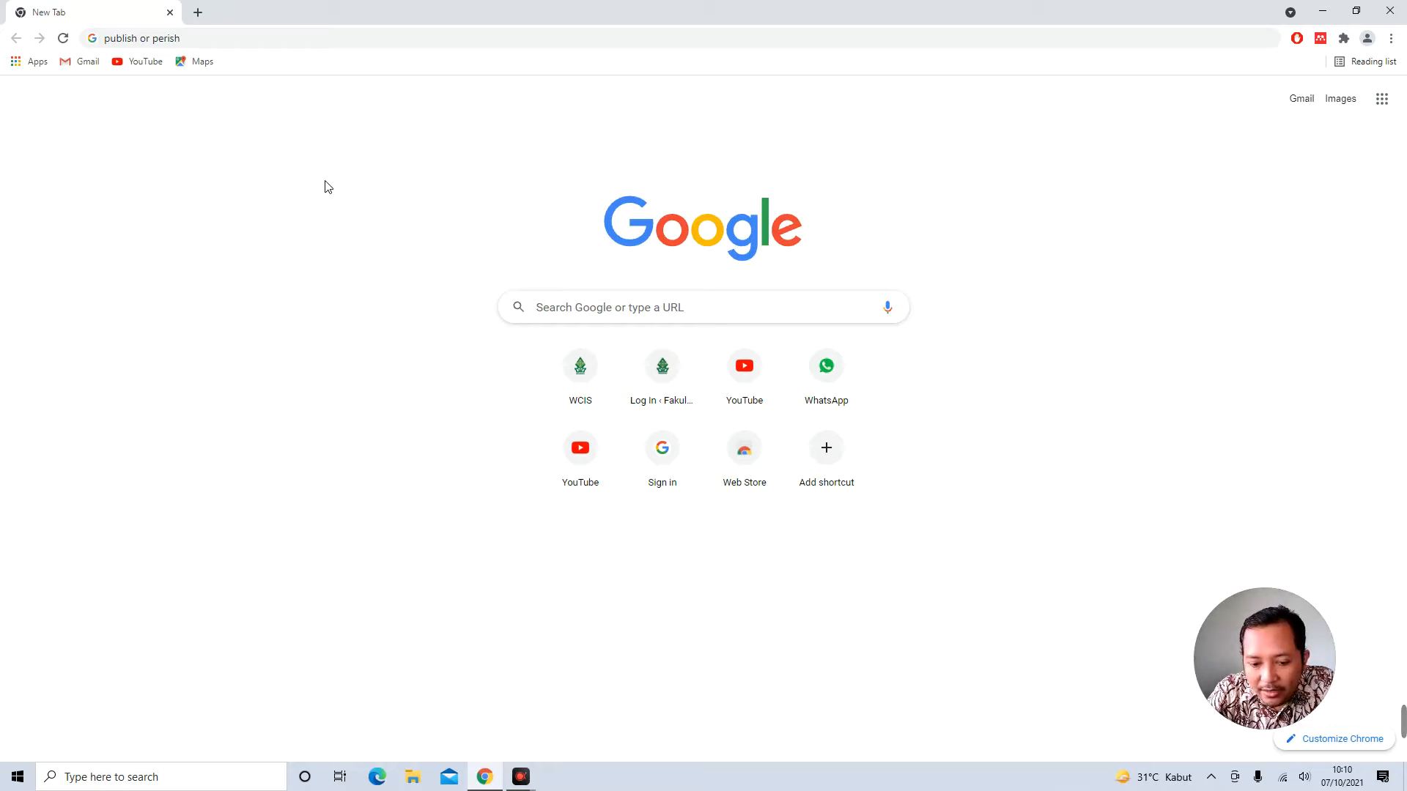
Search Google for 'publish or perish' and pass the bus-picture robot check
left_click(301, 40)
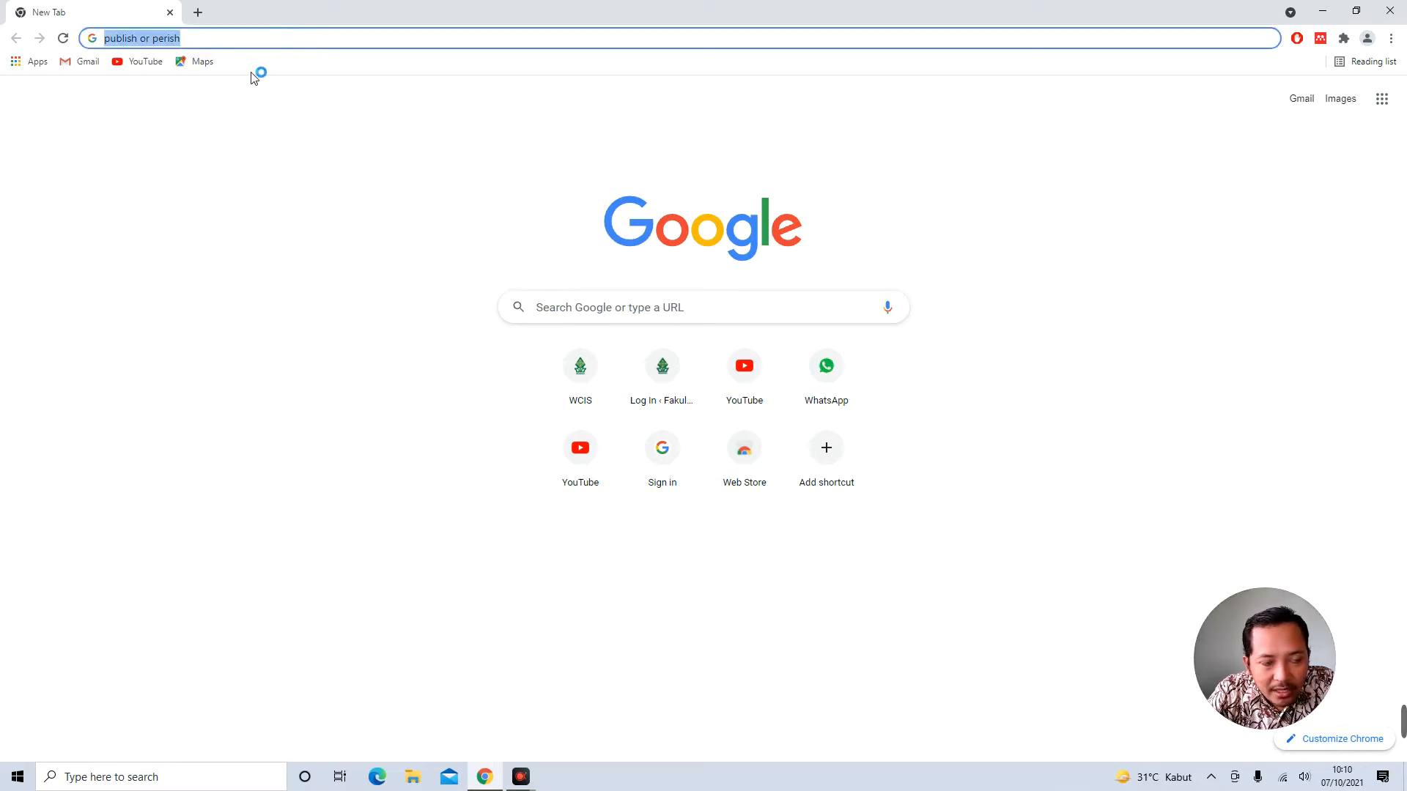
key("Return")
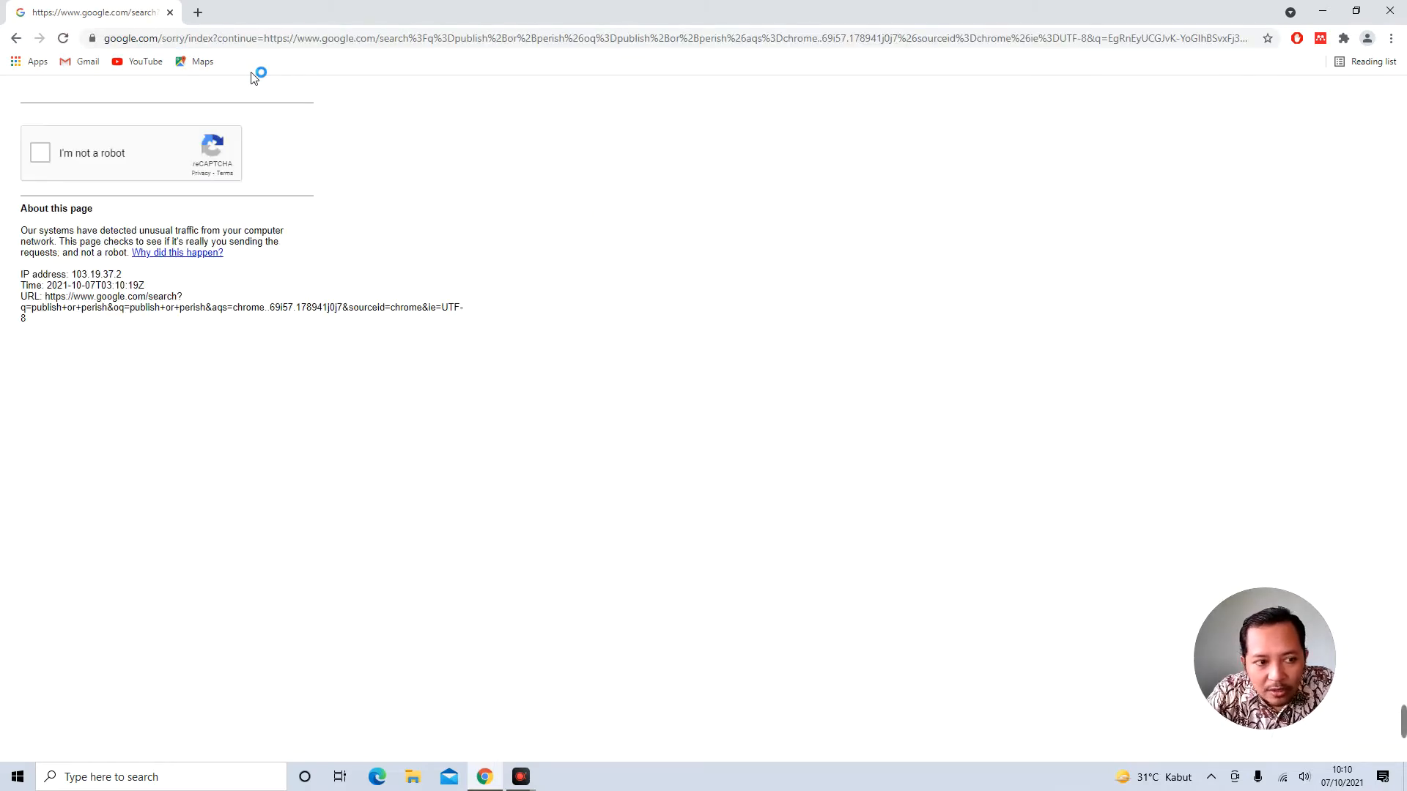
left_click(40, 152)
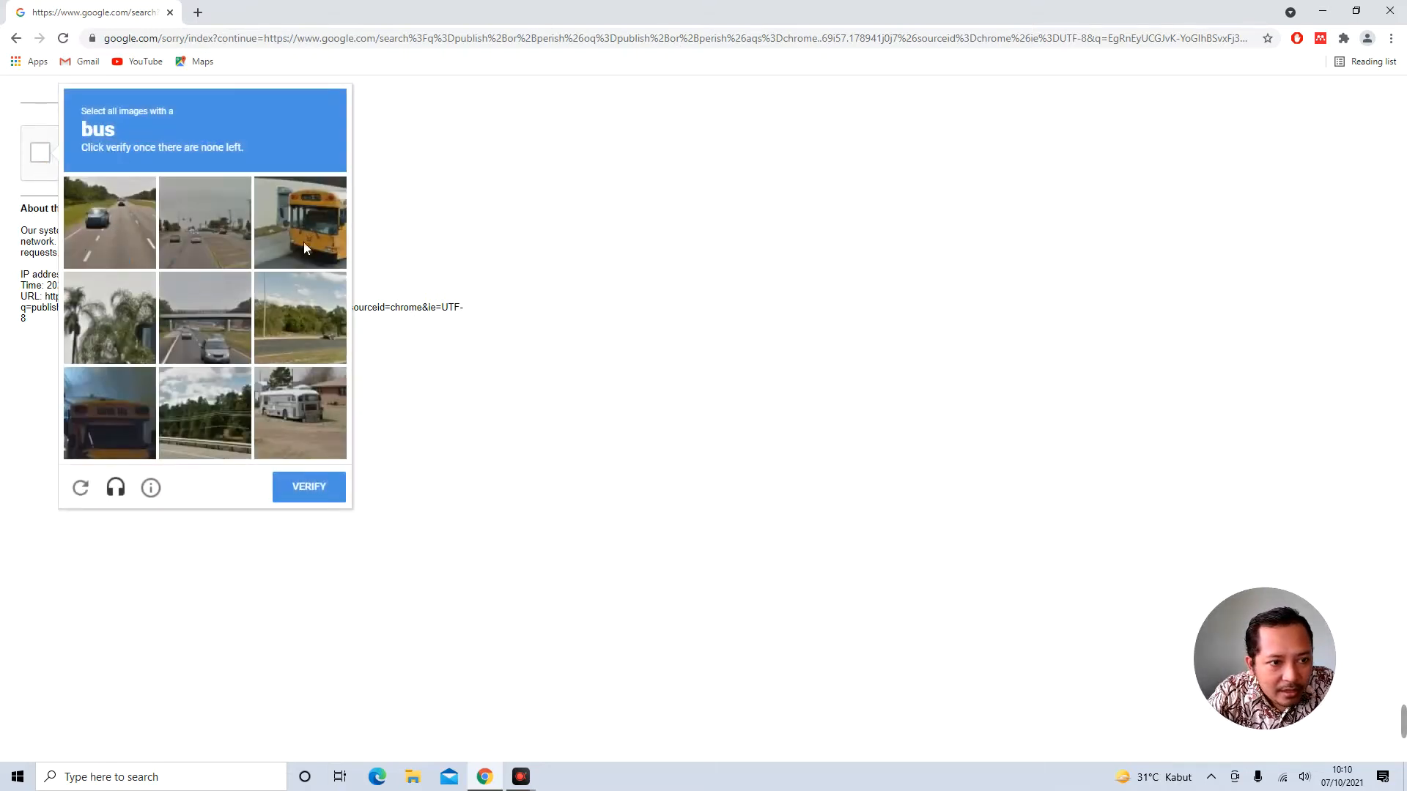
left_click(296, 221)
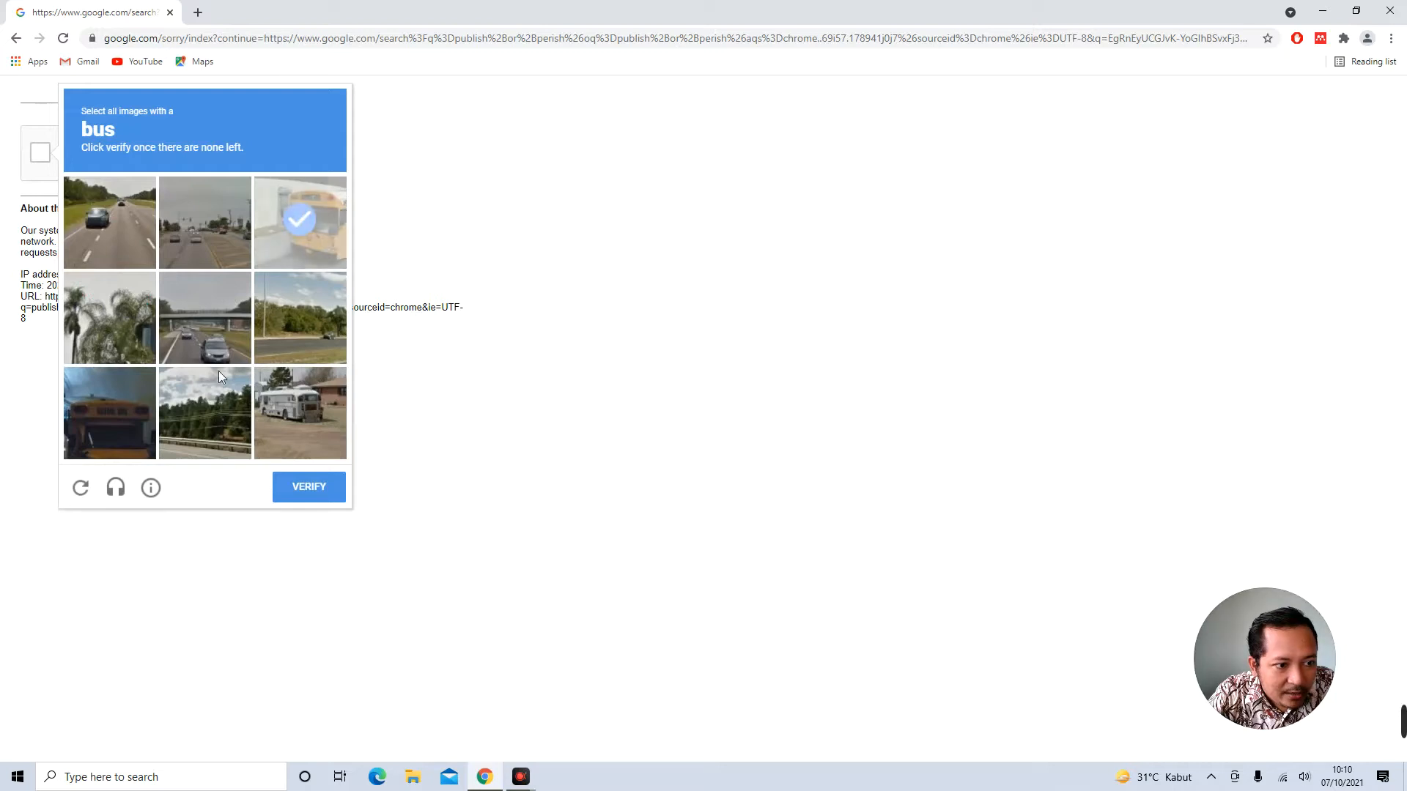
left_click(321, 420)
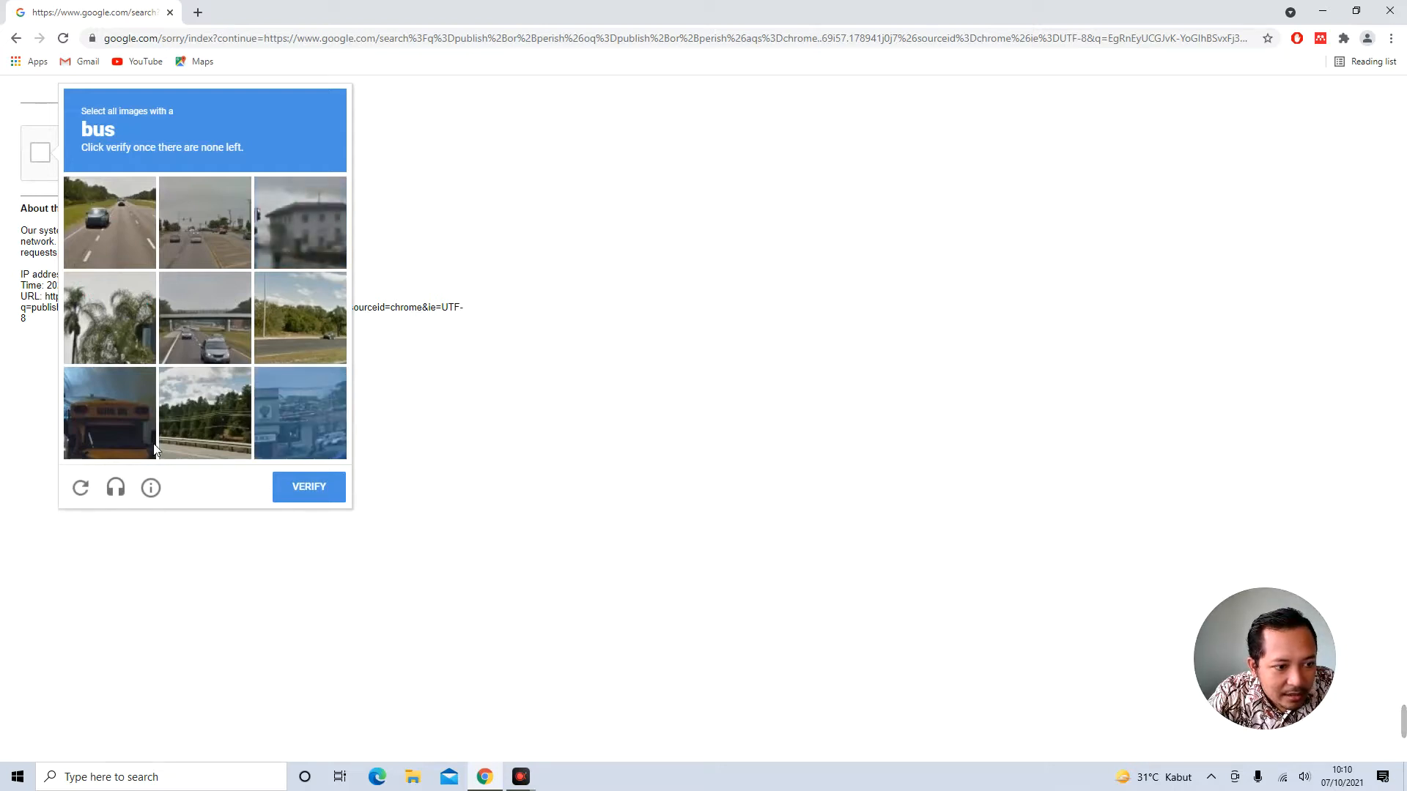
left_click(100, 416)
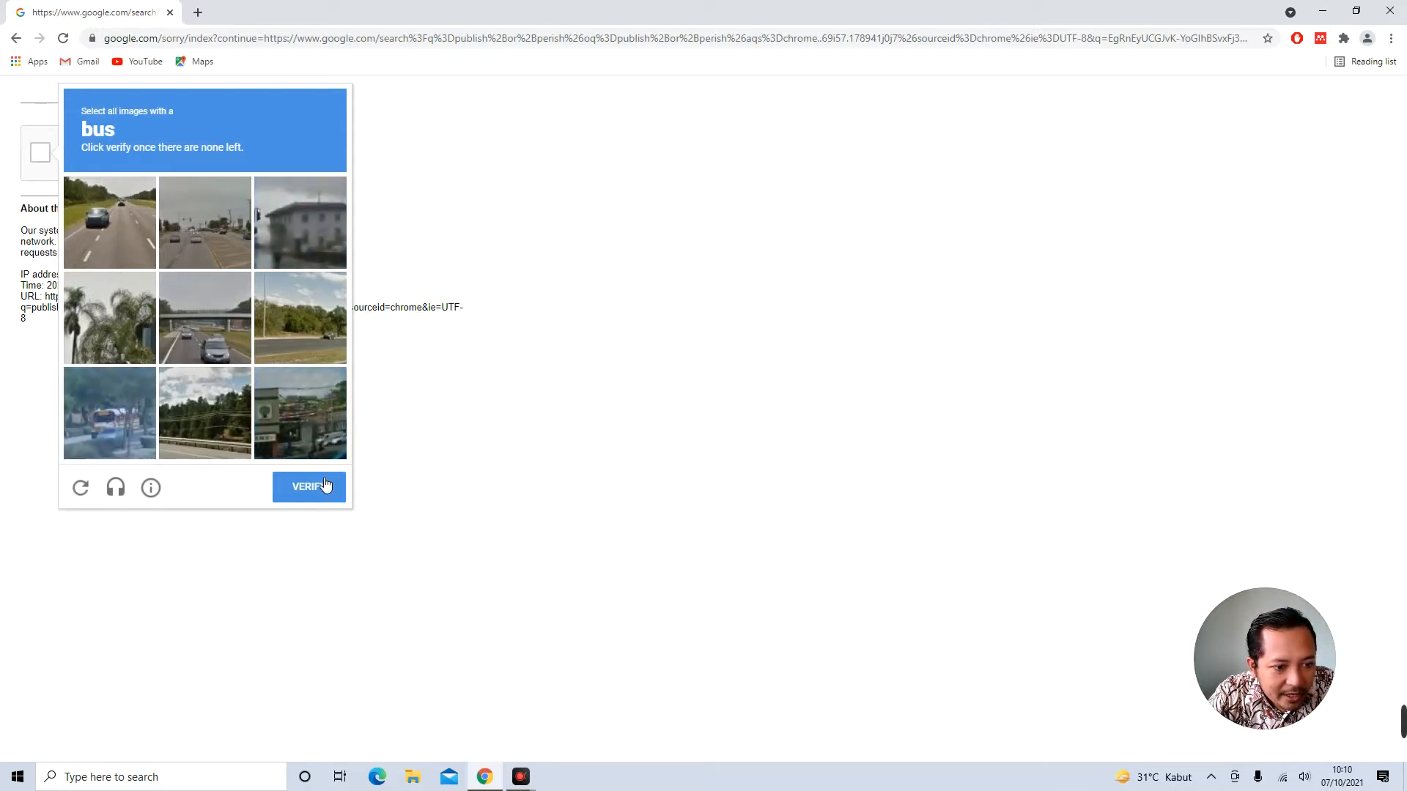
left_click(130, 408)
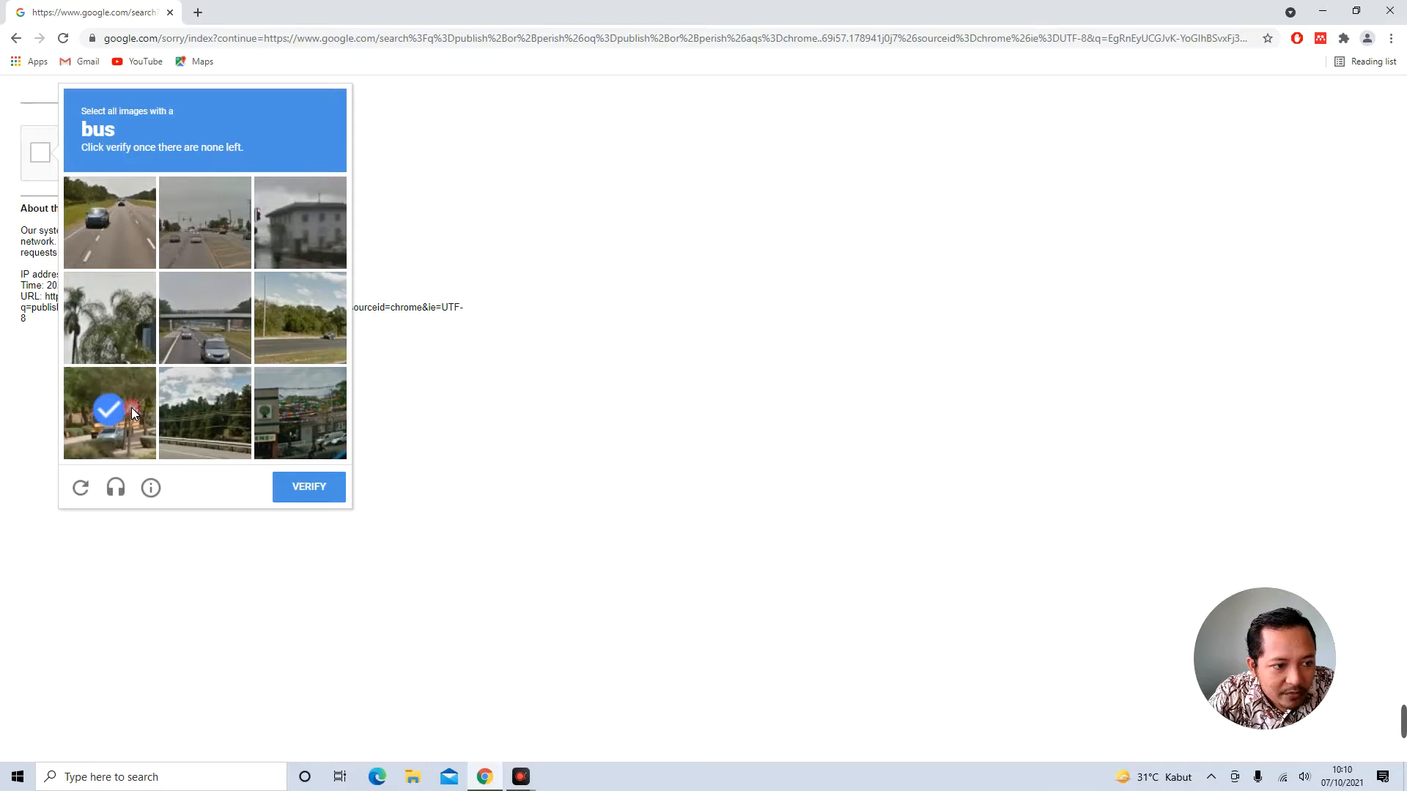
left_click(331, 498)
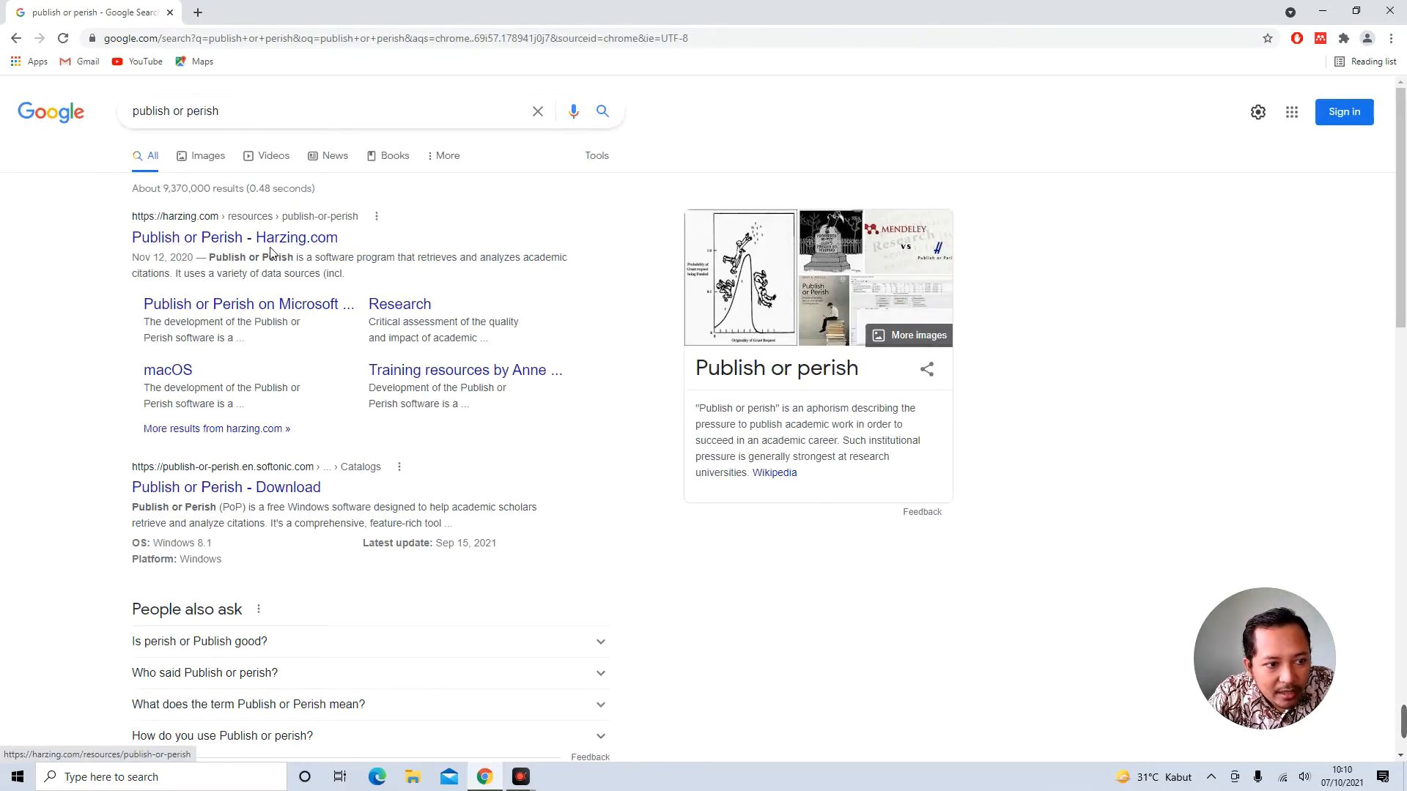
Open the Publish or Perish page on harzing.com and go to its Windows download page
left_click(270, 245)
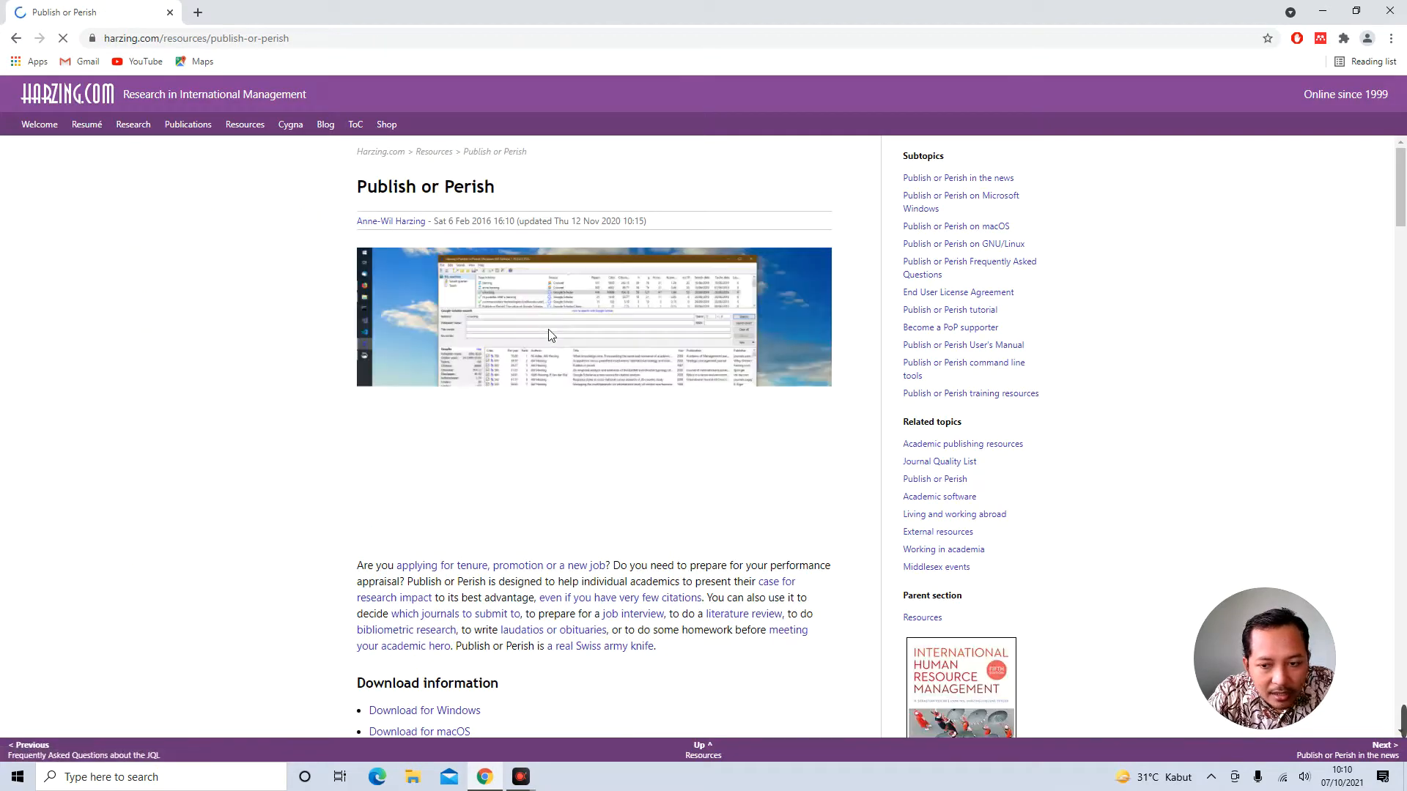
scroll(377, 587, "down", 2)
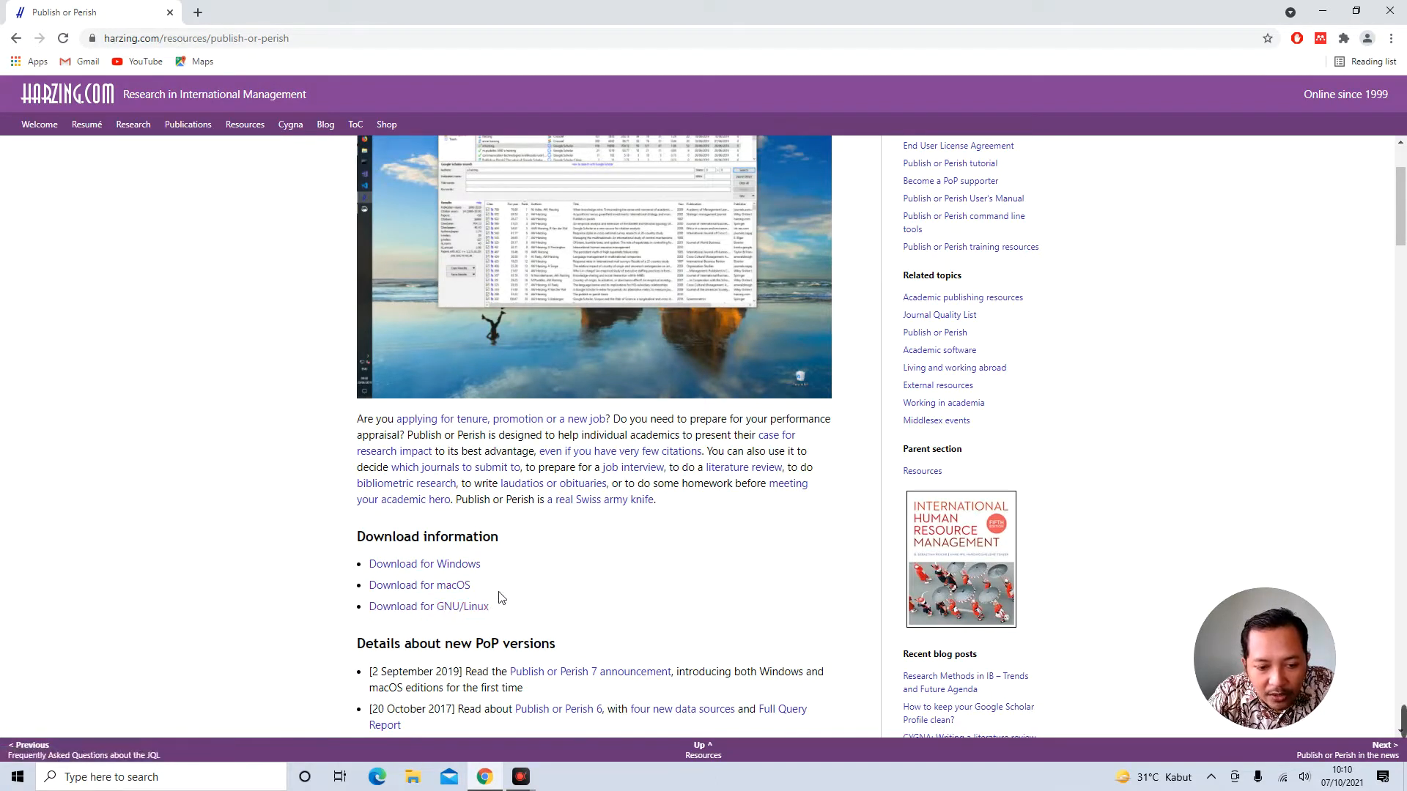
double_click(490, 539)
left_click(489, 539)
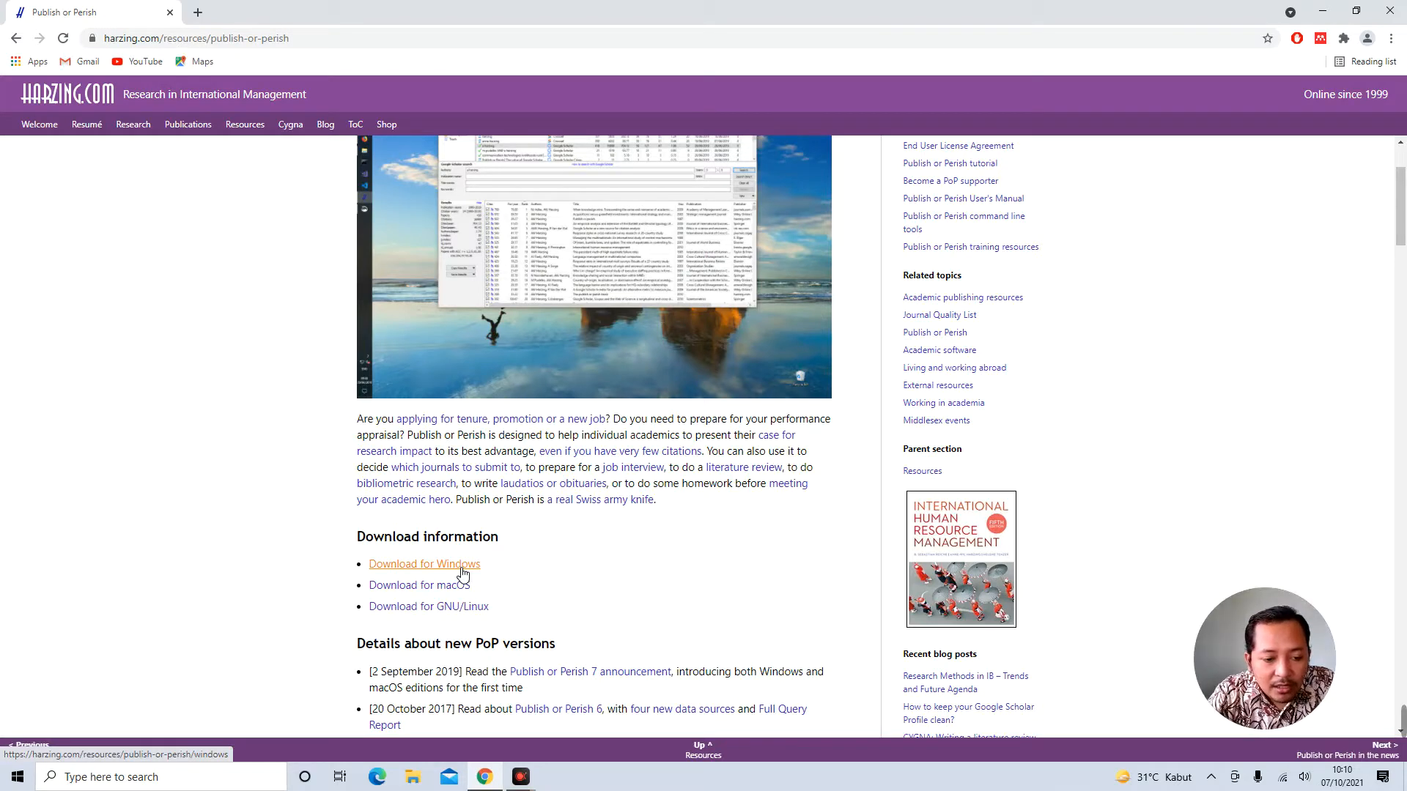
left_click(462, 566)
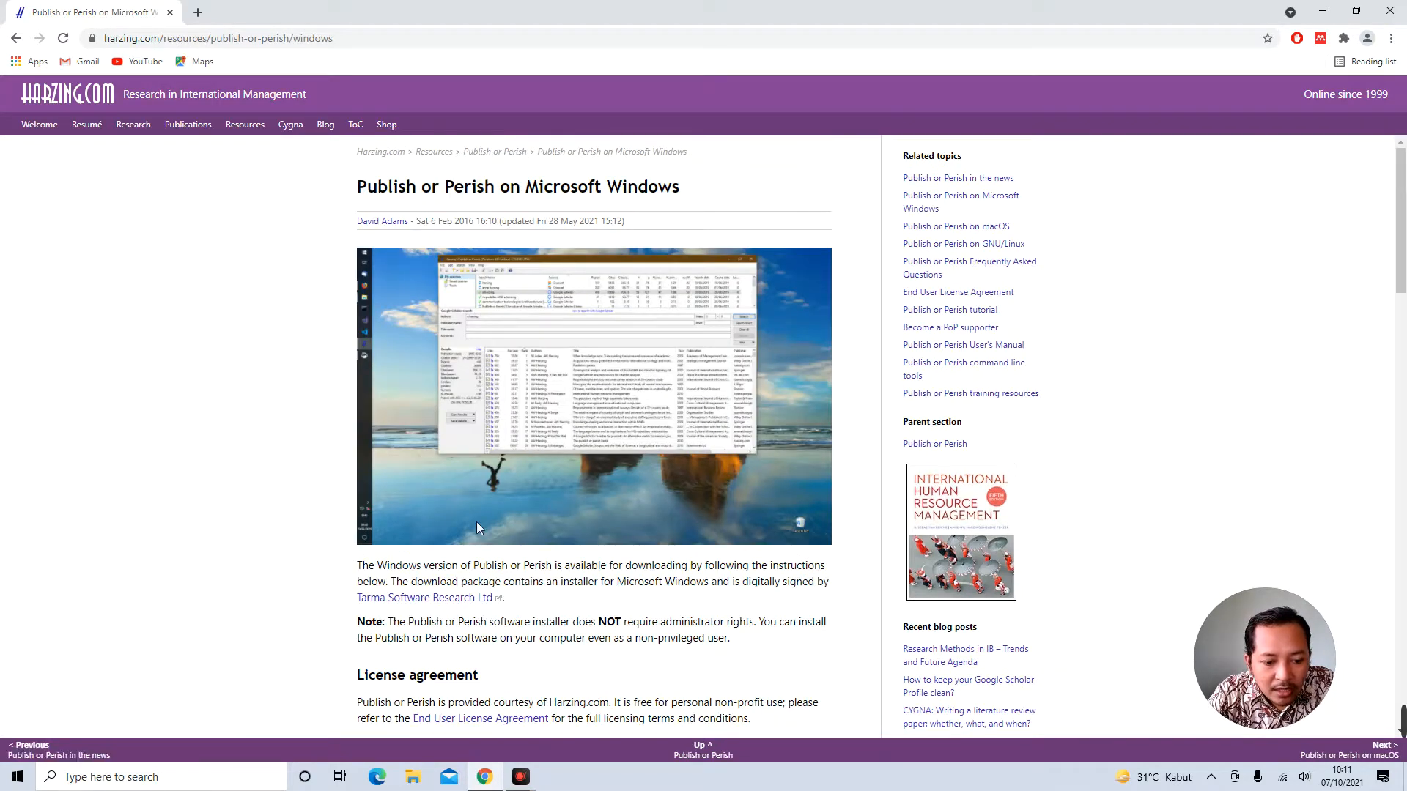
Download the PoP7Setup.exe Windows installer and launch it
scroll(477, 527, "down", 6)
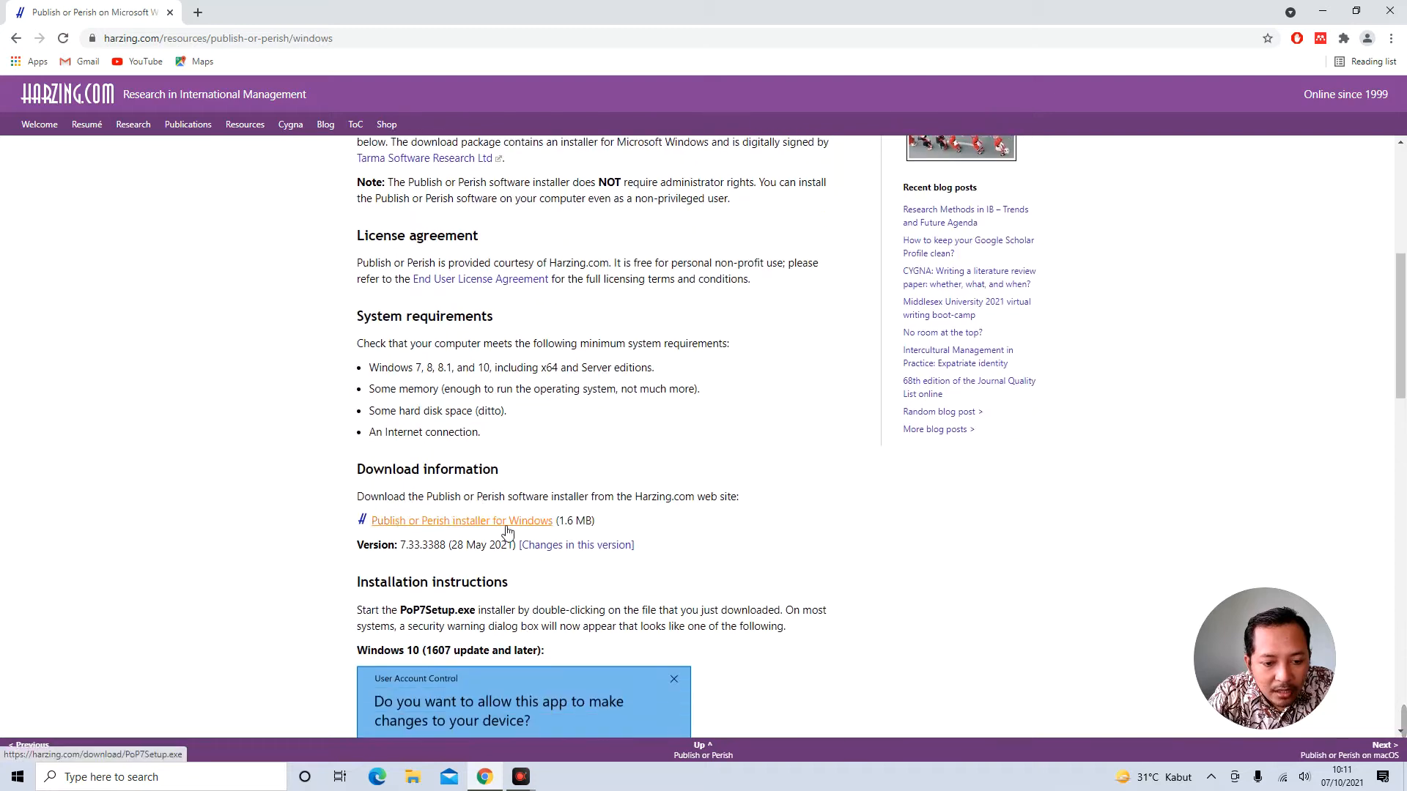
left_click(524, 523)
double_click(568, 522)
left_click(584, 520)
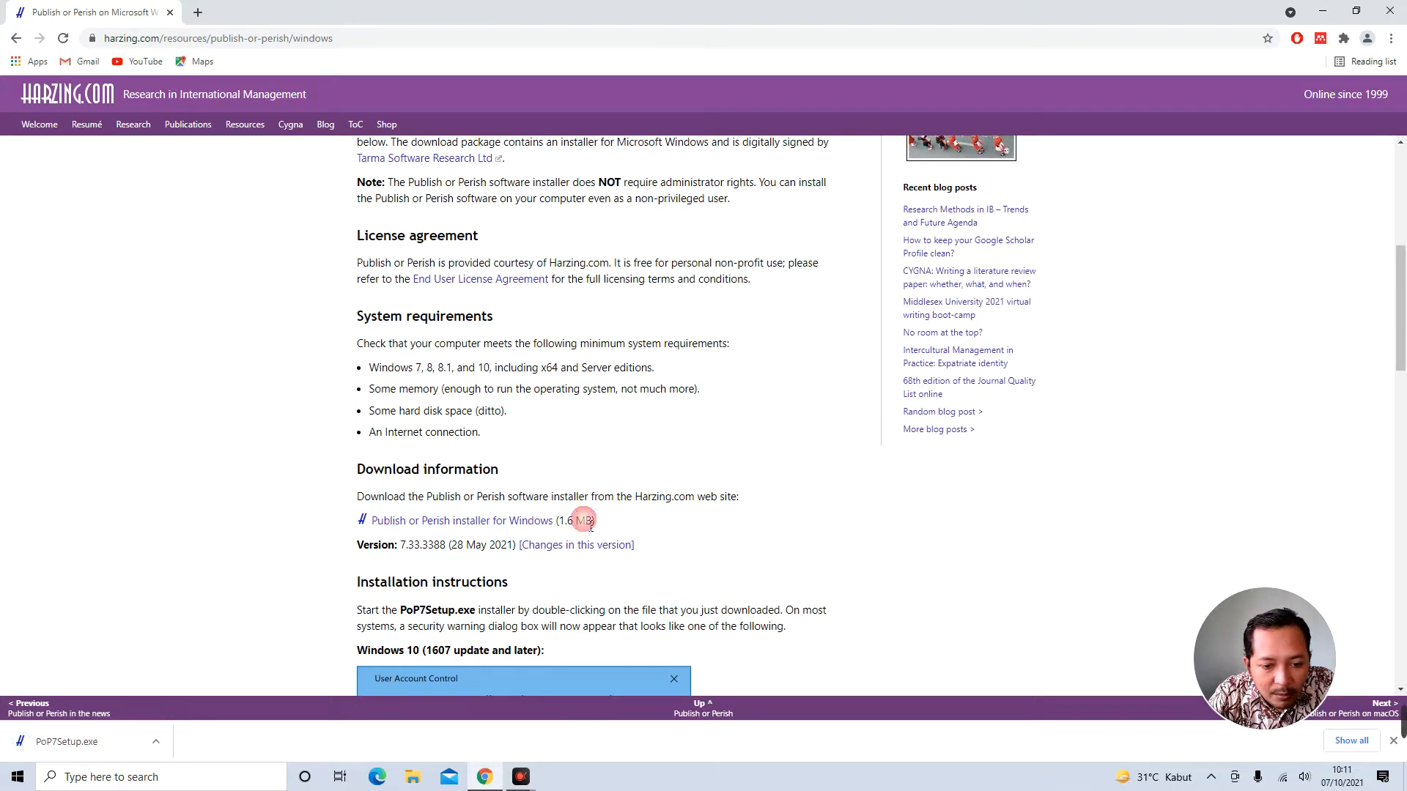
left_click(95, 745)
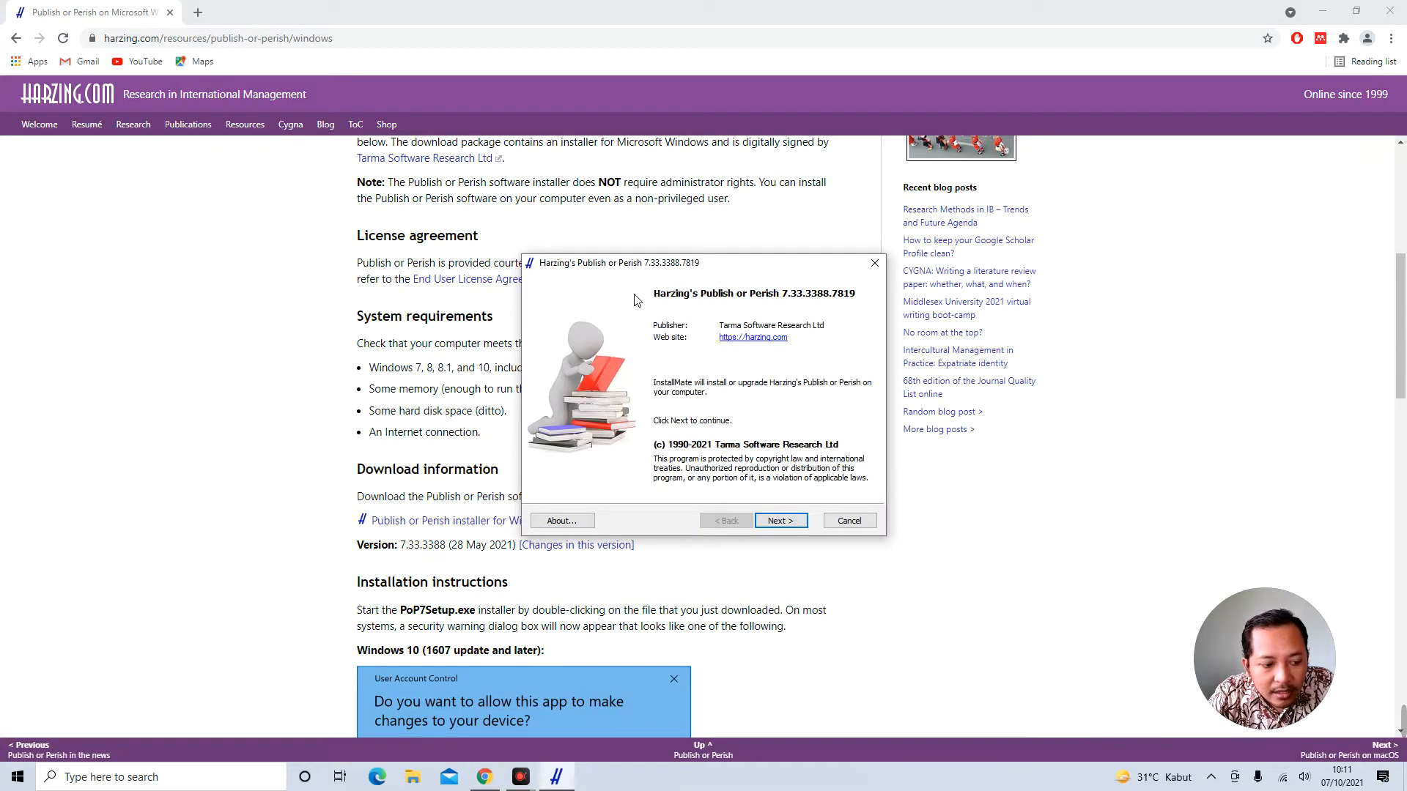
Accept the licence, install Publish or Perish 7.33.3388.7819 in the default folder and launch it
left_click(776, 521)
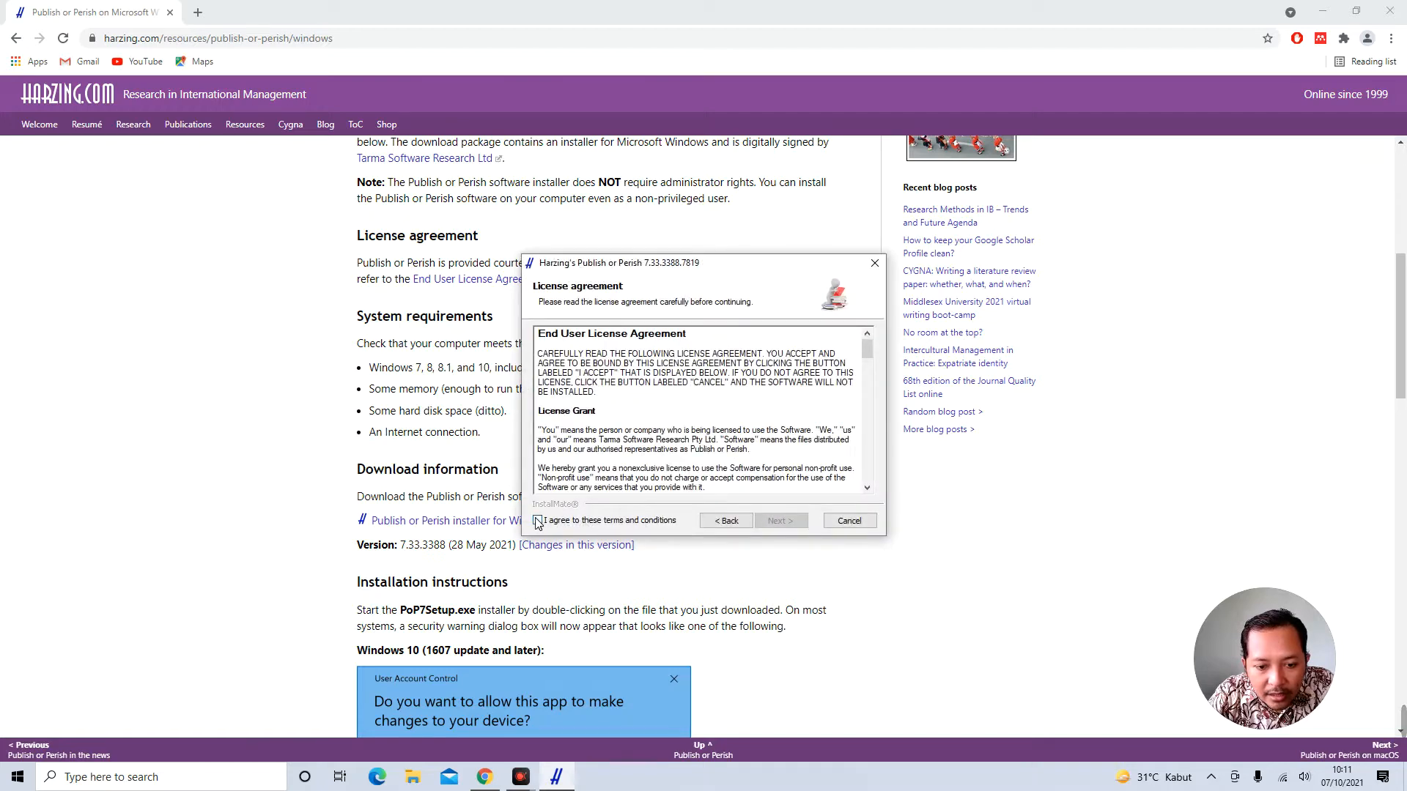
left_click(538, 521)
left_click(781, 521)
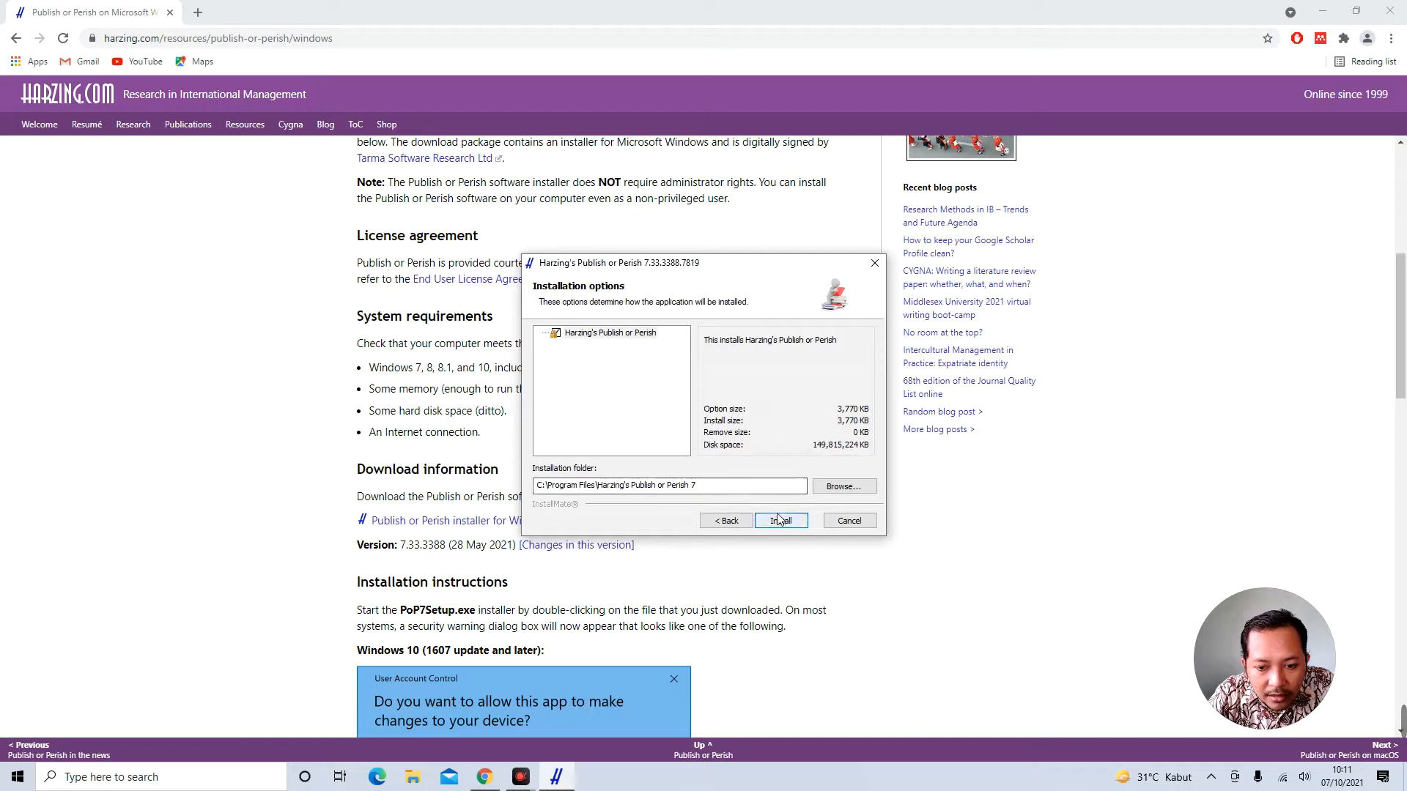
left_click(781, 521)
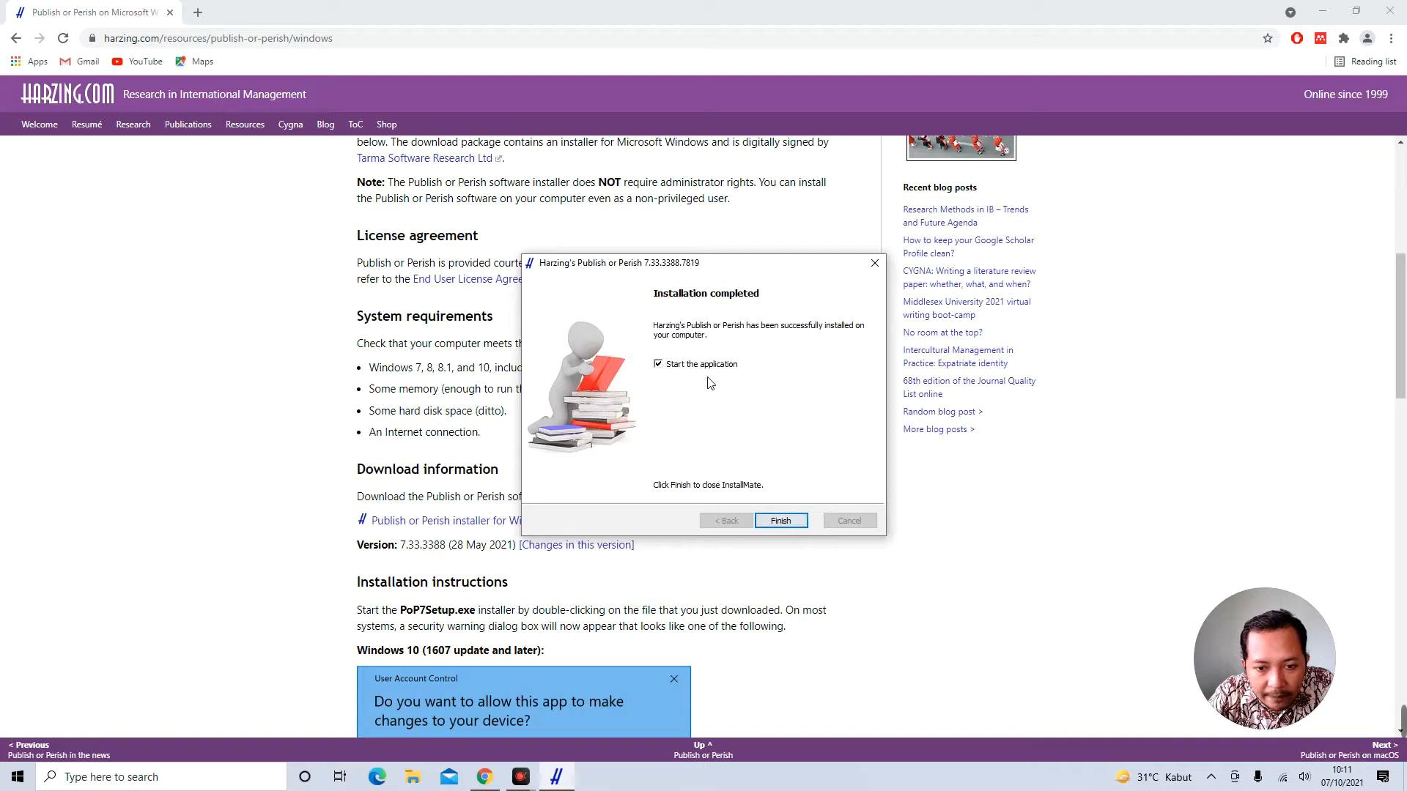
left_click(780, 522)
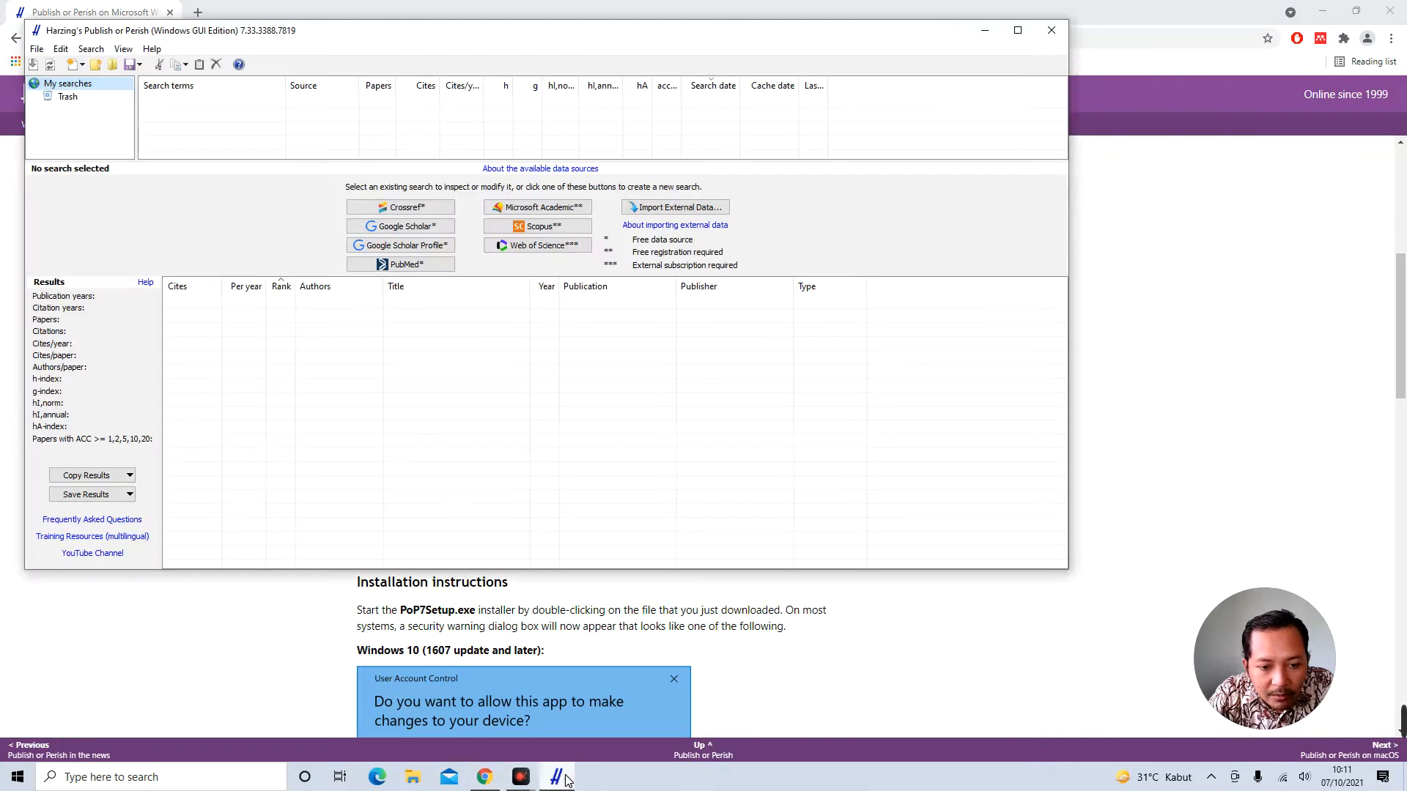
Drag the Publish or Perish main window to the centre of the screen
left_click_drag(492, 32, 619, 129)
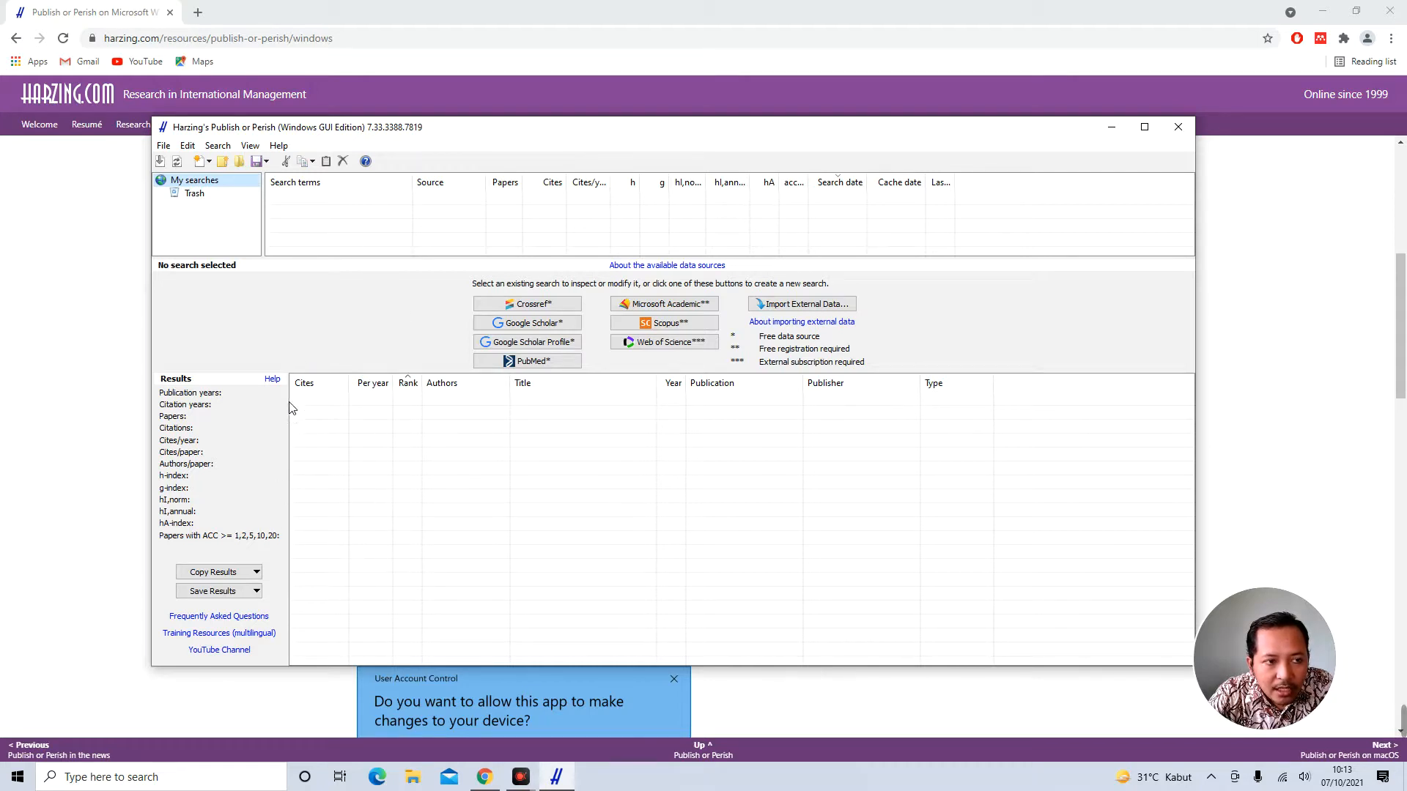
left_click(163, 145)
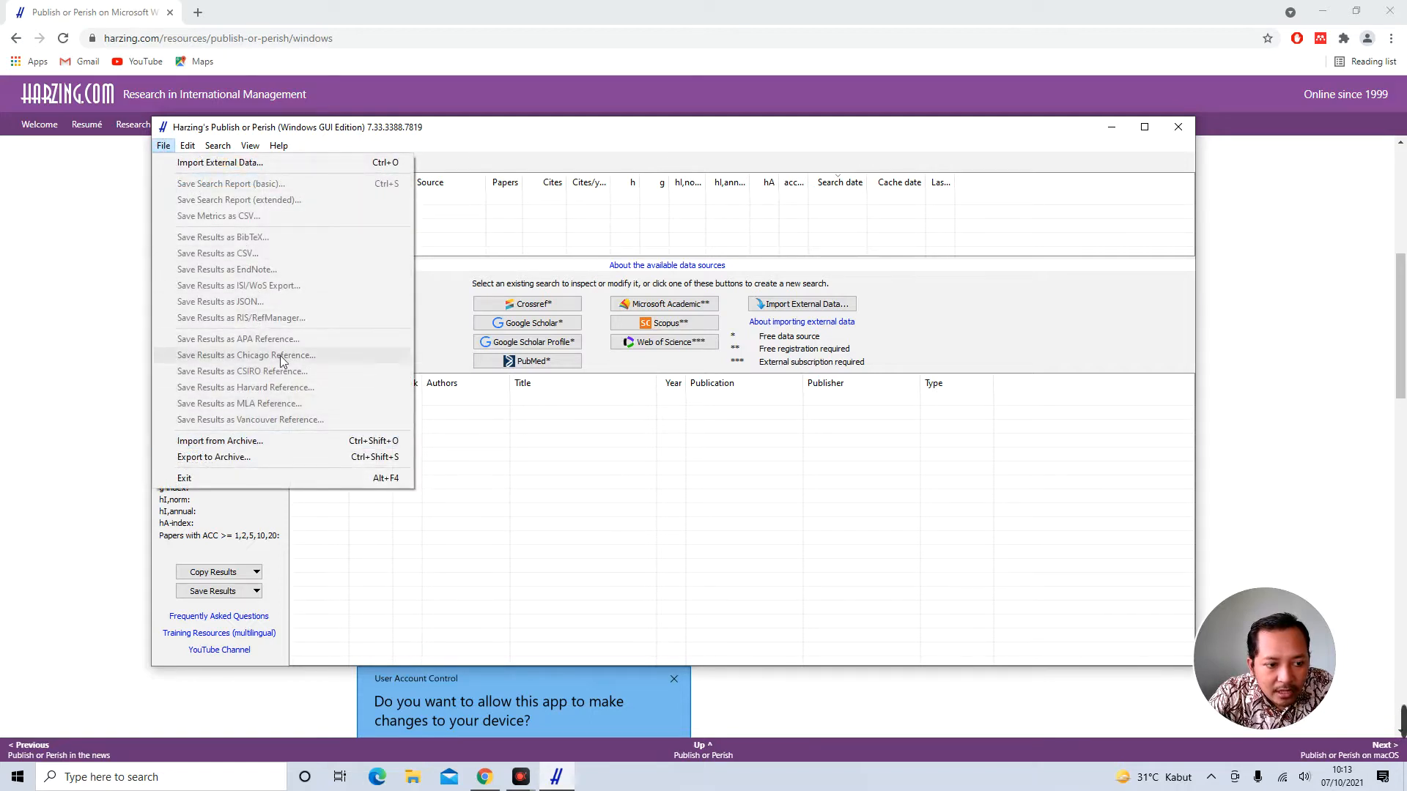
left_click(445, 312)
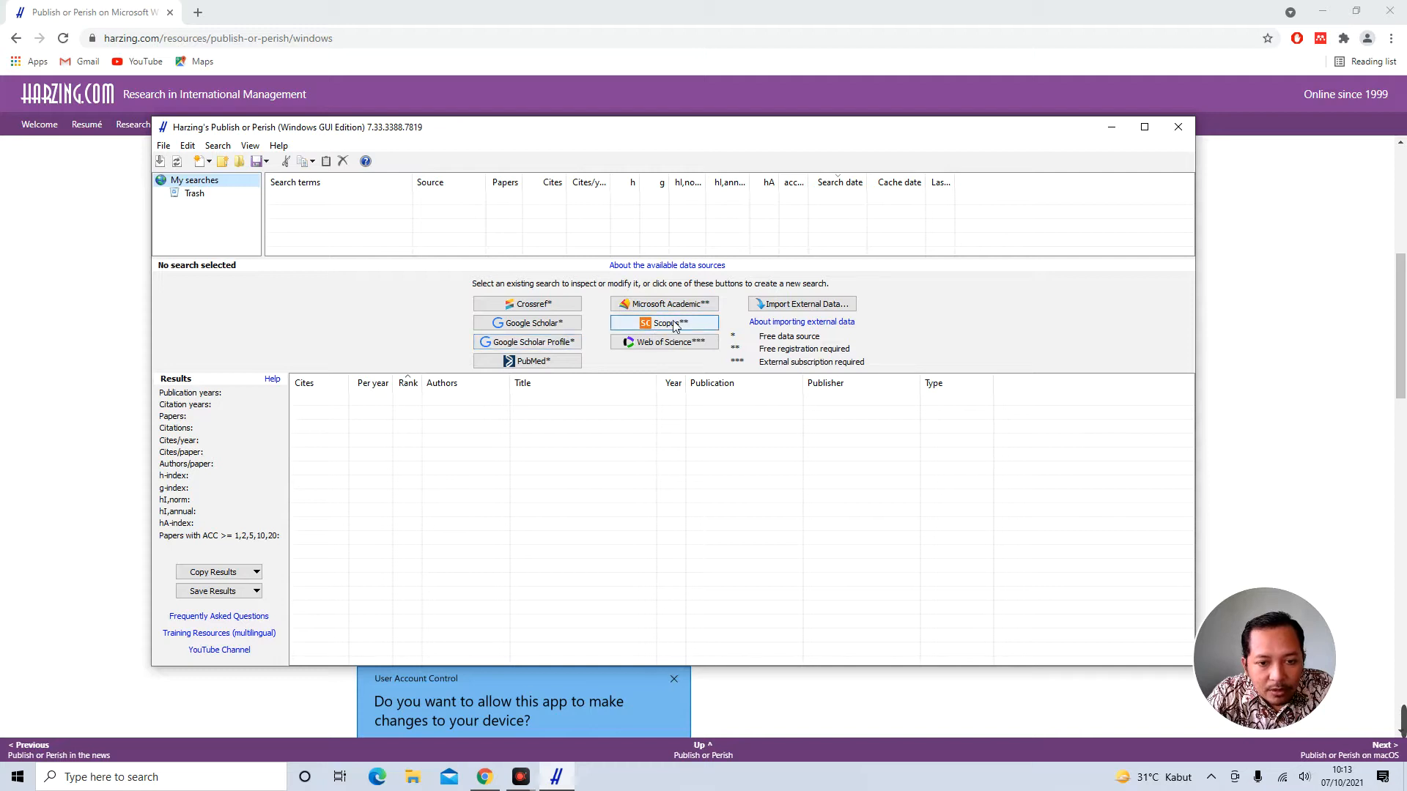
left_click(568, 311)
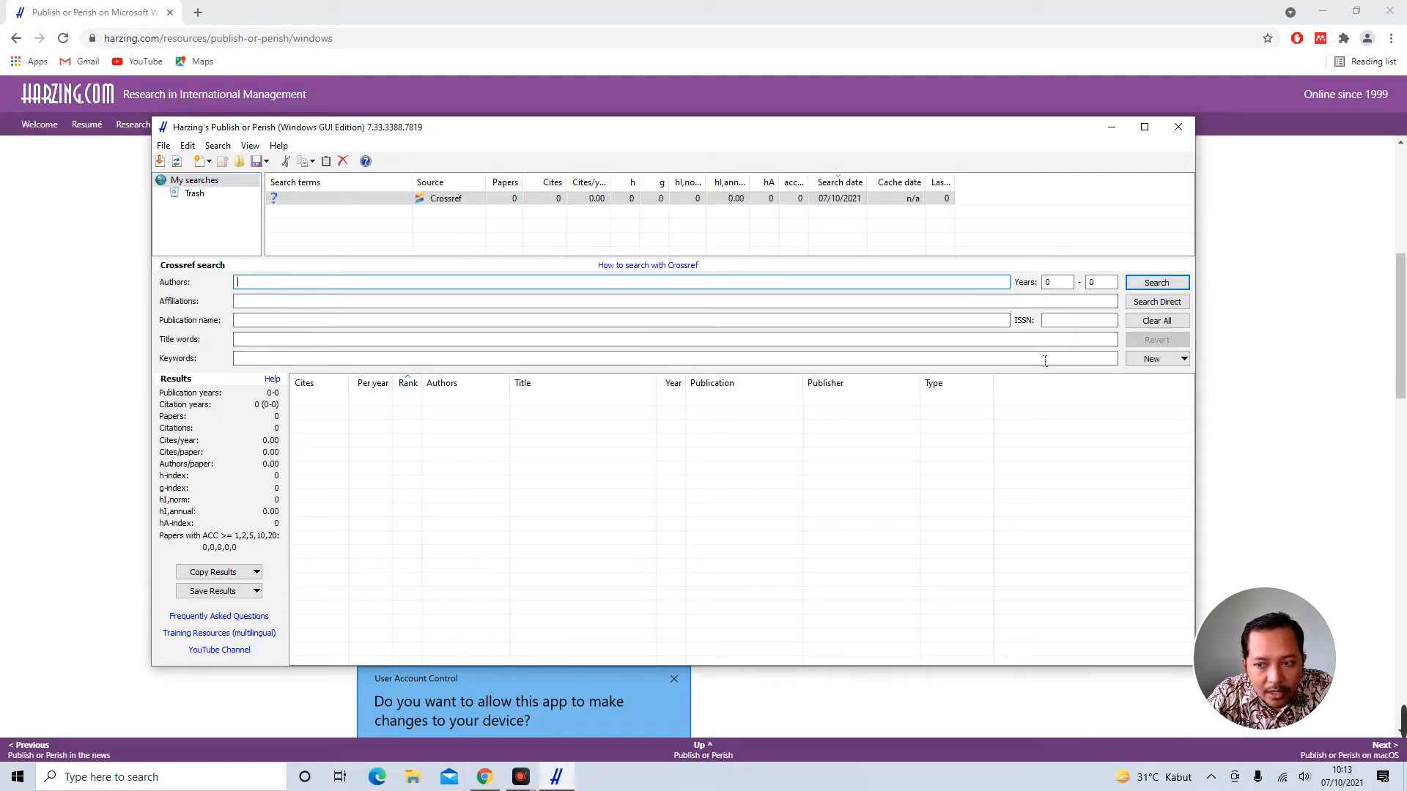
left_click(1183, 358)
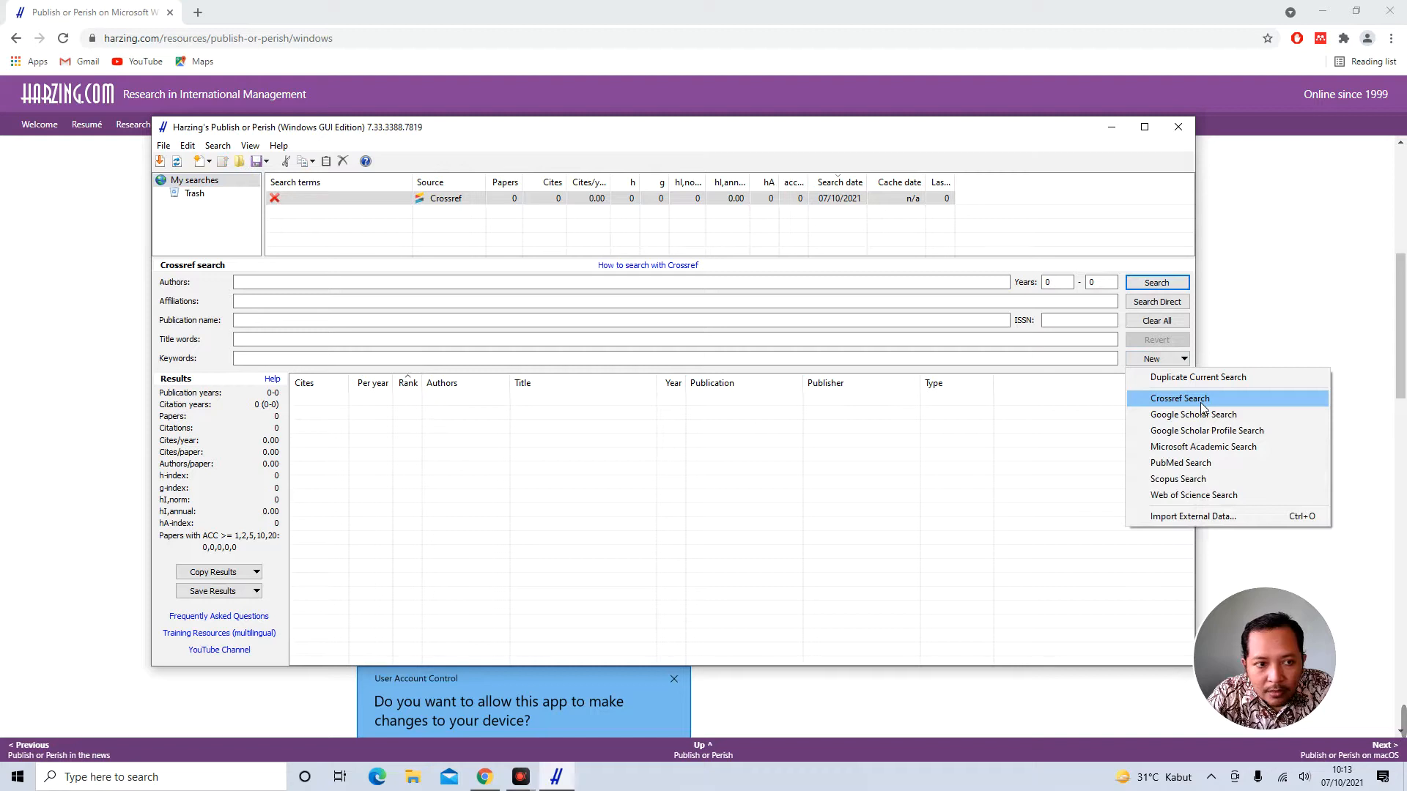
left_click(282, 205)
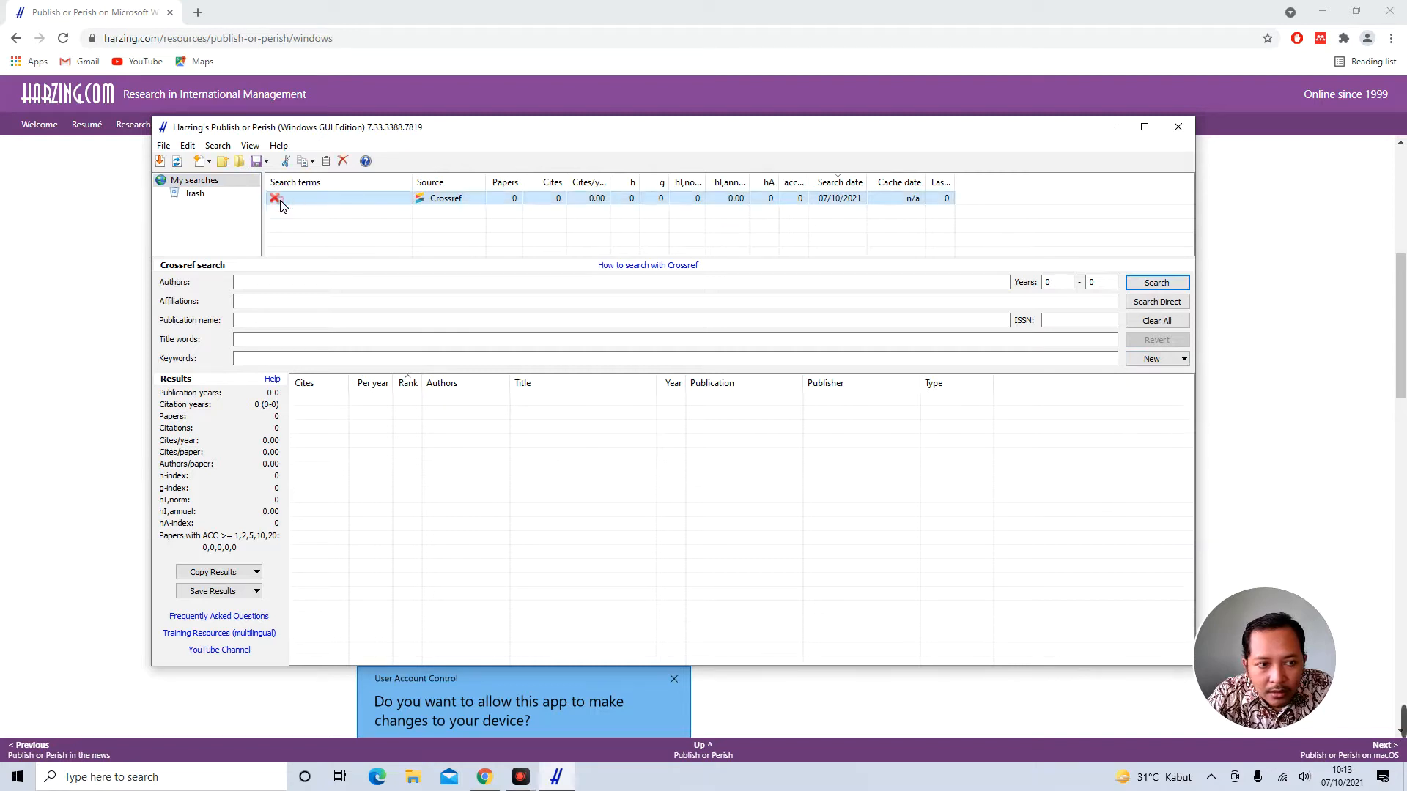
left_click(343, 161)
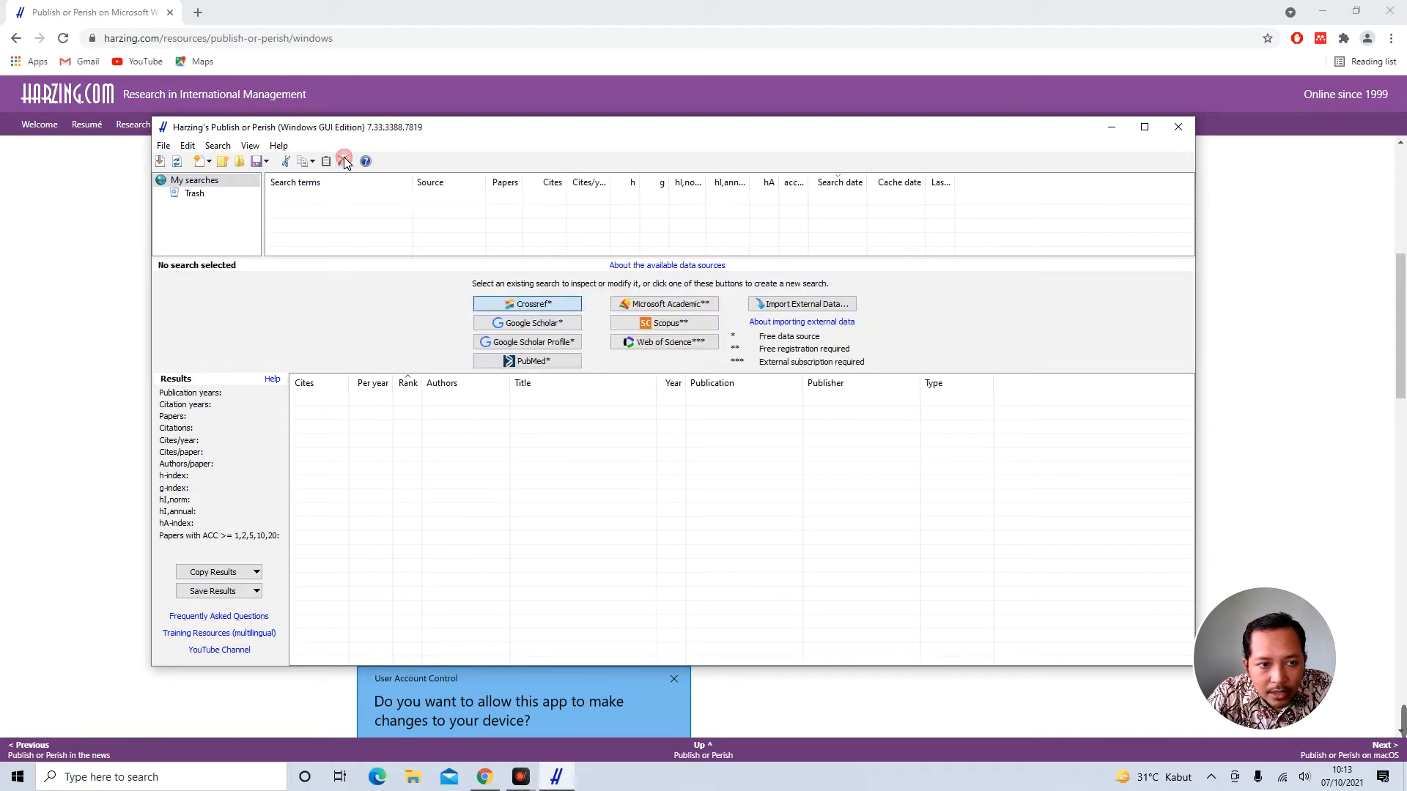
left_click(546, 324)
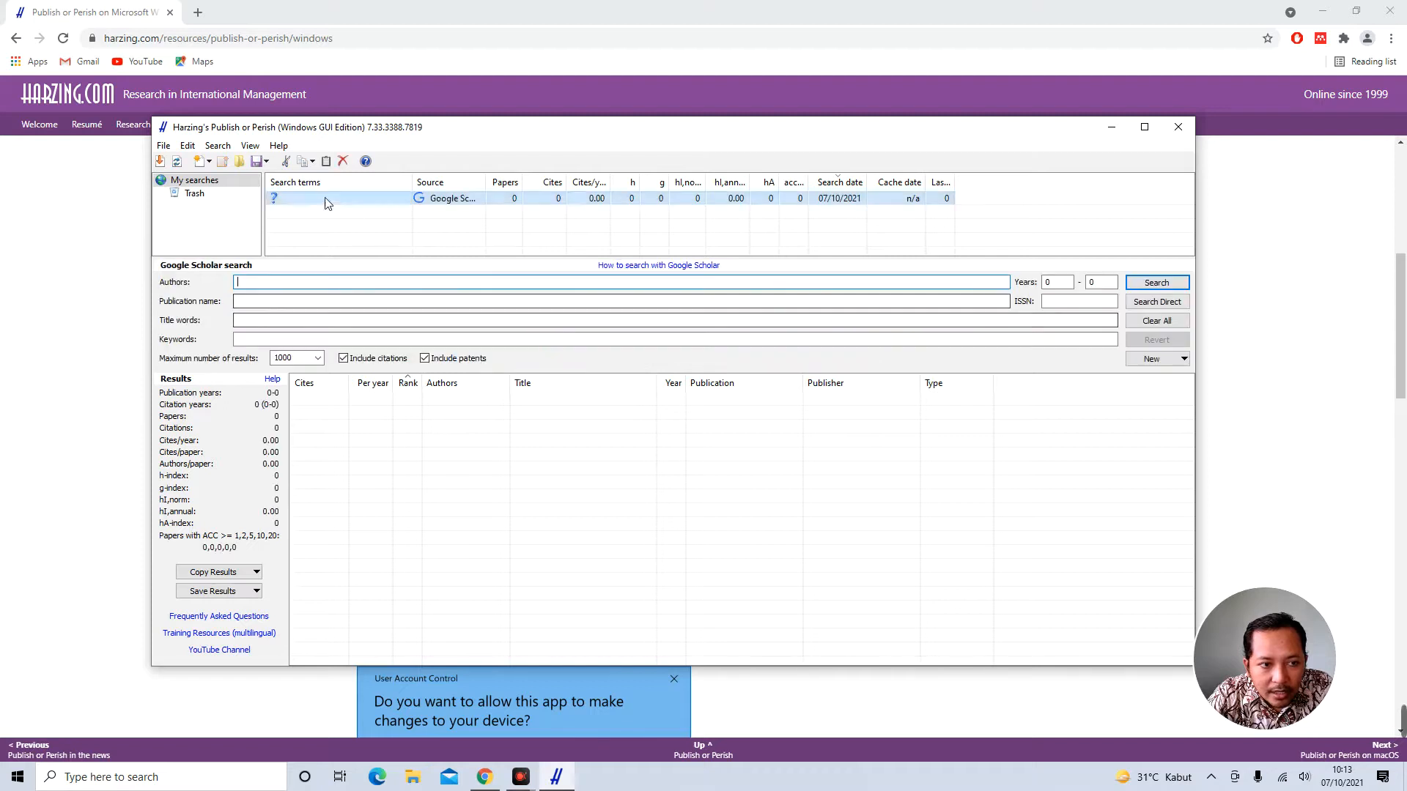
left_click(344, 162)
left_click(282, 200)
left_click(343, 161)
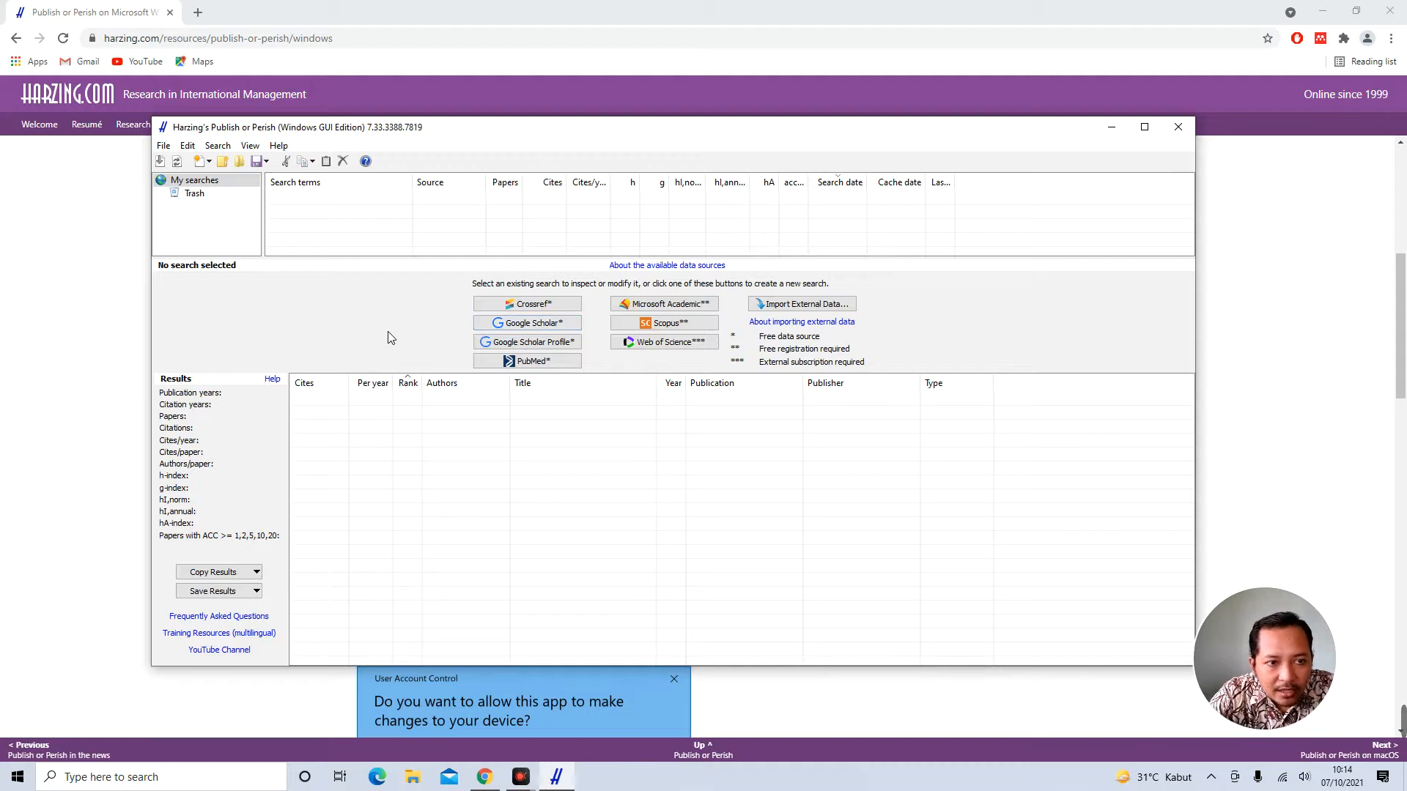
left_click(164, 145)
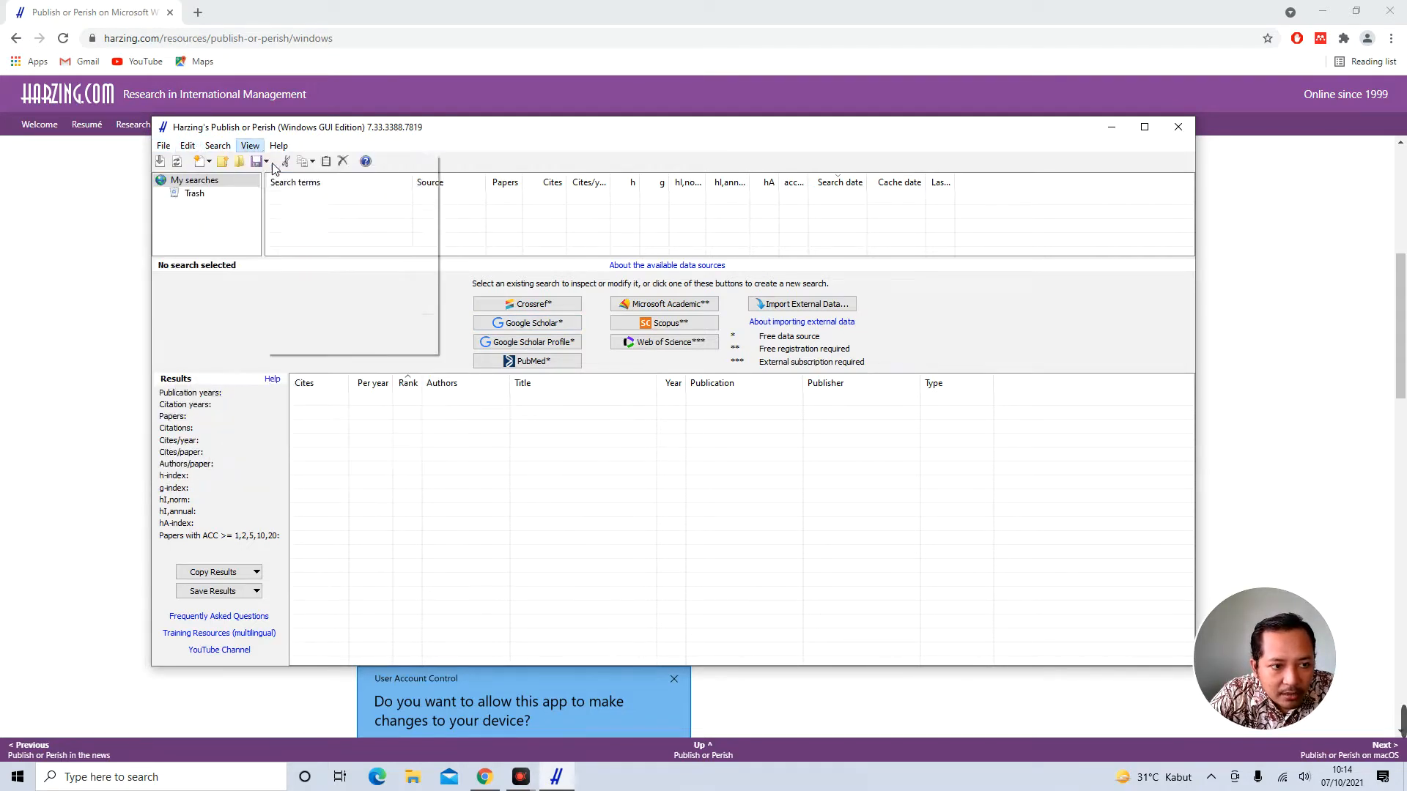
Open Preferences and browse the Crossref, Microsoft Academic and General tabs, ending on Google Scholar
mouse_move(252, 145)
left_click(274, 215)
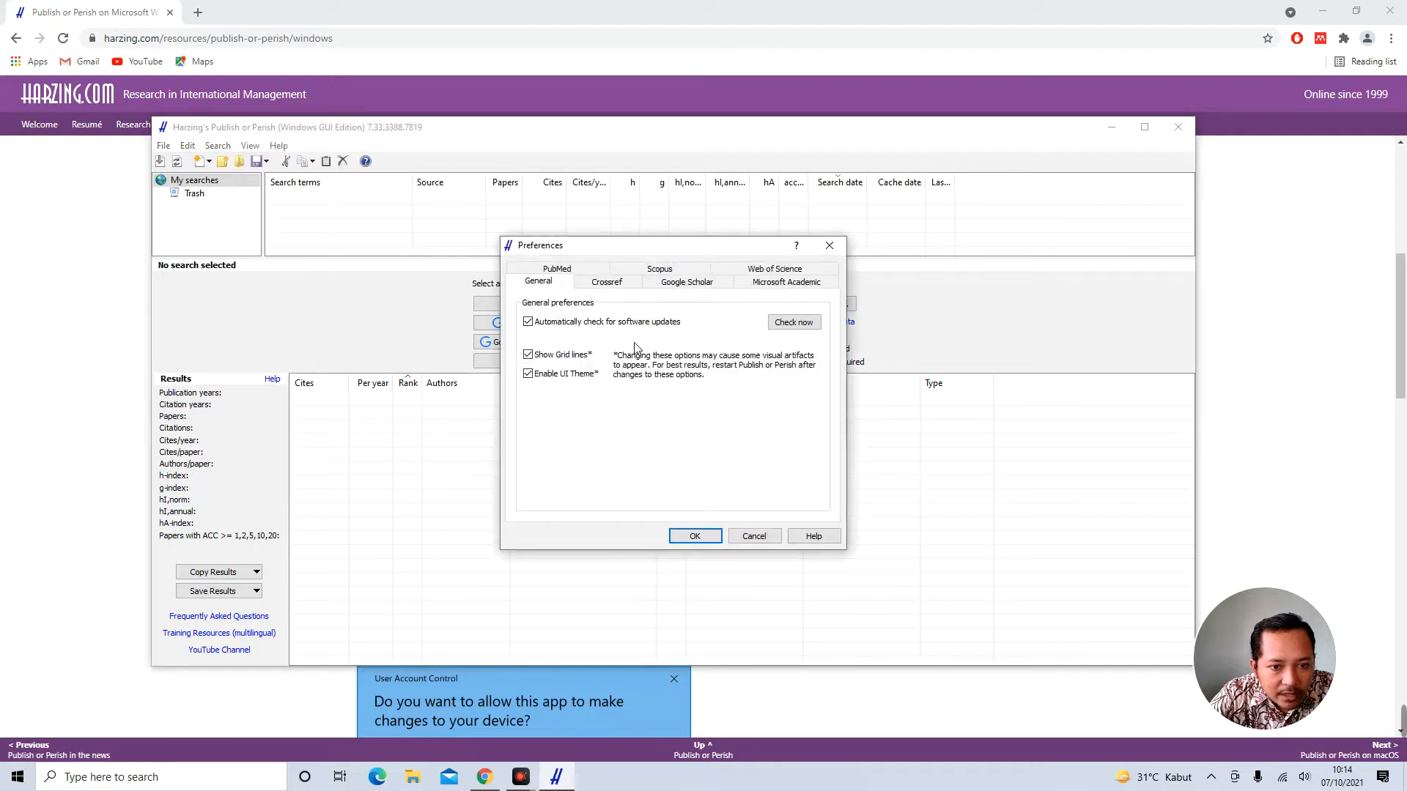
left_click(606, 284)
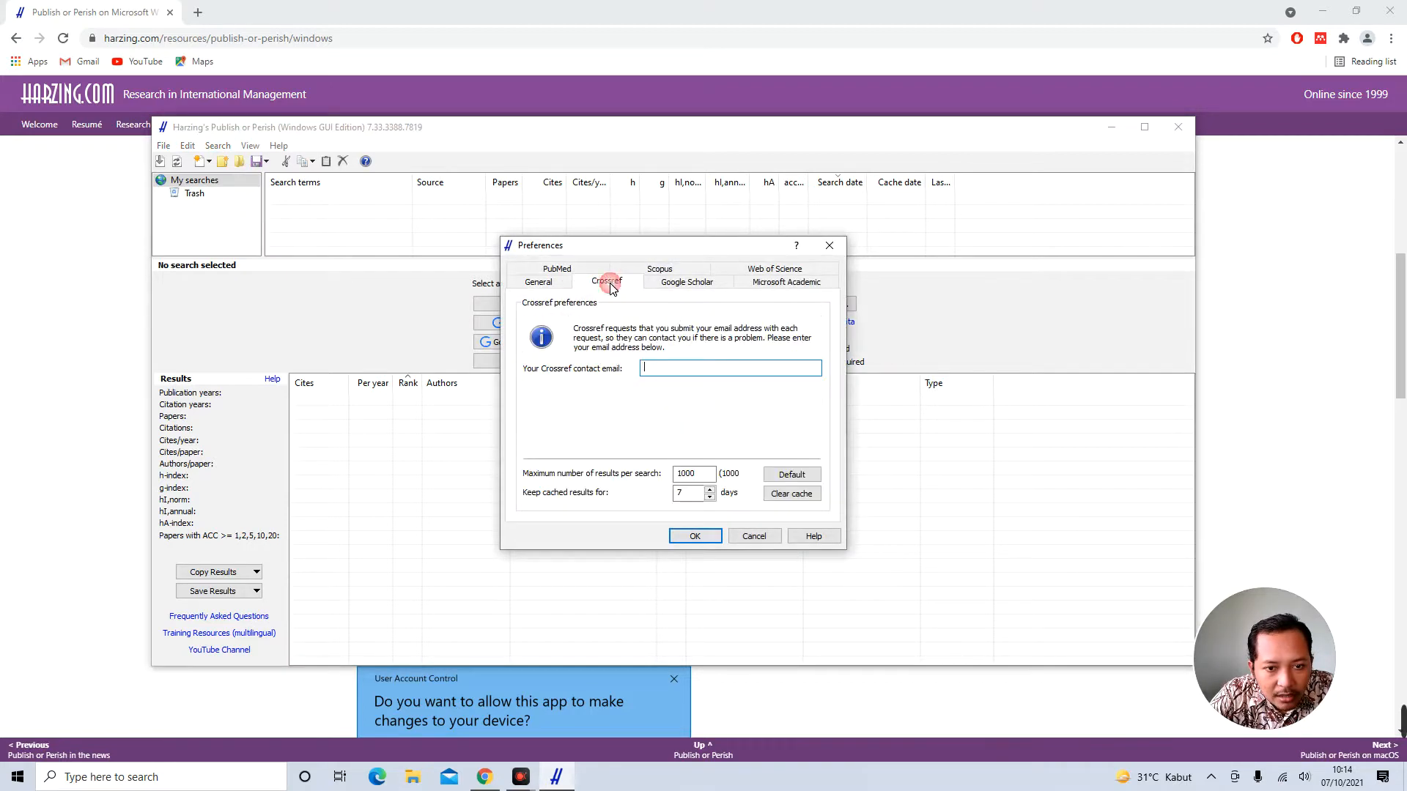
left_click(668, 284)
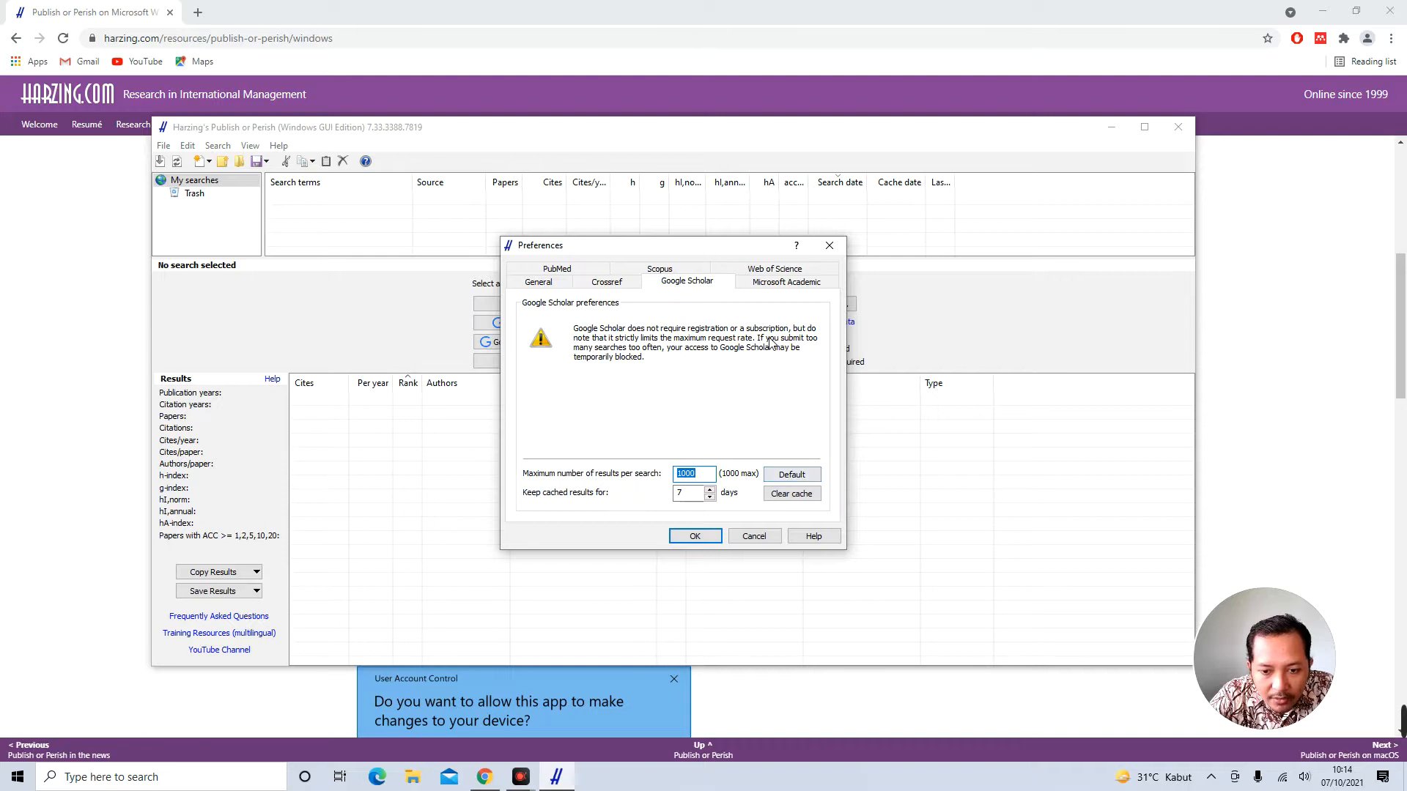
left_click(787, 283)
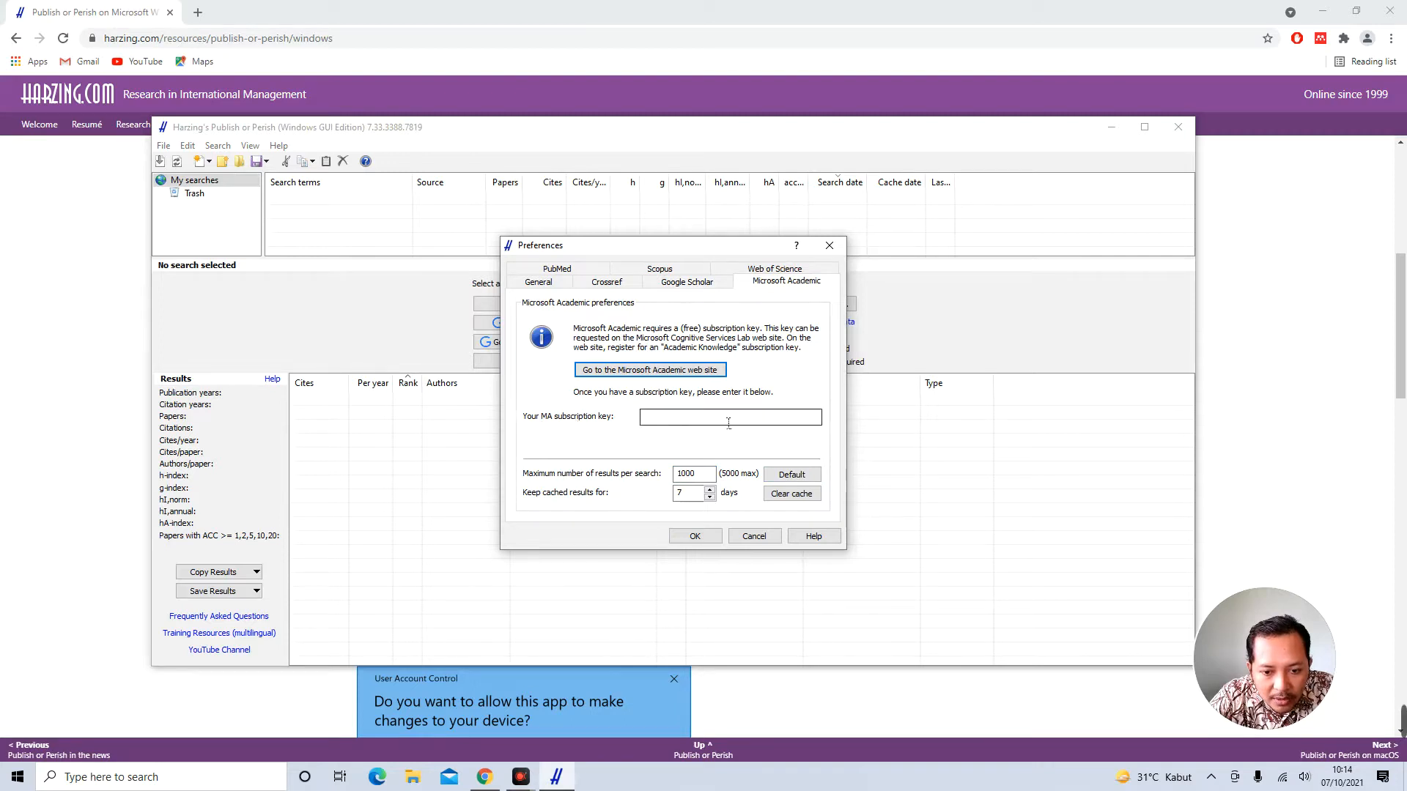
left_click(685, 286)
left_click(616, 286)
left_click(542, 286)
left_click(669, 285)
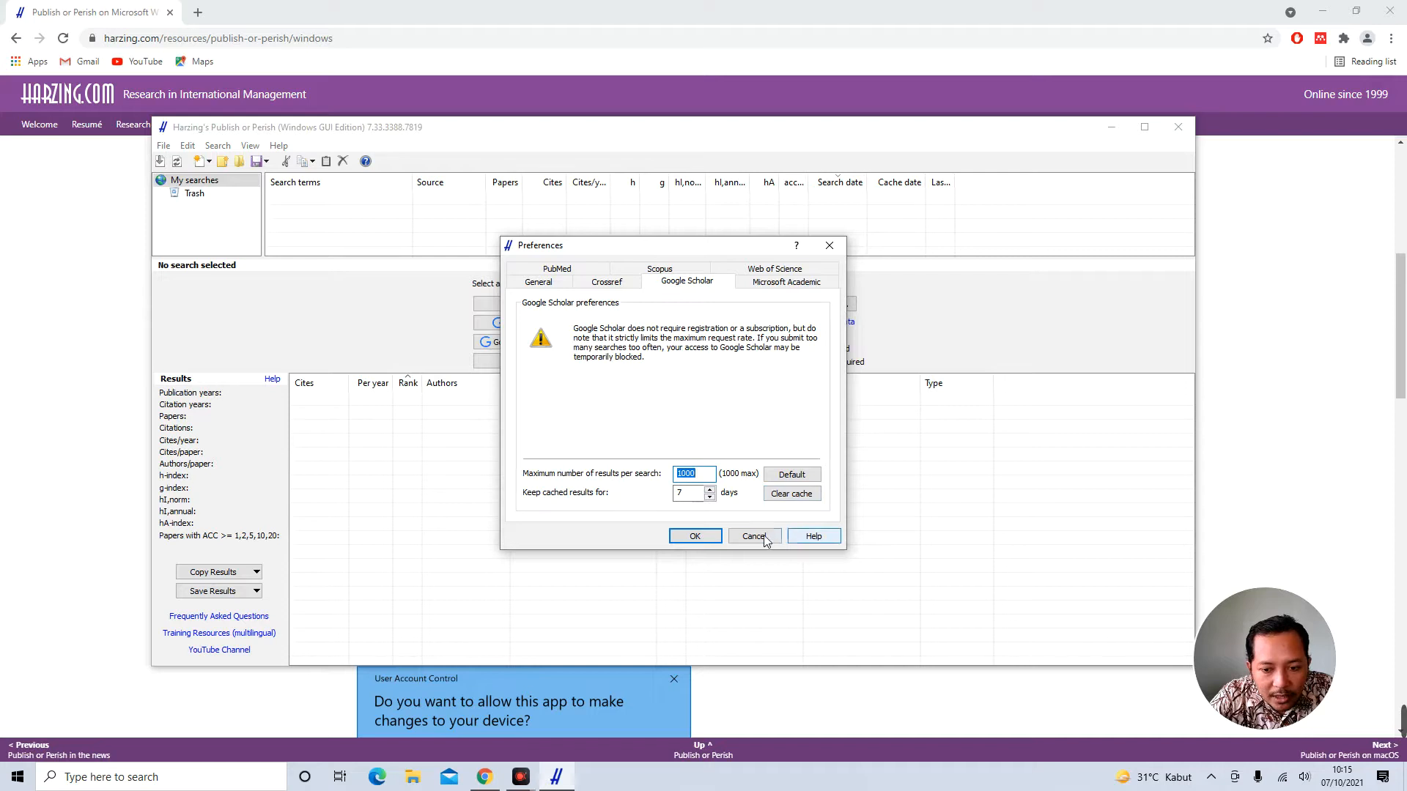
Review the Web of Science, Scopus and PubMed preference pages, then close Preferences
left_click(773, 269)
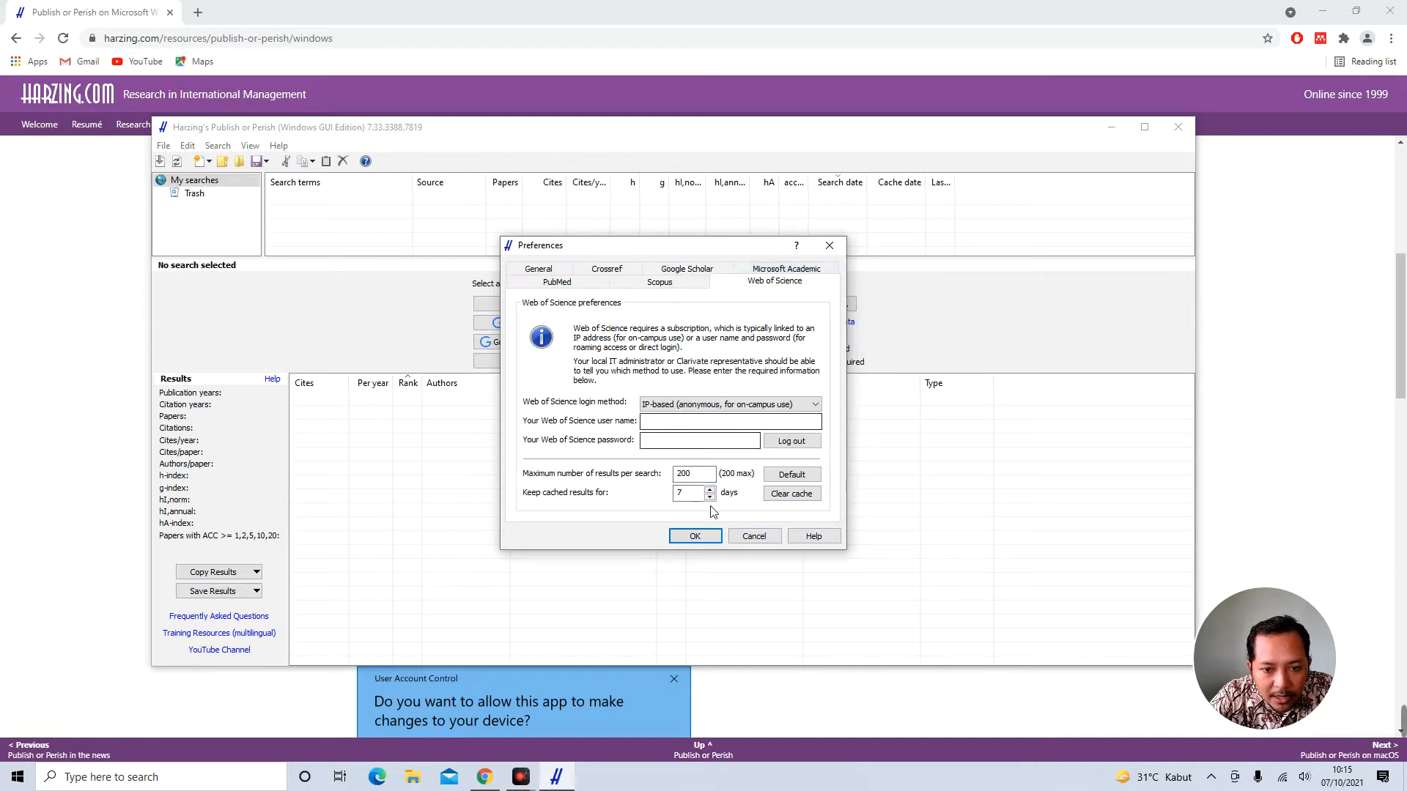
left_click(660, 440)
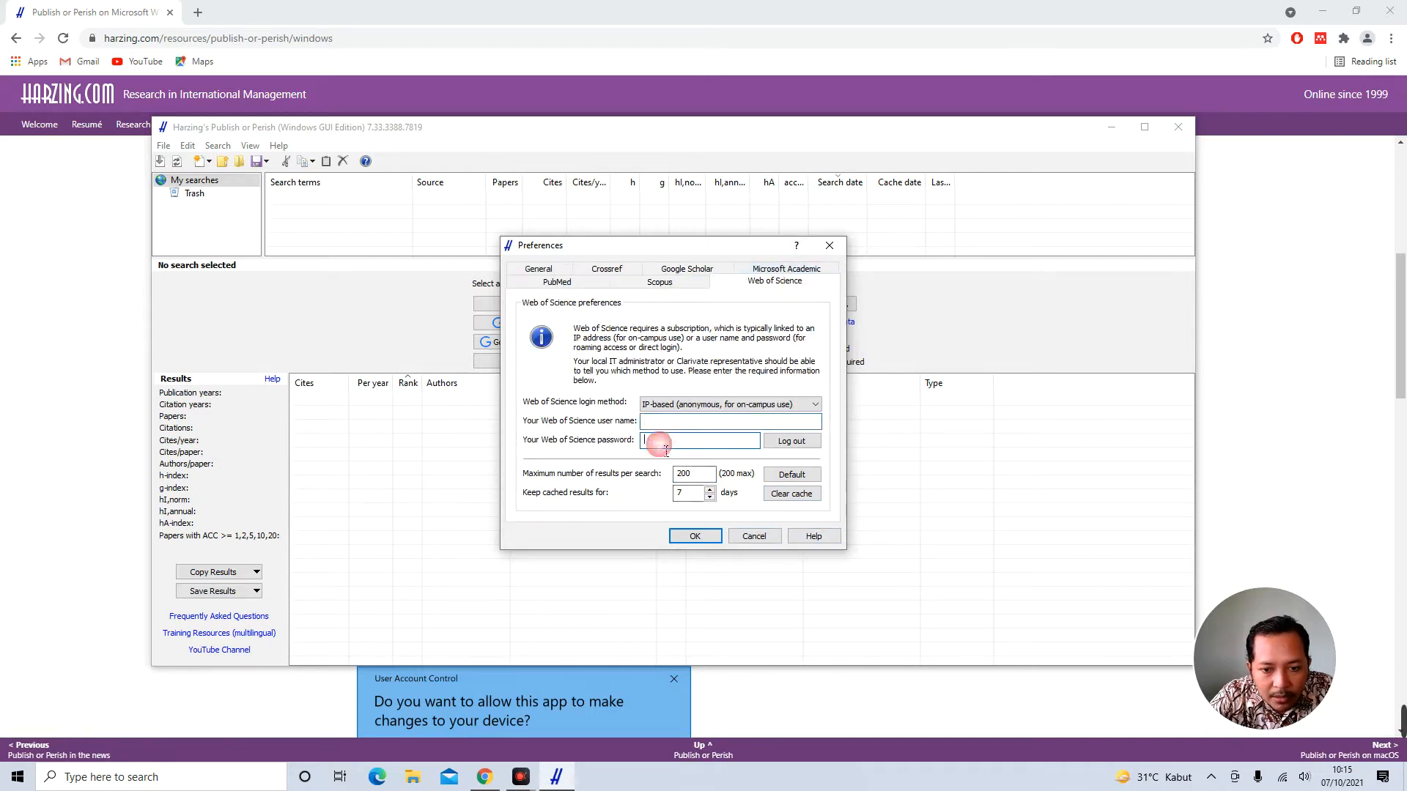
left_click_drag(738, 255, 479, 284)
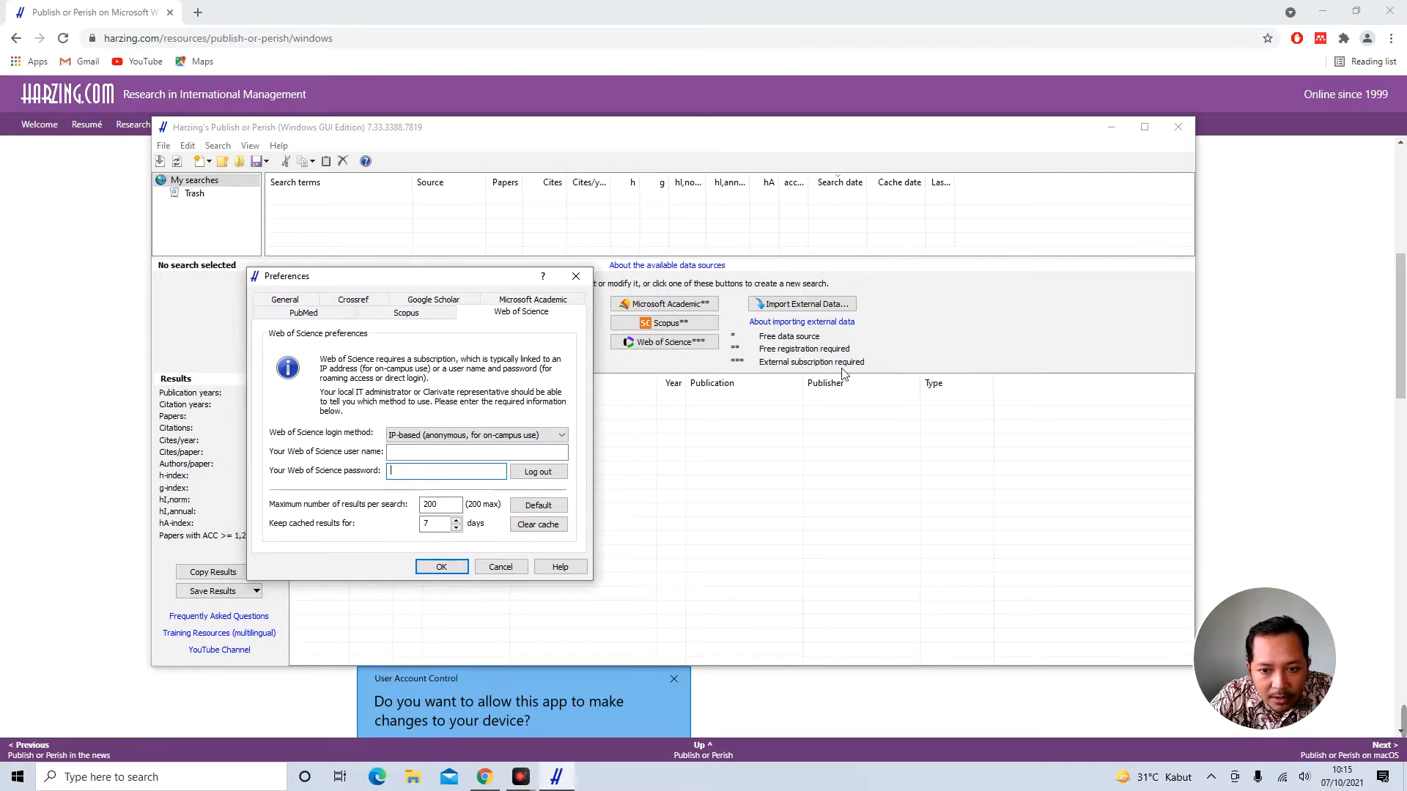
left_click(408, 452)
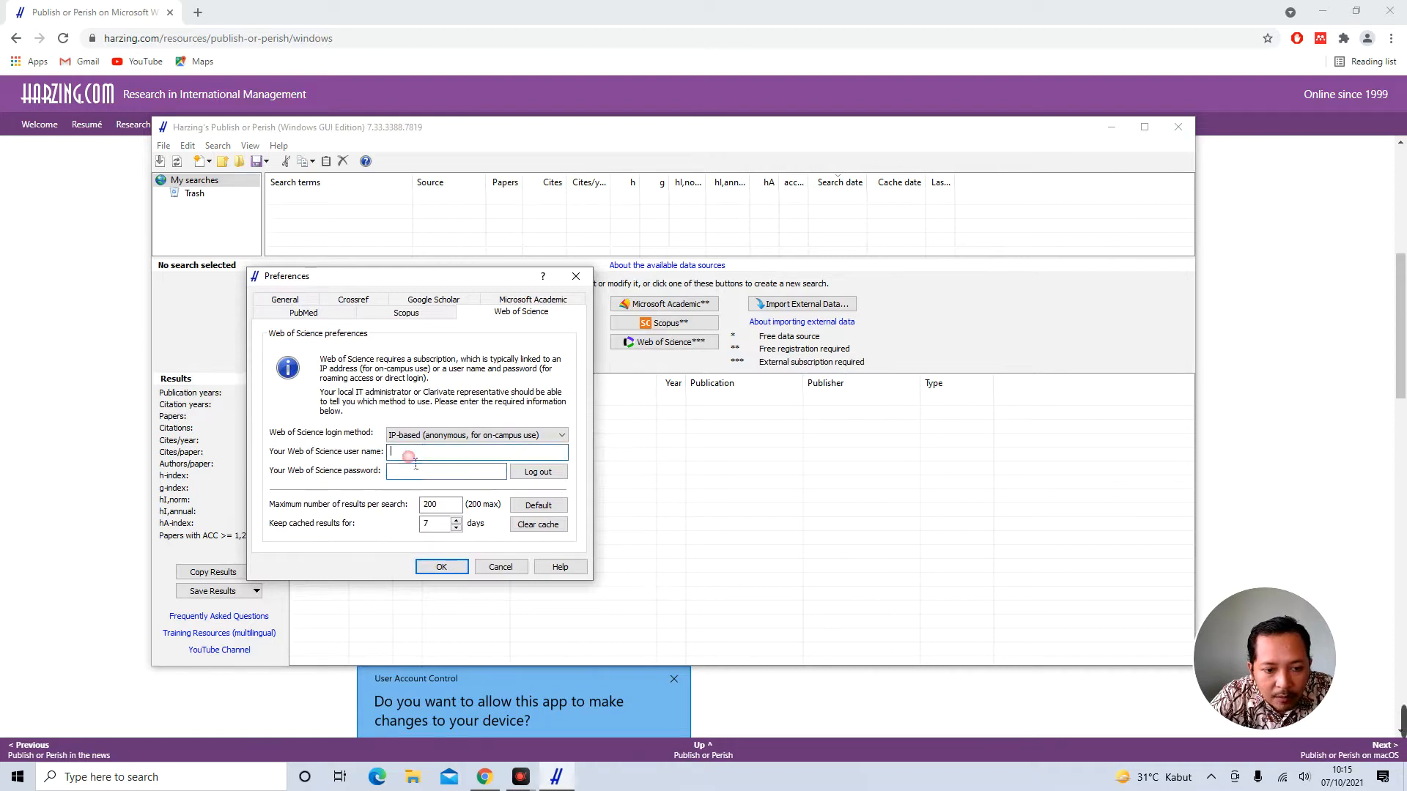
left_click(409, 471)
left_click(407, 312)
left_click(410, 449)
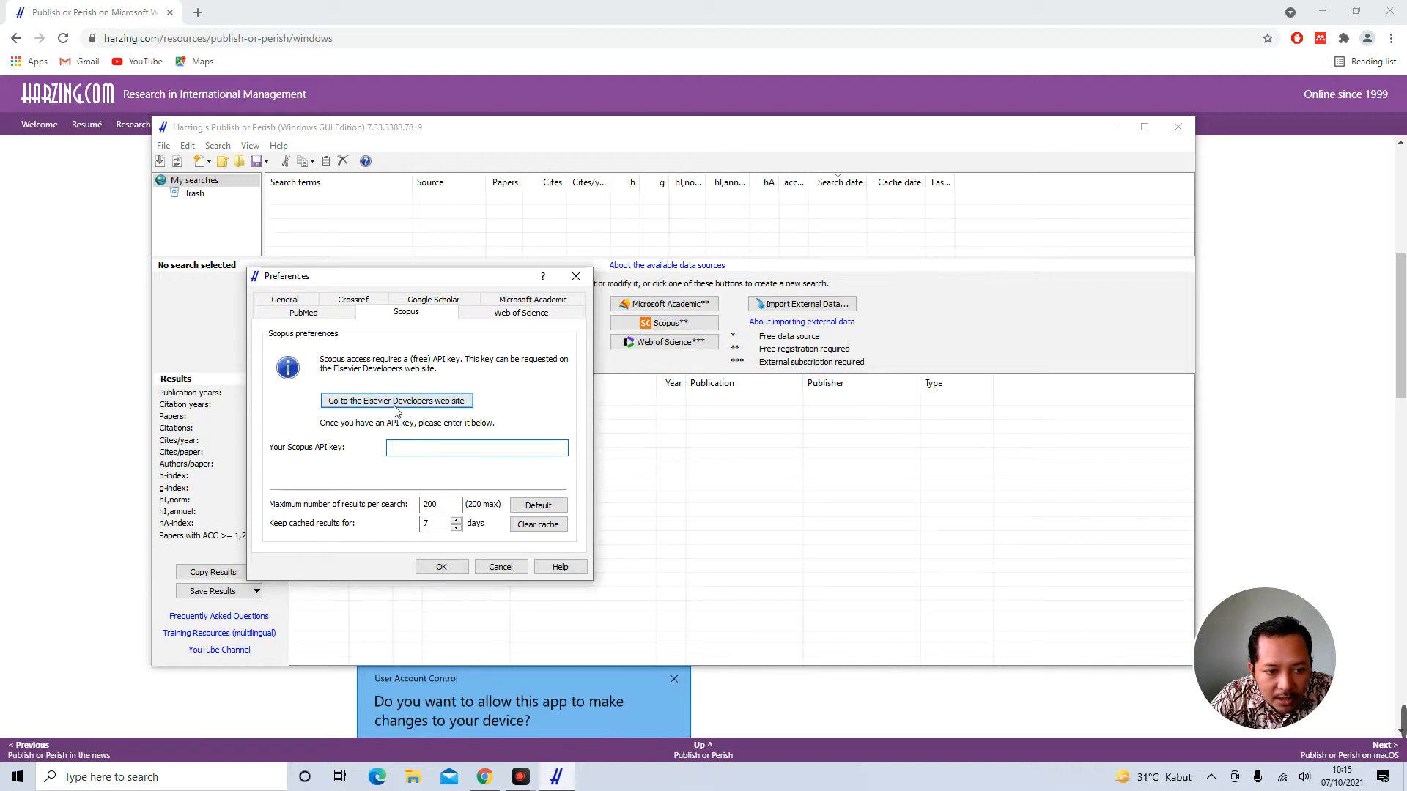
left_click(294, 308)
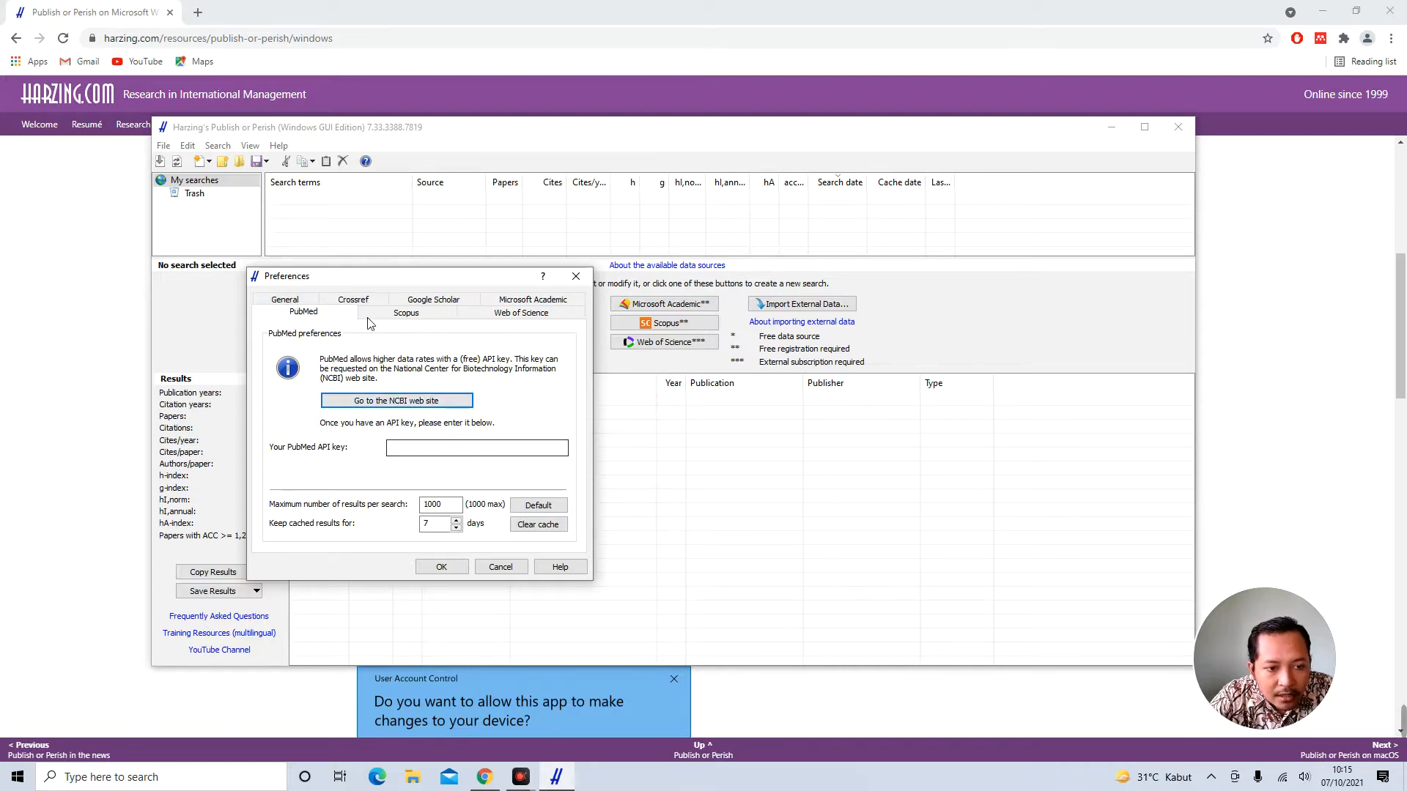
left_click(576, 276)
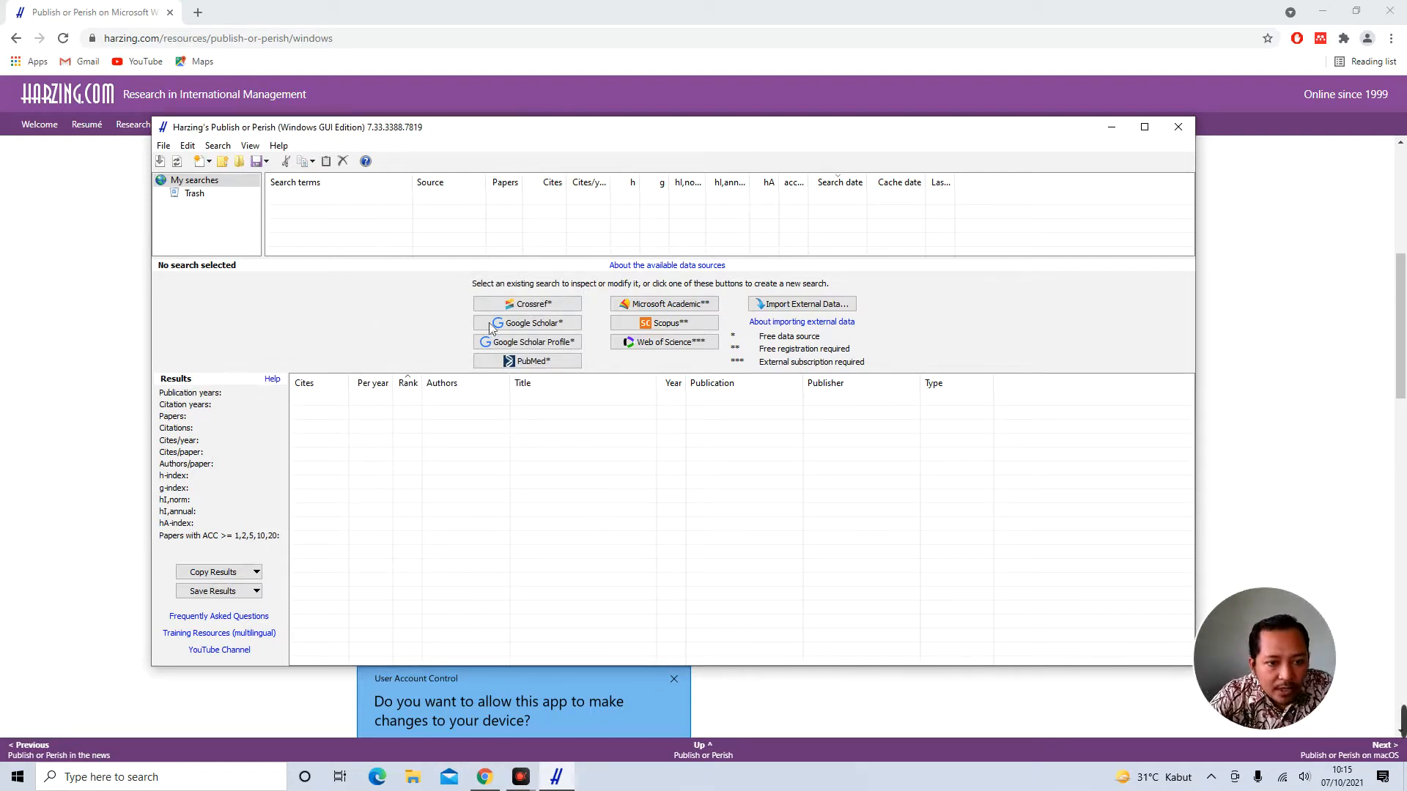
Start a new Google Scholar search for the author's full name with years 2016 to 2021
left_click(546, 331)
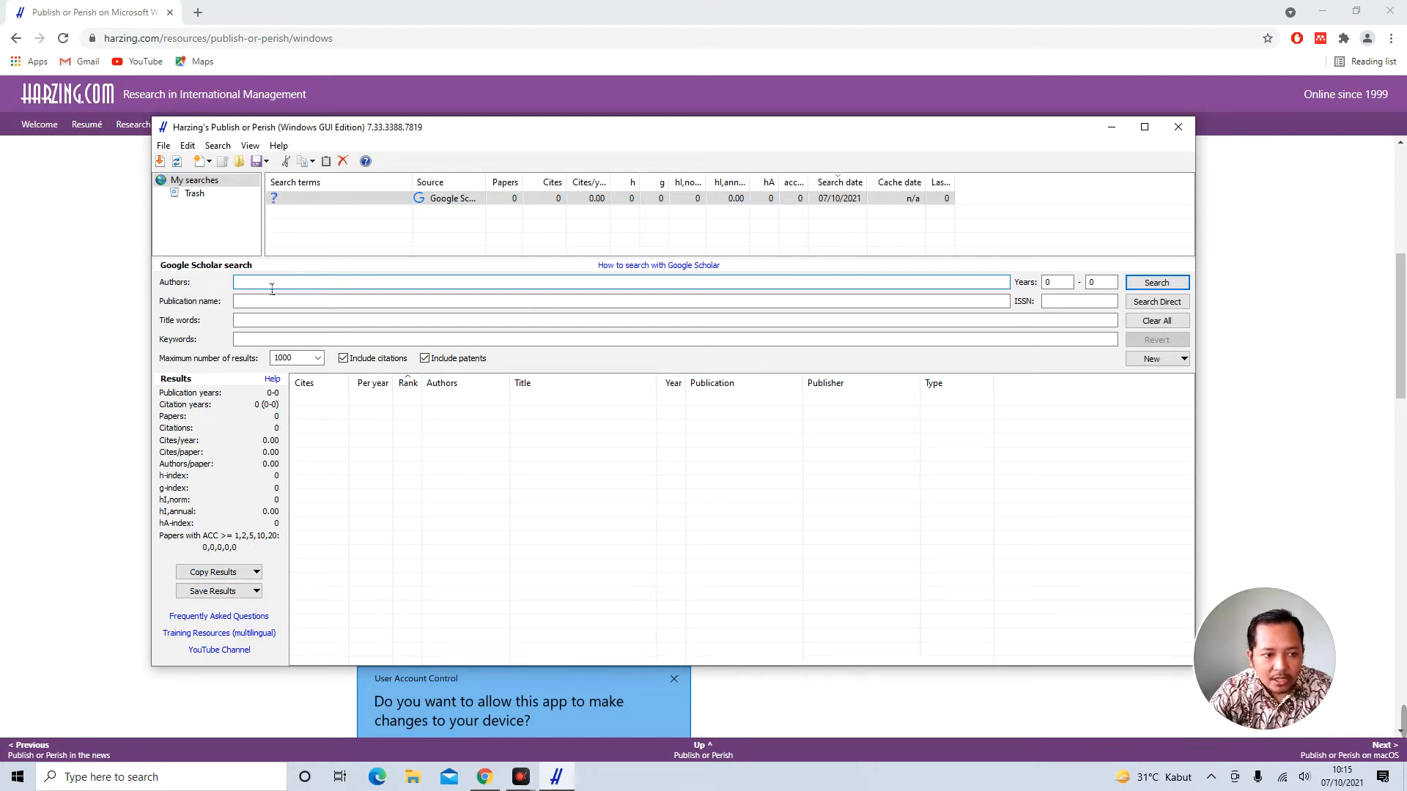
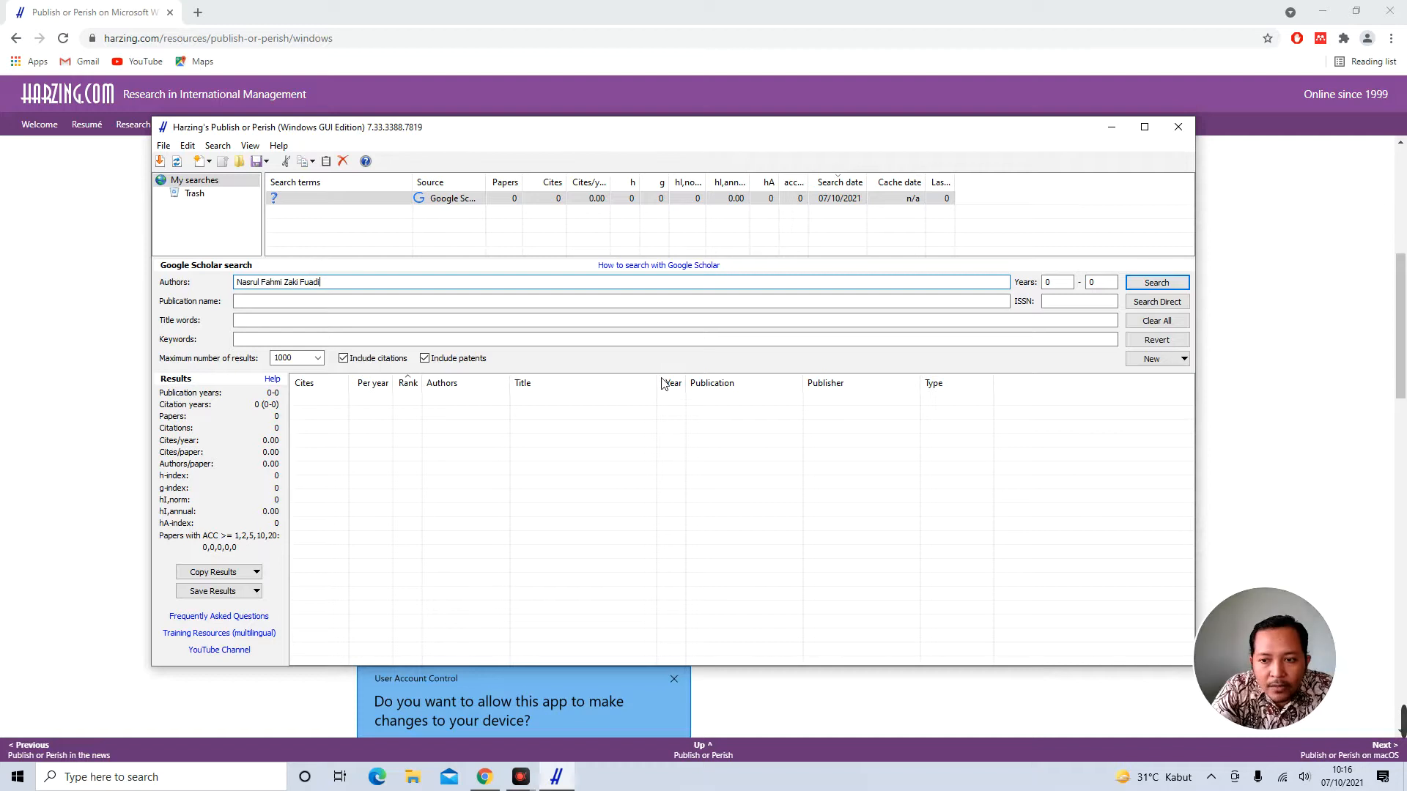
left_click(1049, 284)
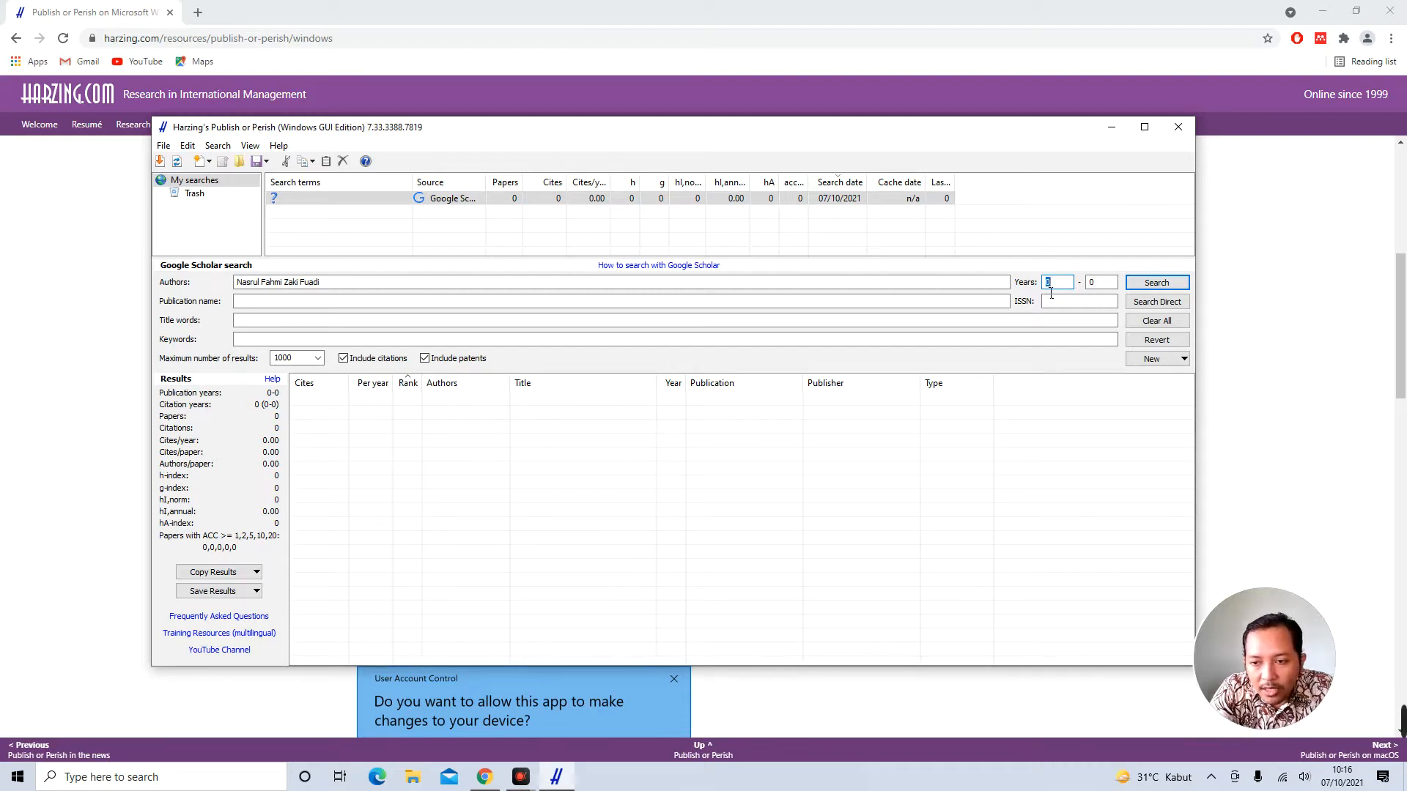
left_click(1099, 285)
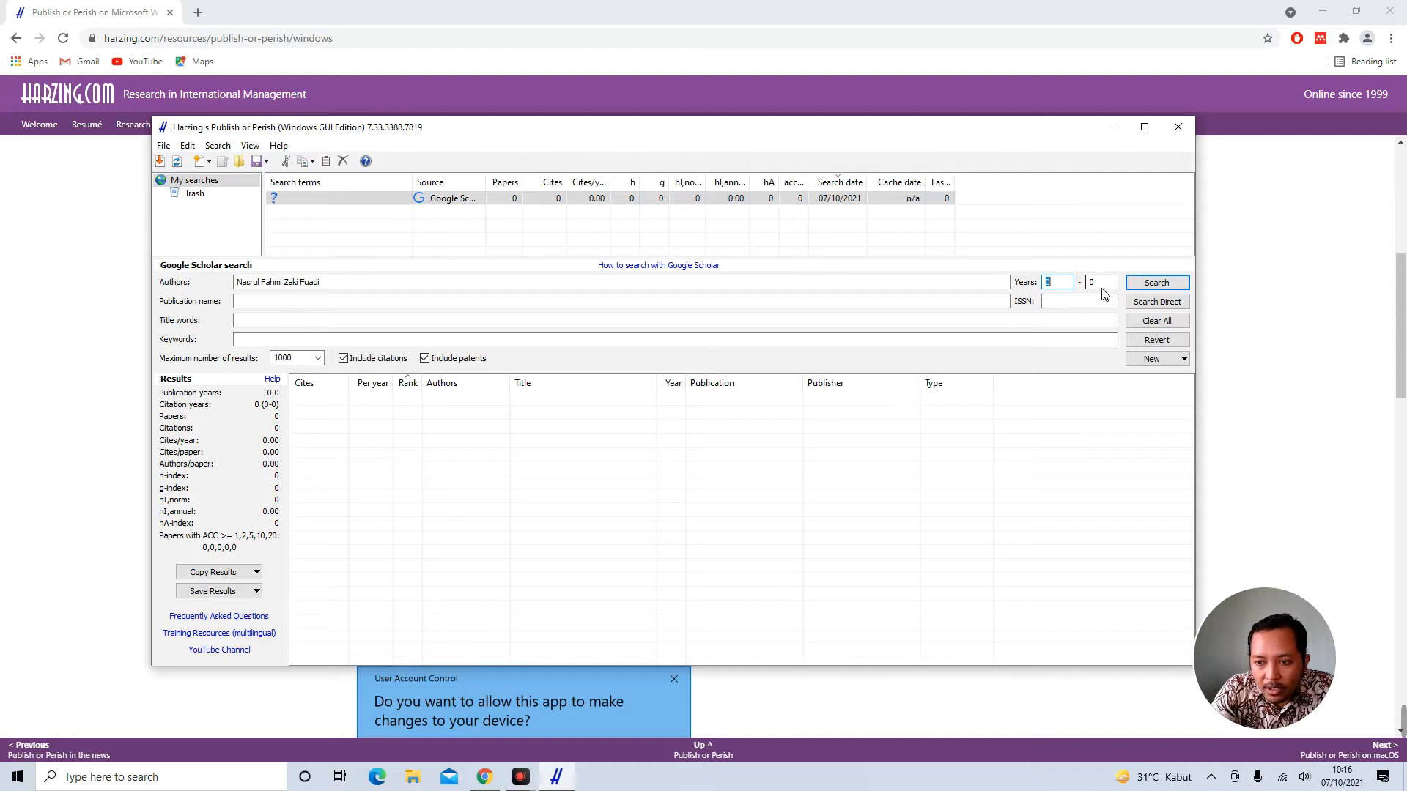
type("2021")
left_click(1057, 283)
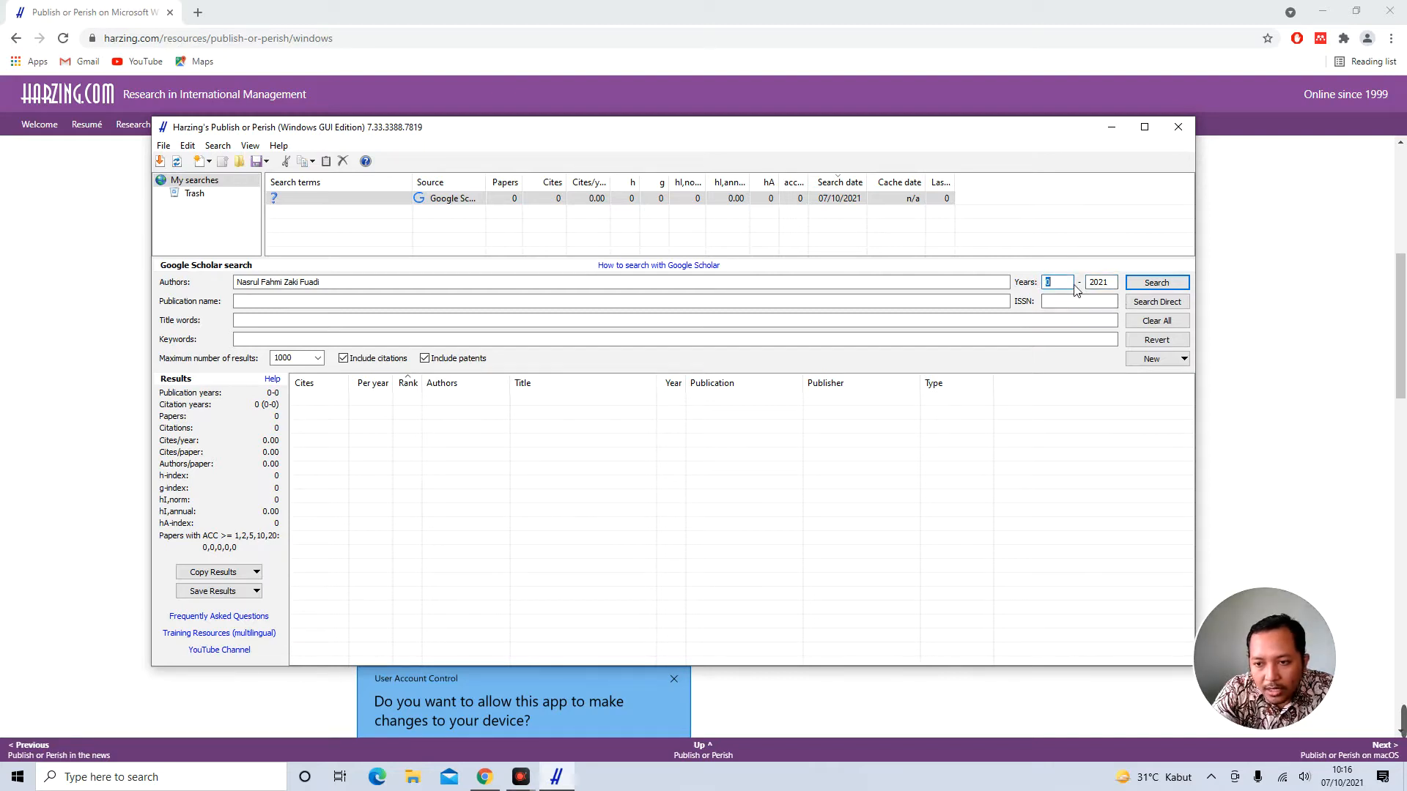
type("2016")
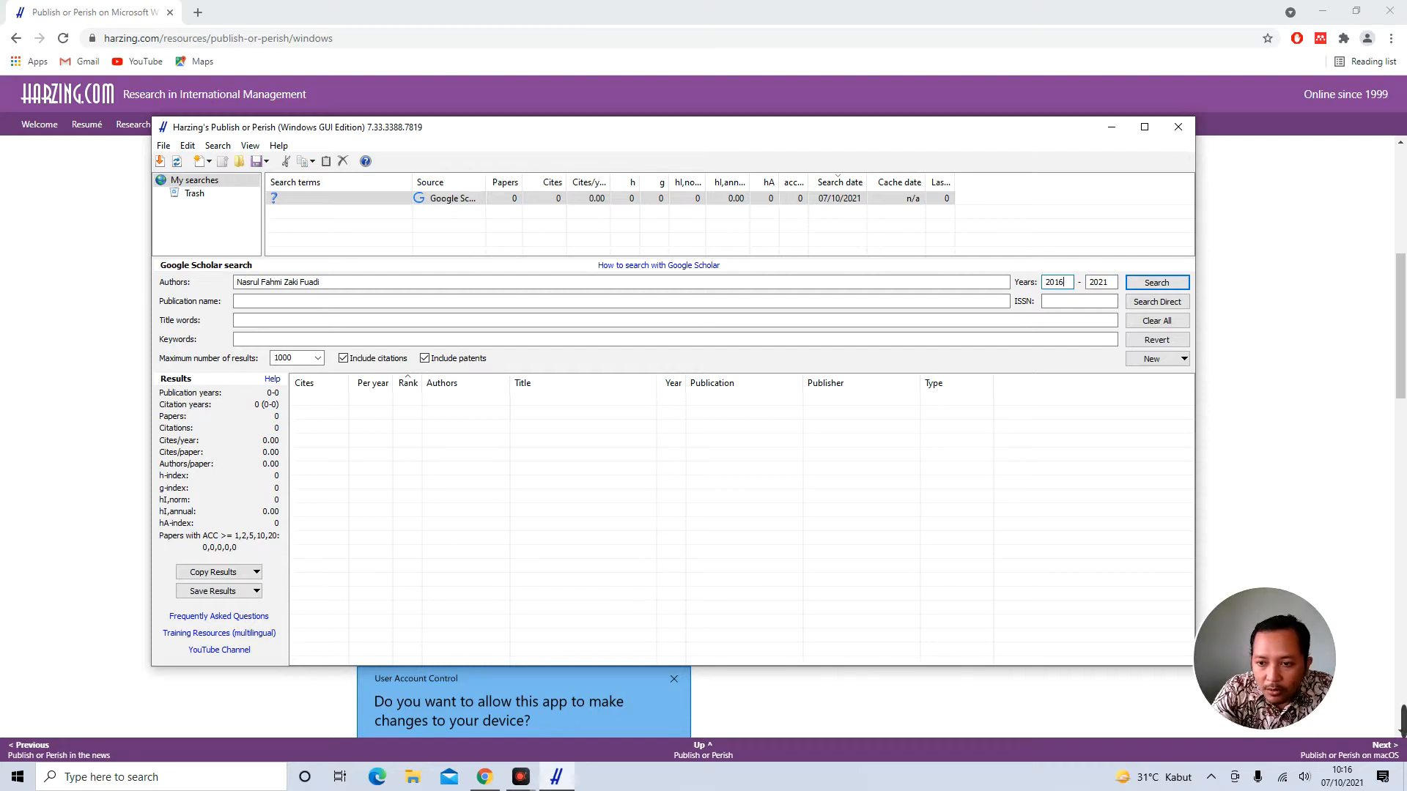
Step through the publication, title and keyword fields, leaving maximum results at 1000
left_click(337, 301)
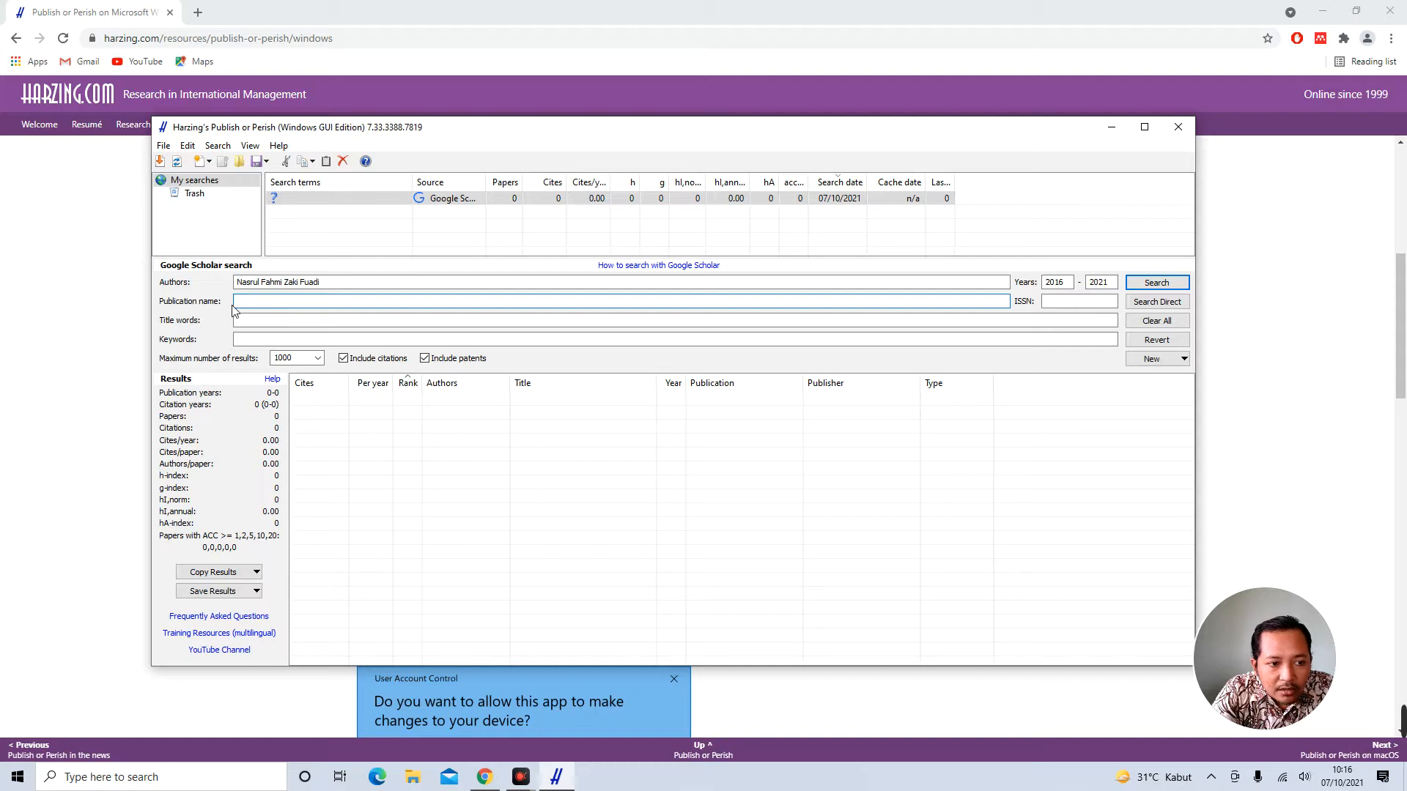
left_click(267, 321)
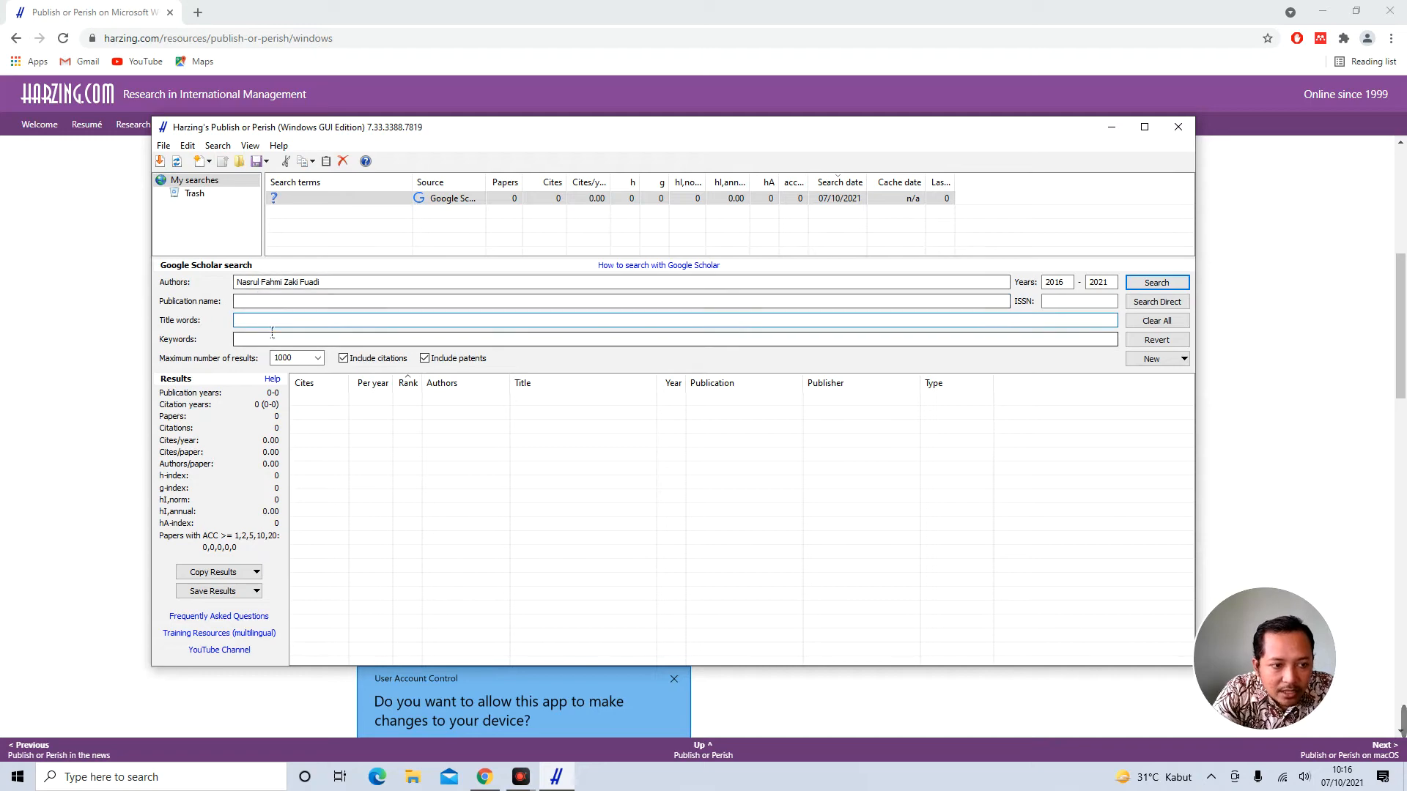
left_click(276, 285)
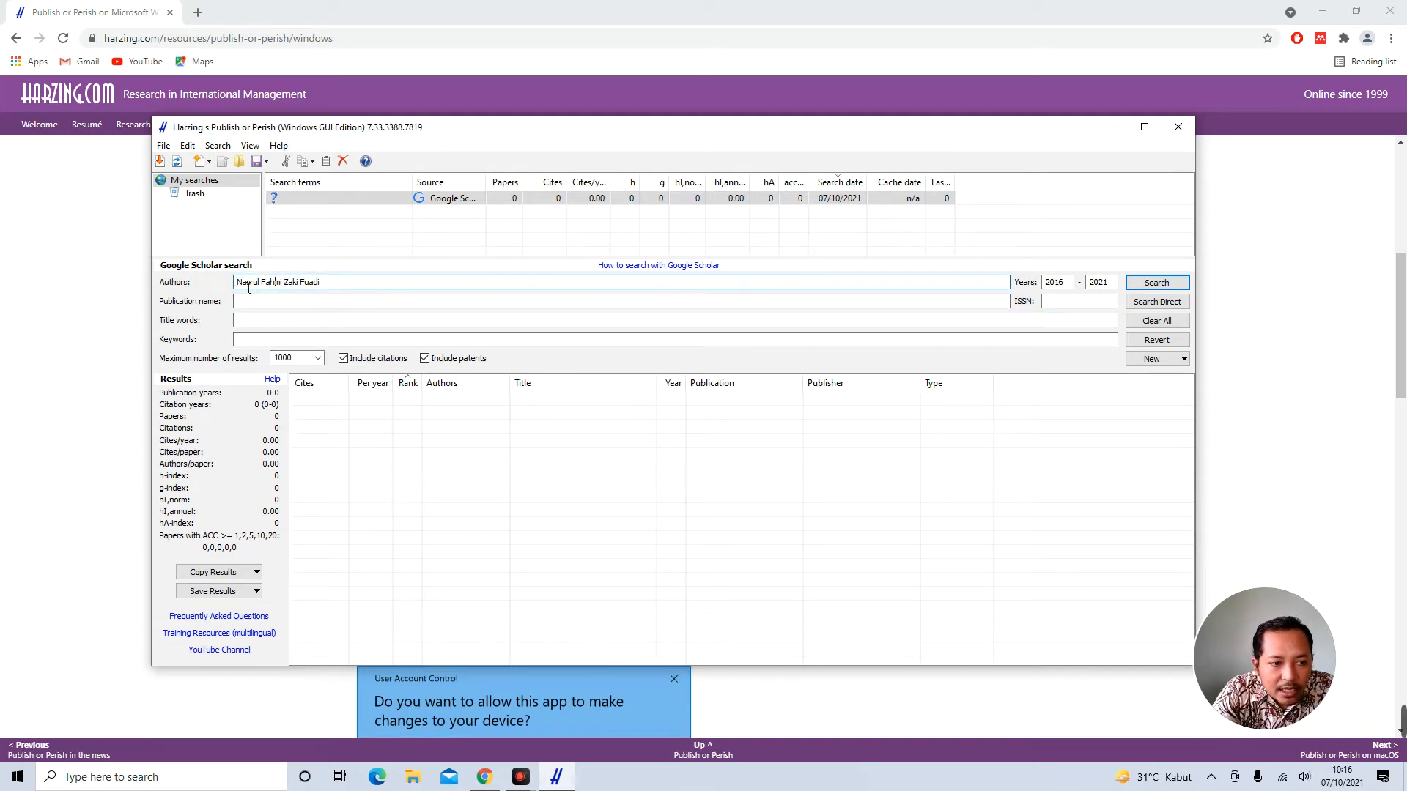
left_click_drag(246, 290, 350, 290)
left_click(273, 301)
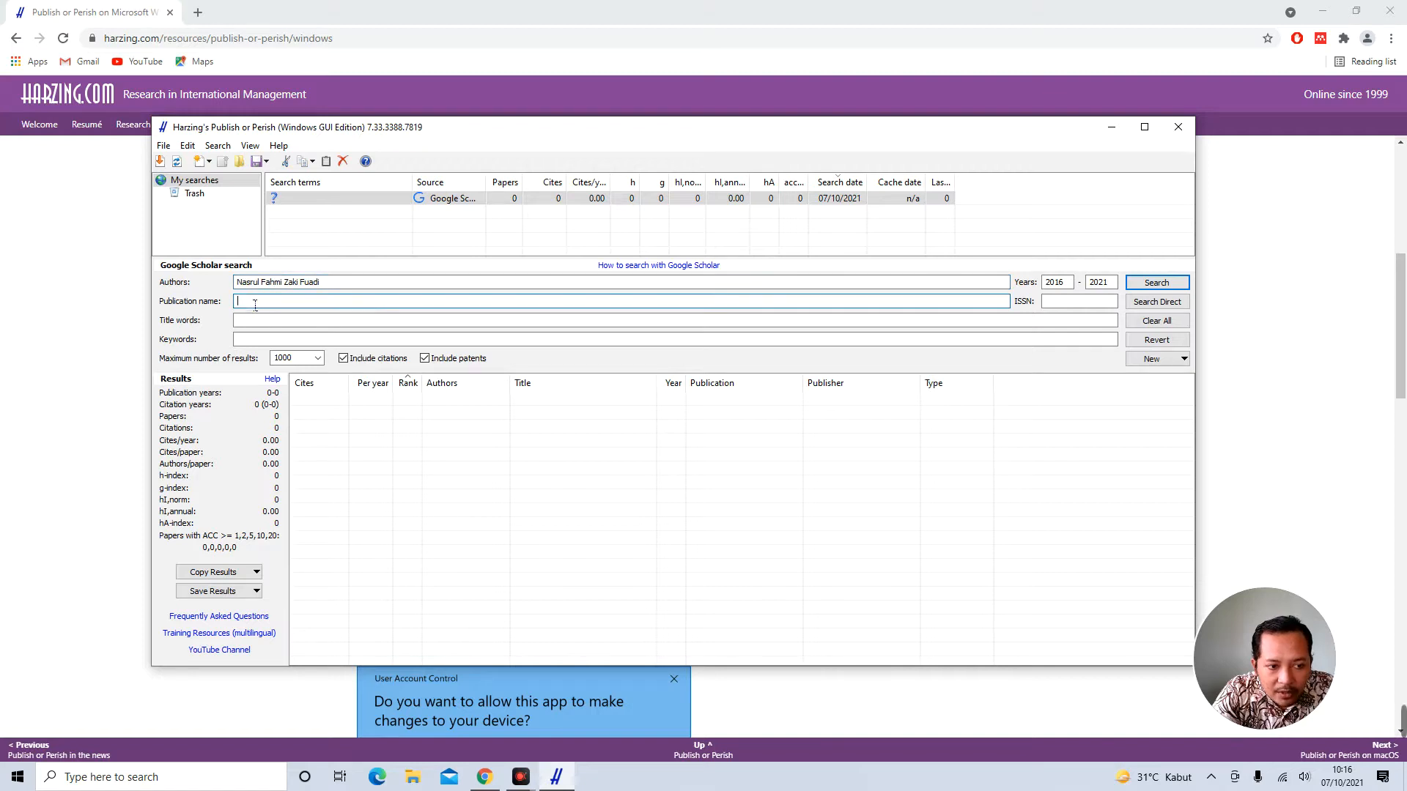
left_click(244, 323)
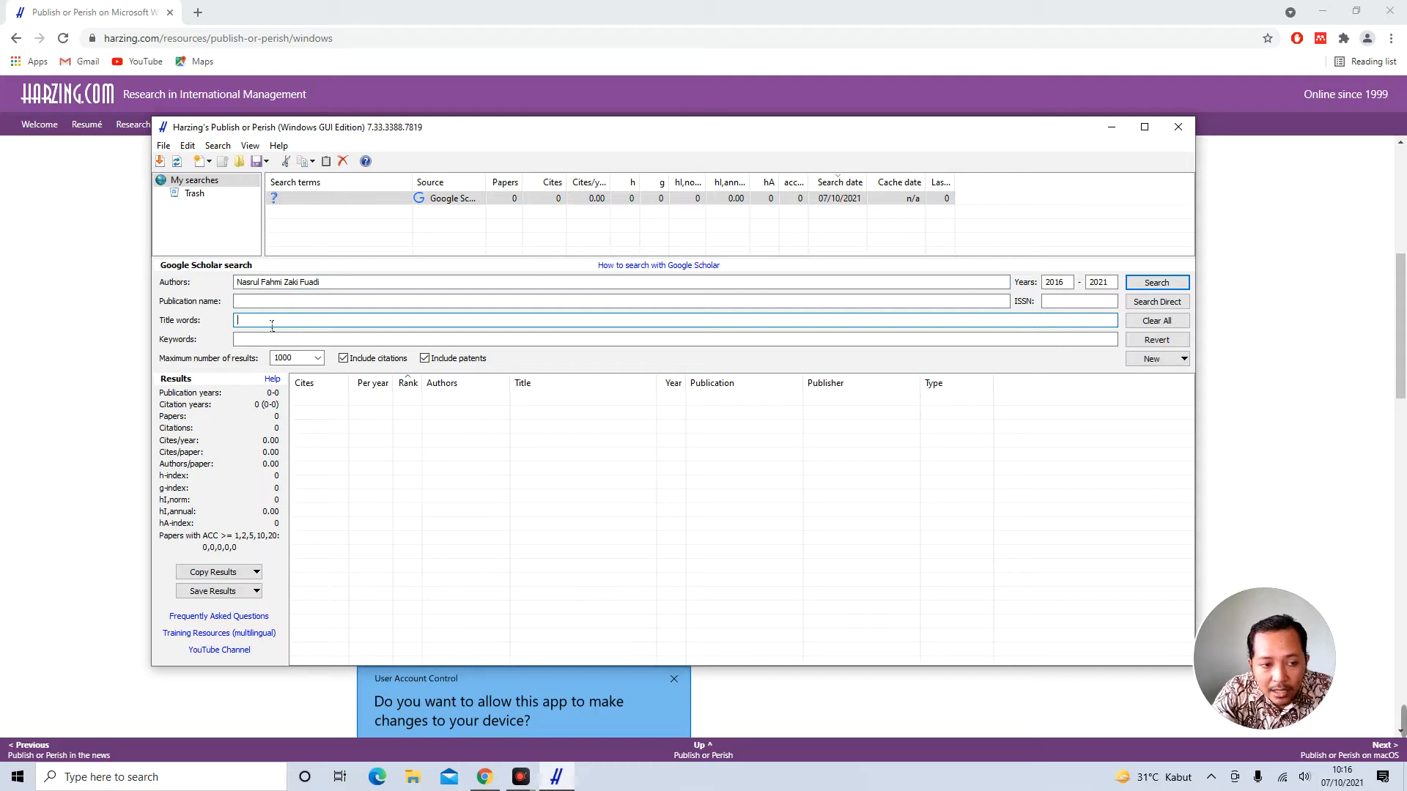
left_click(262, 342)
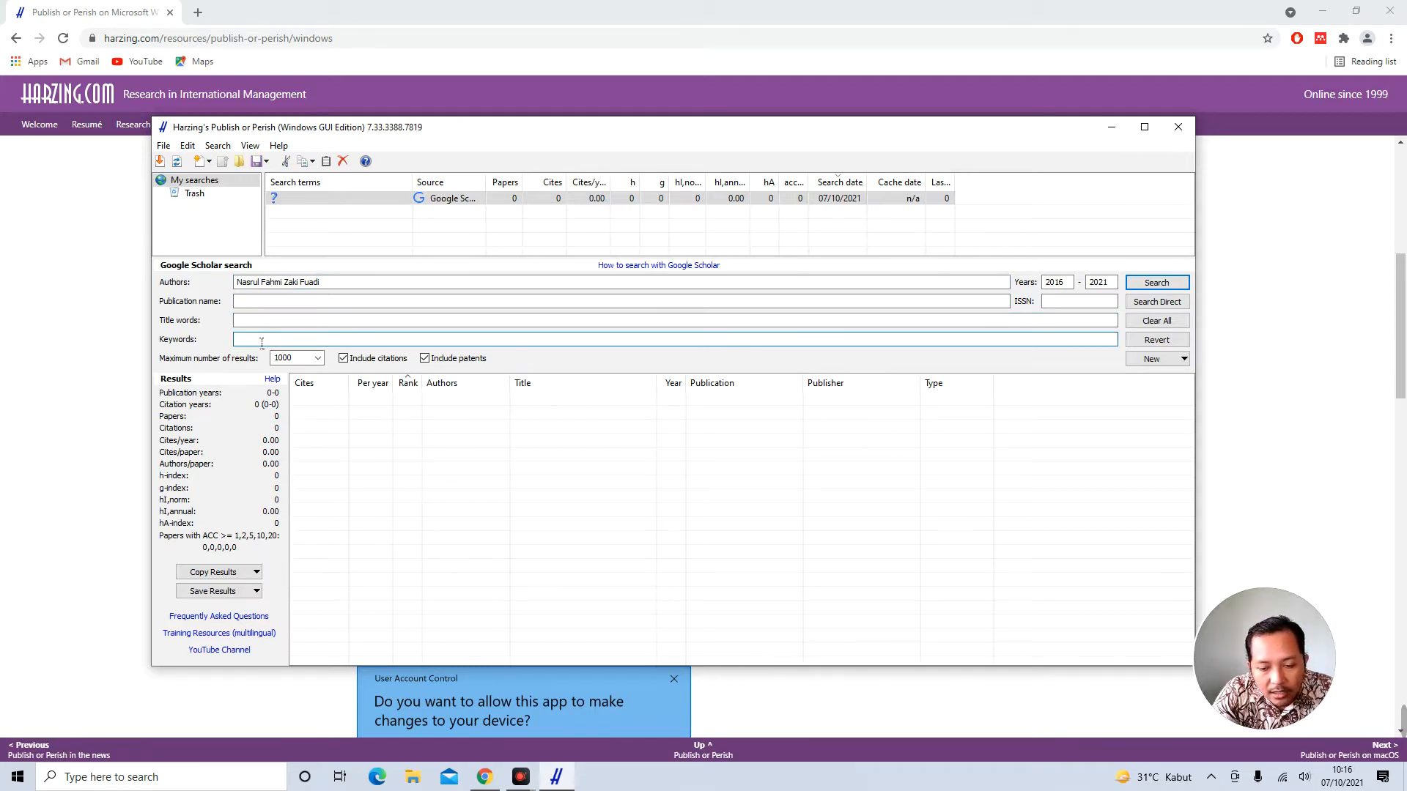
left_click(293, 358)
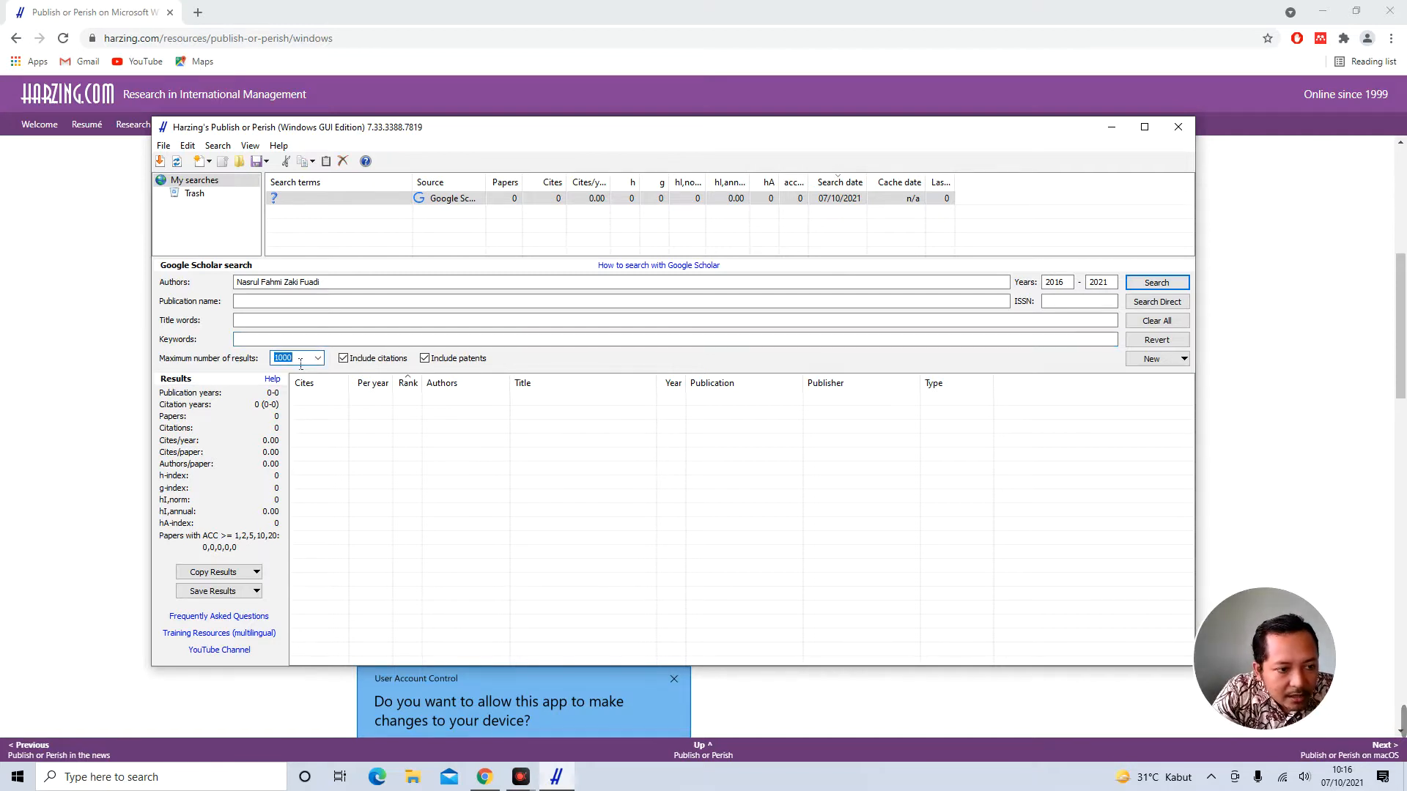
Change the maximum number of results from 1000 to 20
left_click(320, 358)
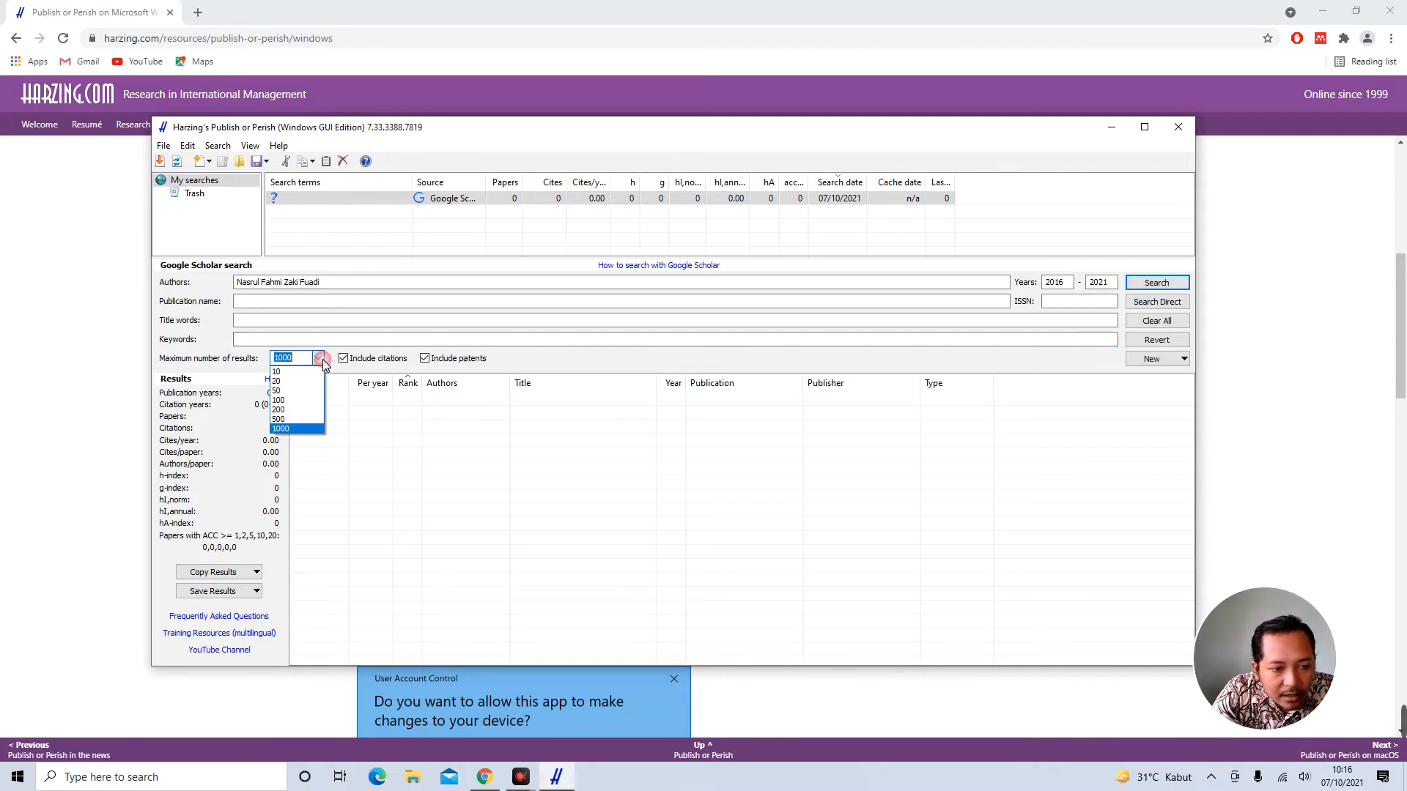
left_click(295, 364)
left_click(286, 358)
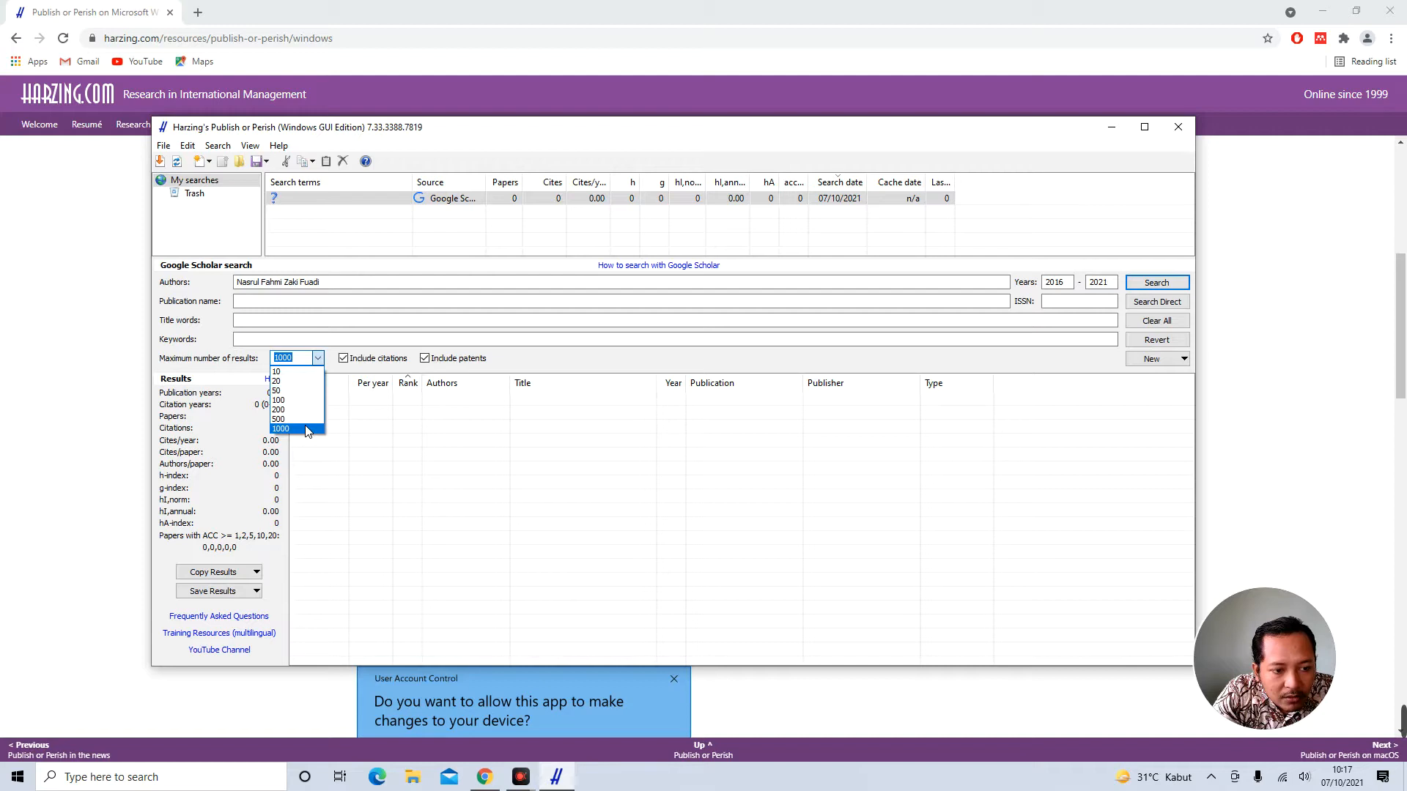
type("50")
left_click(547, 358)
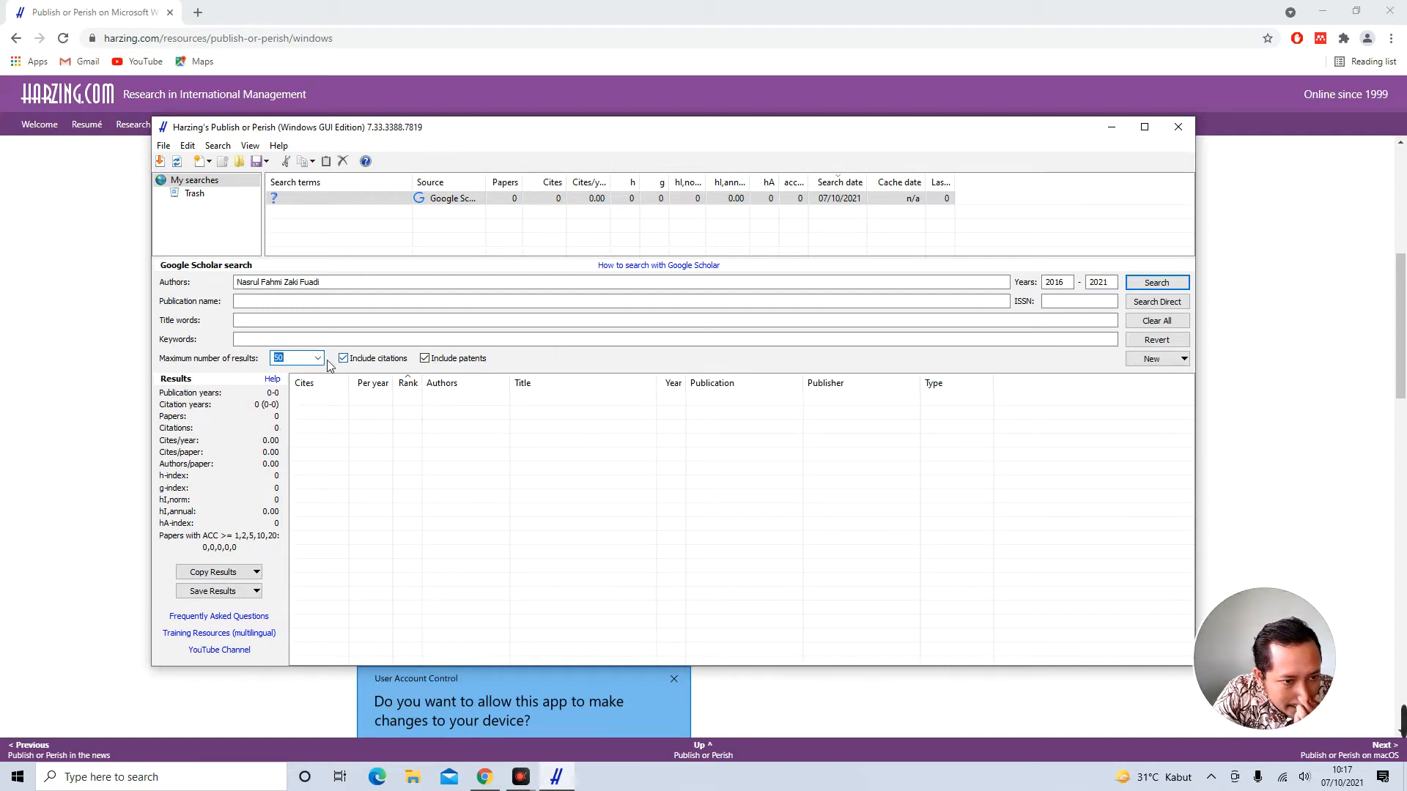
type("5")
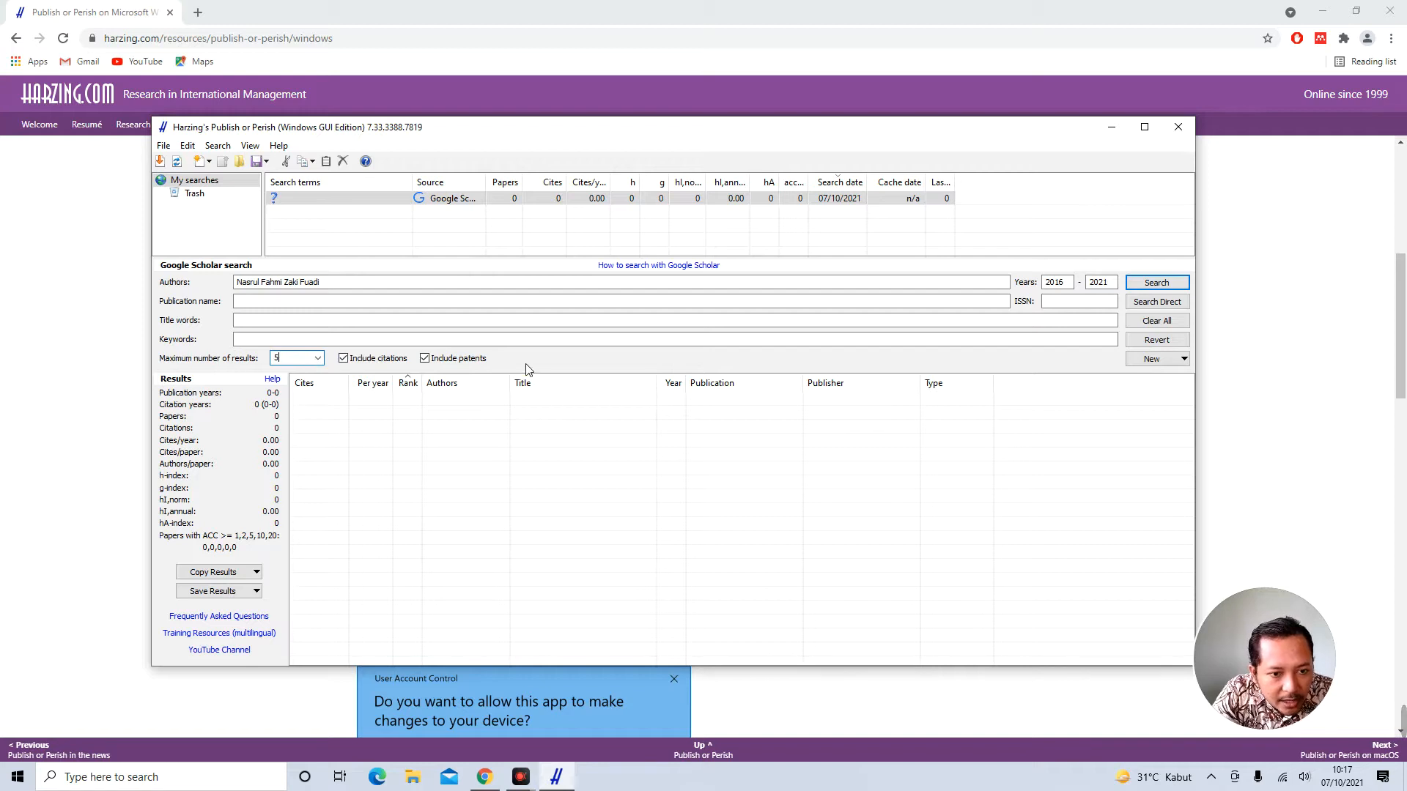
left_click(319, 359)
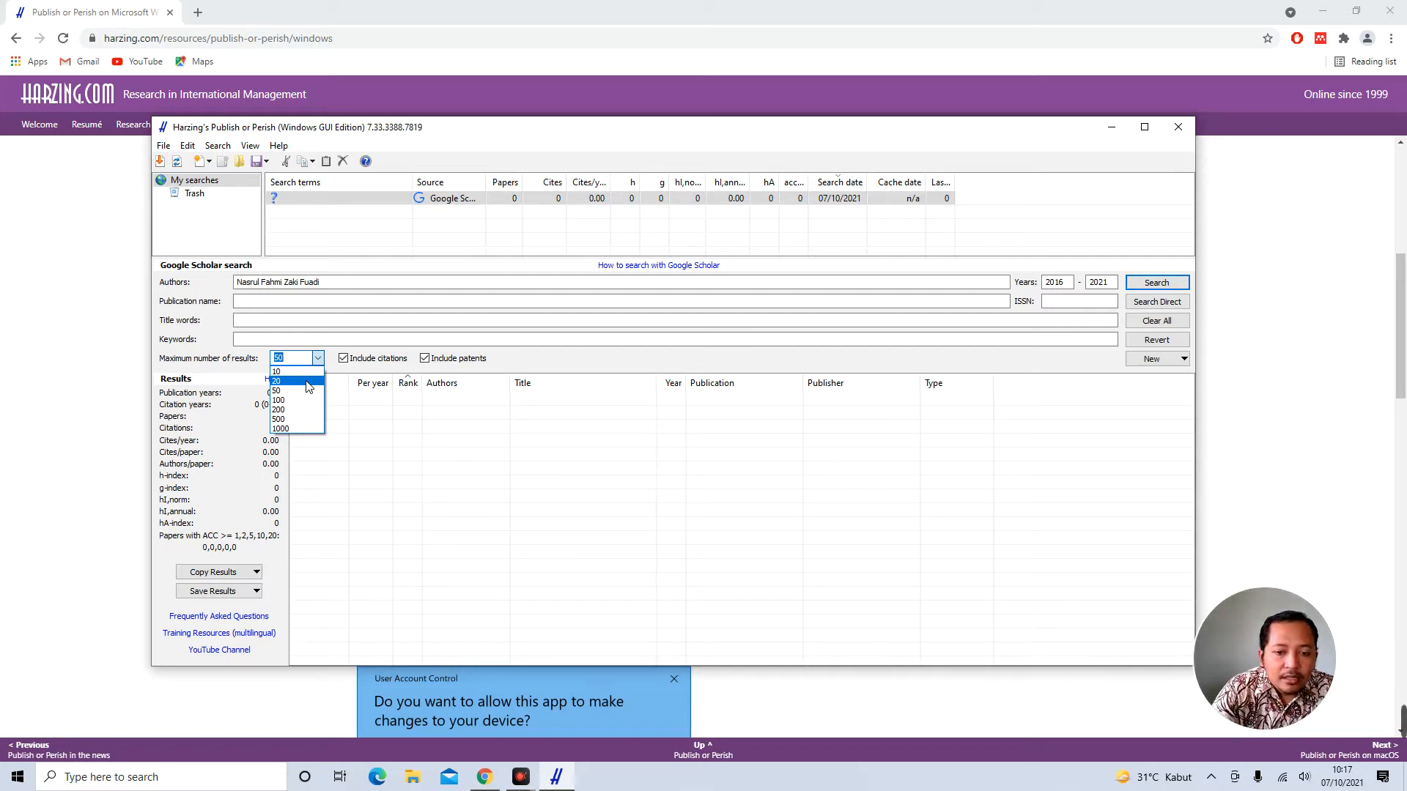
left_click(307, 382)
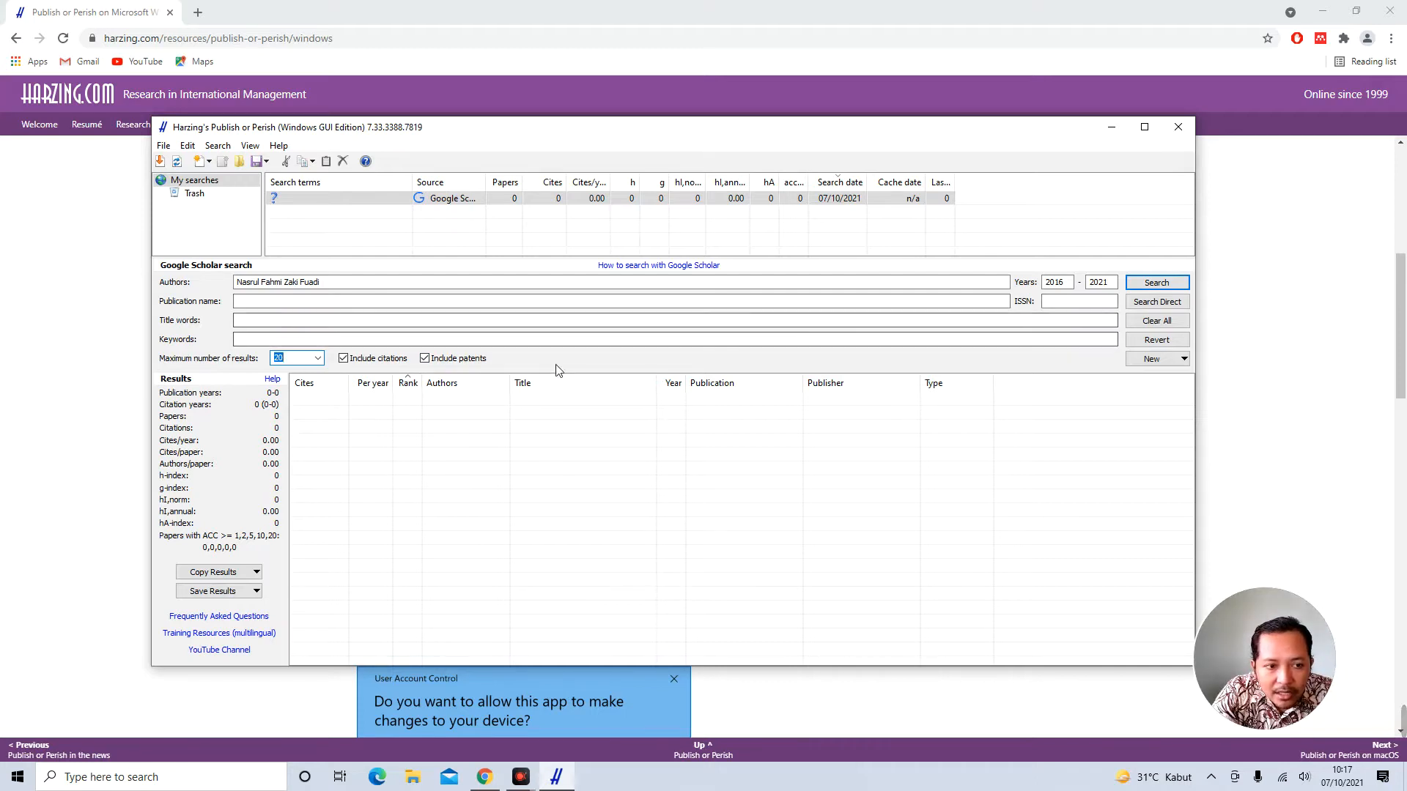
left_click(276, 284)
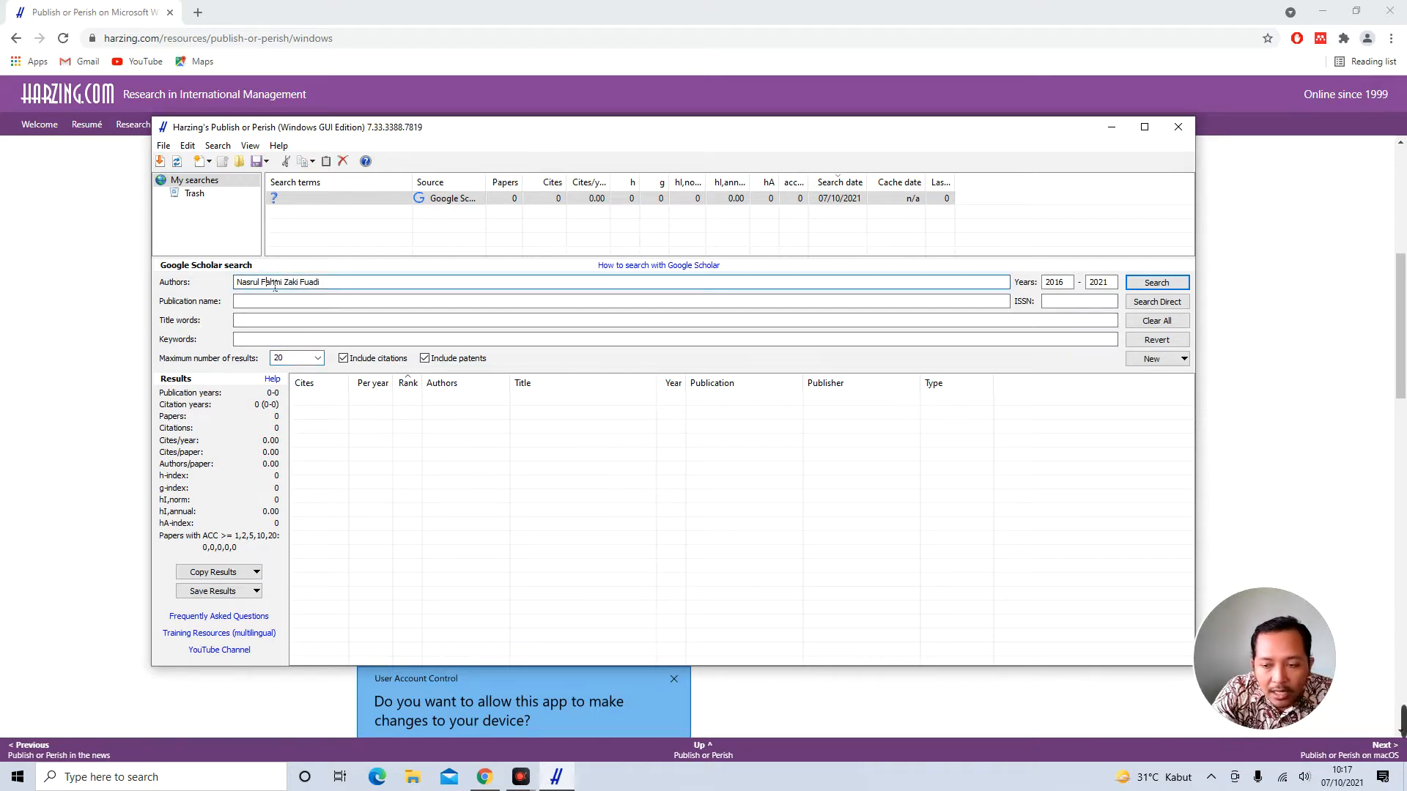
left_click(1154, 285)
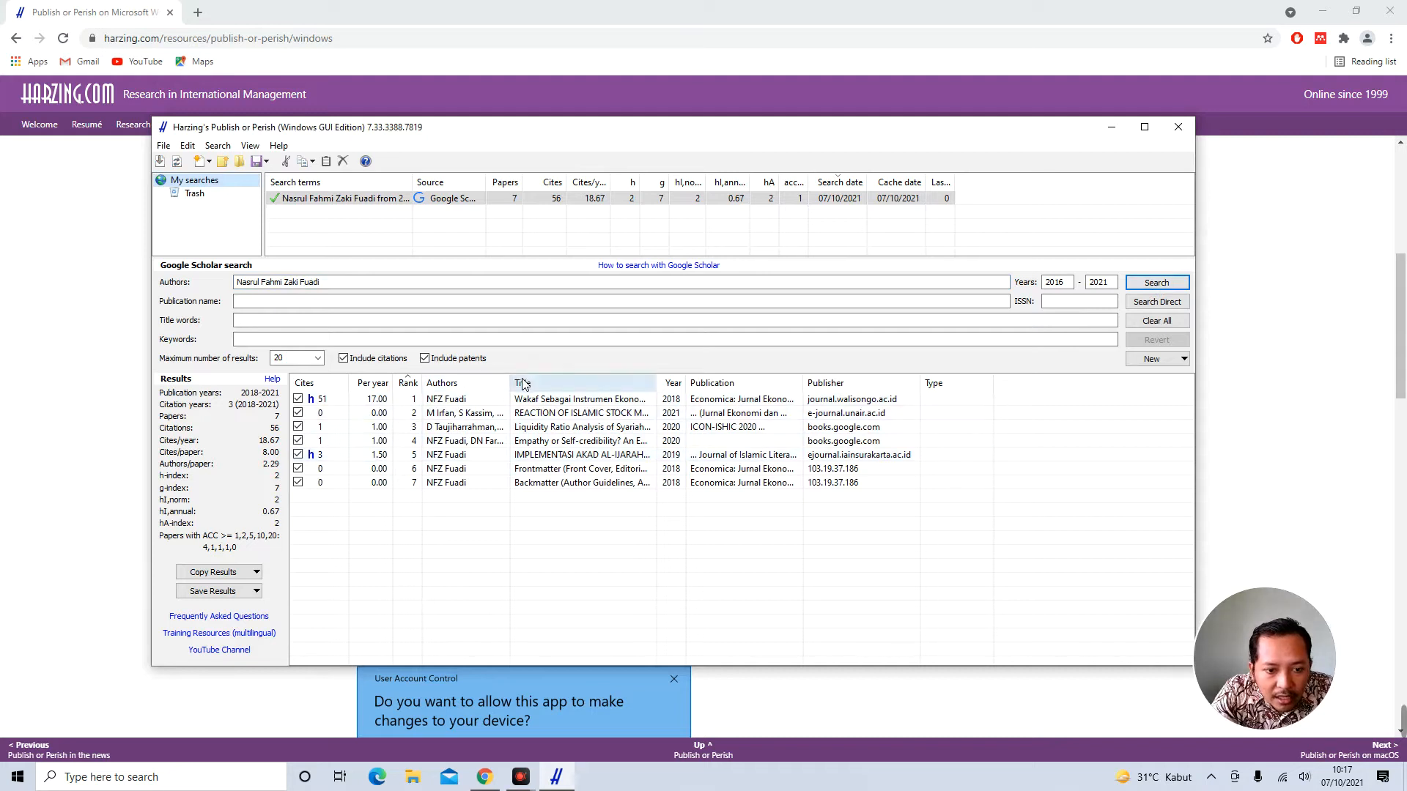
left_click_drag(657, 384, 923, 386)
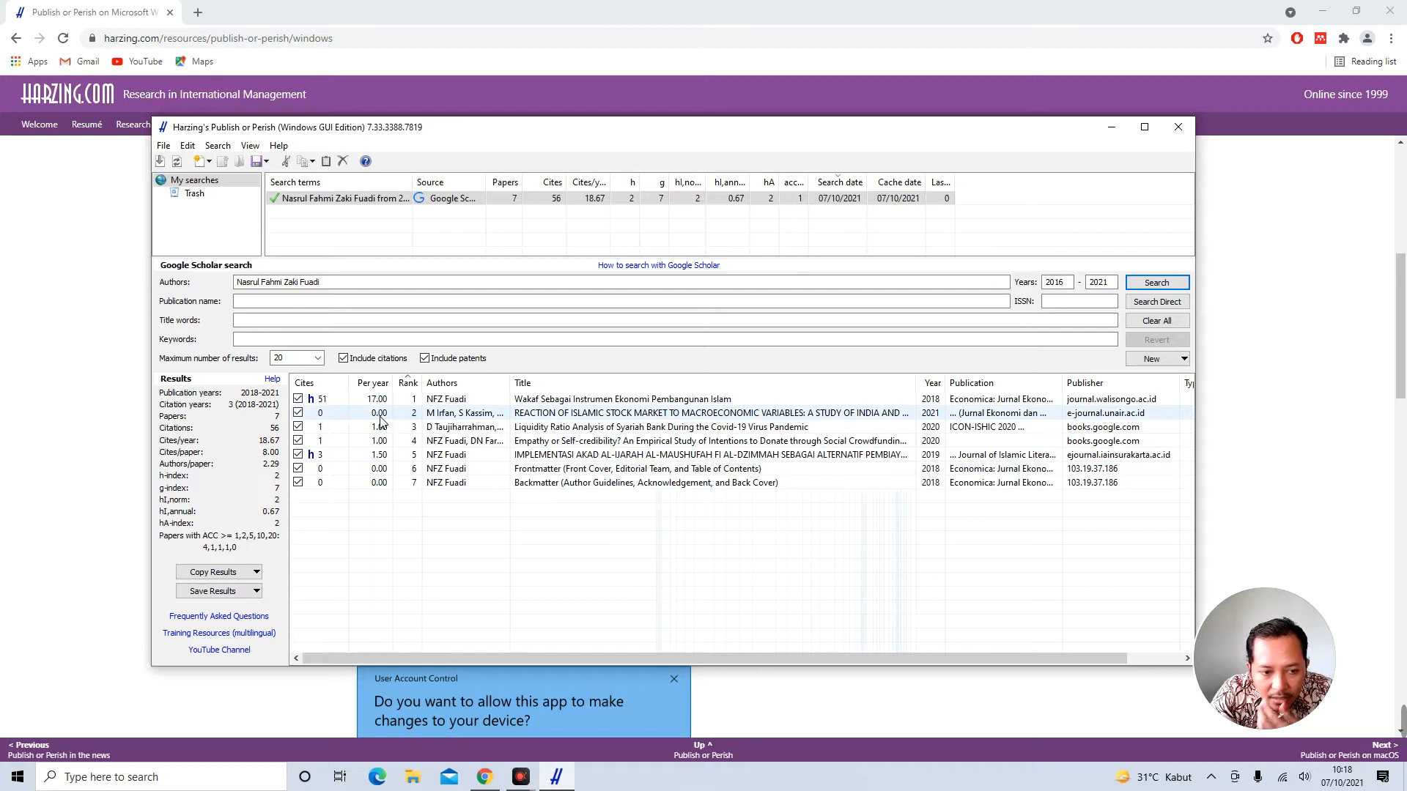
left_click(327, 384)
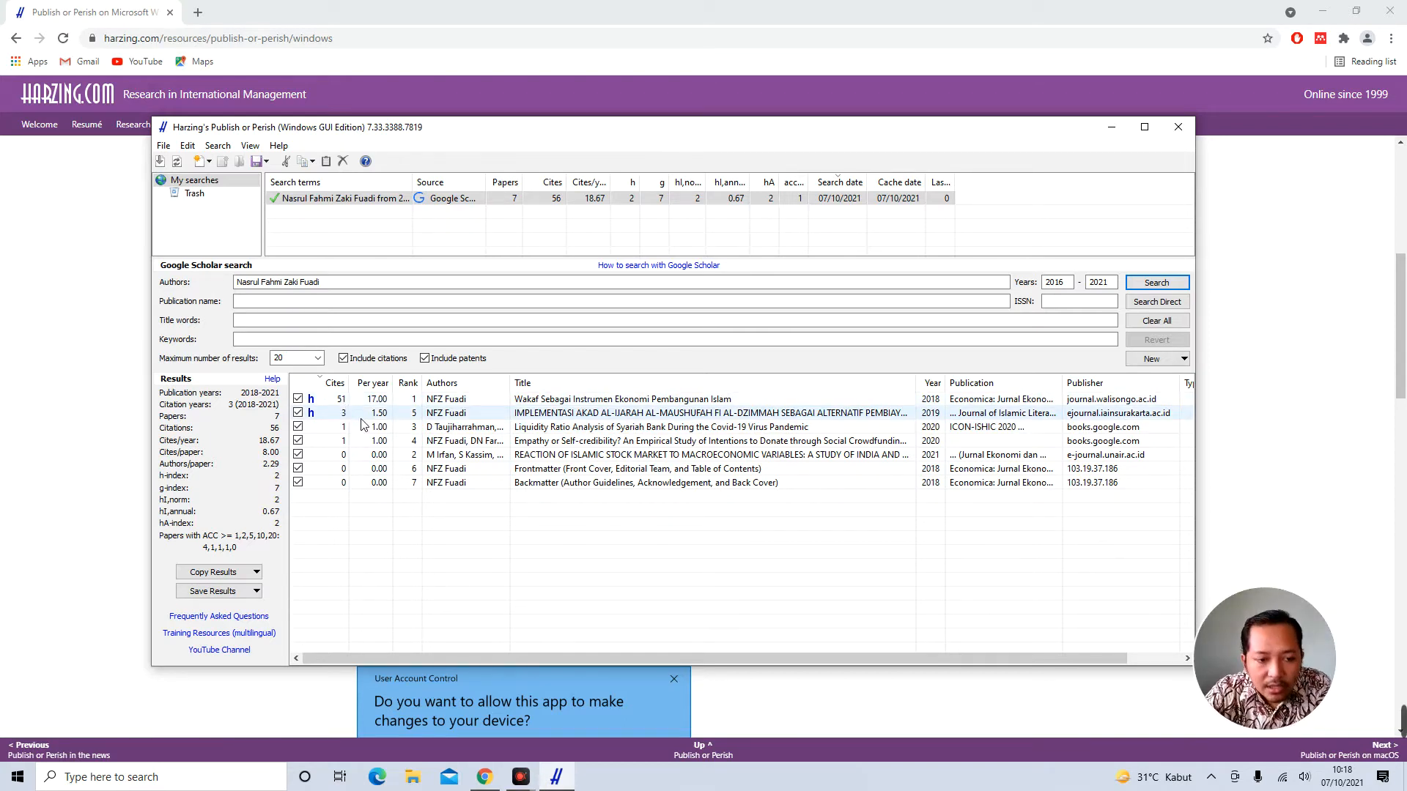
left_click(408, 384)
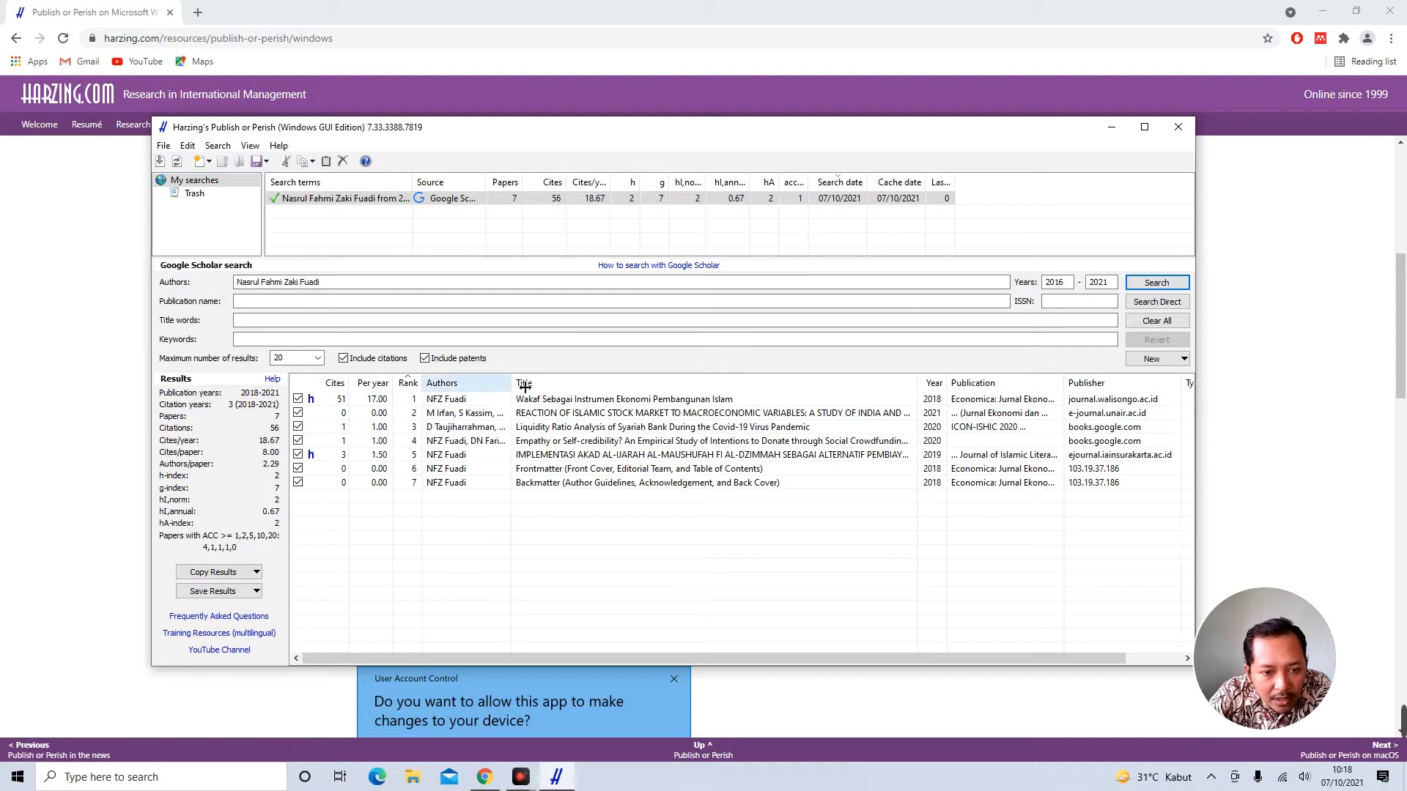
Widen the Authors column and sort the results by author, then reverse that order
left_click_drag(522, 388, 607, 387)
left_click(485, 416)
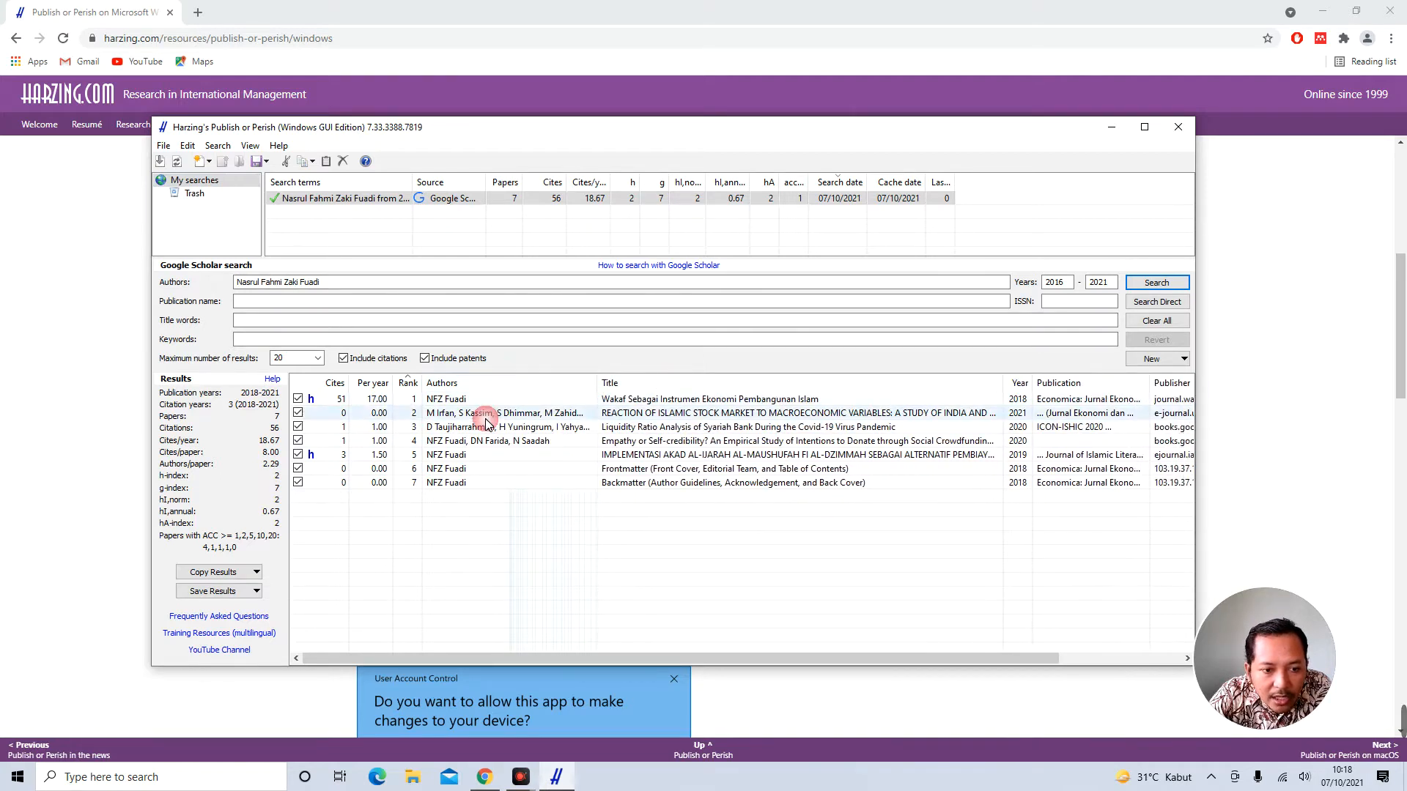
left_click(484, 384)
left_click(495, 385)
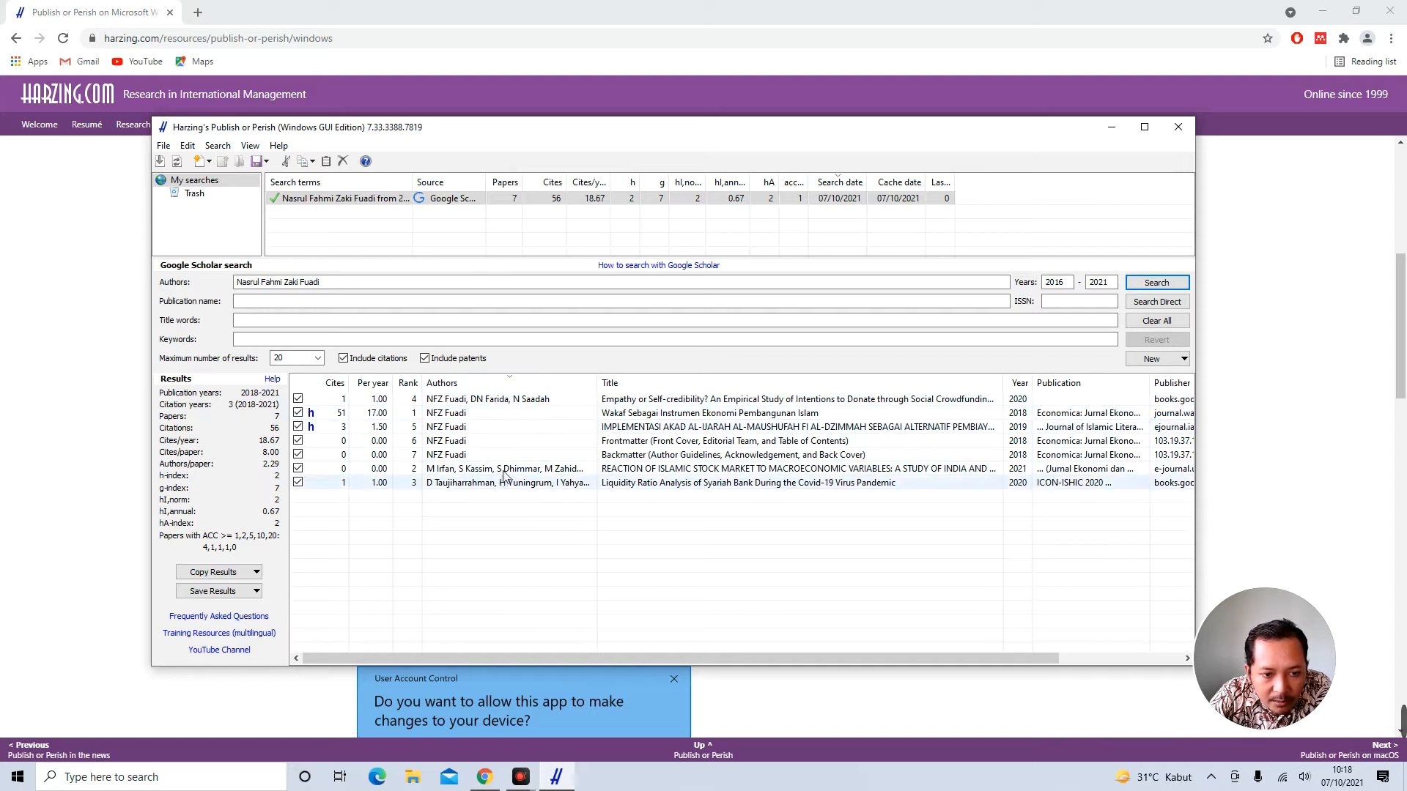
Sort the results by year, newest first, and then by publisher
left_click_drag(639, 658, 731, 656)
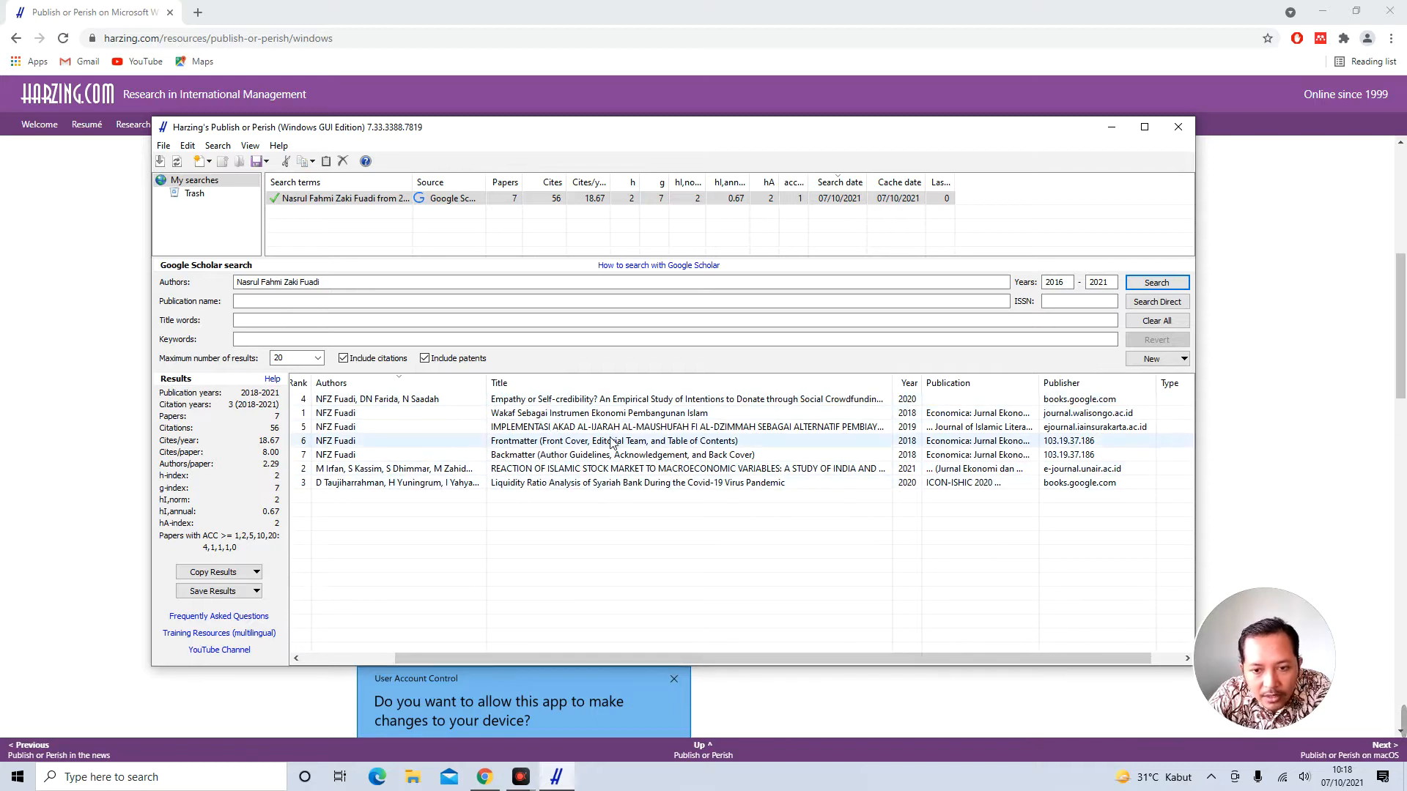
left_click(905, 383)
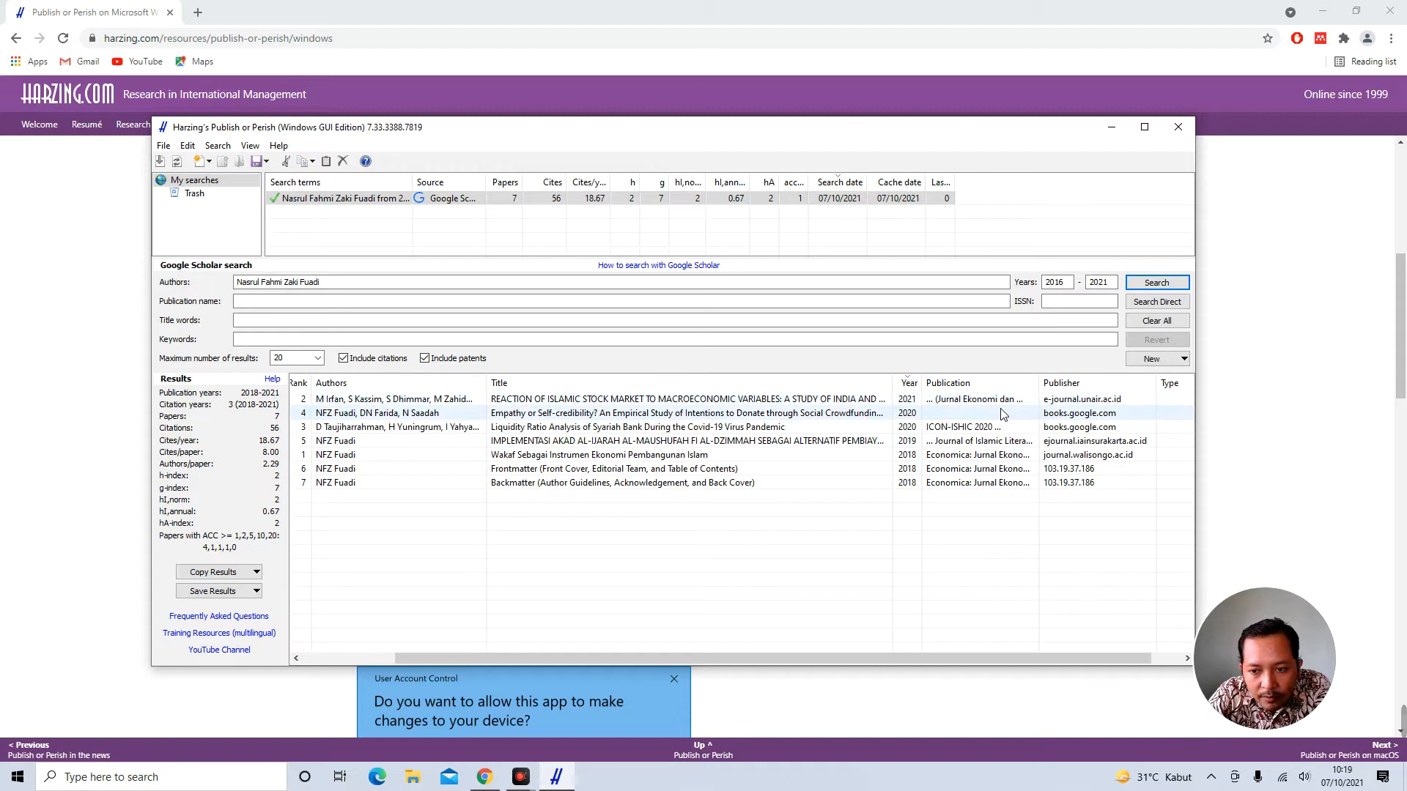
left_click(1093, 380)
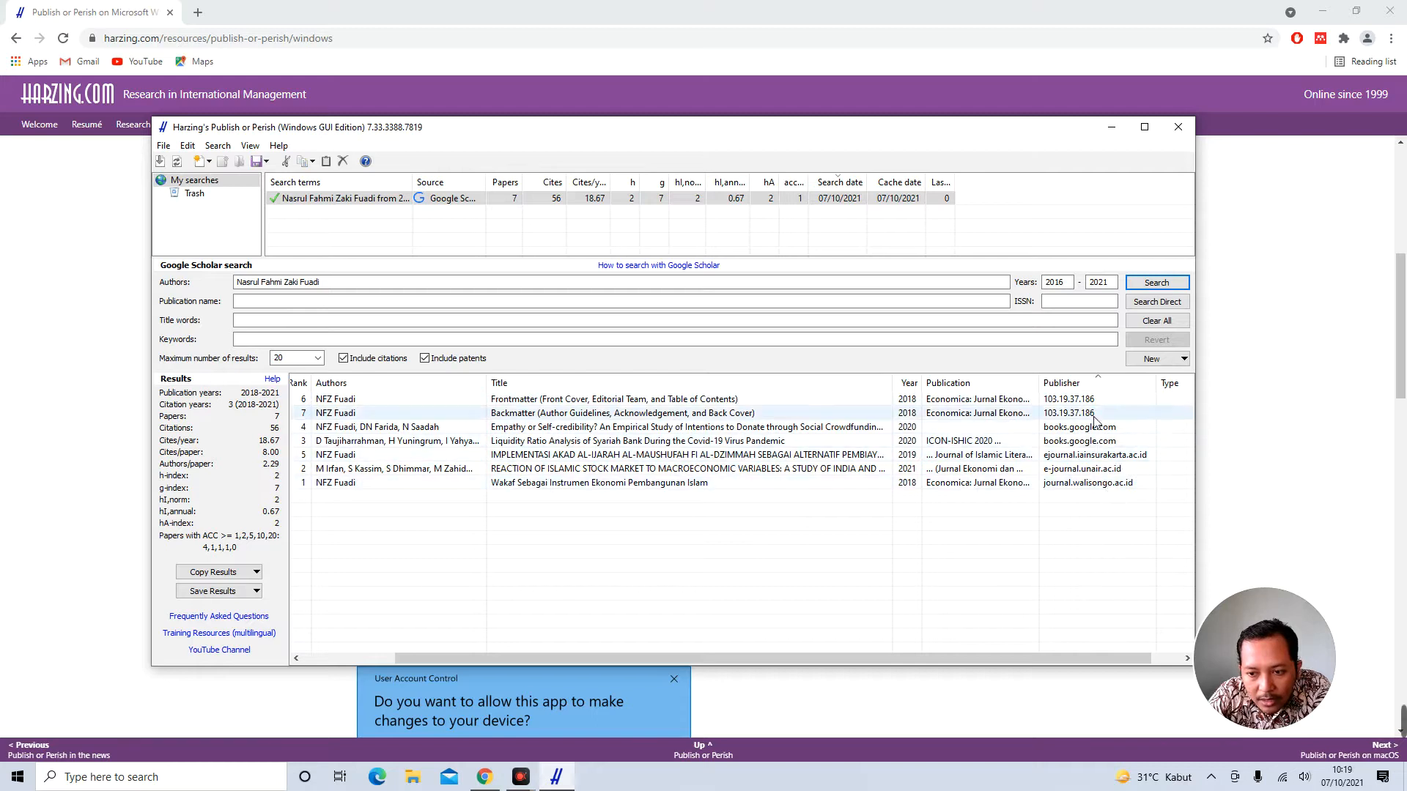
left_click_drag(1109, 656, 969, 660)
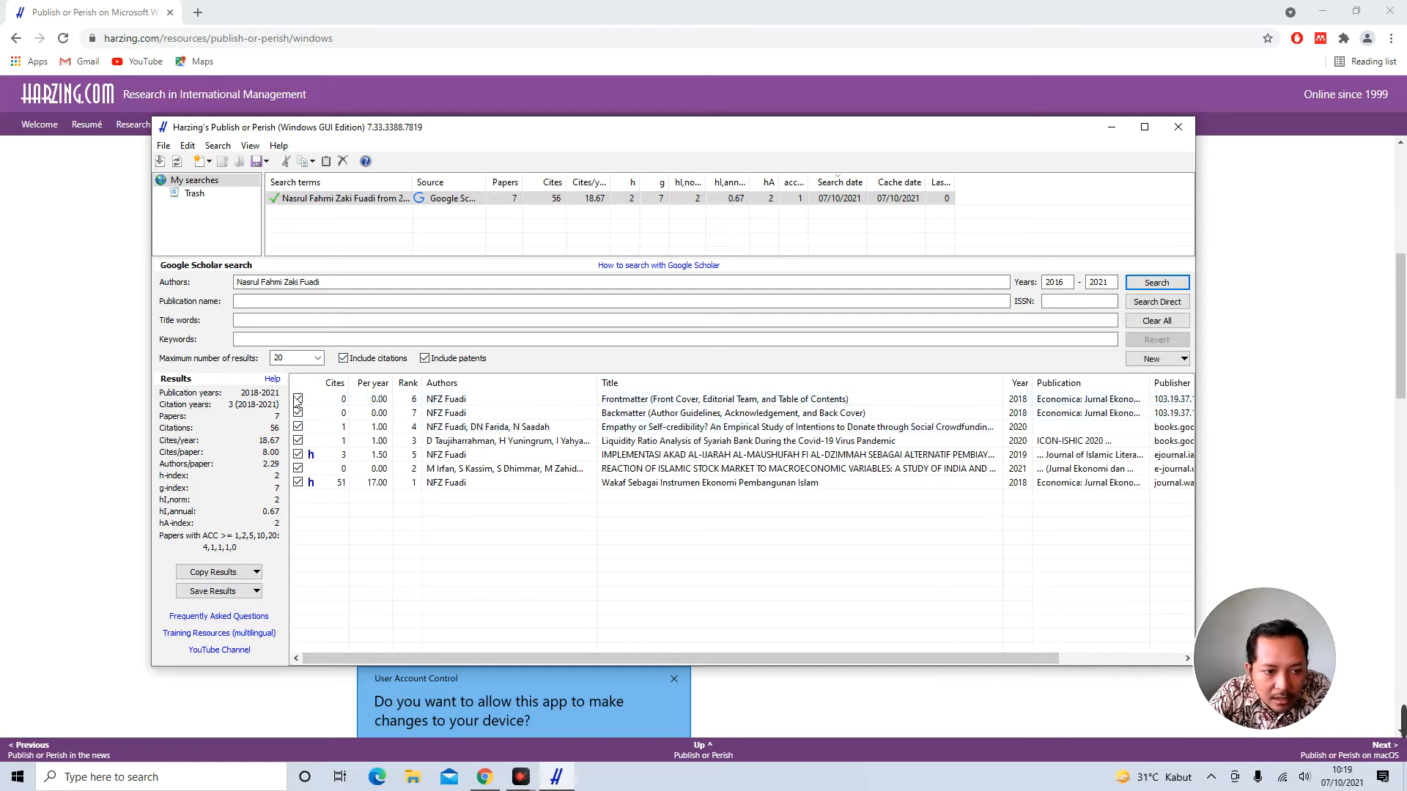
Sort by citations and untick the five low-cited papers, leaving 2 papers with 54 citations
left_click(333, 384)
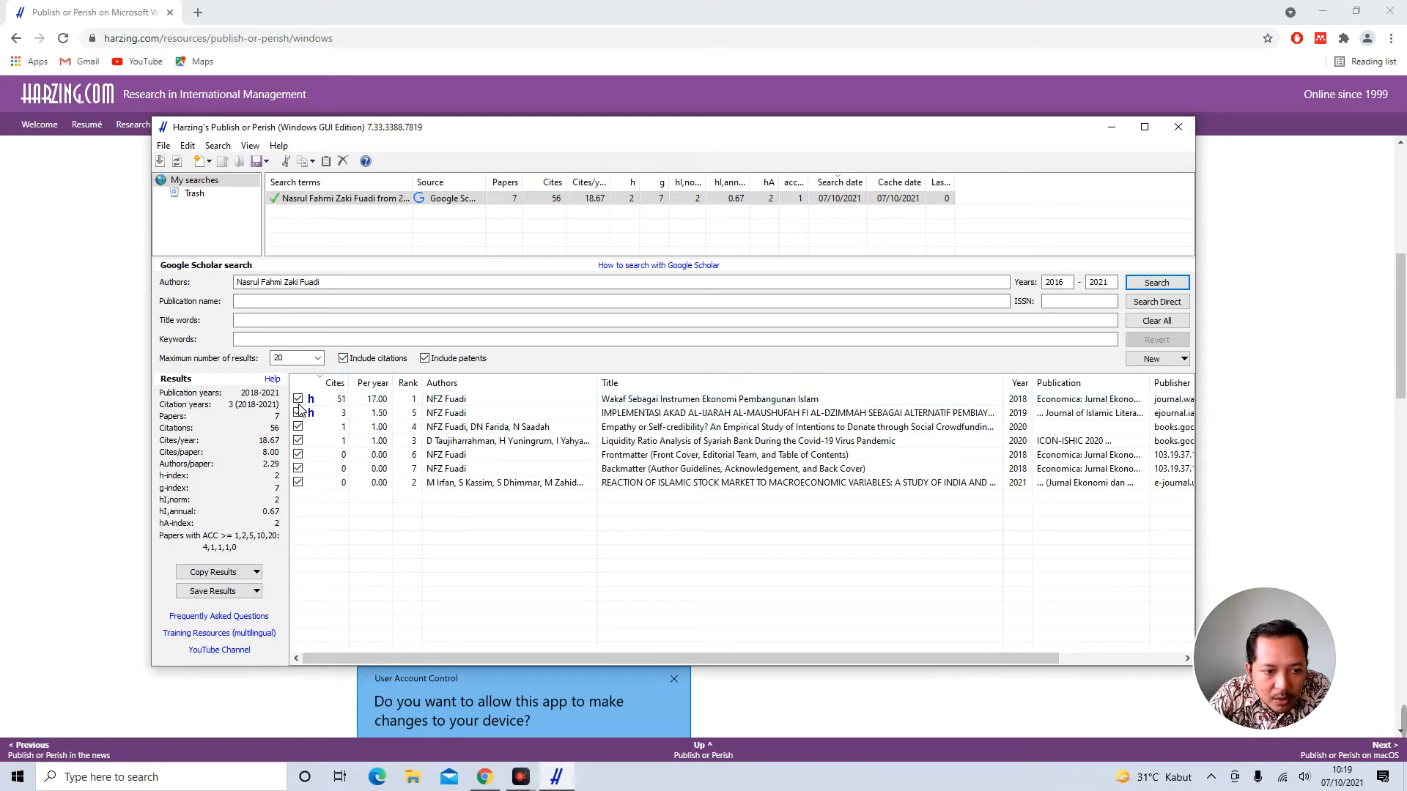
left_click(297, 427)
left_click(298, 441)
left_click(298, 455)
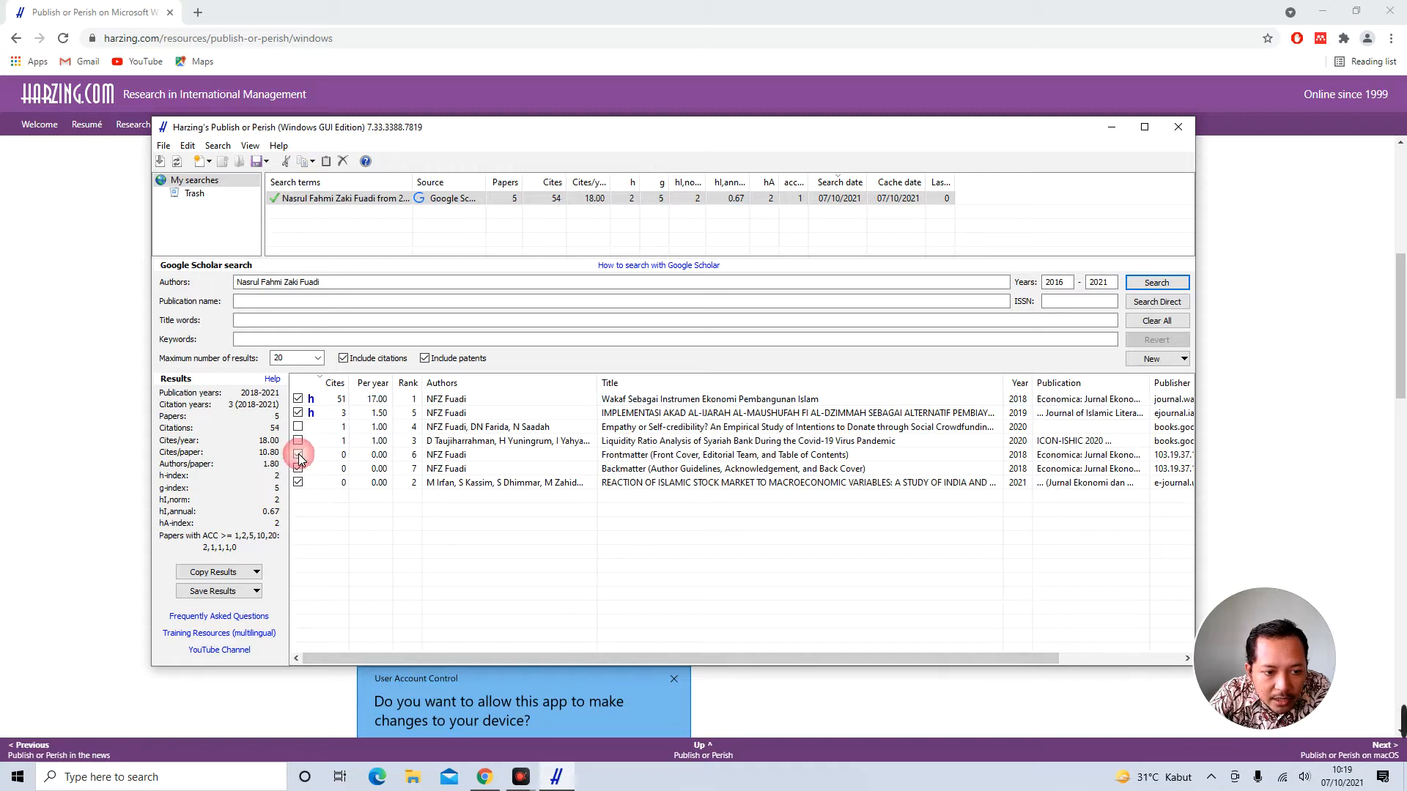
left_click(297, 469)
left_click(297, 482)
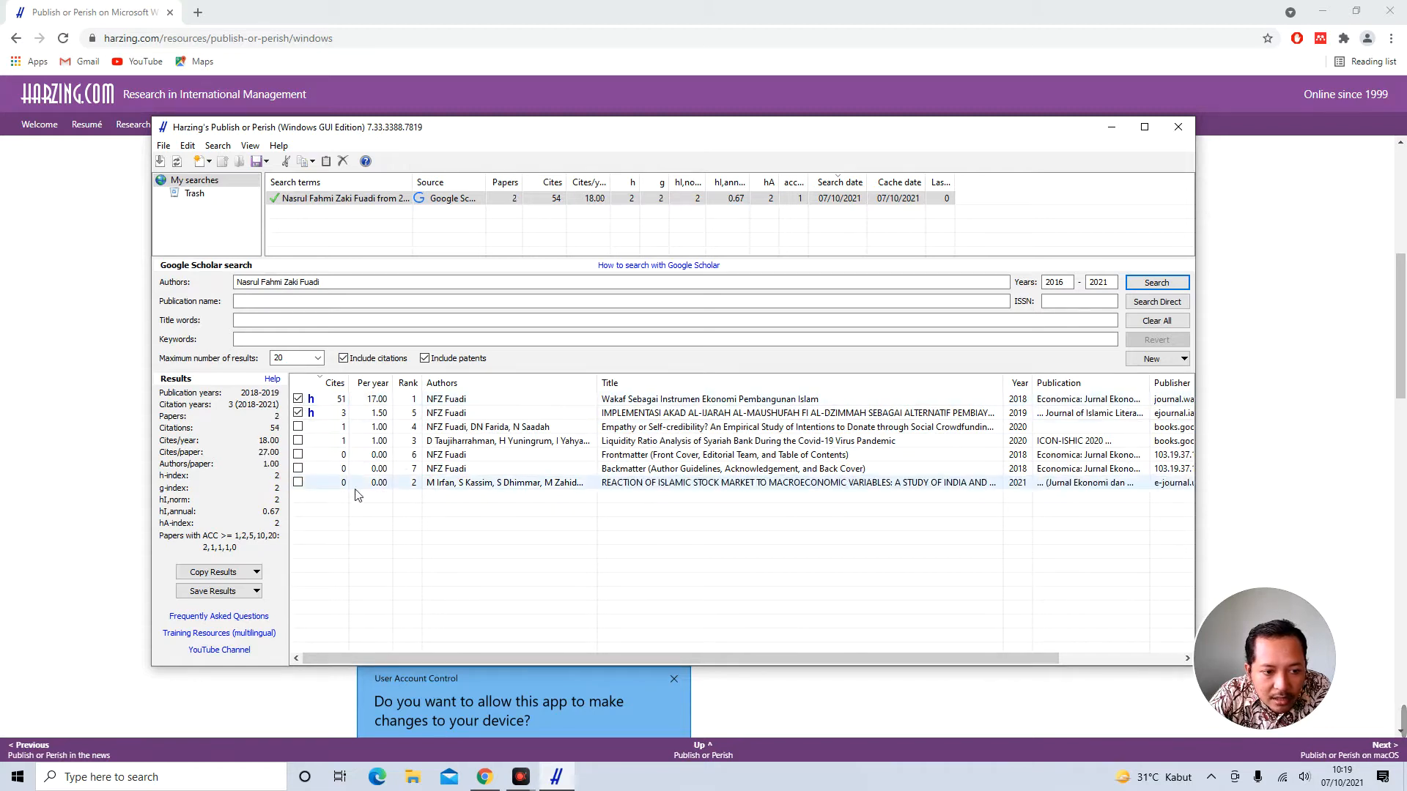
Open and close the Save Results options, then select the author name in the search
left_click(220, 590)
left_click(565, 554)
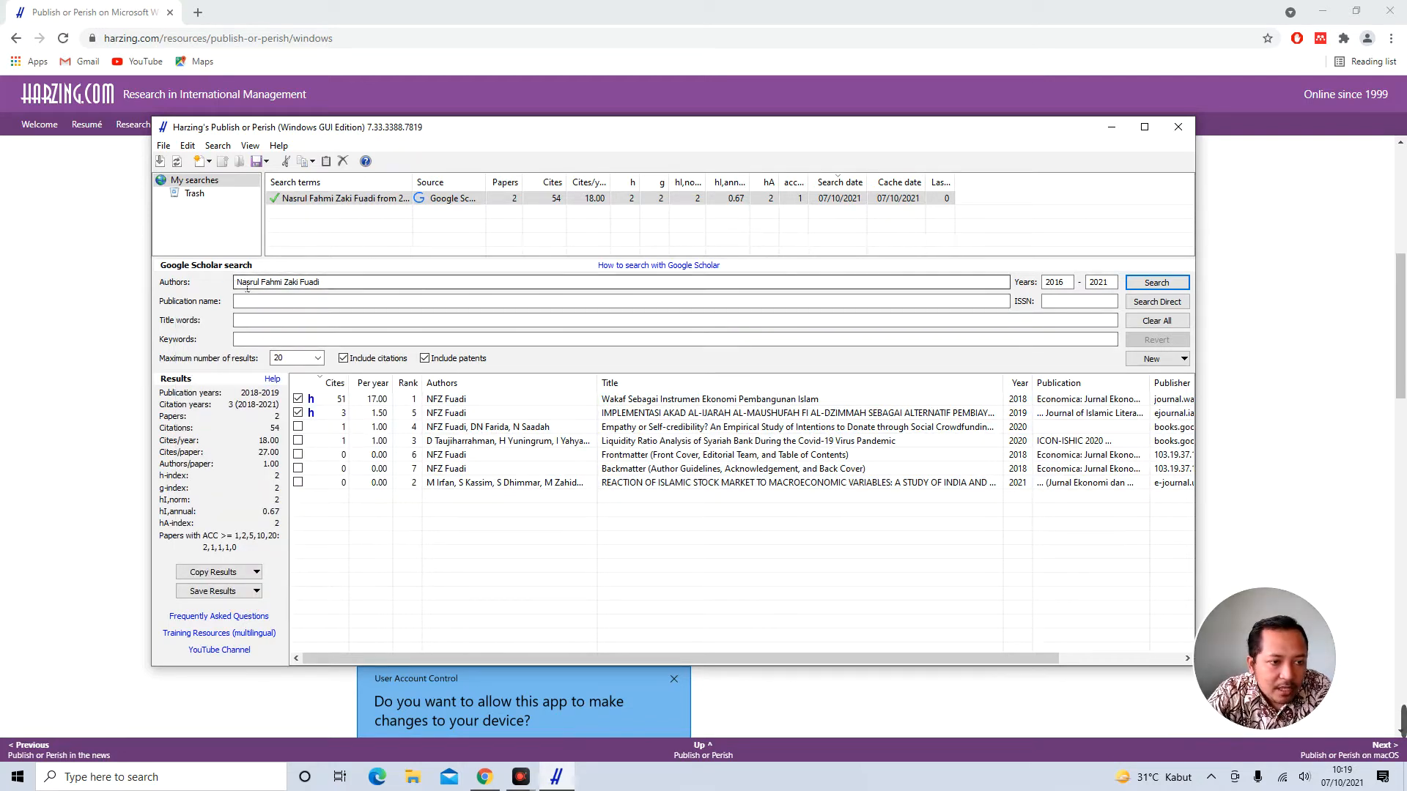
left_click_drag(237, 283, 322, 283)
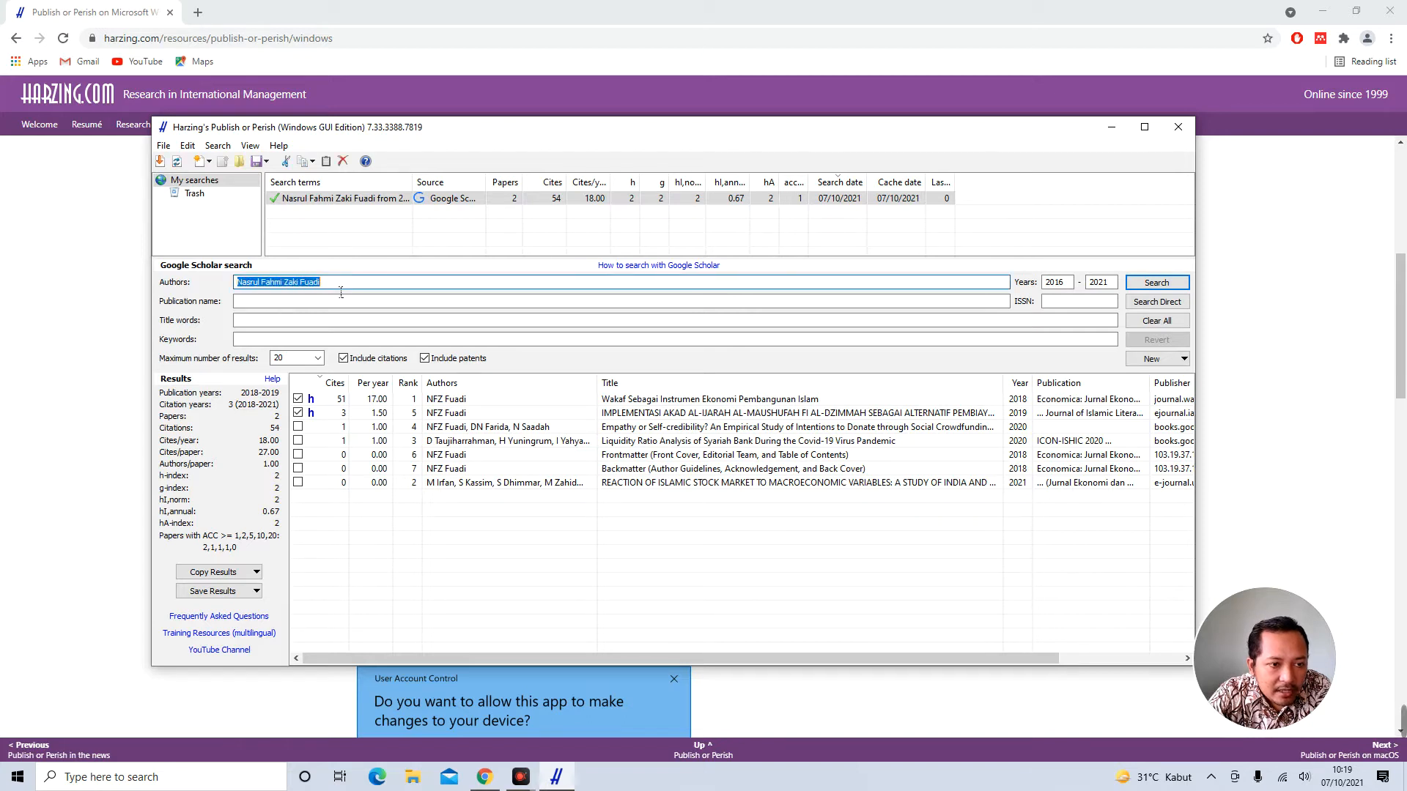
Look through the New search list without choosing, then deselect the saved author search
left_click(1150, 359)
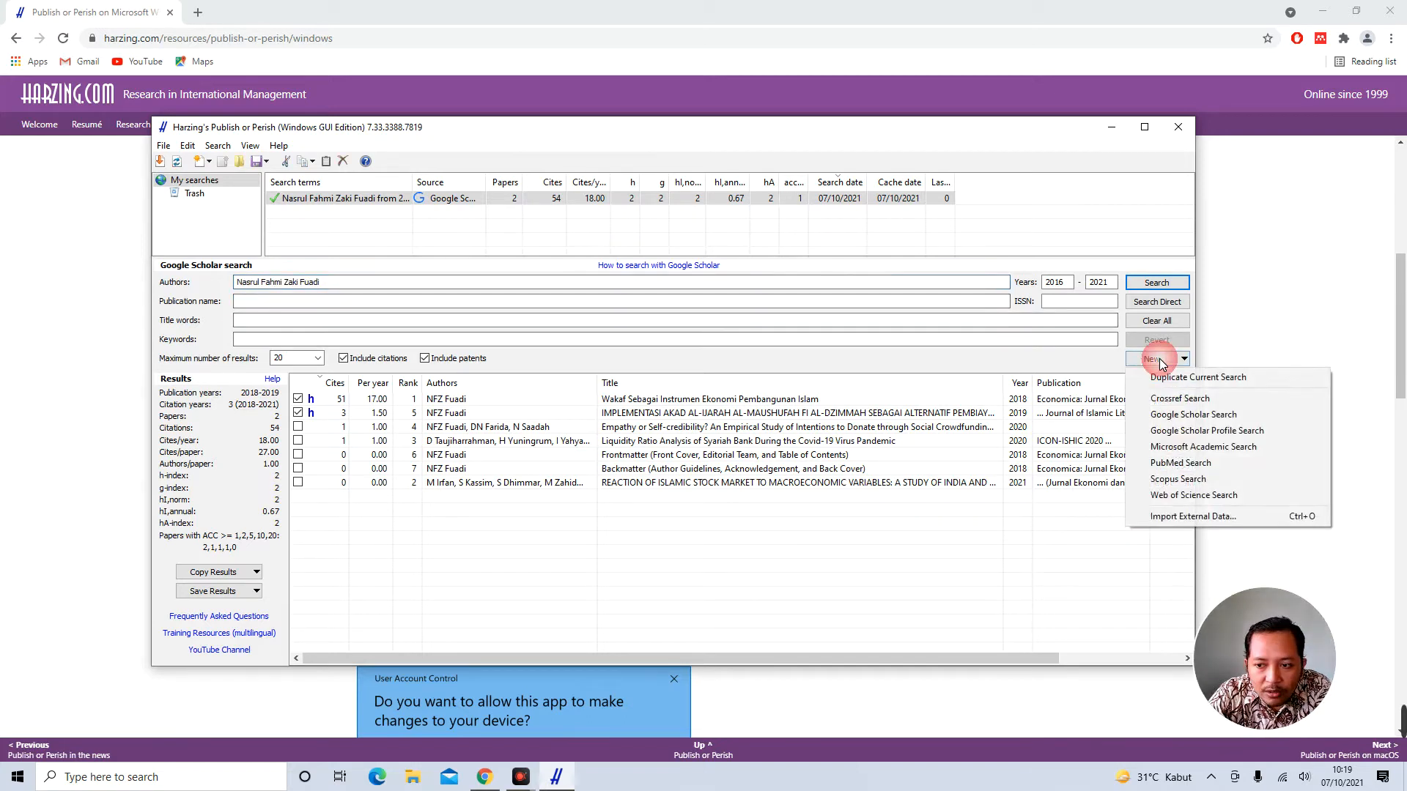
left_click(1076, 363)
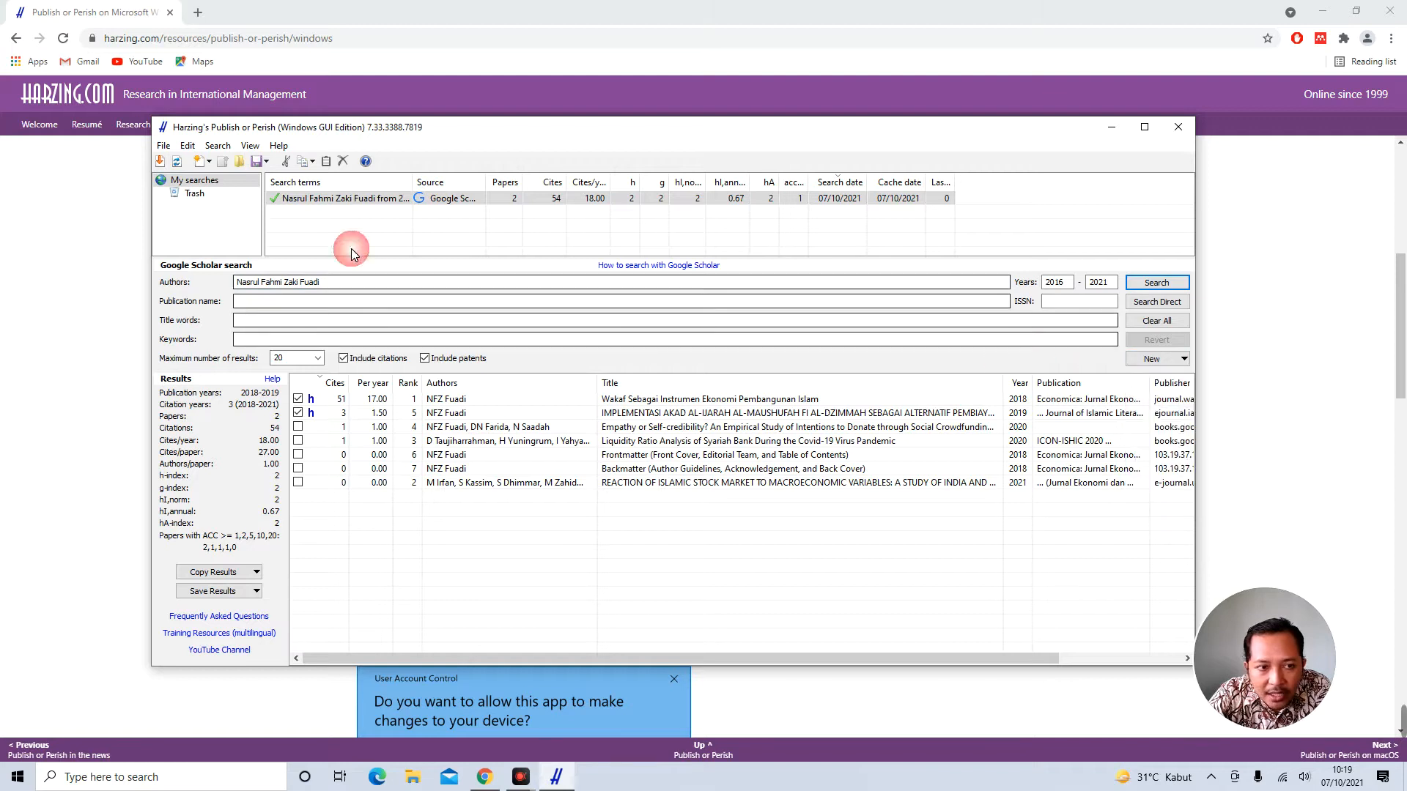
left_click(292, 286)
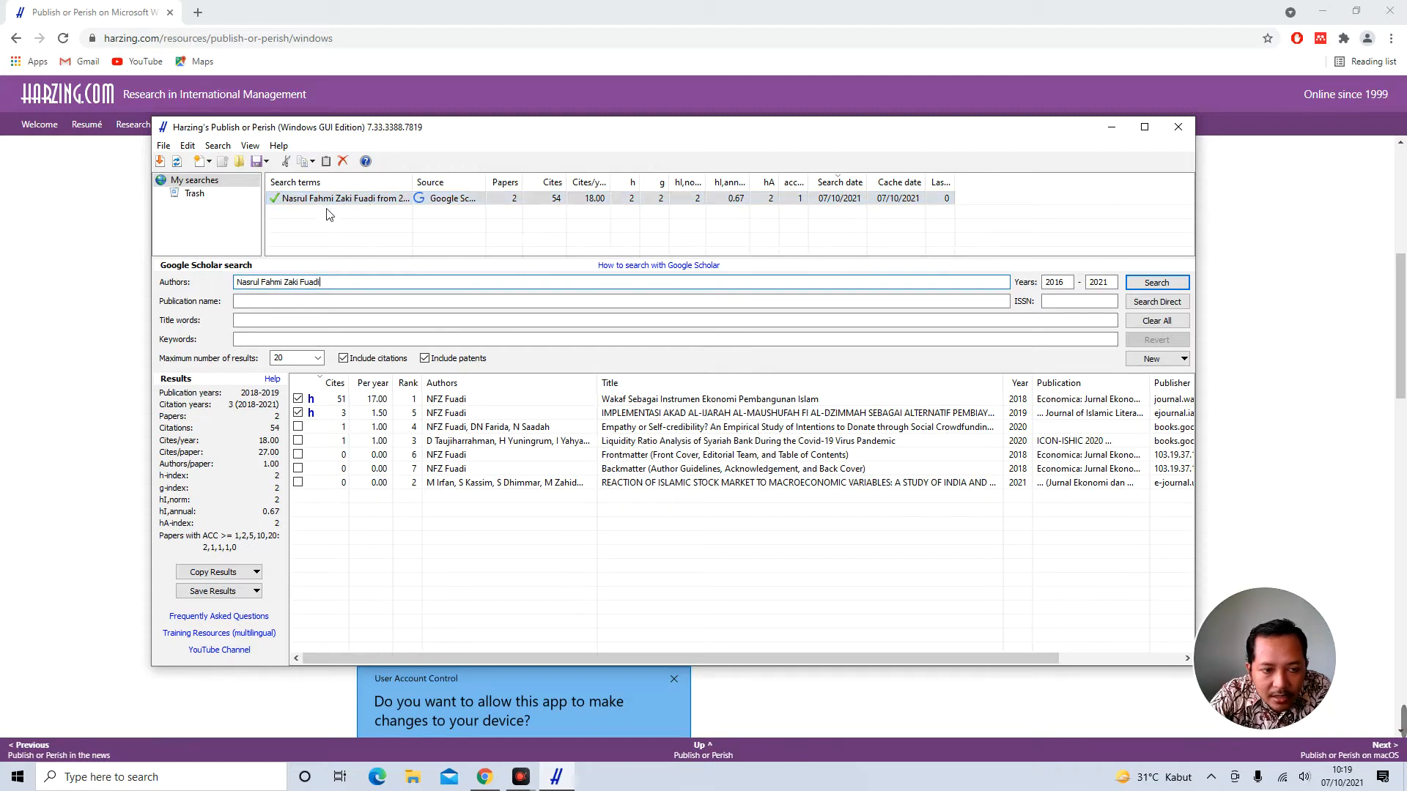
left_click(308, 219)
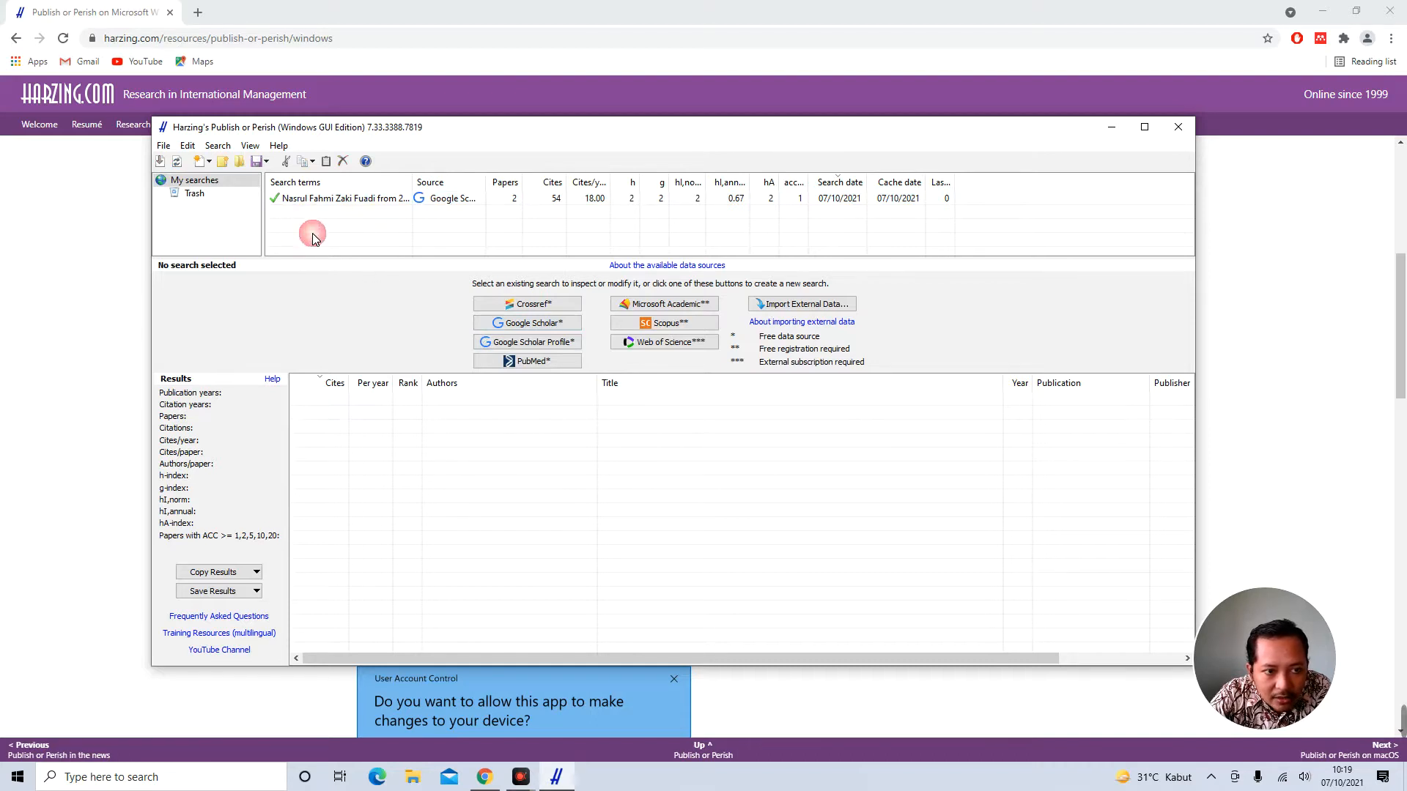
Search Google Scholar for publication 'Economica Jurnal Ekonomi Islam', years 2017–2021, maximum 100 results
left_click(538, 328)
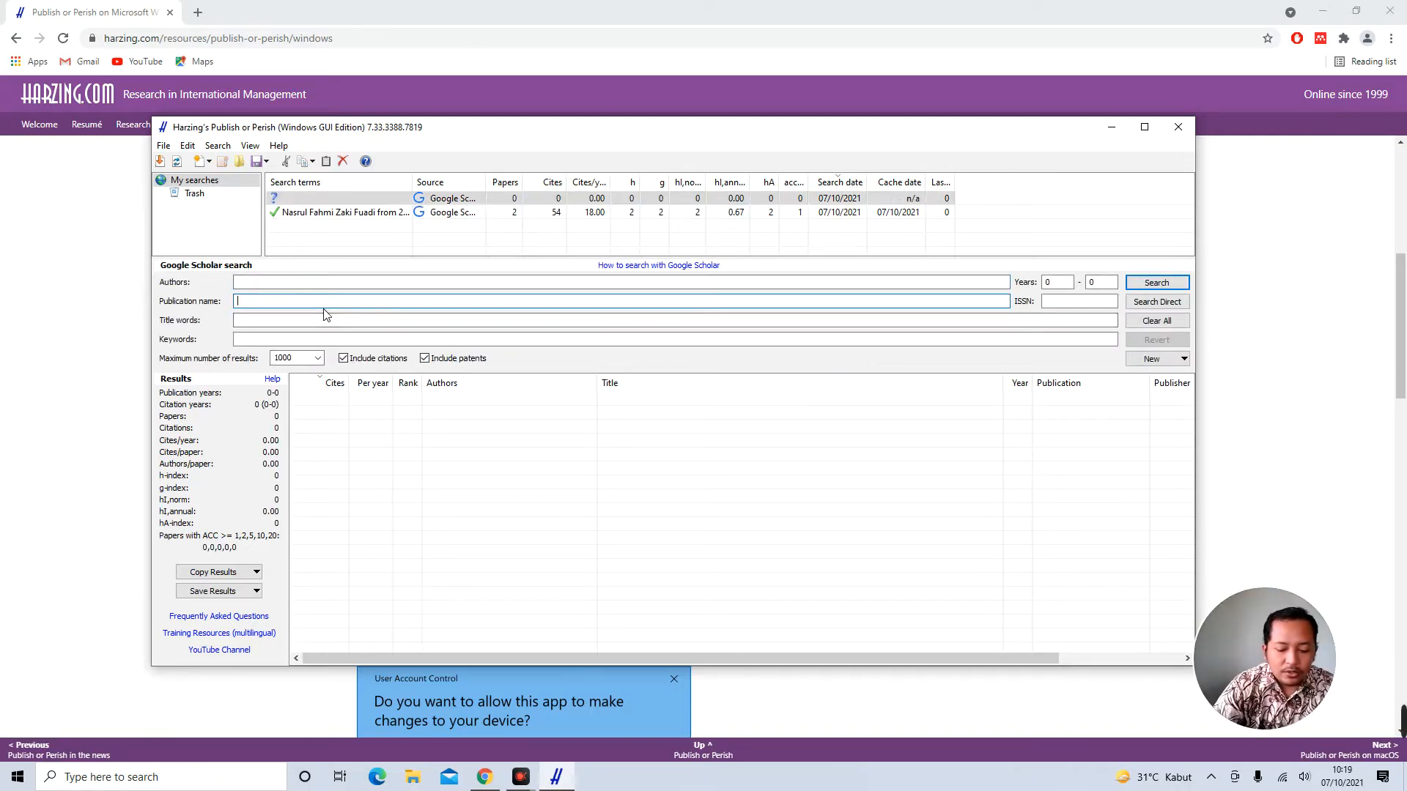
type("Ec")
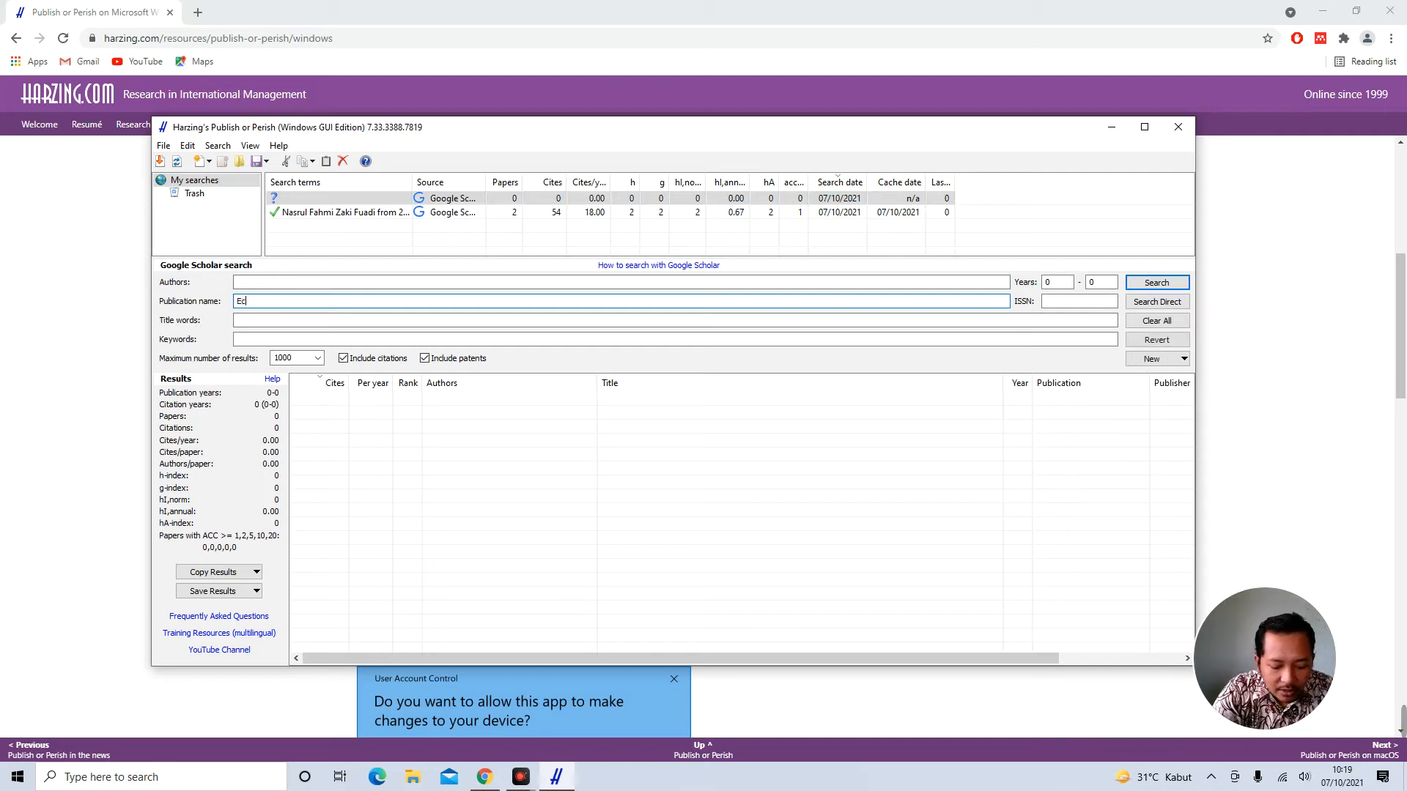
type("onomica Jurnal Ekon")
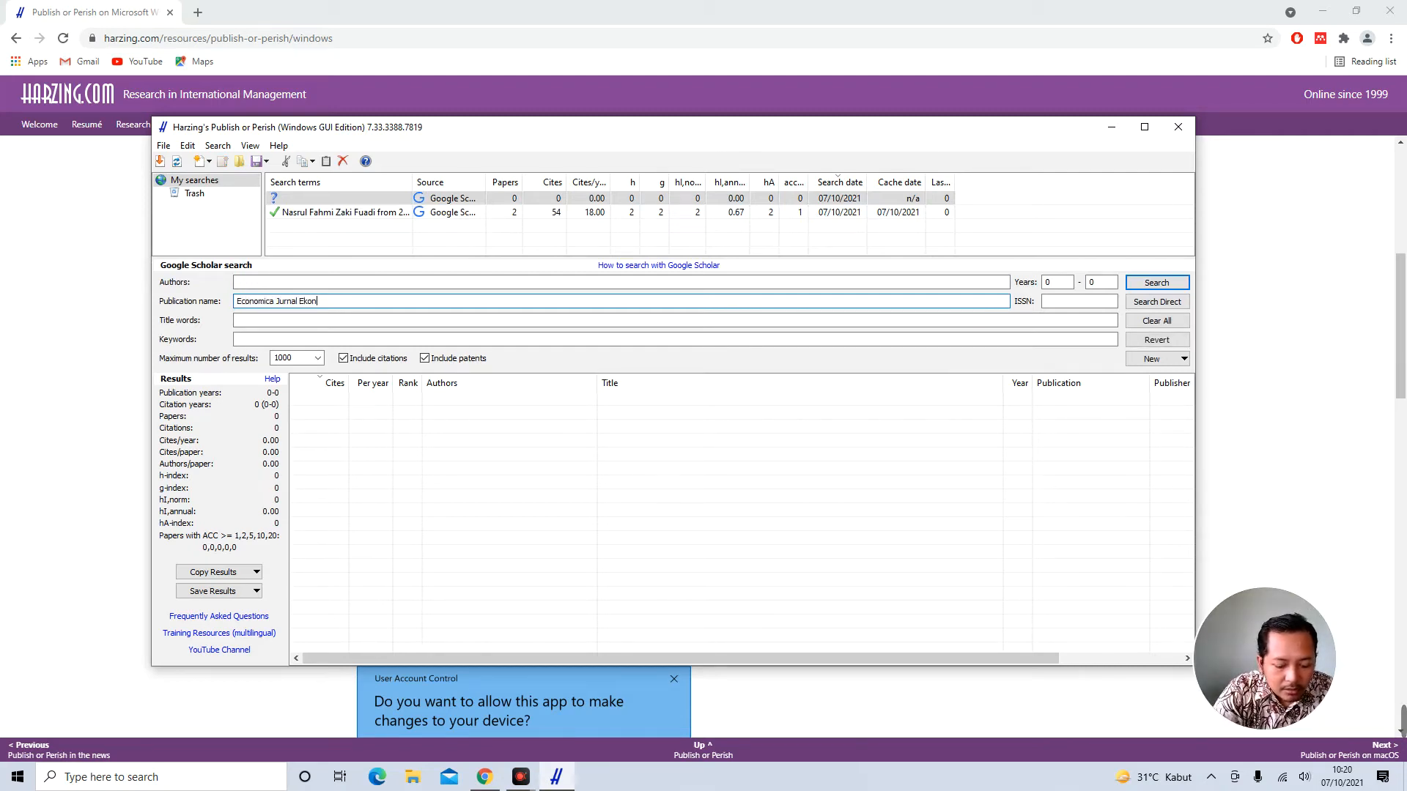
type("omi Islam")
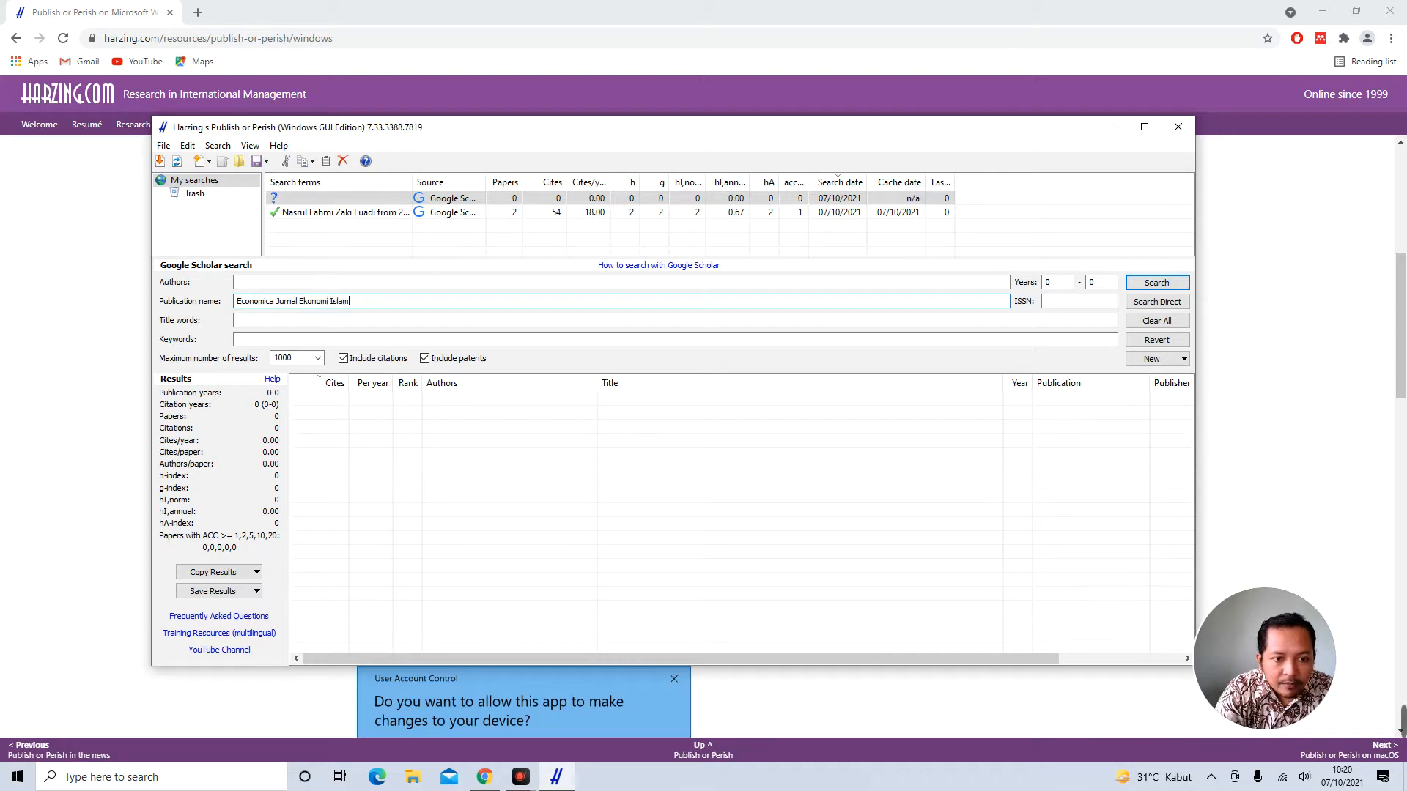
double_click(1063, 286)
type("2017")
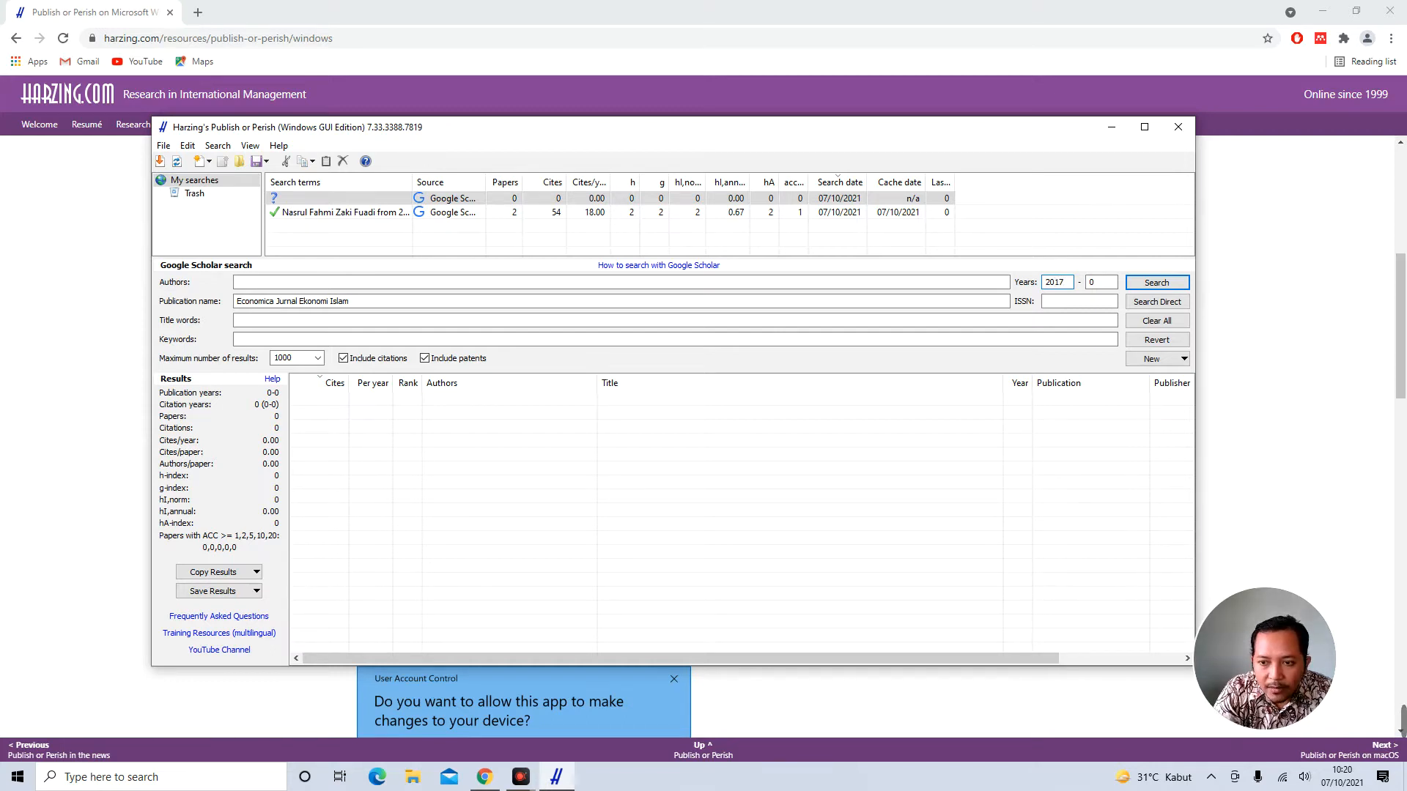
key("Tab")
type("2021")
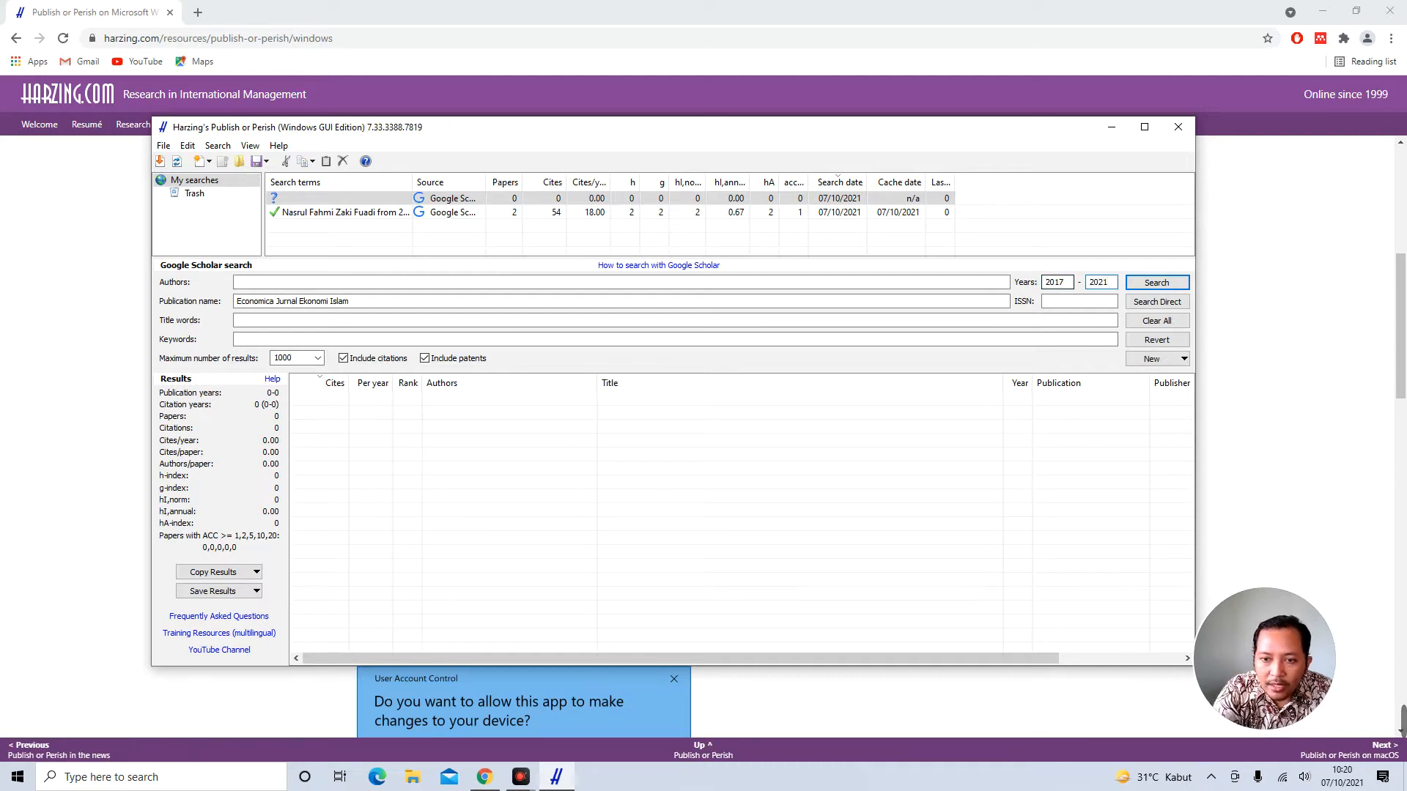
double_click(286, 358)
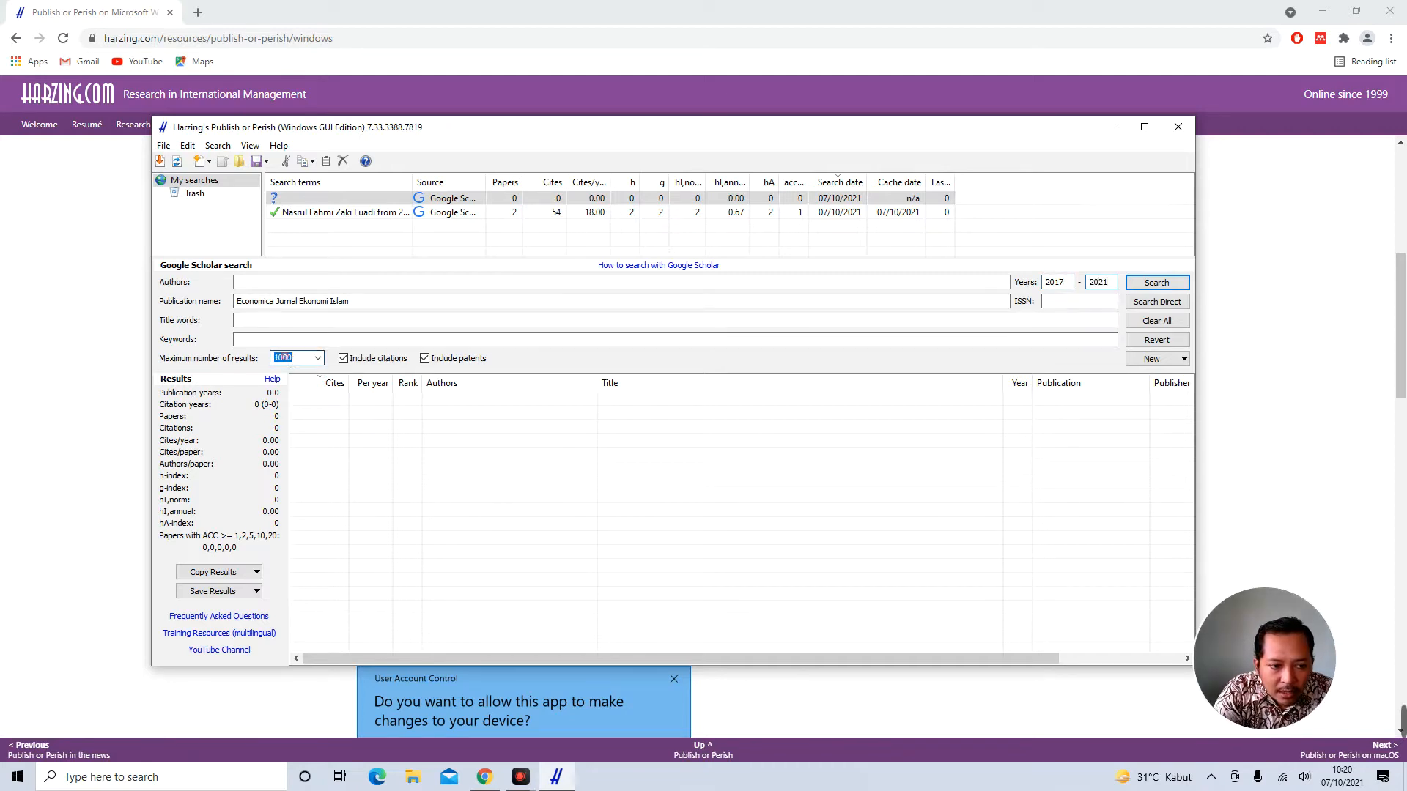
type("10")
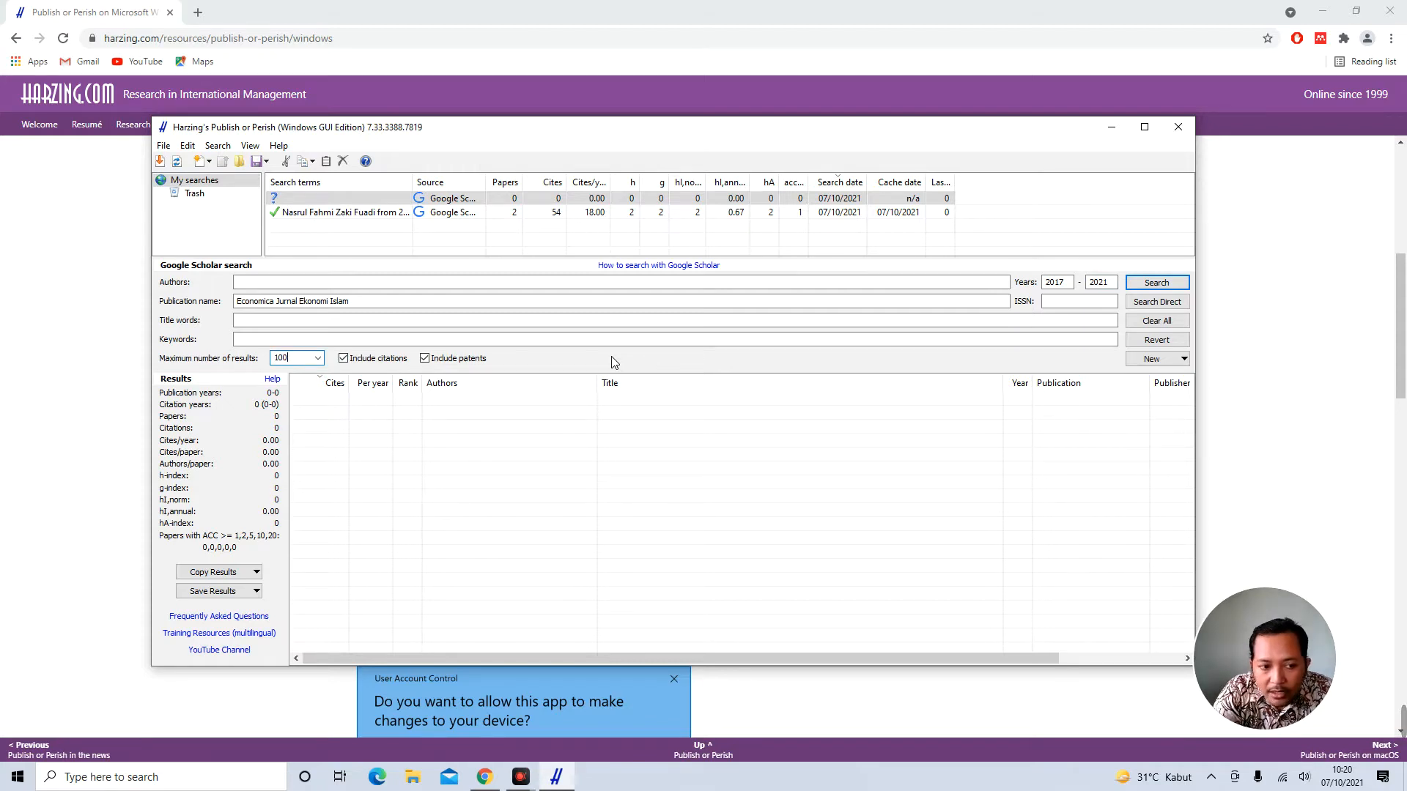
left_click(1157, 284)
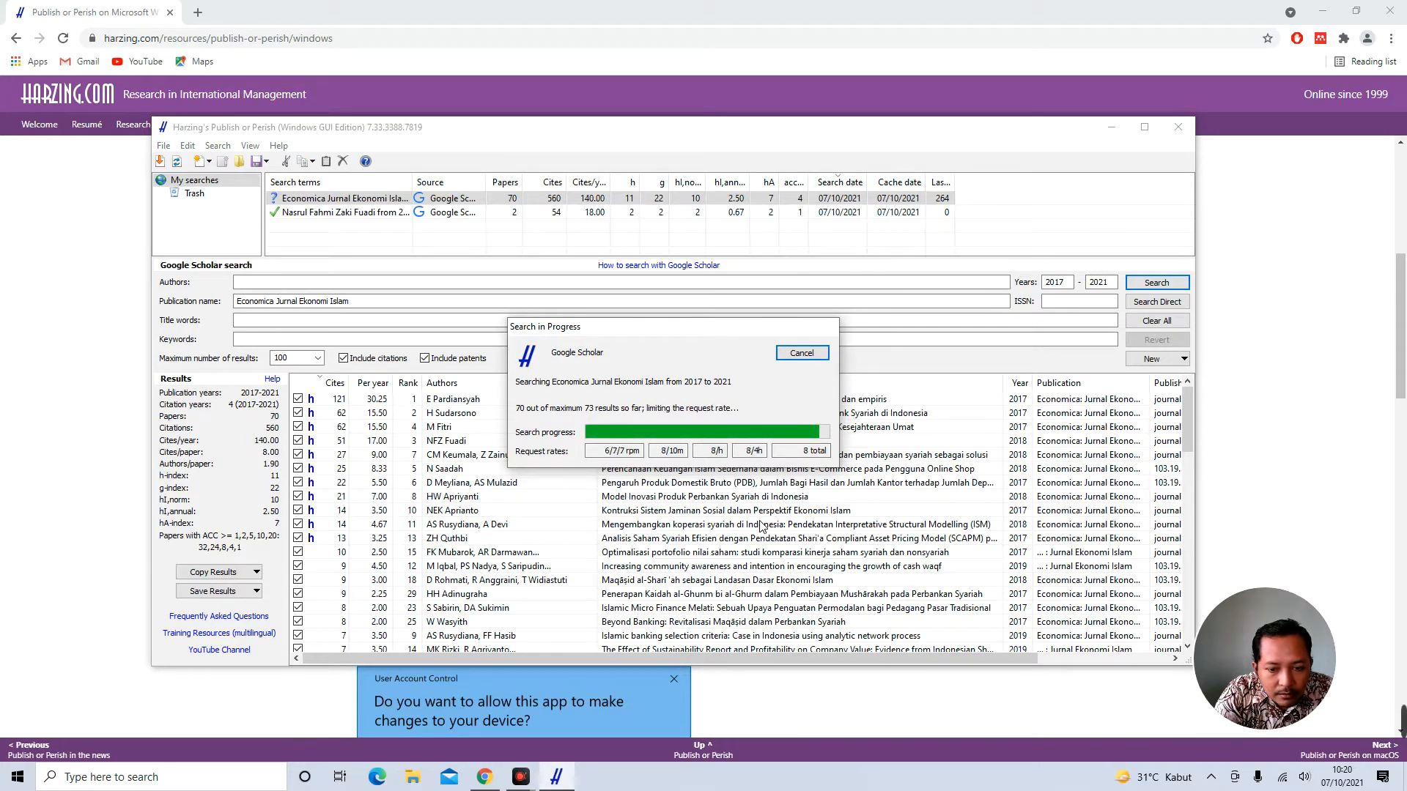
Scroll through the 73 finished Economica results to review them
scroll(762, 526, "down", 15)
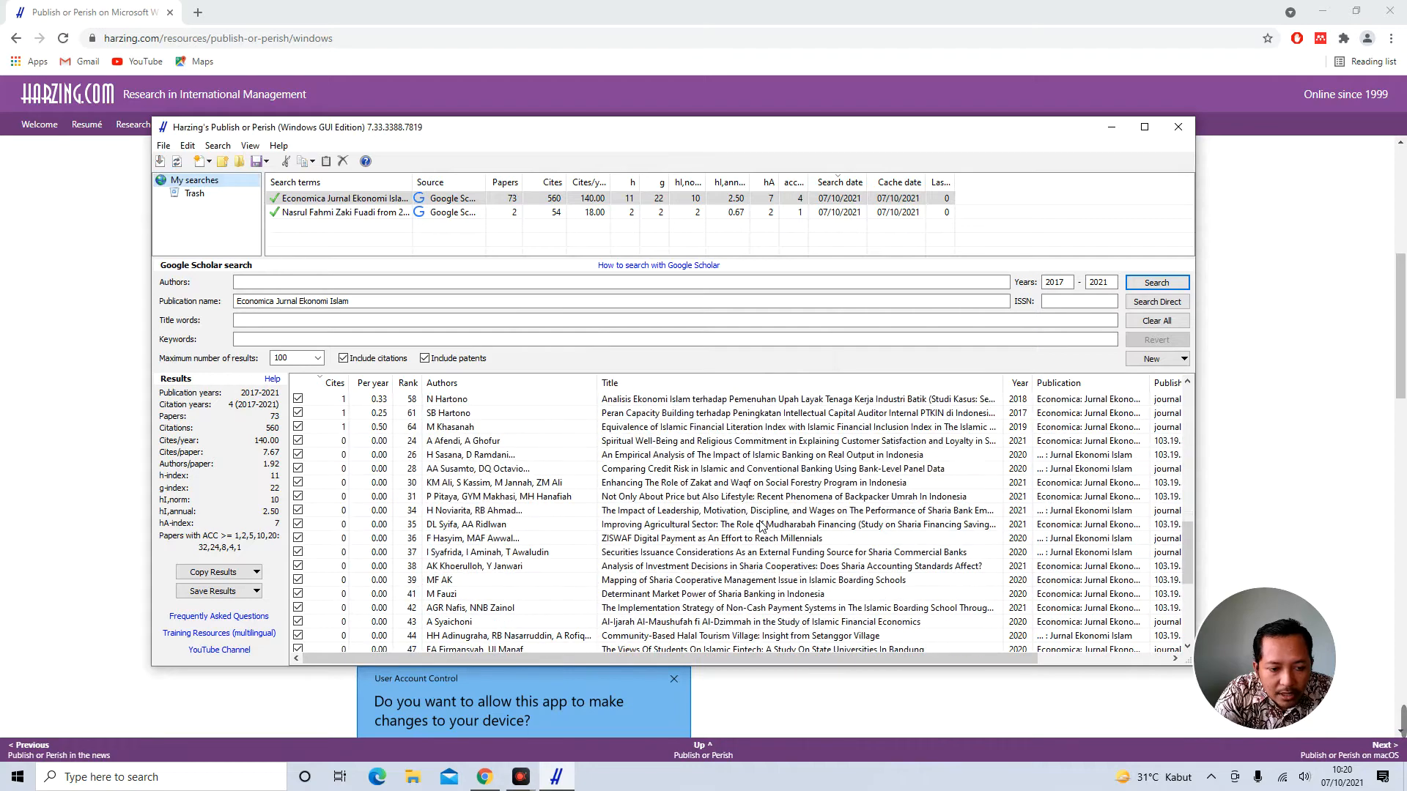
scroll(762, 527, "down", 5)
scroll(762, 526, "up", 3)
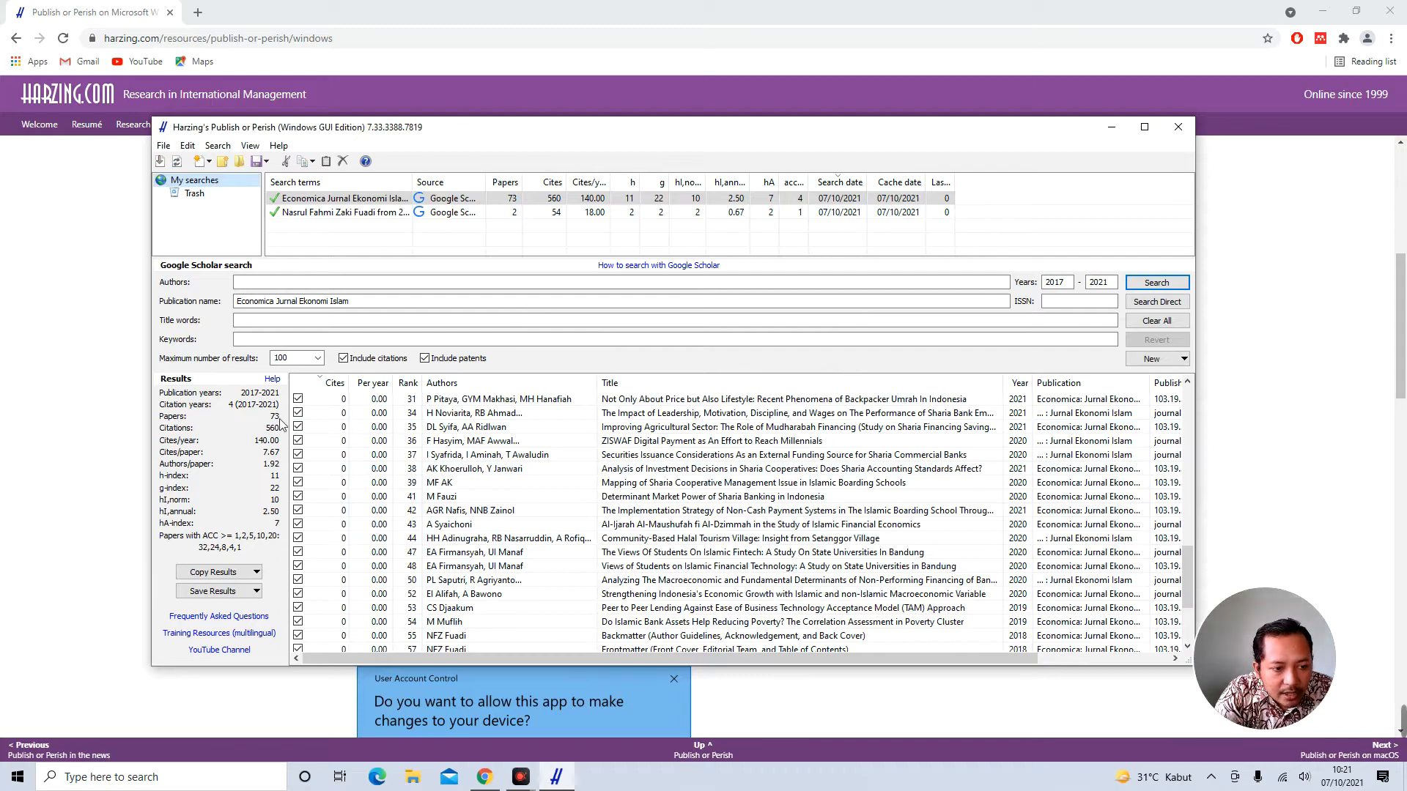
scroll(474, 635, "down", 4)
scroll(474, 634, "up", 15)
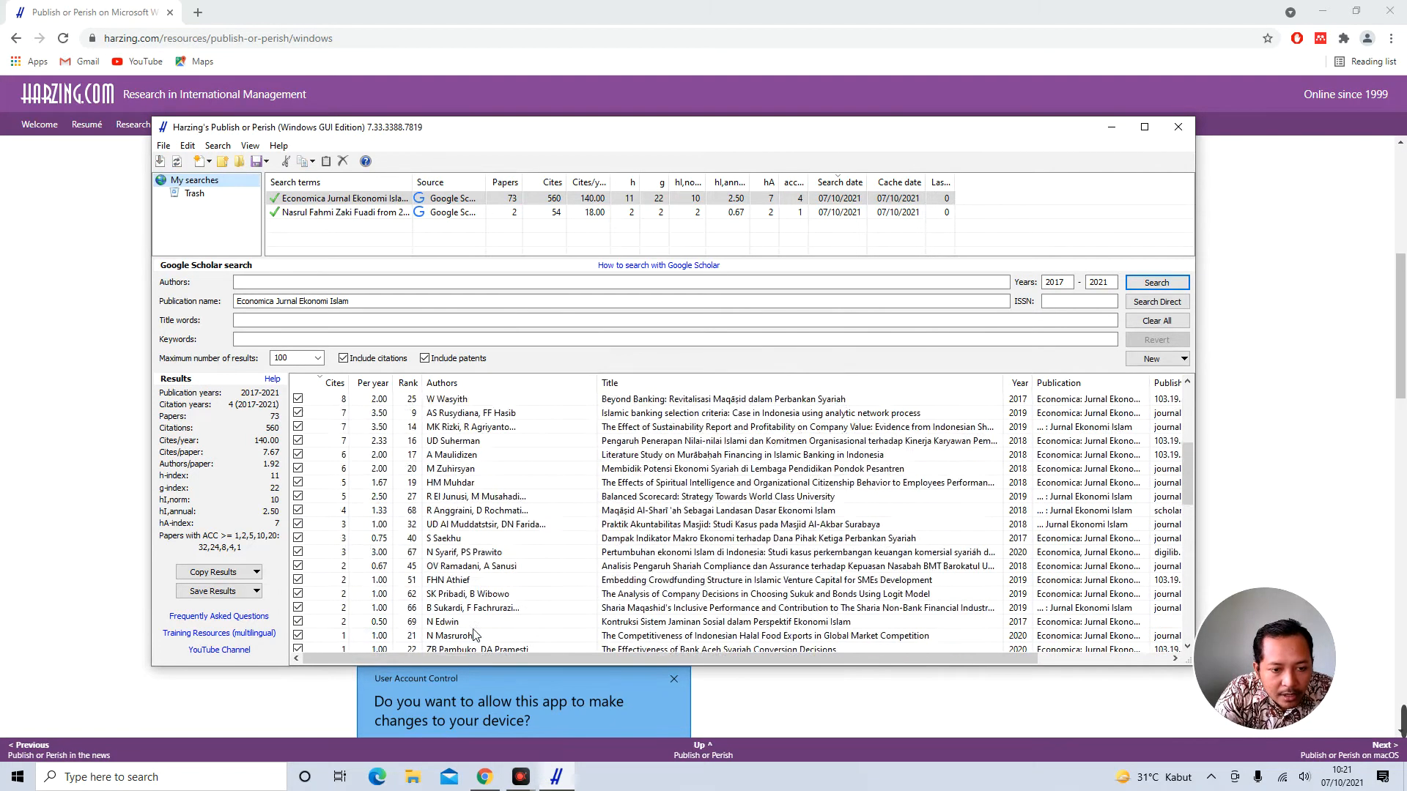
Sort the Economica results by citations, highest first, and inspect the most-cited and fourth-ranked papers
left_click(335, 385)
left_click(335, 385)
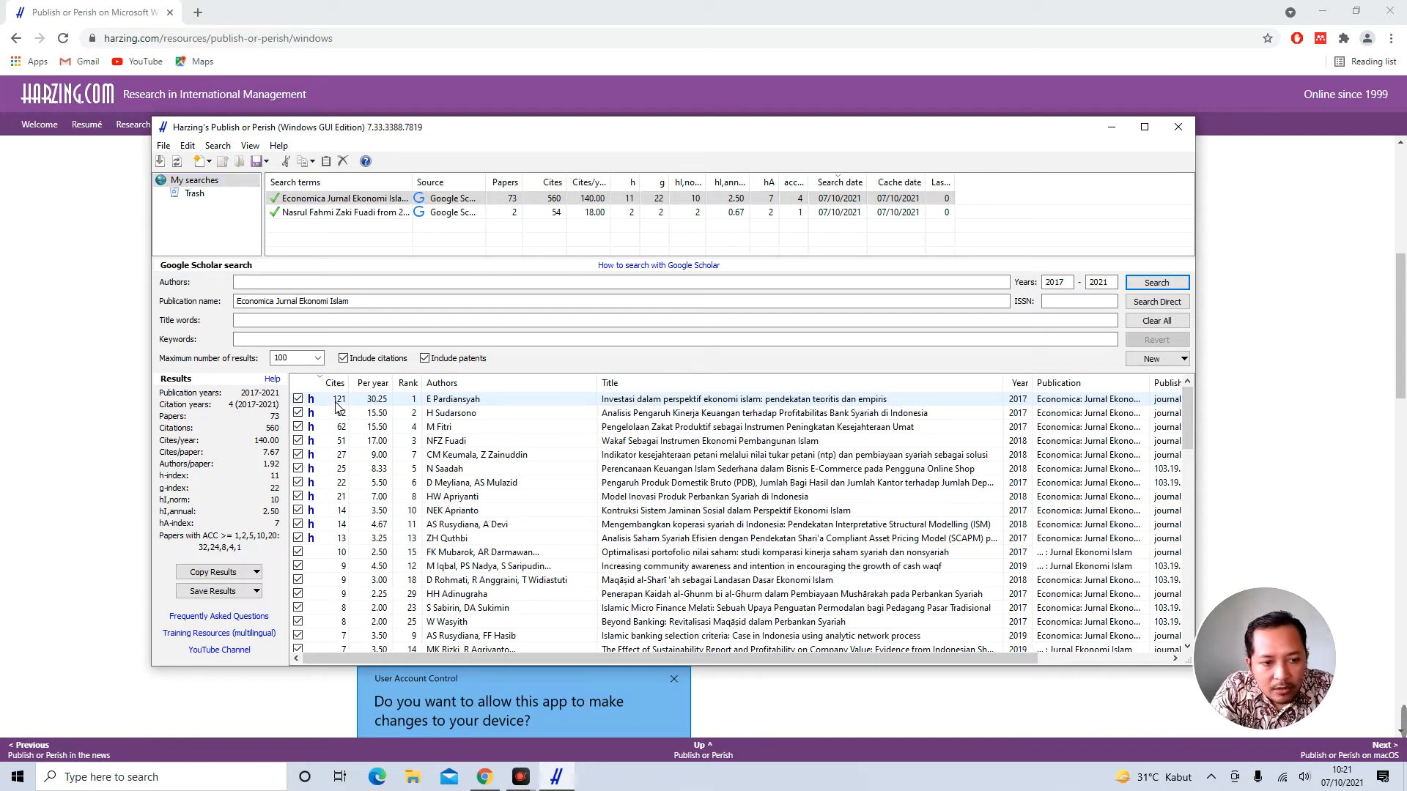
left_click(669, 405)
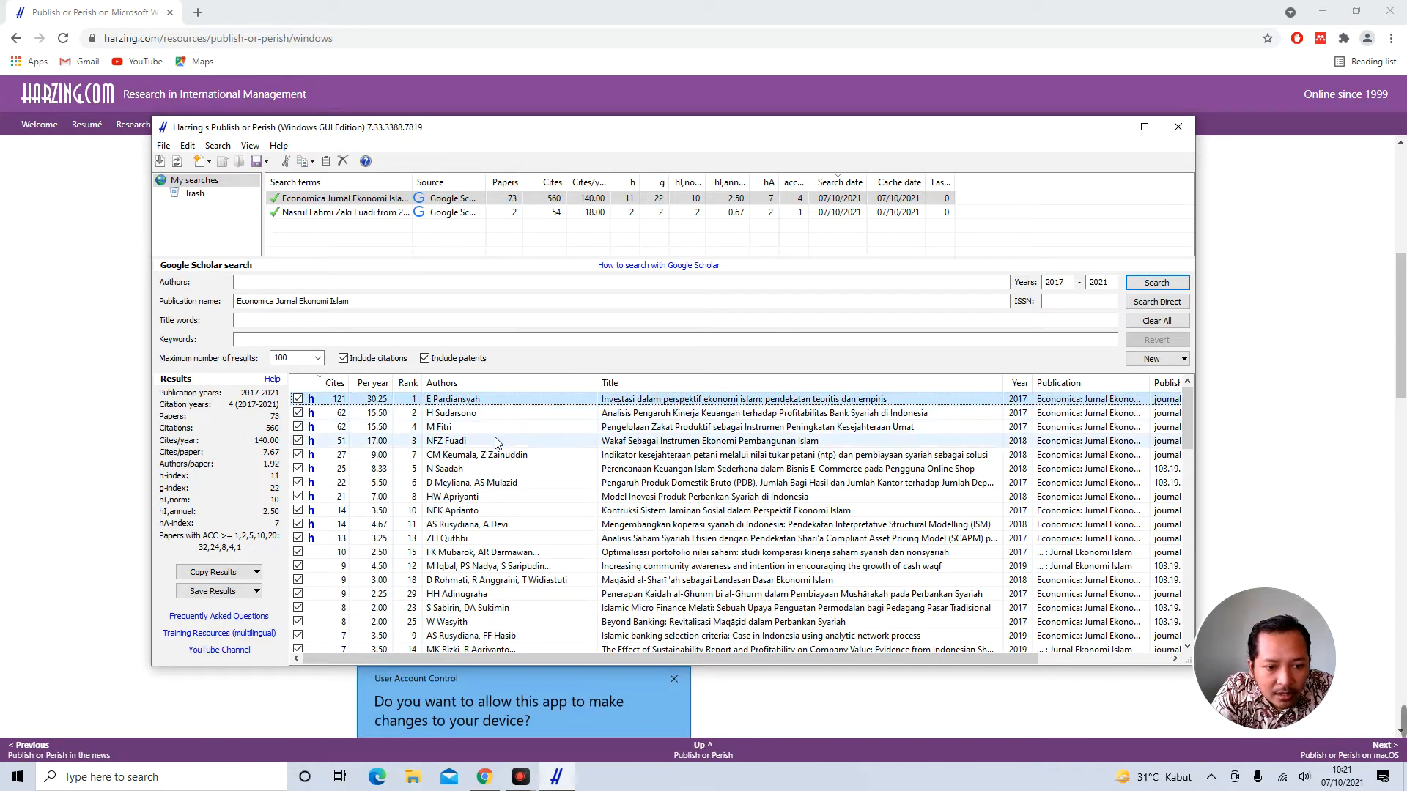
left_click(436, 443)
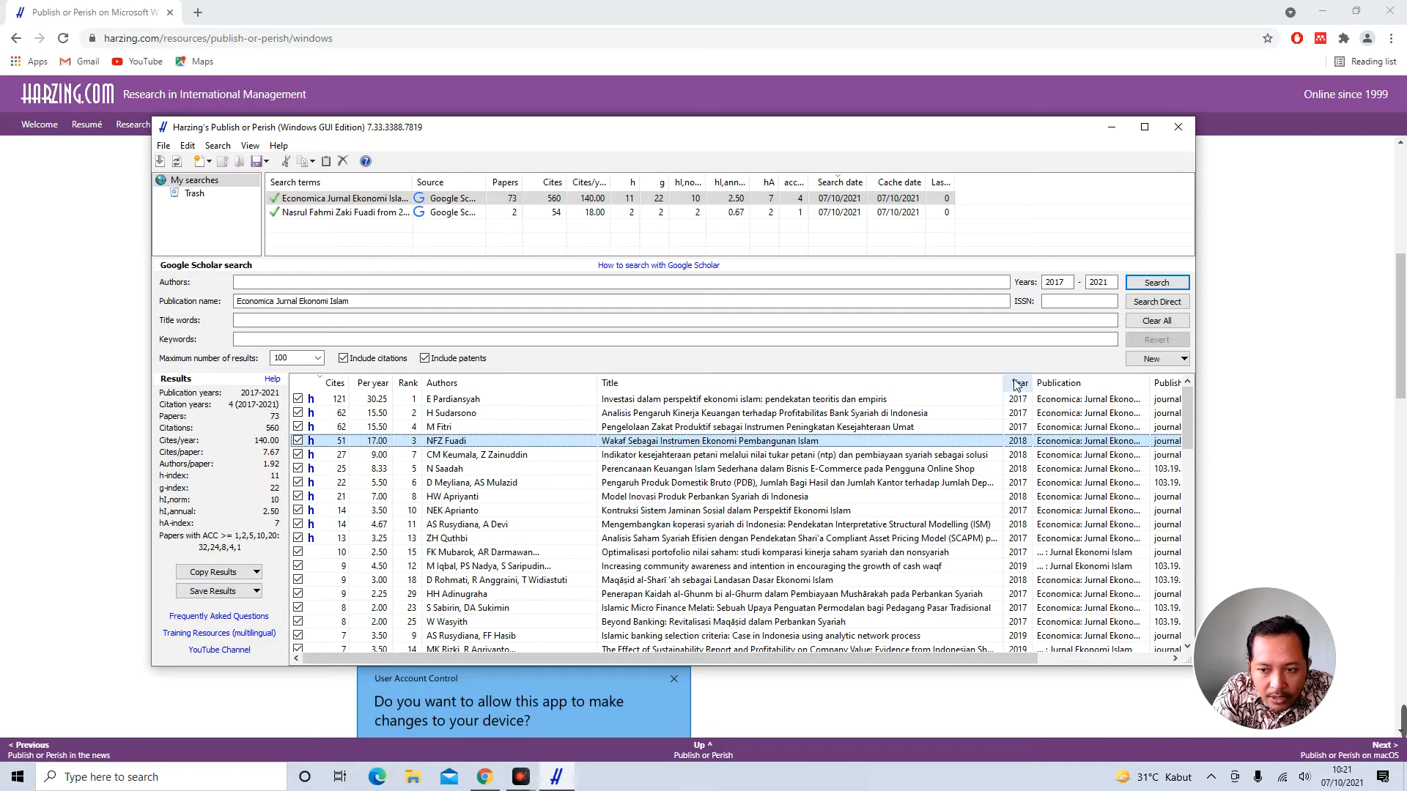
left_click_drag(982, 658, 904, 654)
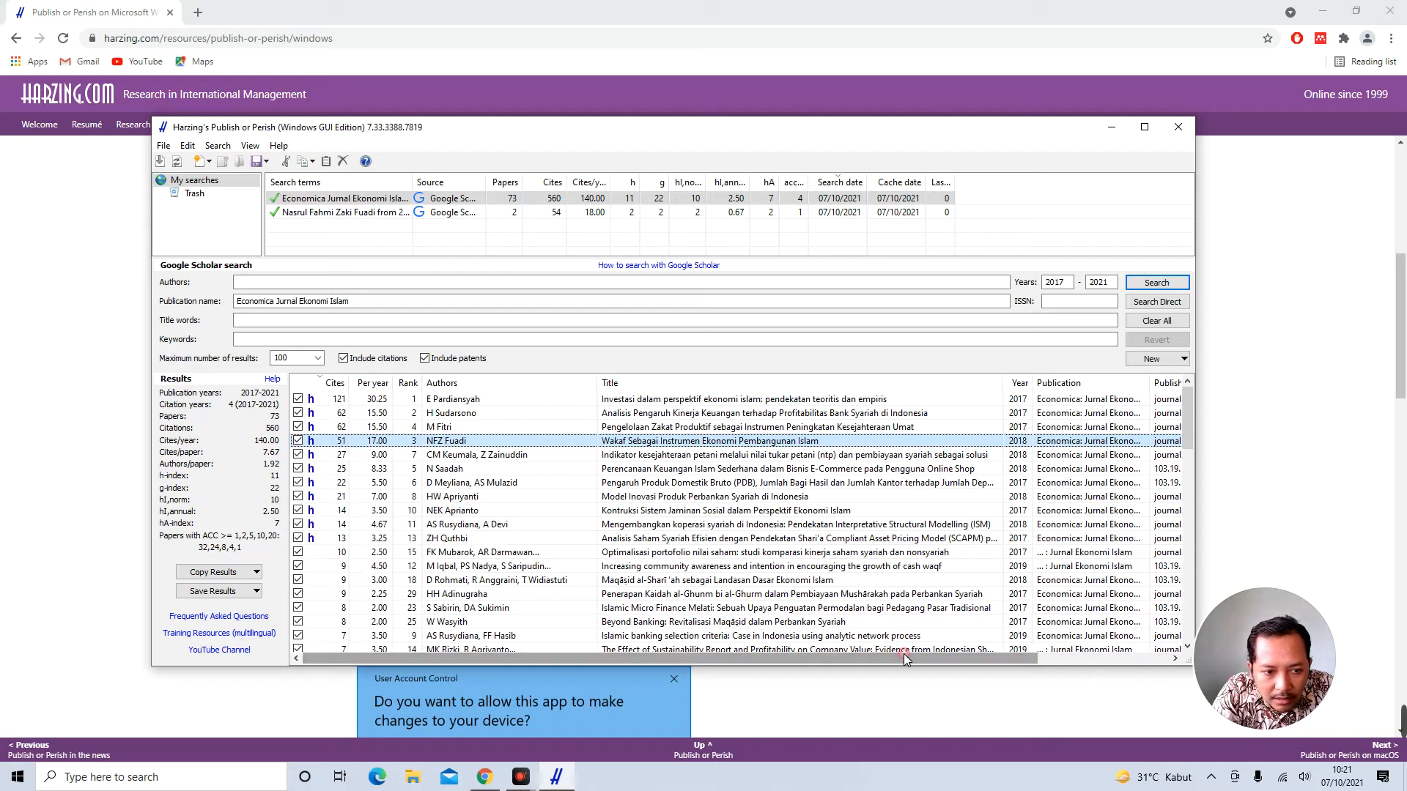
Re-sort by citations per year, select the top paper, and reopen the saved author search
left_click(374, 384)
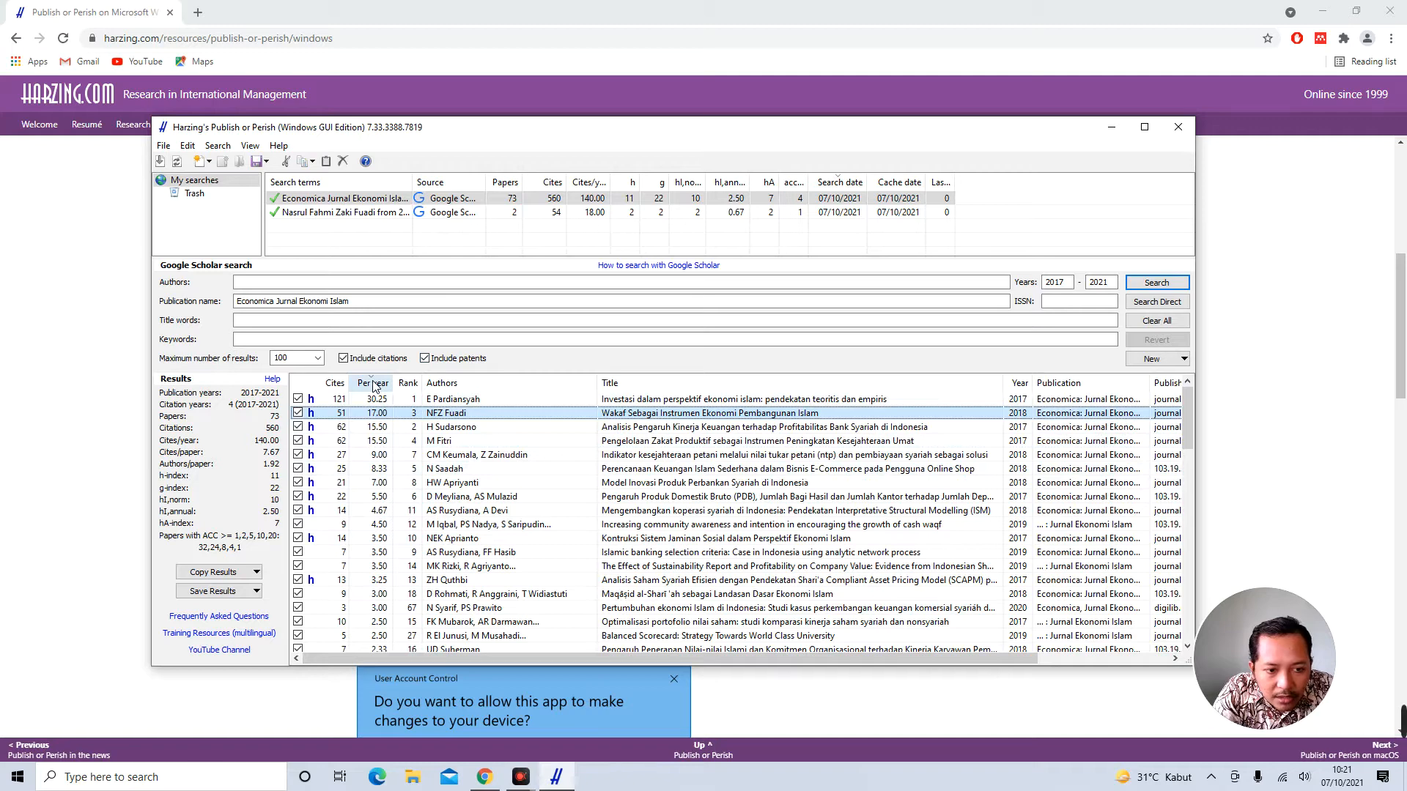
left_click(387, 402)
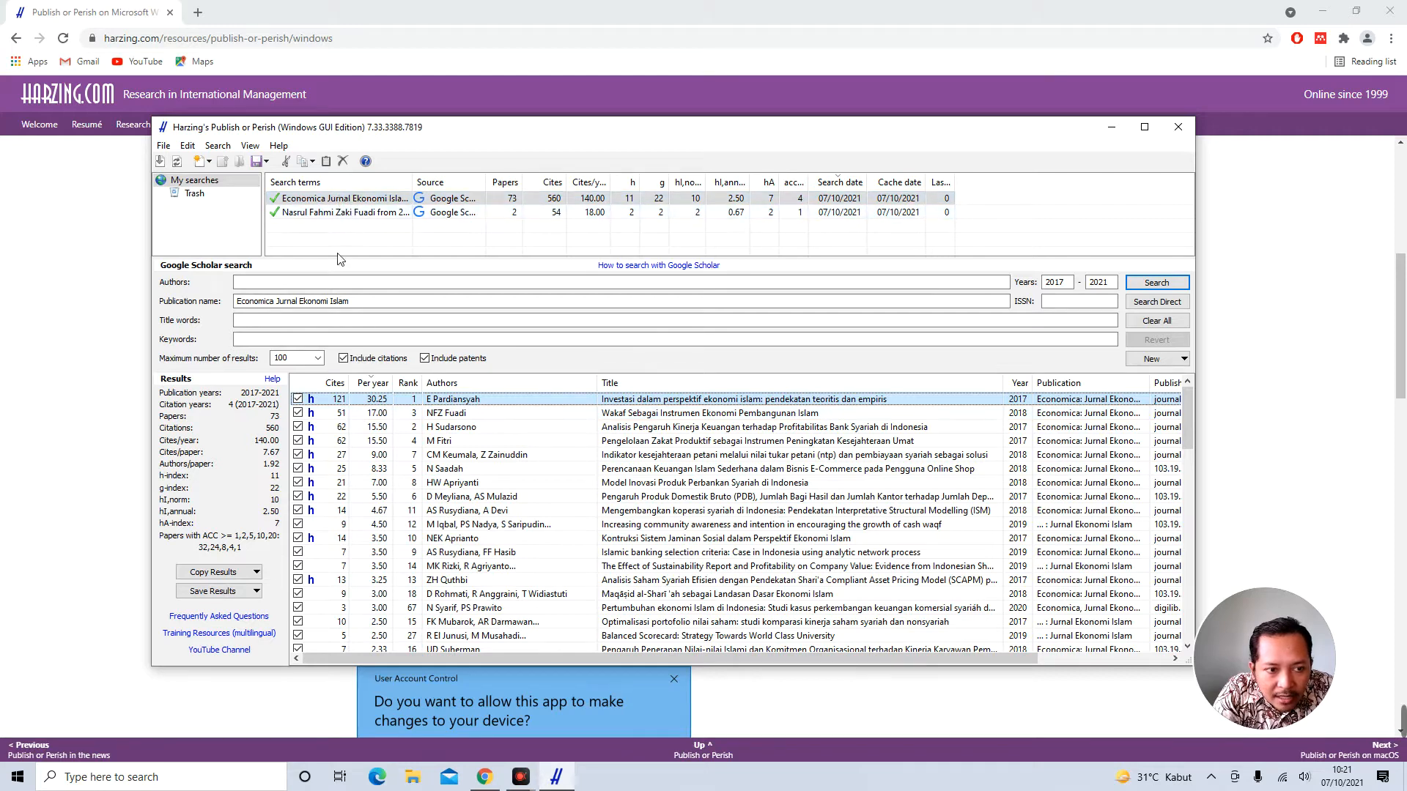
left_click(349, 217)
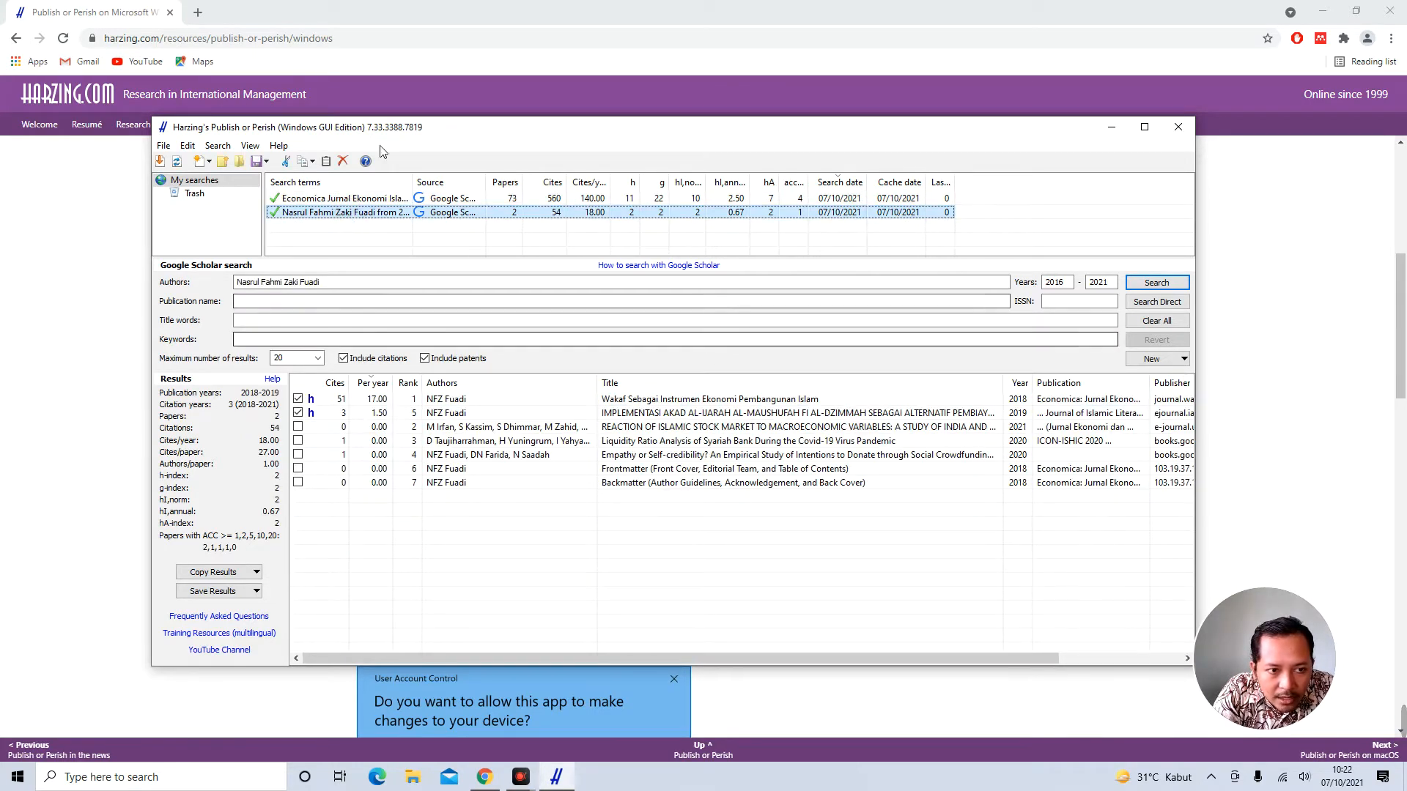
Reopen the Economica search, delete and restore its publication name, then deselect all saved searches
left_click(359, 199)
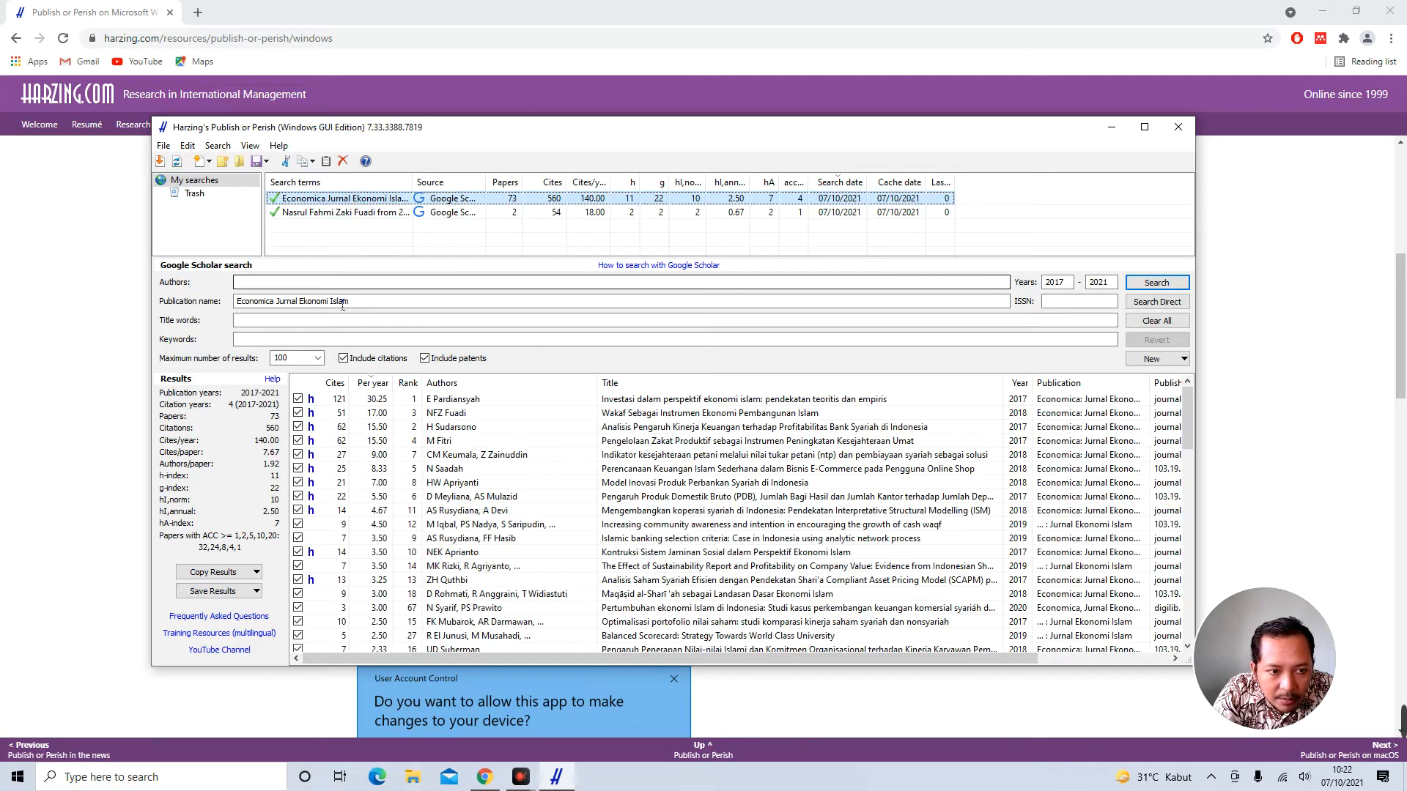
left_click_drag(351, 302, 243, 304)
key("ctrl+c")
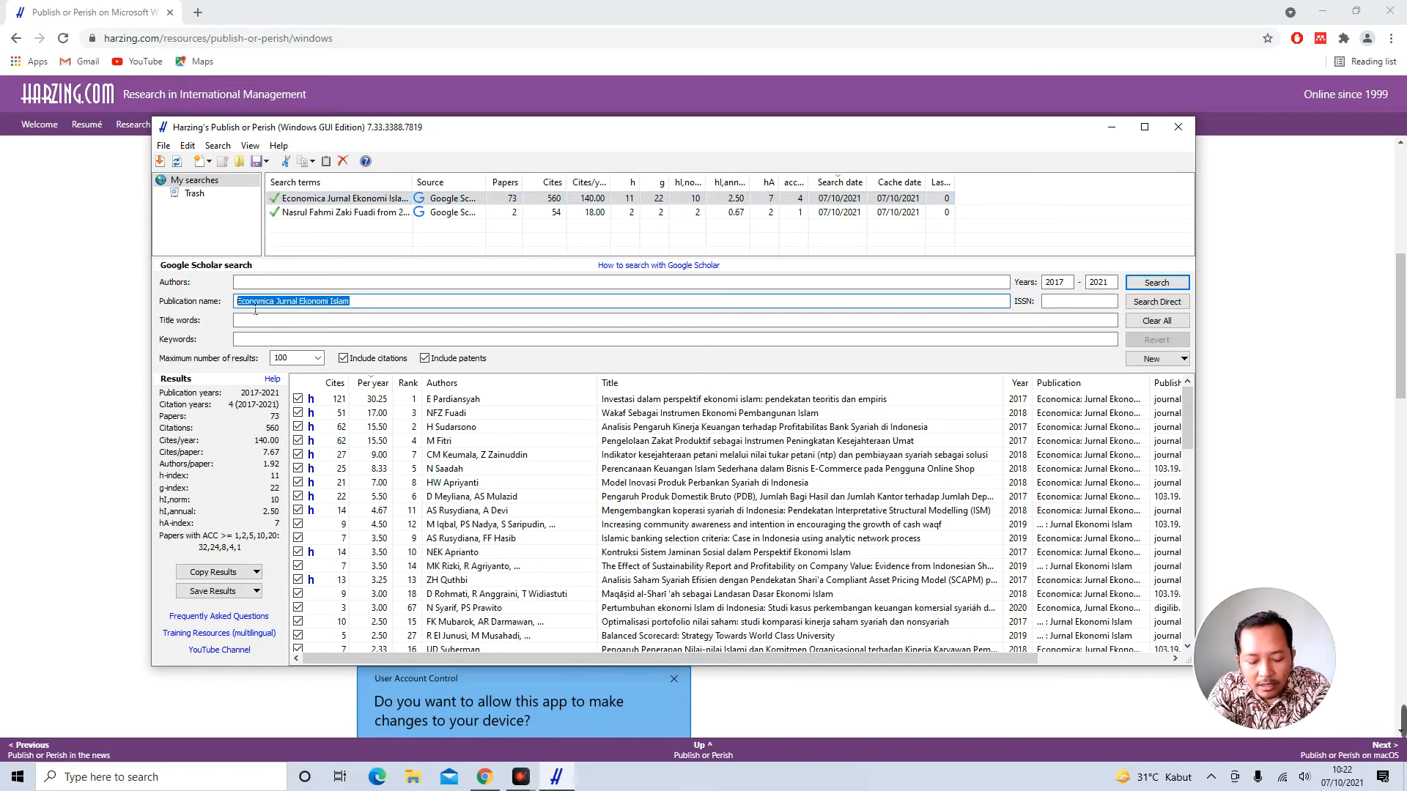
key("BackSpace")
left_click(251, 286)
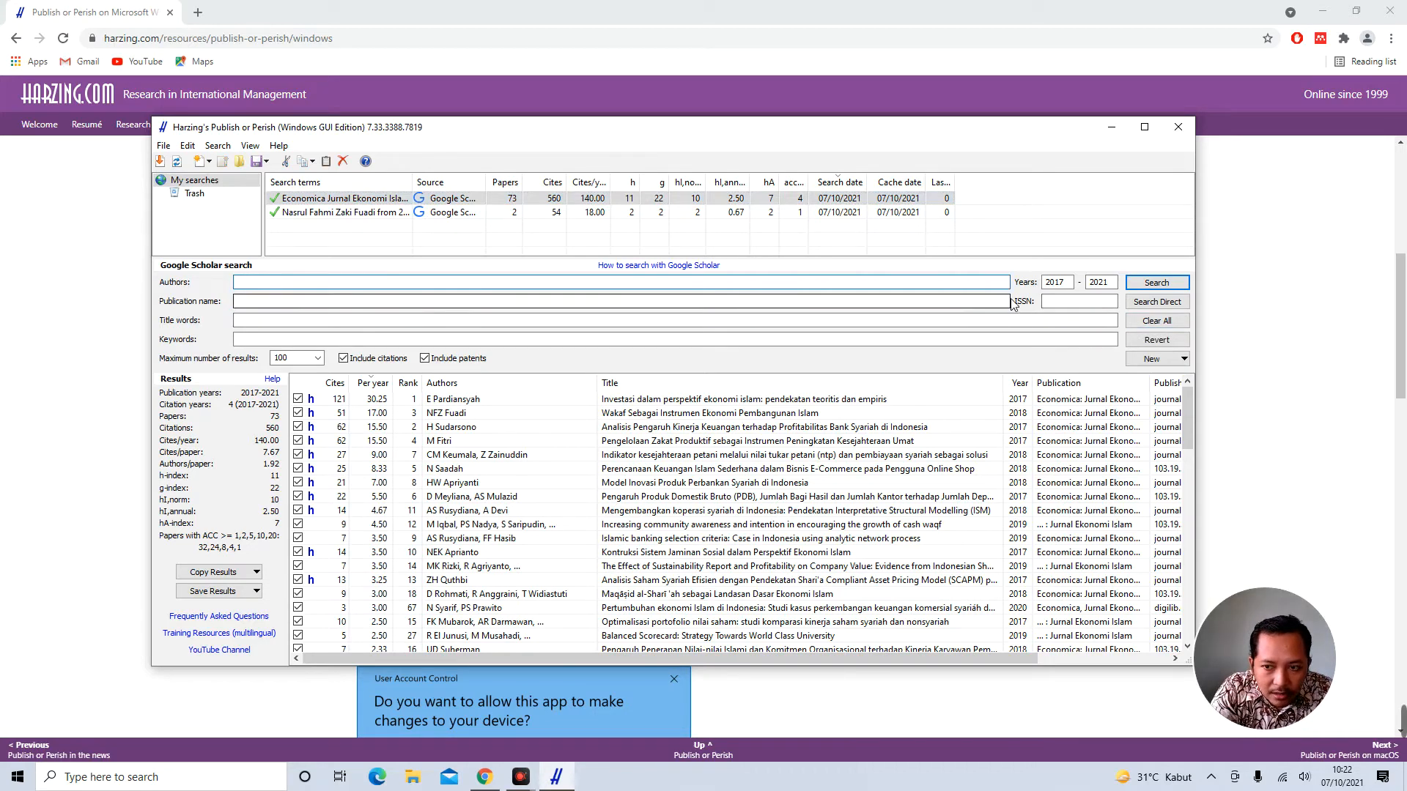
left_click(265, 302)
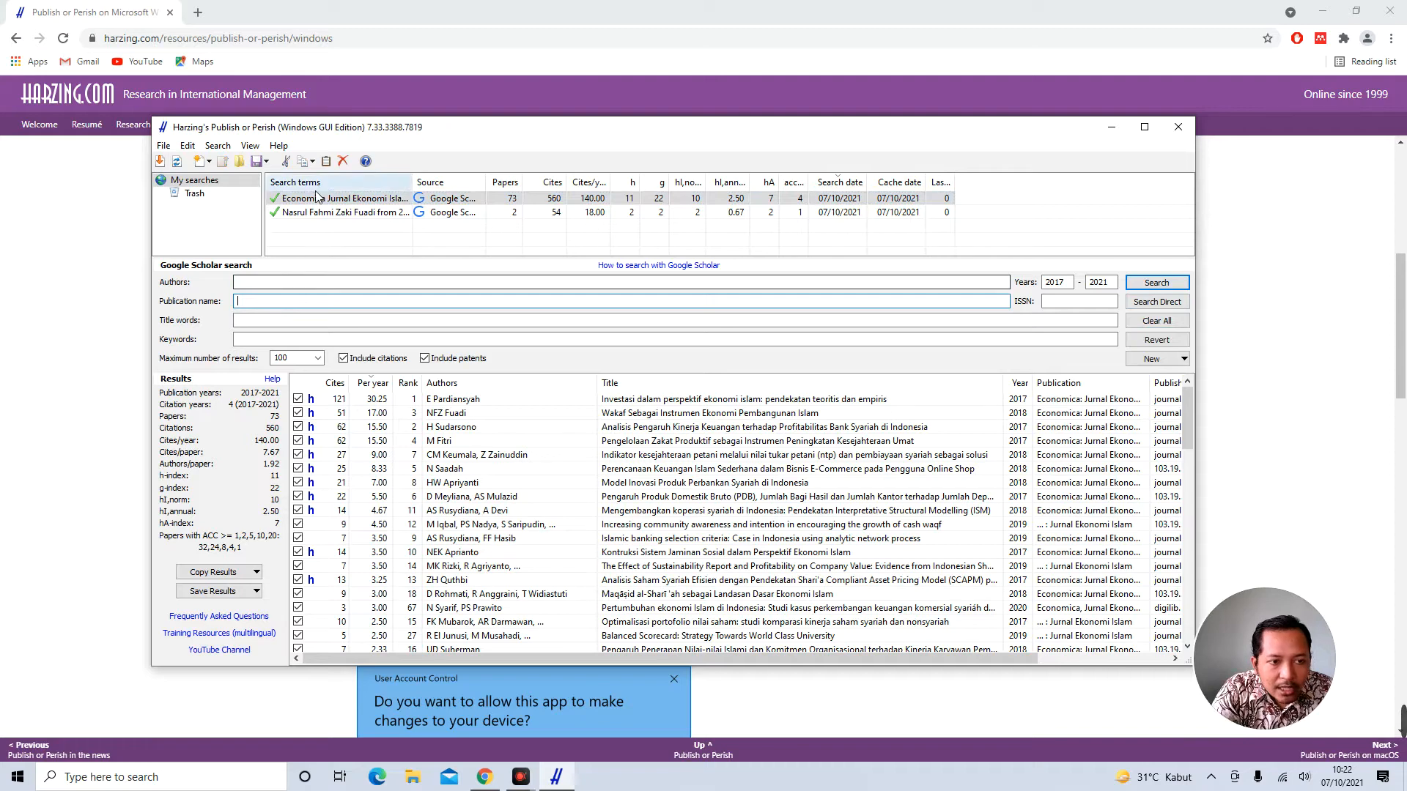
key("ctrl+v")
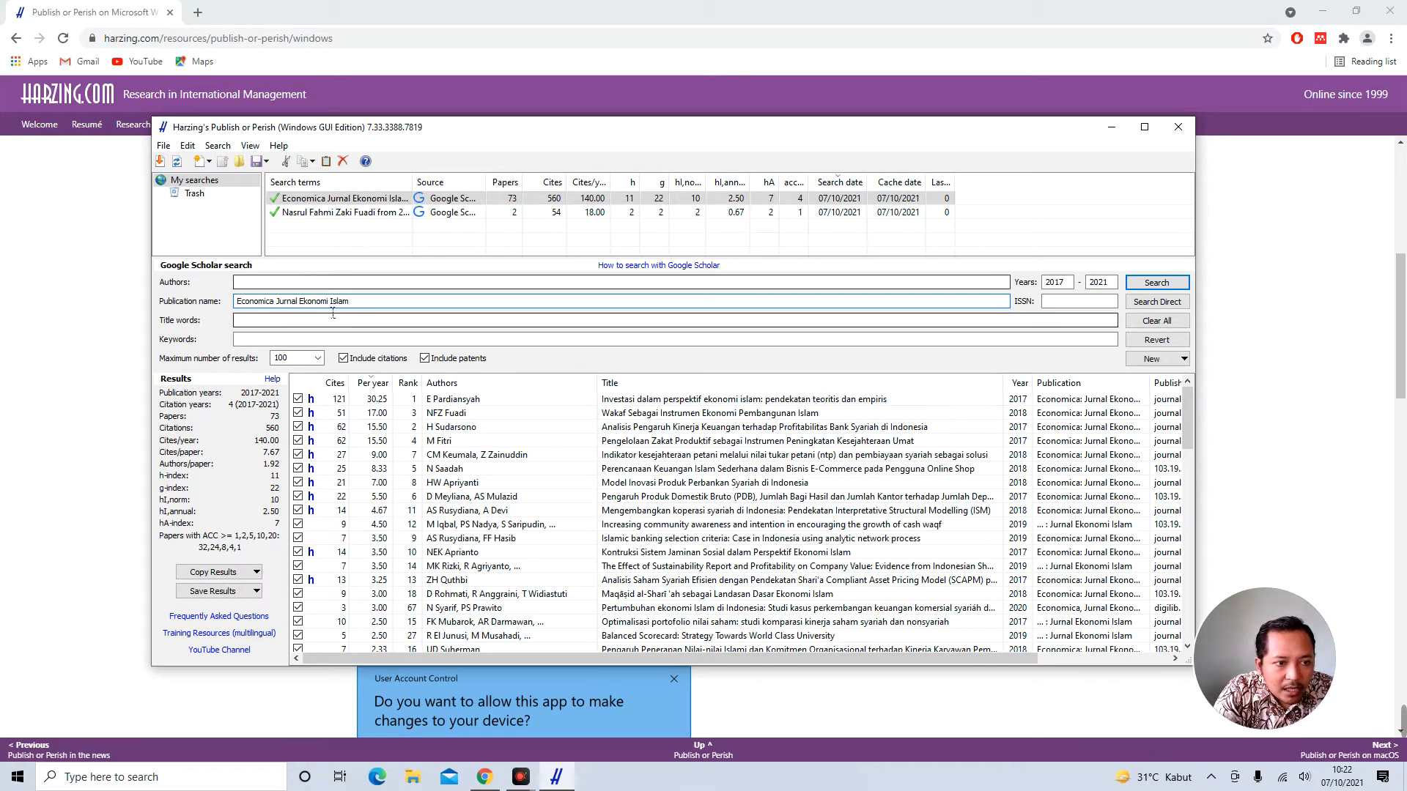
left_click(347, 217)
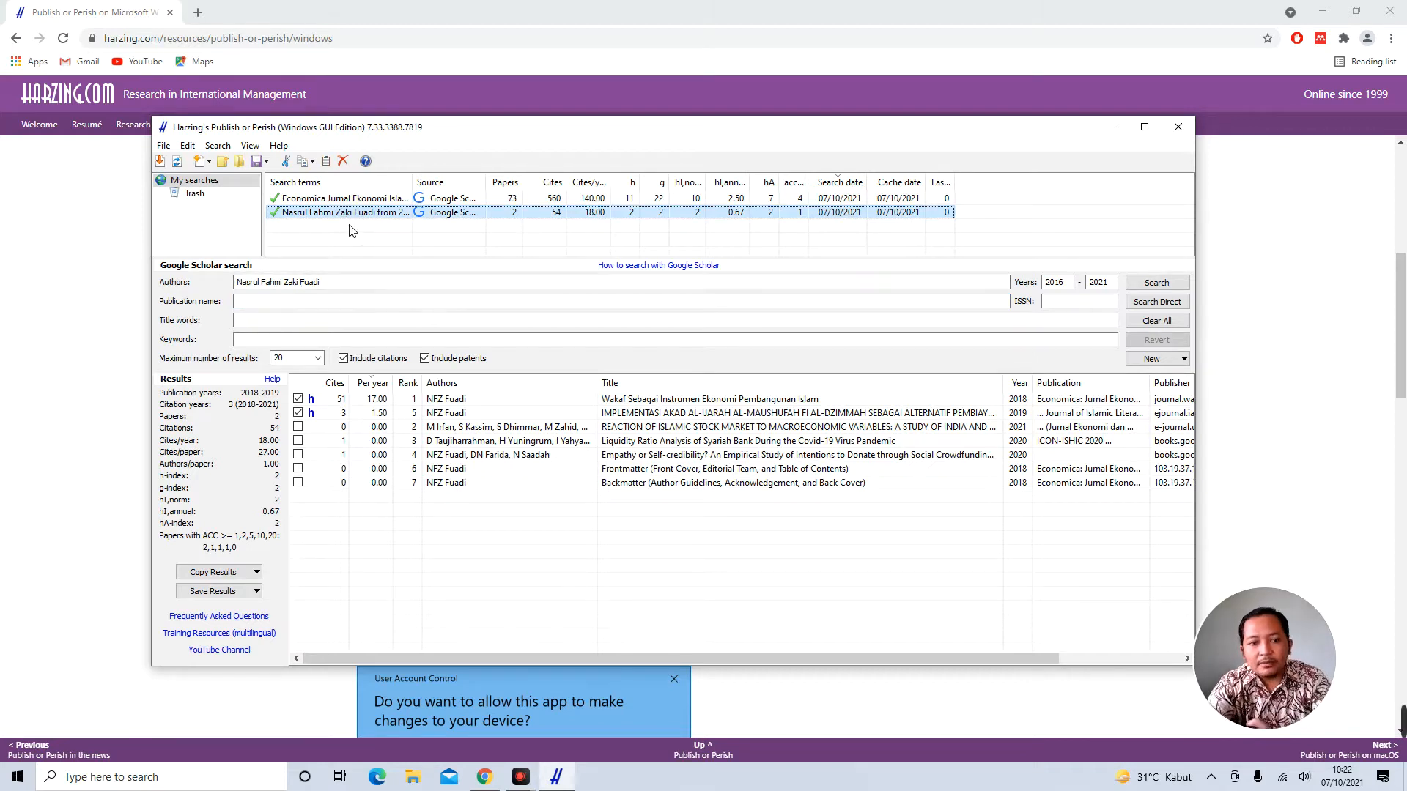
left_click(349, 231)
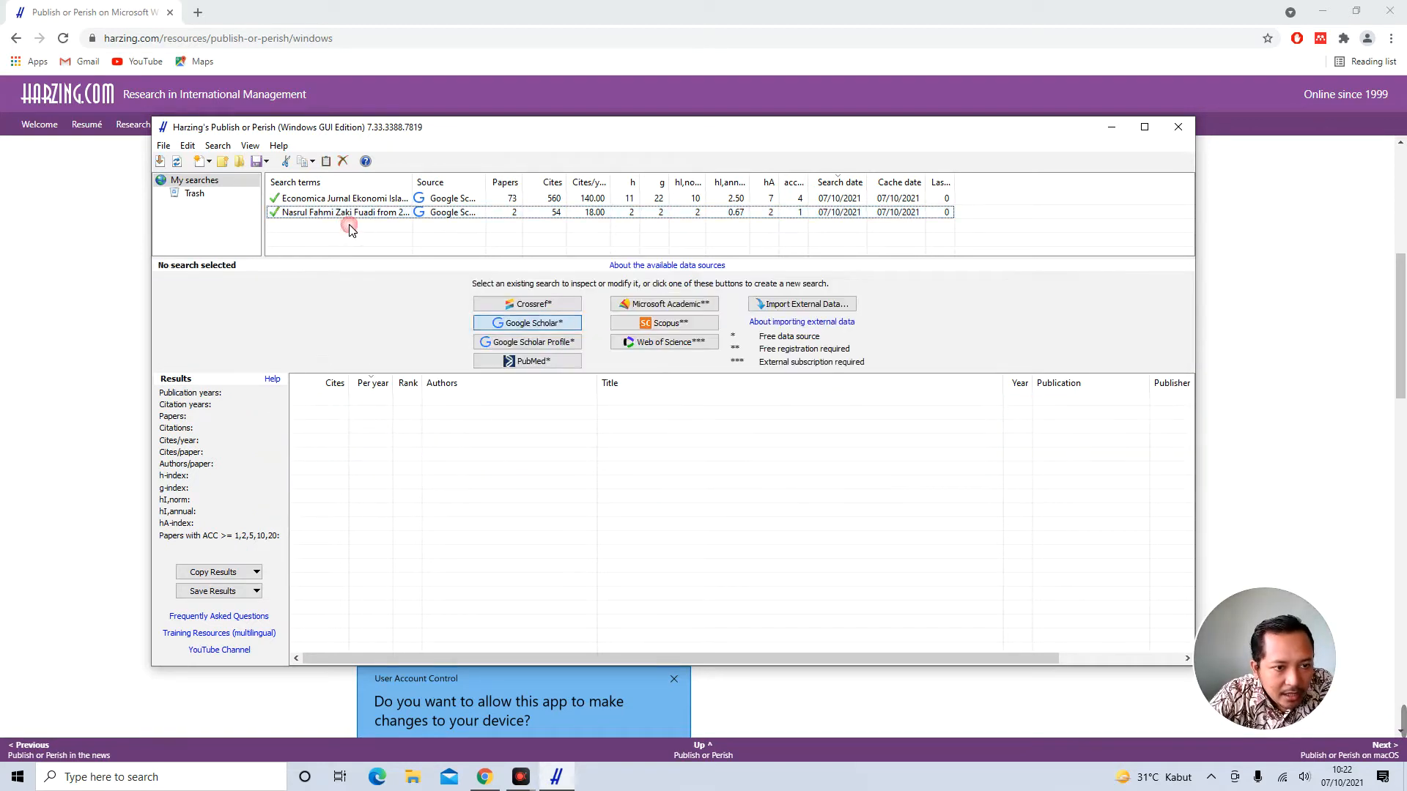
Fill a new Google Scholar search with title word 'Wakaf', 100 maximum results, years 2016–2021
left_click(513, 324)
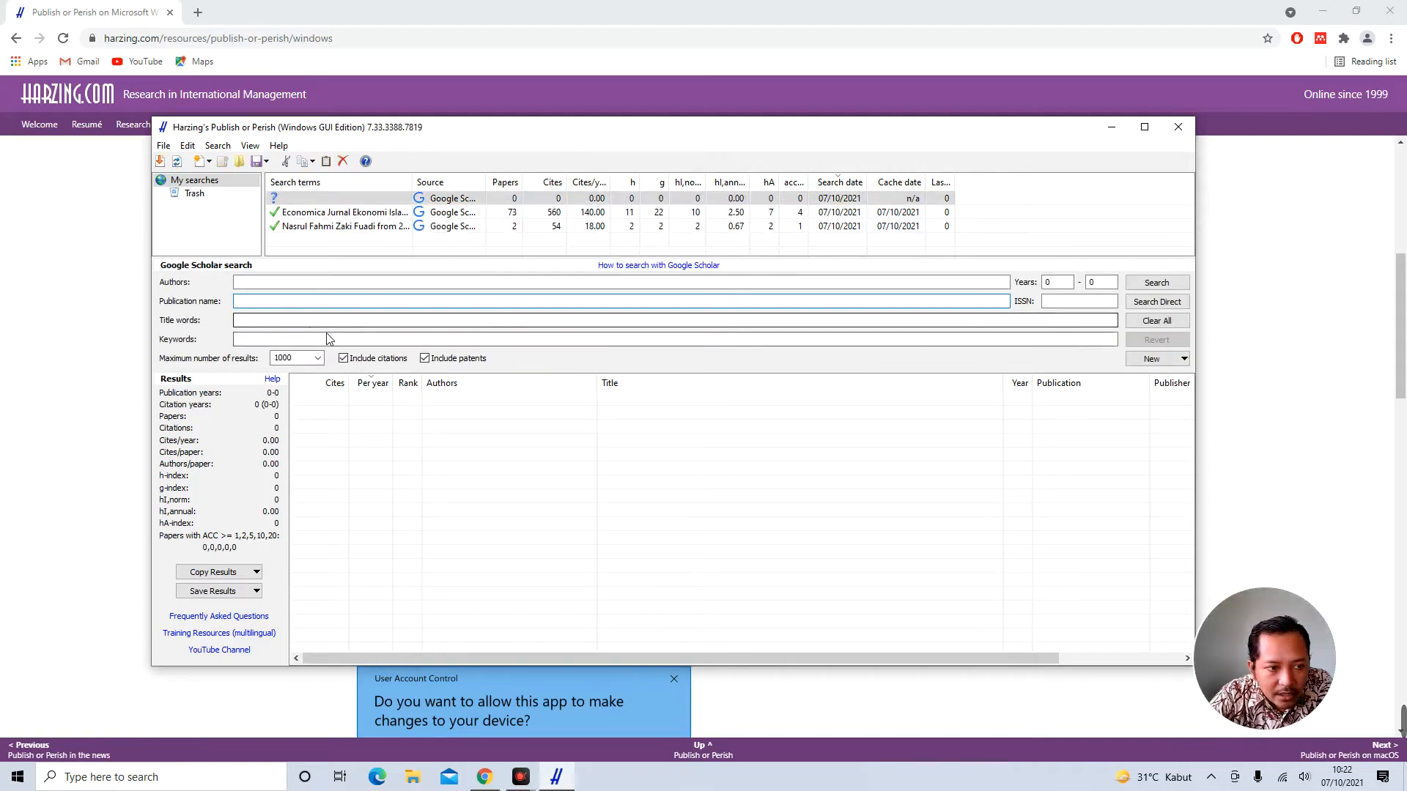
left_click(293, 322)
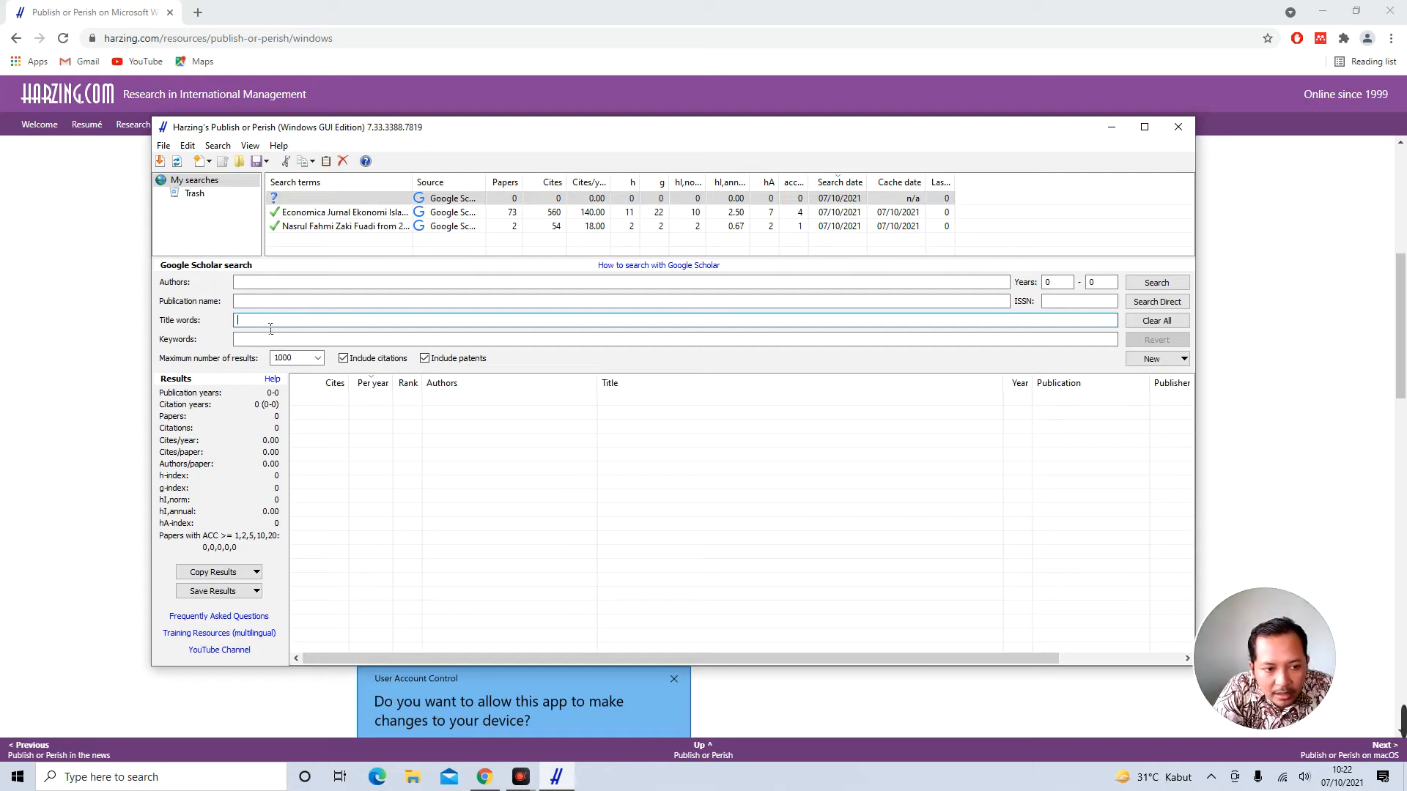
type("Wakaf")
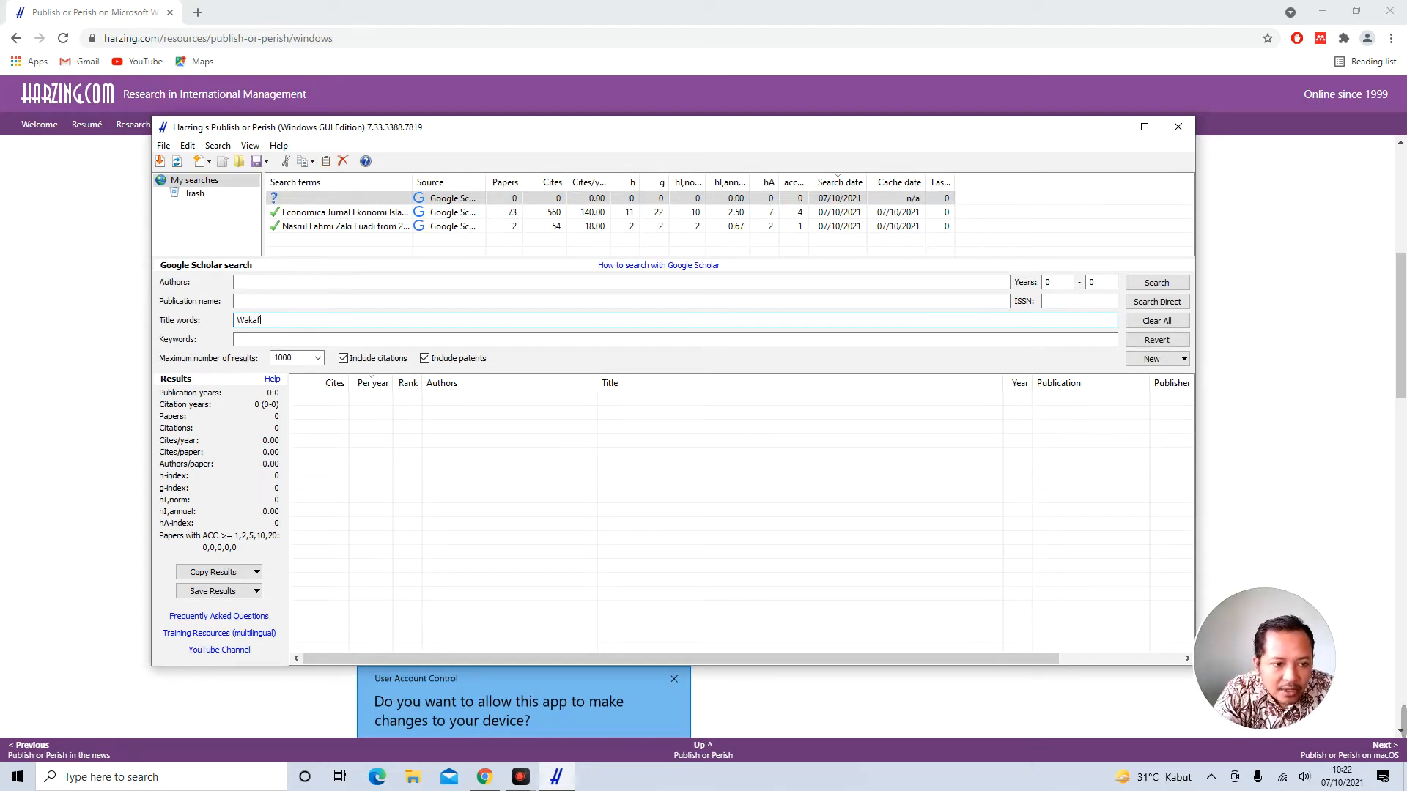
left_click(312, 362)
type("100")
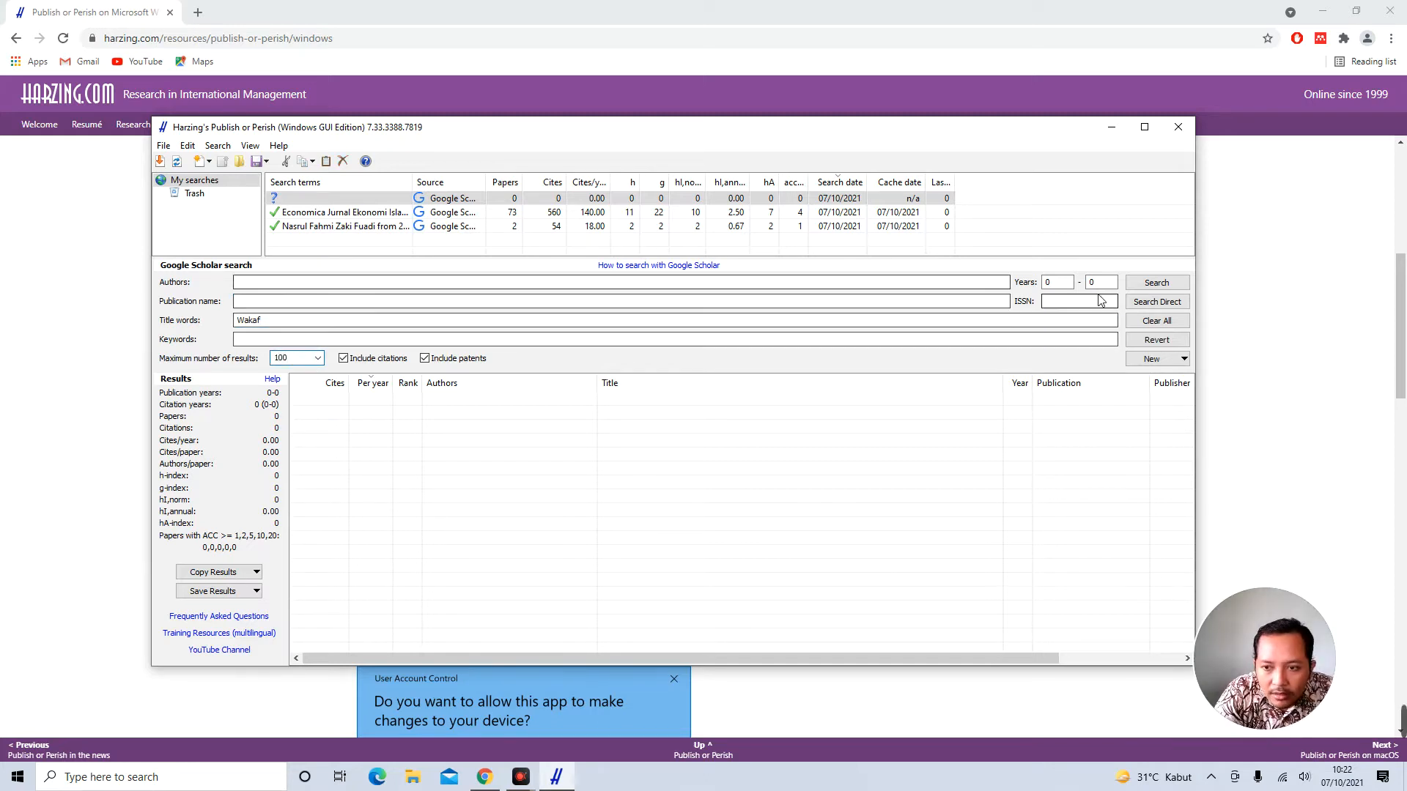
left_click(1061, 283)
type("2016")
key("Tab")
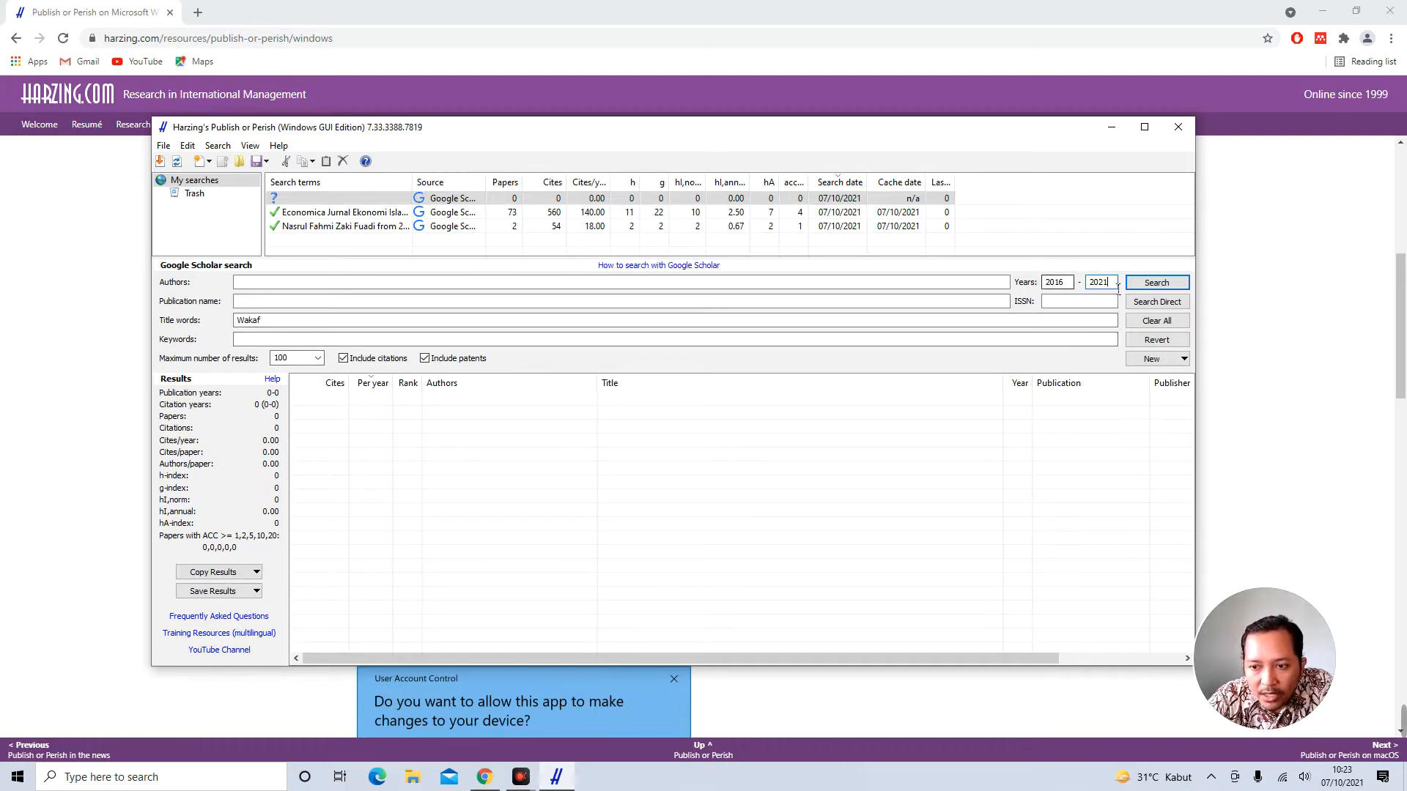
Run the Wakaf search and inspect the top results, including the Bank Wakaf Mikro and cash waqf papers
left_click(1173, 288)
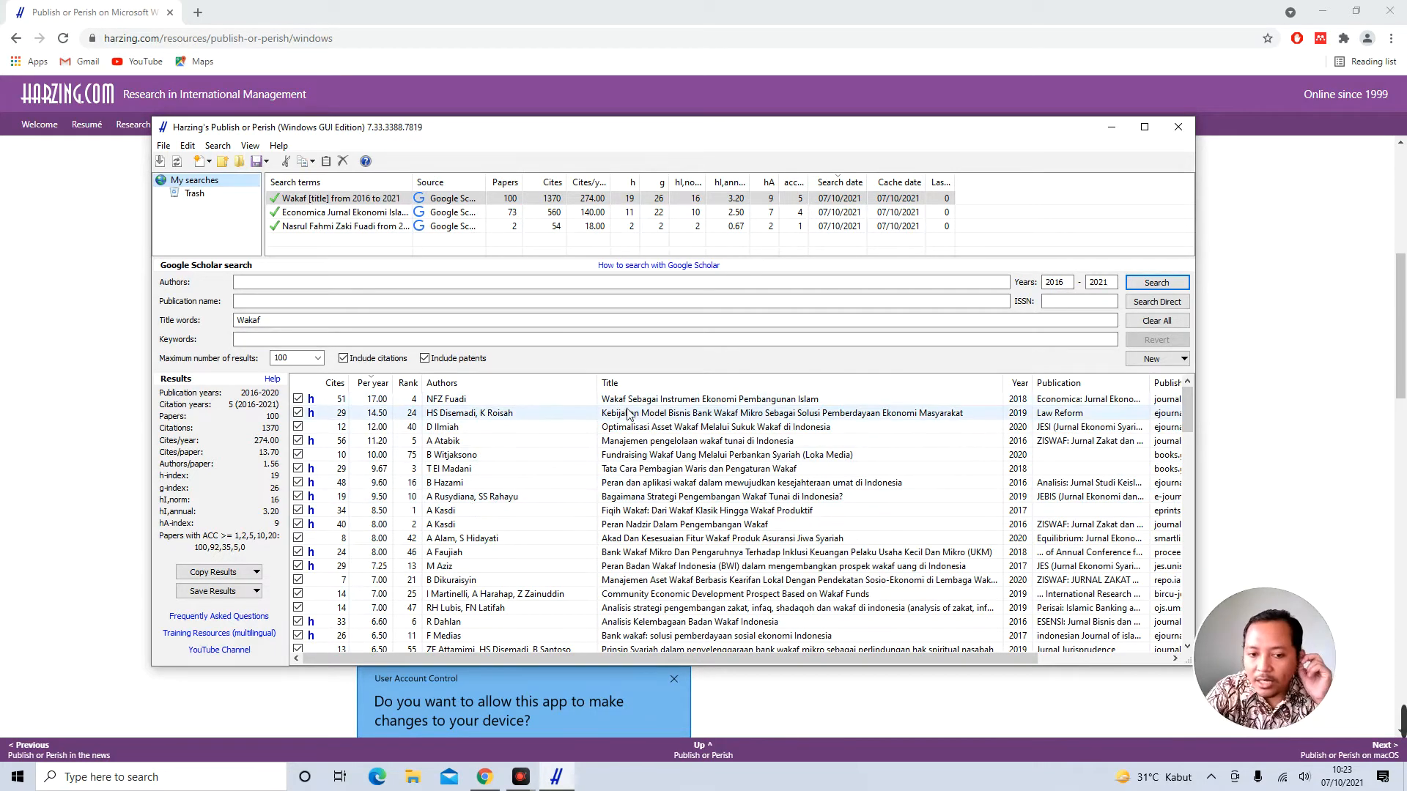
left_click(650, 400)
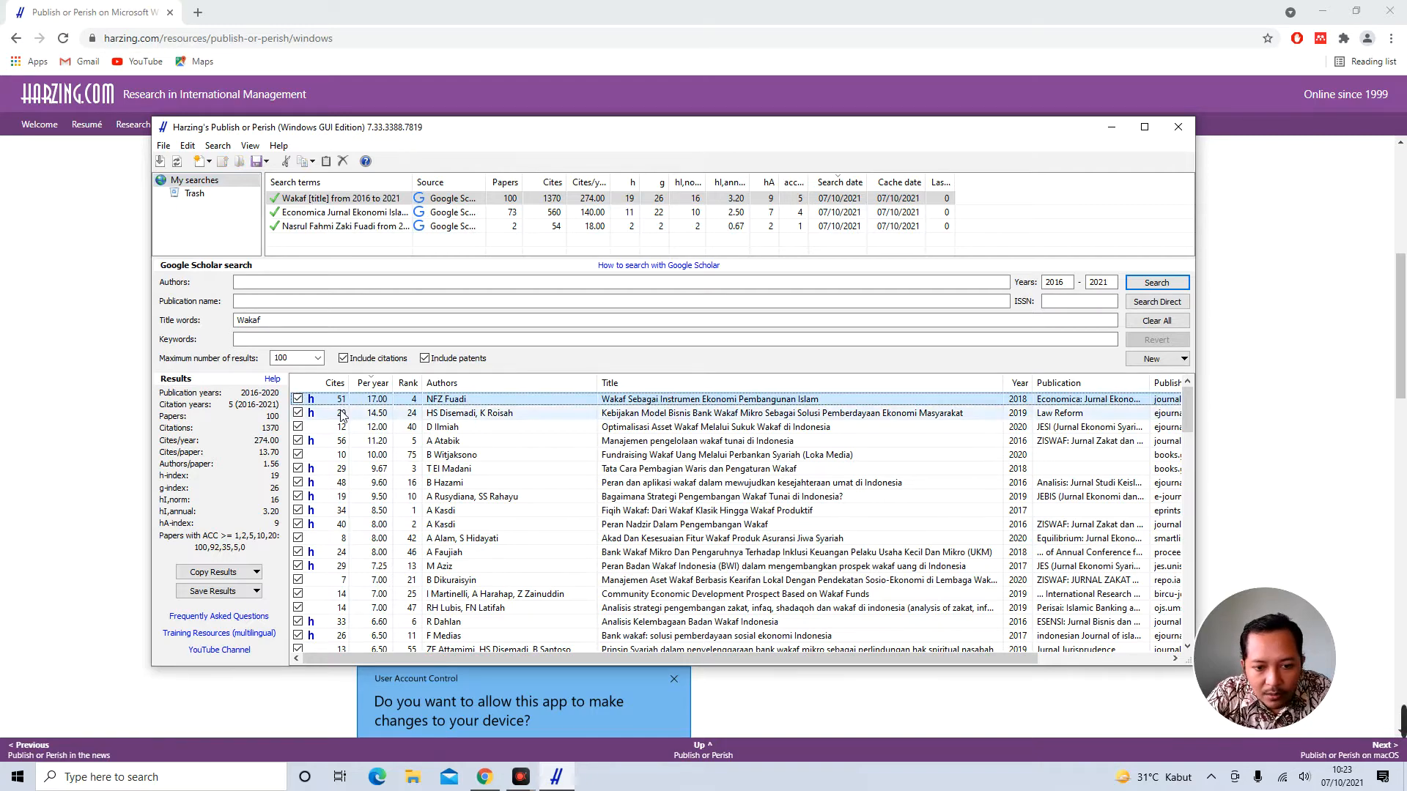
left_click(635, 416)
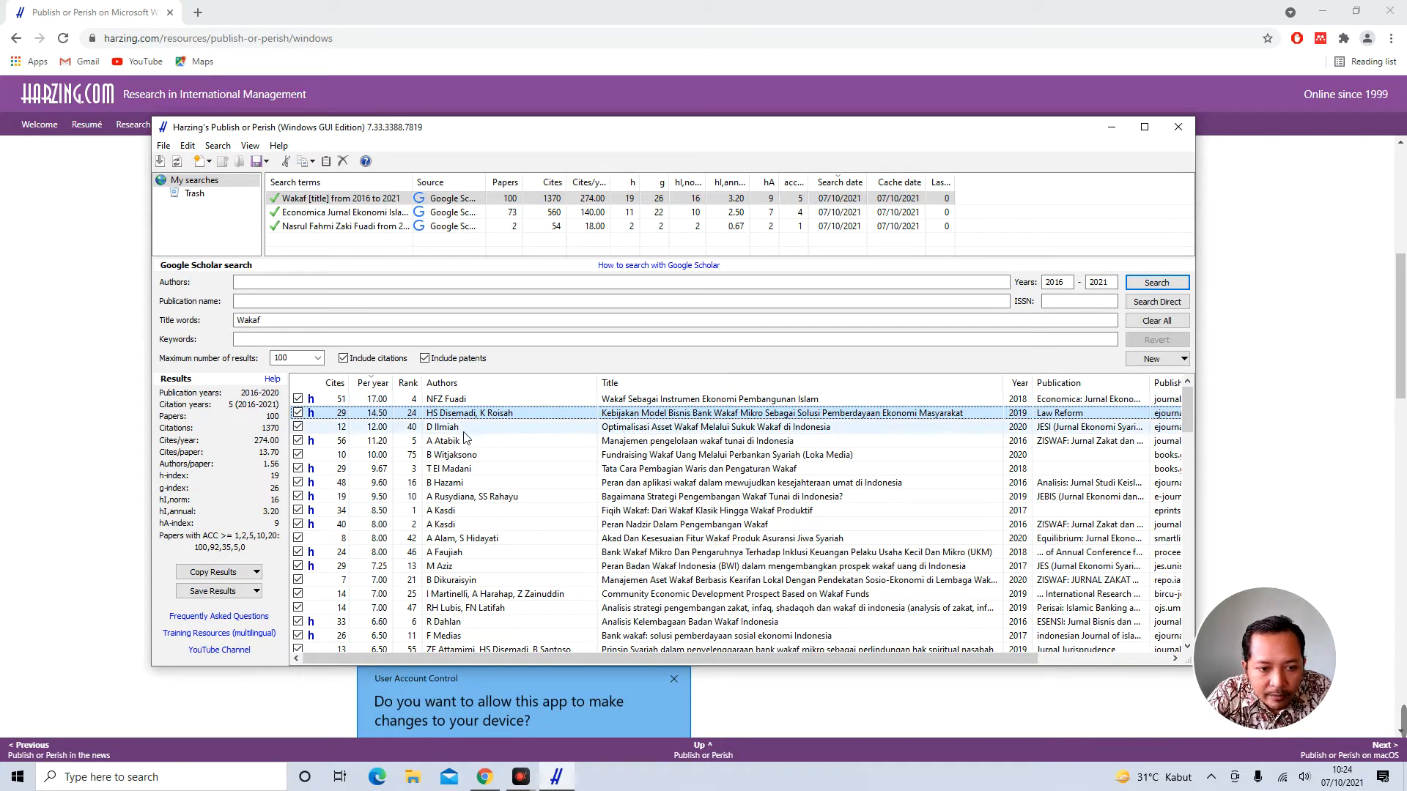
left_click(639, 431)
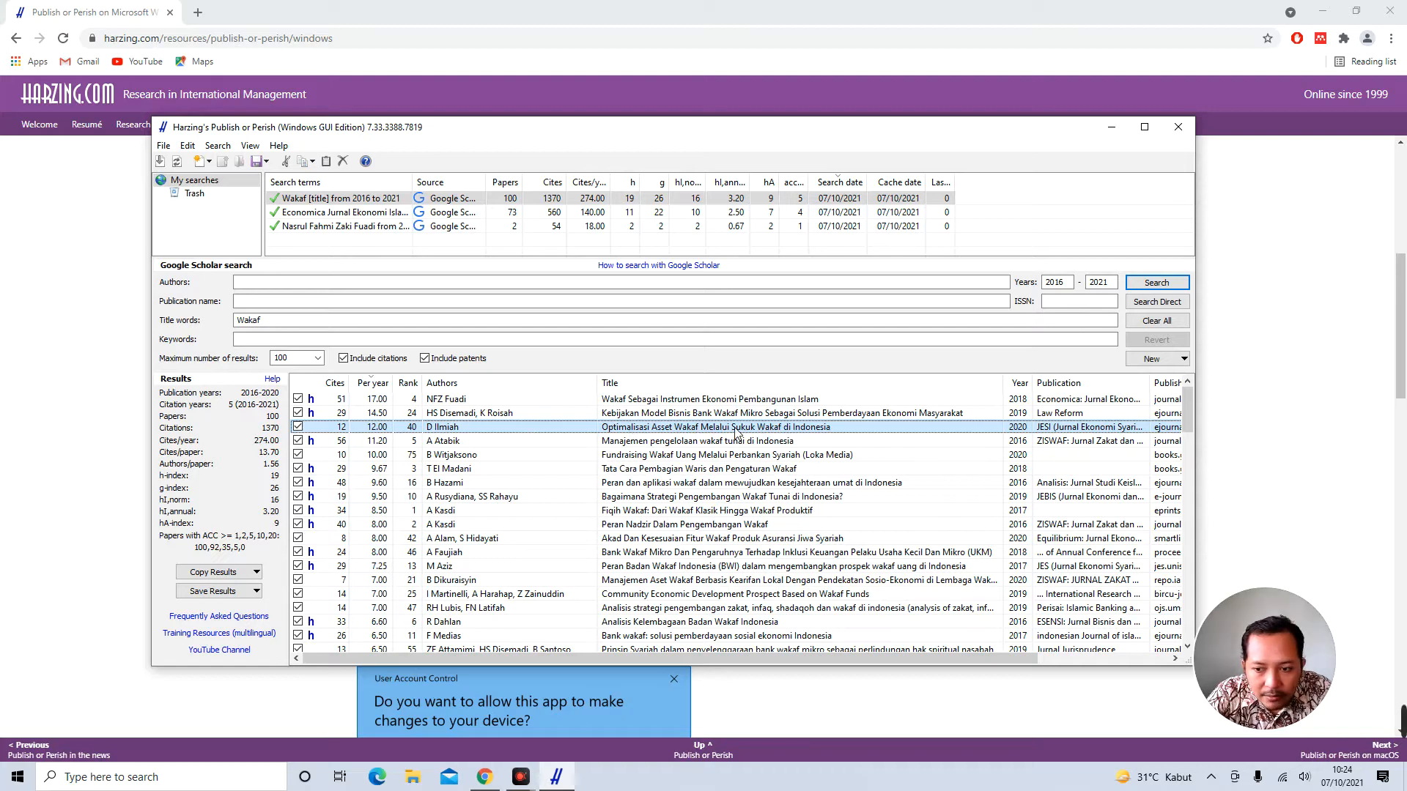
left_click(649, 442)
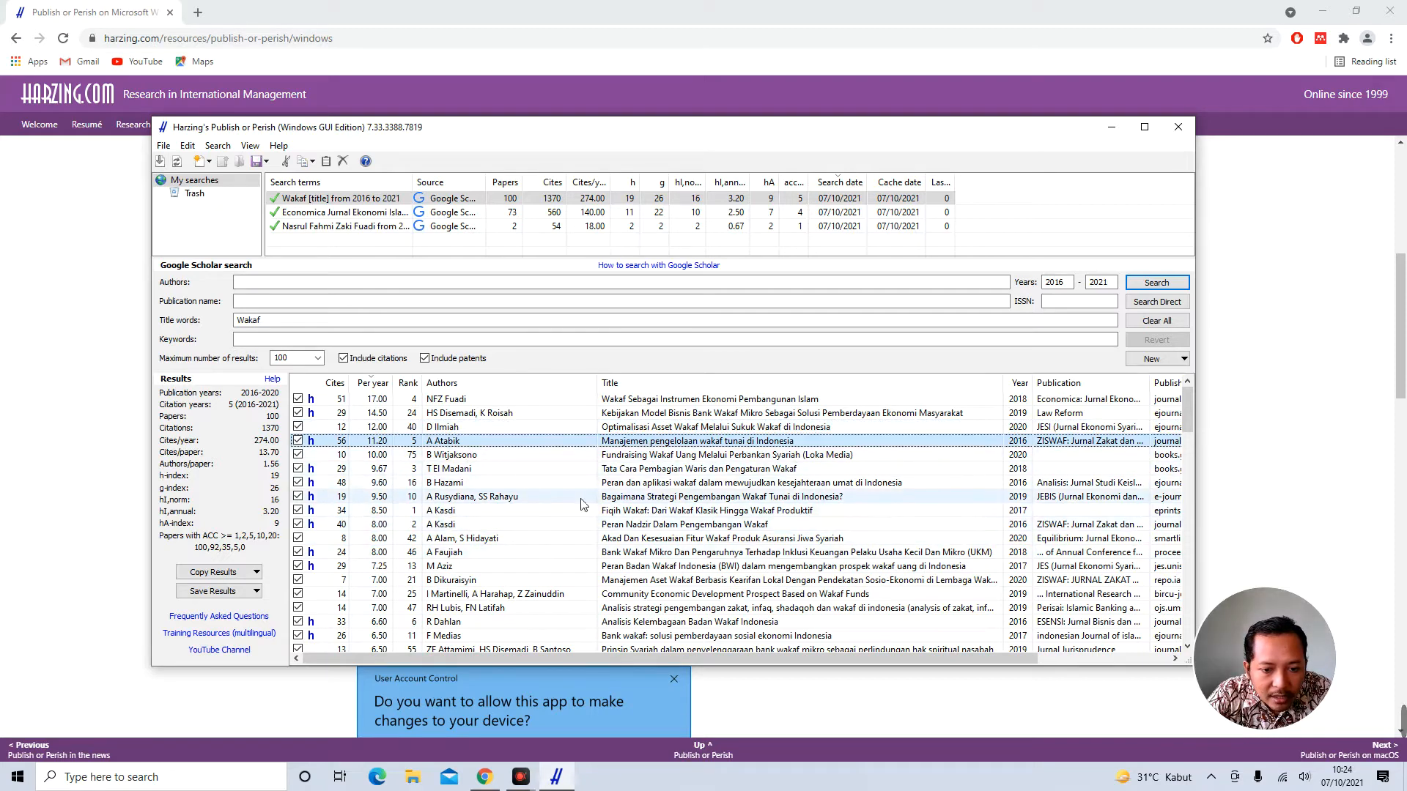
Sort the Wakaf results by citations, then by rank, and select the rank 1 paper
left_click(335, 384)
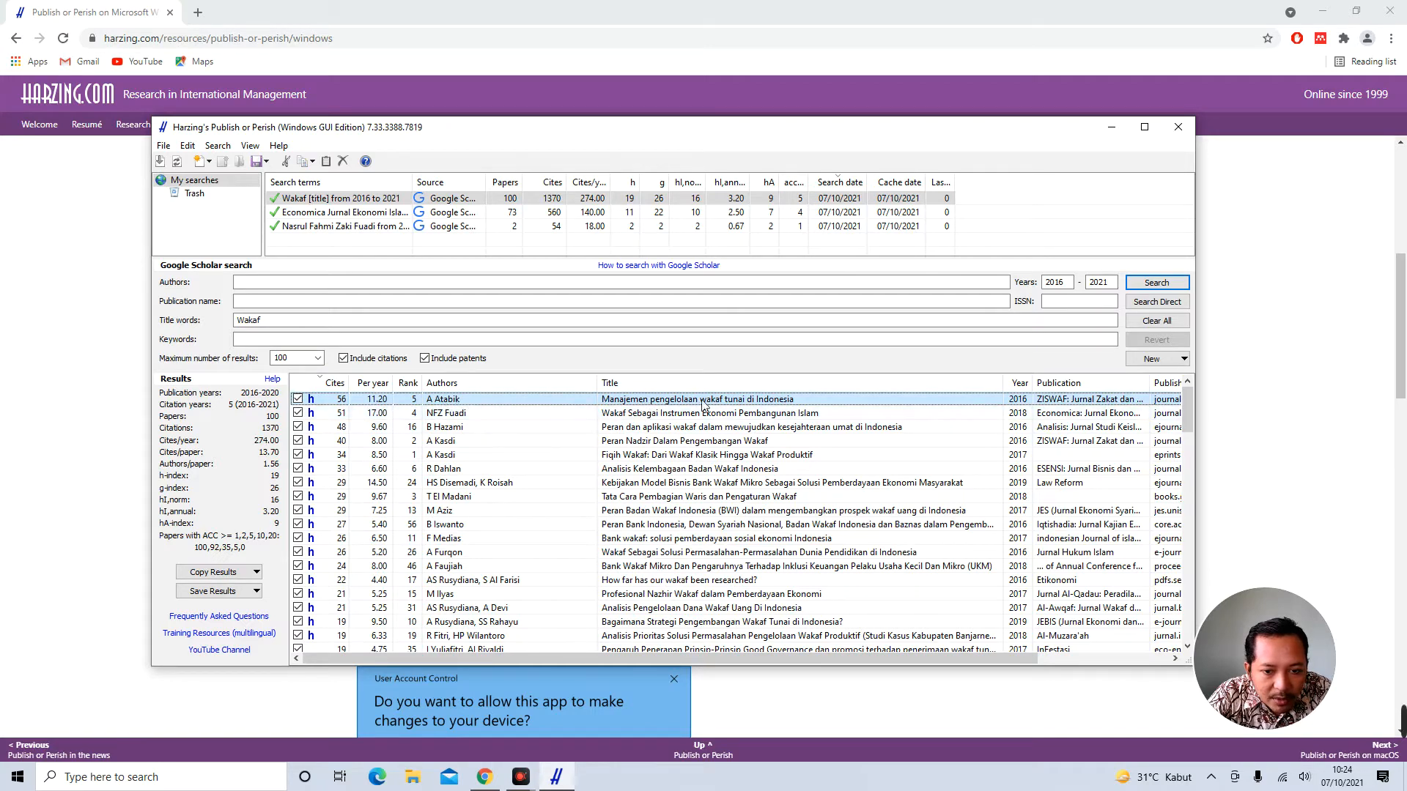
left_click(411, 384)
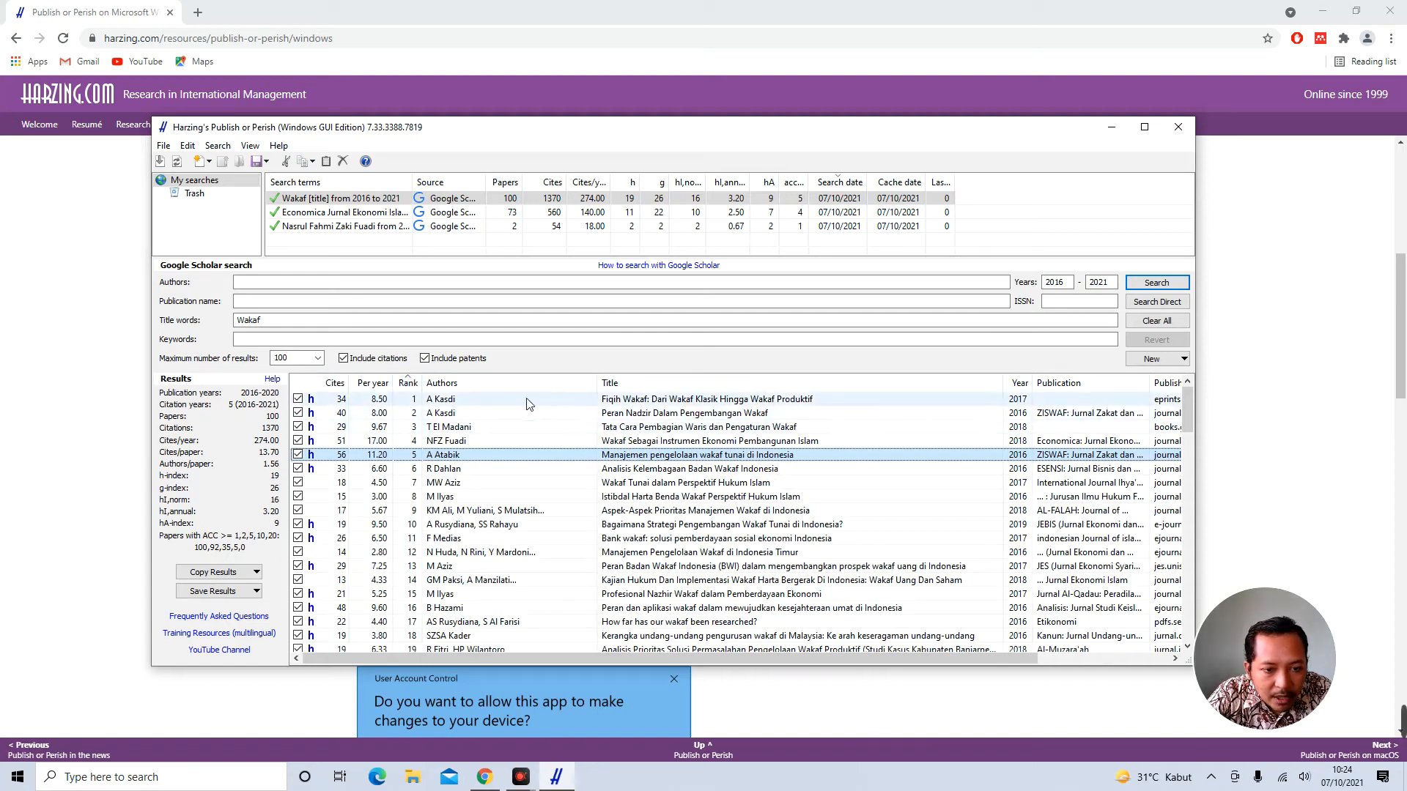
left_click(456, 401)
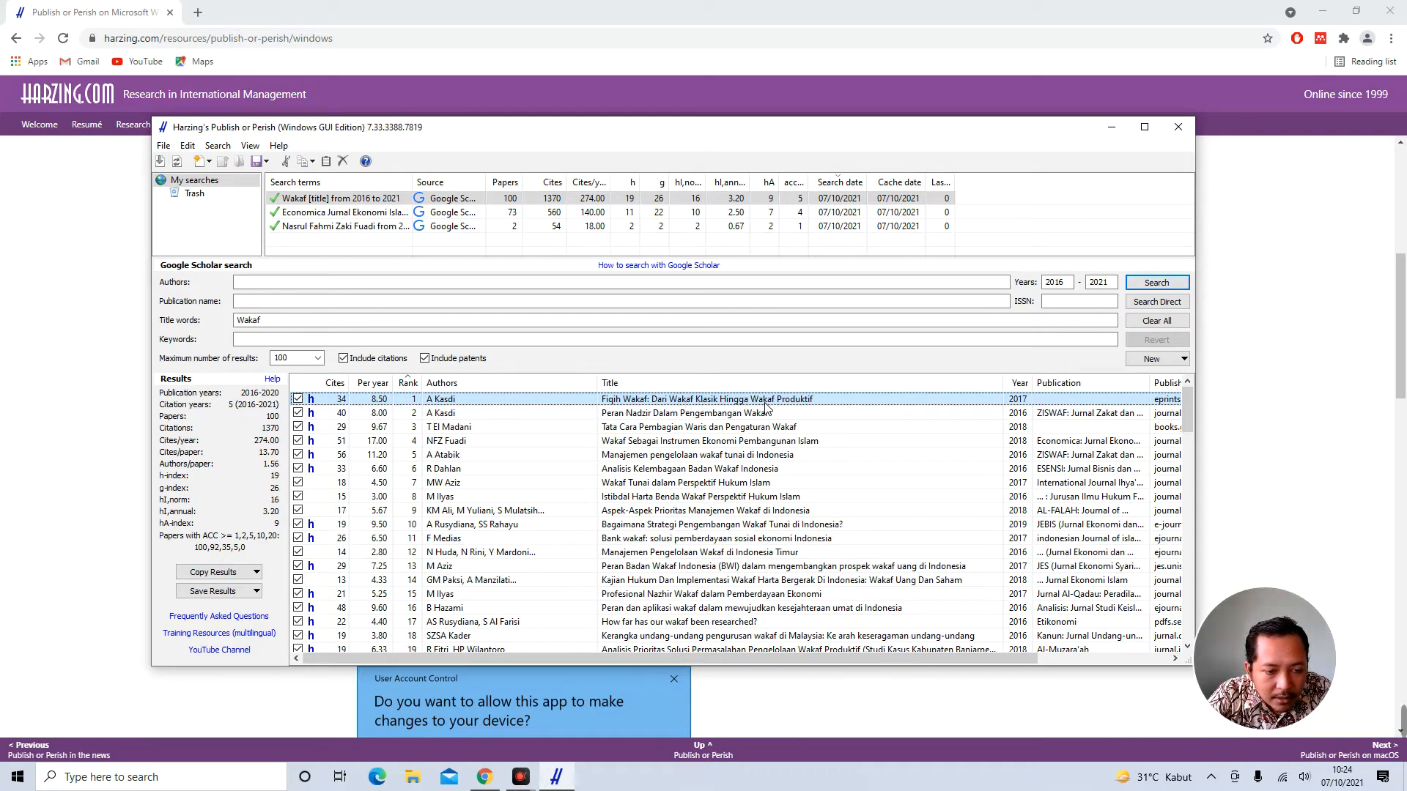
Re-sort by citations per year and inspect the top paper and the inheritance-and-waqf paper
left_click(373, 383)
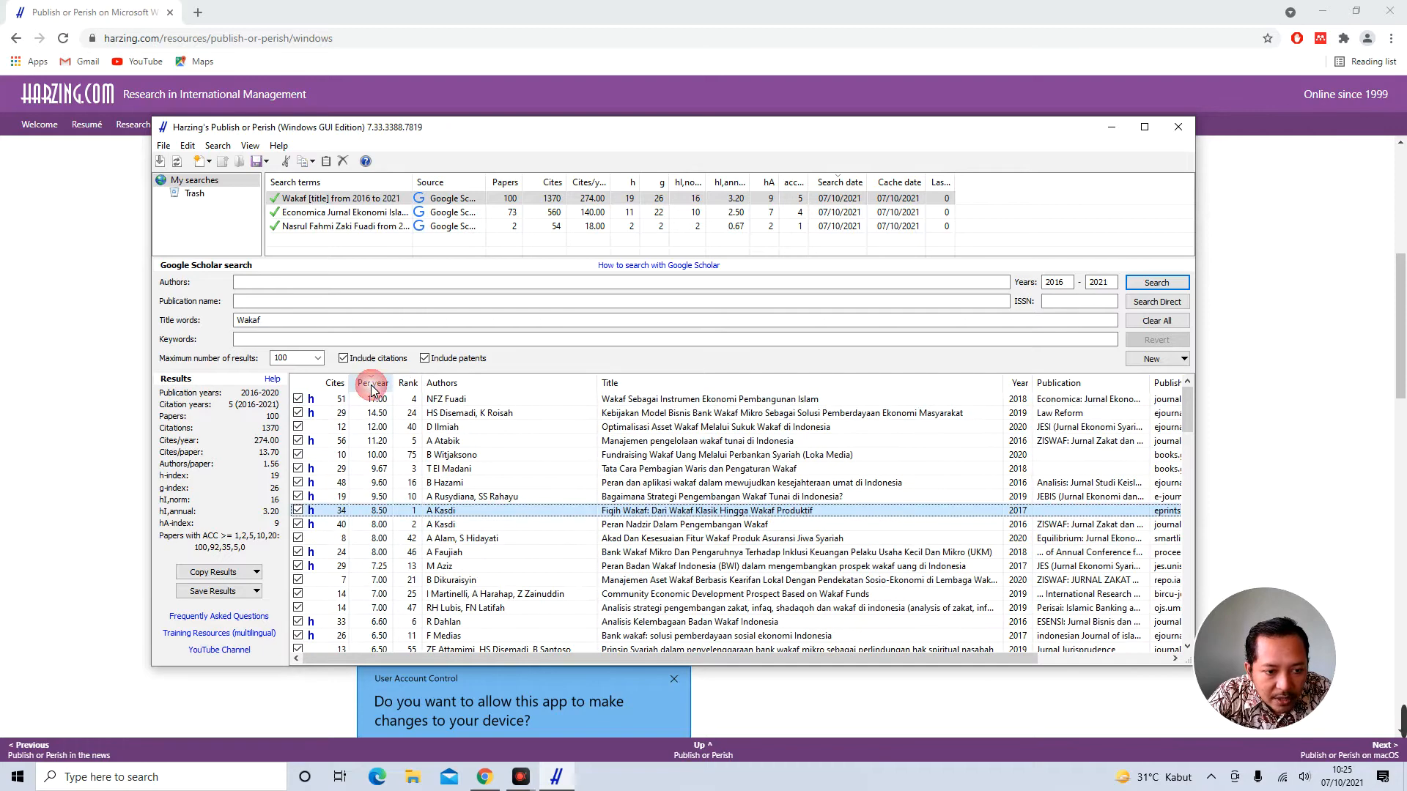
left_click(657, 400)
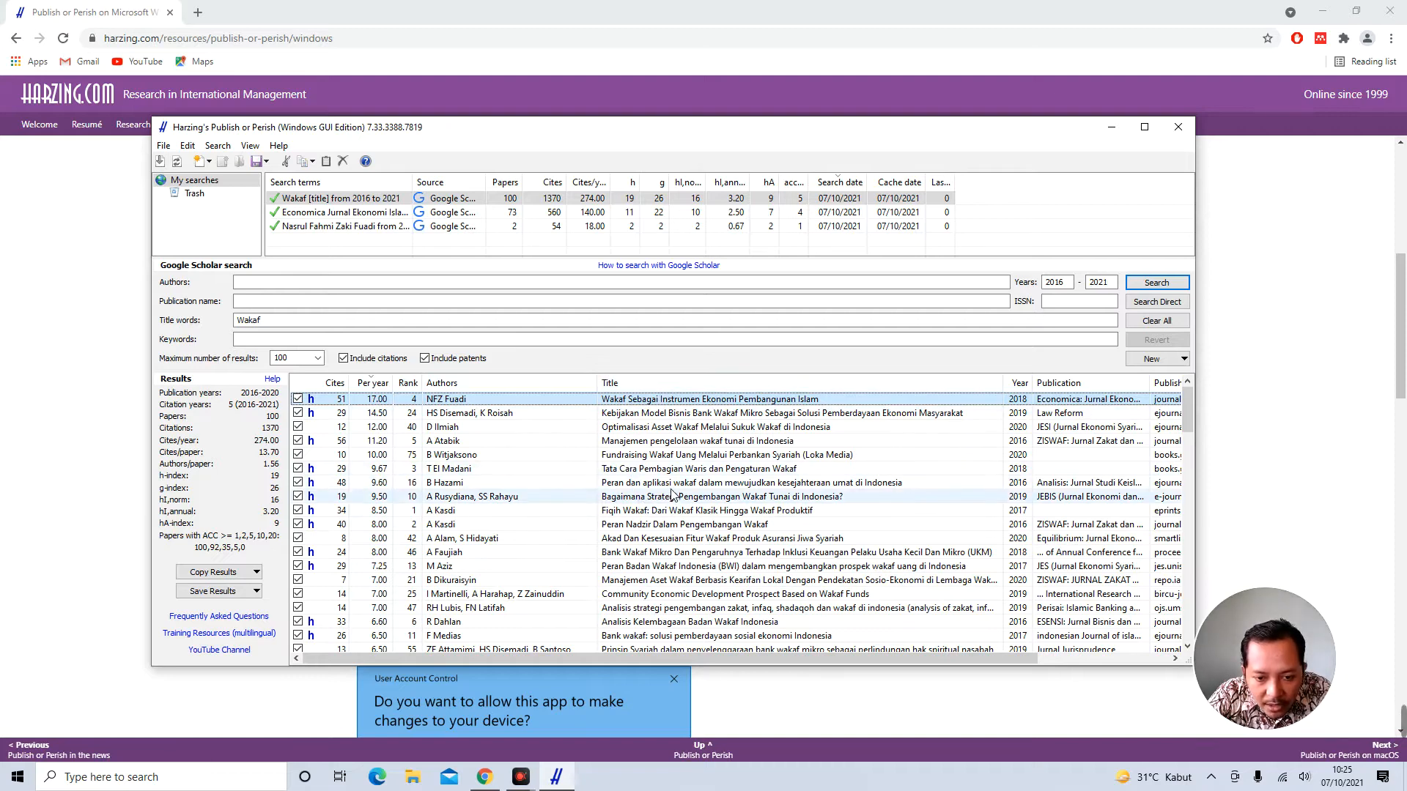
left_click(700, 470)
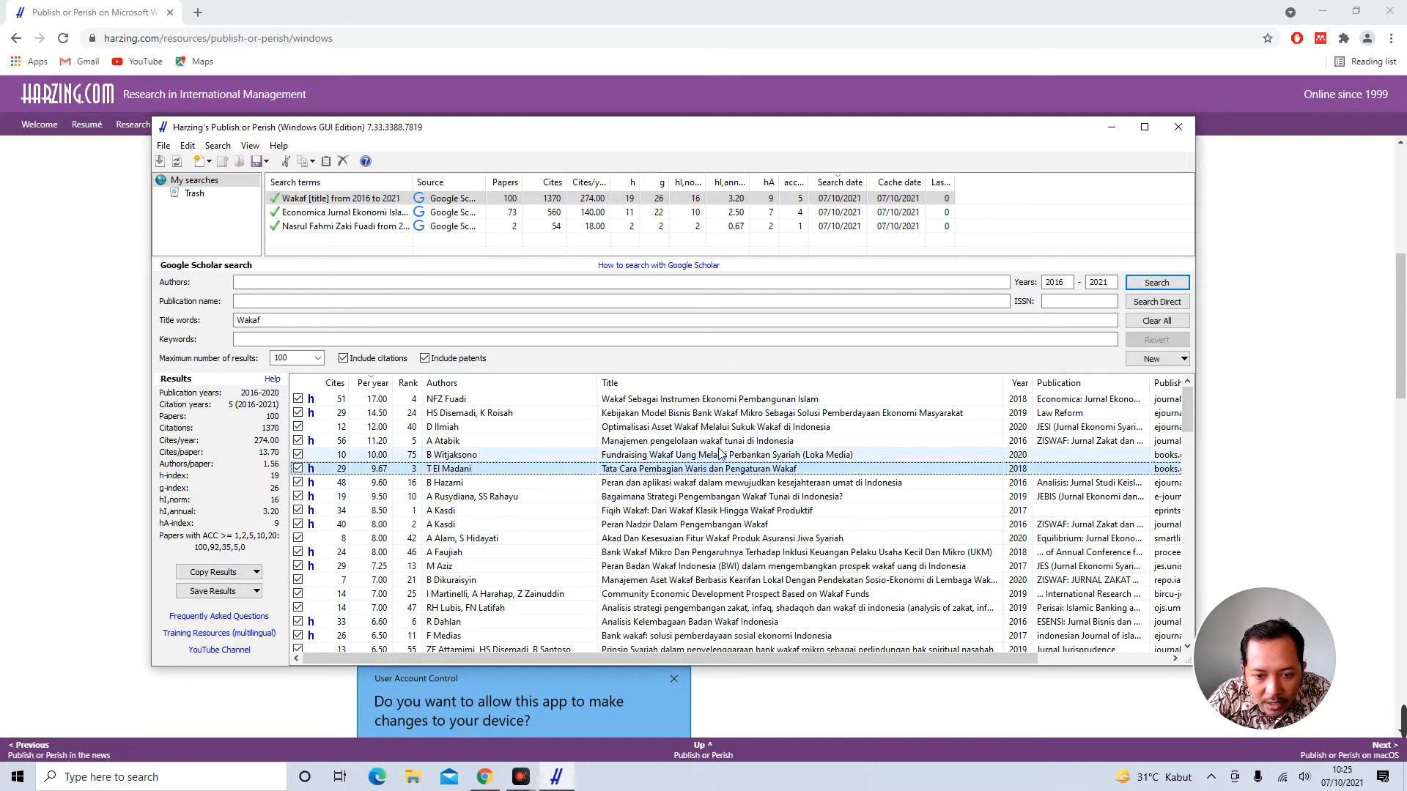
scroll(719, 454, "down", 3)
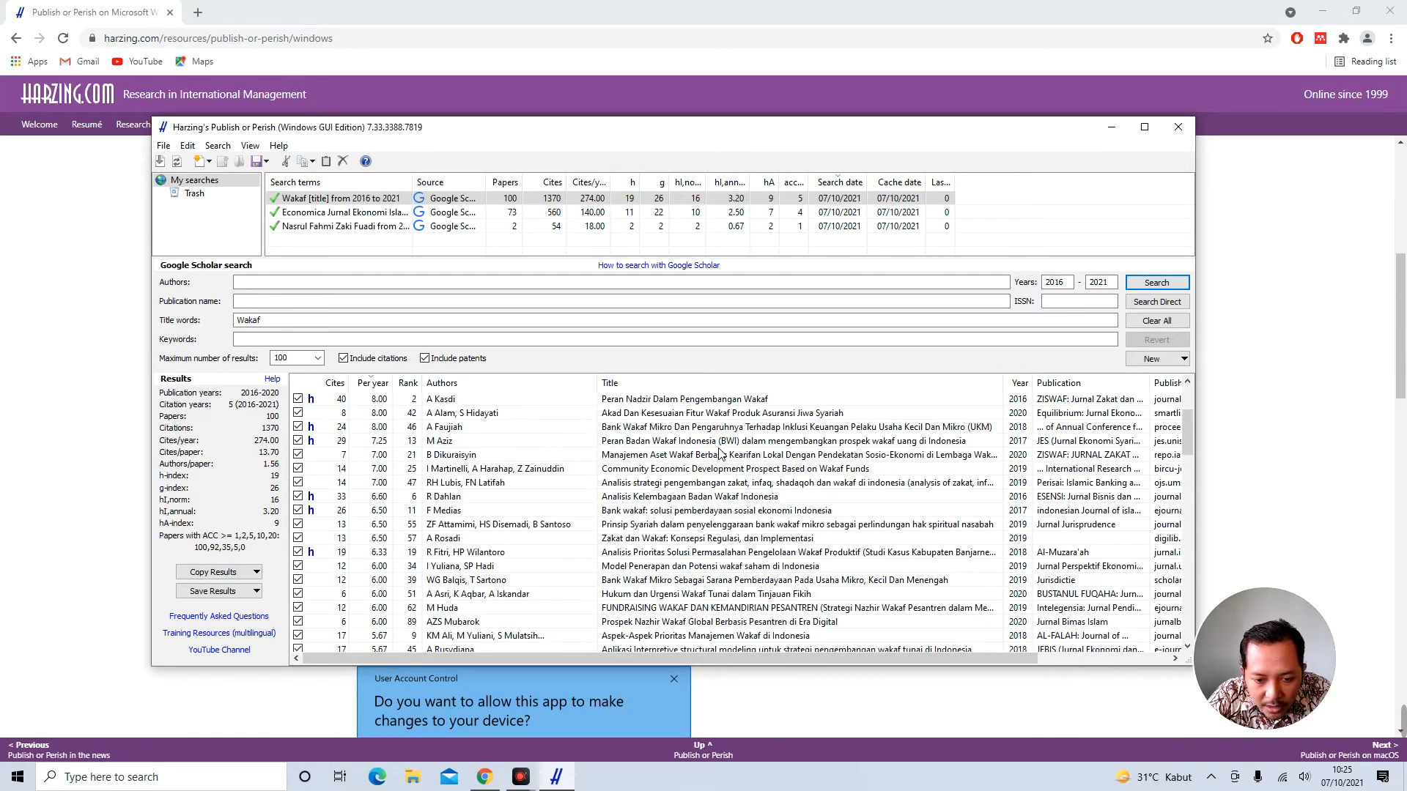
scroll(716, 511, "down", 3)
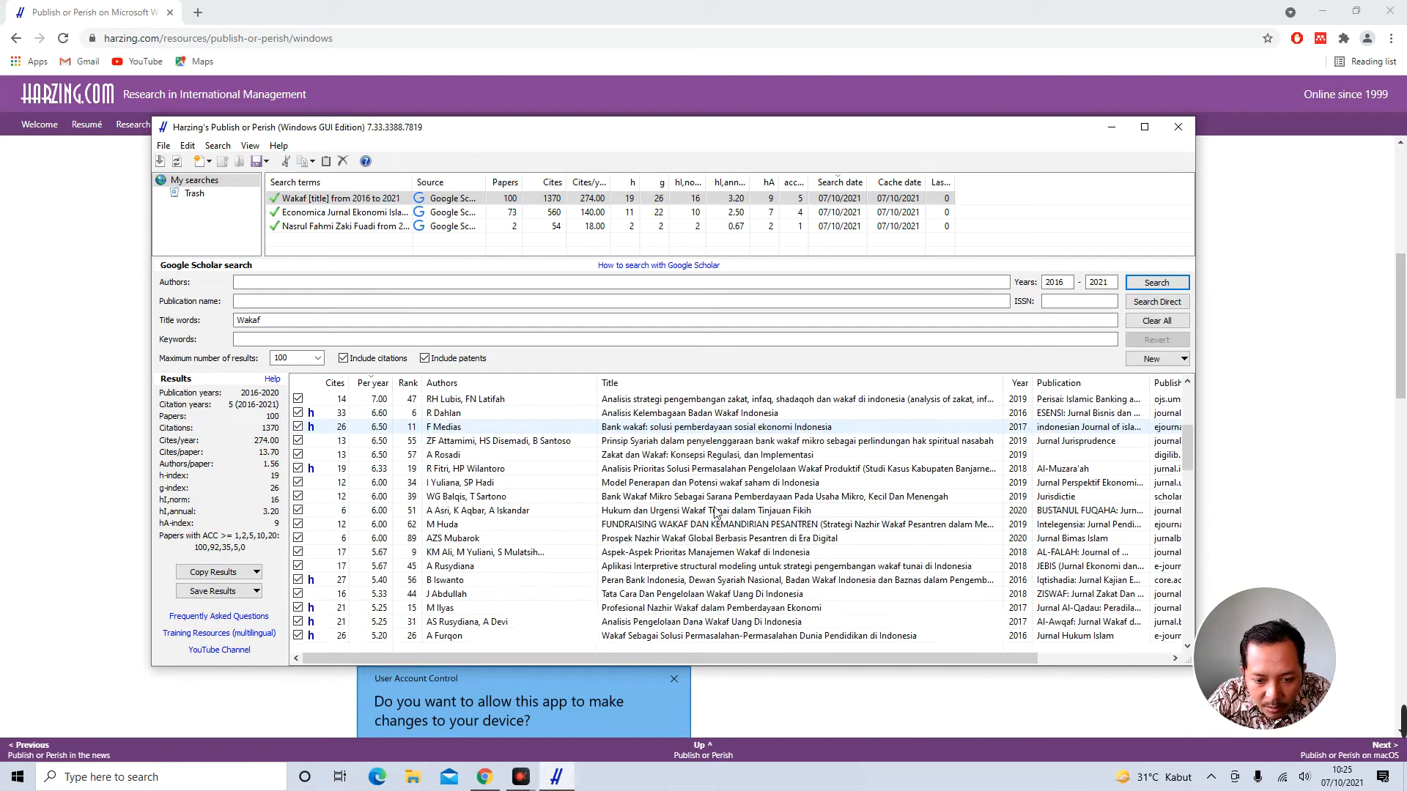
scroll(716, 511, "up", 6)
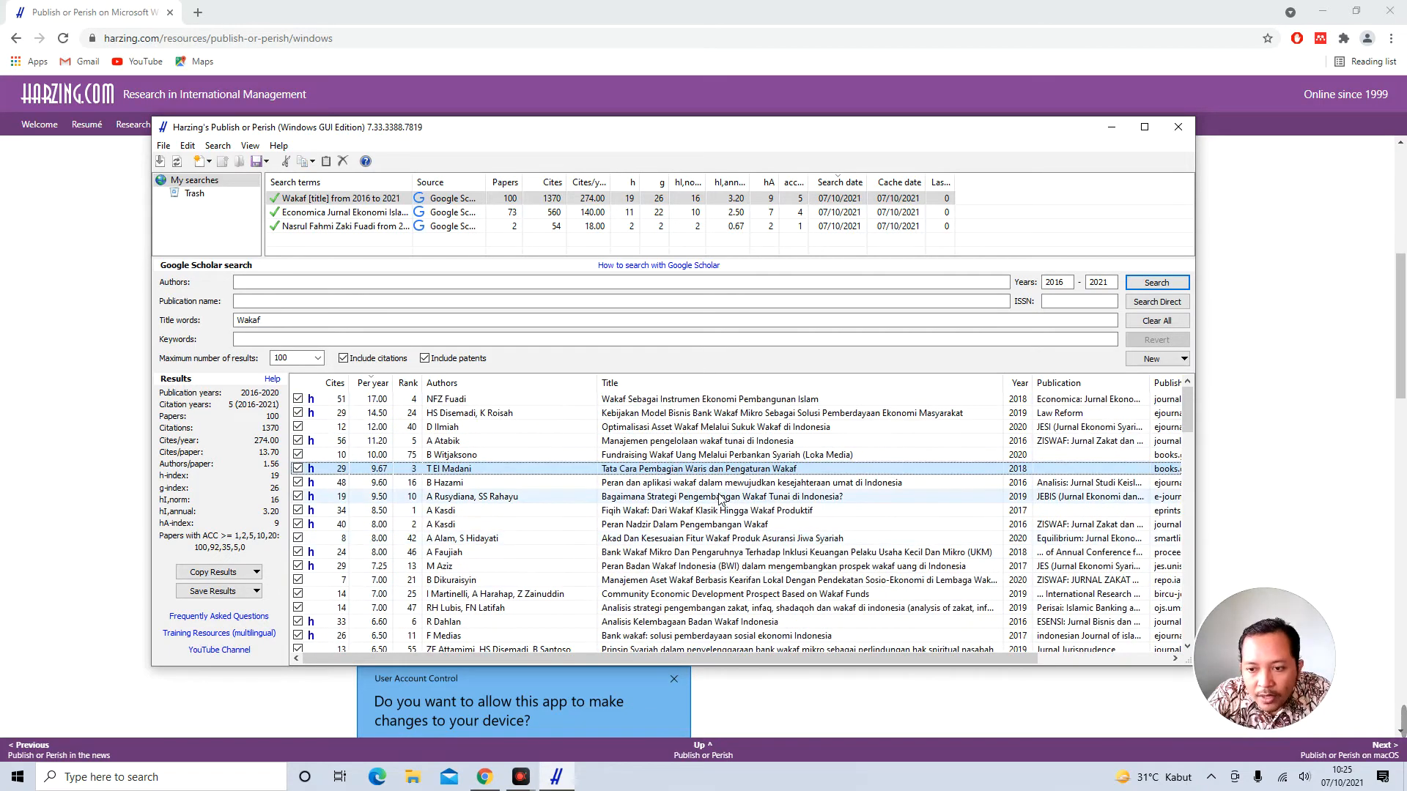
Sort the Wakaf results by publication year, newest first, and scroll through them
left_click(1024, 386)
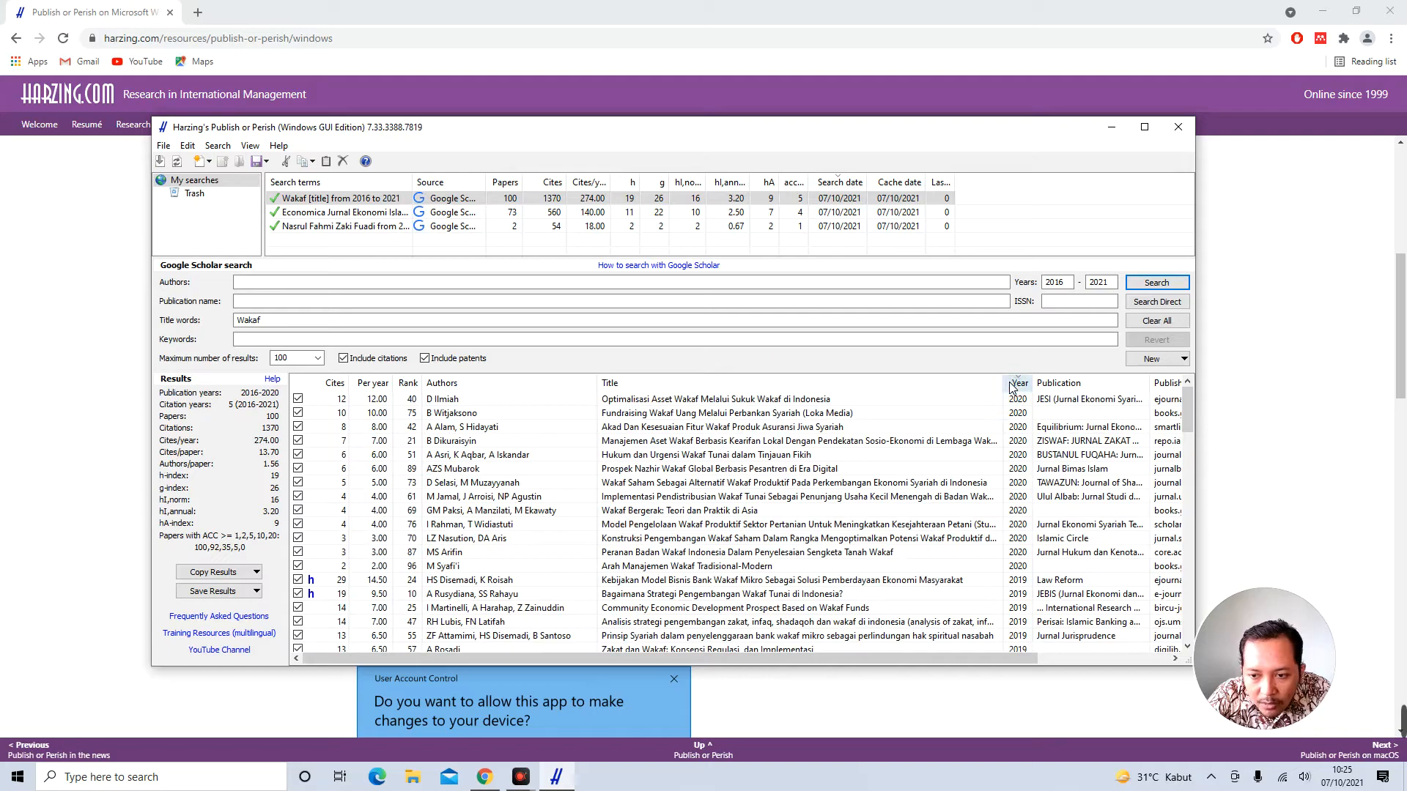
scroll(1020, 414, "down", 10)
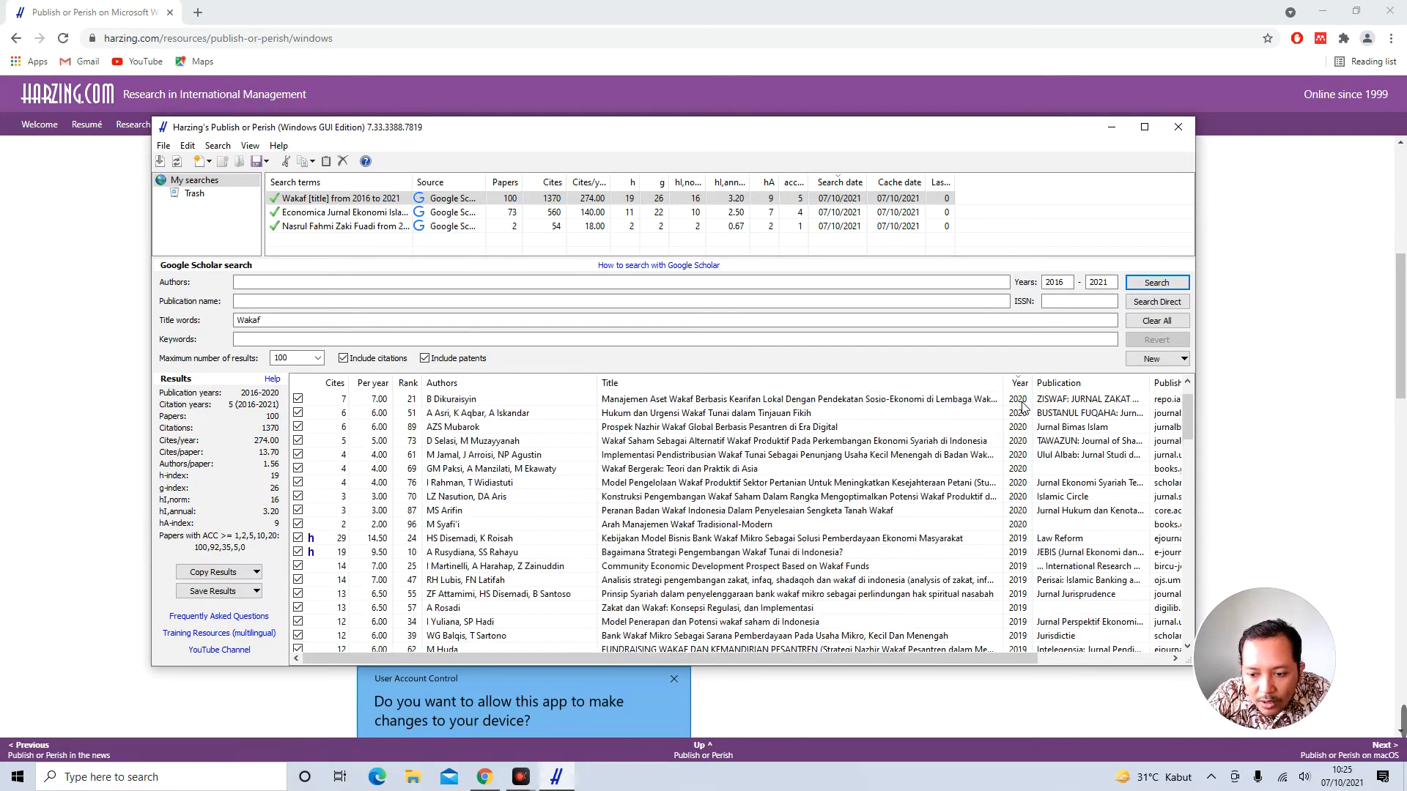
scroll(1023, 407, "down", 2)
scroll(1023, 407, "up", 11)
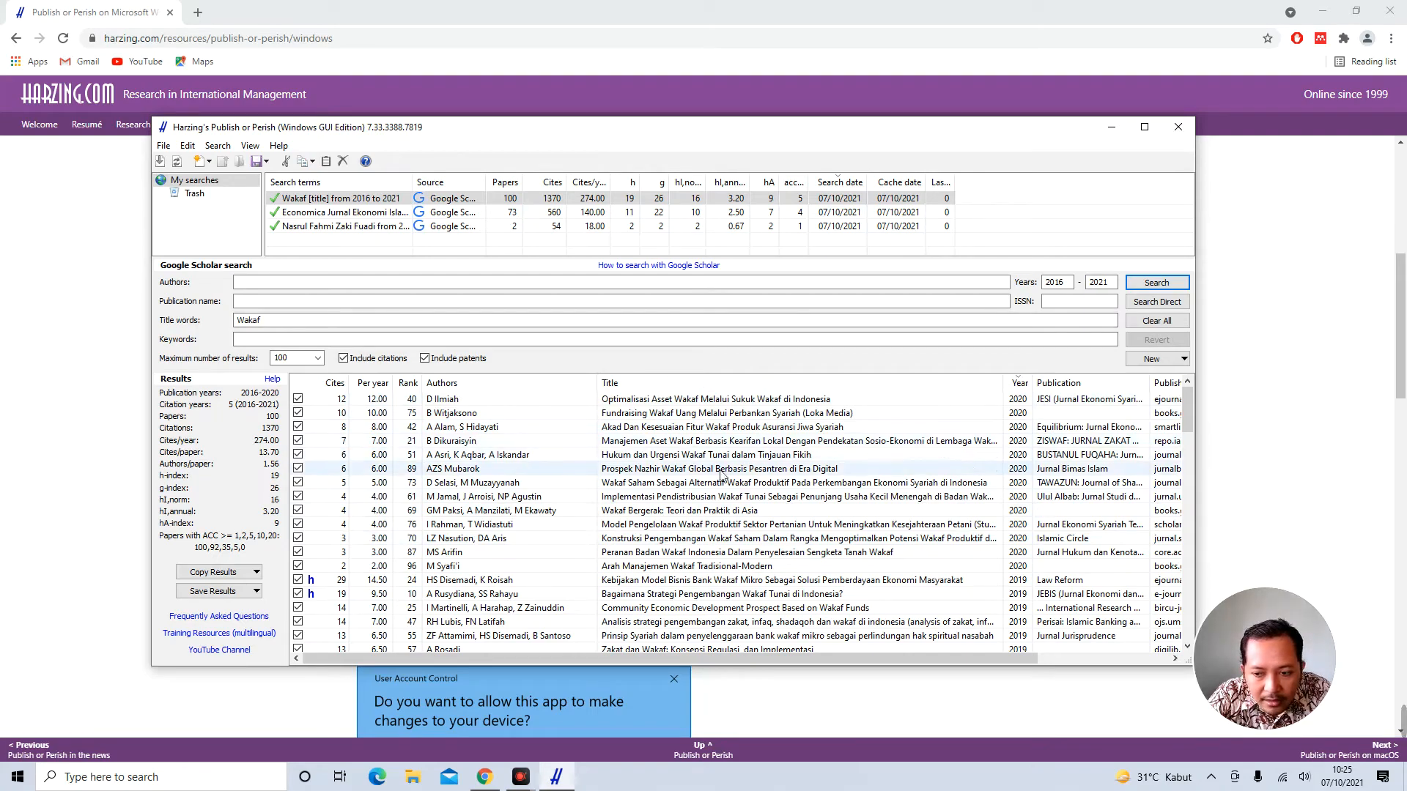
scroll(971, 478, "down", 10)
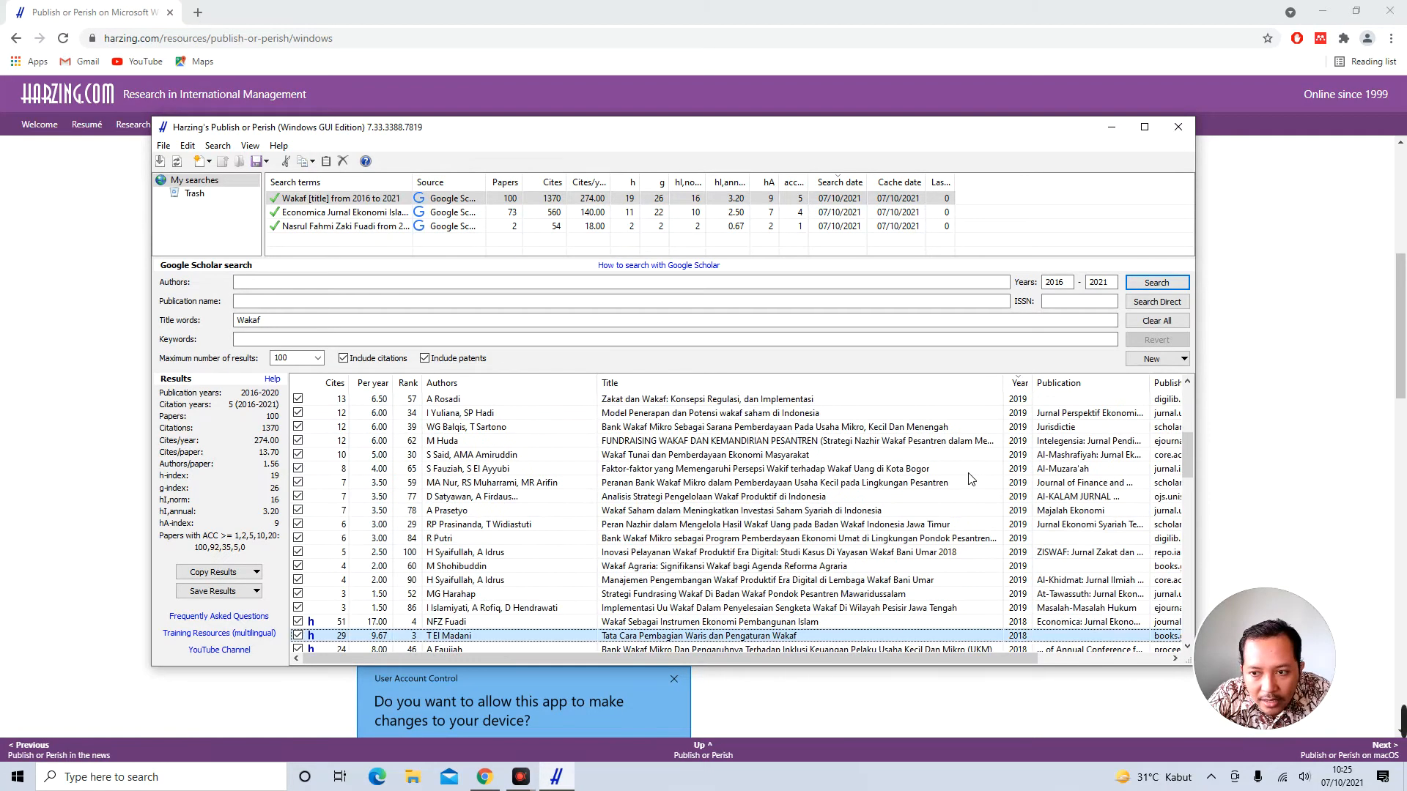
scroll(971, 478, "down", 12)
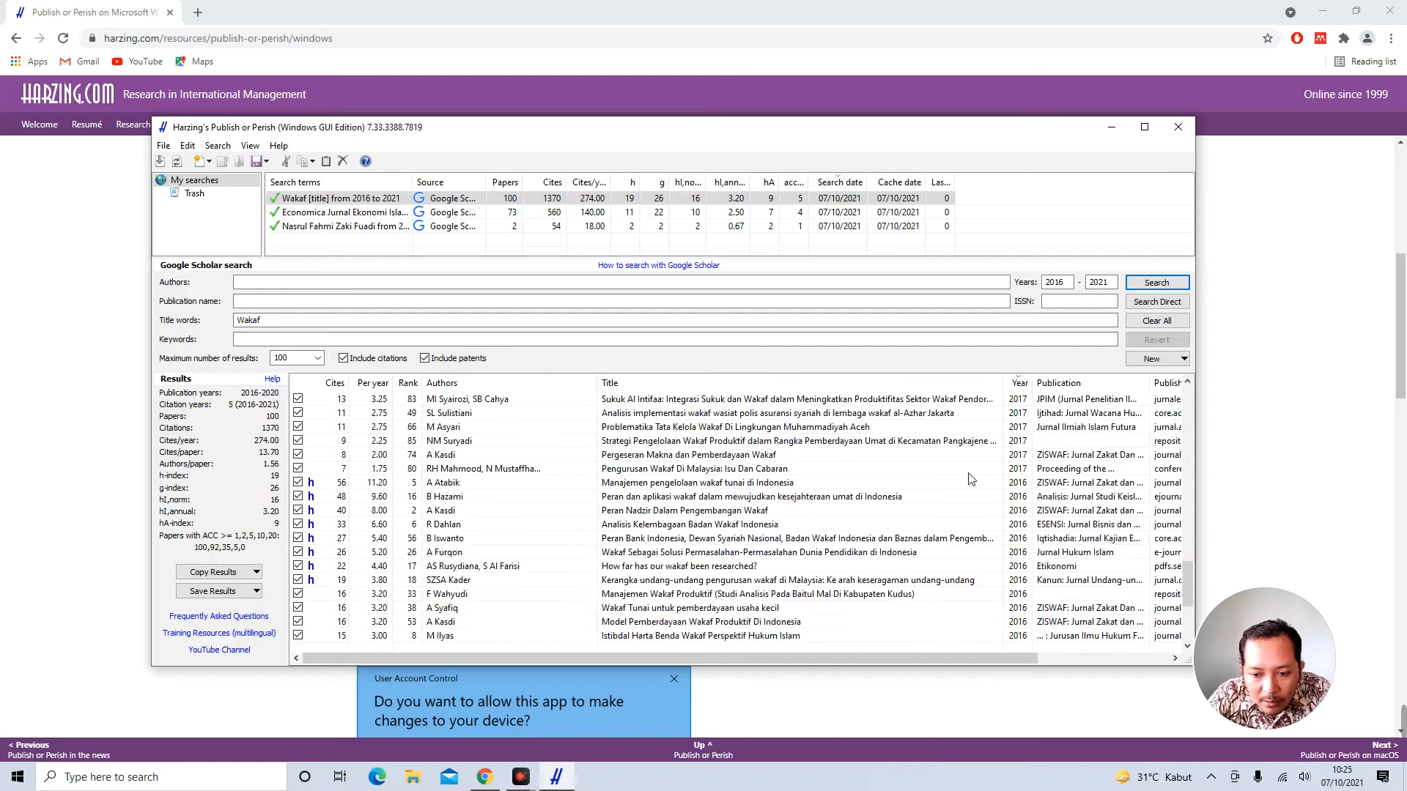
scroll(971, 478, "up", 20)
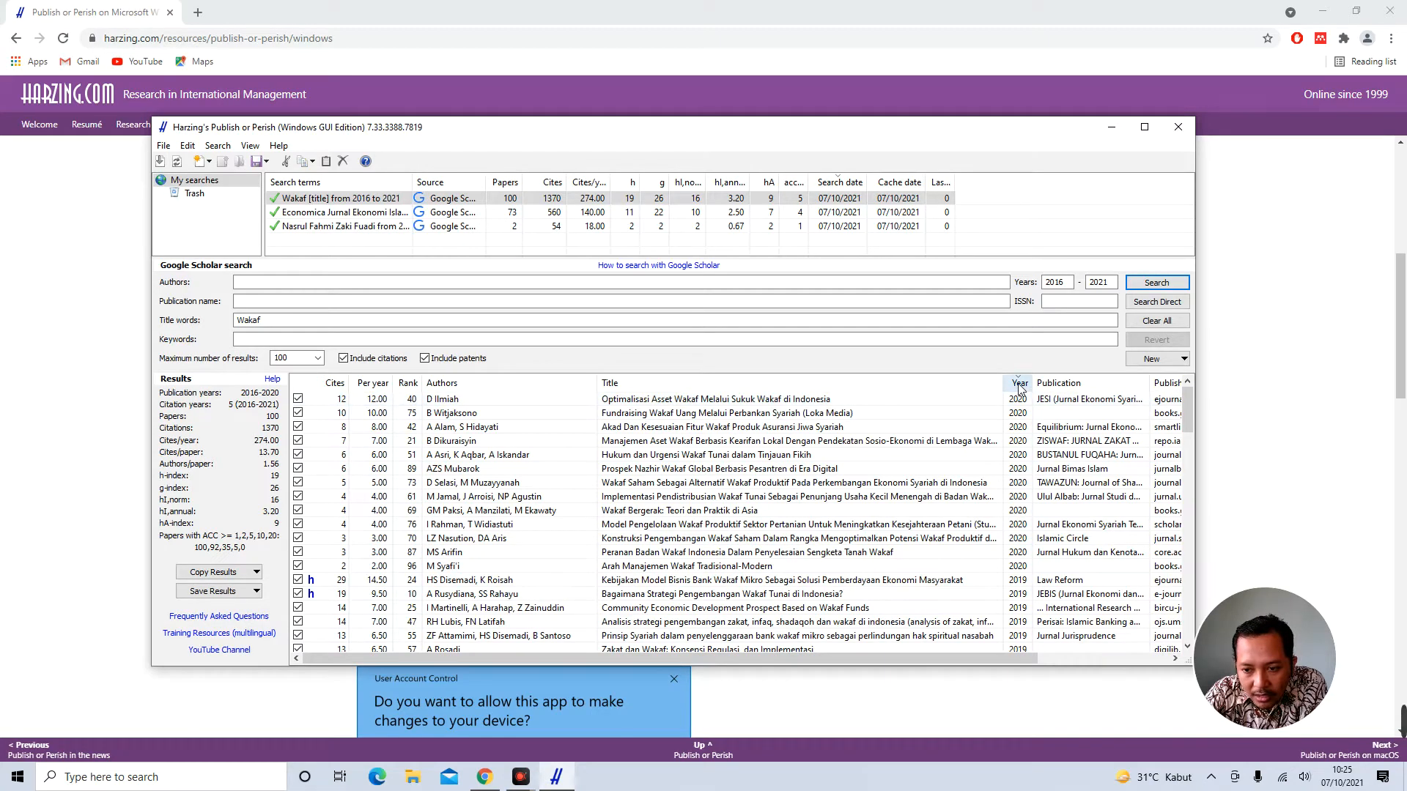
scroll(1017, 531, "down", 3)
scroll(1016, 531, "down", 20)
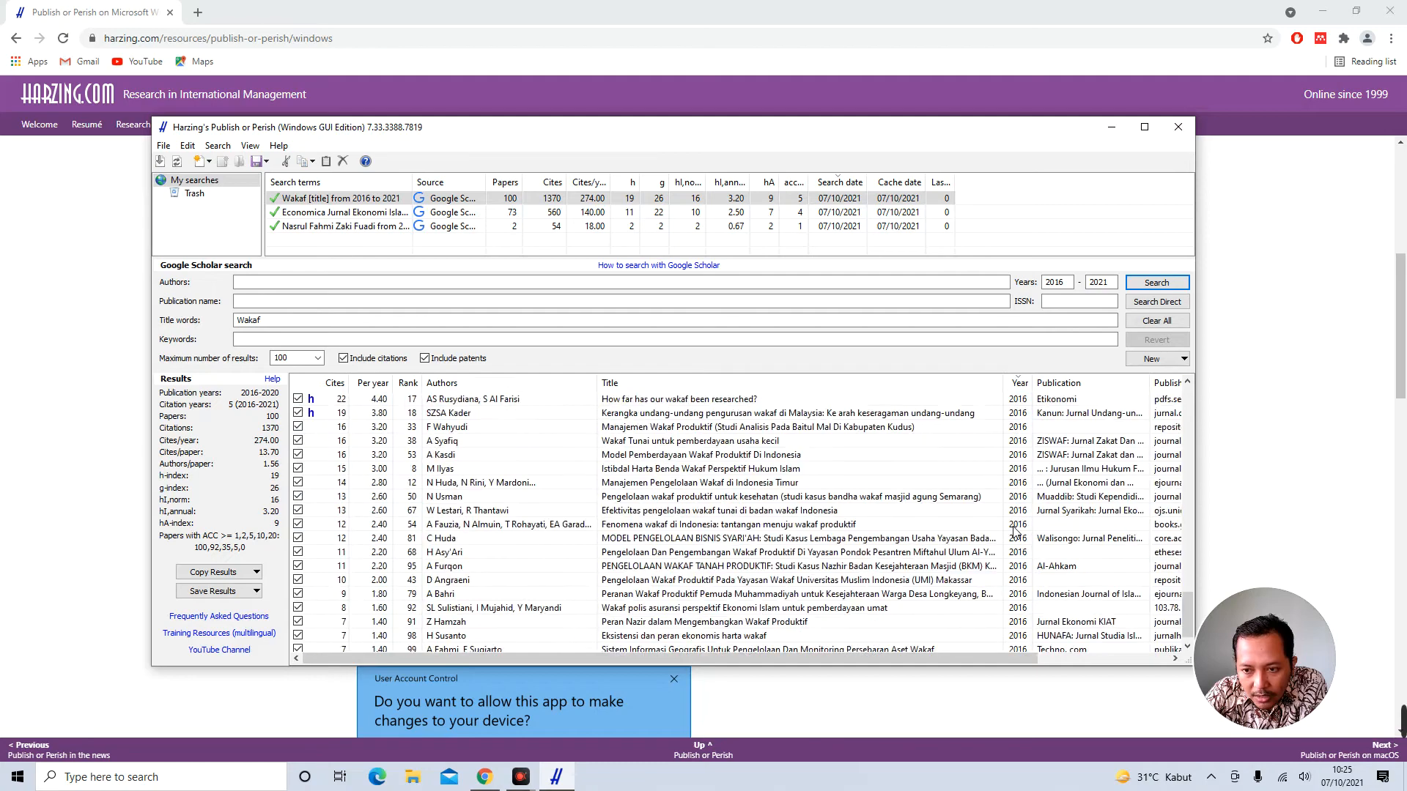
scroll(1016, 531, "up", 20)
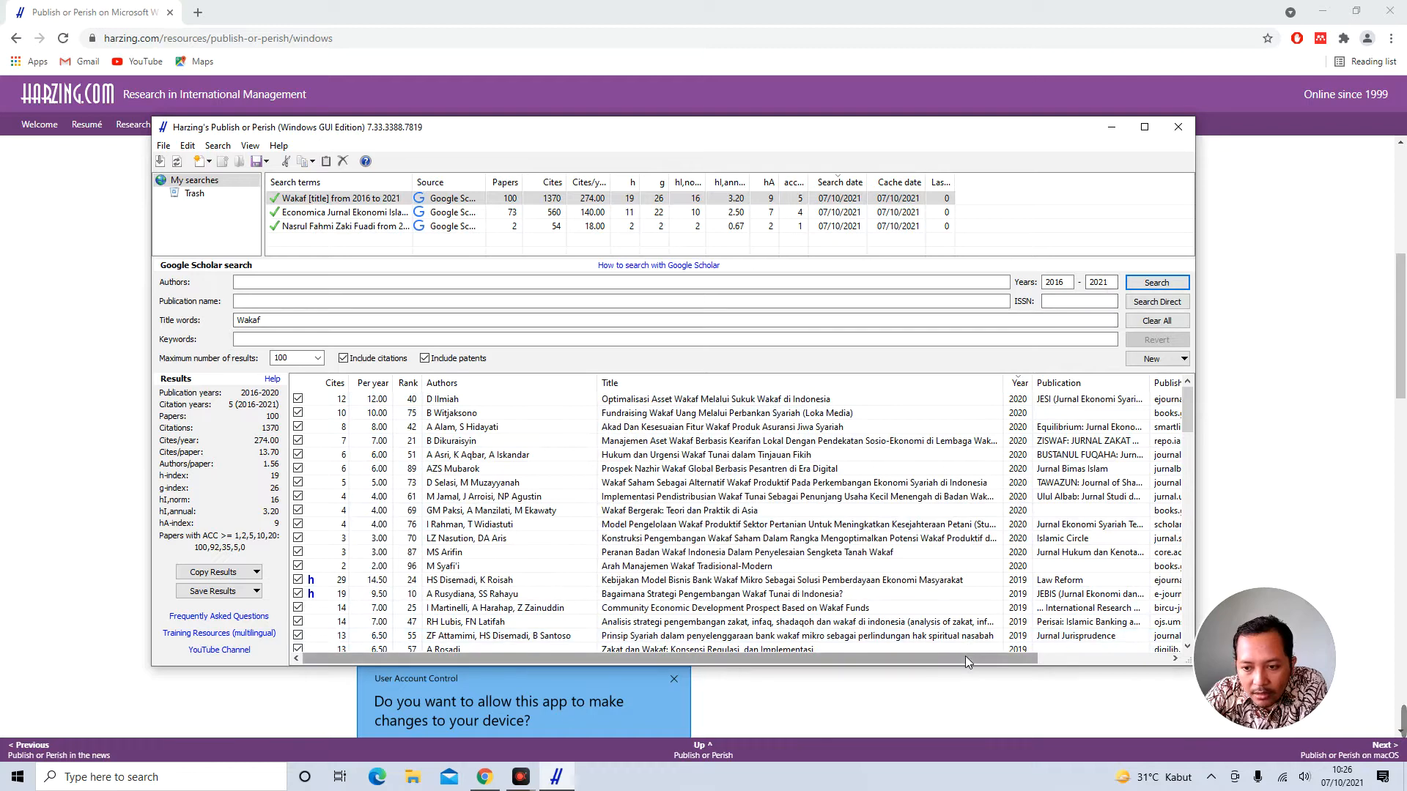
Sort by publication name in reverse order and widen the Publication column
left_click(1063, 383)
left_click(1074, 382)
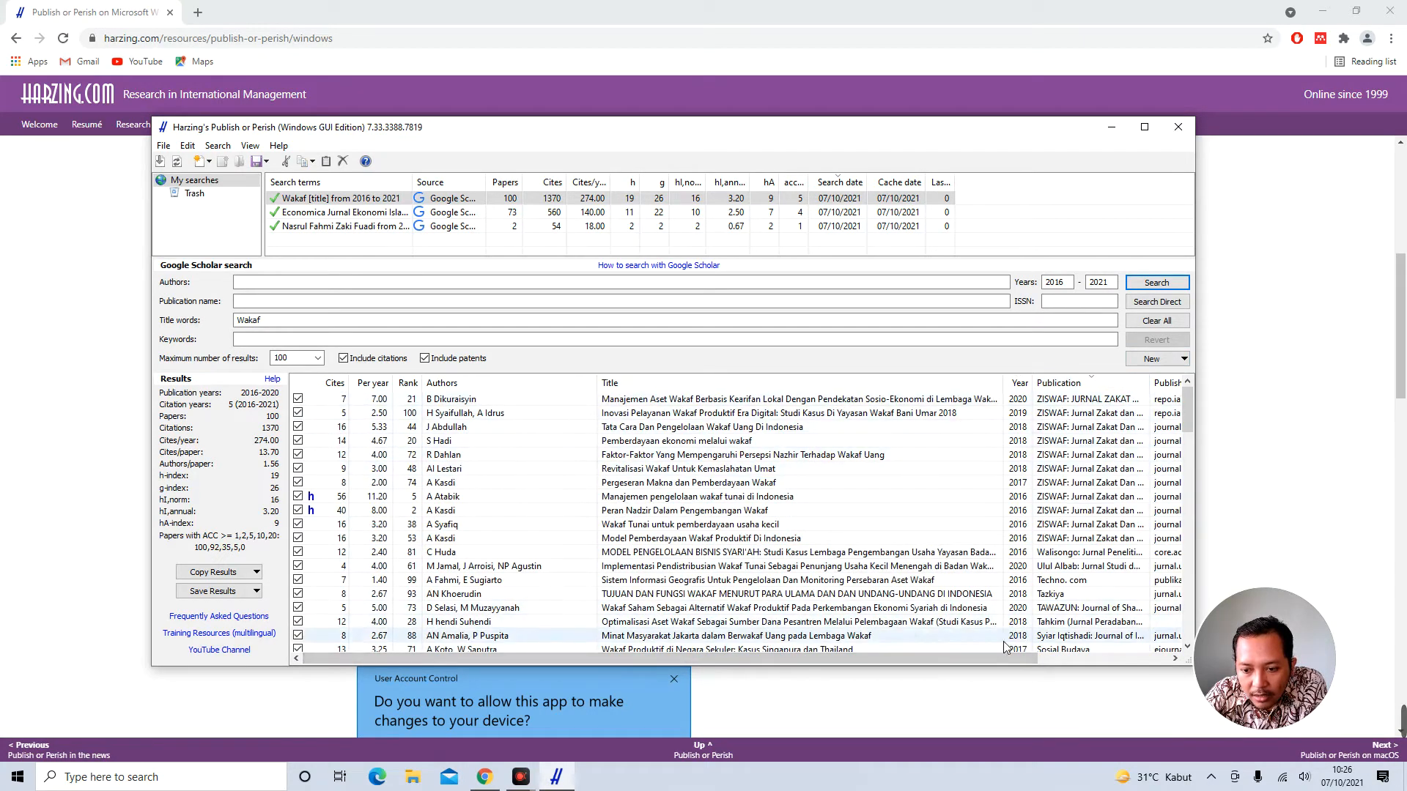
left_click_drag(992, 662, 1090, 658)
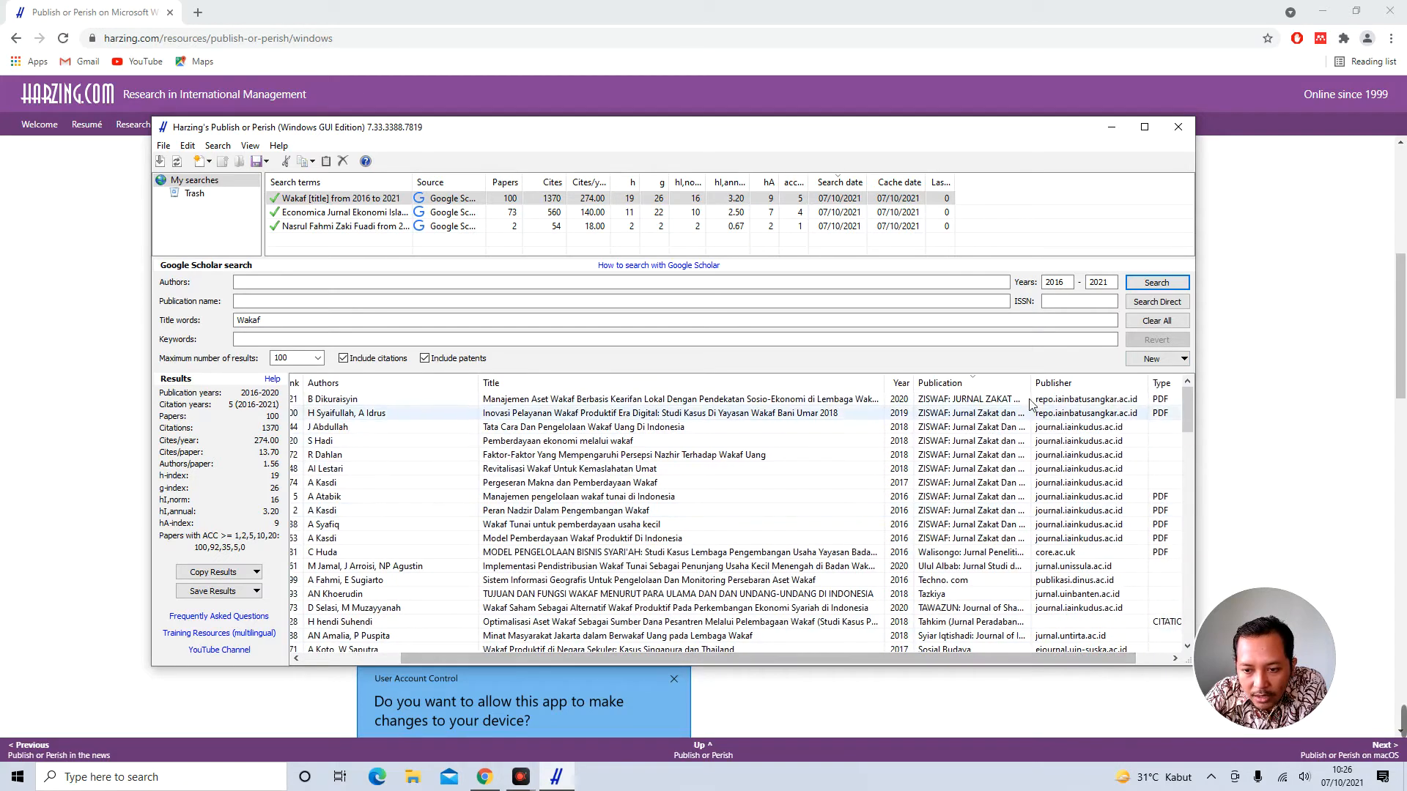
left_click_drag(1040, 390, 1108, 388)
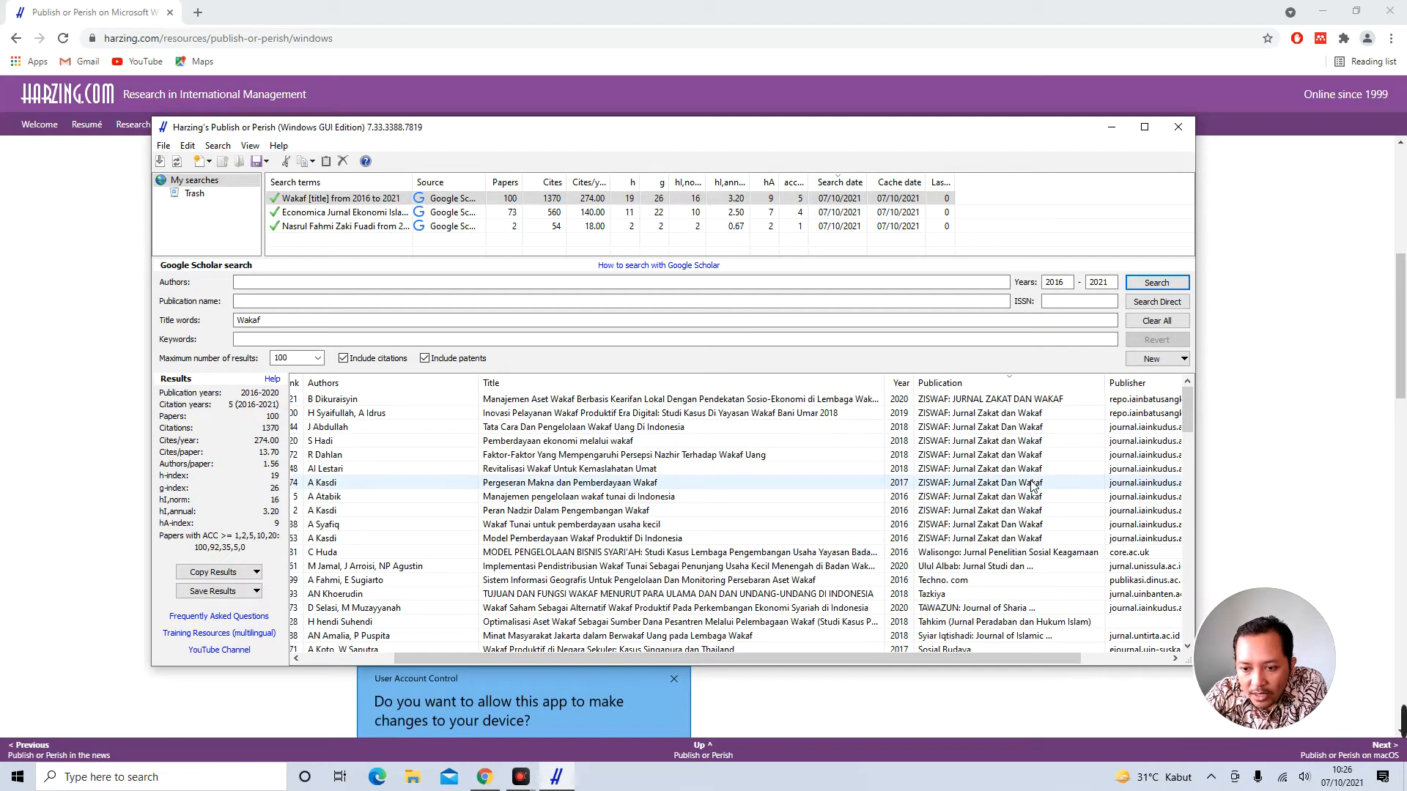
scroll(1075, 486, "down", 1)
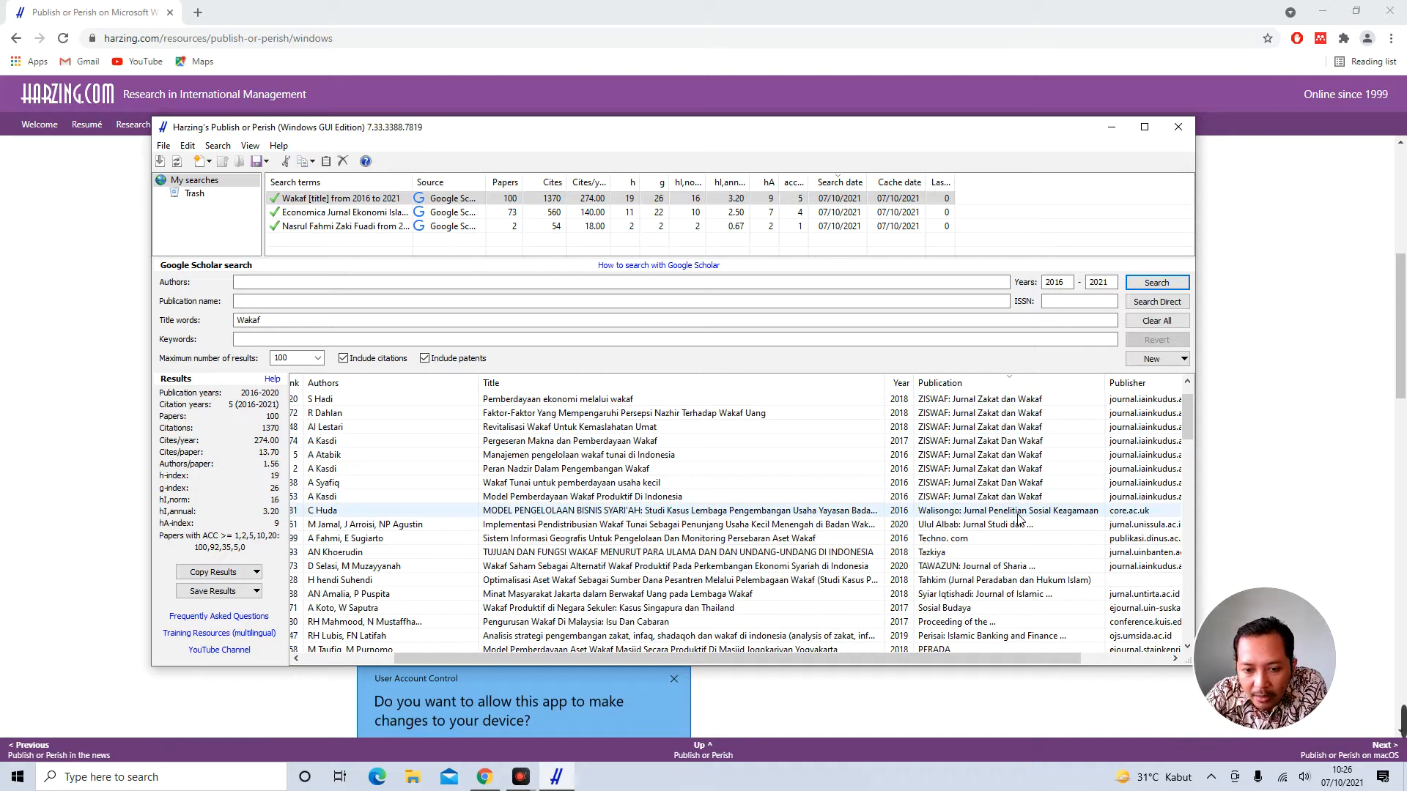
scroll(1019, 519, "down", 1)
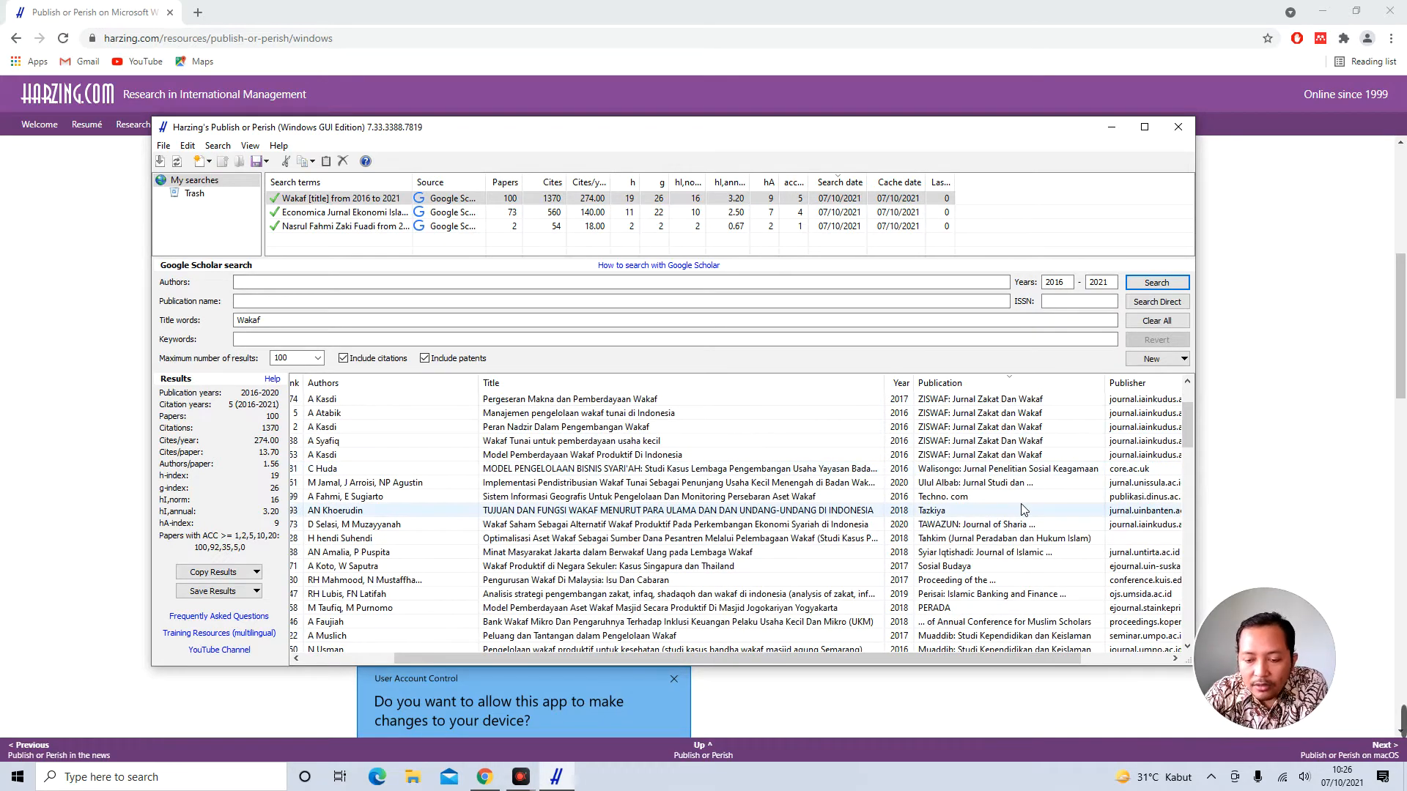
scroll(1024, 508, "down", 1)
Inspect the 2020 Wakaf Saham and 2016 Walisongo papers, then re-sort by citations per year
left_click(1008, 484)
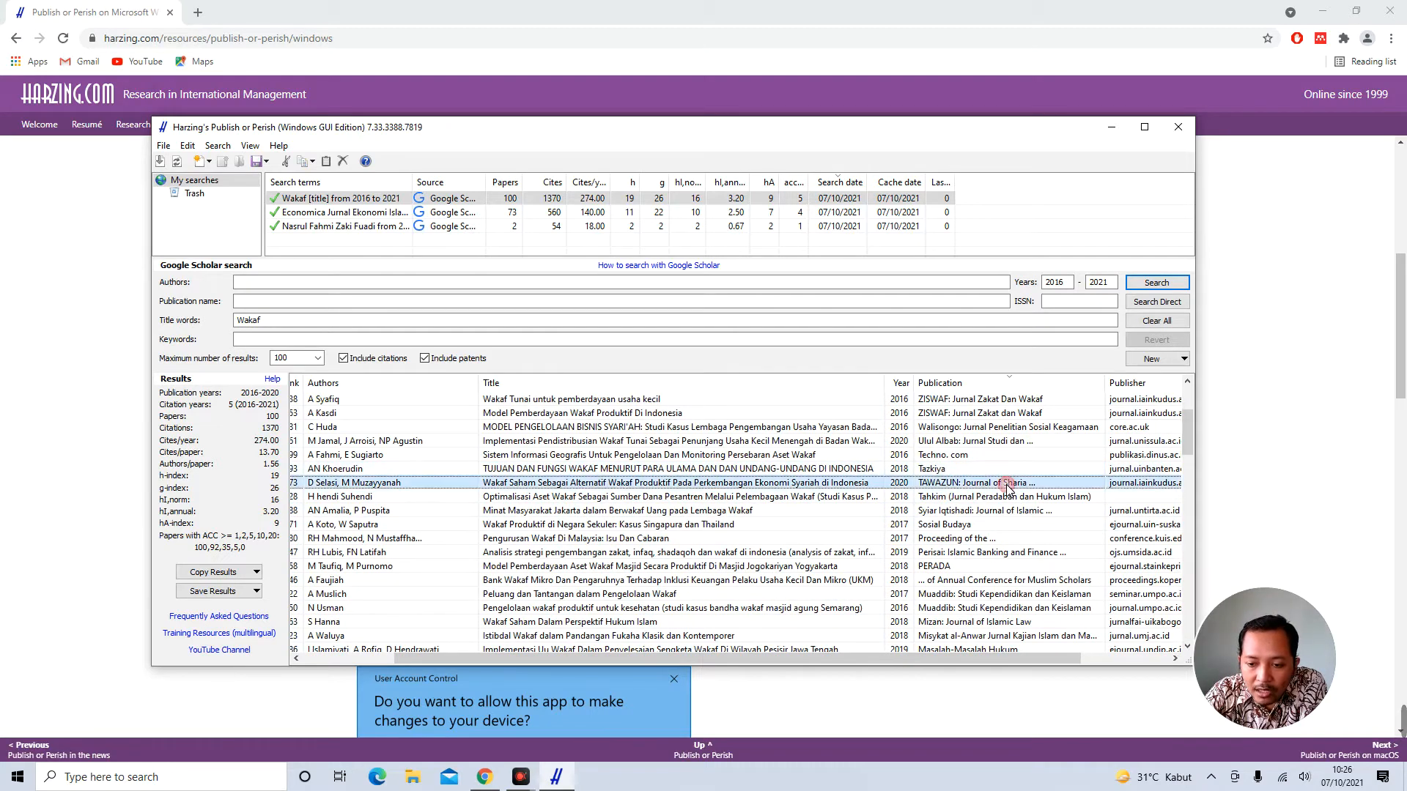
left_click(980, 431)
scroll(968, 555, "down", 5)
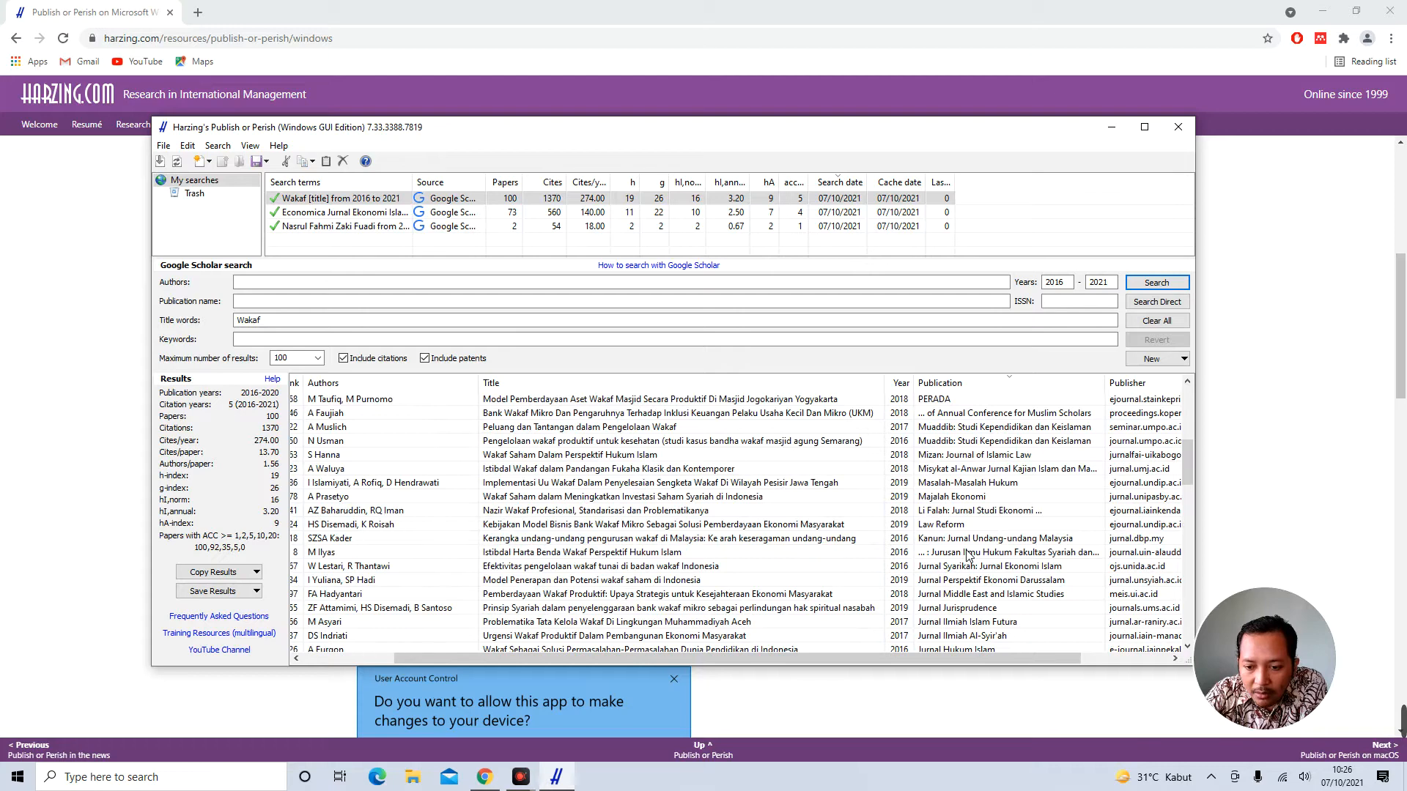
scroll(967, 556, "down", 1)
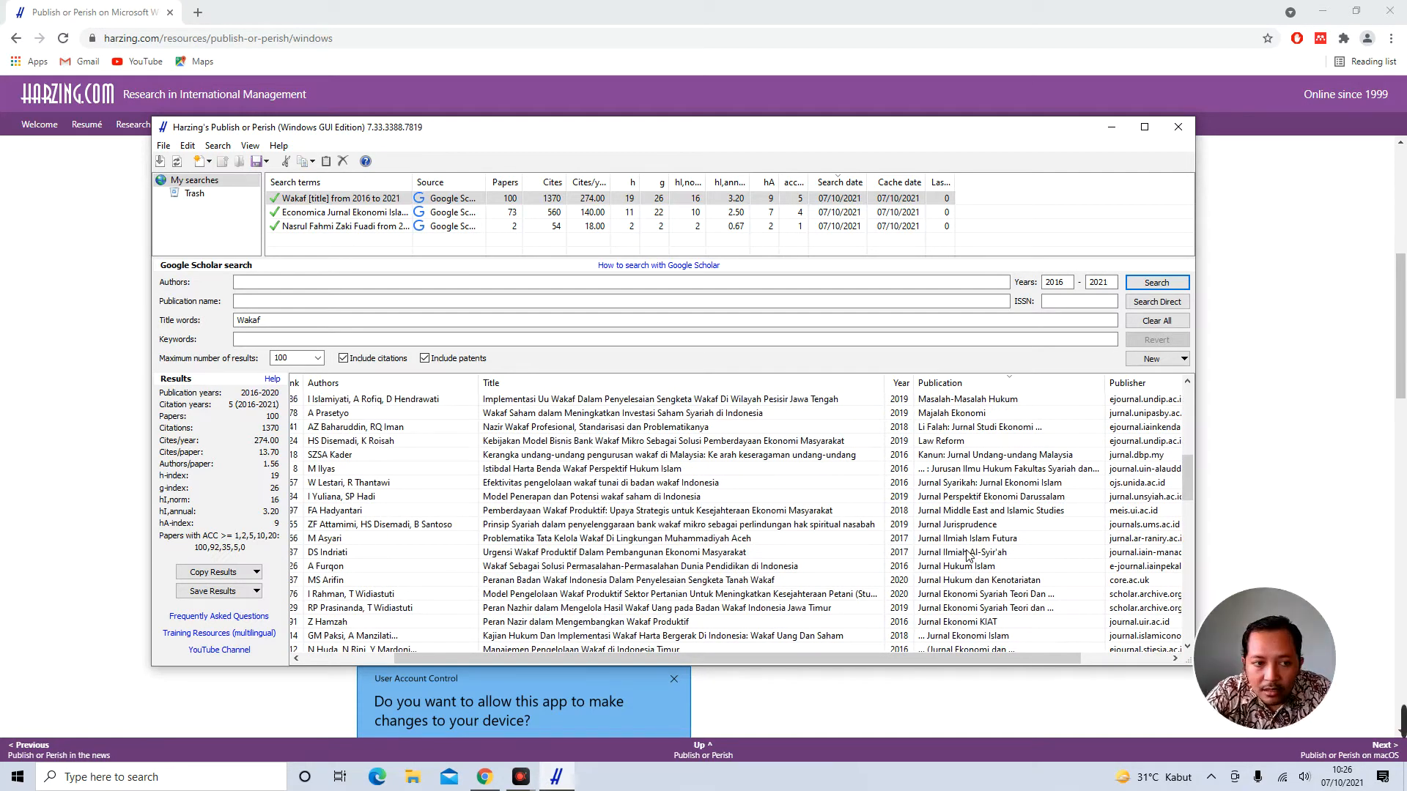
scroll(968, 555, "up", 8)
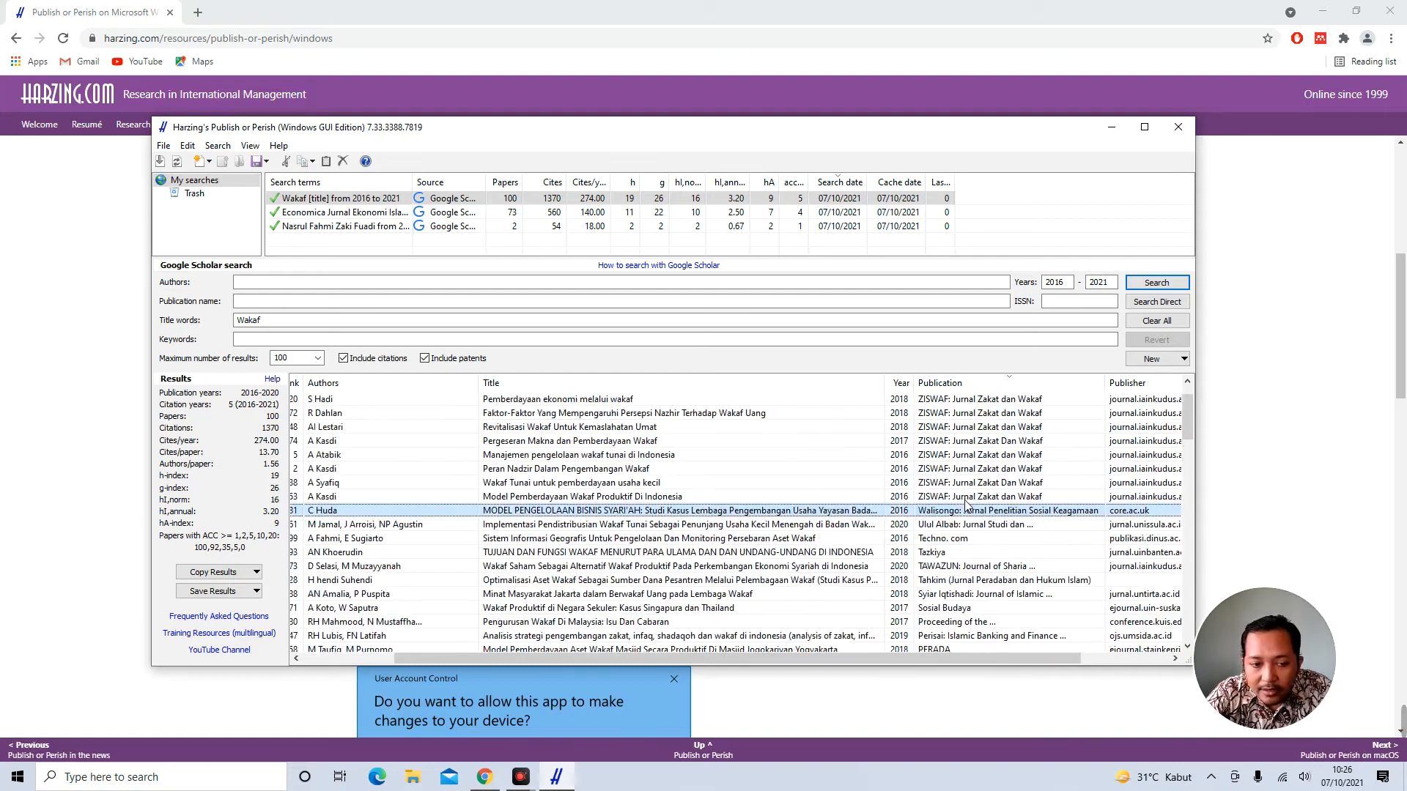
left_click_drag(977, 654, 821, 658)
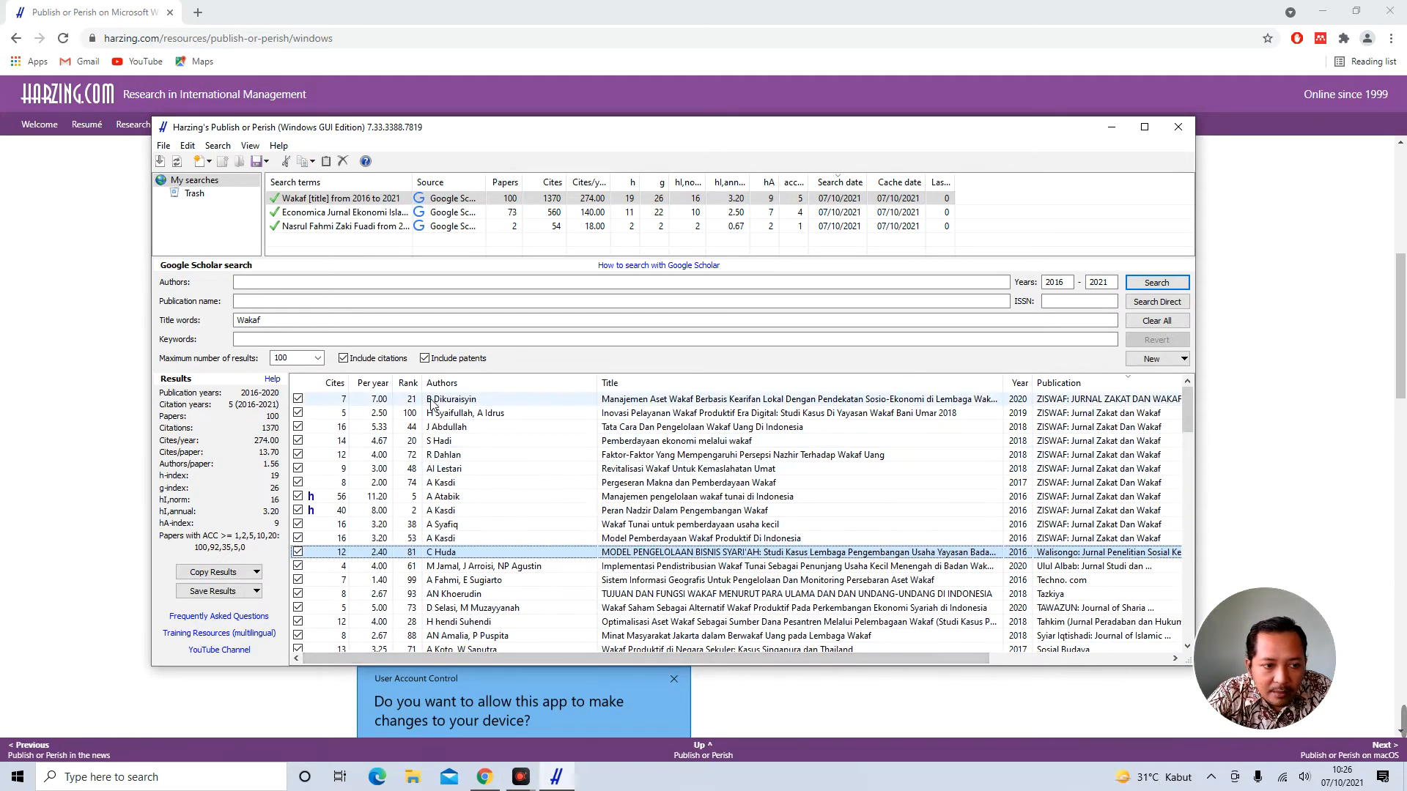
left_click(373, 382)
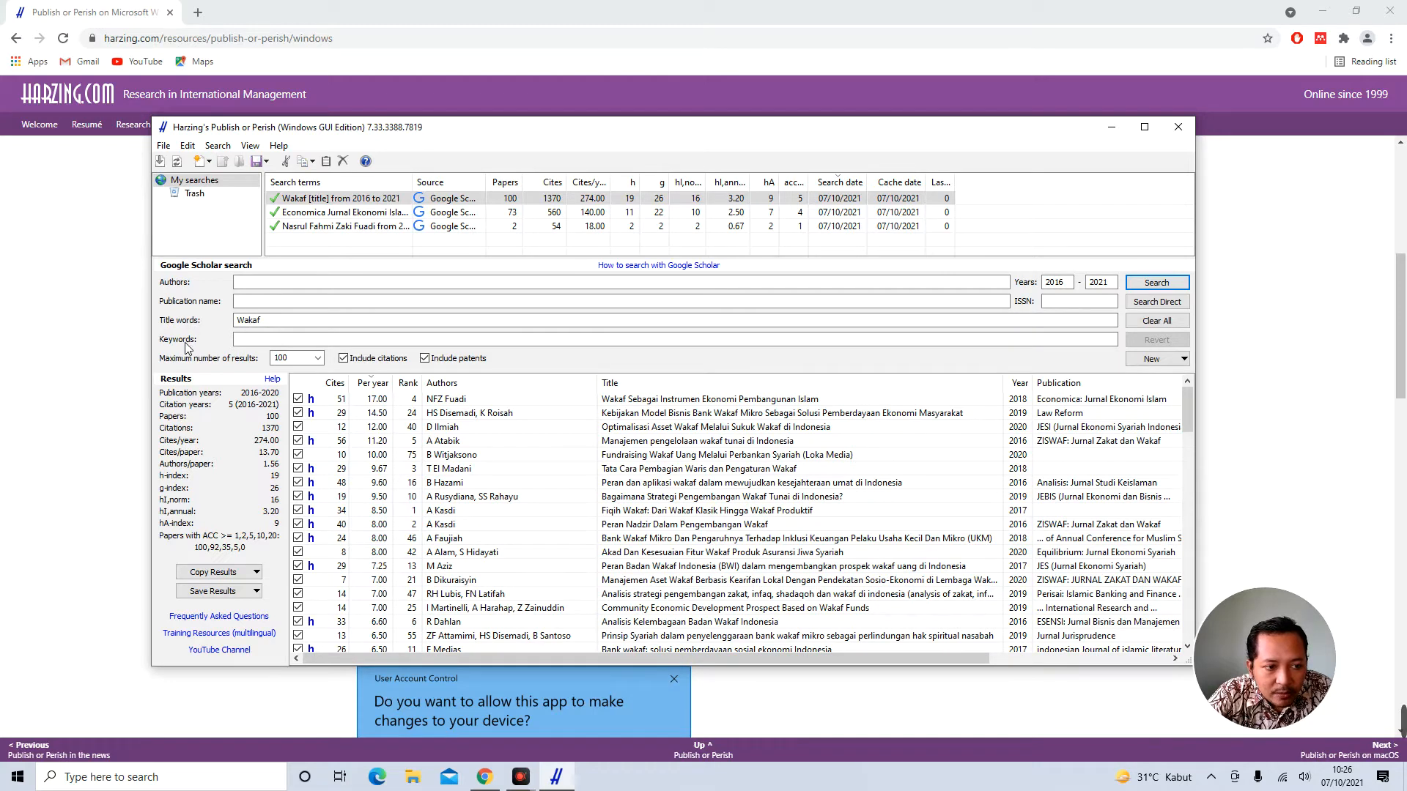
Search Google Scholar for keywords 'ekonomi islam', years 2016–2021, limited to 100 results
left_click(311, 244)
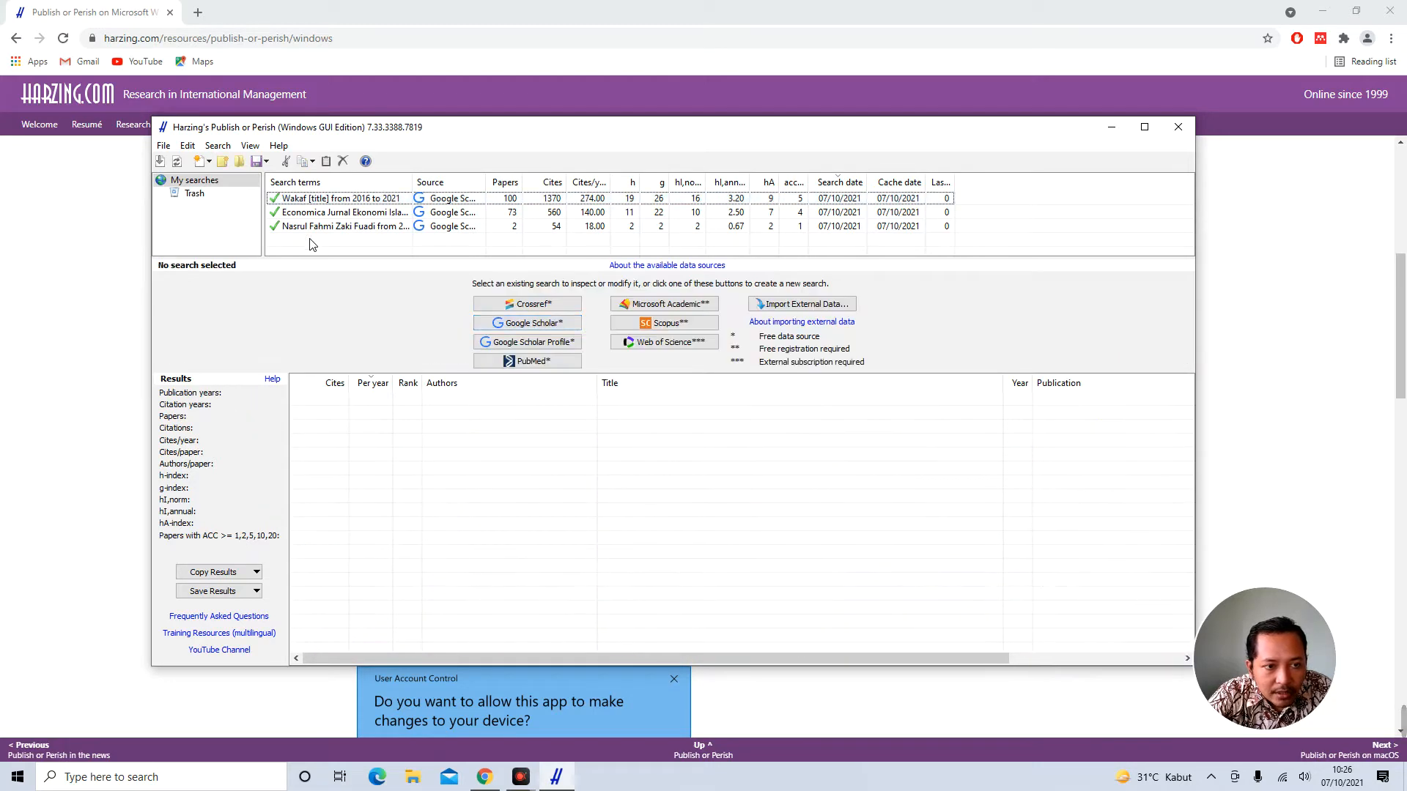
left_click(555, 325)
left_click(277, 341)
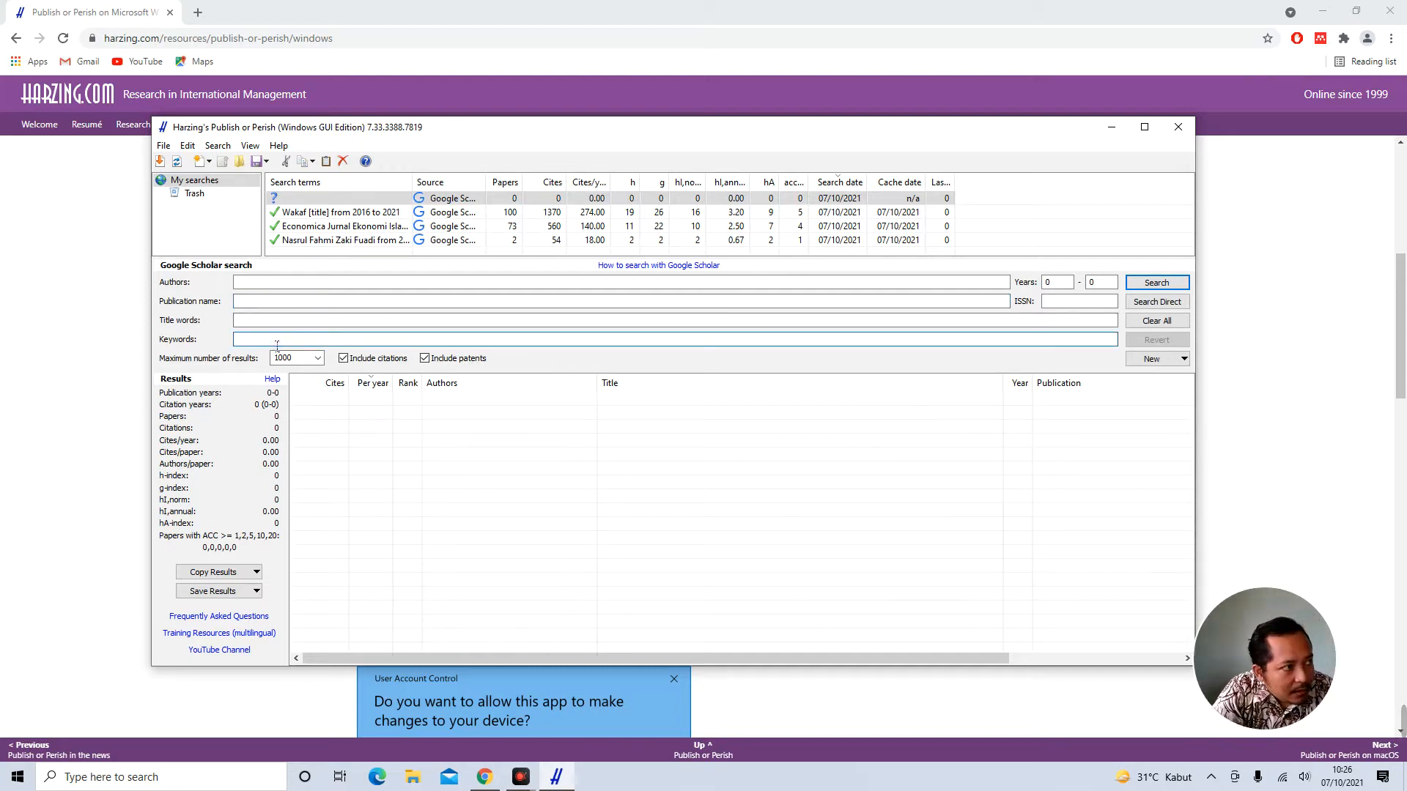
type("ekonomi islam")
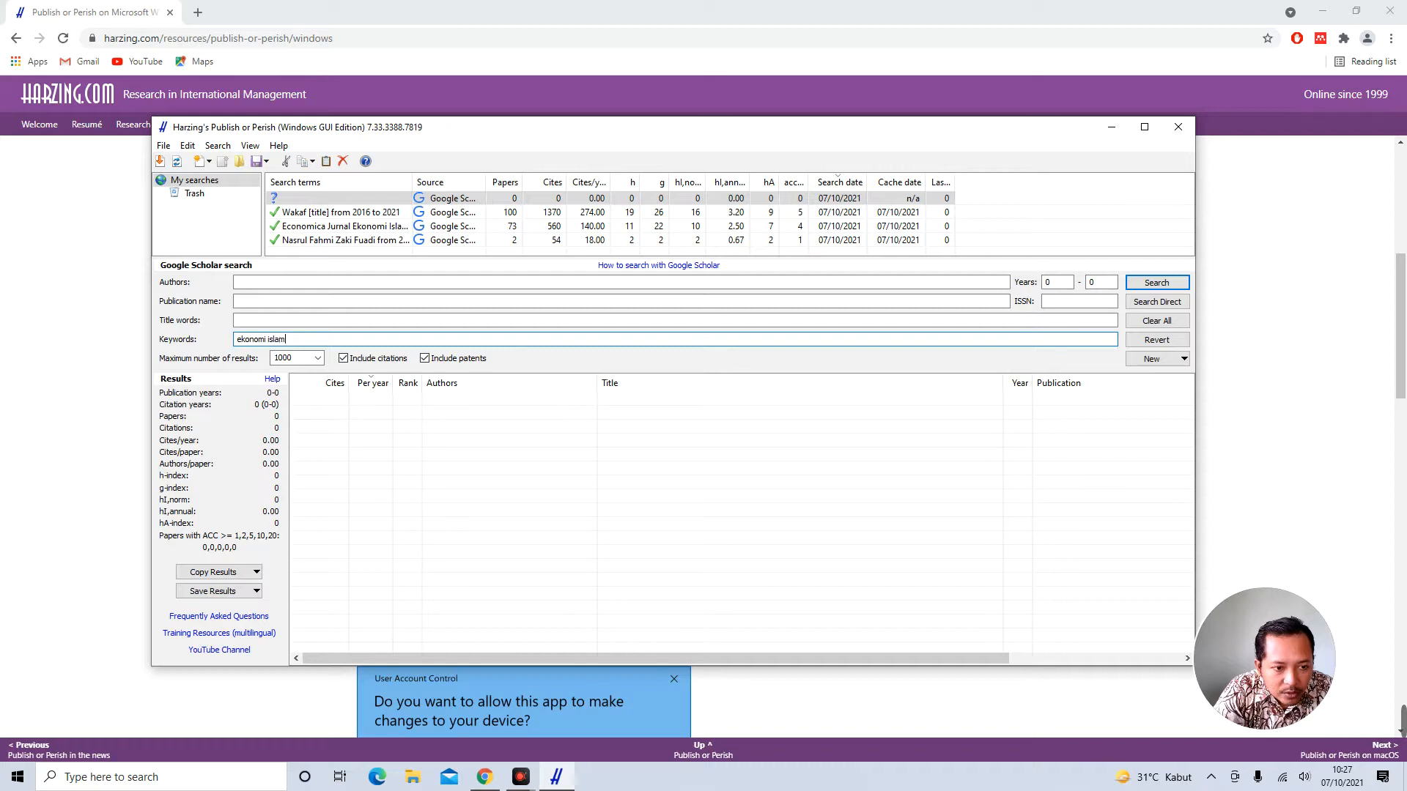
left_click(317, 359)
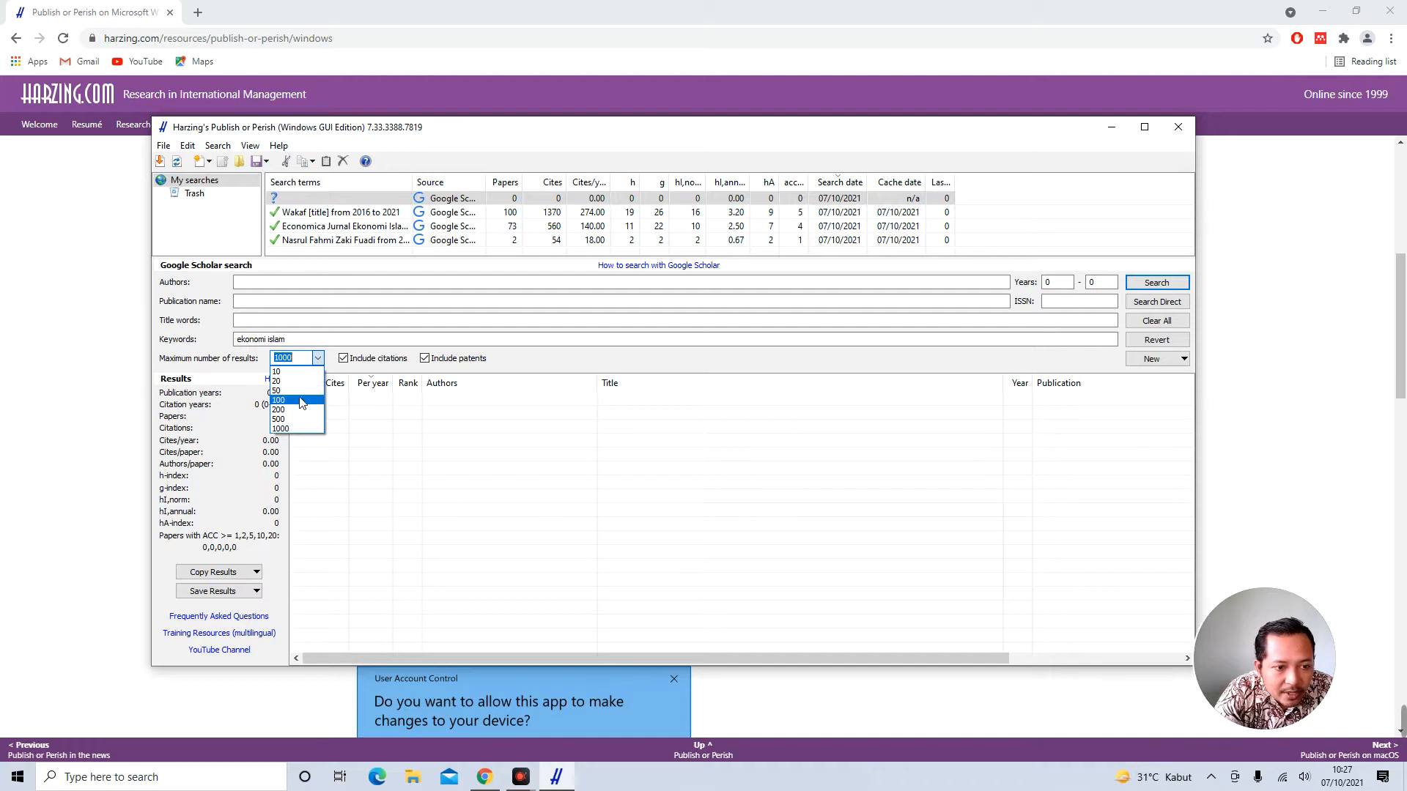
left_click(299, 402)
double_click(1053, 285)
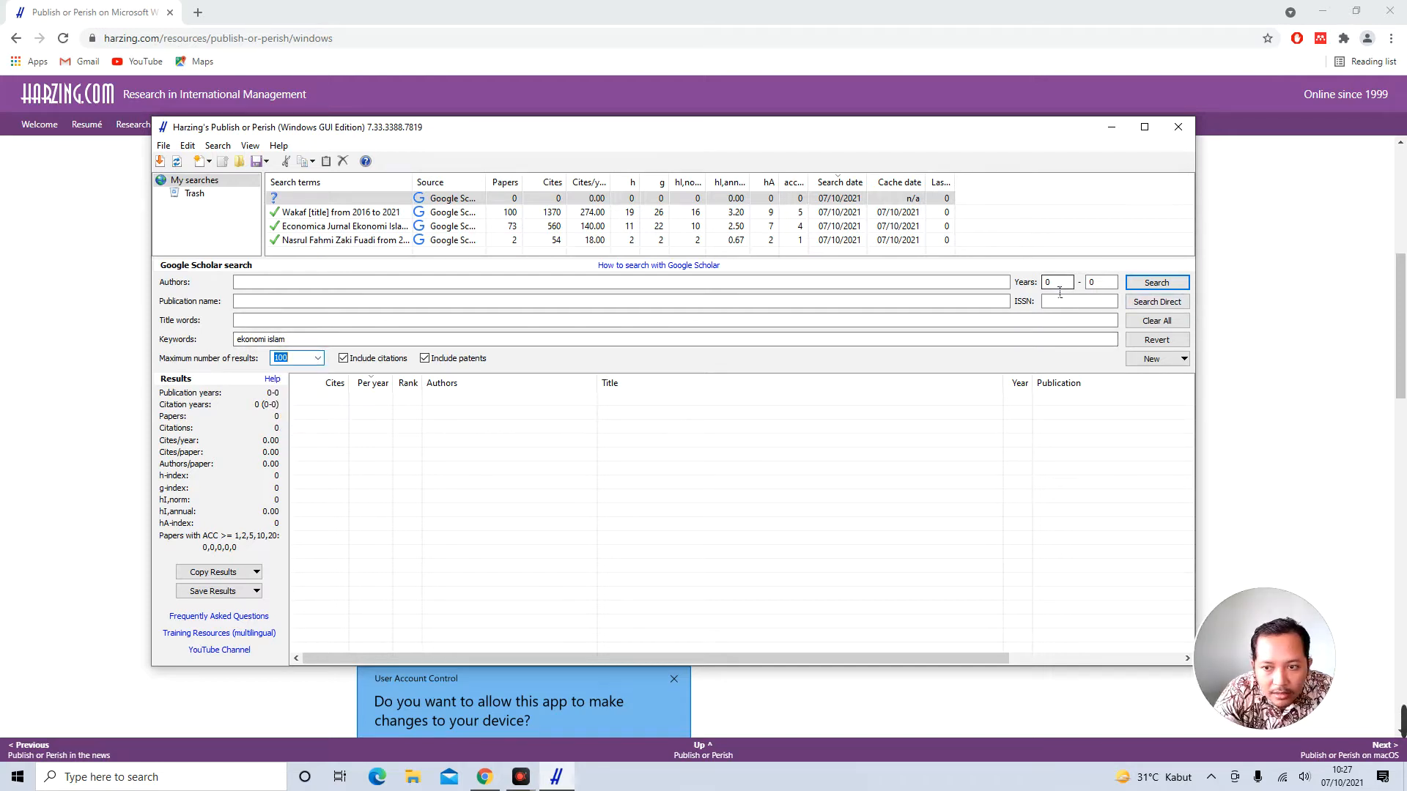
type("2016")
key("Tab")
type("2021")
left_click(1159, 288)
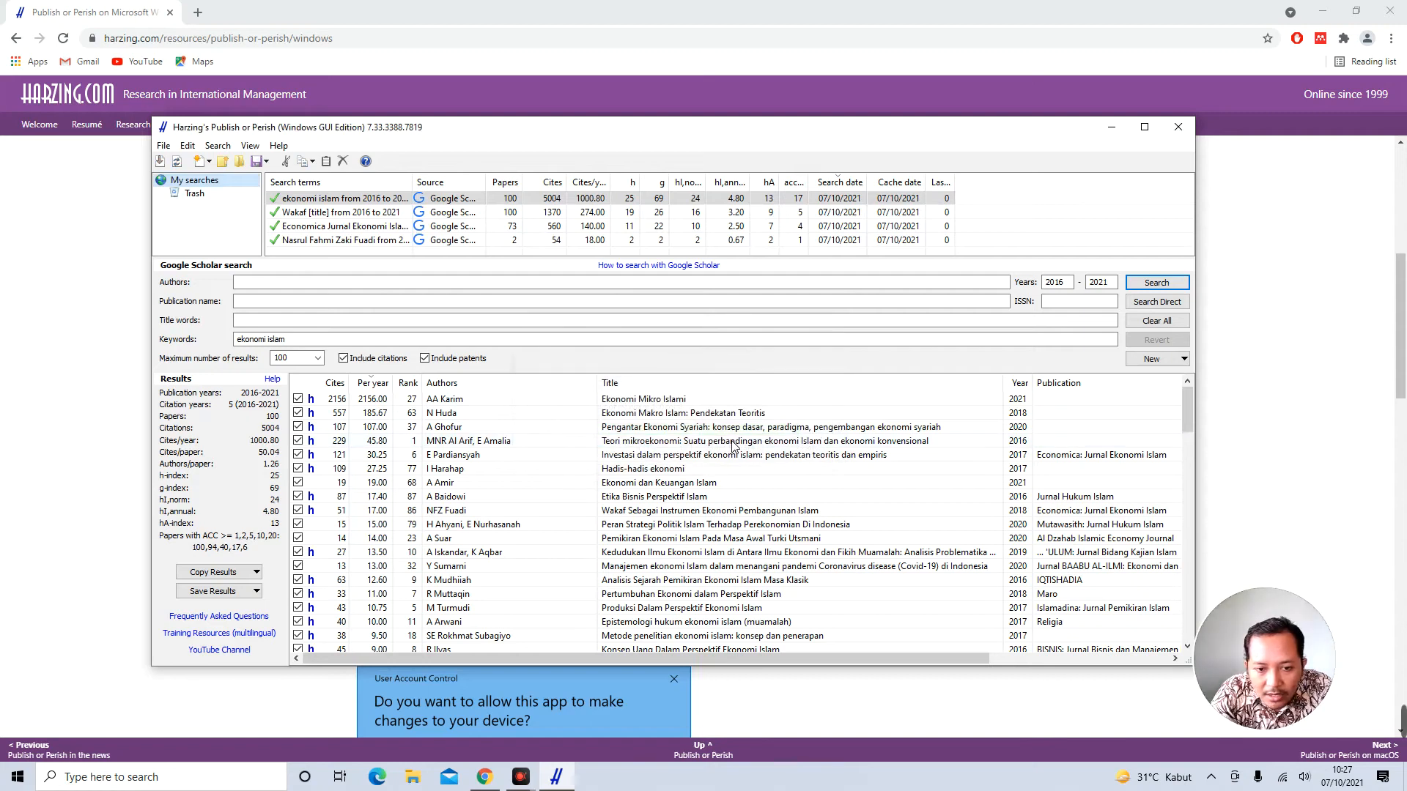
Select the Ekonomi Mikro Islami result and sort the ekonomi islam results by document type, PDFs first
left_click(621, 403)
left_click_drag(796, 653, 994, 658)
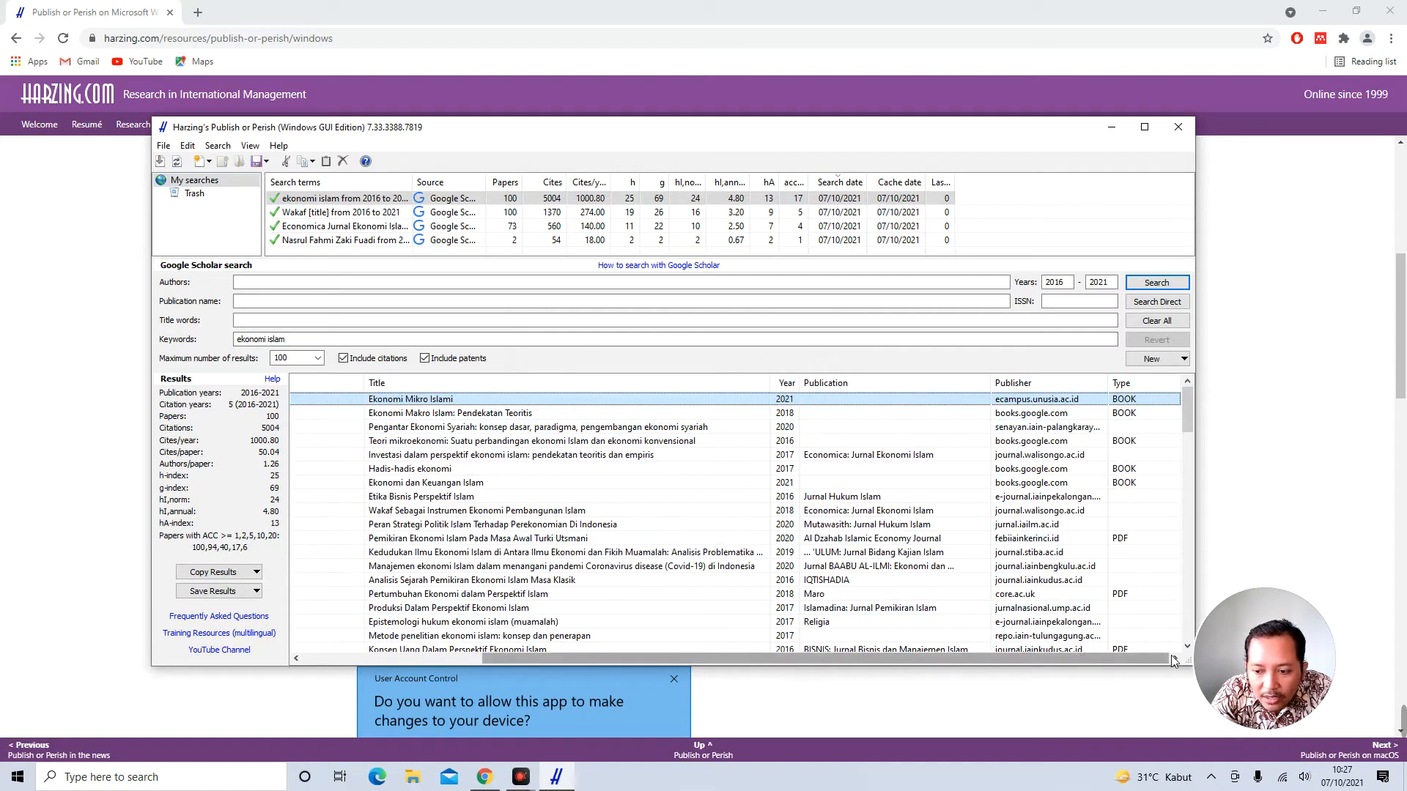
left_click(1150, 384)
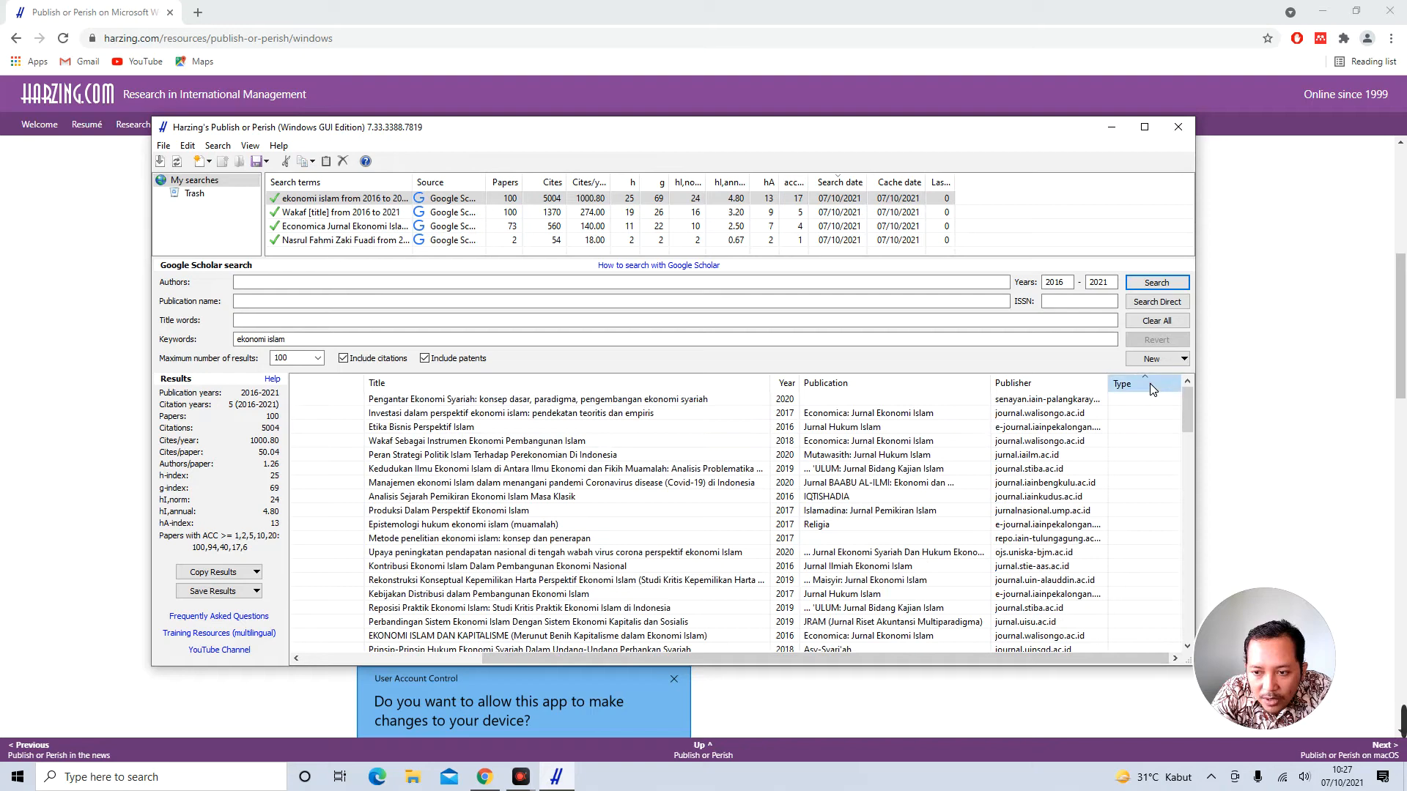
left_click(1151, 384)
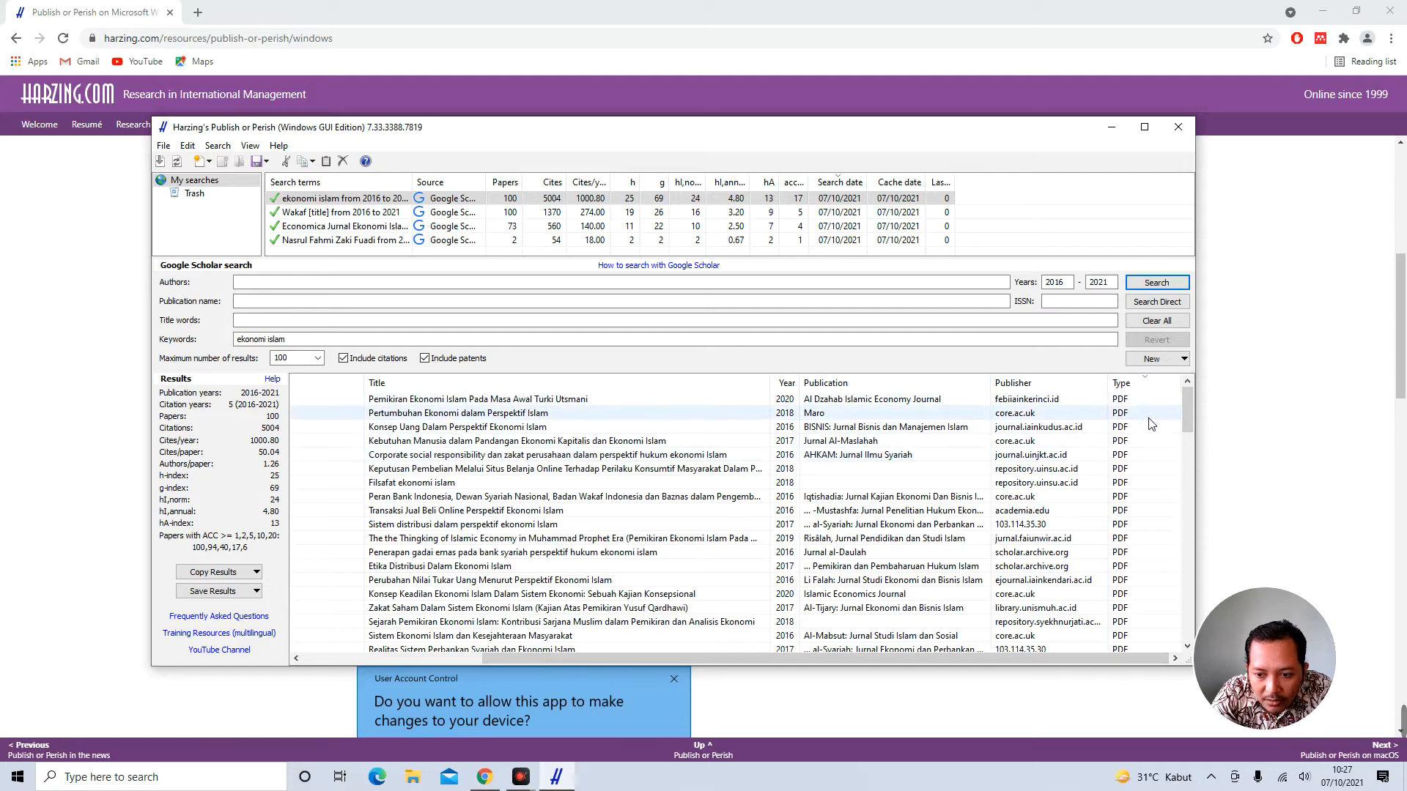
scroll(1151, 414, "down", 4)
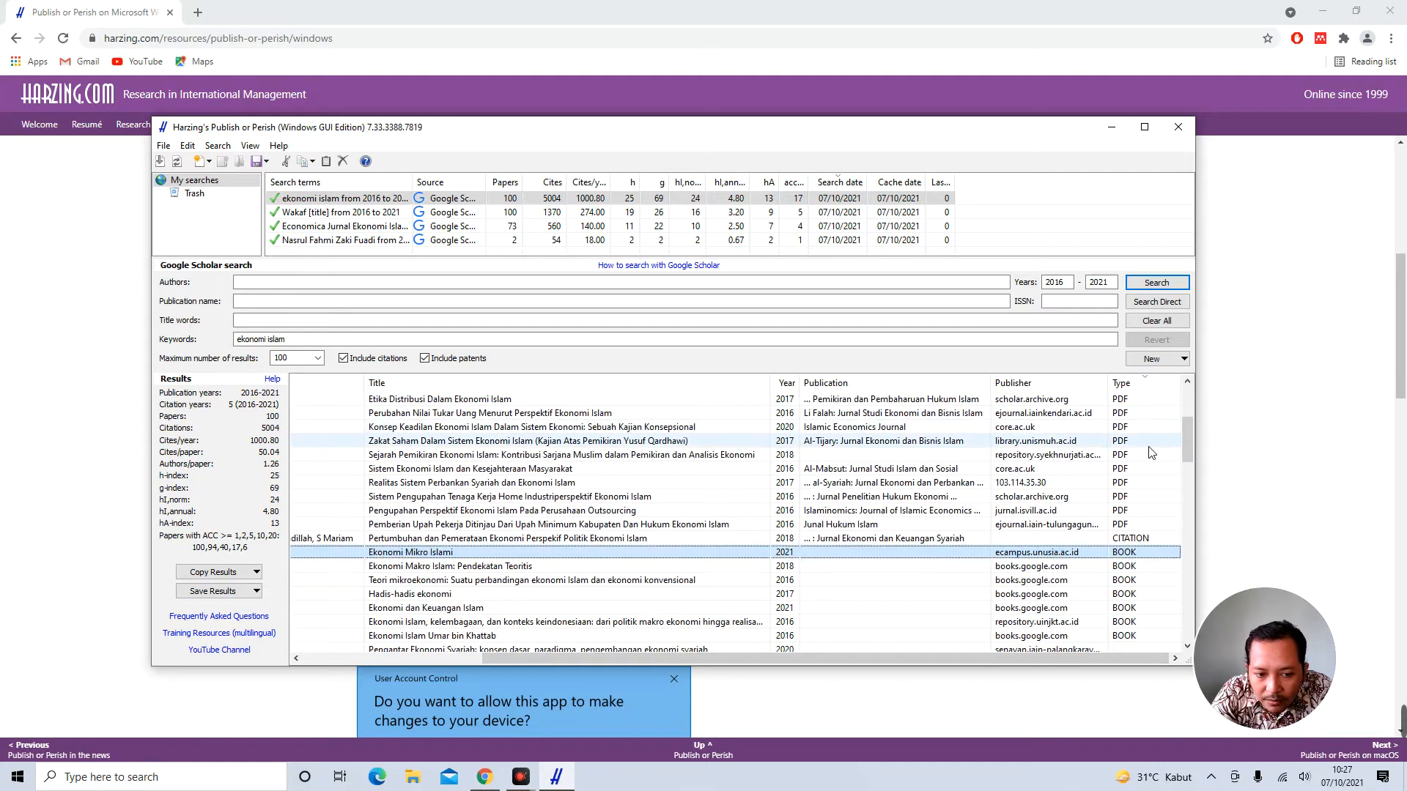
scroll(1151, 425, "up", 1)
scroll(1151, 440, "down", 3)
scroll(1149, 452, "up", 6)
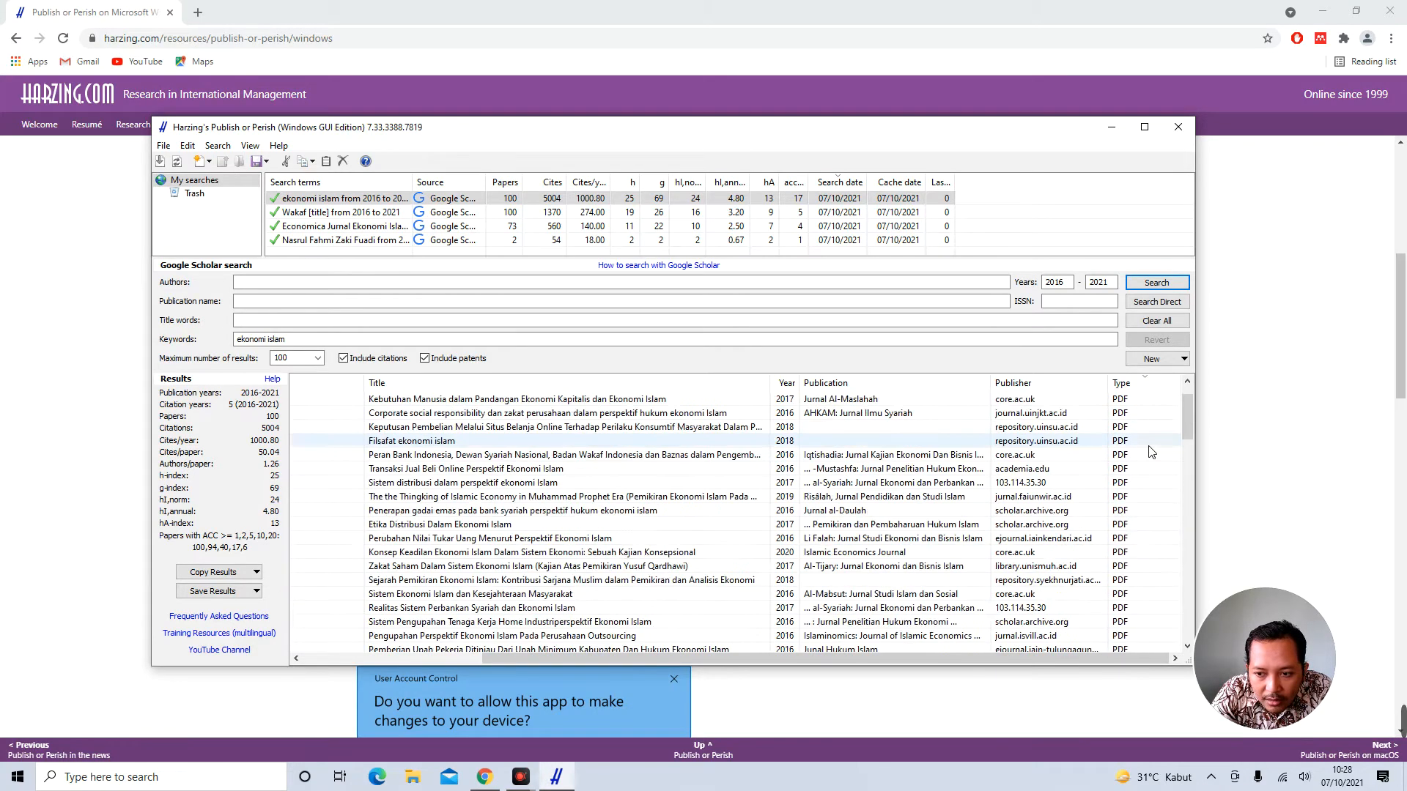
mouse_move(988, 658)
left_mouse_down()
mouse_move(798, 662)
mouse_move(991, 653)
left_mouse_up()
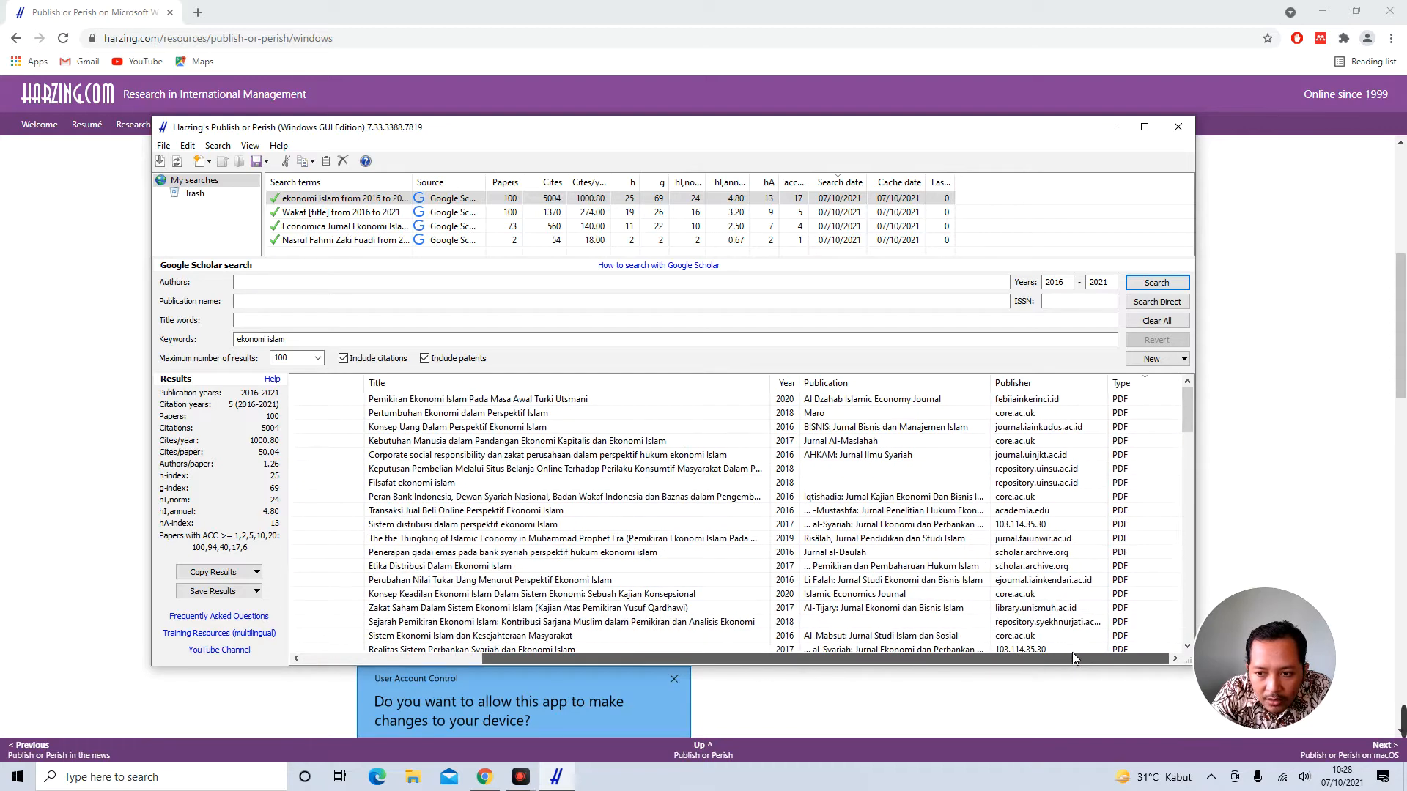
left_click_drag(1068, 657, 876, 663)
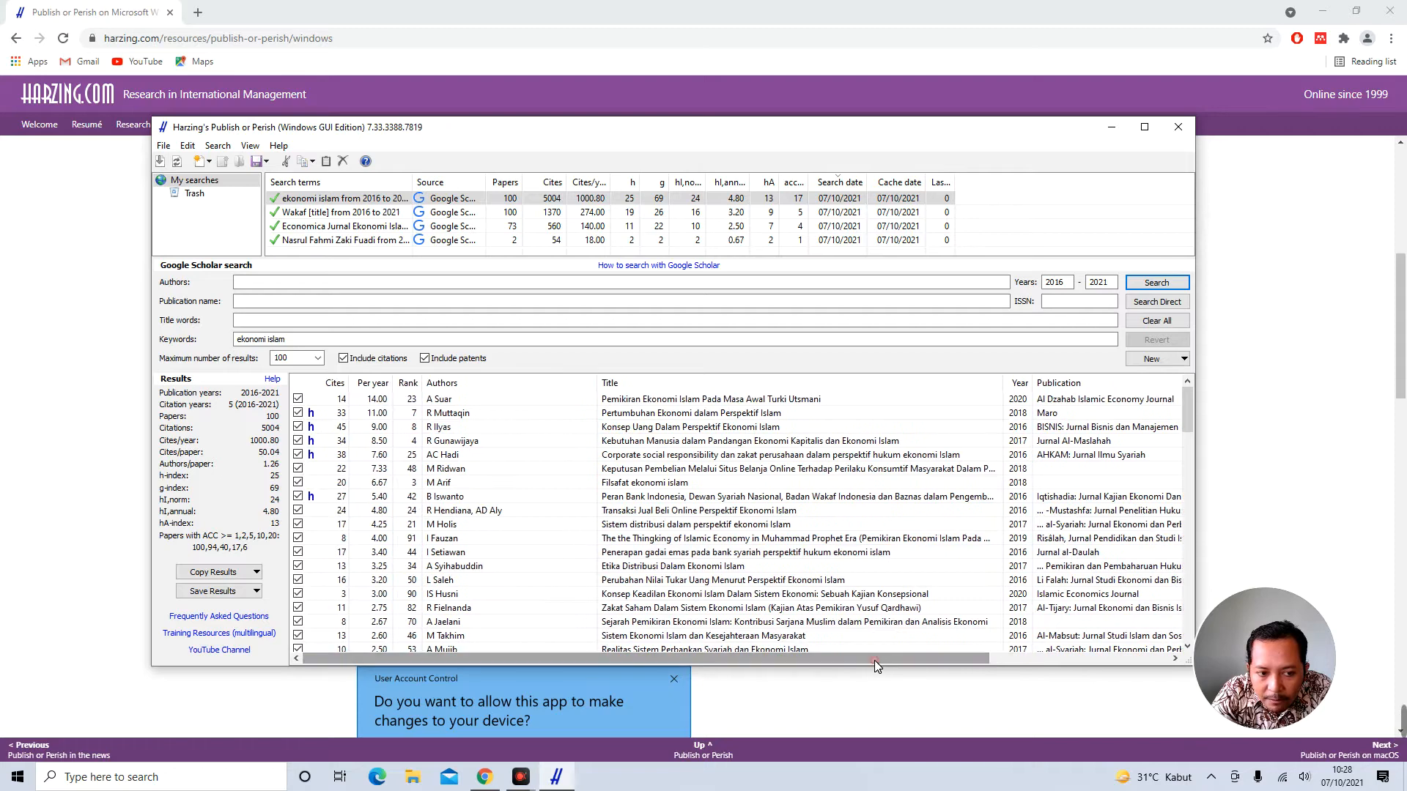
Sort results by citations per year, highlight several papers including the Wakaf one, then deselect the search
left_click(366, 384)
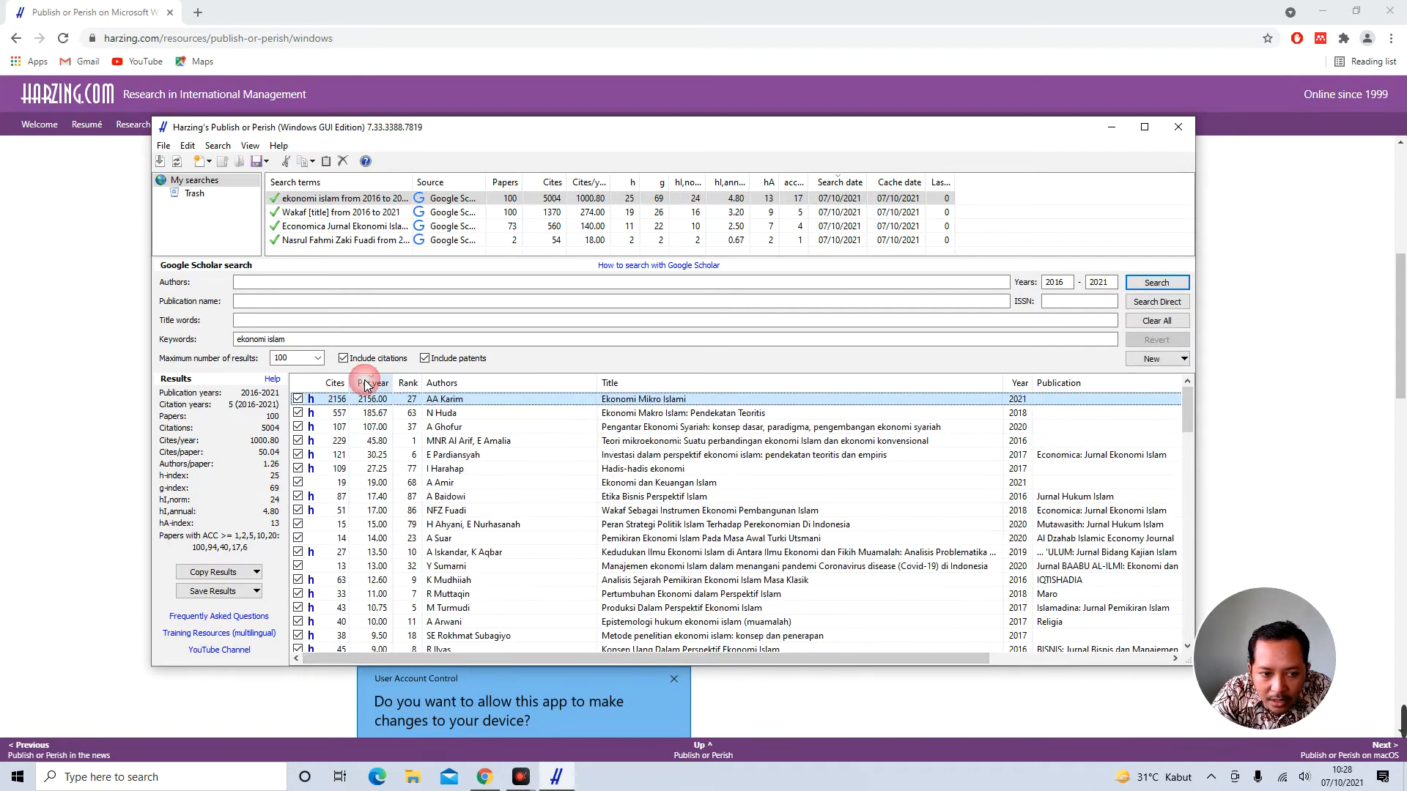
left_click(636, 415)
left_click(636, 427)
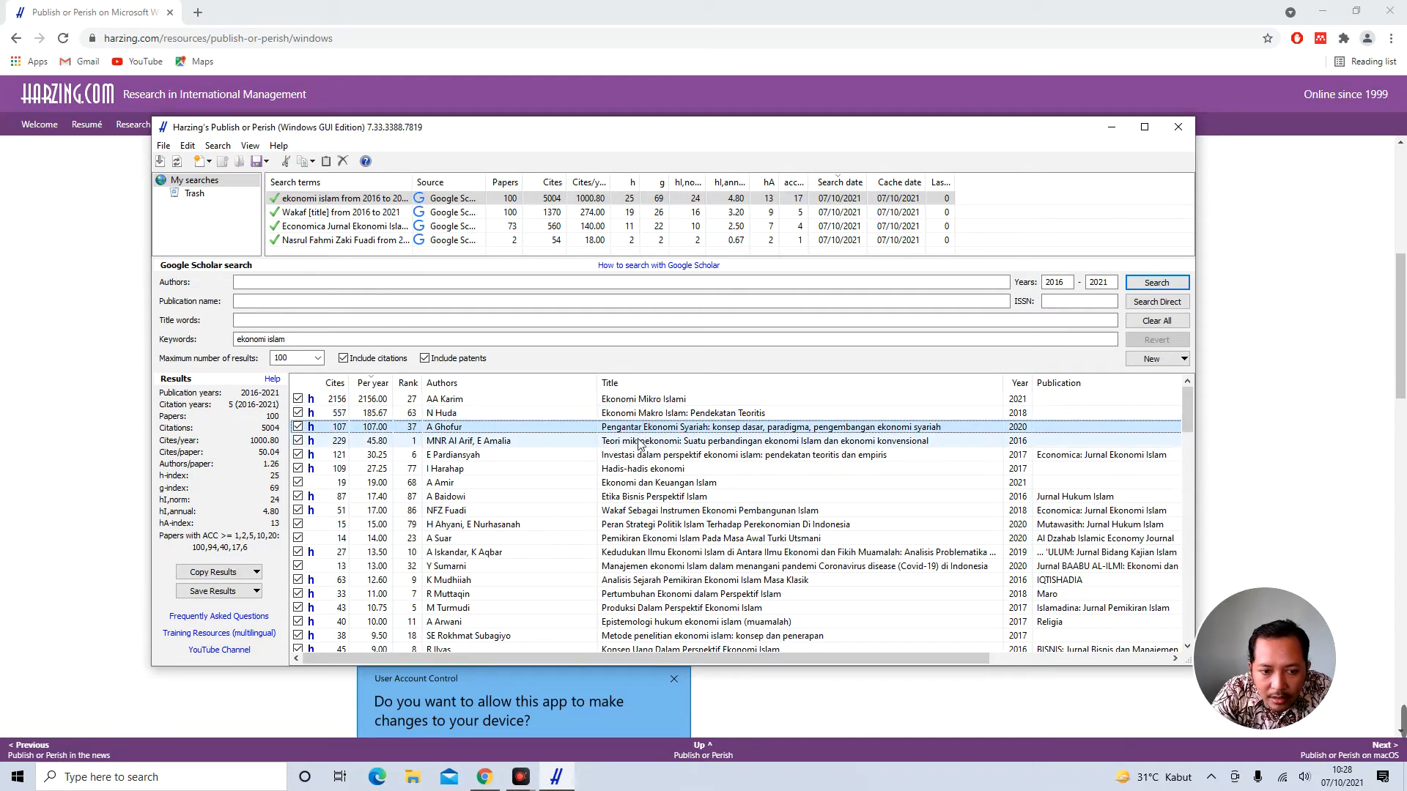
left_click(636, 442)
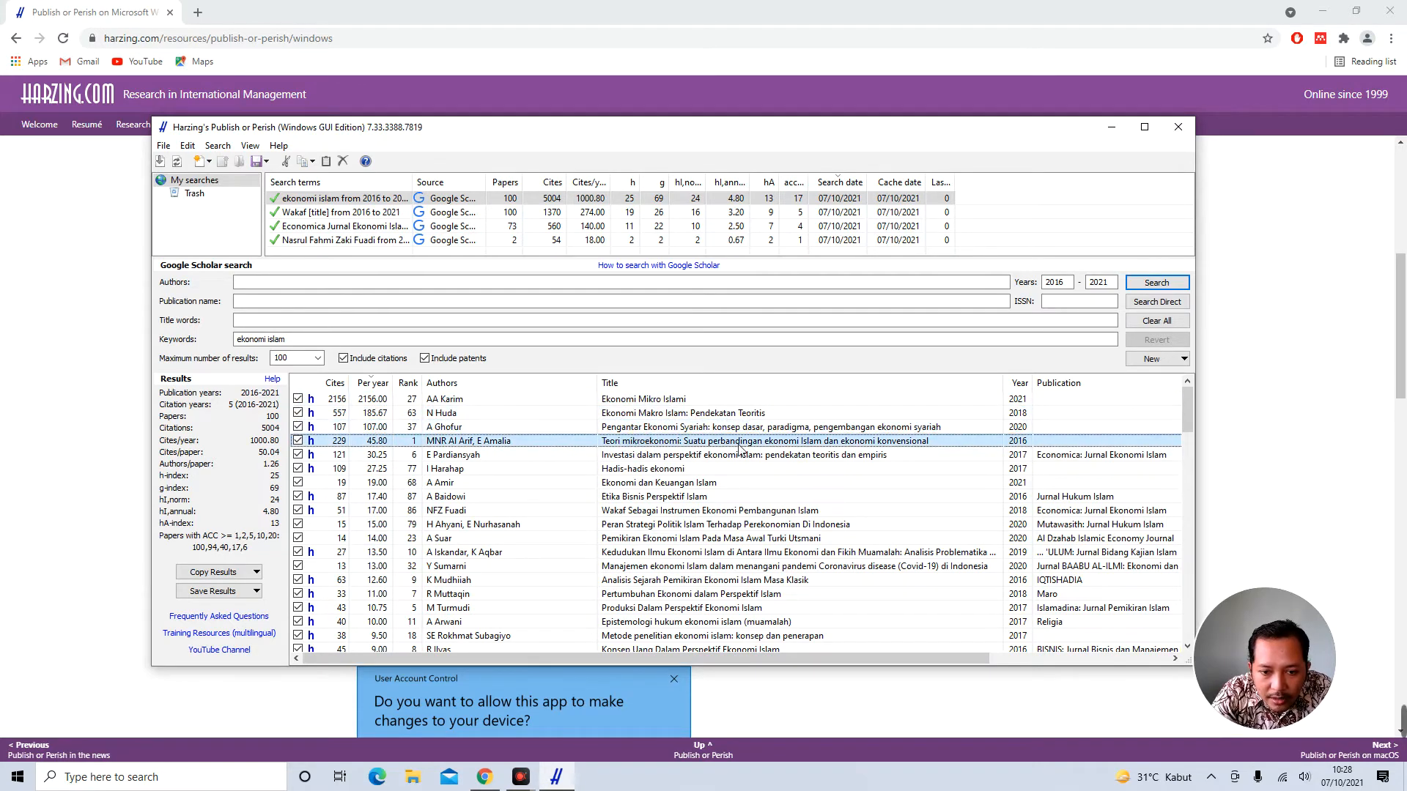
left_click(537, 459)
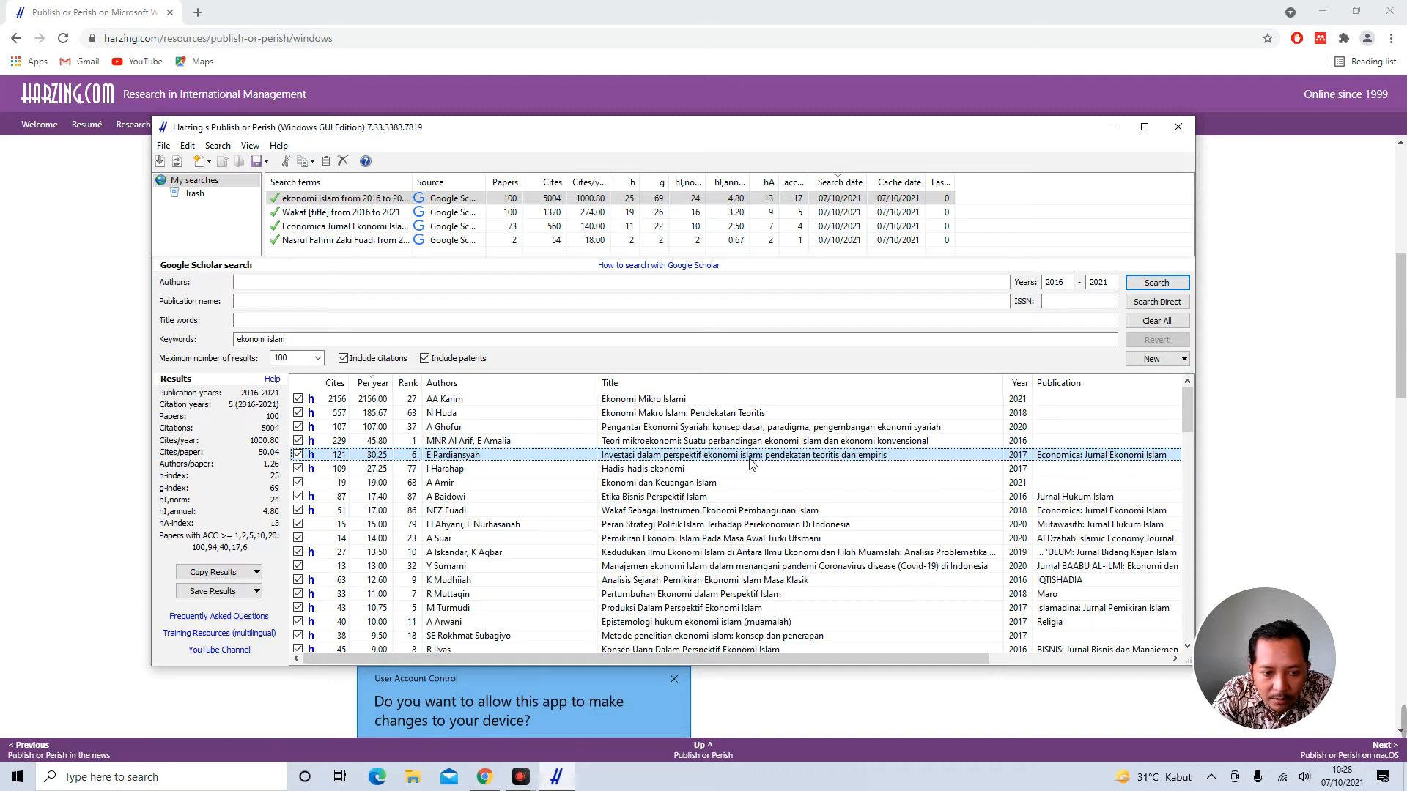
left_click(587, 513)
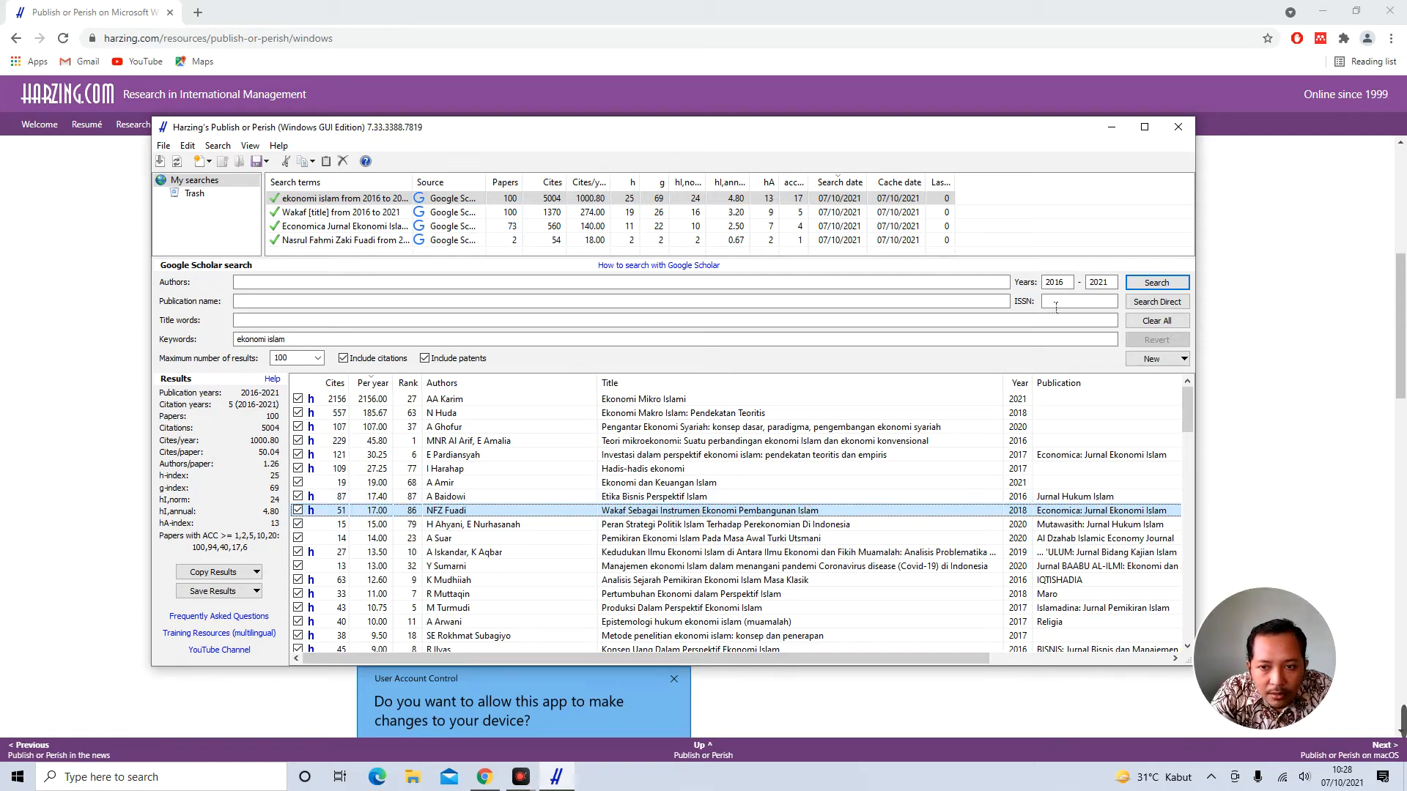
left_click(1033, 231)
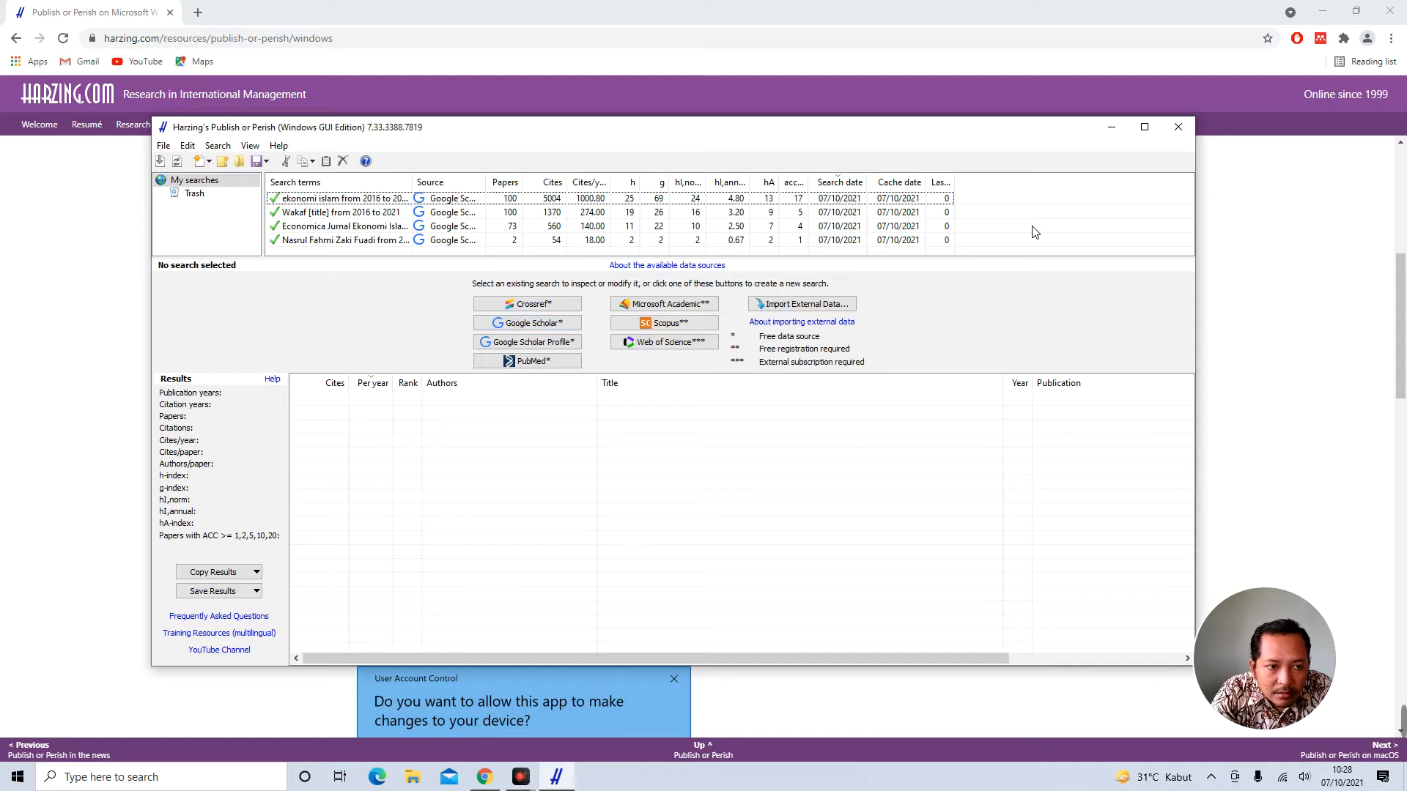
Widen the Search terms column and view each saved search, ending on the Wakaf title search
left_click_drag(411, 182, 550, 190)
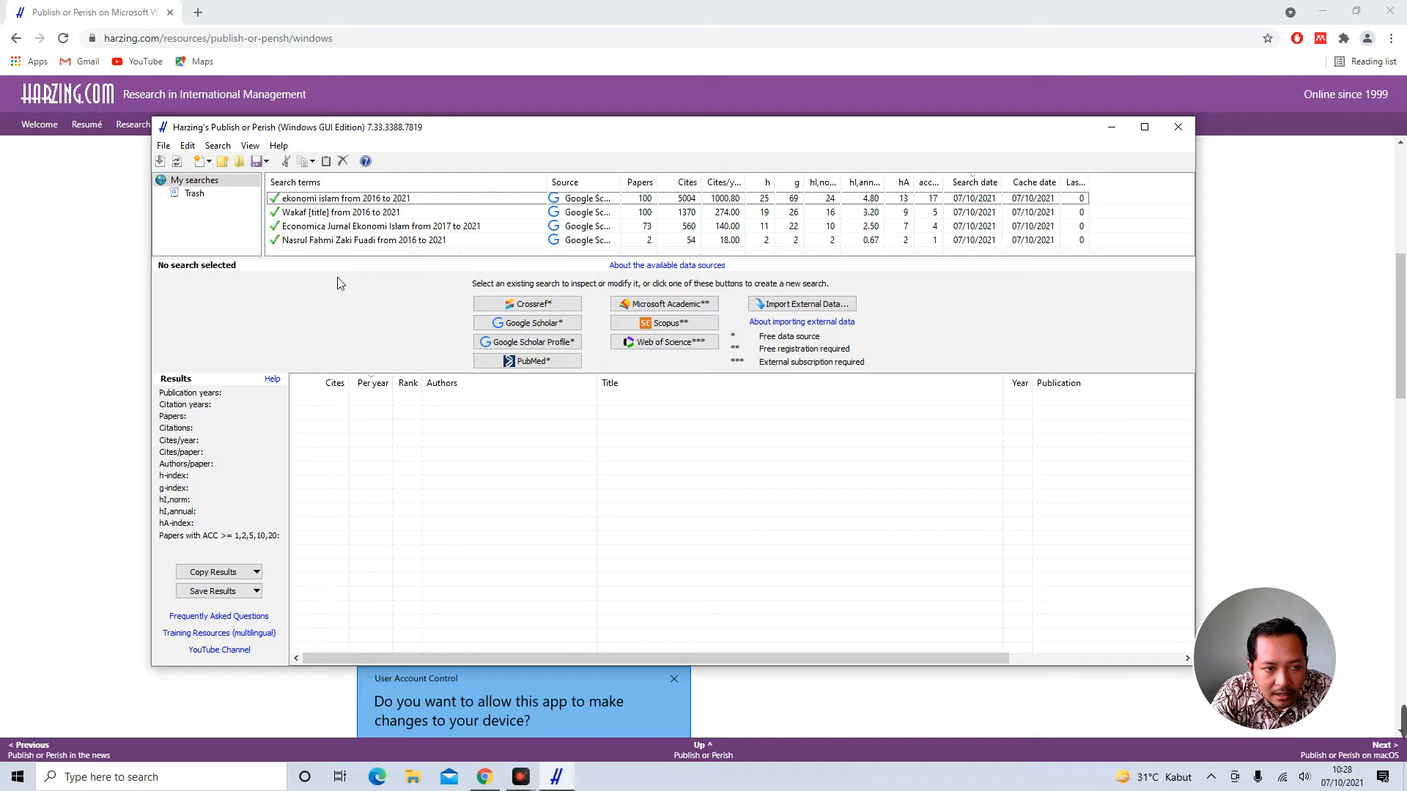
left_click(350, 214)
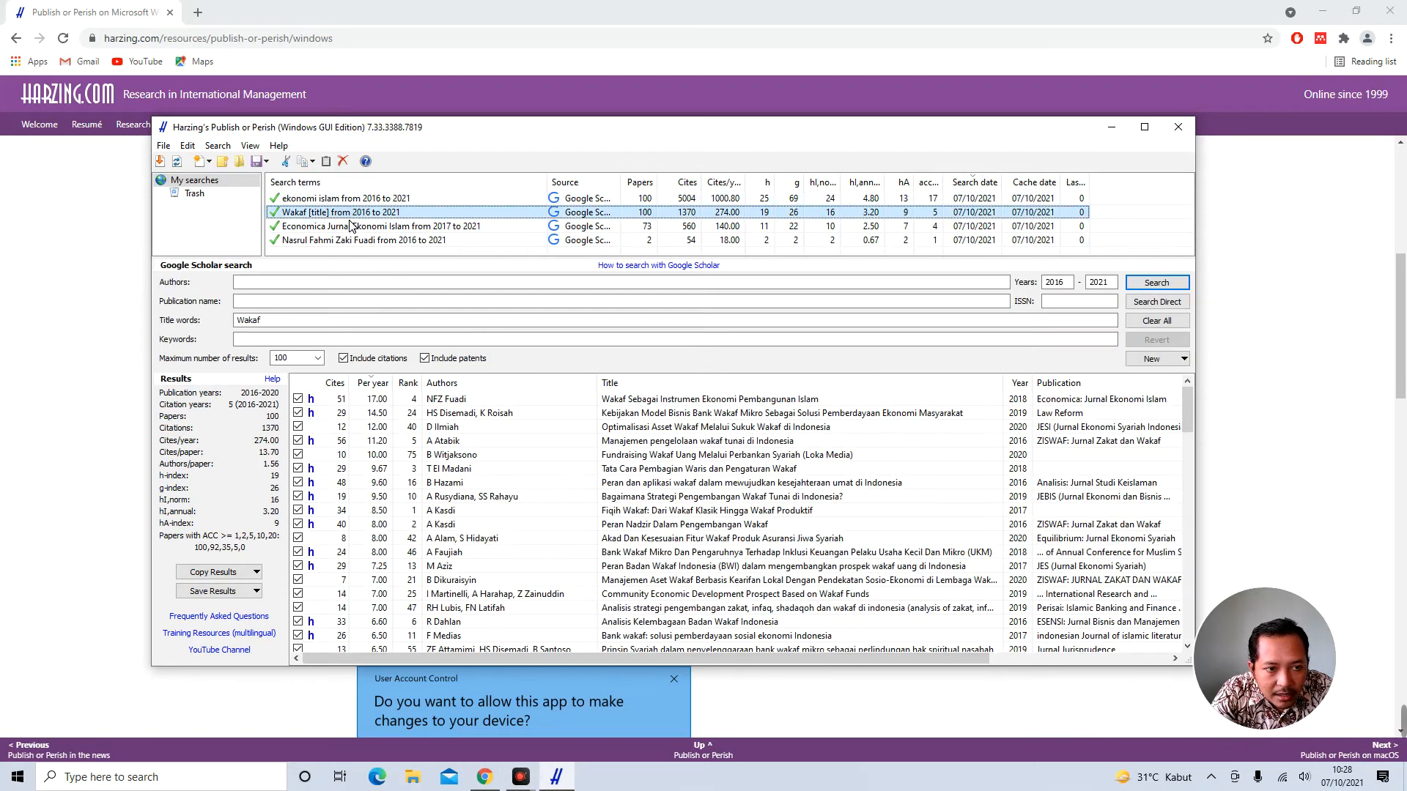
left_click(361, 227)
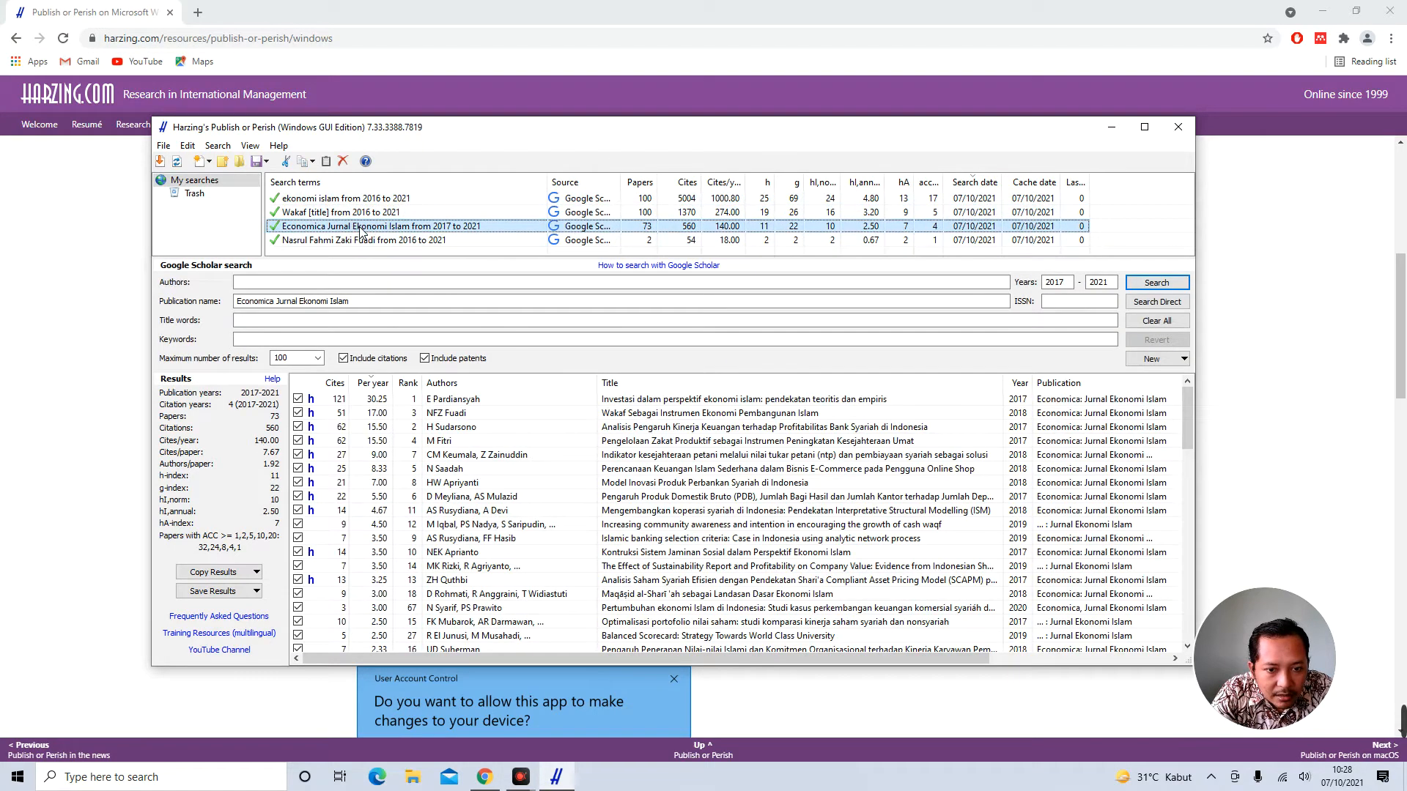
left_click(361, 241)
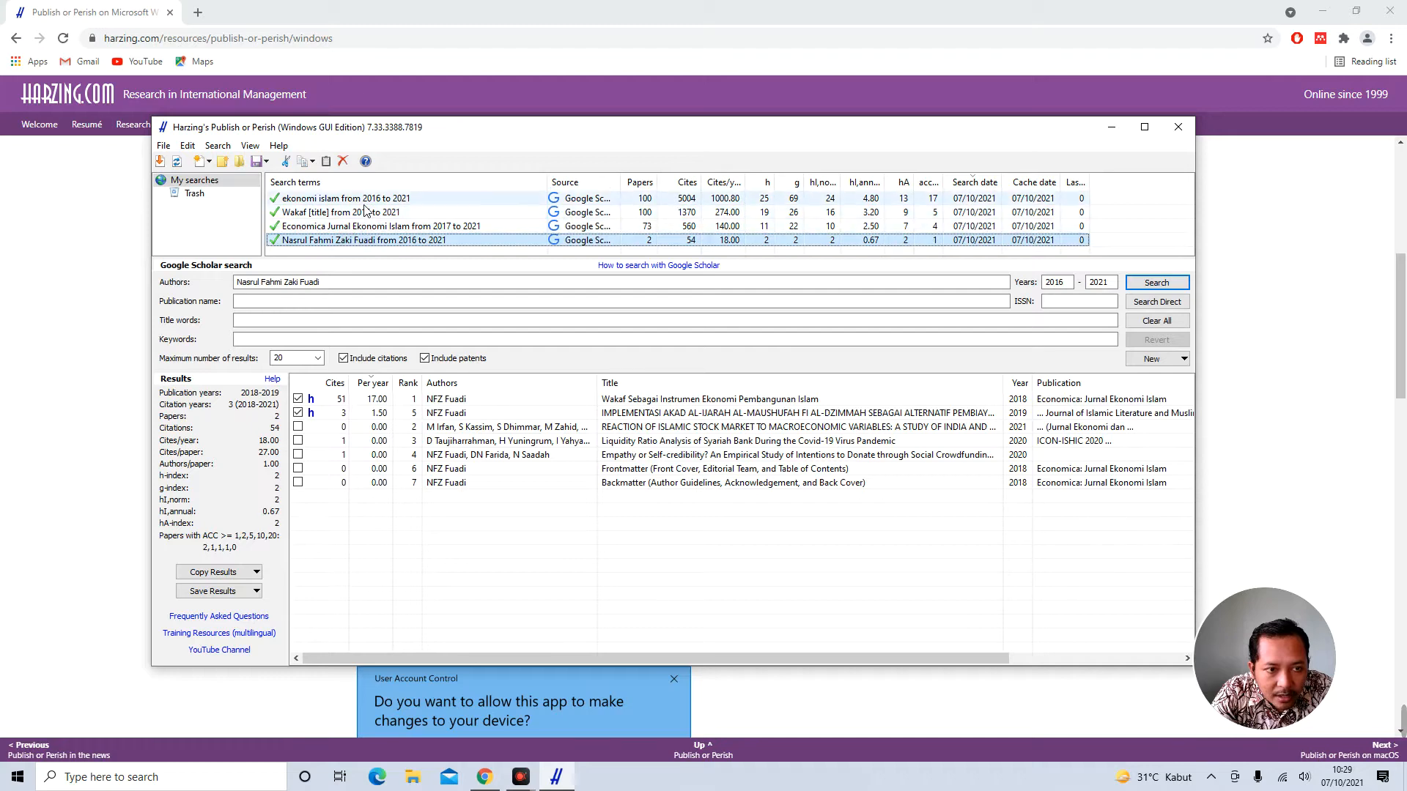
left_click(364, 203)
left_click(362, 212)
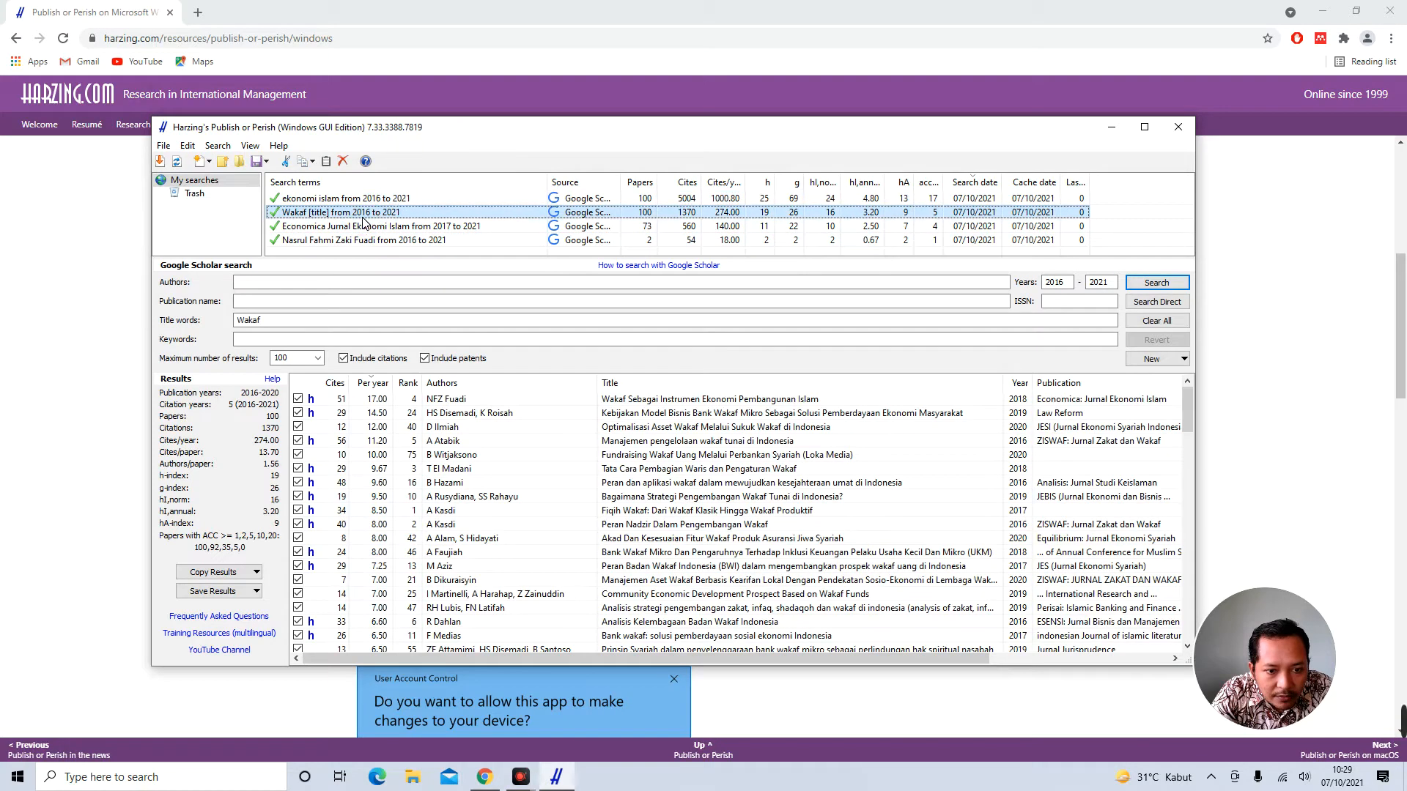
Uncheck five Wakaf results, then use Uncheck All from the results list's context menu
left_click(298, 398)
left_click(298, 412)
left_click(298, 427)
left_click(299, 440)
left_click(299, 454)
right_click(299, 394)
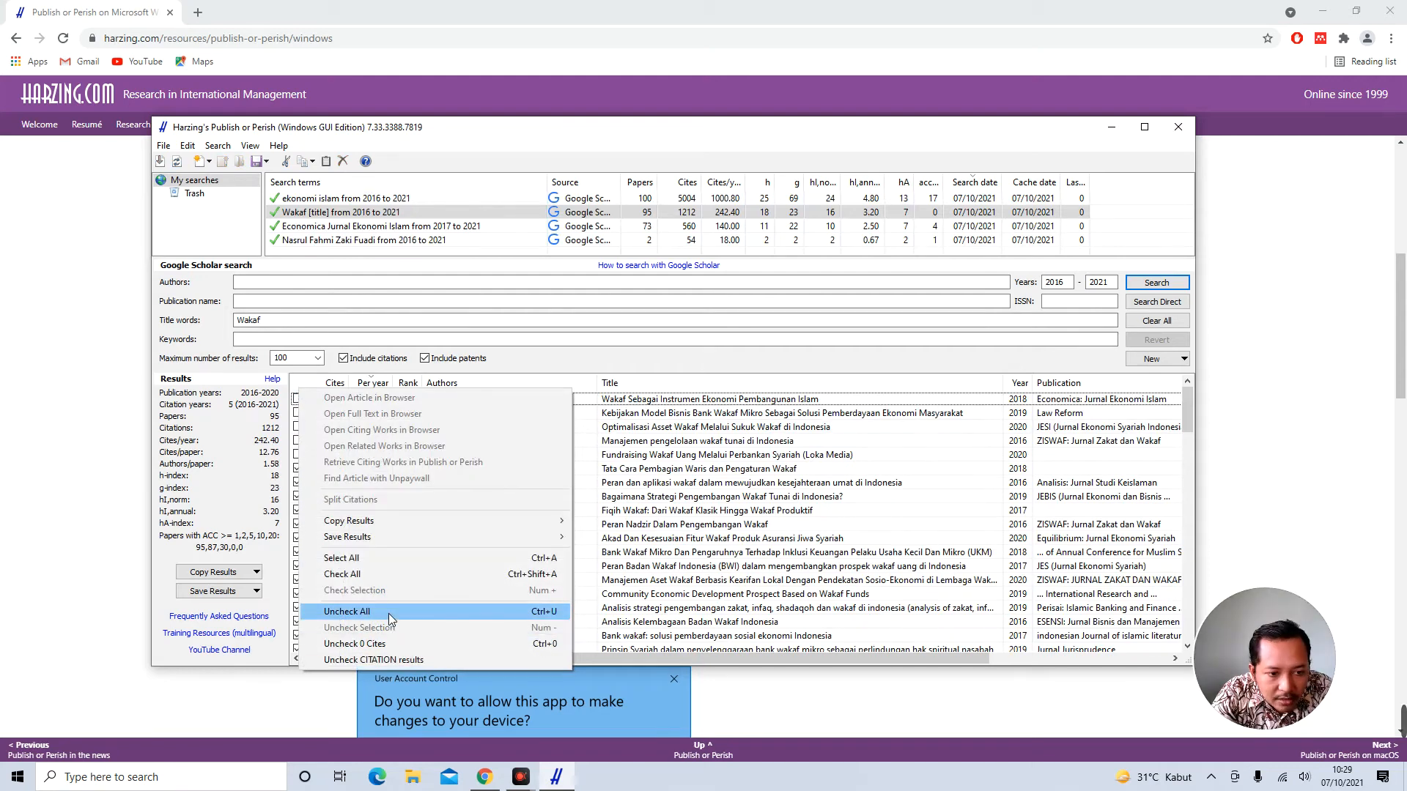
right_click(315, 380)
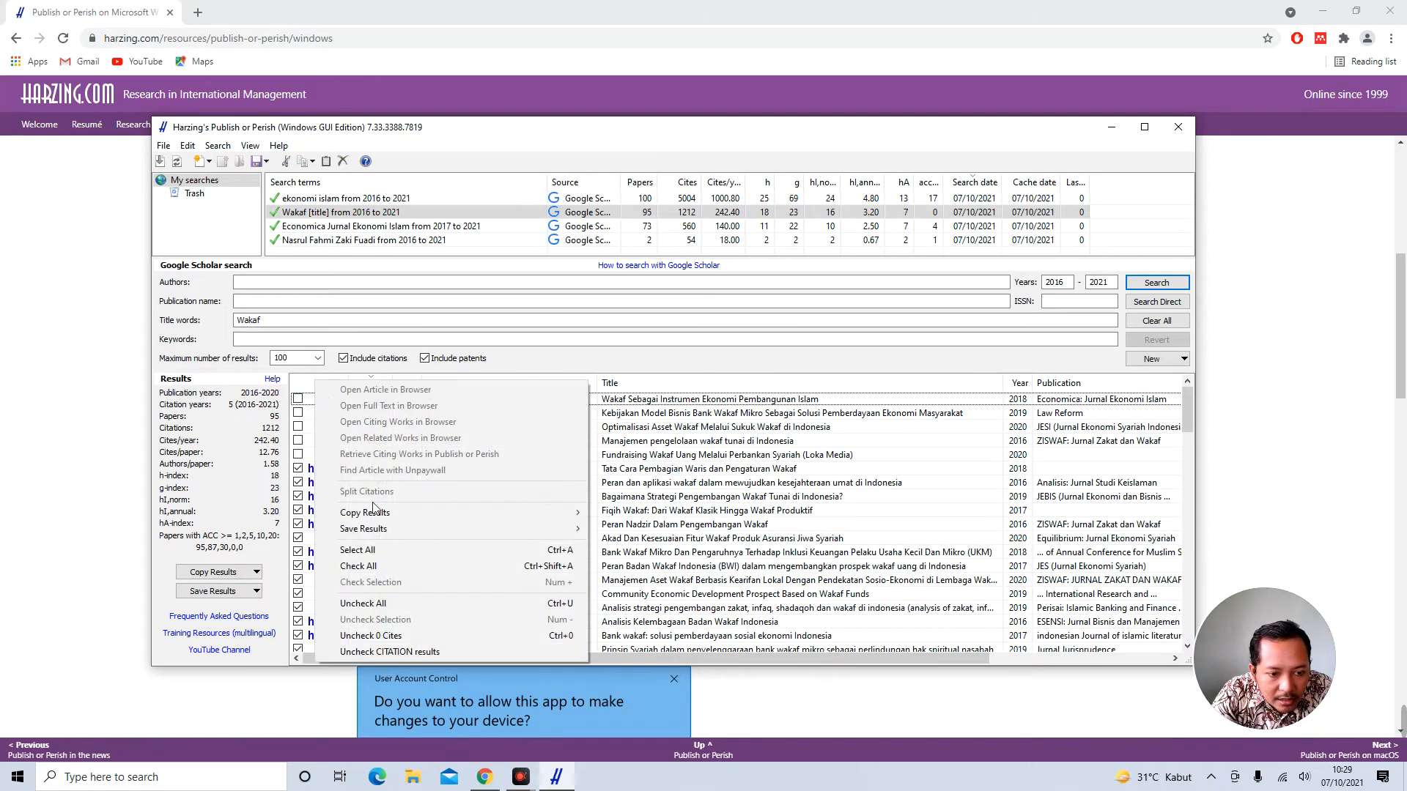
left_click(386, 605)
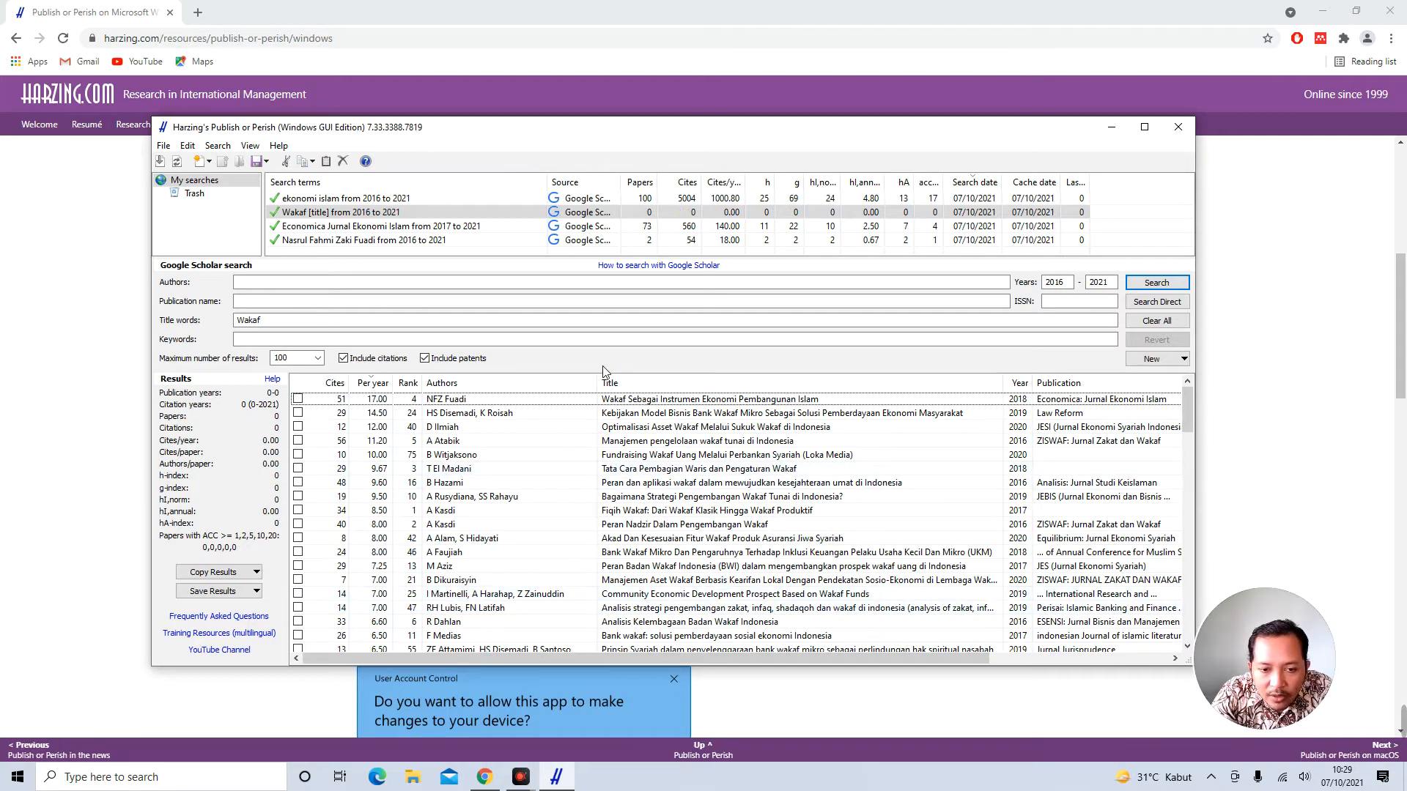
scroll(429, 553, "down", 15)
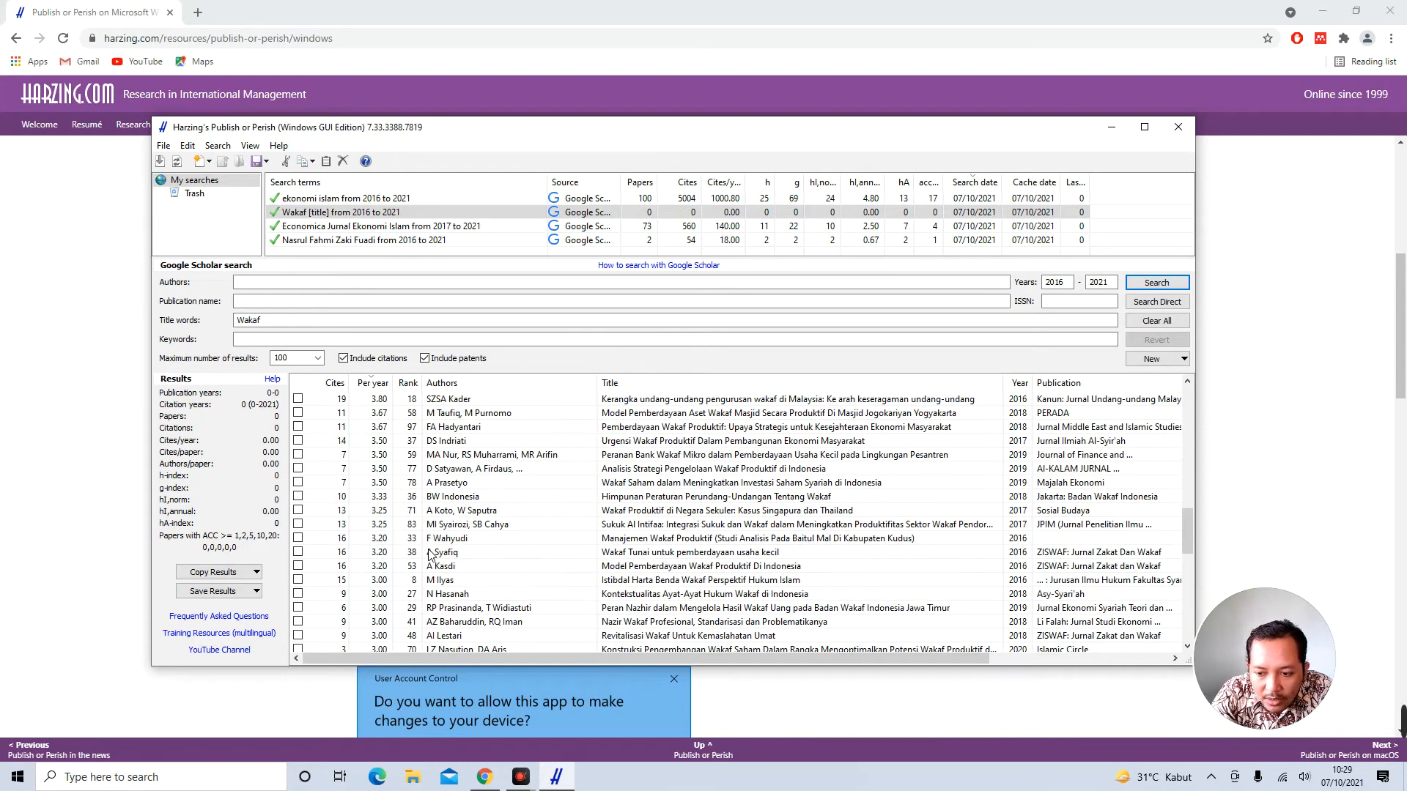
scroll(429, 553, "up", 15)
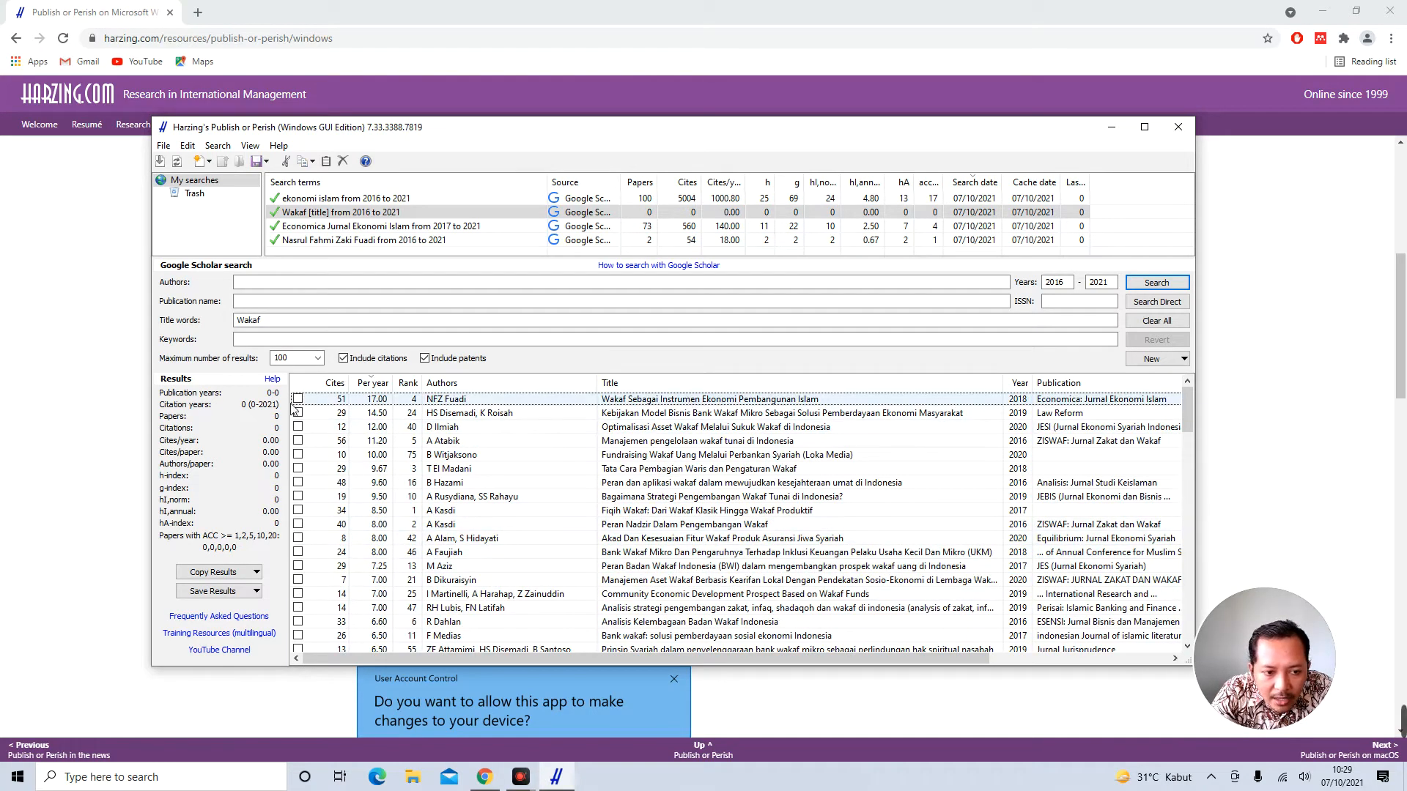
Tick the Wakaf Sebagai Instrumen, cash wakaf management, cash wakaf development strategy and sukuk wakaf papers
left_click(299, 400)
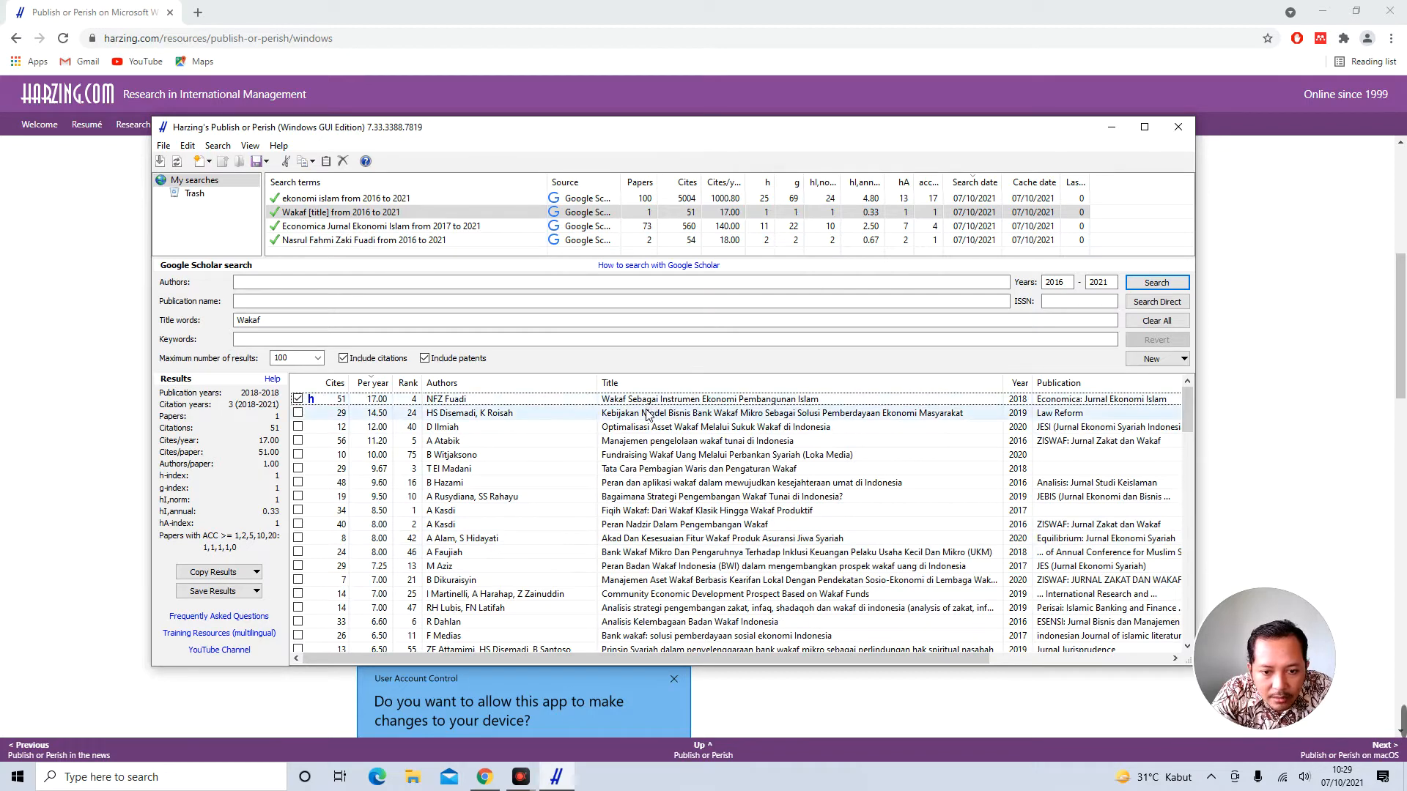
left_click(298, 440)
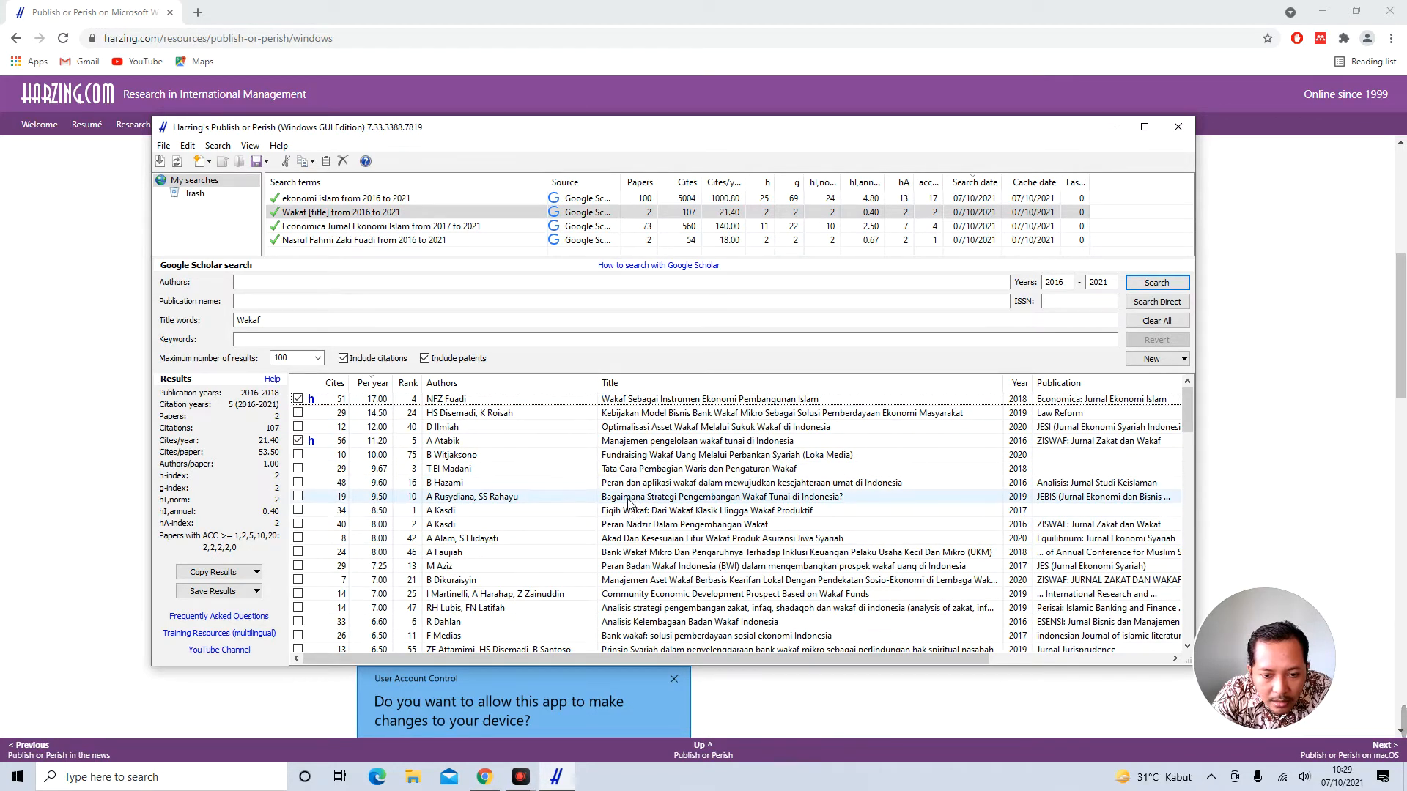
left_click(299, 498)
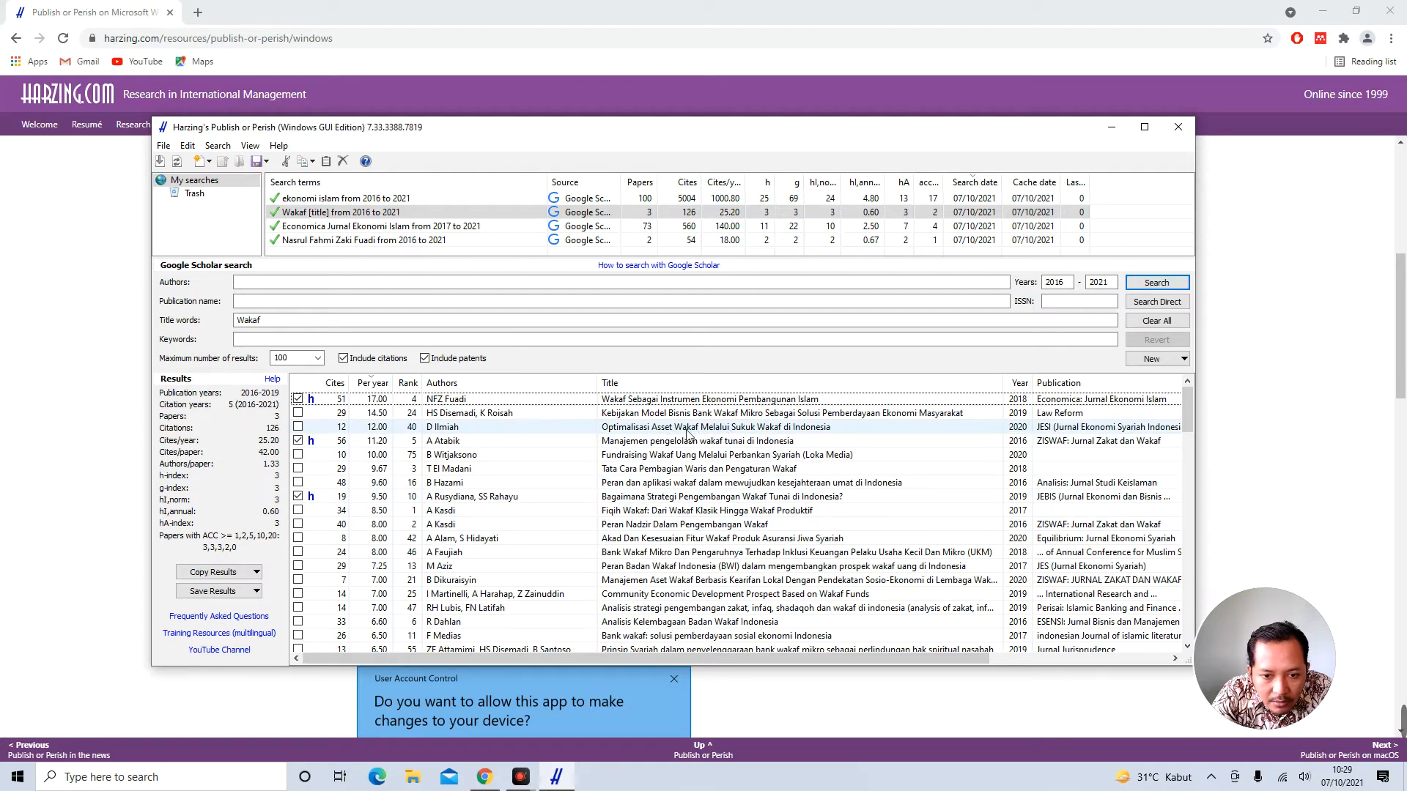
left_click(298, 428)
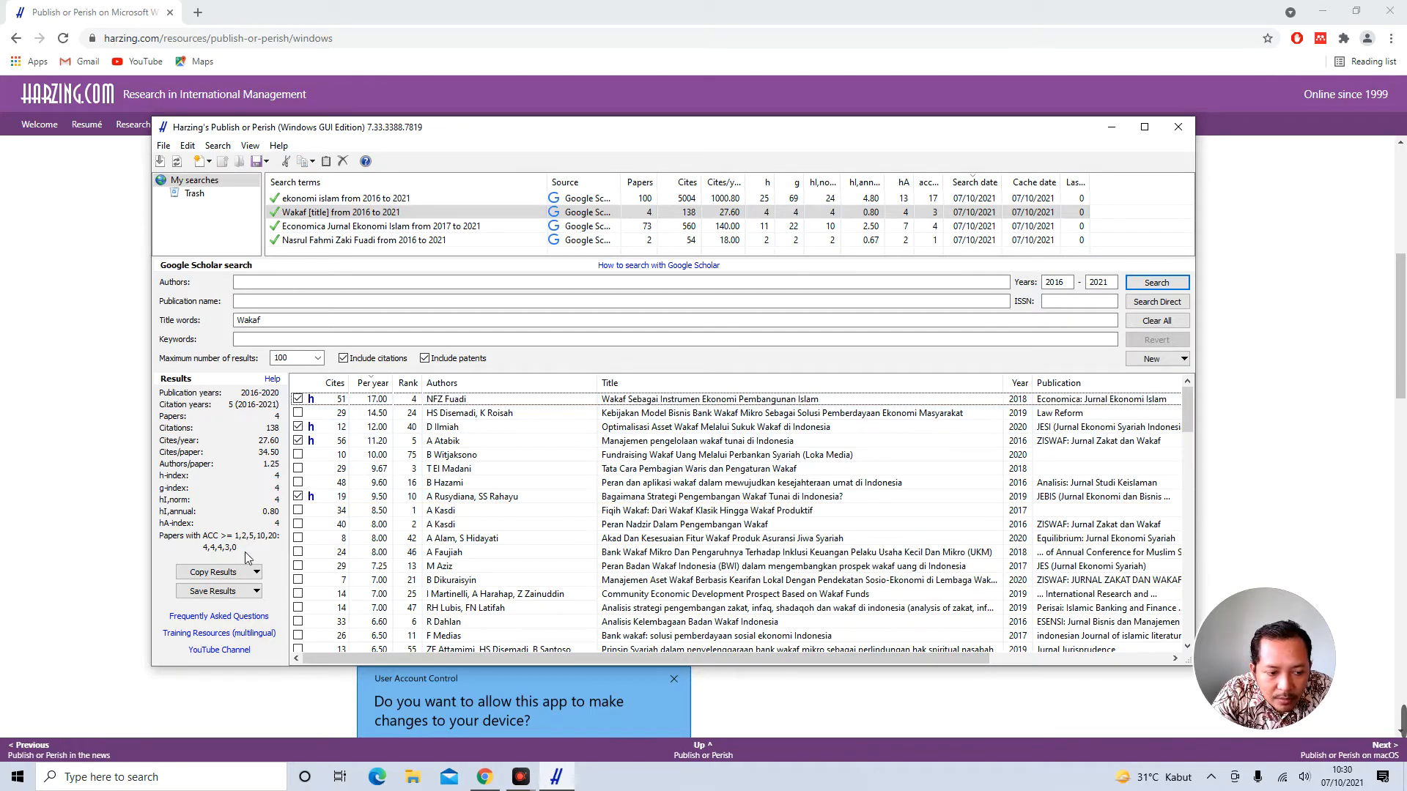
left_click(245, 592)
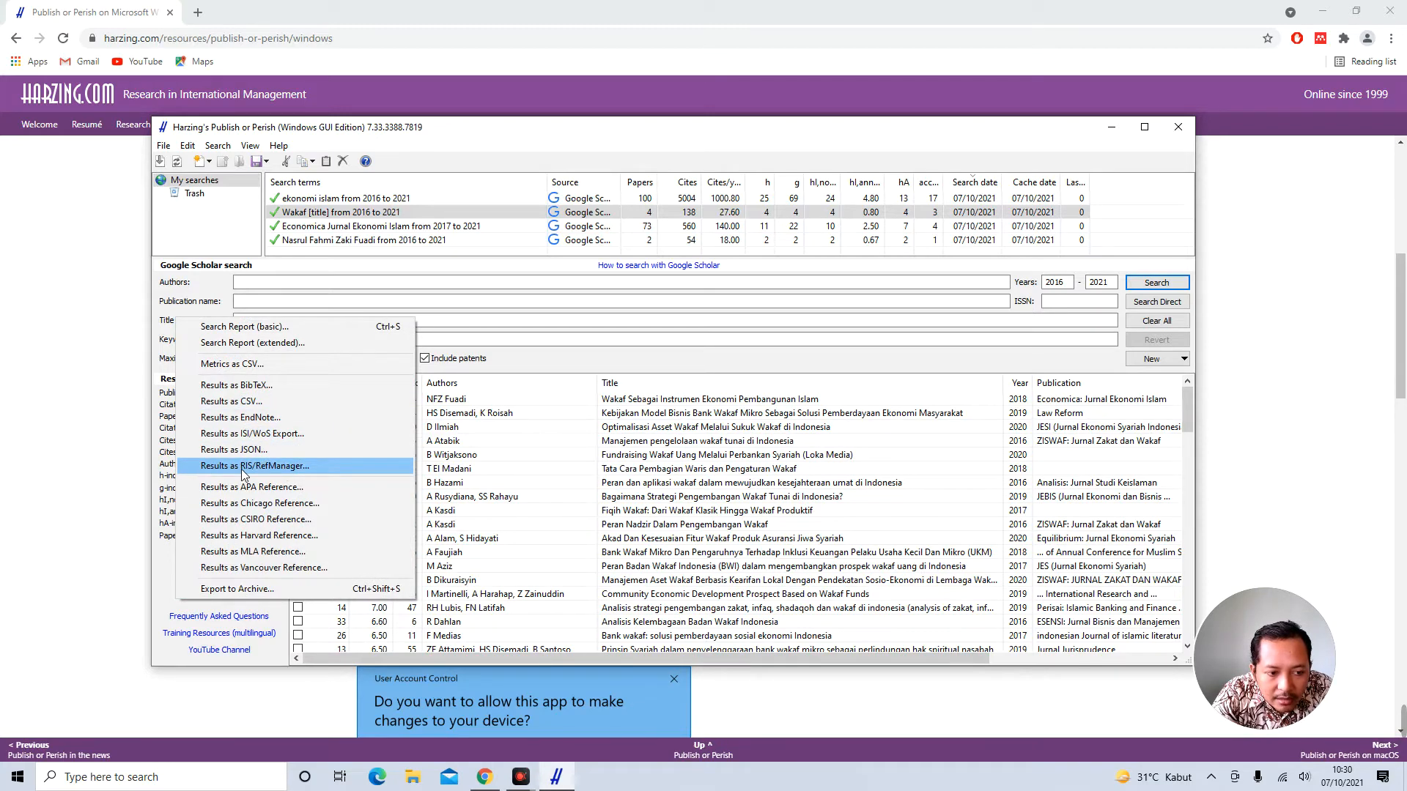
Export the checked Wakaf results as a RIS file named 'Jurnal Tentang Wakaf'
left_click(301, 469)
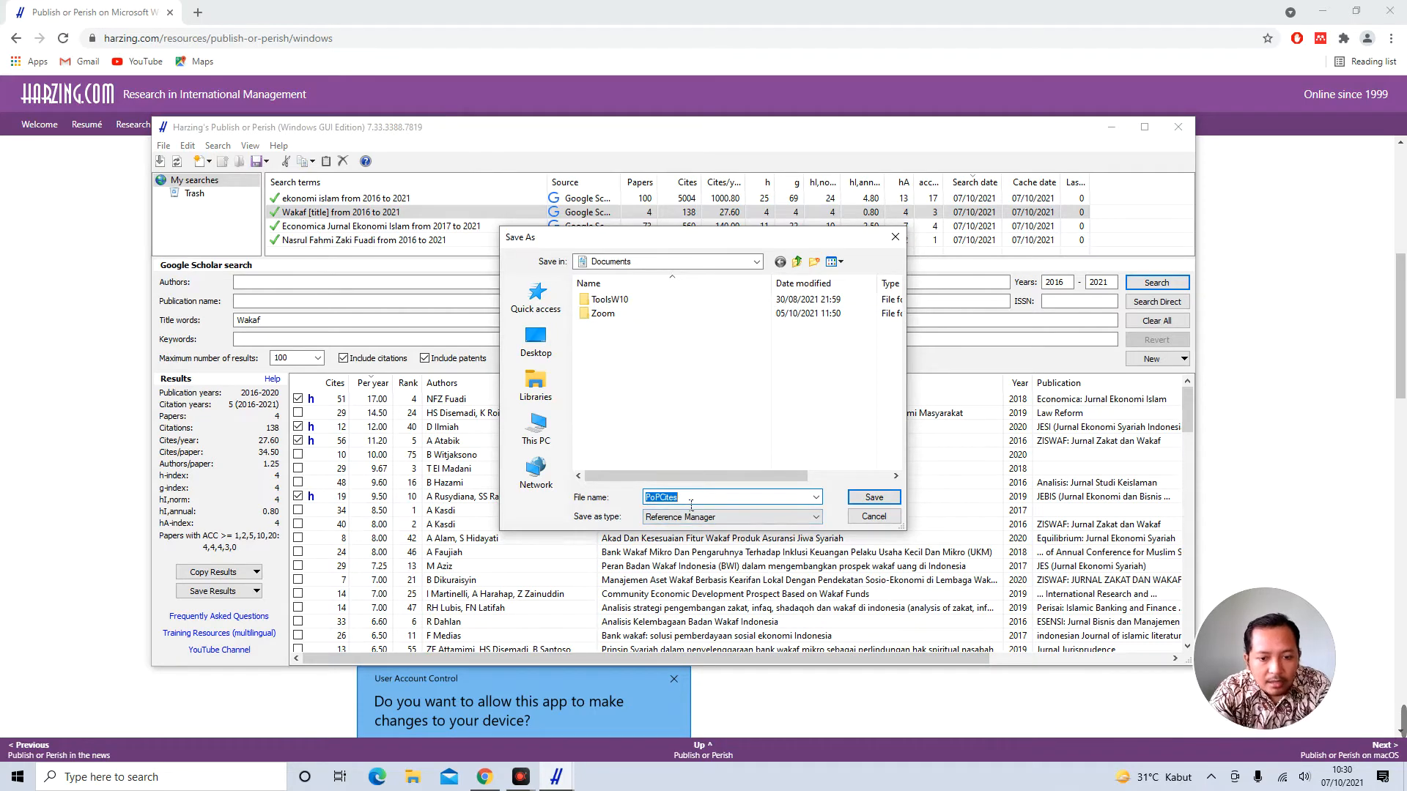
type("Jurna")
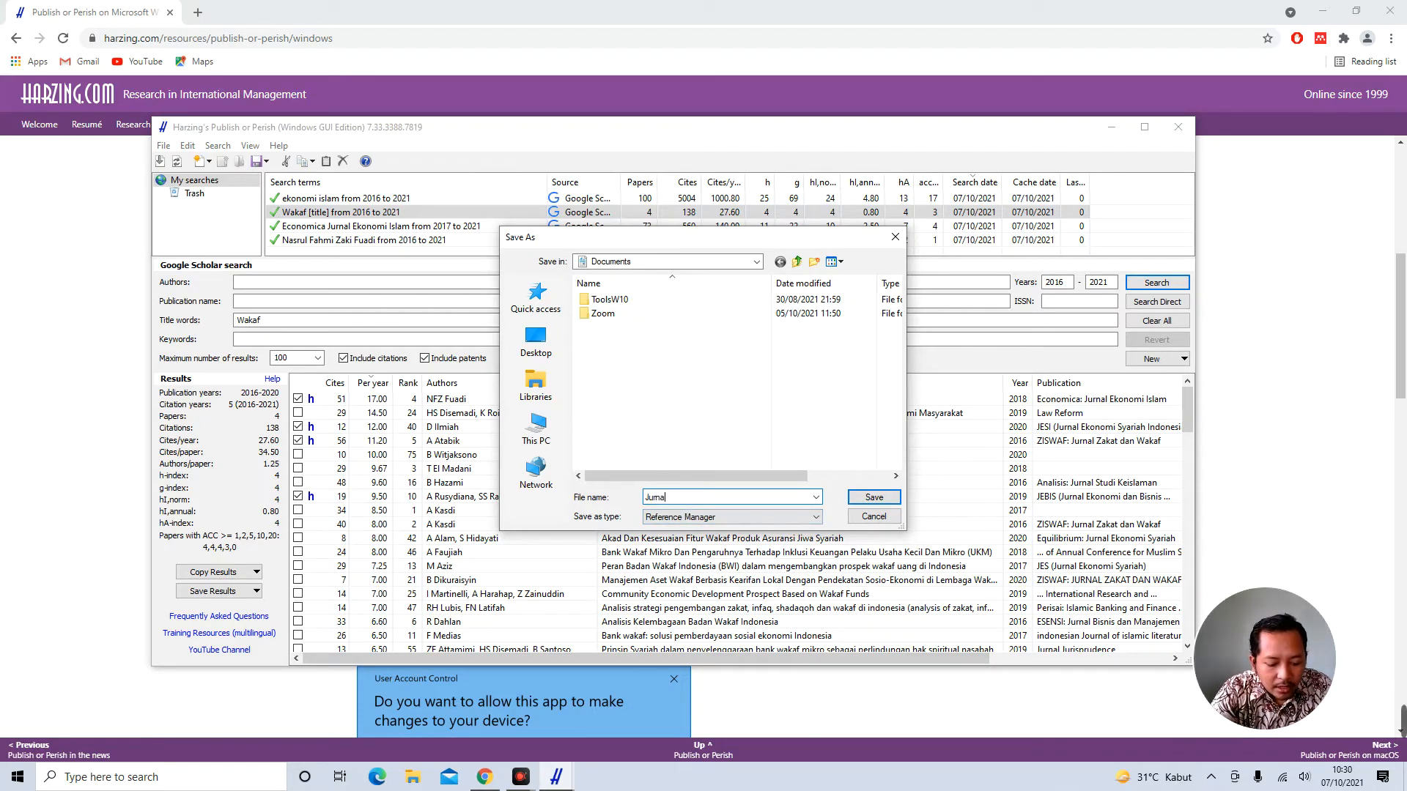
type("l Tentang ")
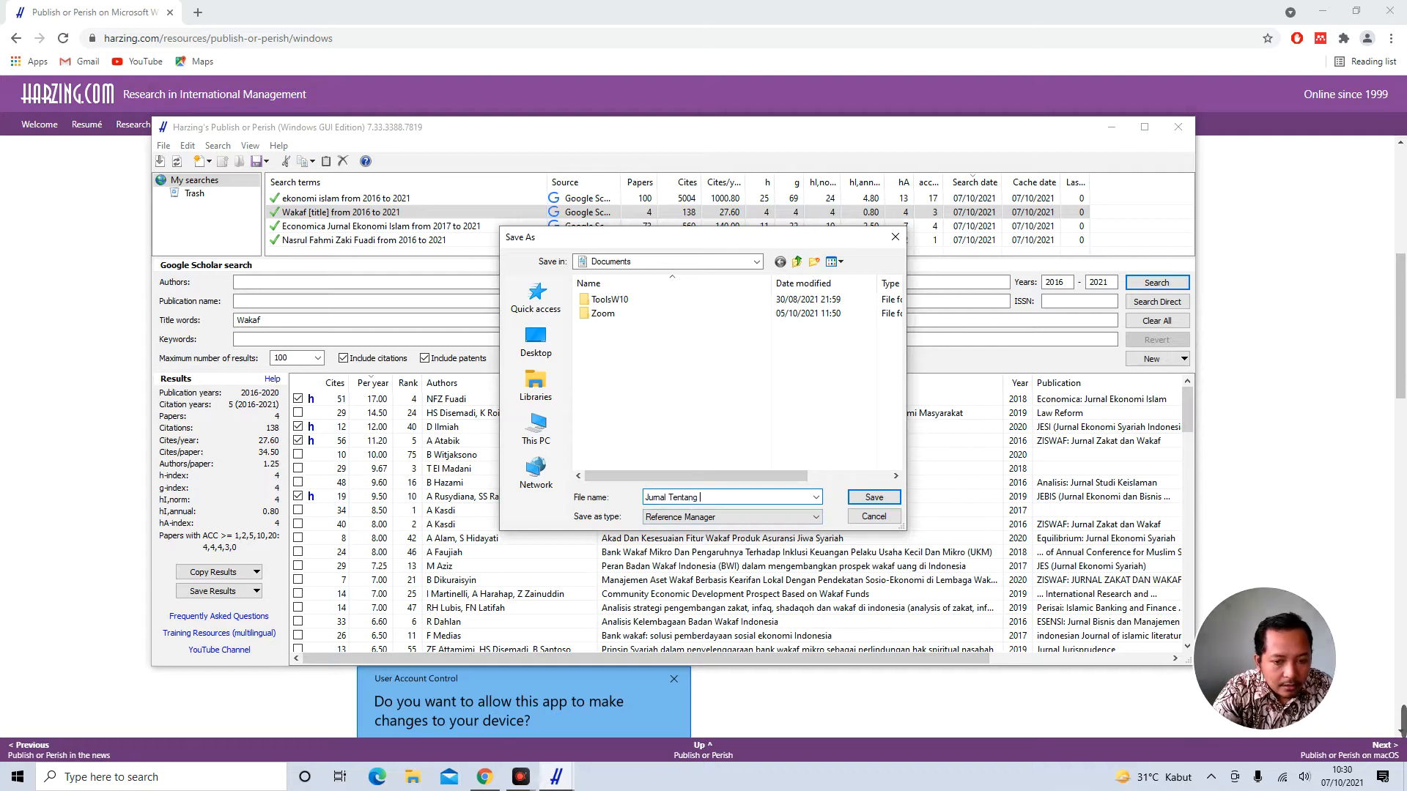
type("Wakaf")
key("Return")
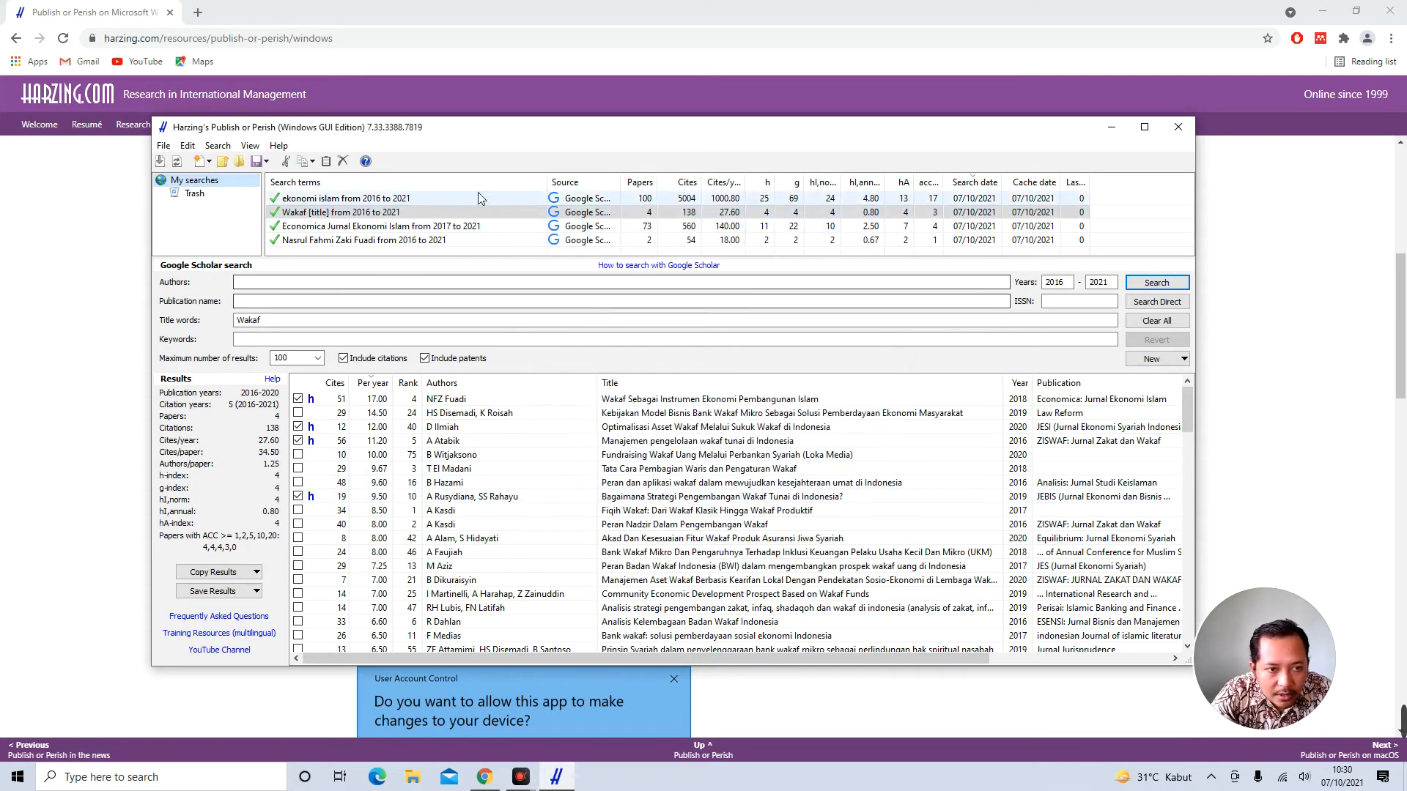
Open the ekonomi islam search, uncheck all its results and sort them by rank
left_click(393, 198)
right_click(321, 386)
left_click(407, 611)
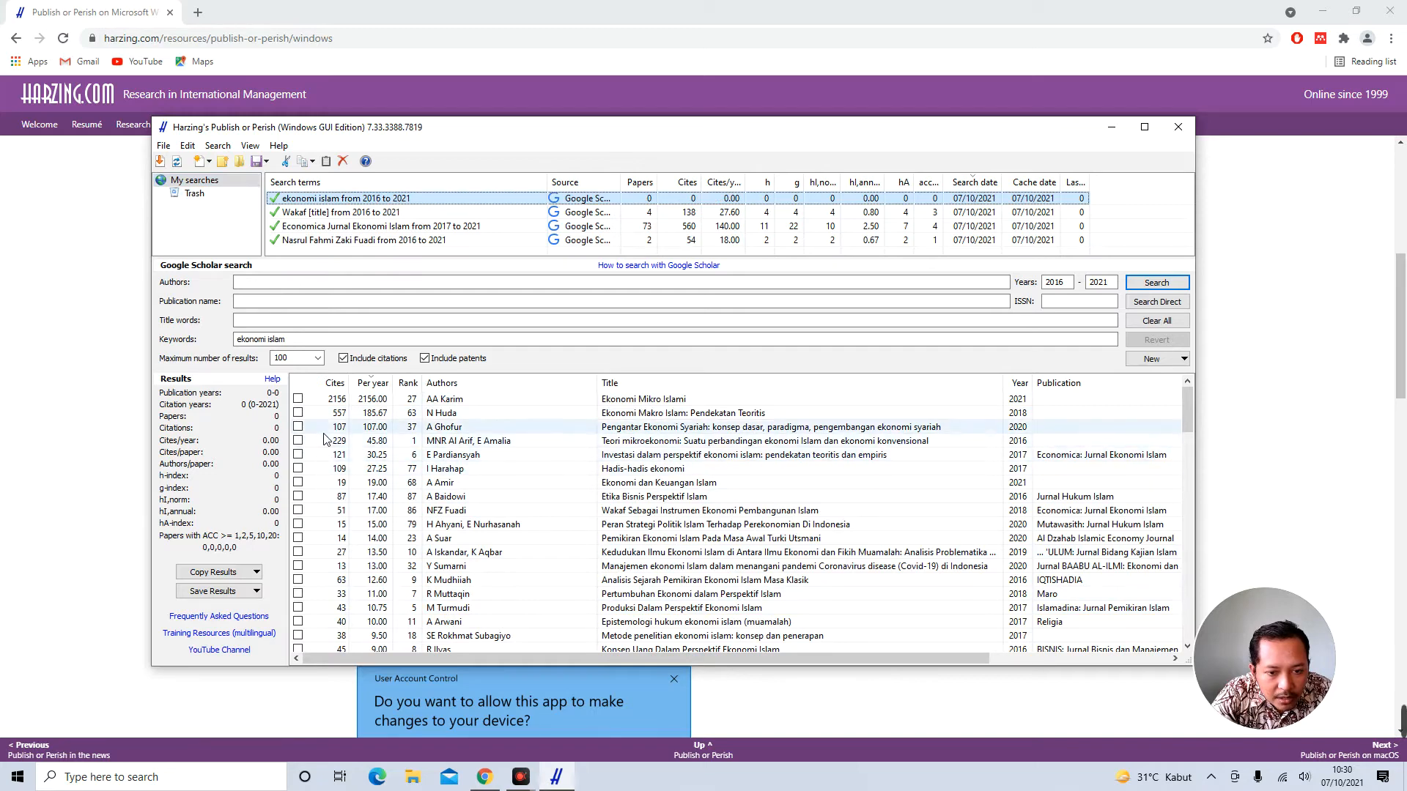
left_click(378, 384)
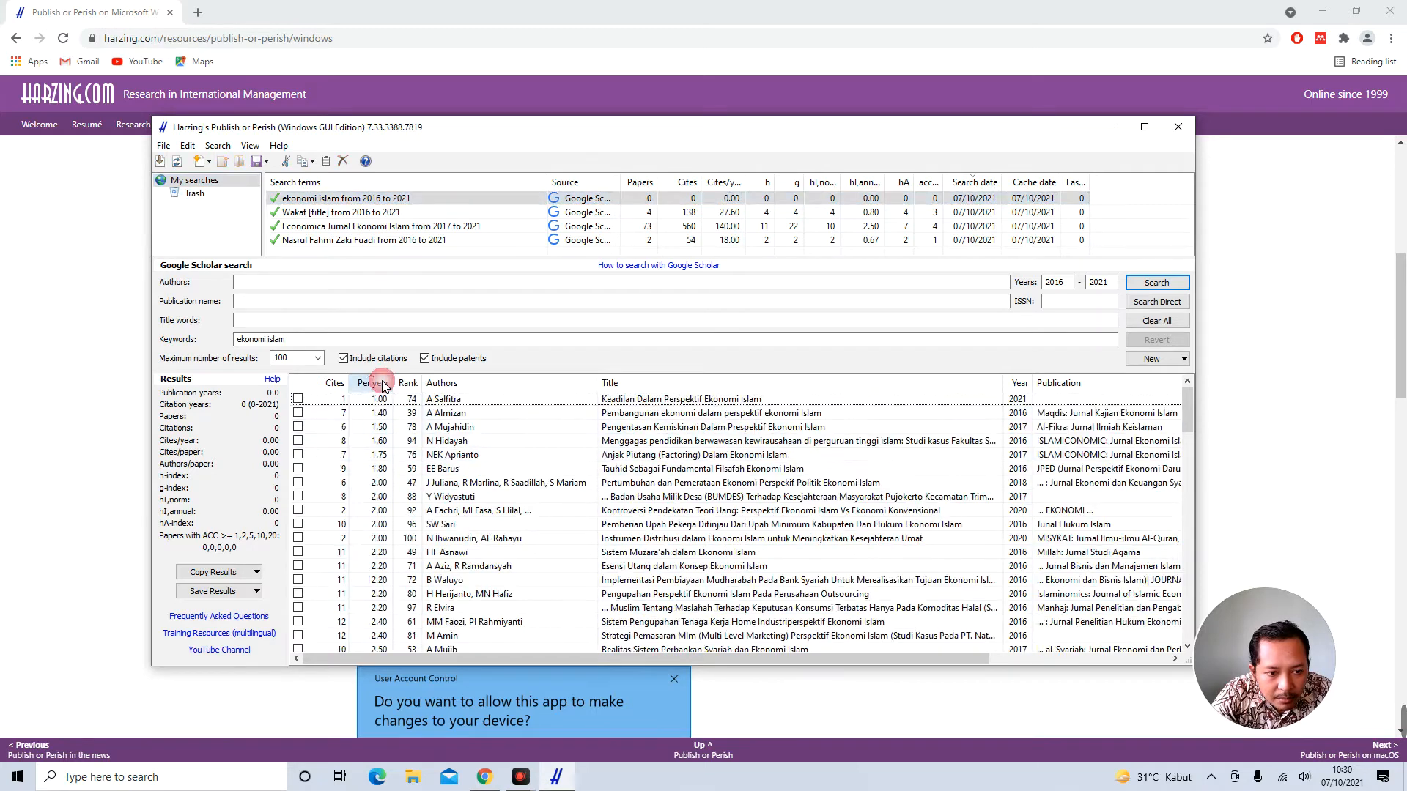
left_click(407, 383)
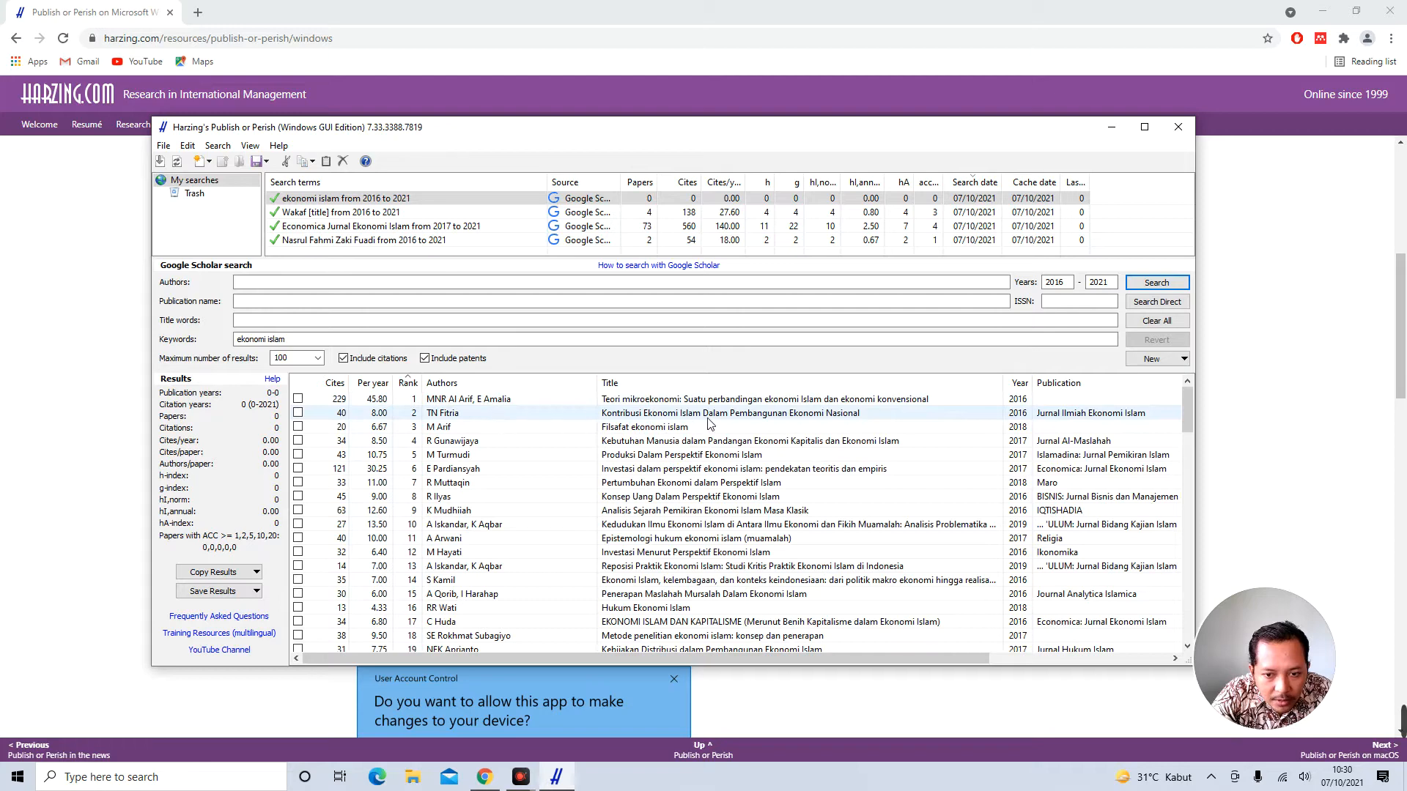
Tick the Kontribusi Ekonomi Islam, Analisis Sejarah Pemikiran and Islamic economics-capitalism papers, reviewing the list
left_click(298, 412)
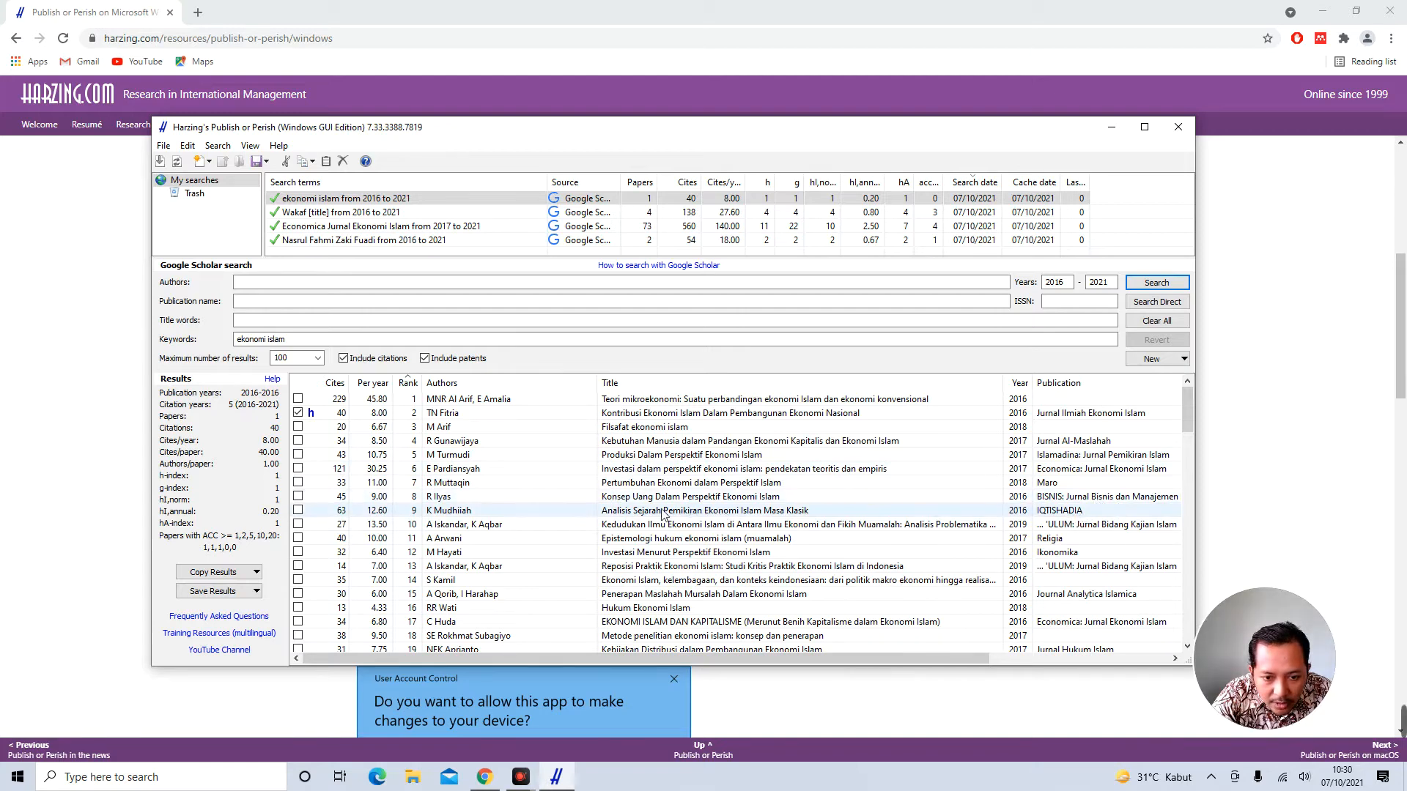
left_click(298, 511)
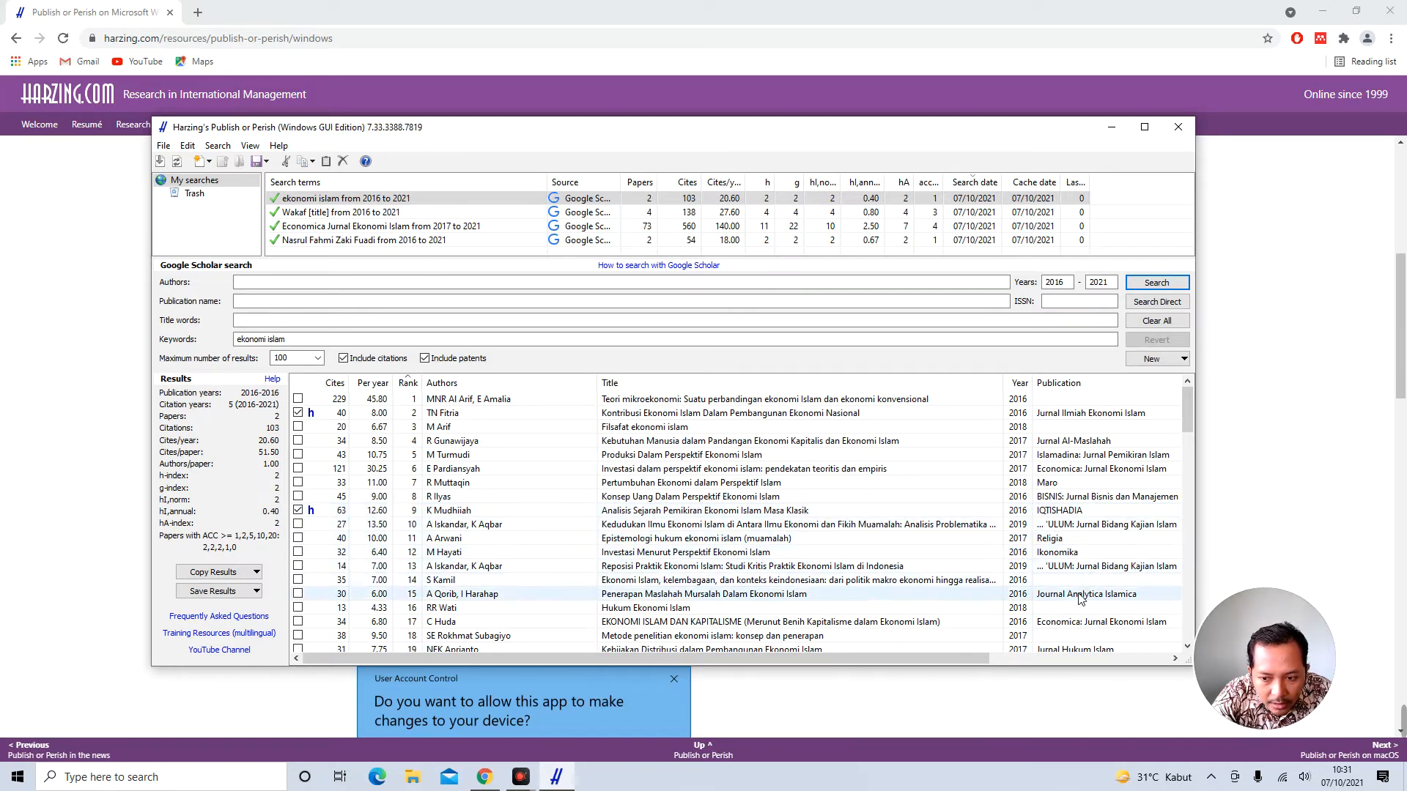
scroll(1085, 597, "down", 1)
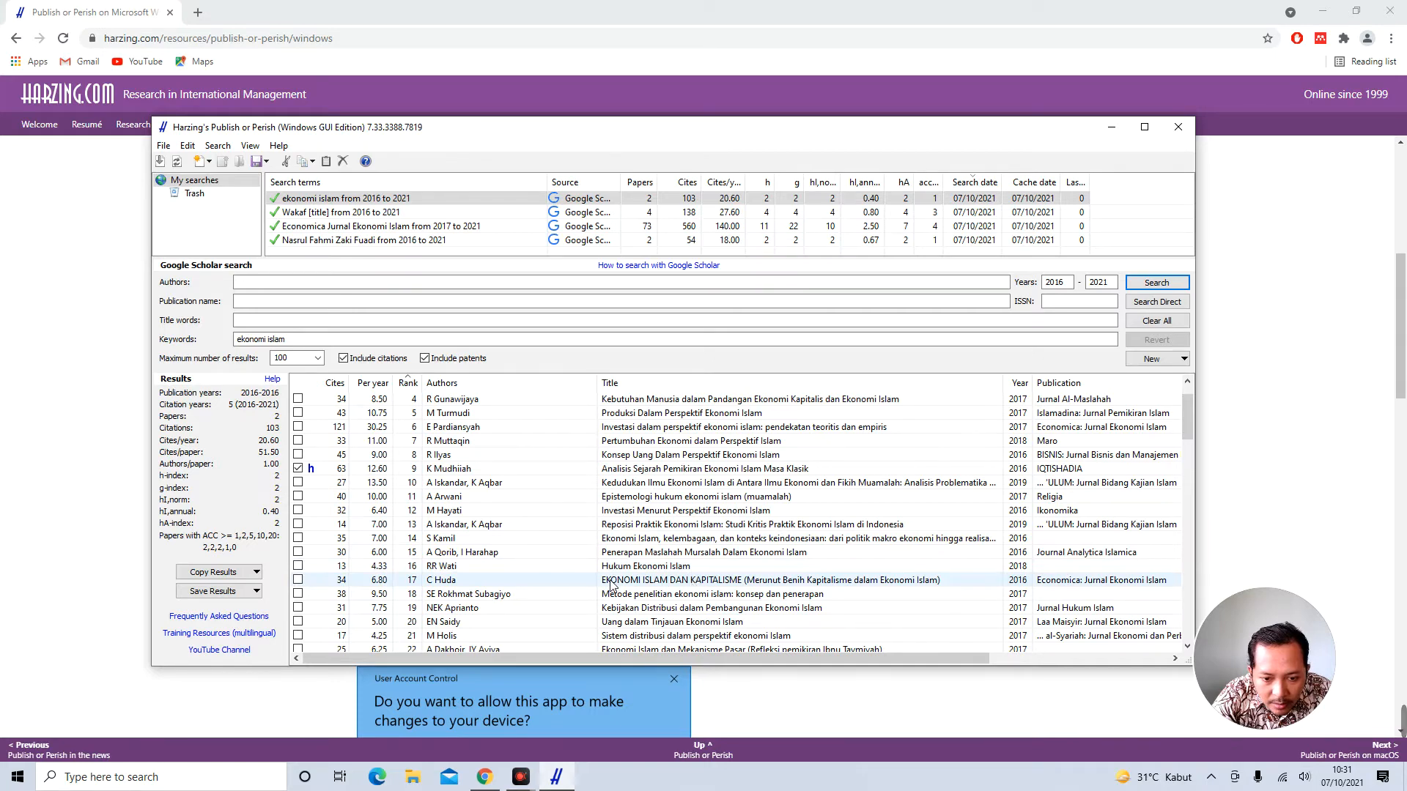
left_click(298, 580)
scroll(976, 591, "down", 1)
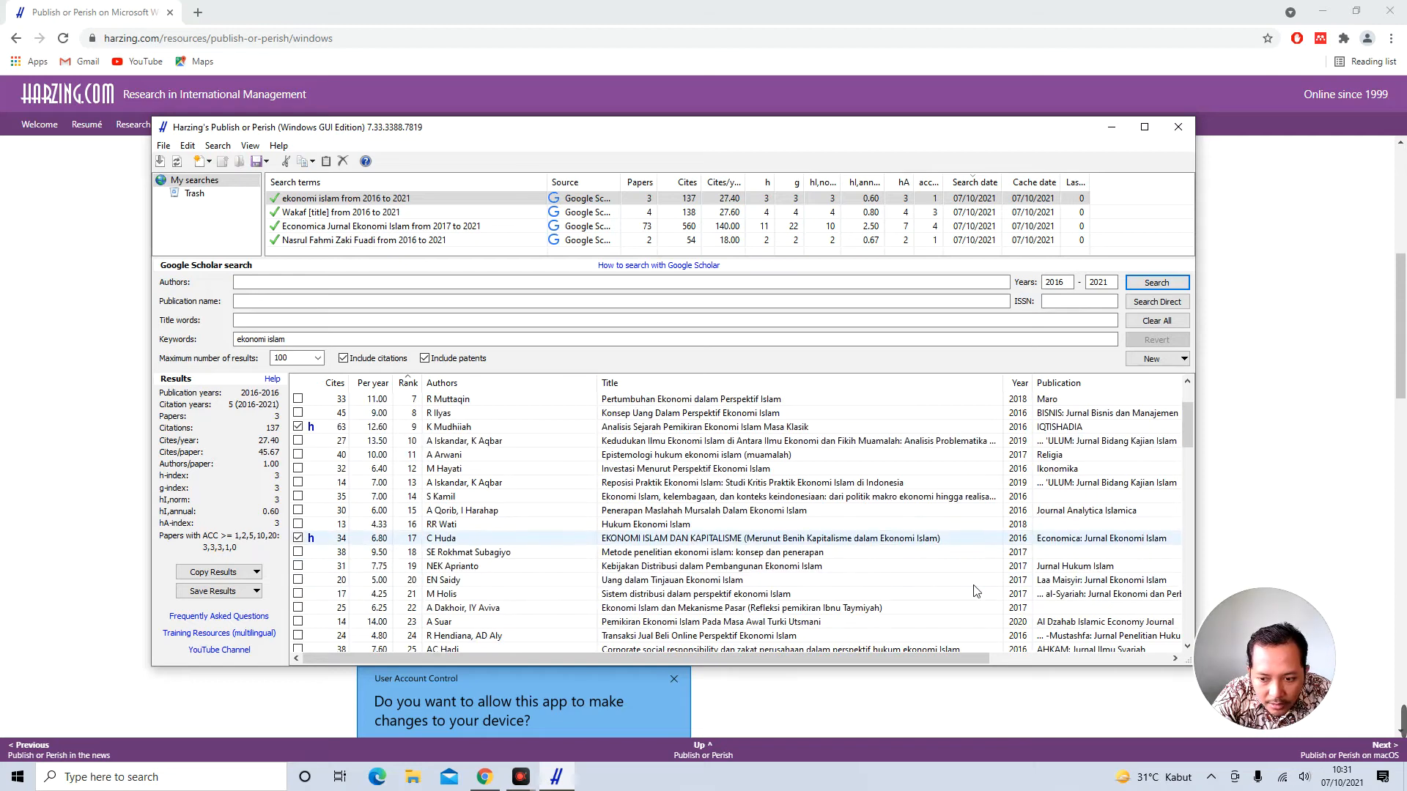
scroll(976, 590, "down", 1)
scroll(976, 591, "down", 1)
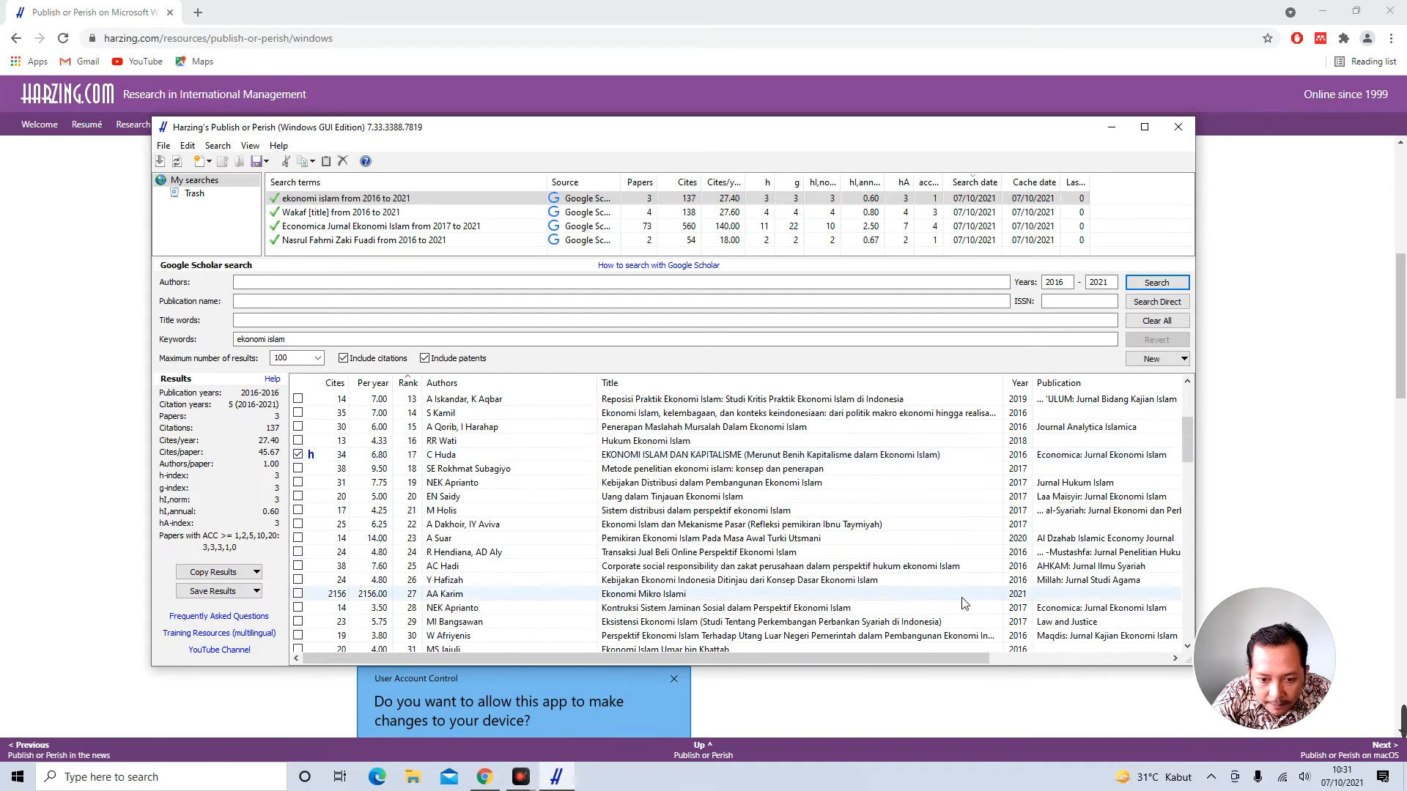
scroll(946, 614, "down", 1)
scroll(946, 615, "down", 1)
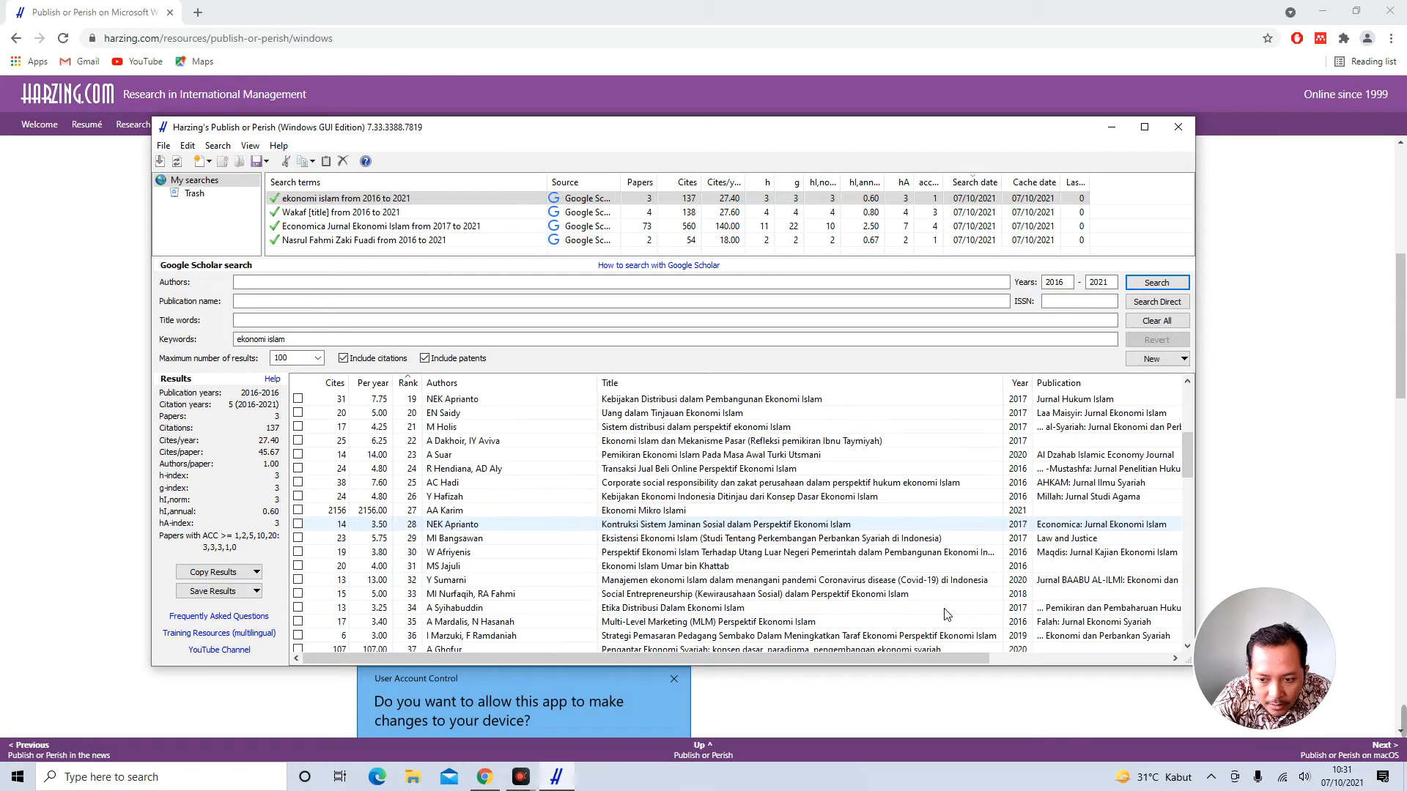
scroll(945, 614, "down", 3)
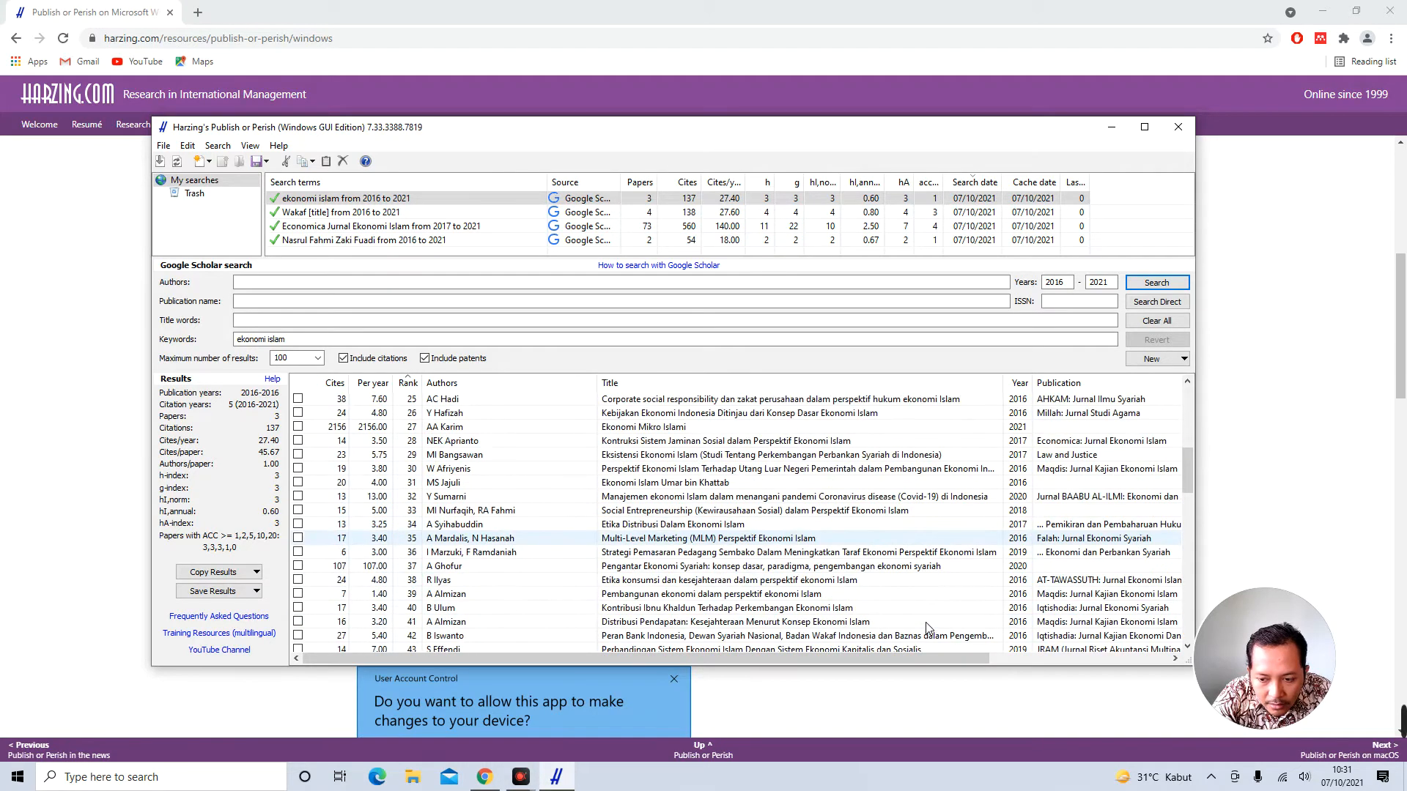
scroll(929, 629, "up", 9)
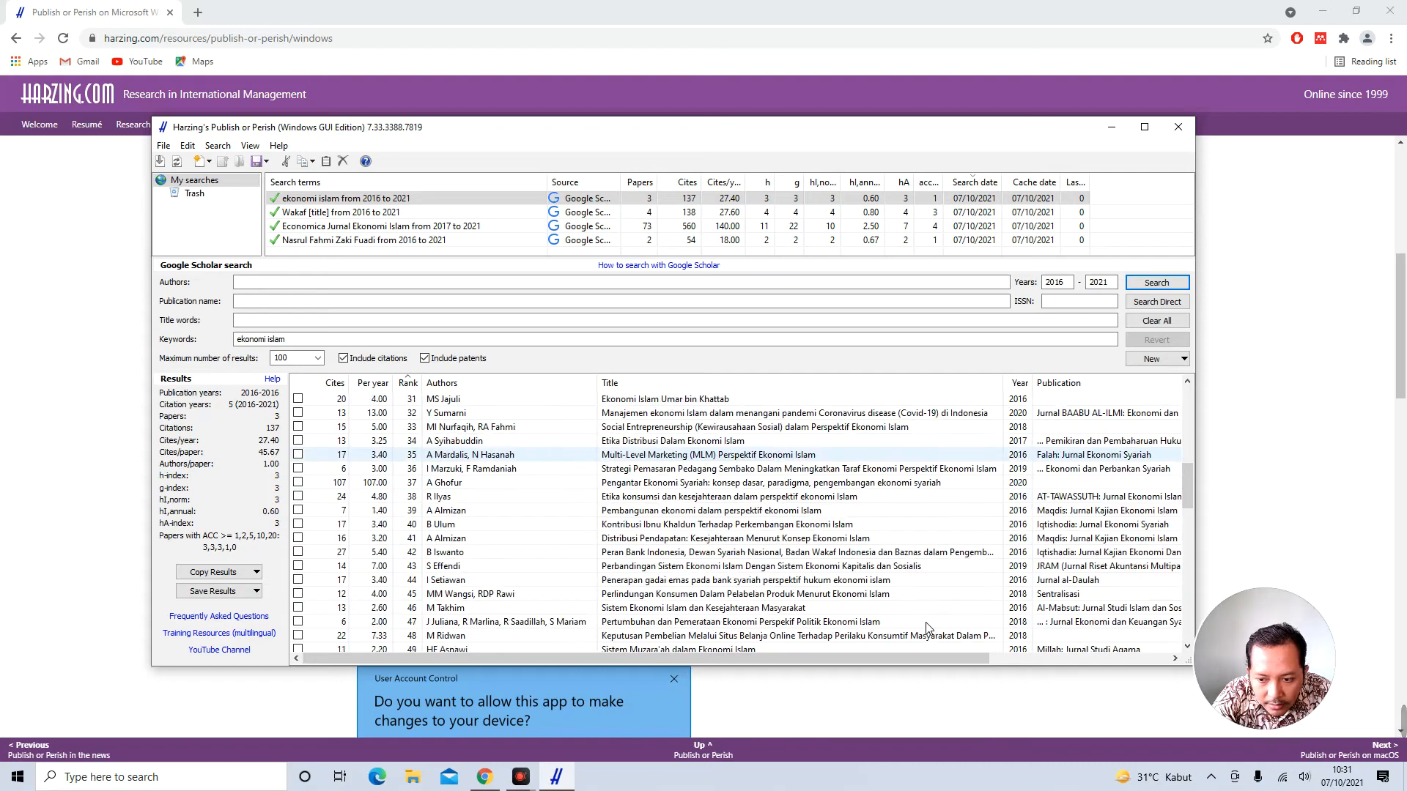
Save the ticked results as RIS file 'Jurnal Tentang Ekonomi Islam', then clear the search selection
left_click(219, 593)
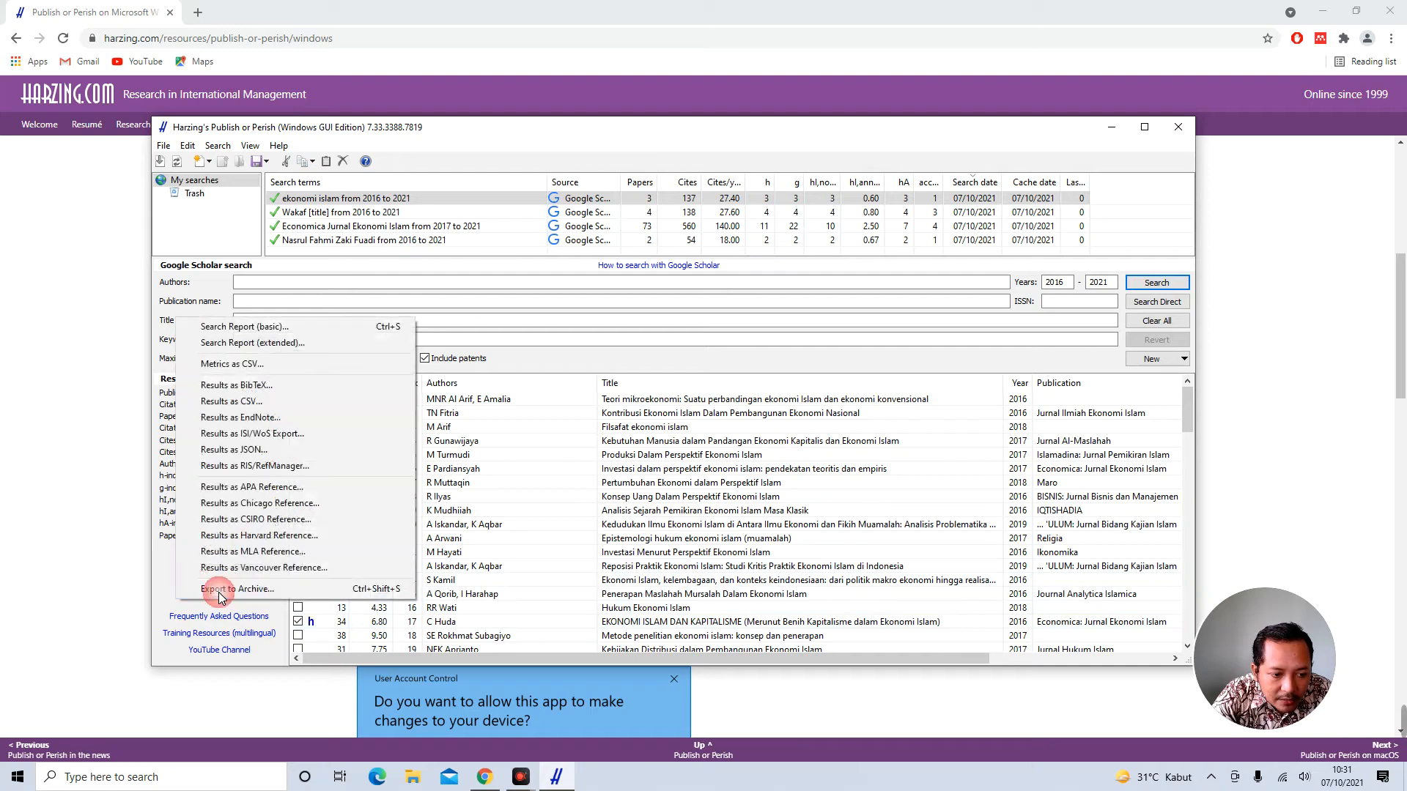
left_click(289, 466)
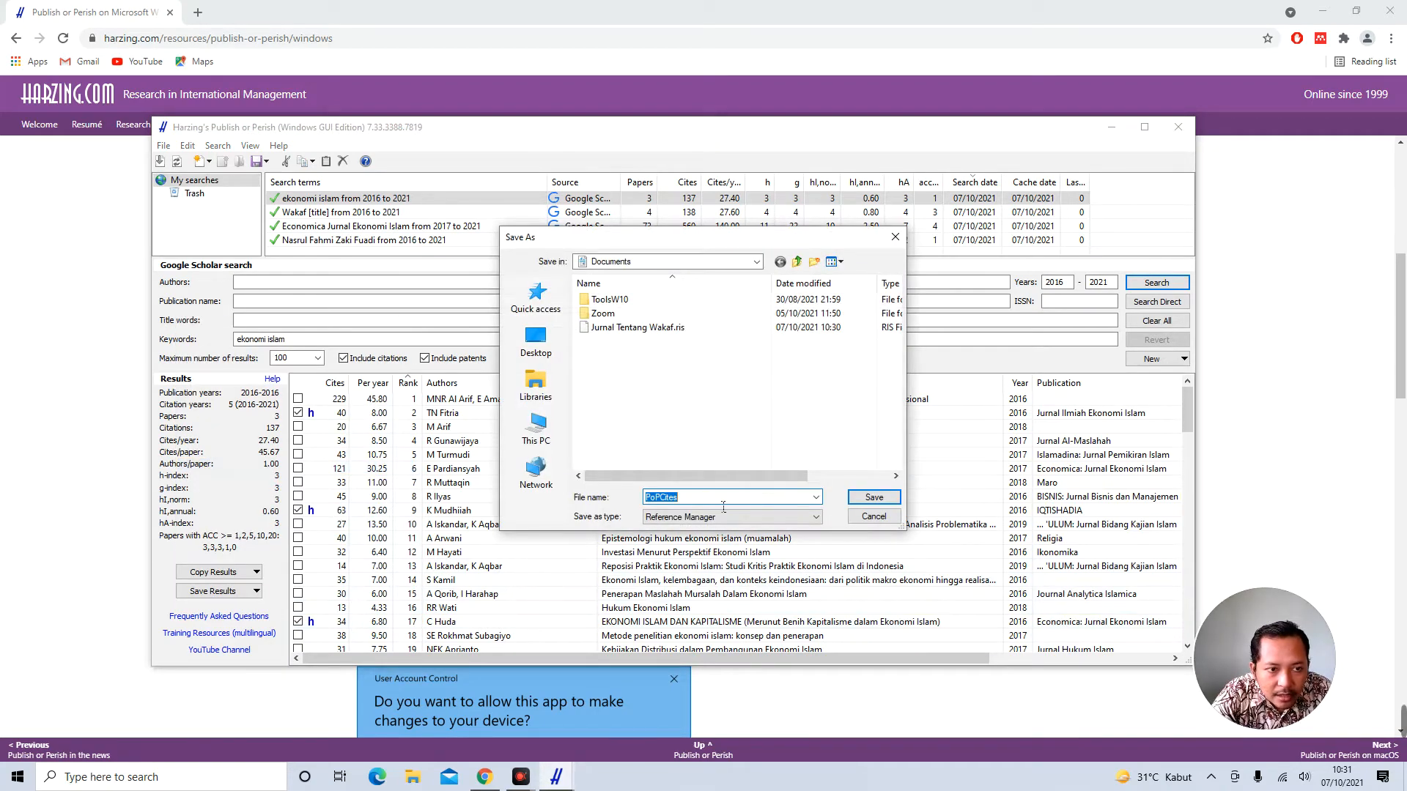
type("Ju")
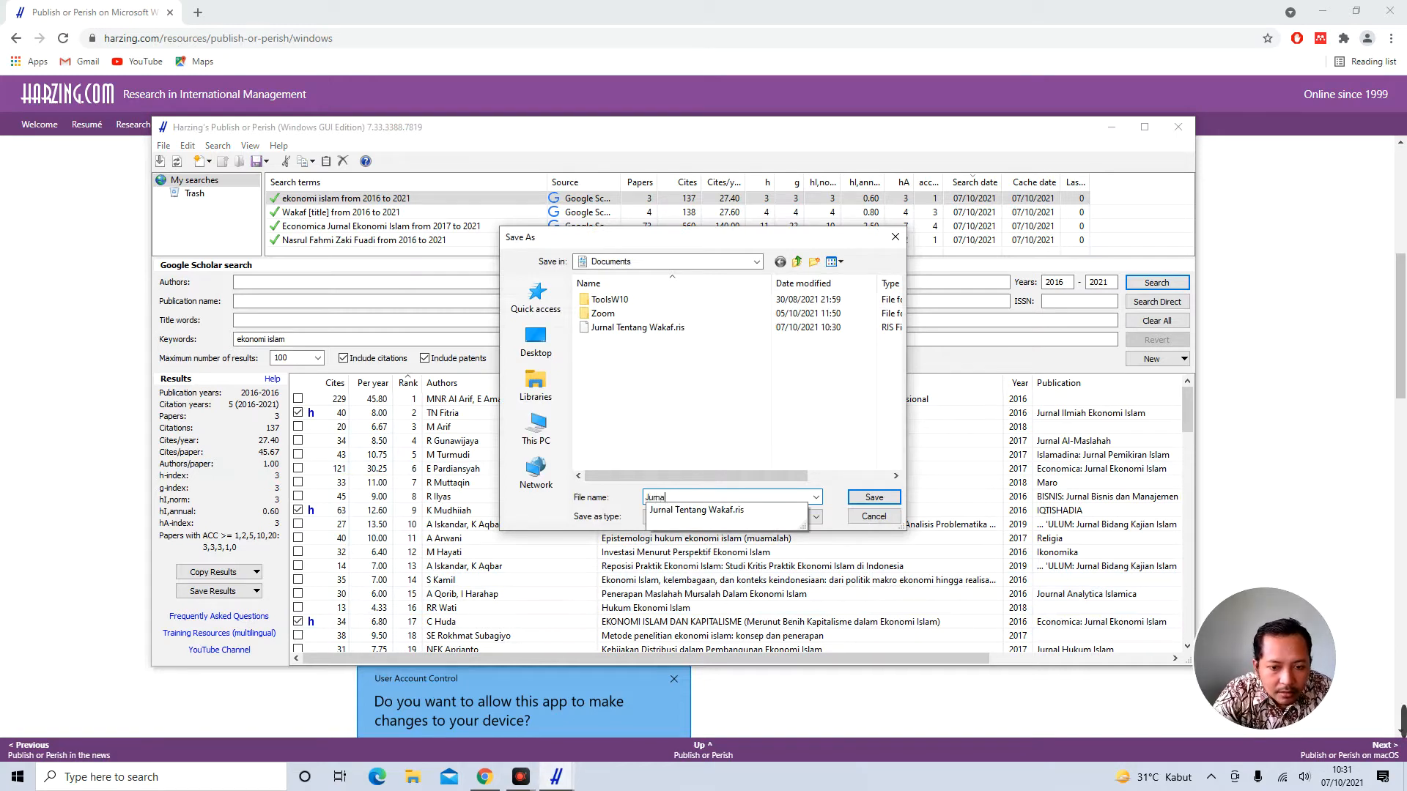
type("rnal Tentang")
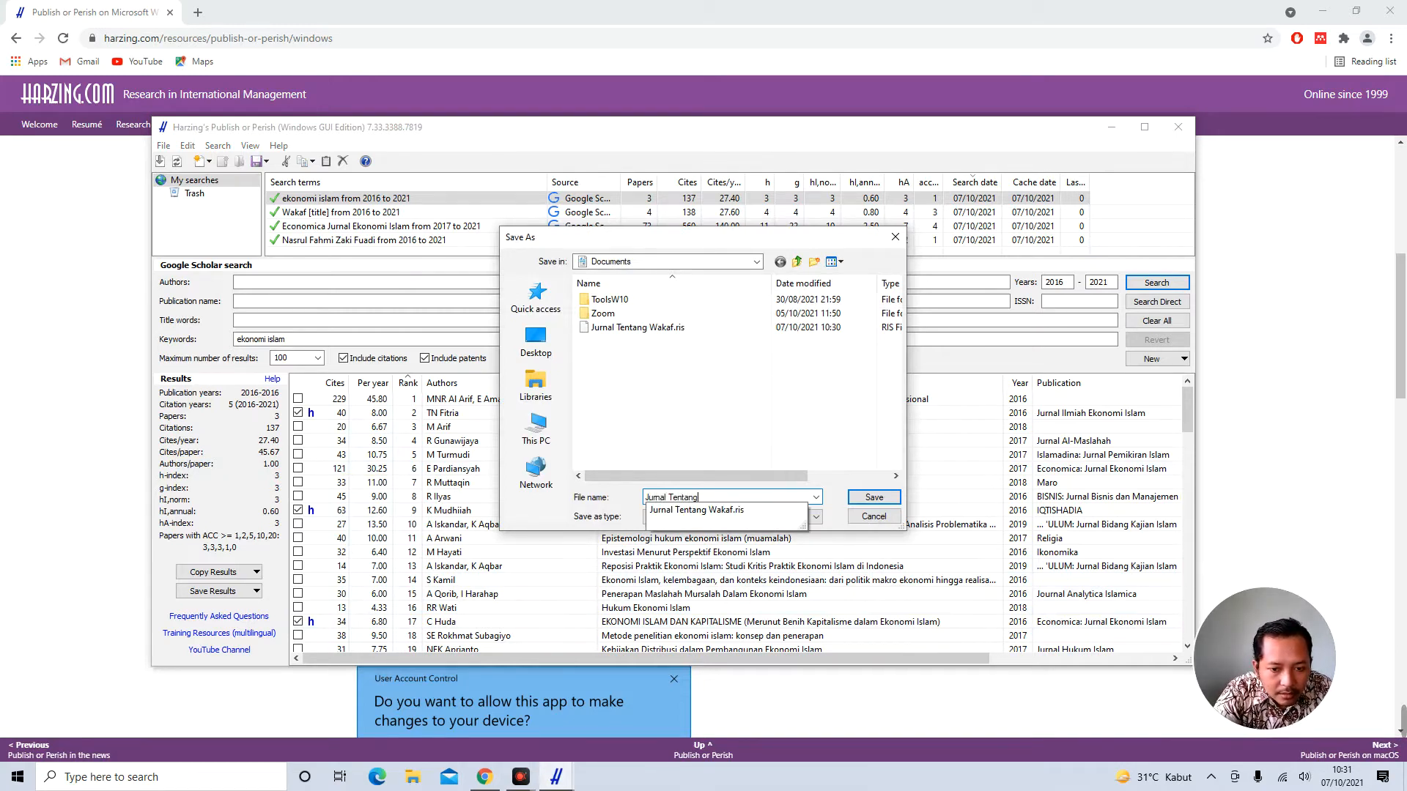
type(" Ekonomi Islam")
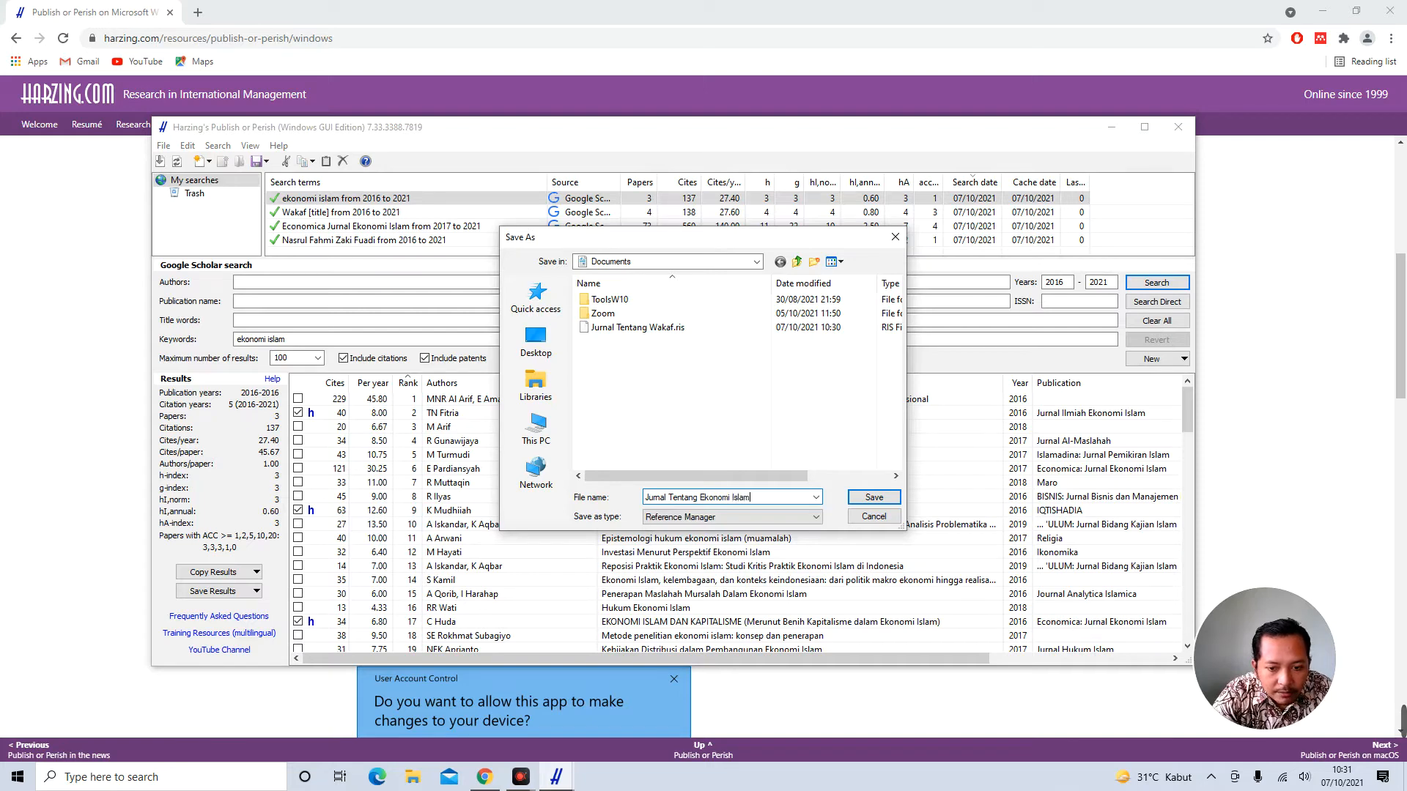
key("Return")
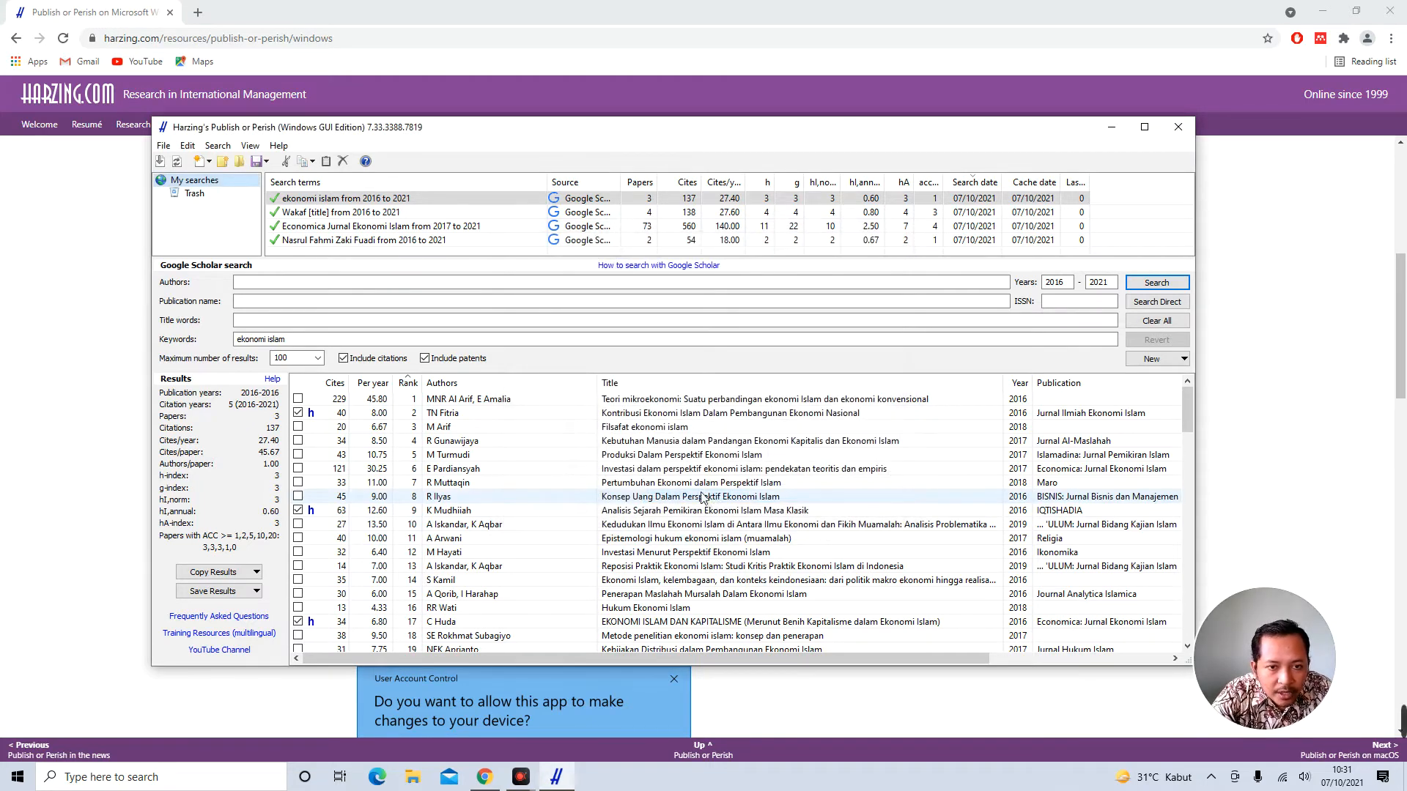
left_click(371, 251)
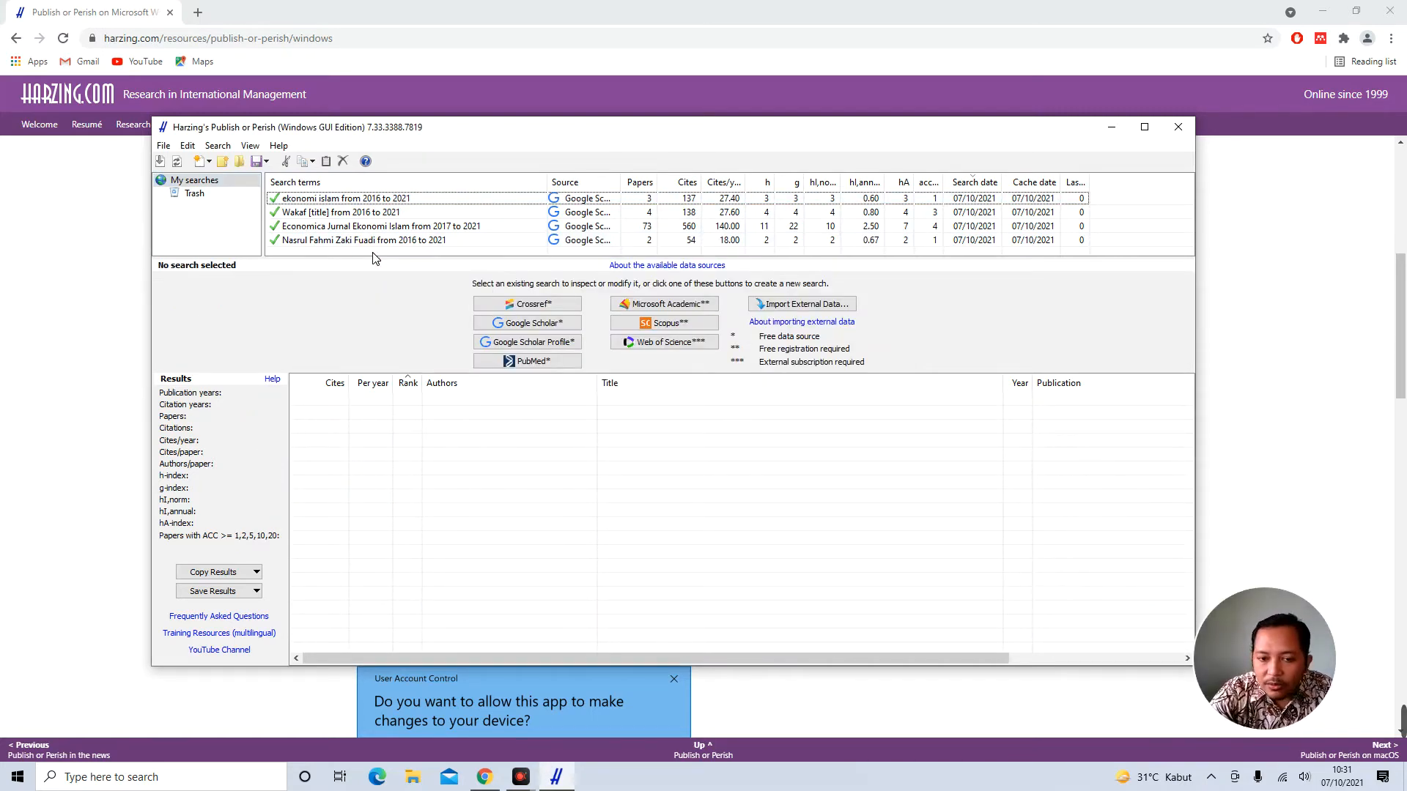
Start a new Scopus search and enter waqf as the title words
left_click(665, 322)
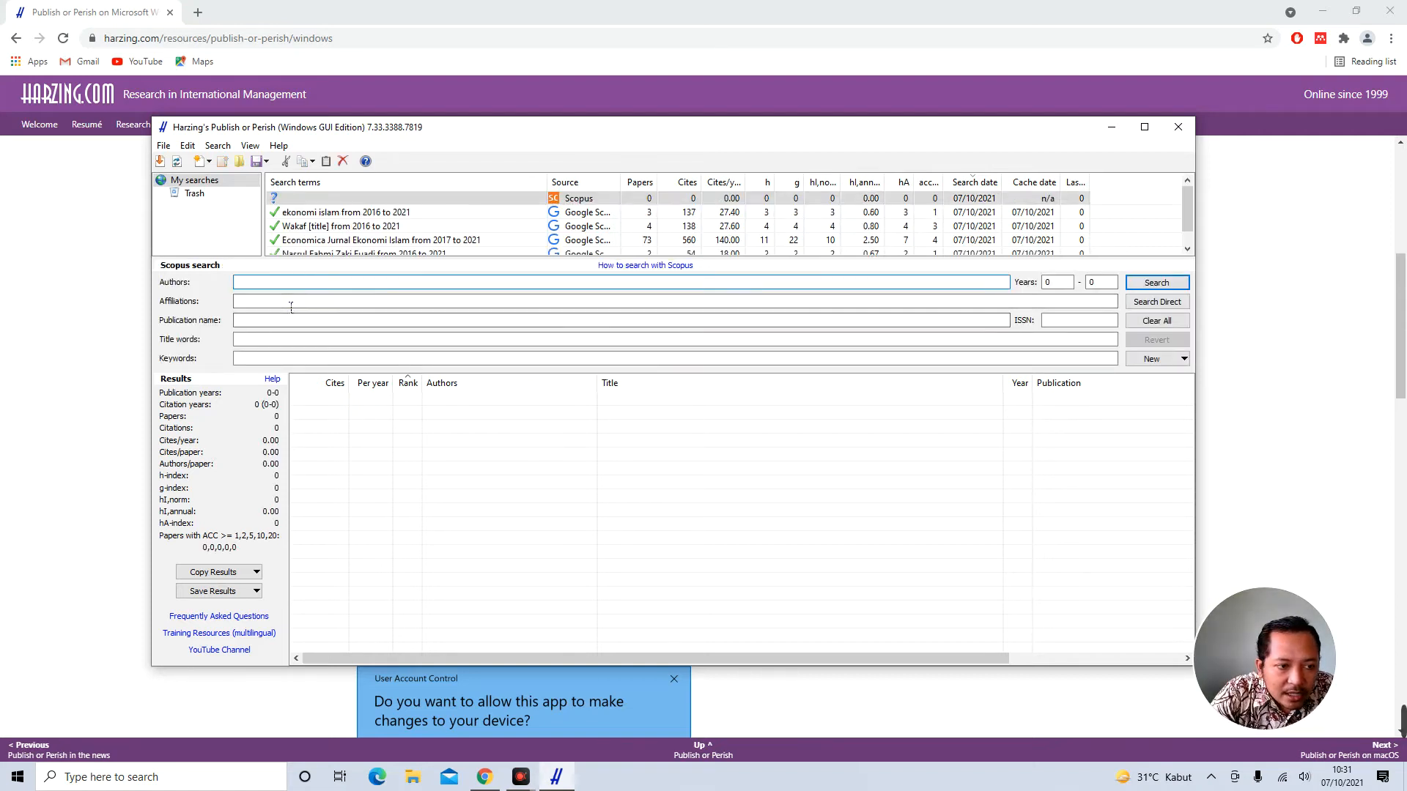
left_click(263, 339)
left_click(262, 283)
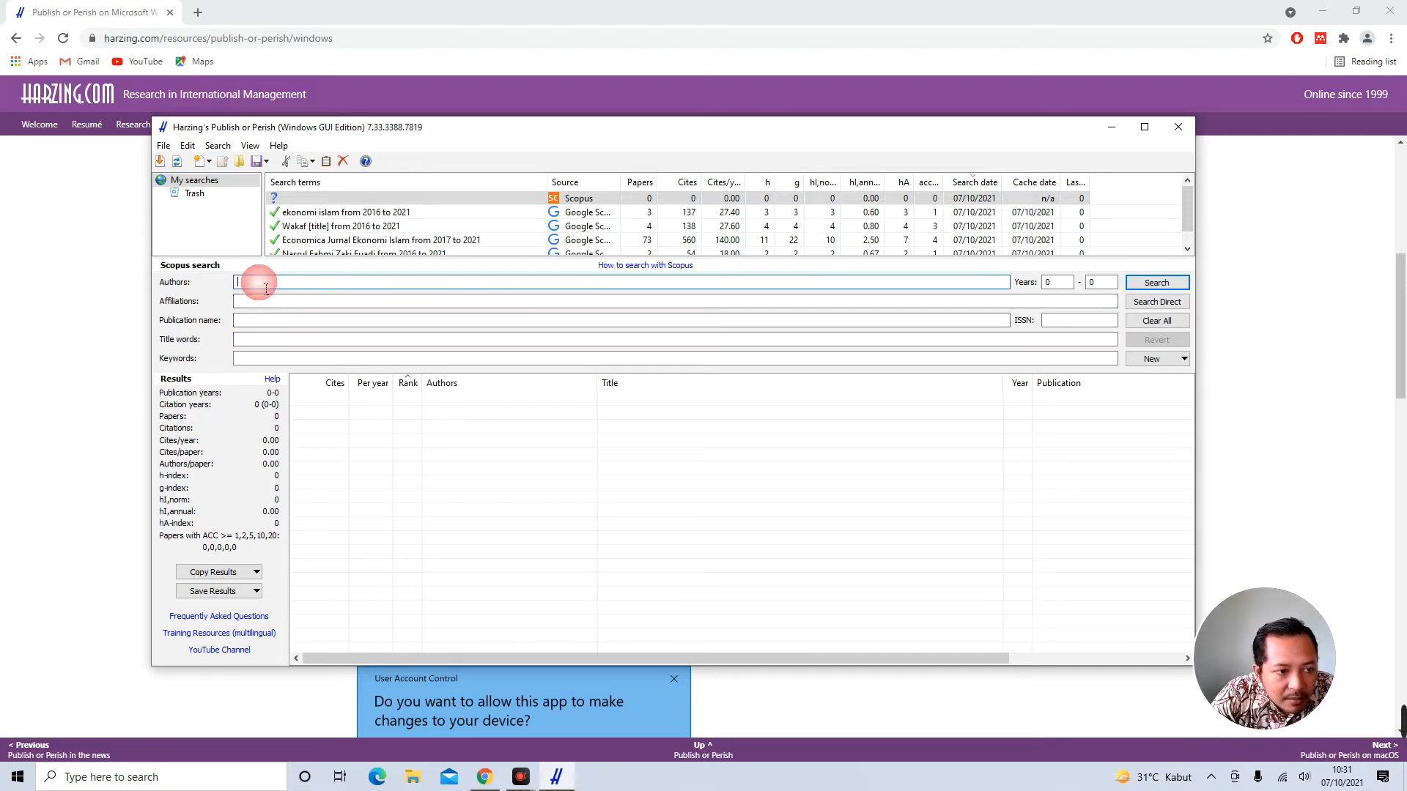
left_click(263, 300)
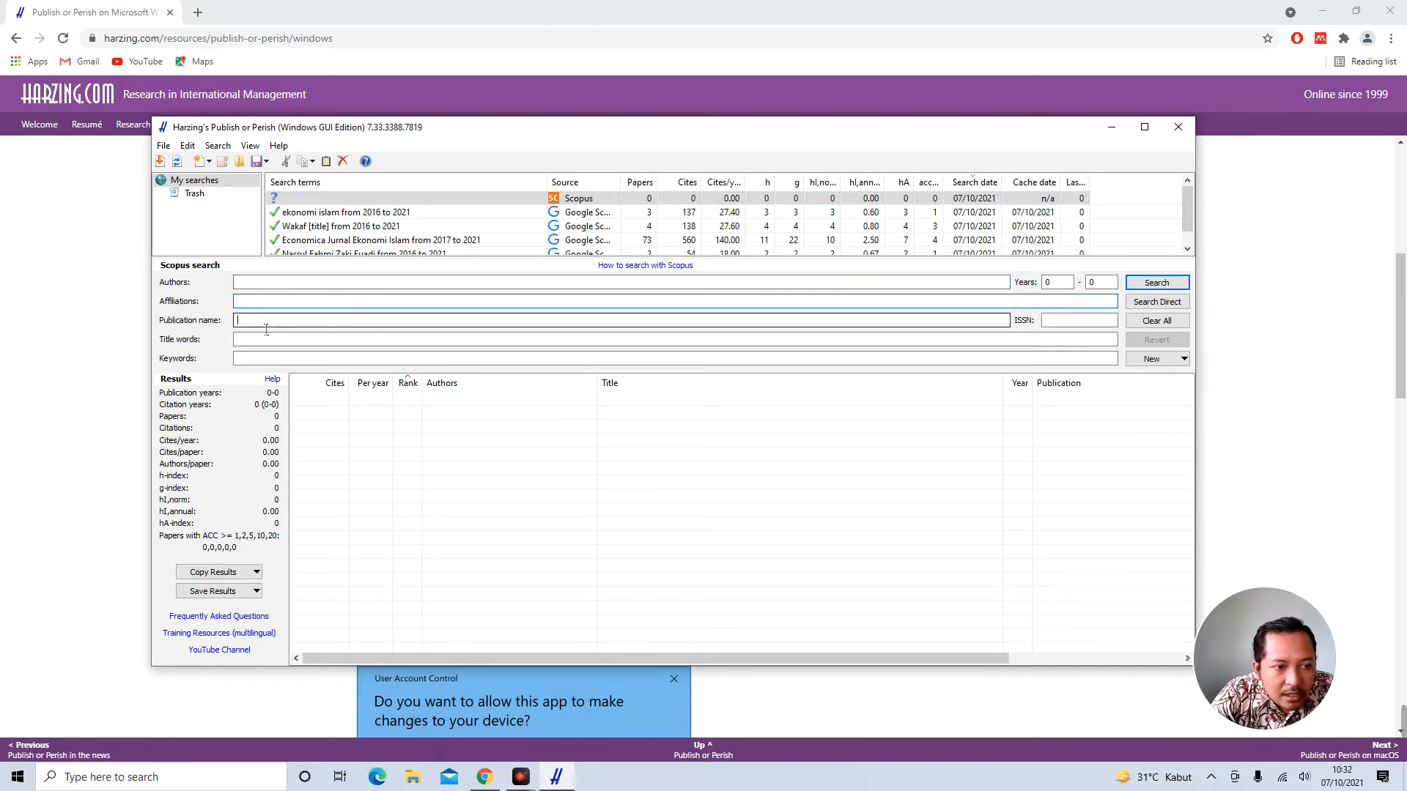
left_click(262, 339)
left_click(272, 359)
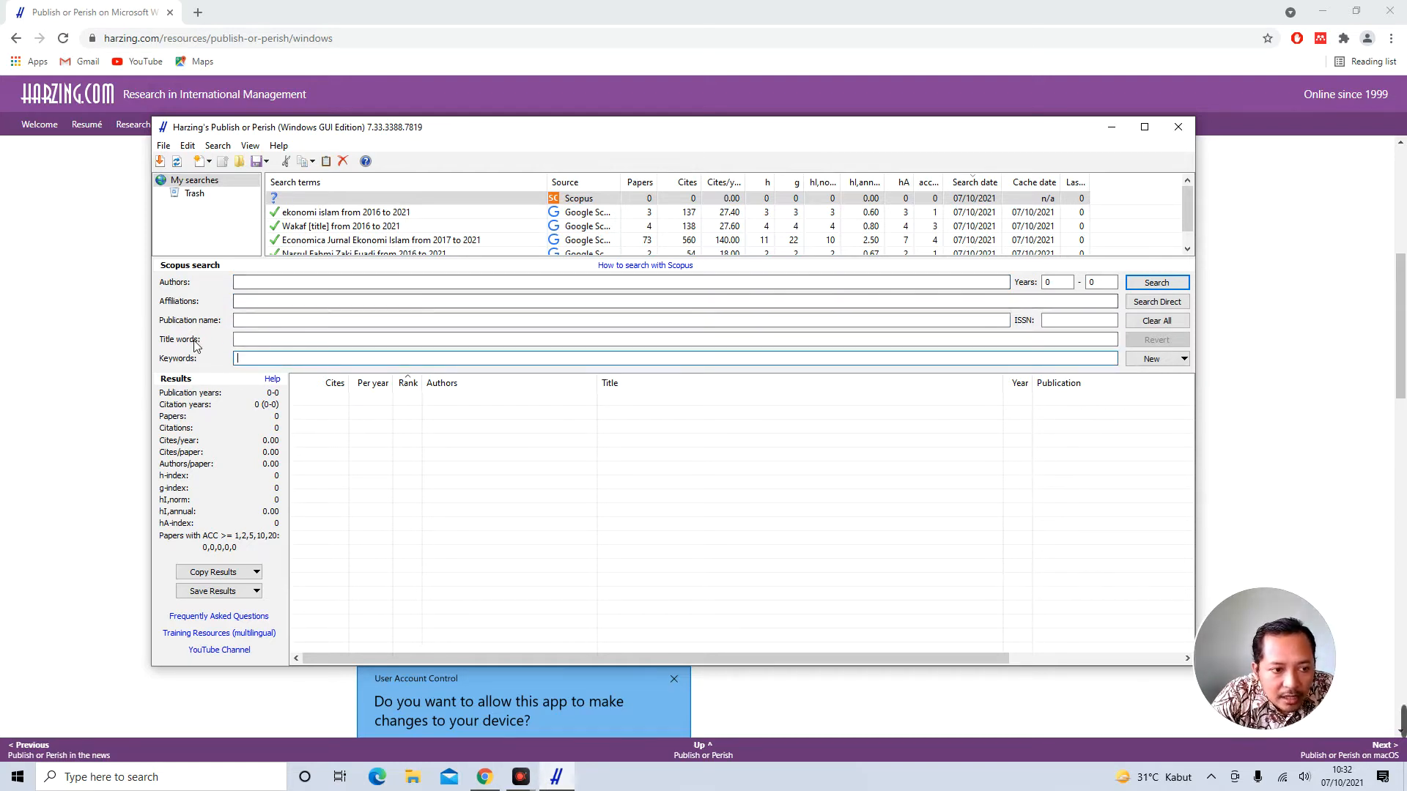
left_click(269, 344)
type("waqf")
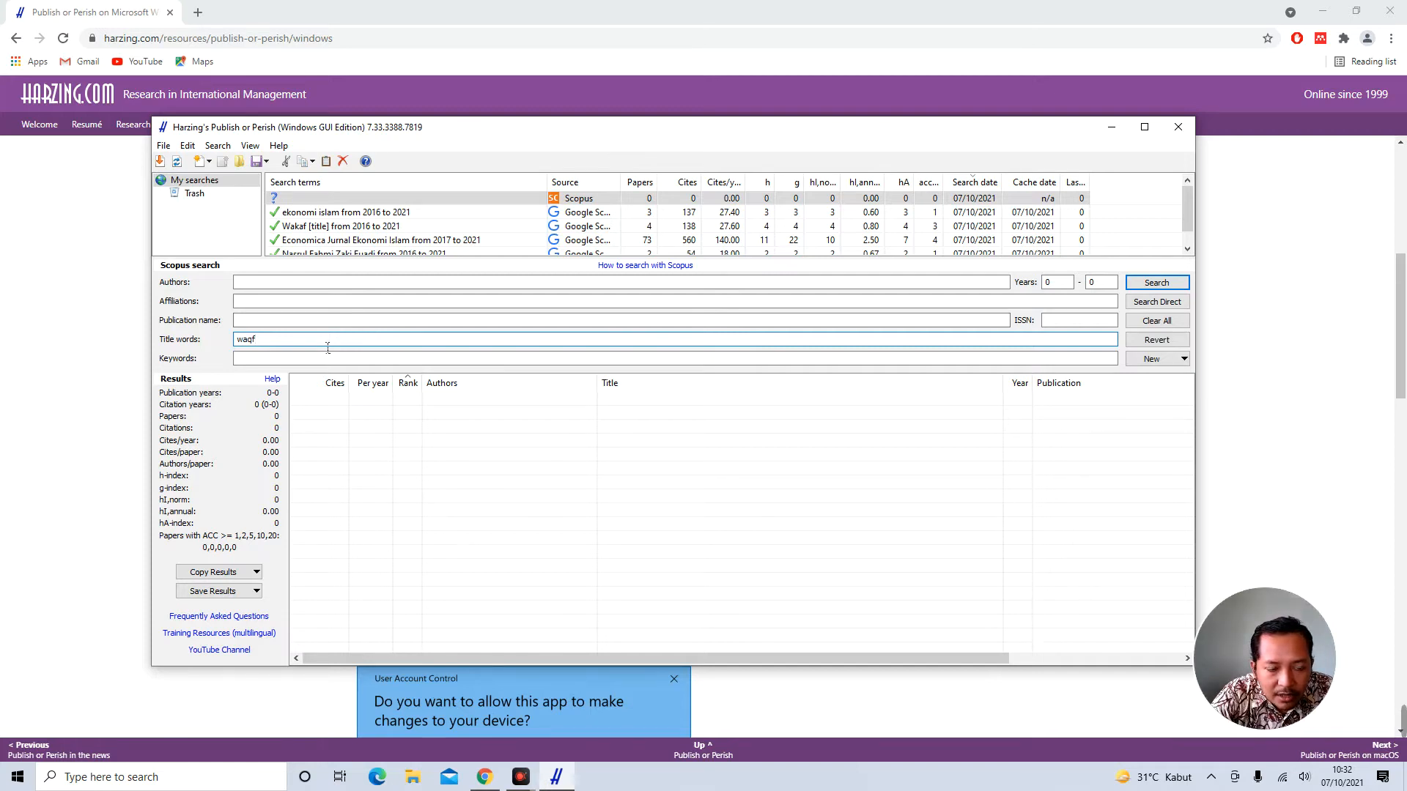
double_click(254, 340)
left_click(282, 340)
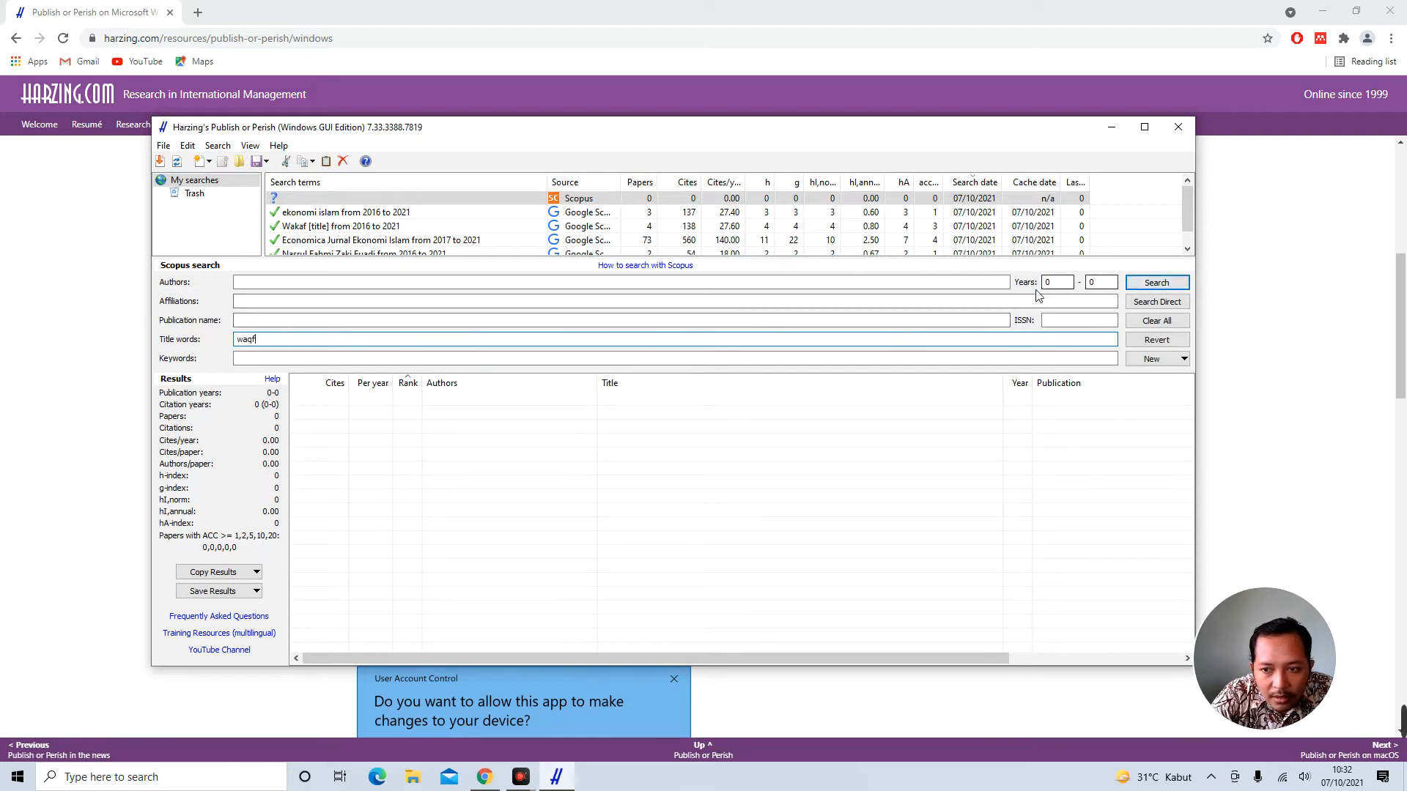
Set the year range to 2016–2021 and run the Scopus search
double_click(1054, 288)
type("2016")
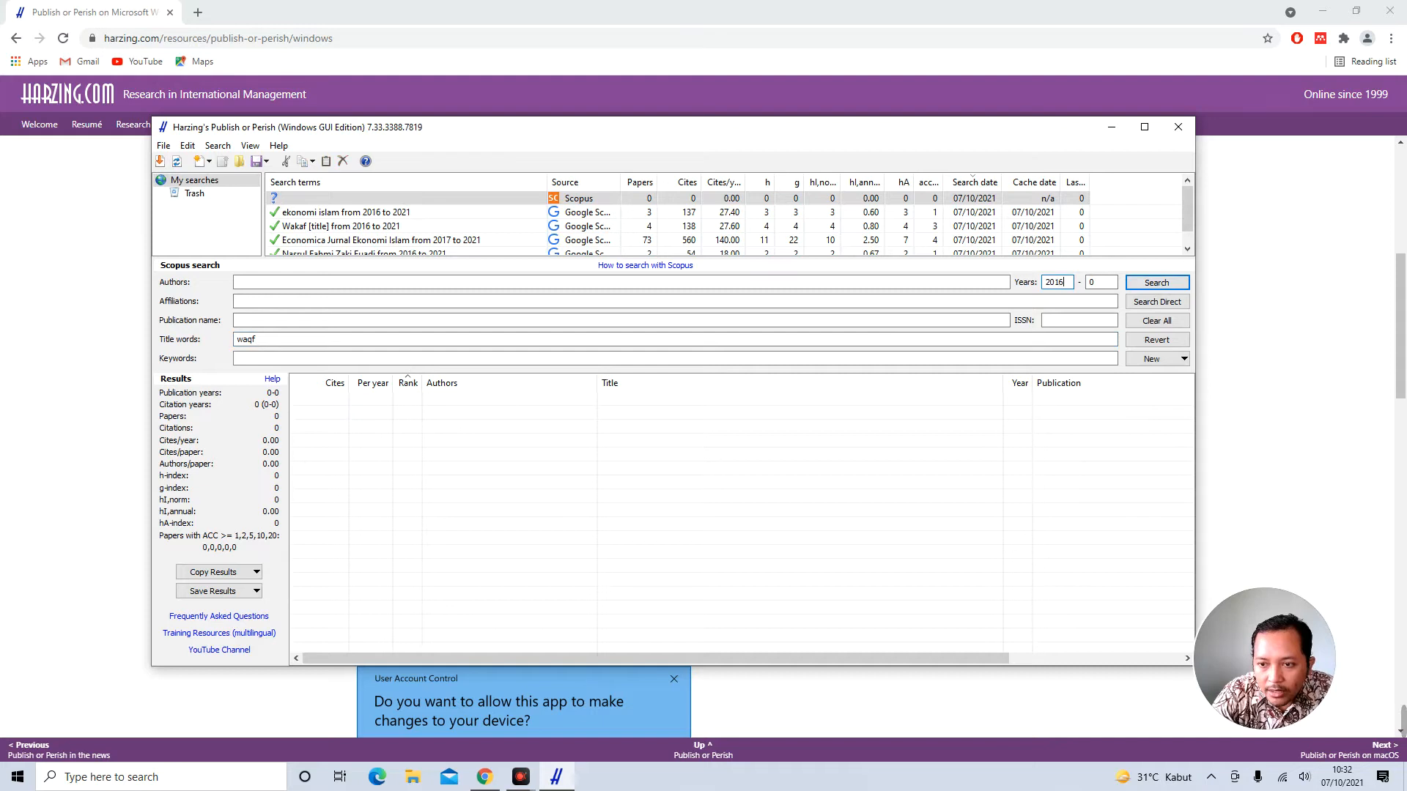
key("Tab")
type("20")
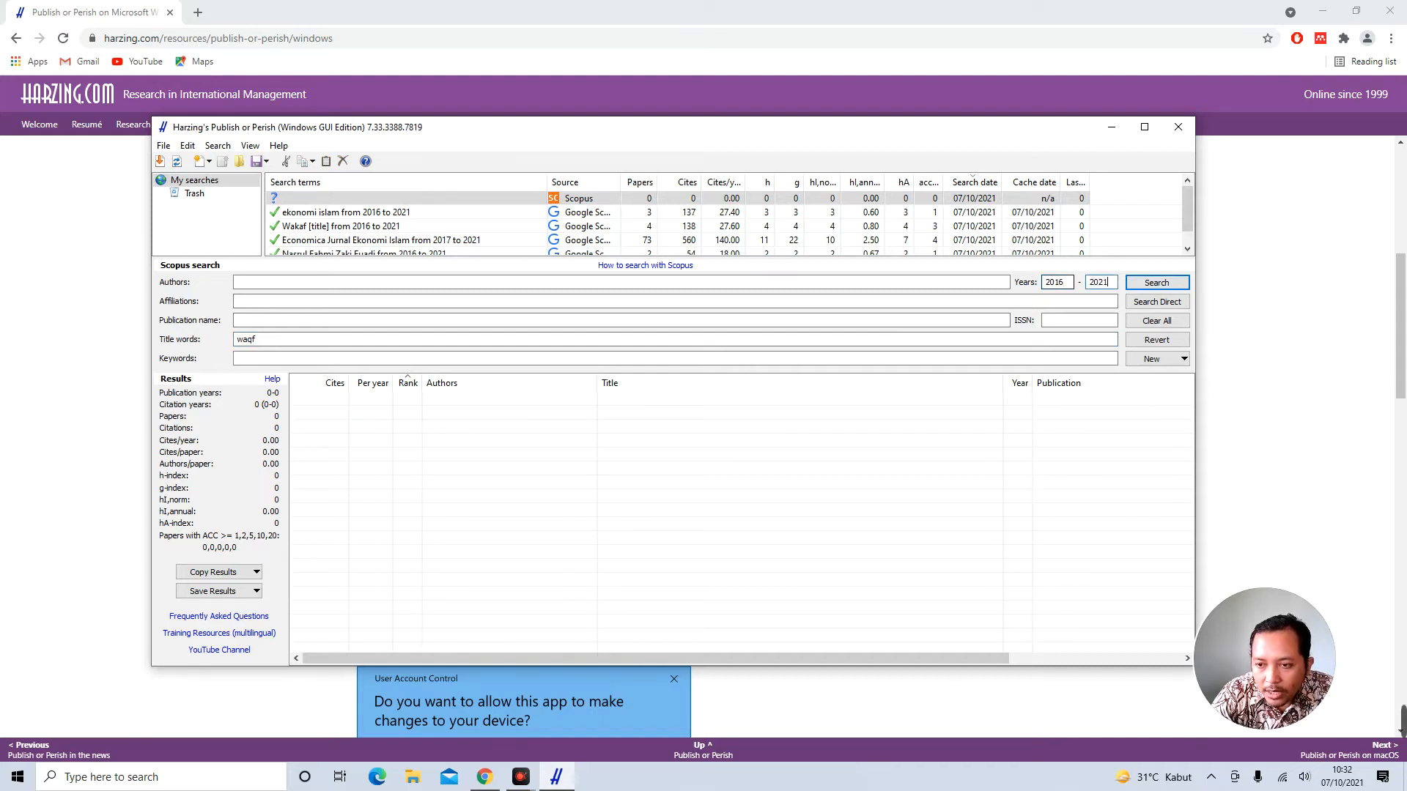
left_click(1157, 283)
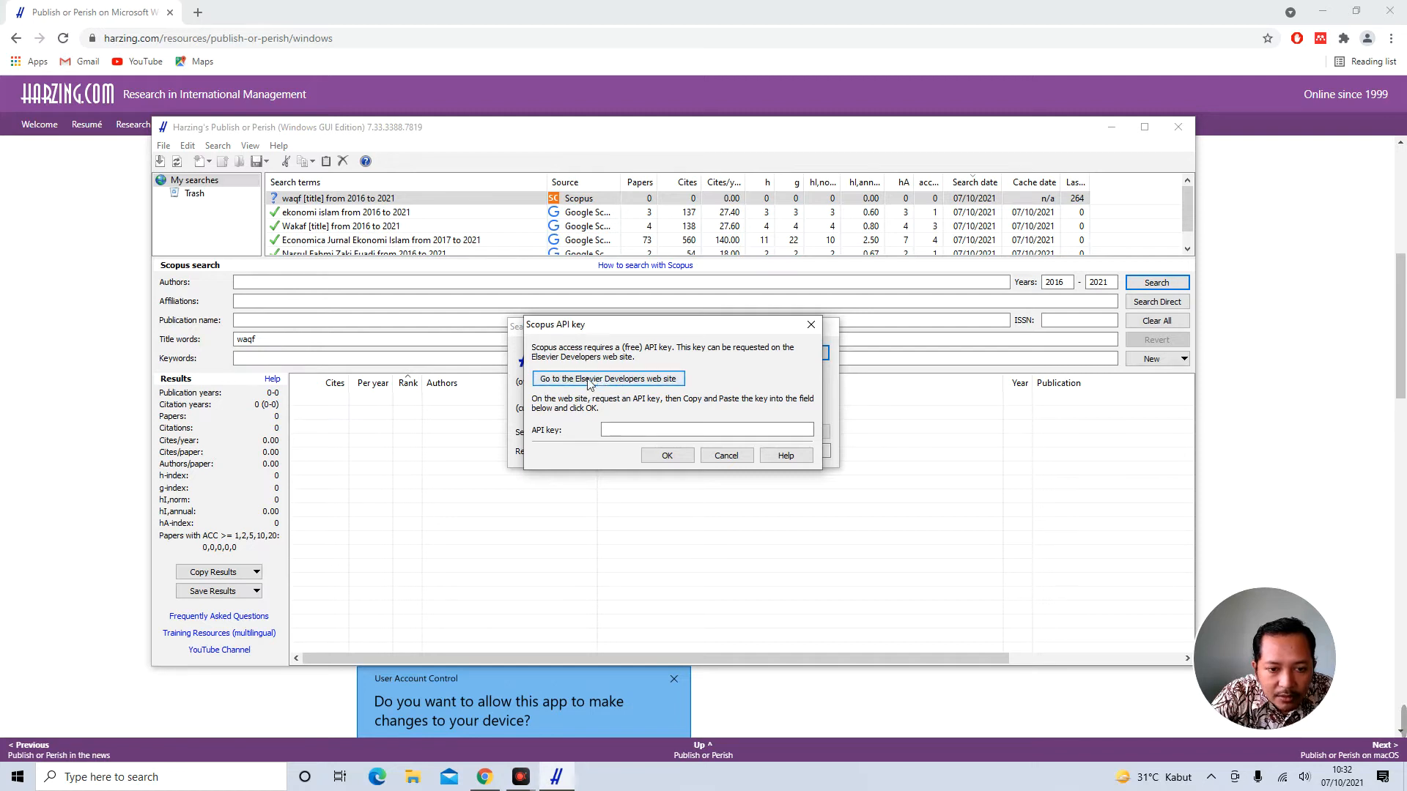
Go to the Elsevier Developers web site from the Scopus API key dialog
left_click(663, 379)
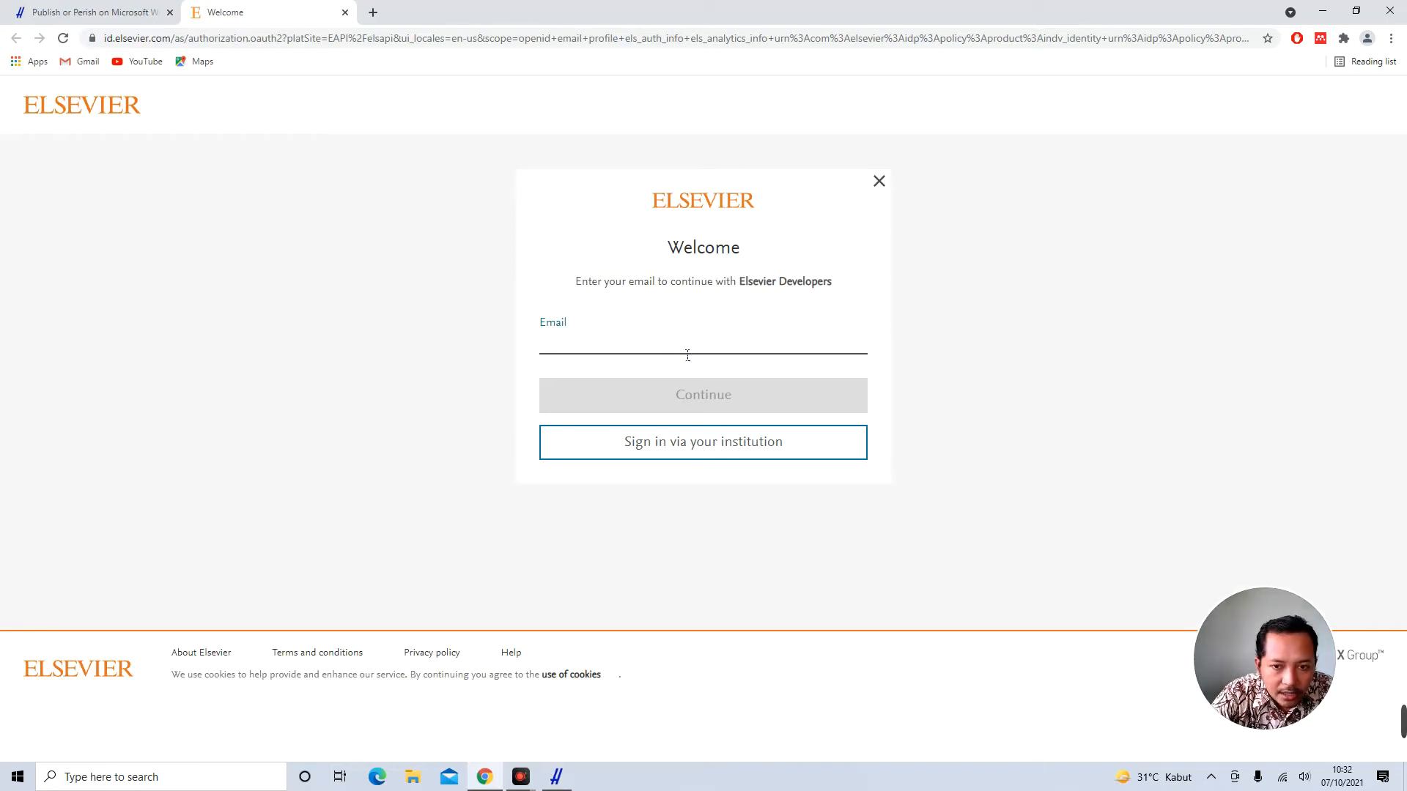
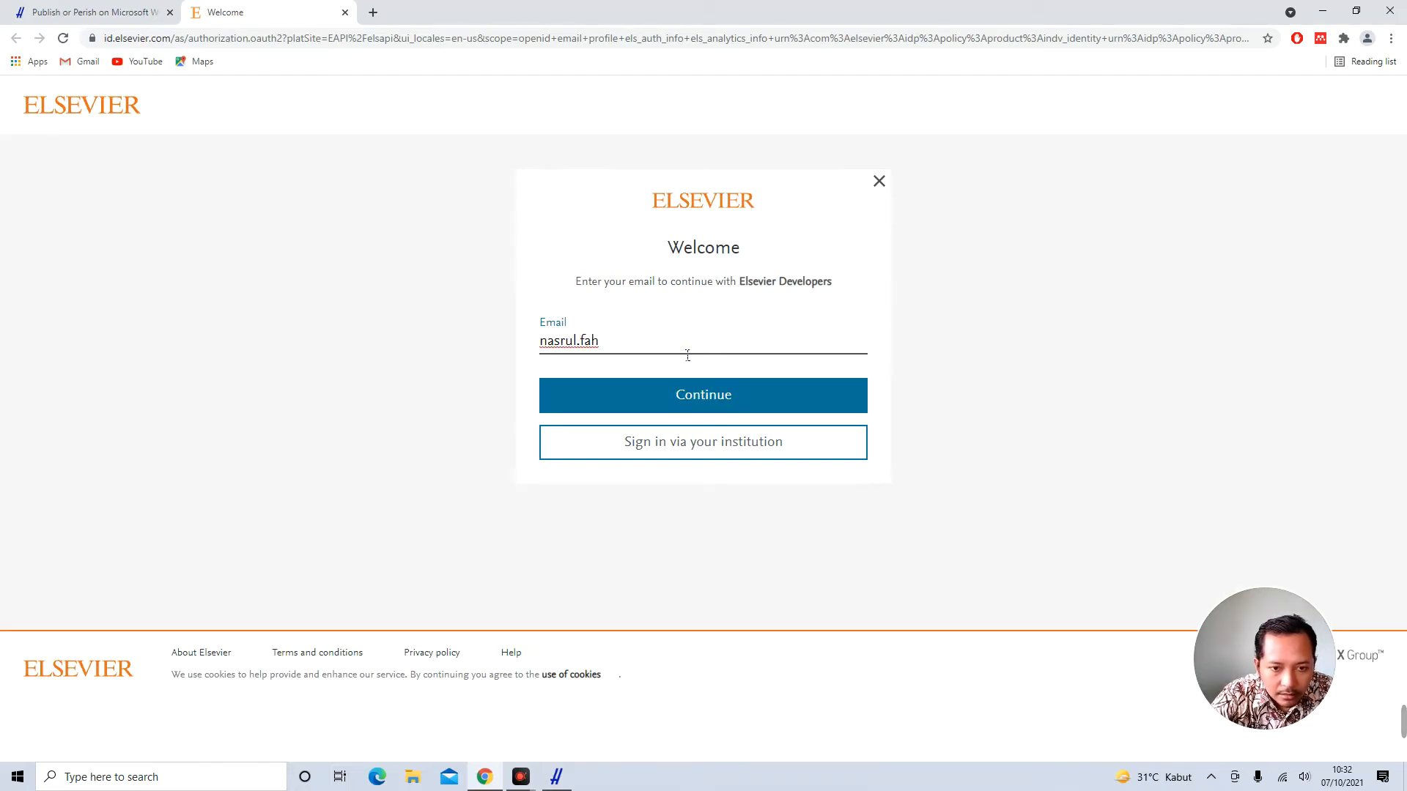
Sign in to Elsevier ID with the account email and password, declining Chrome's password saving
key("ctrl+a")
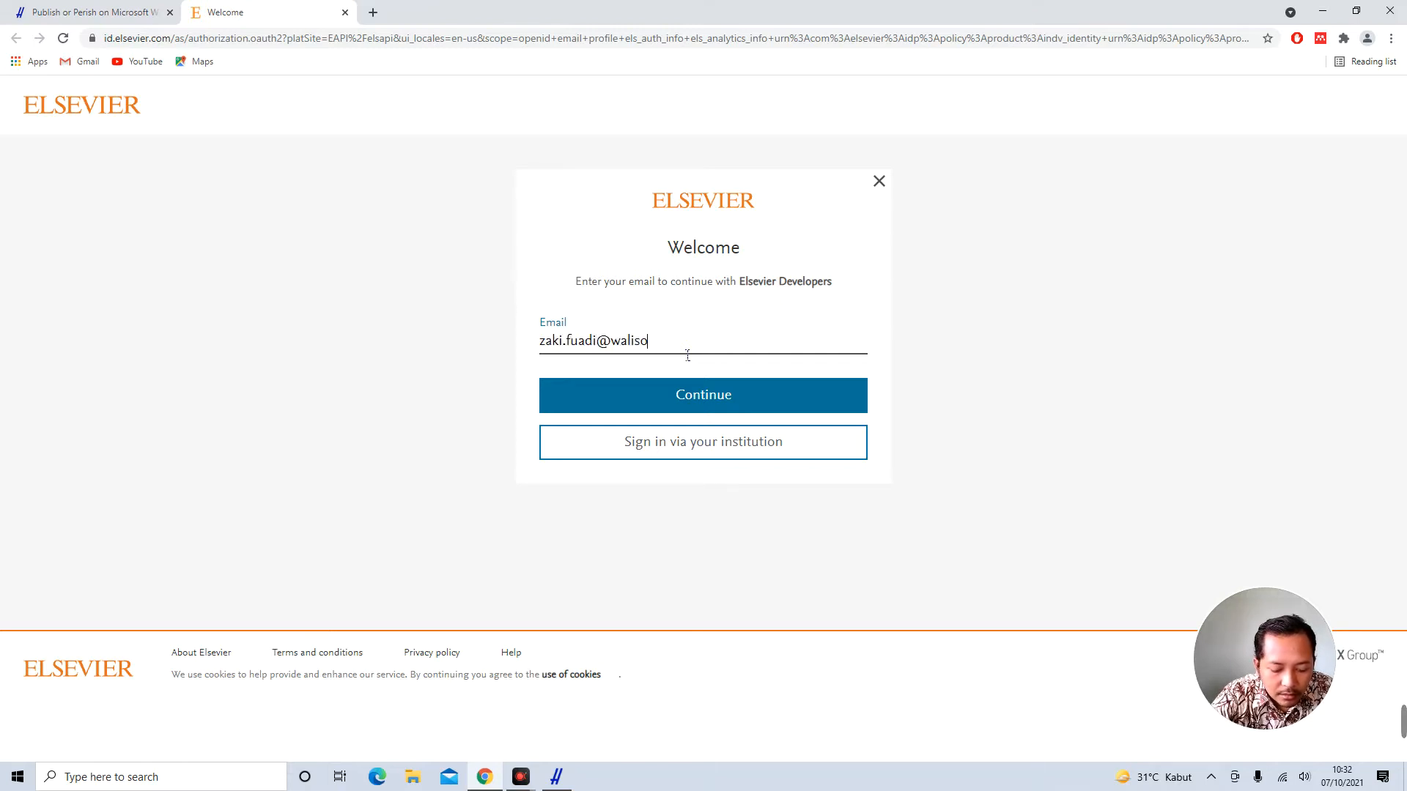
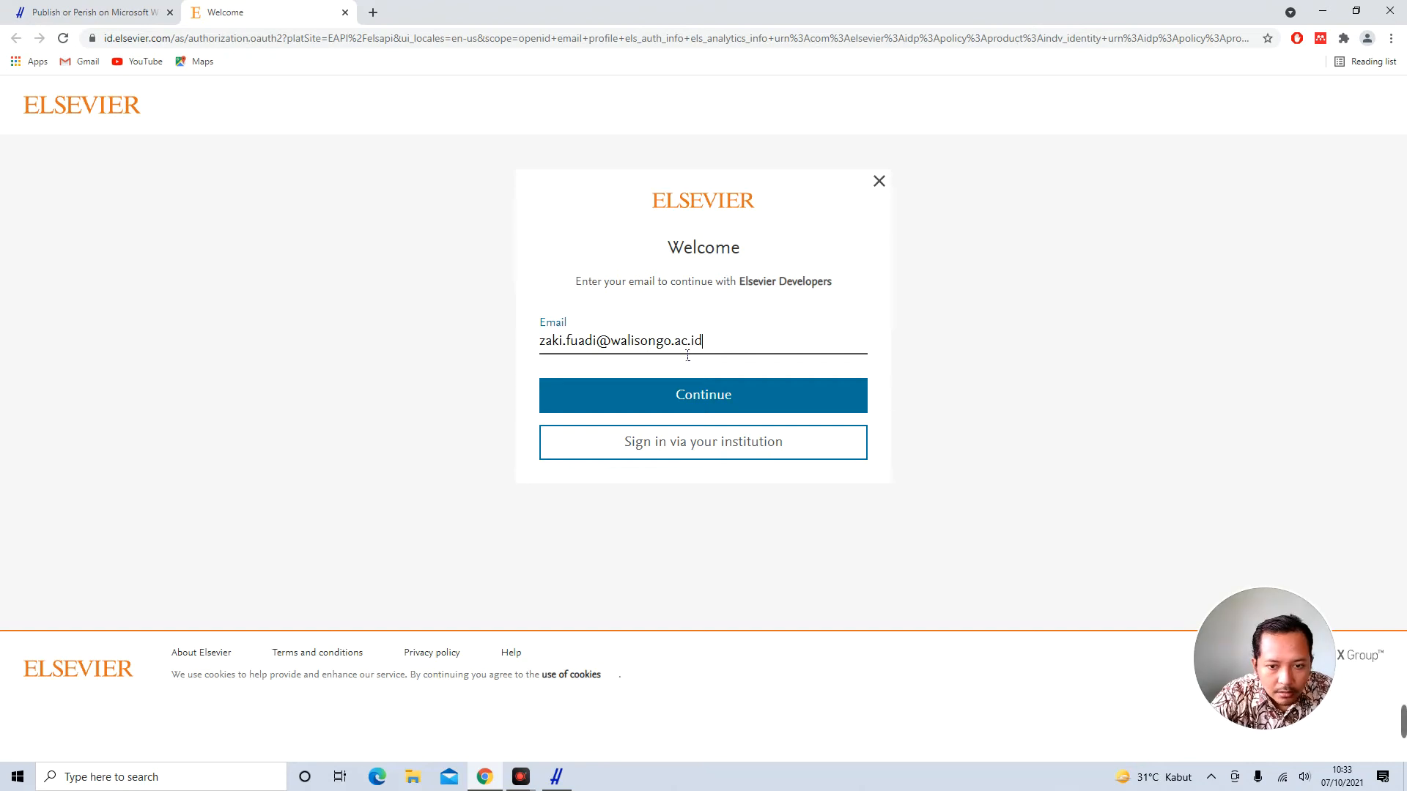
key("Return")
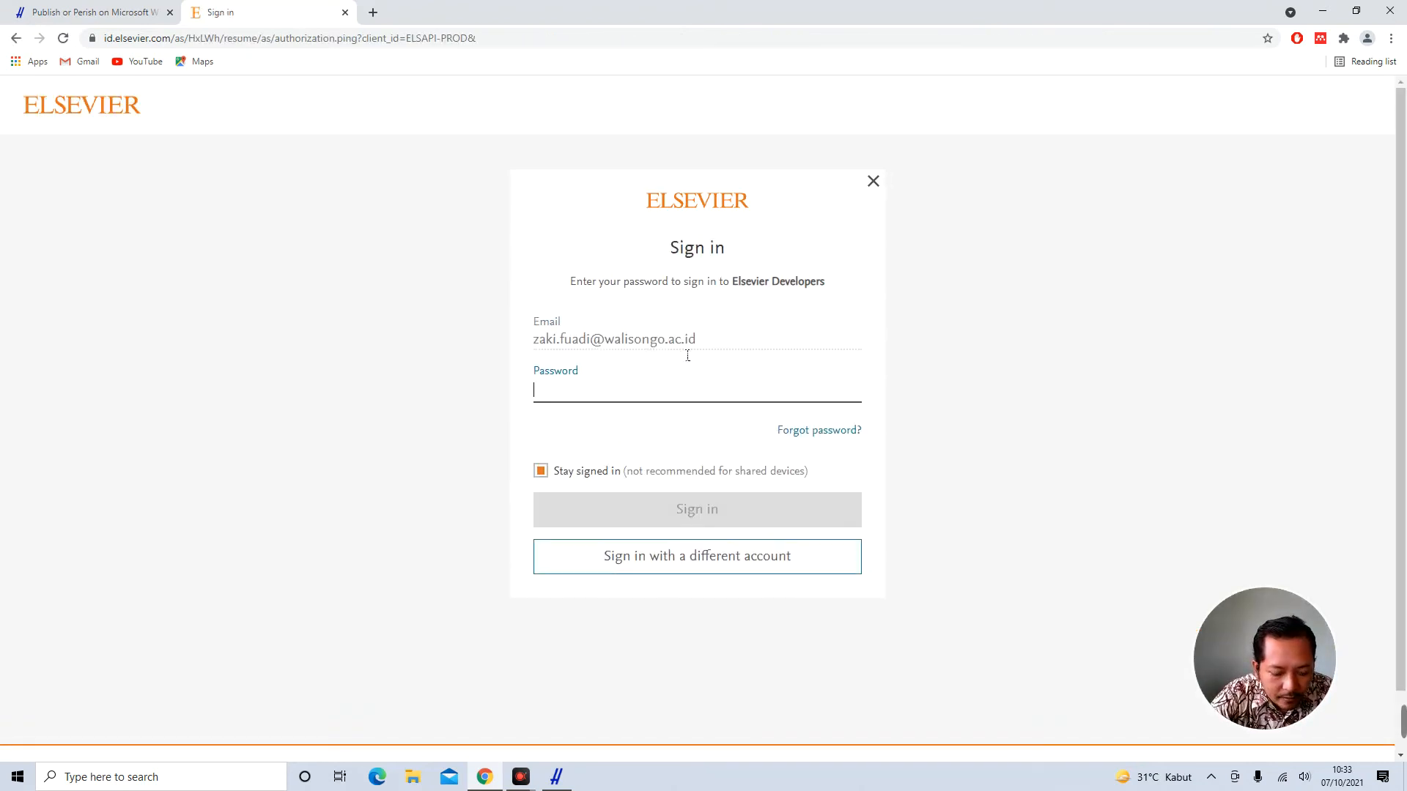
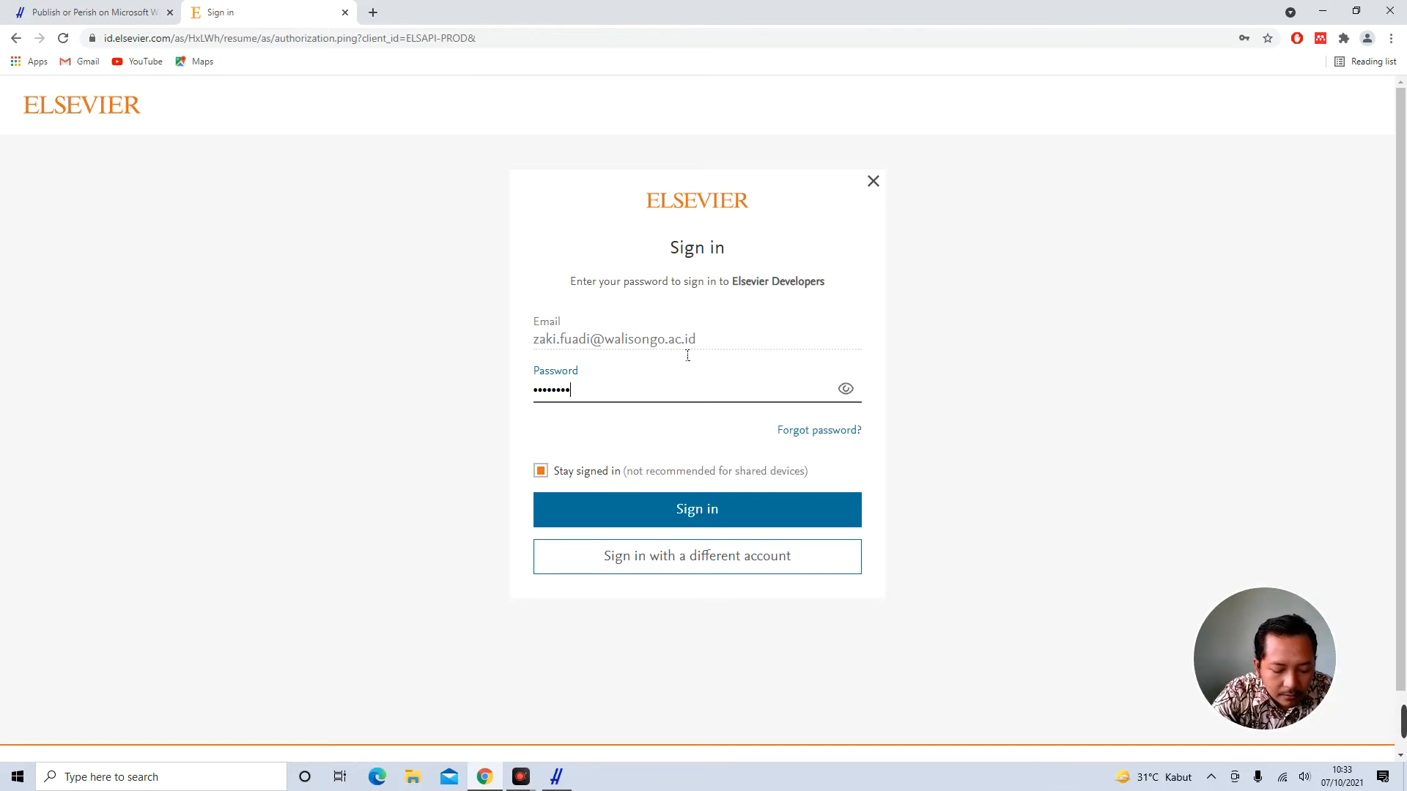
key("Return")
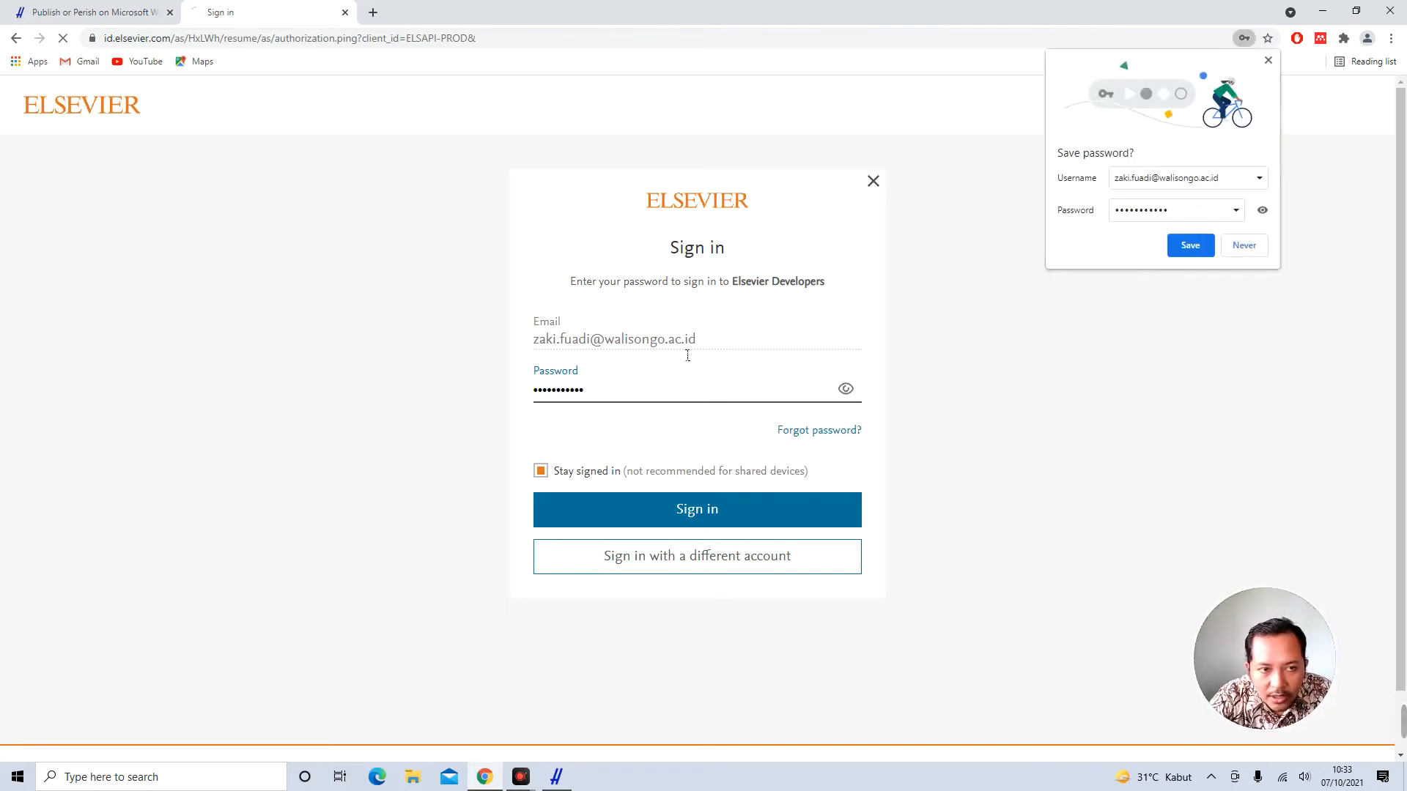
left_click(1234, 251)
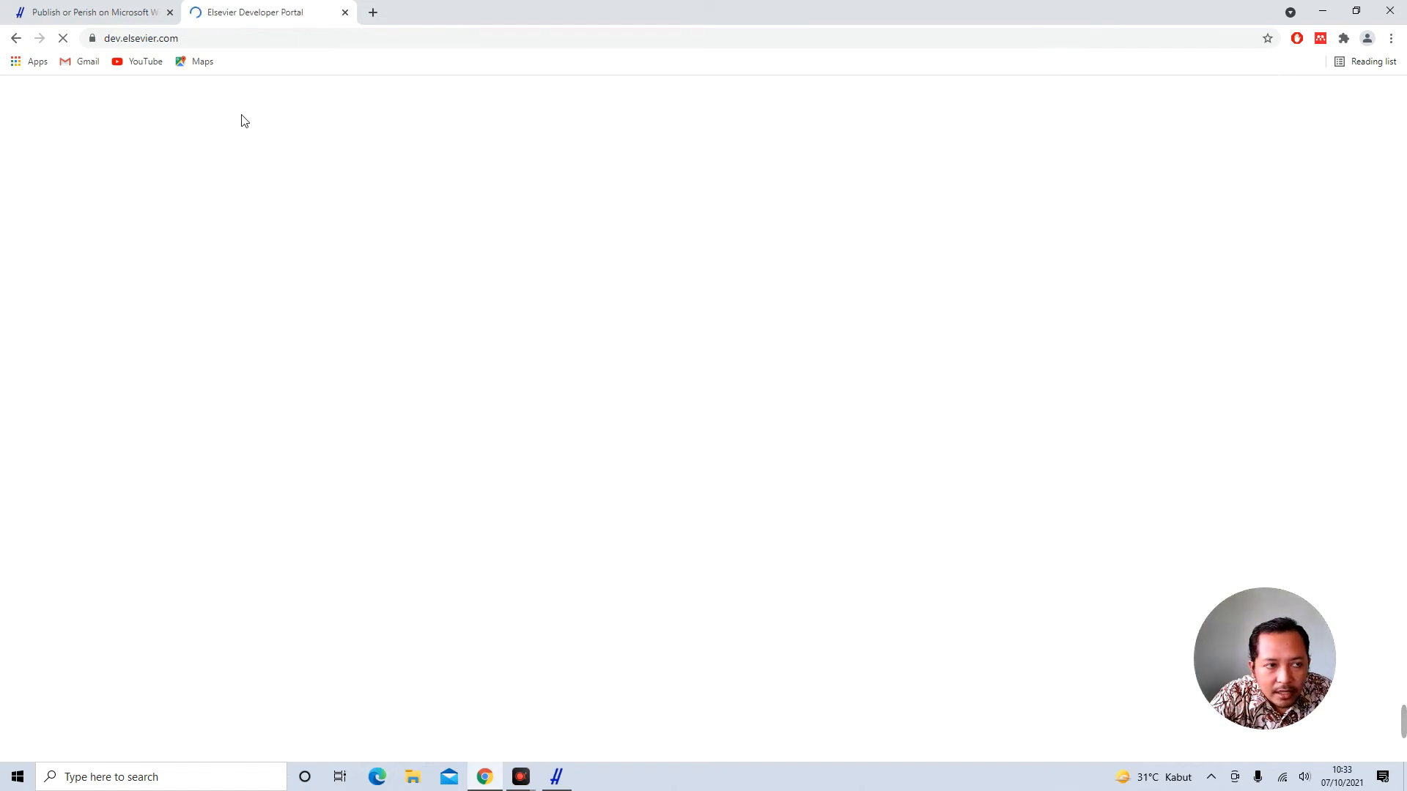
Accept all cookies on the Elsevier Developer Portal to dismiss the cookie notice
double_click(146, 39)
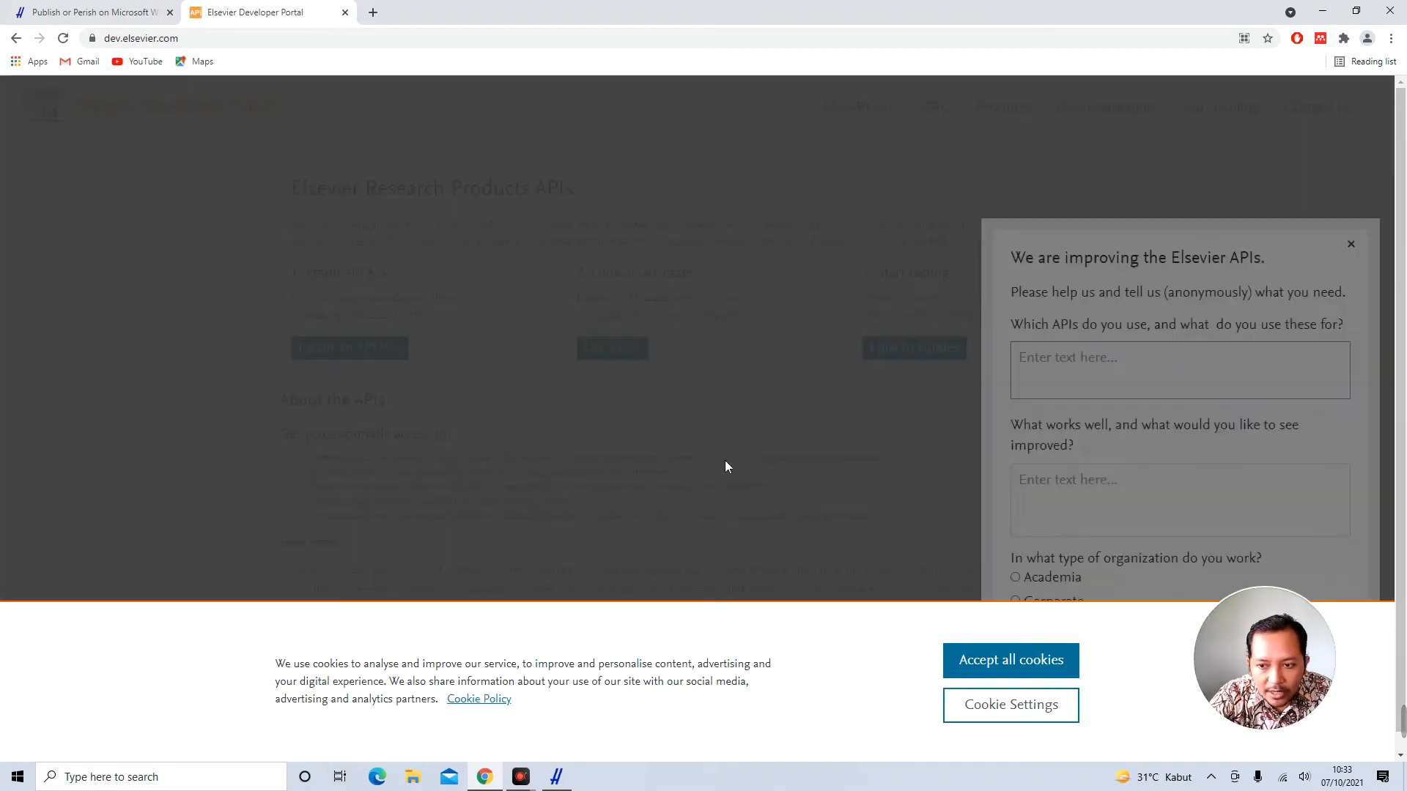
left_click(1002, 668)
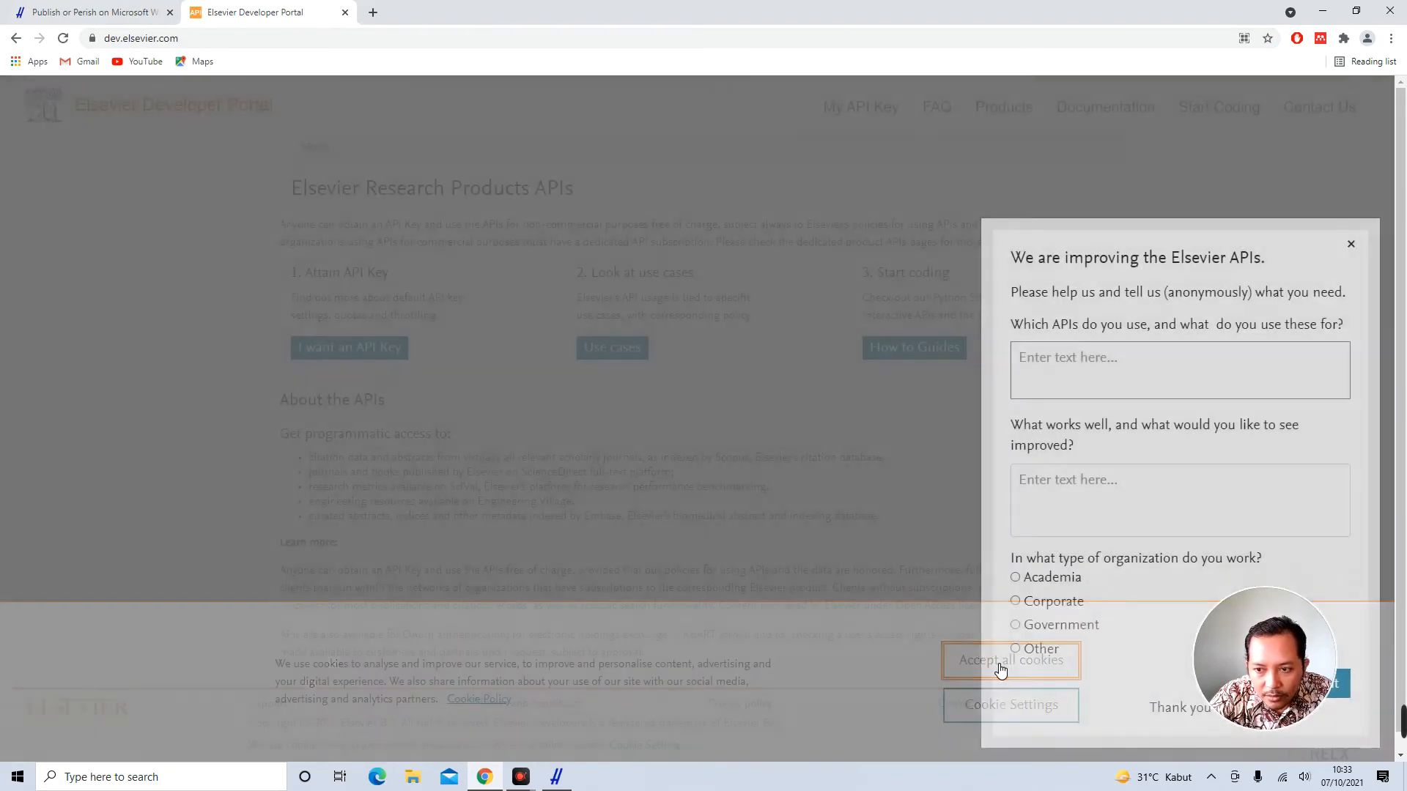
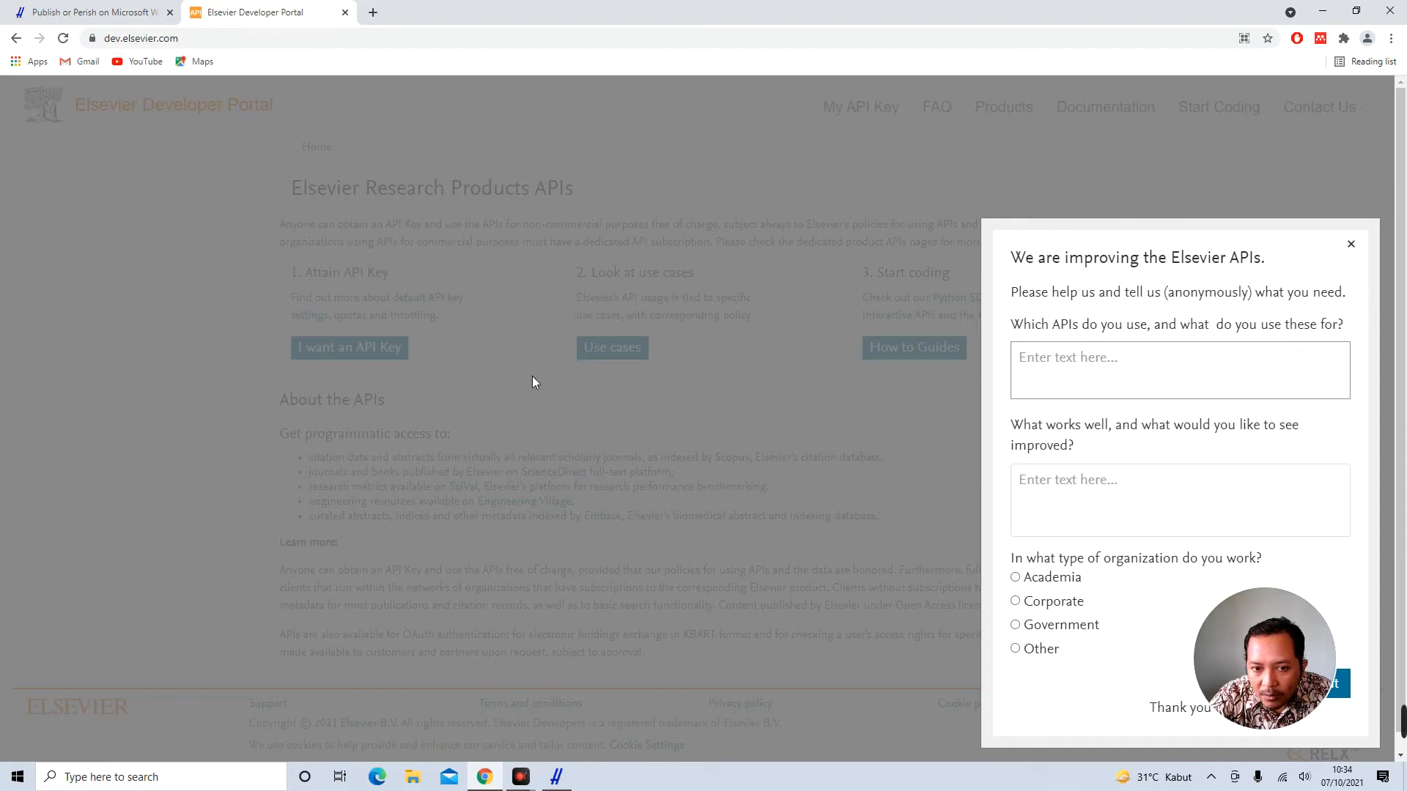
Dismiss the survey popup and go to the My API Key page of registered keys
left_click(620, 343)
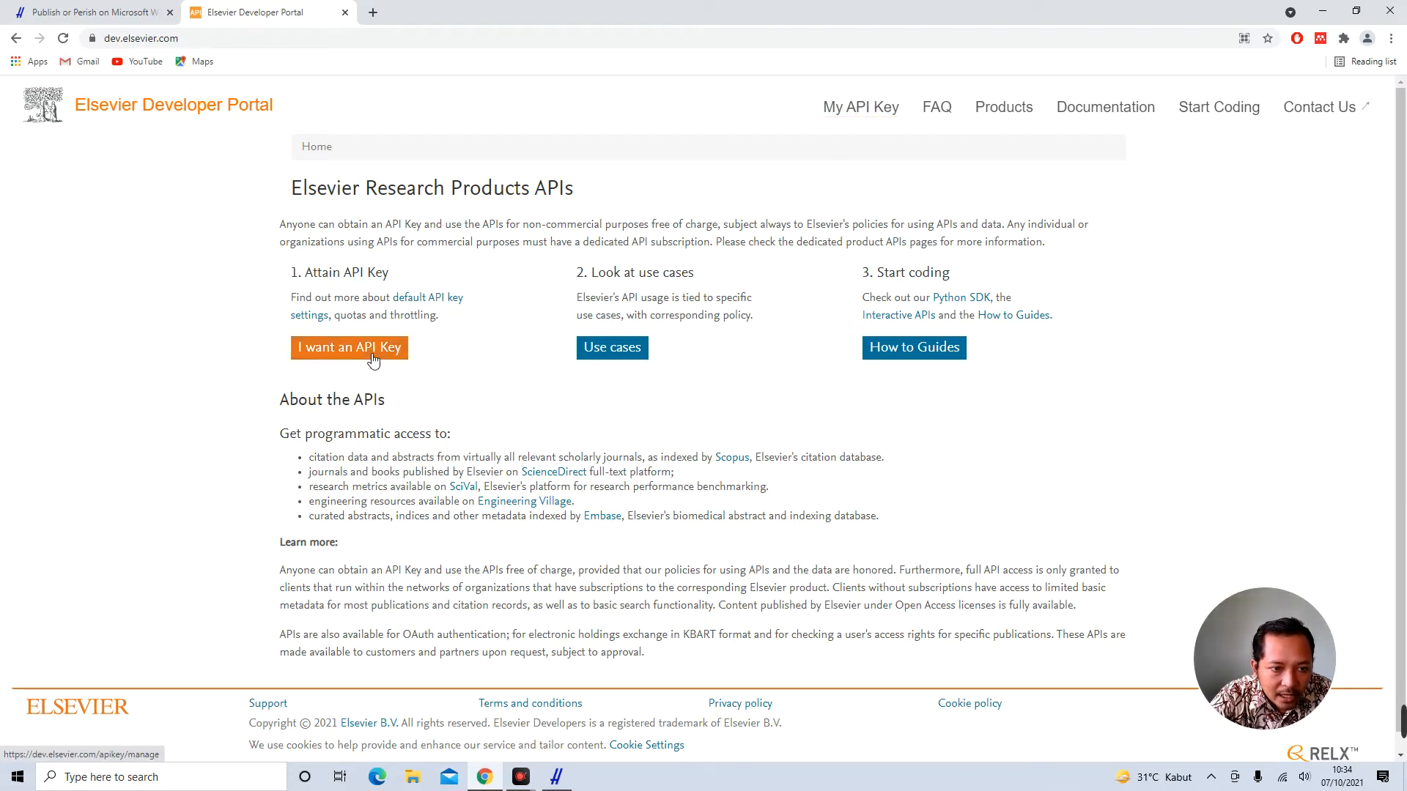
left_click(888, 115)
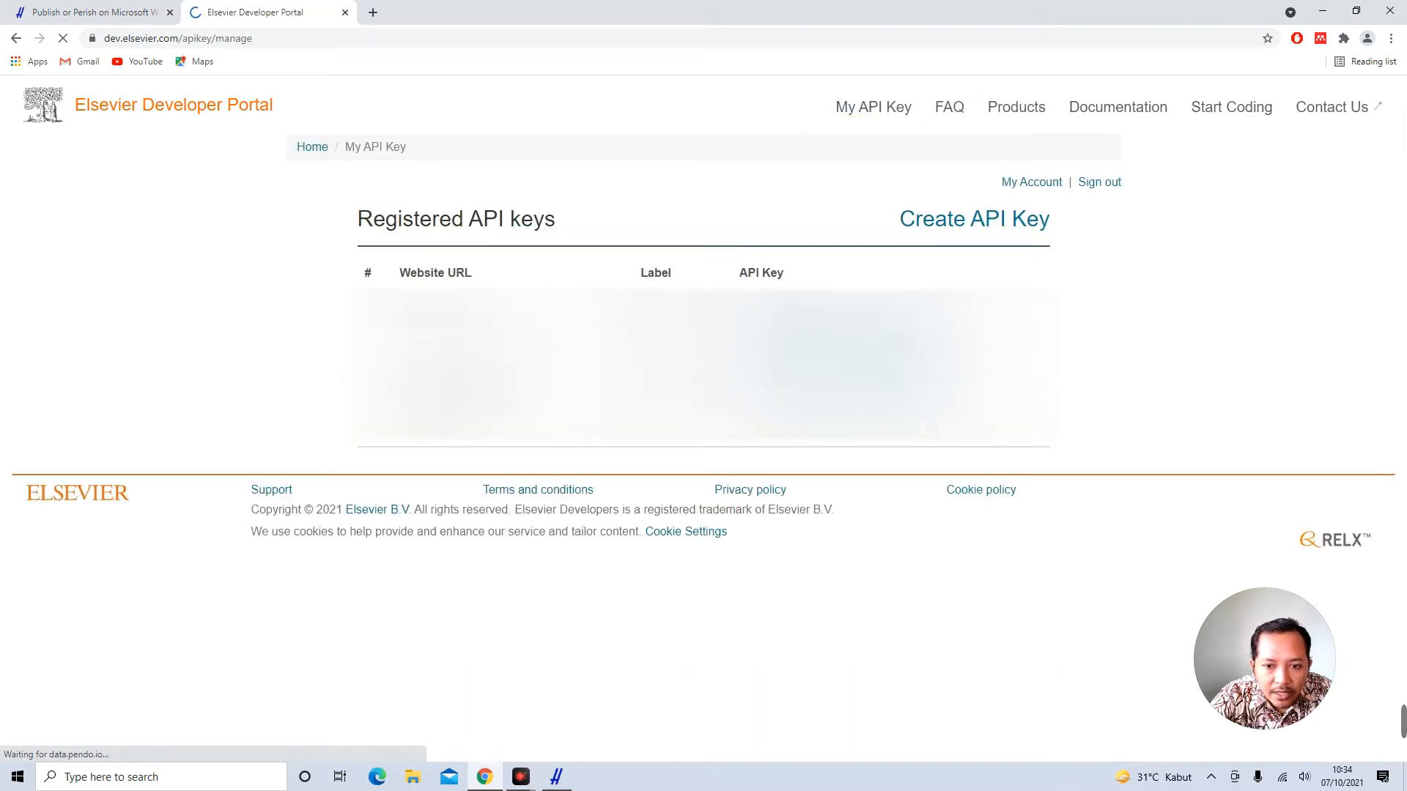
Start a new API key and give it the label PublishorPerish
left_click(1005, 232)
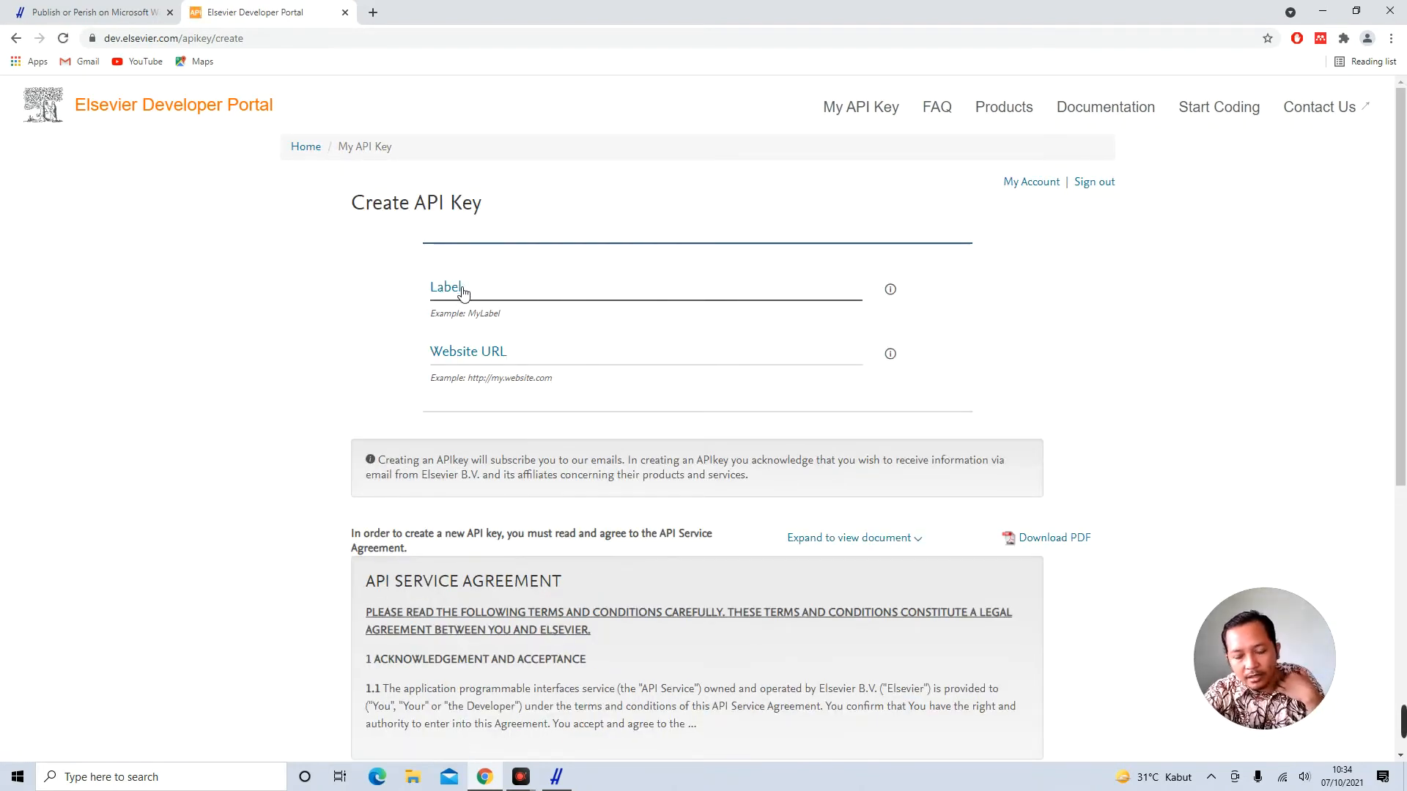
left_click(463, 291)
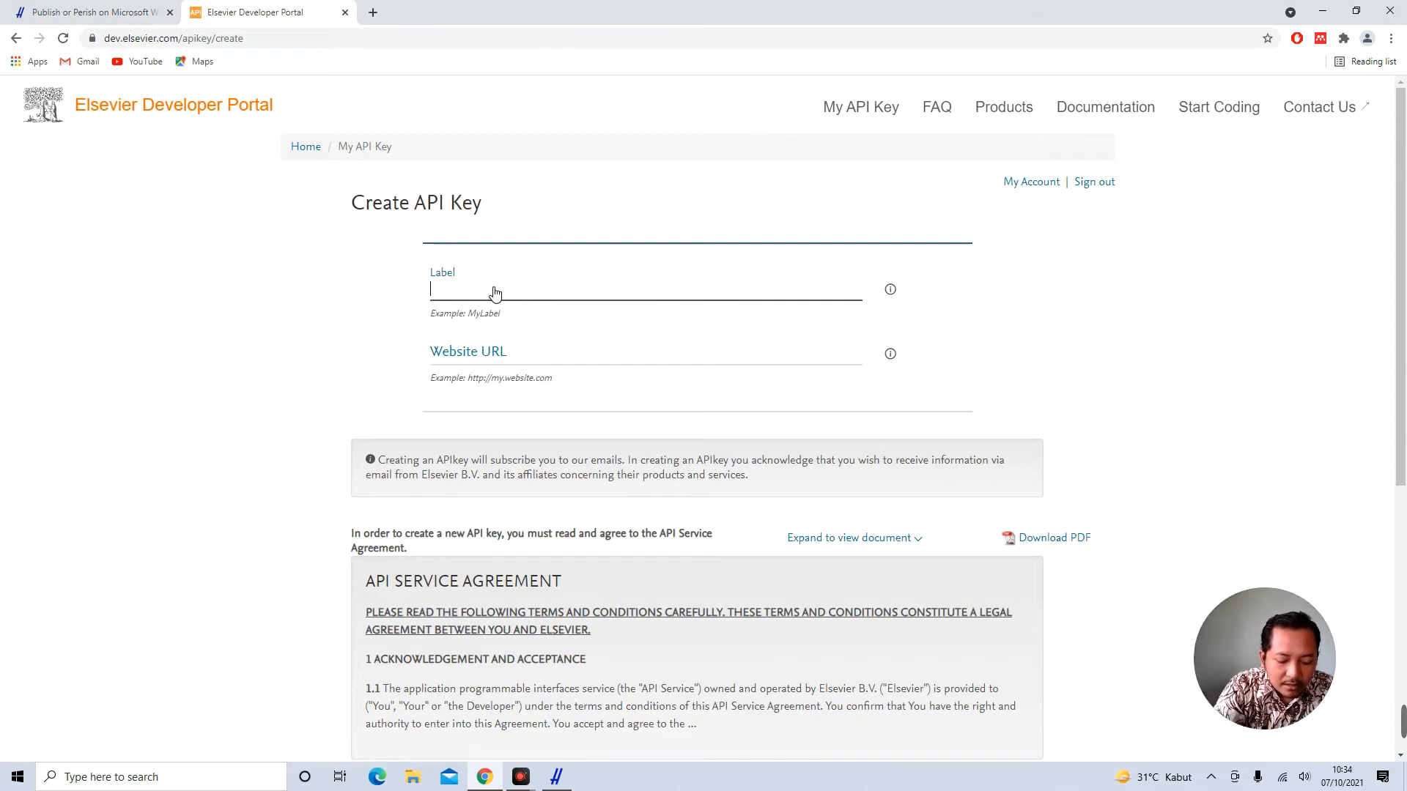
type("Pub")
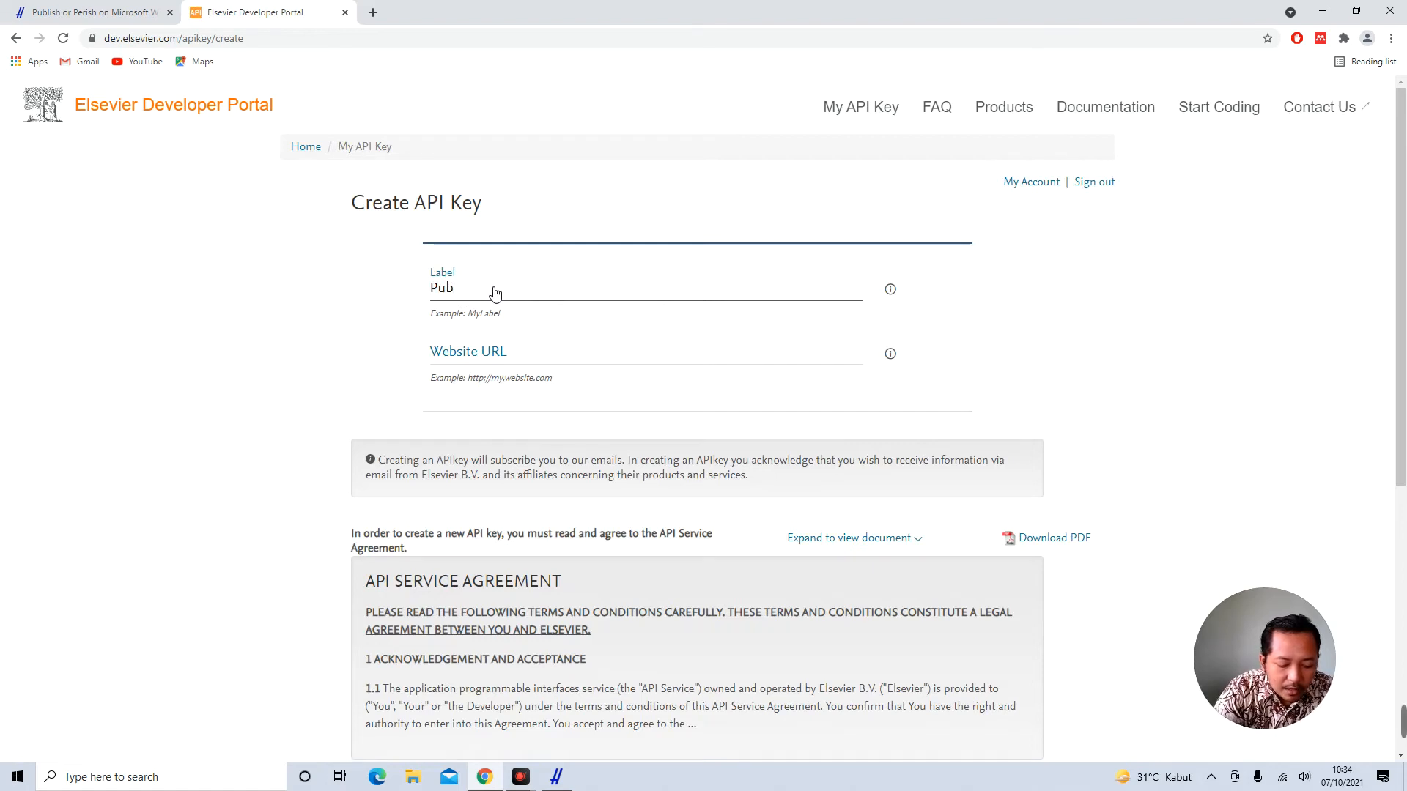
type("lishorPerish")
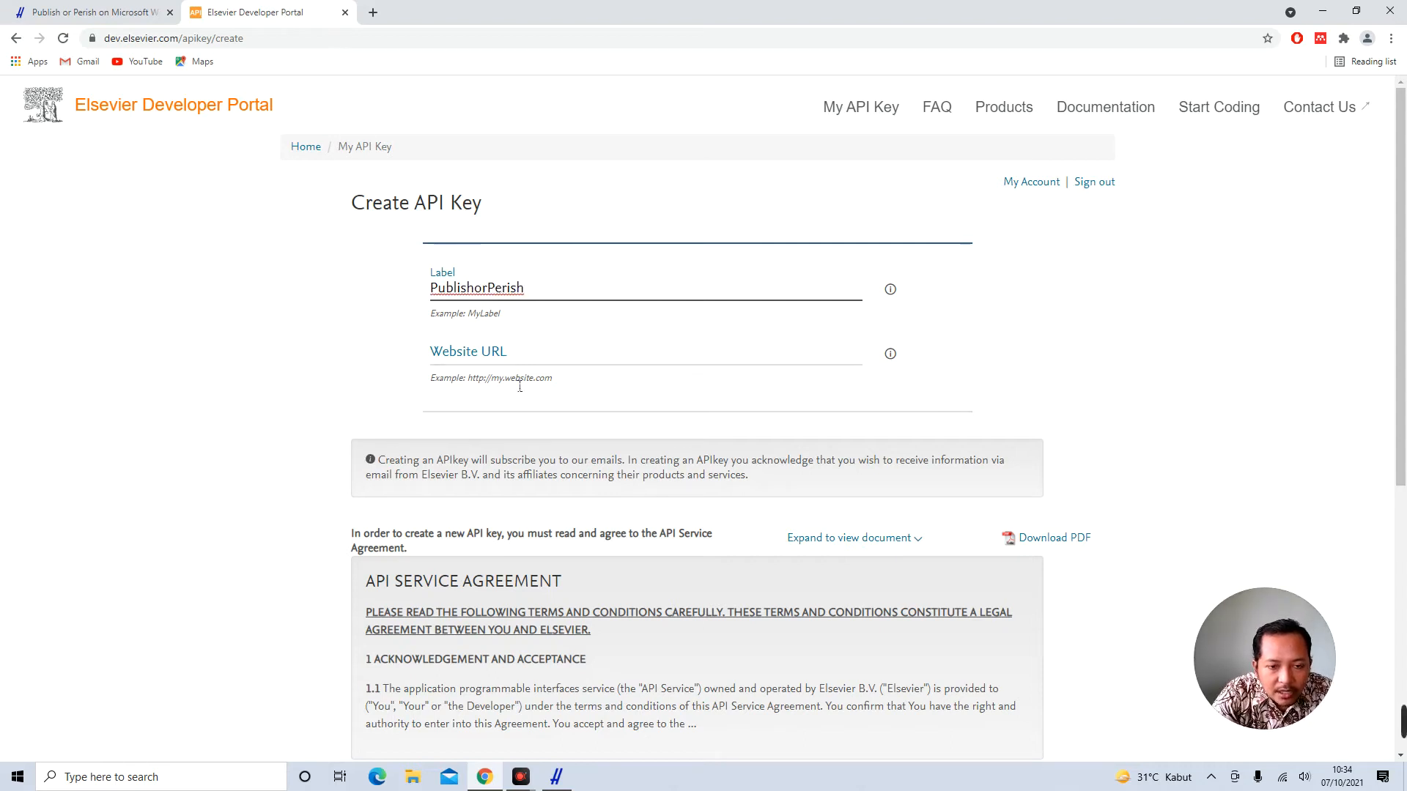
left_click(497, 361)
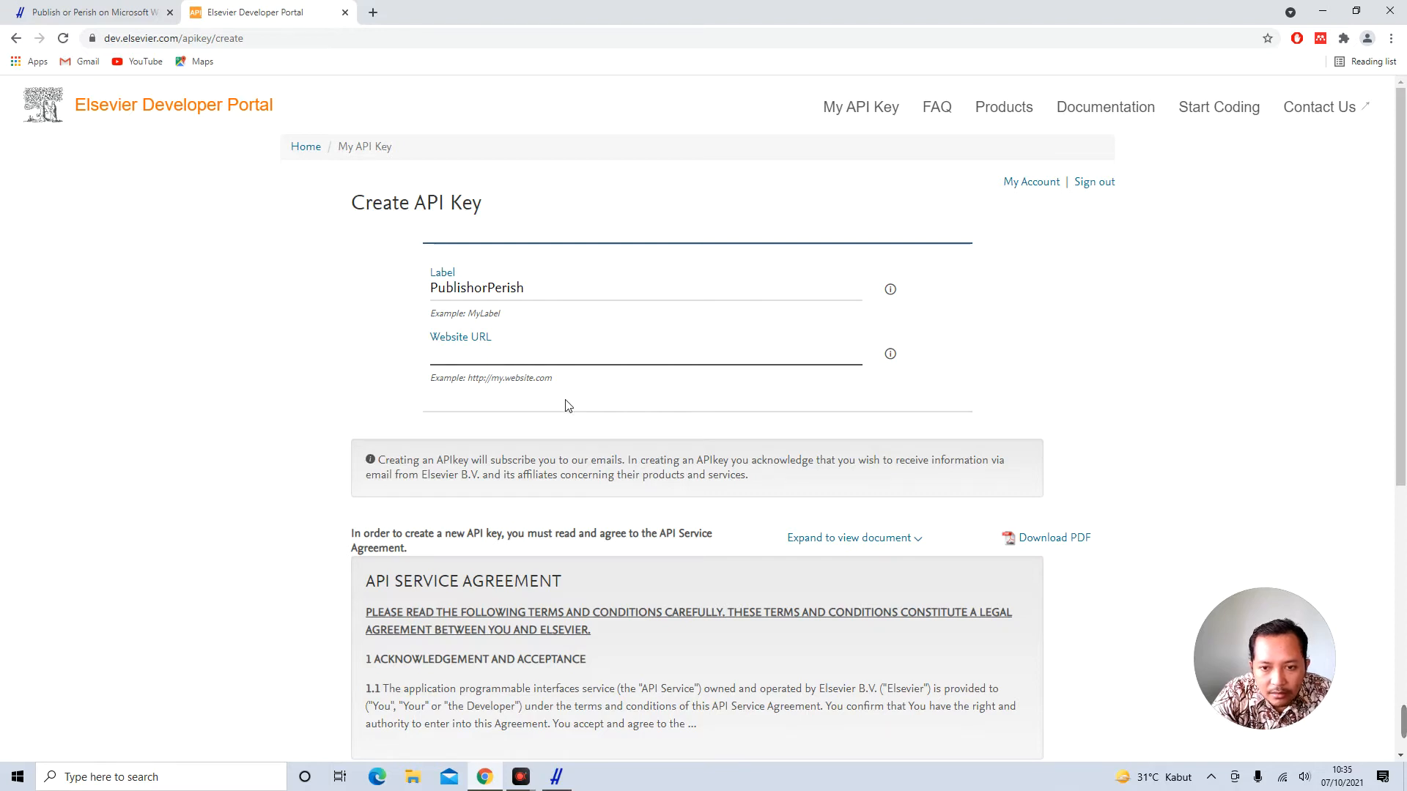
left_click(640, 407)
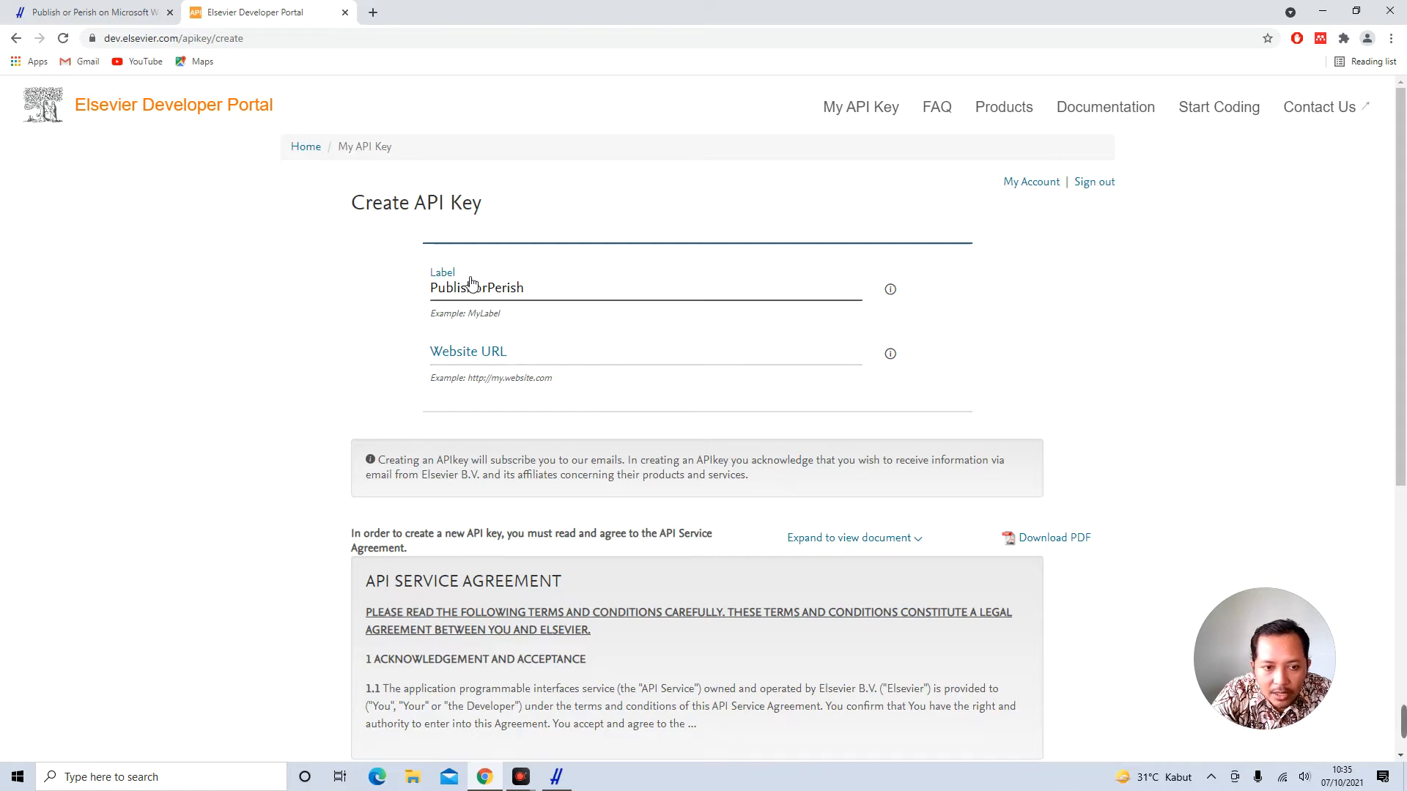
left_click(484, 359)
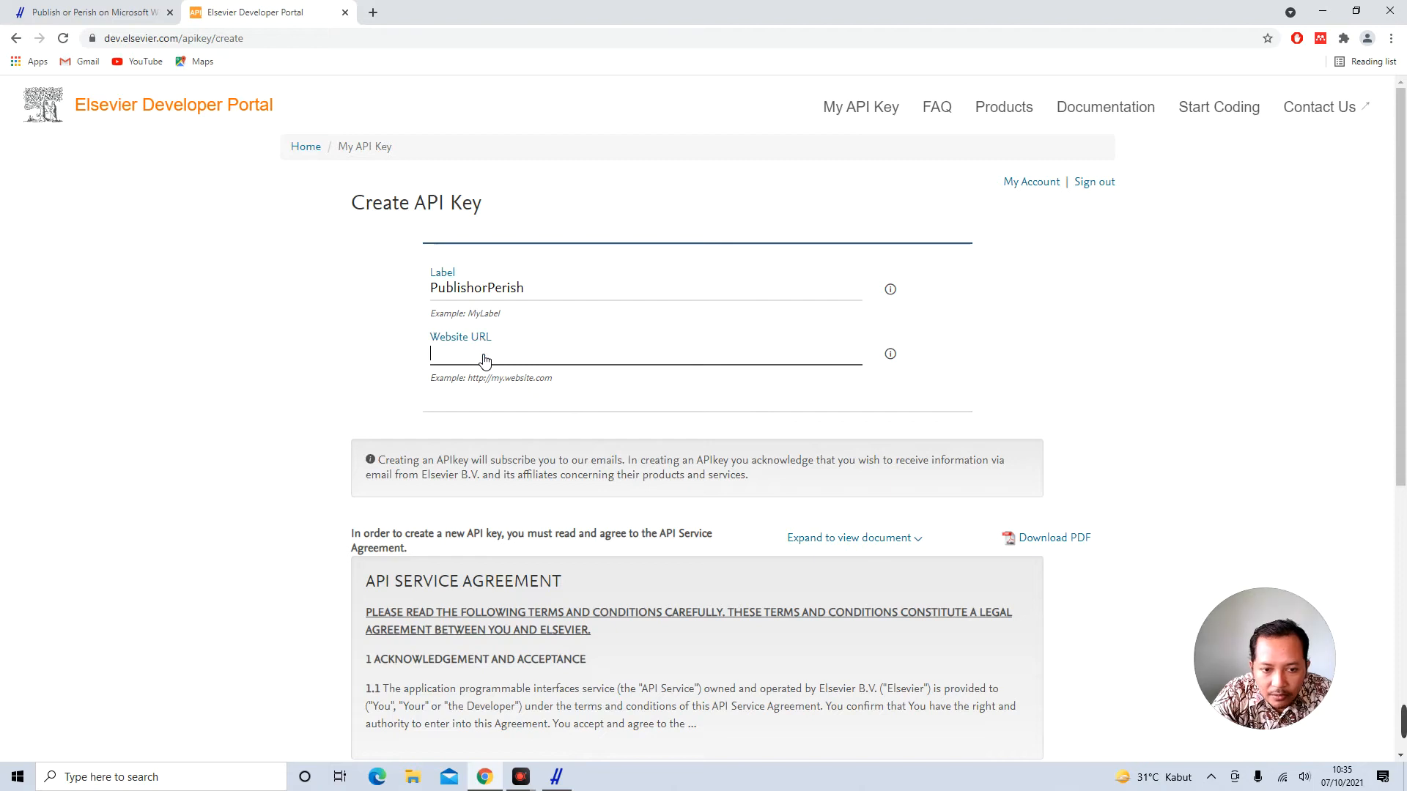
triple_click(505, 359)
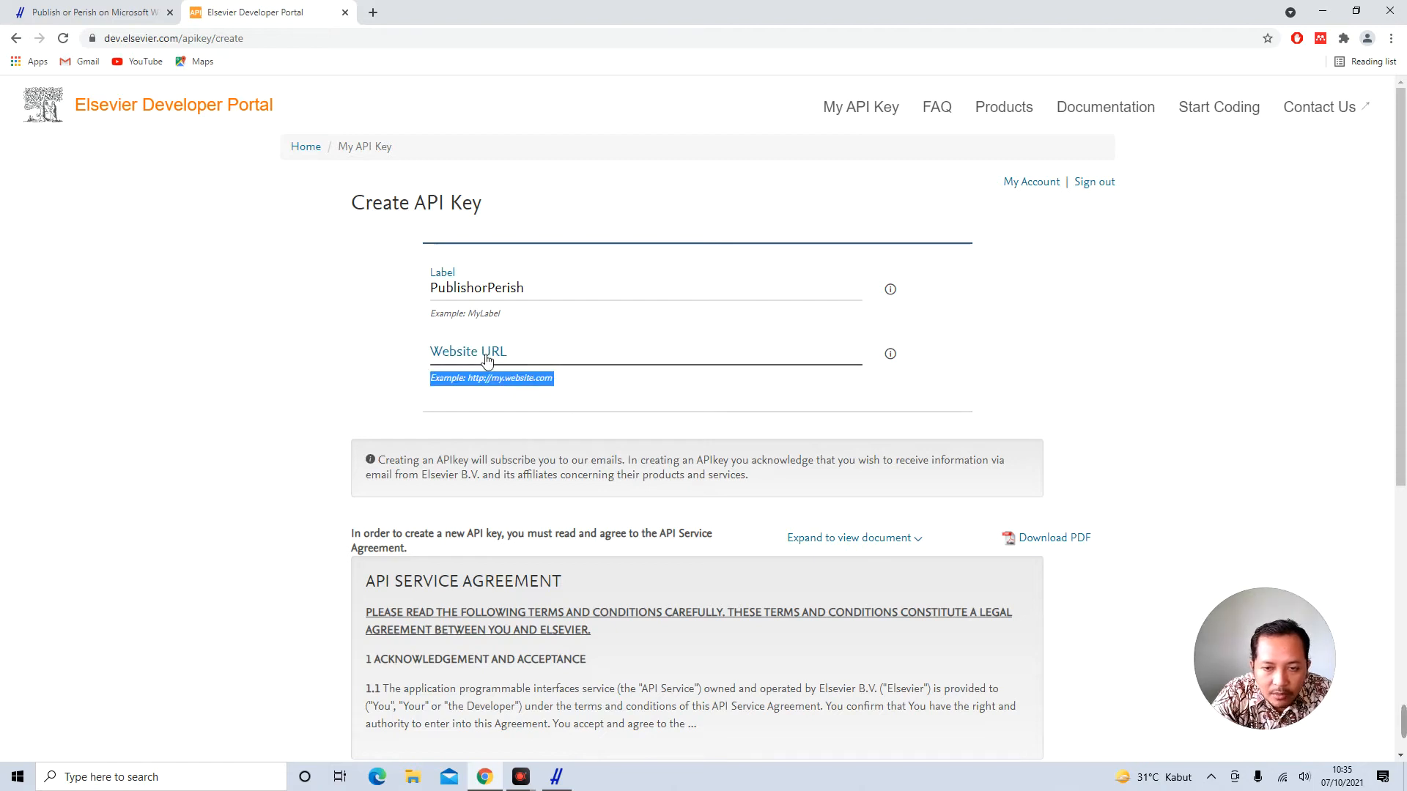
left_click(332, 362)
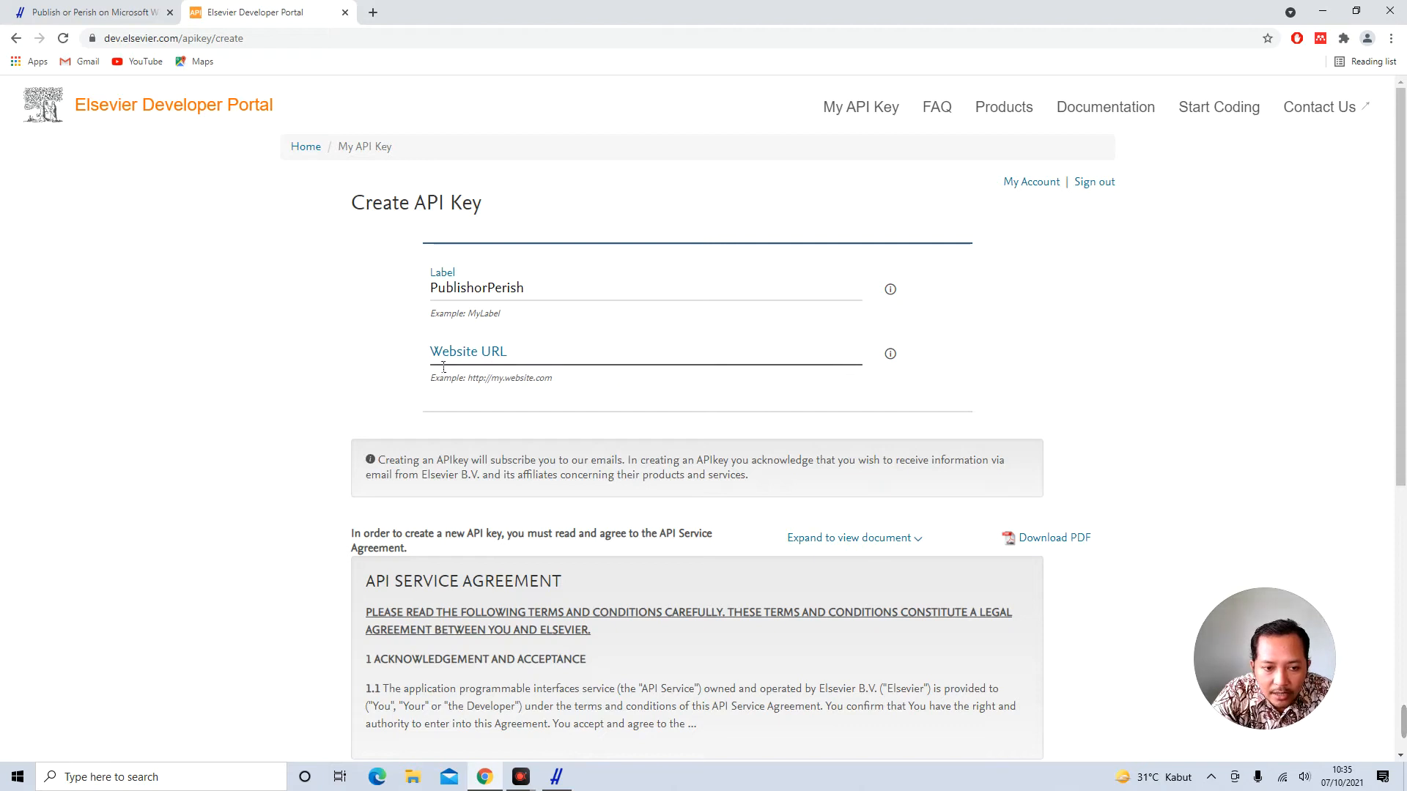
Accept the API Service Agreement and TDM Provisions, then submit the new key
scroll(443, 367, "down", 1)
scroll(444, 366, "down", 2)
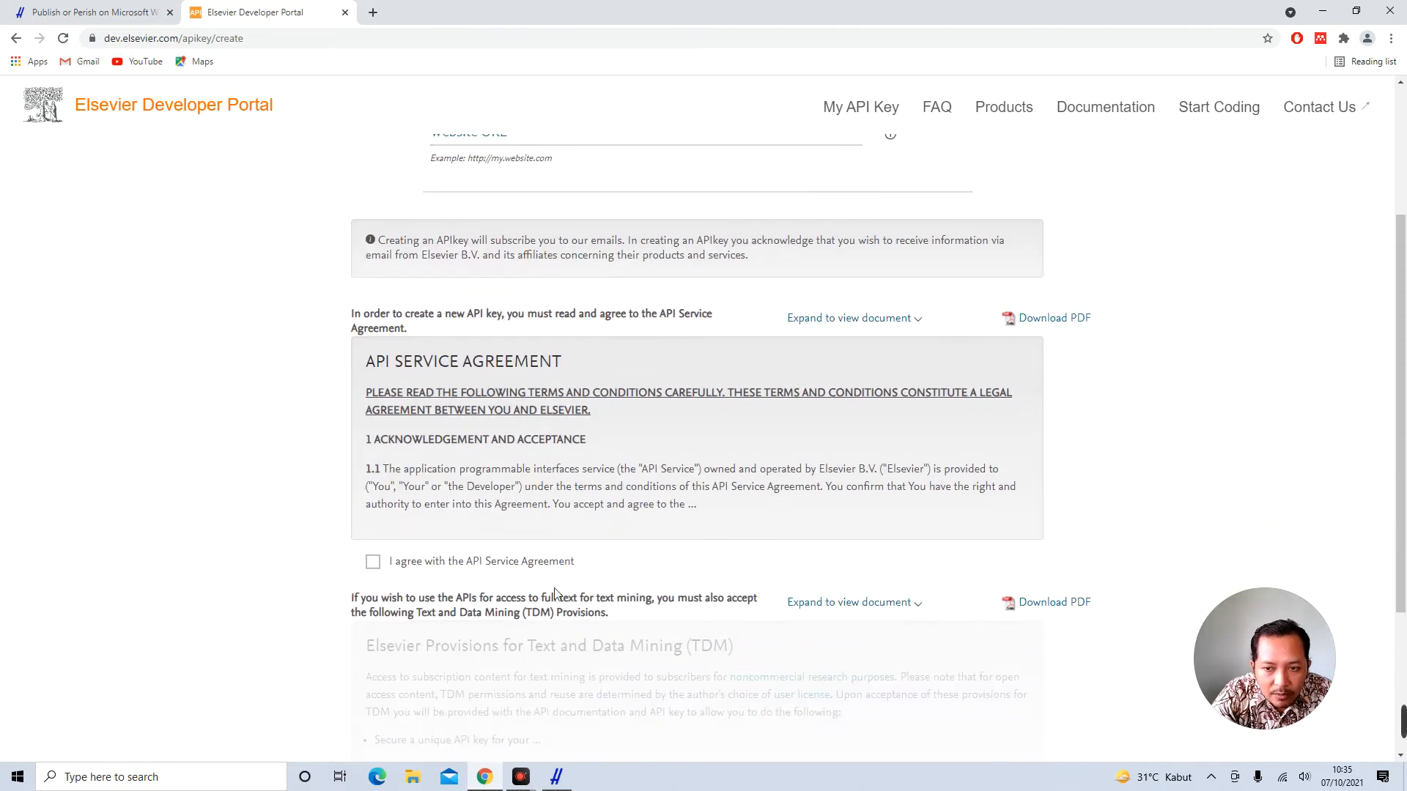
left_click(372, 562)
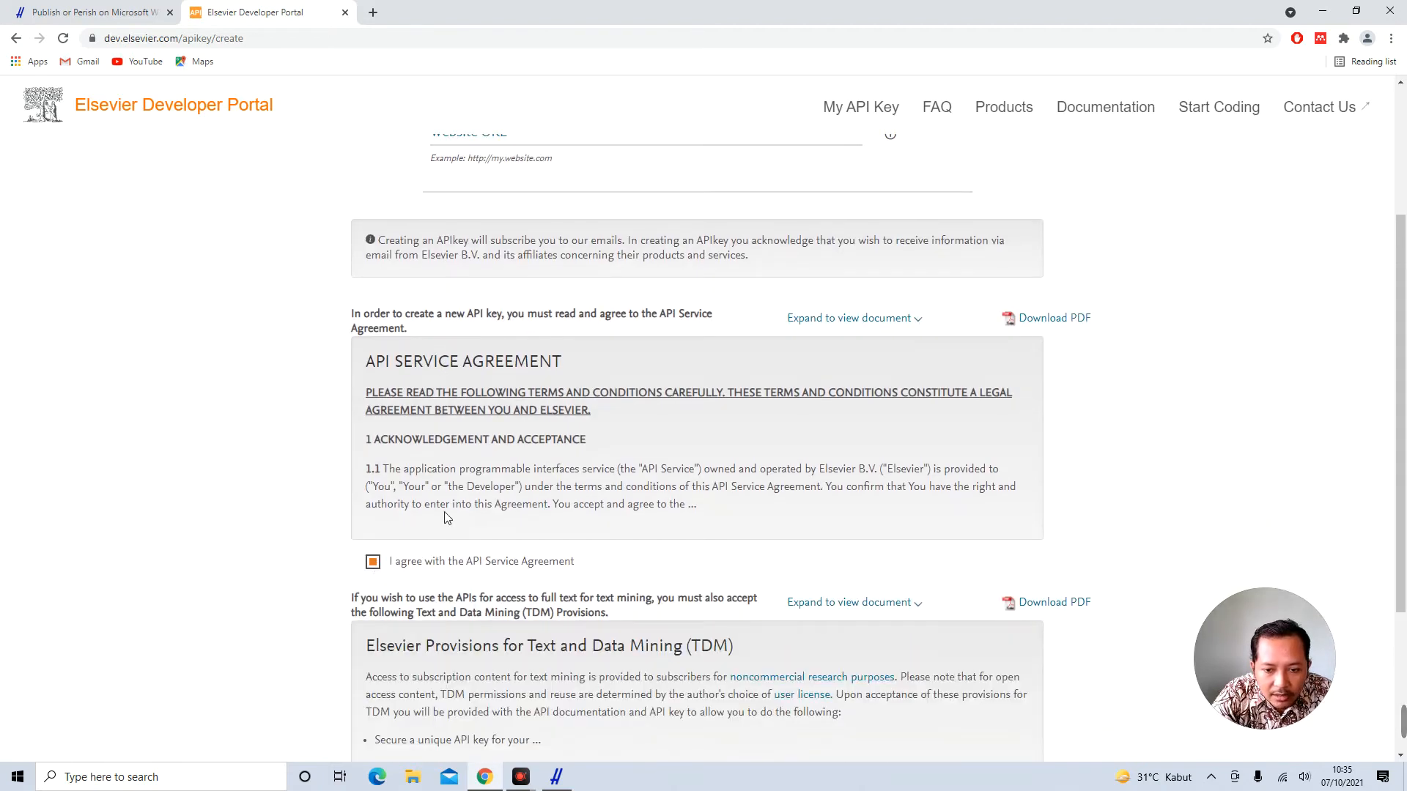
scroll(541, 508, "down", 1)
scroll(541, 508, "down", 3)
left_click(374, 559)
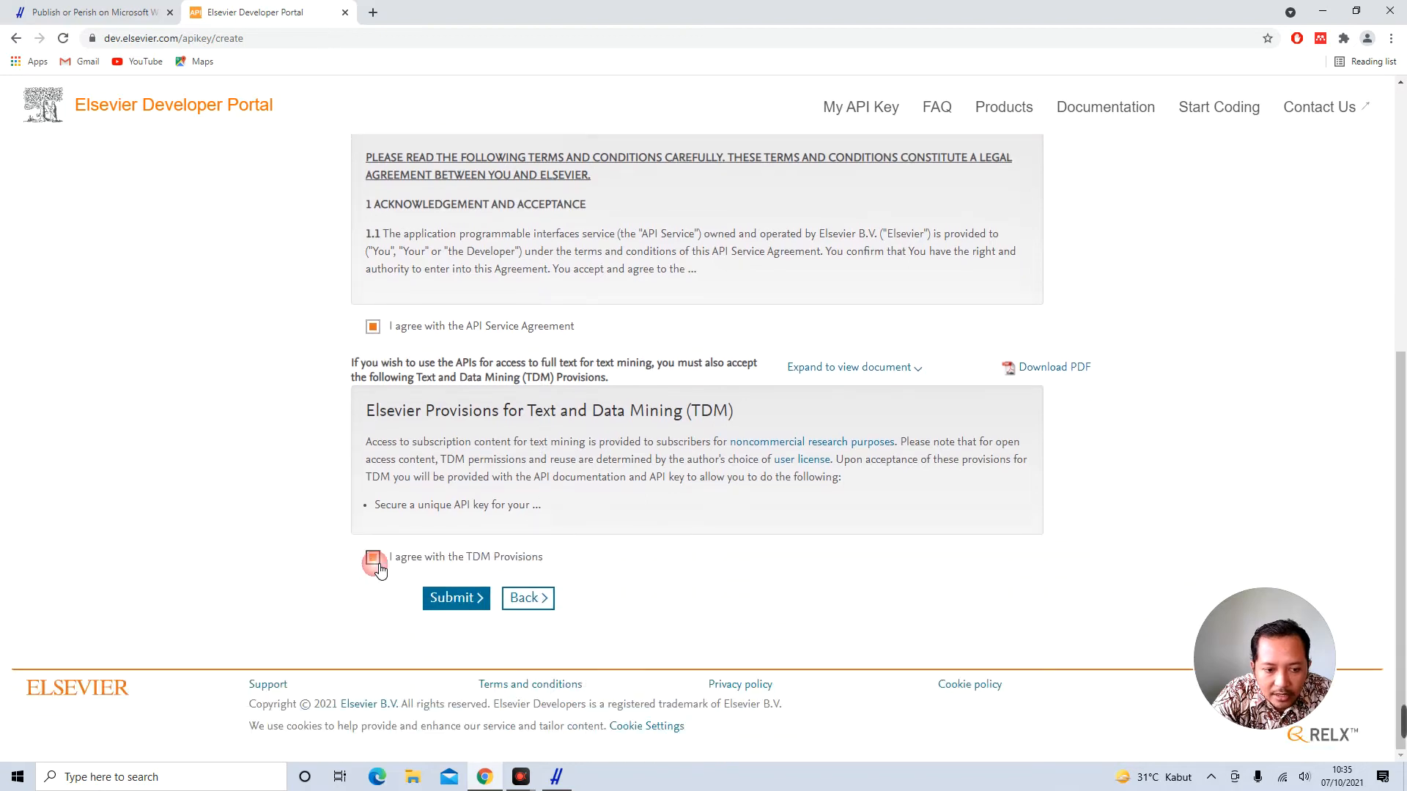
left_click(456, 608)
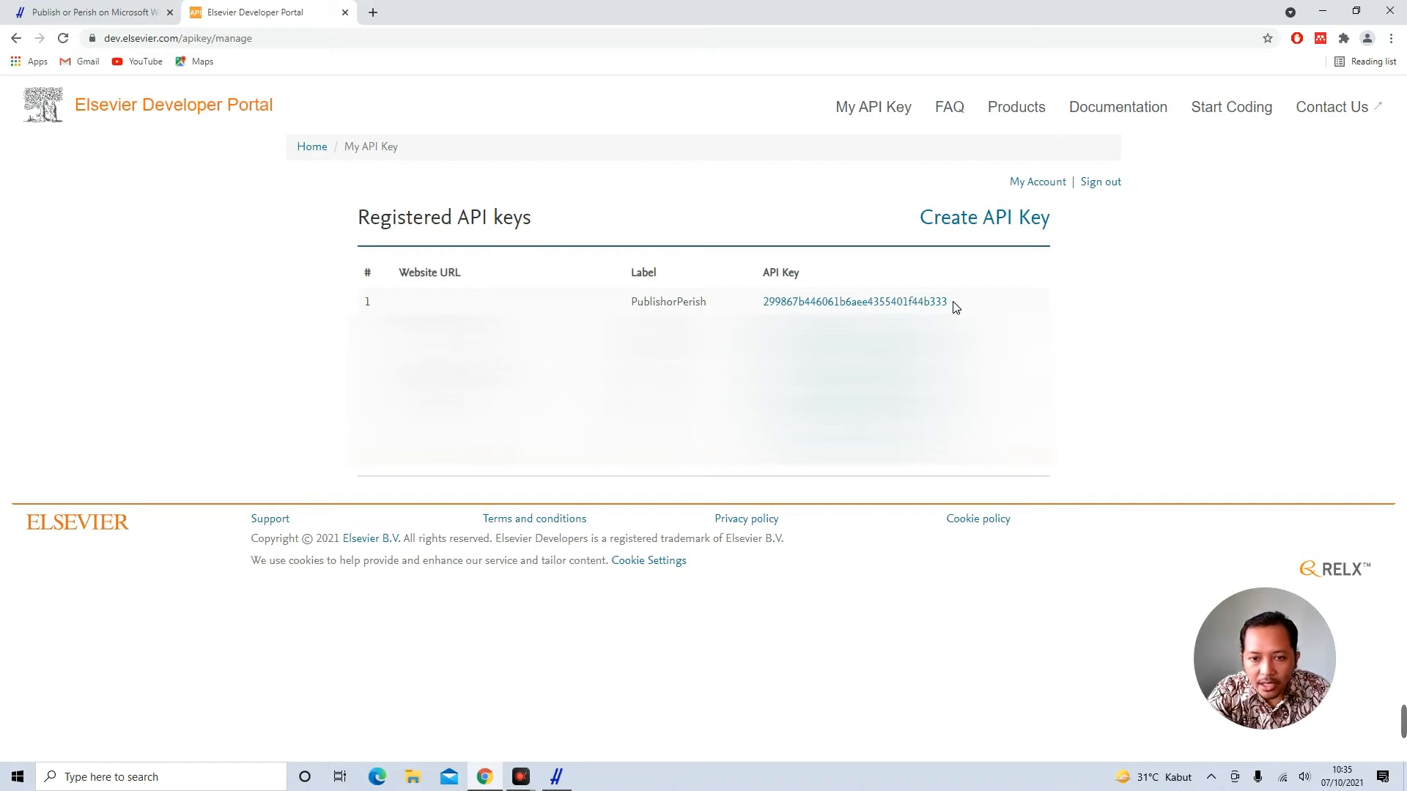
Select the generated PublishorPerish API key value and copy it
left_click_drag(950, 306, 762, 303)
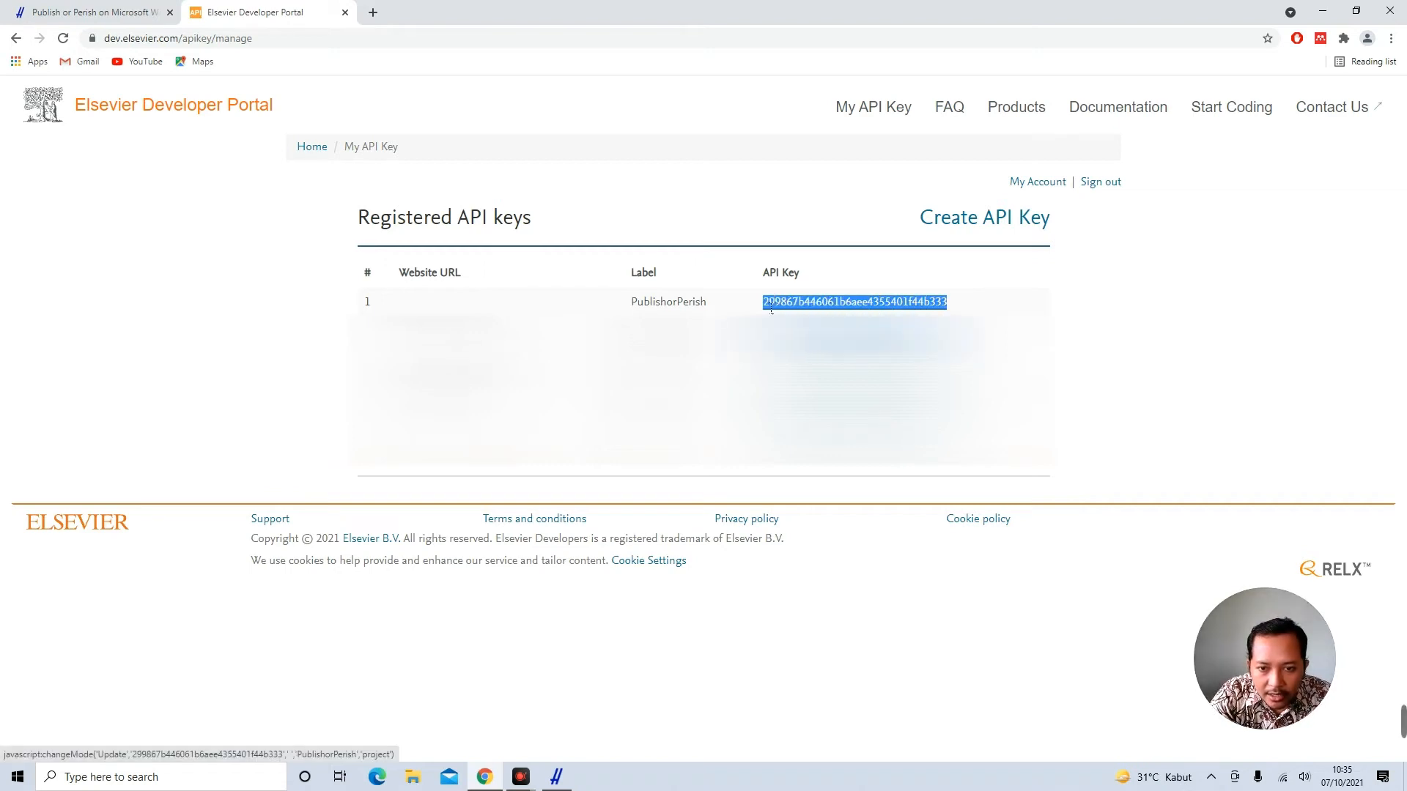
left_click(1150, 305)
left_click_drag(955, 305, 763, 305)
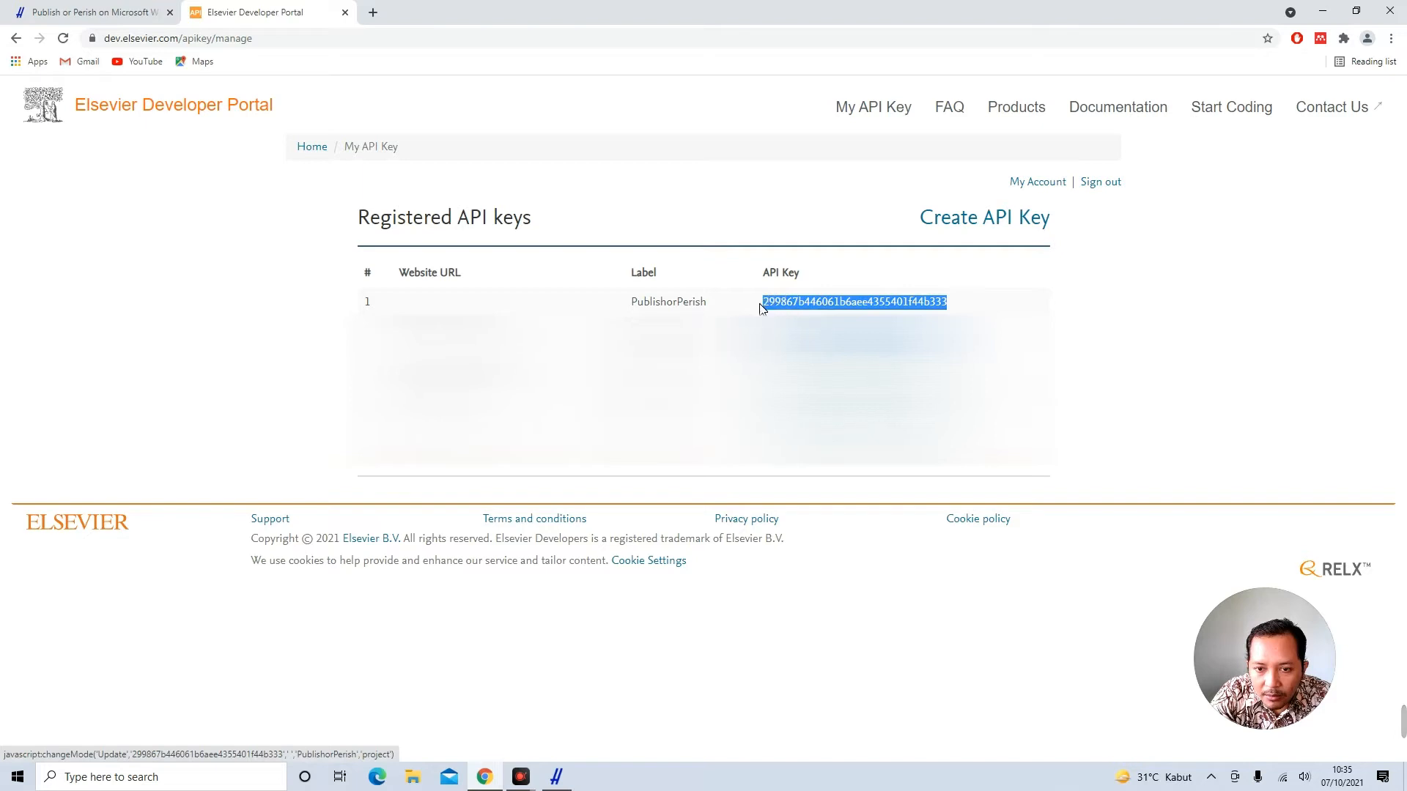
left_click(1194, 305)
right_click(891, 307)
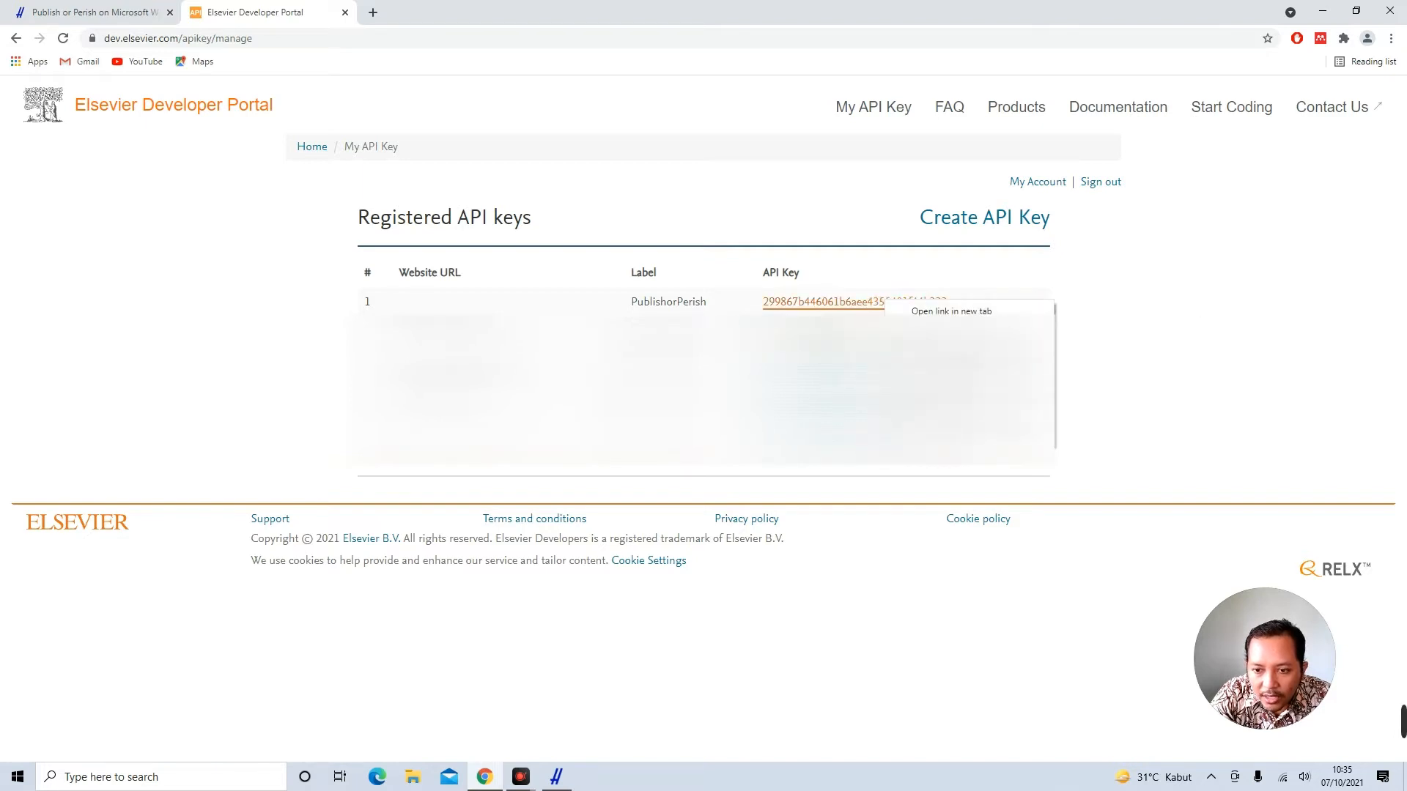
left_click(1147, 290)
left_click_drag(953, 305, 814, 271)
right_click(853, 301)
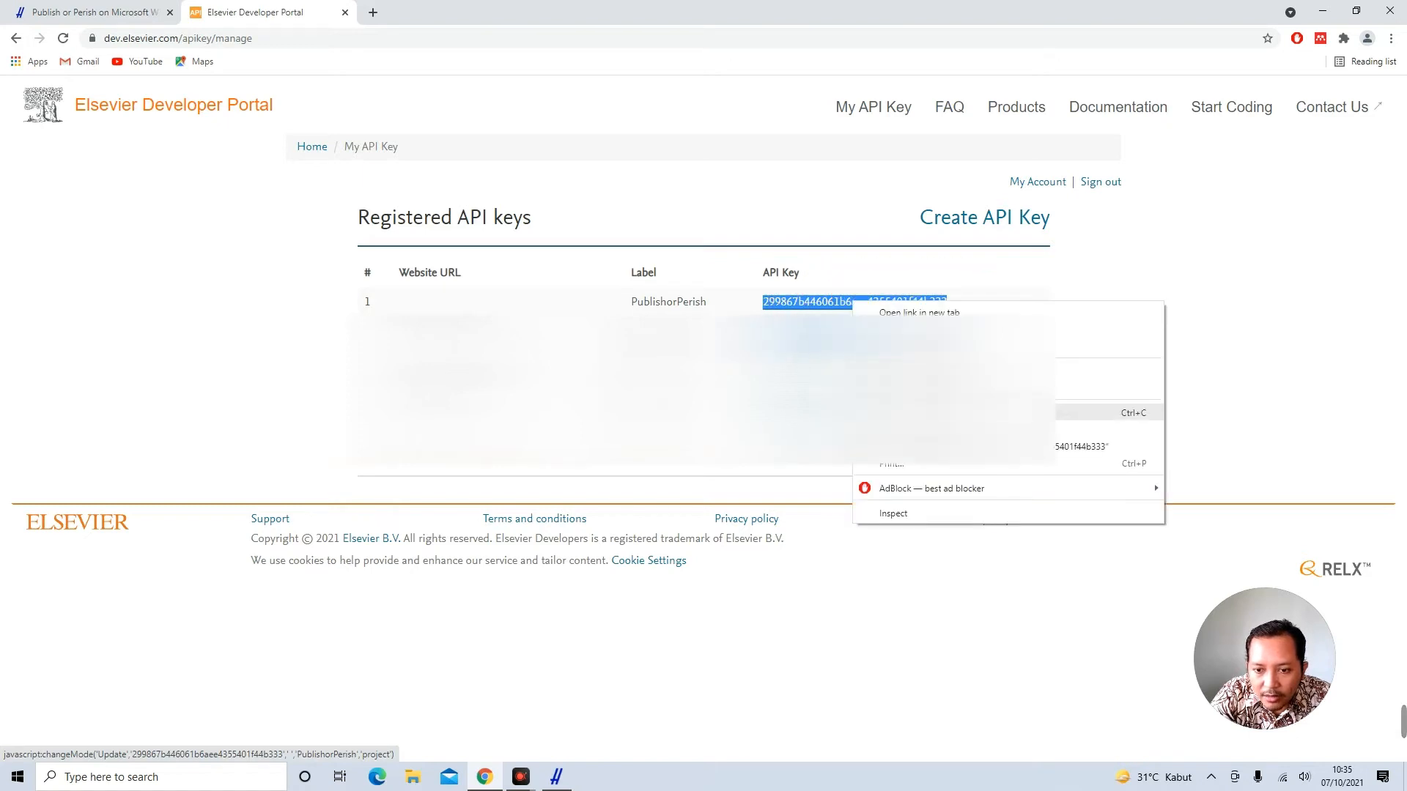
left_click(916, 412)
Paste the copied Elsevier key into Publish or Perish's Scopus API key field and confirm it
left_click(559, 776)
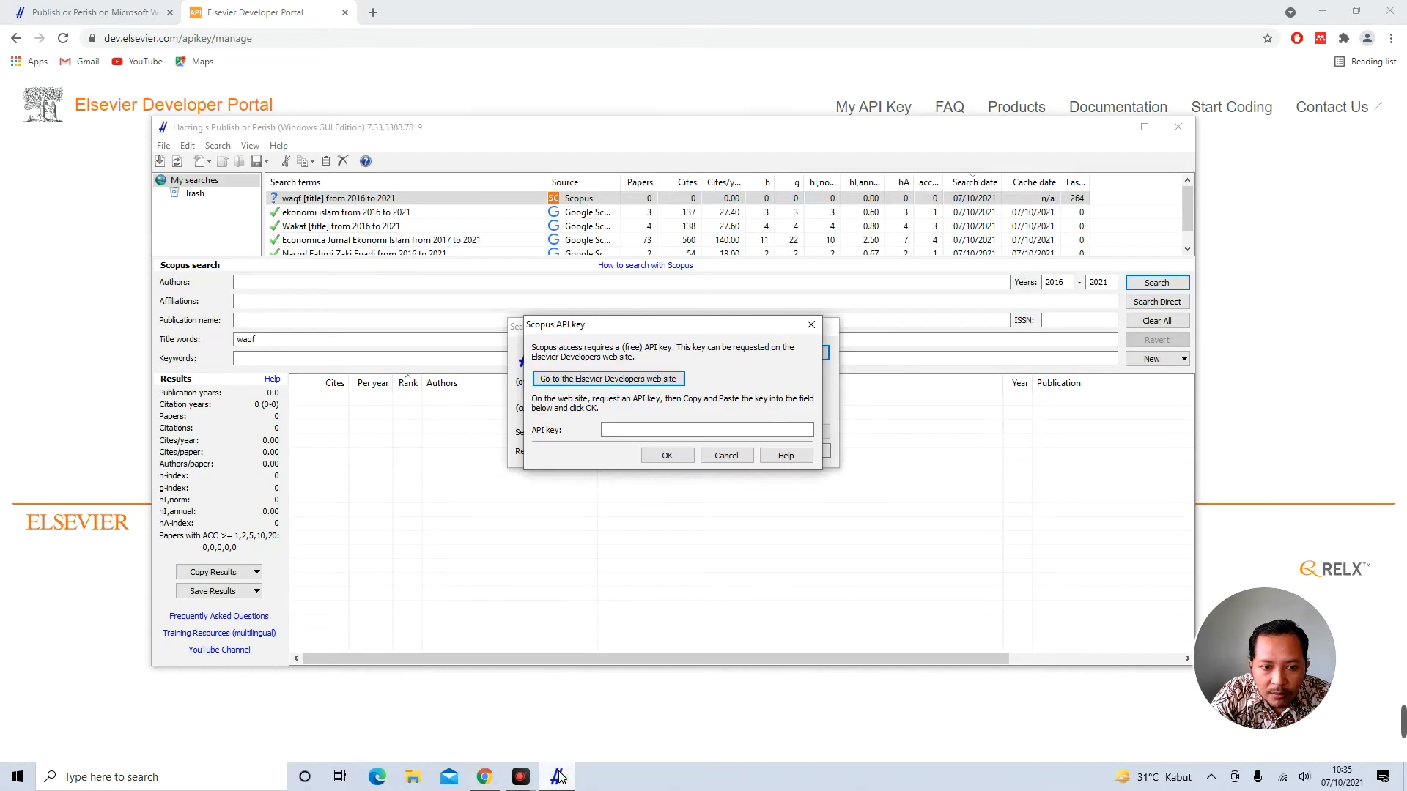
left_click(633, 431)
right_click(633, 431)
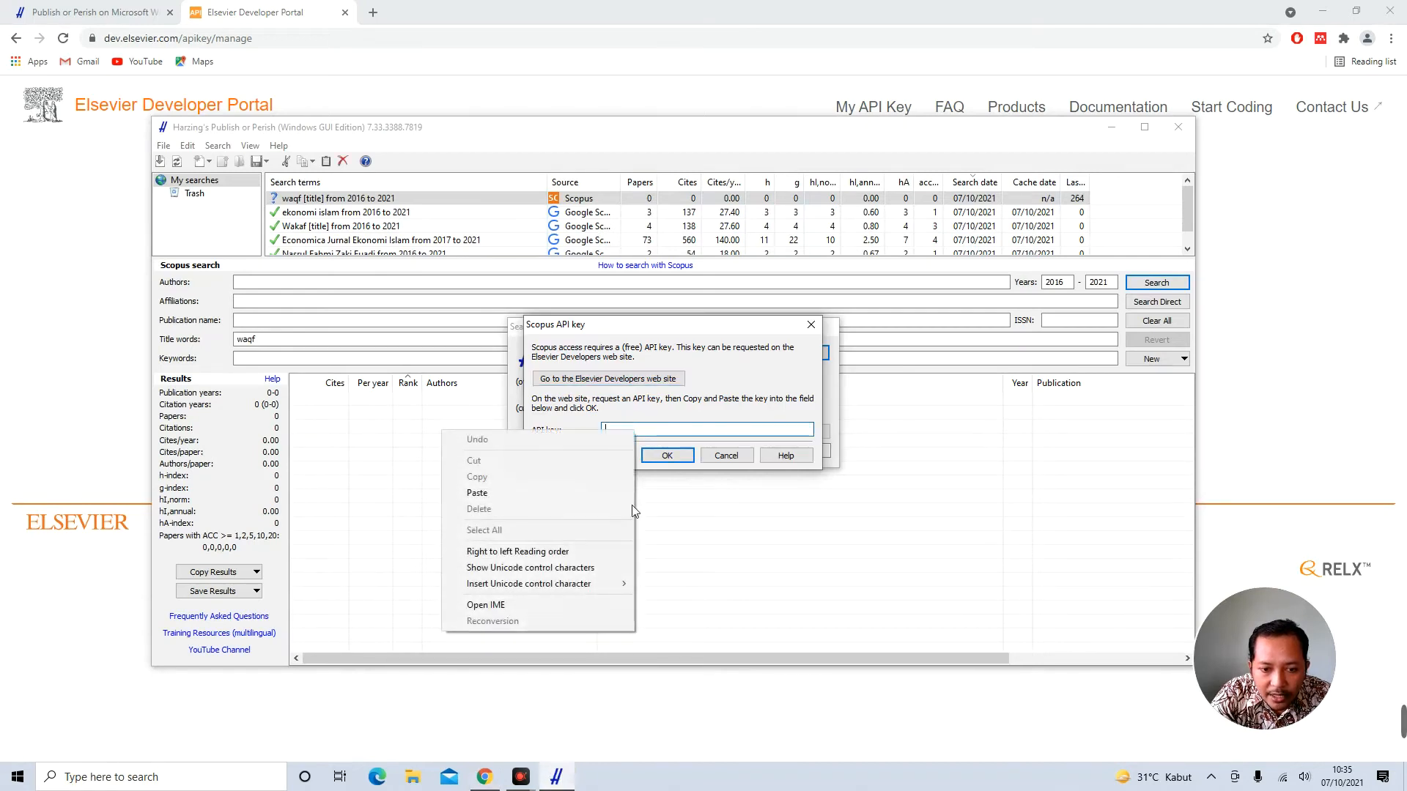
left_click(547, 496)
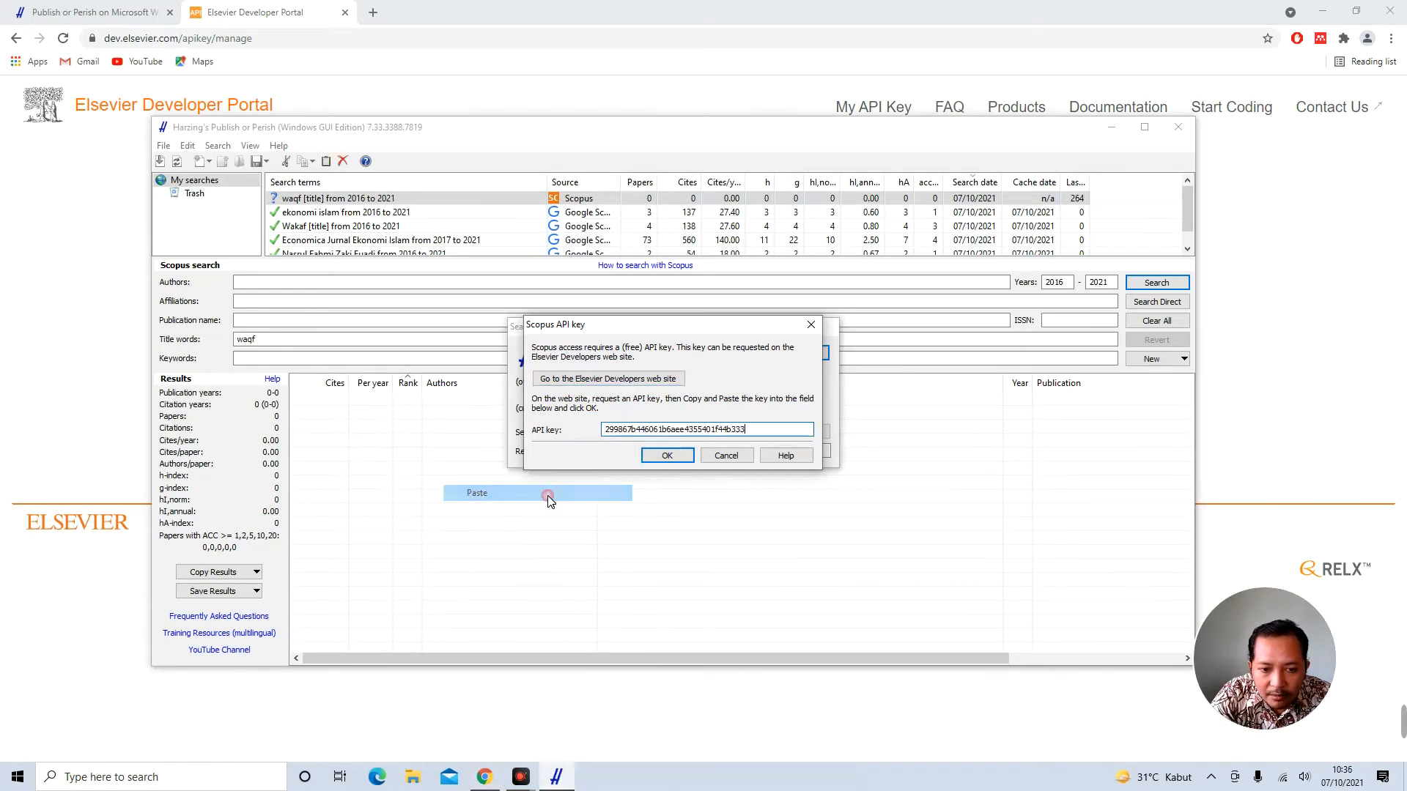
left_click(666, 456)
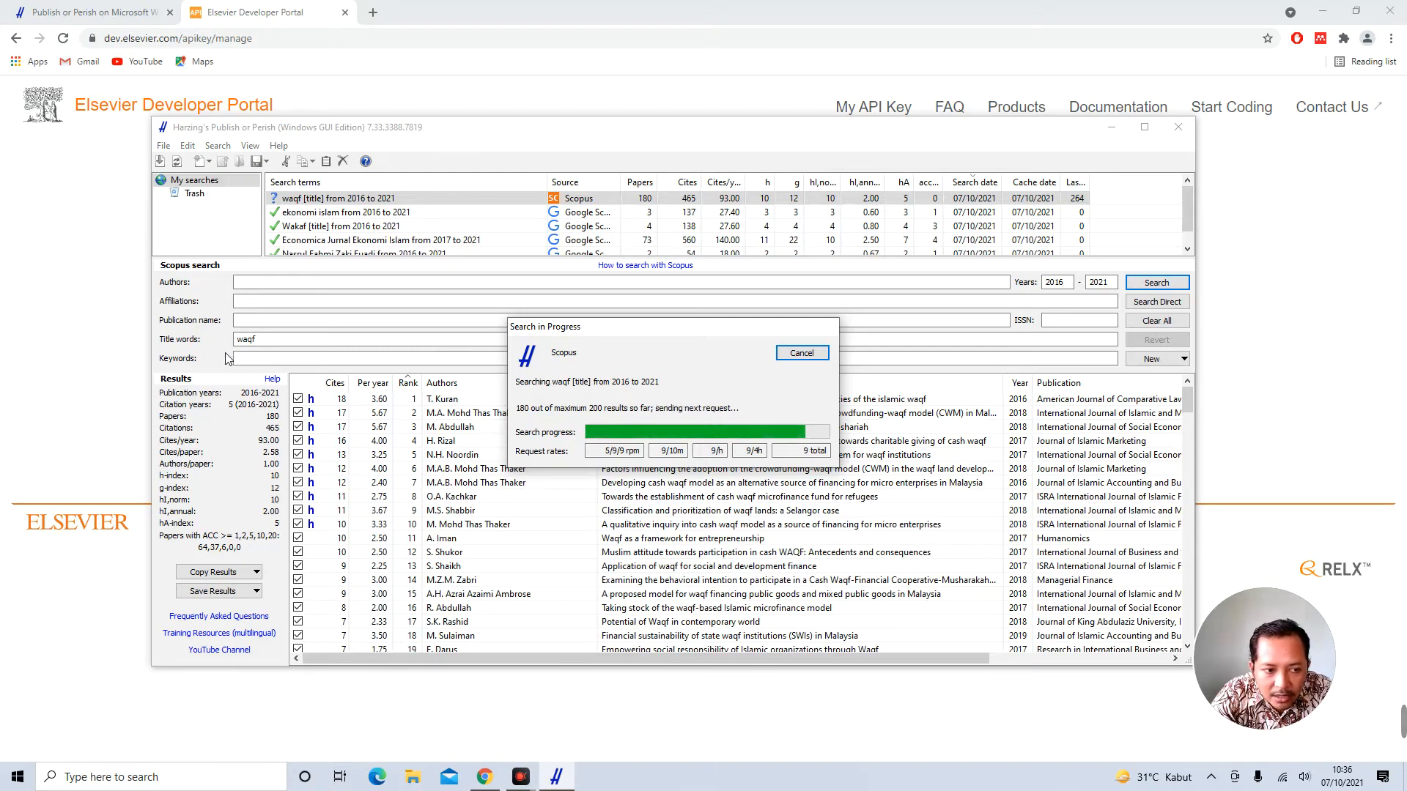
Sort the Scopus waqf results by citations per year and inspect the top two papers
scroll(587, 428, "down", 20)
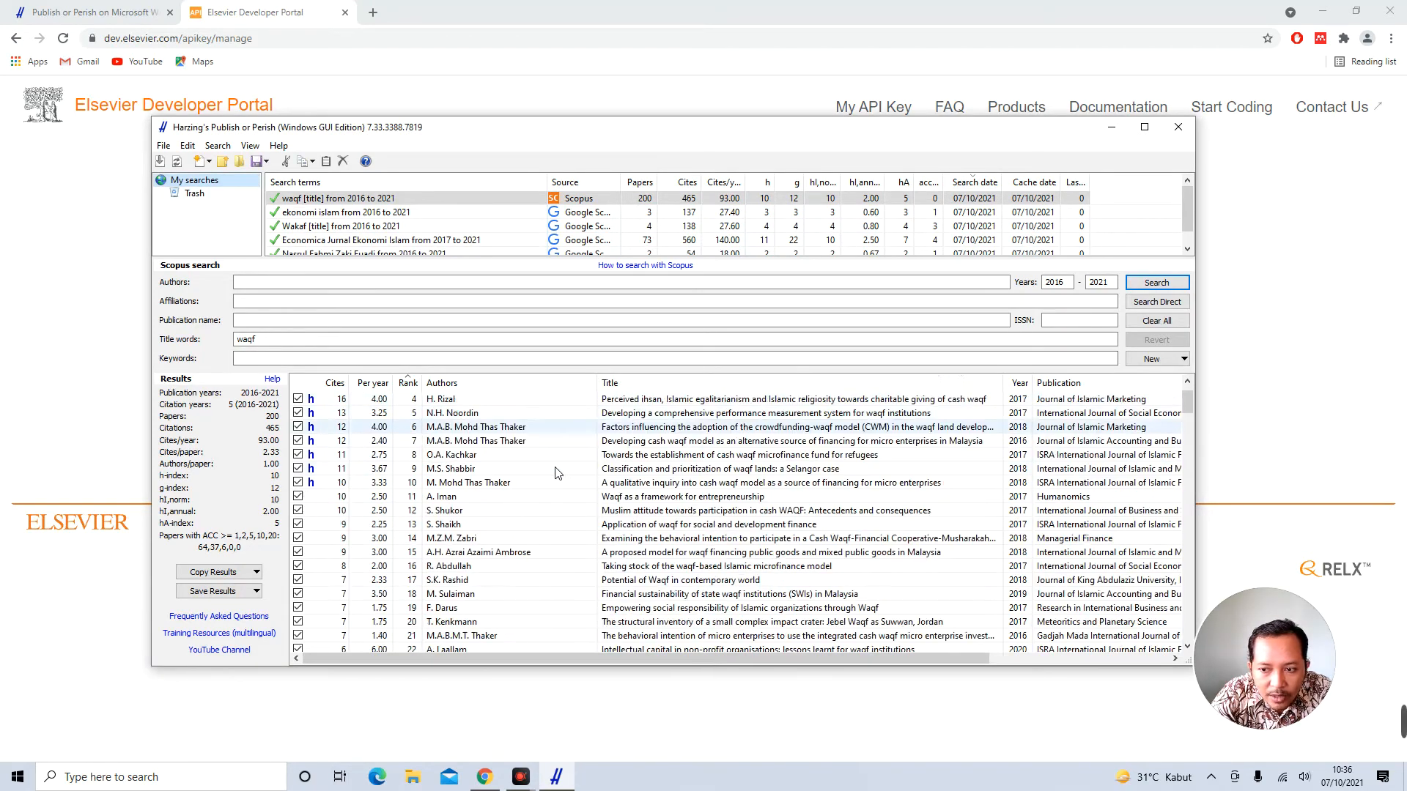
scroll(555, 476, "up", 20)
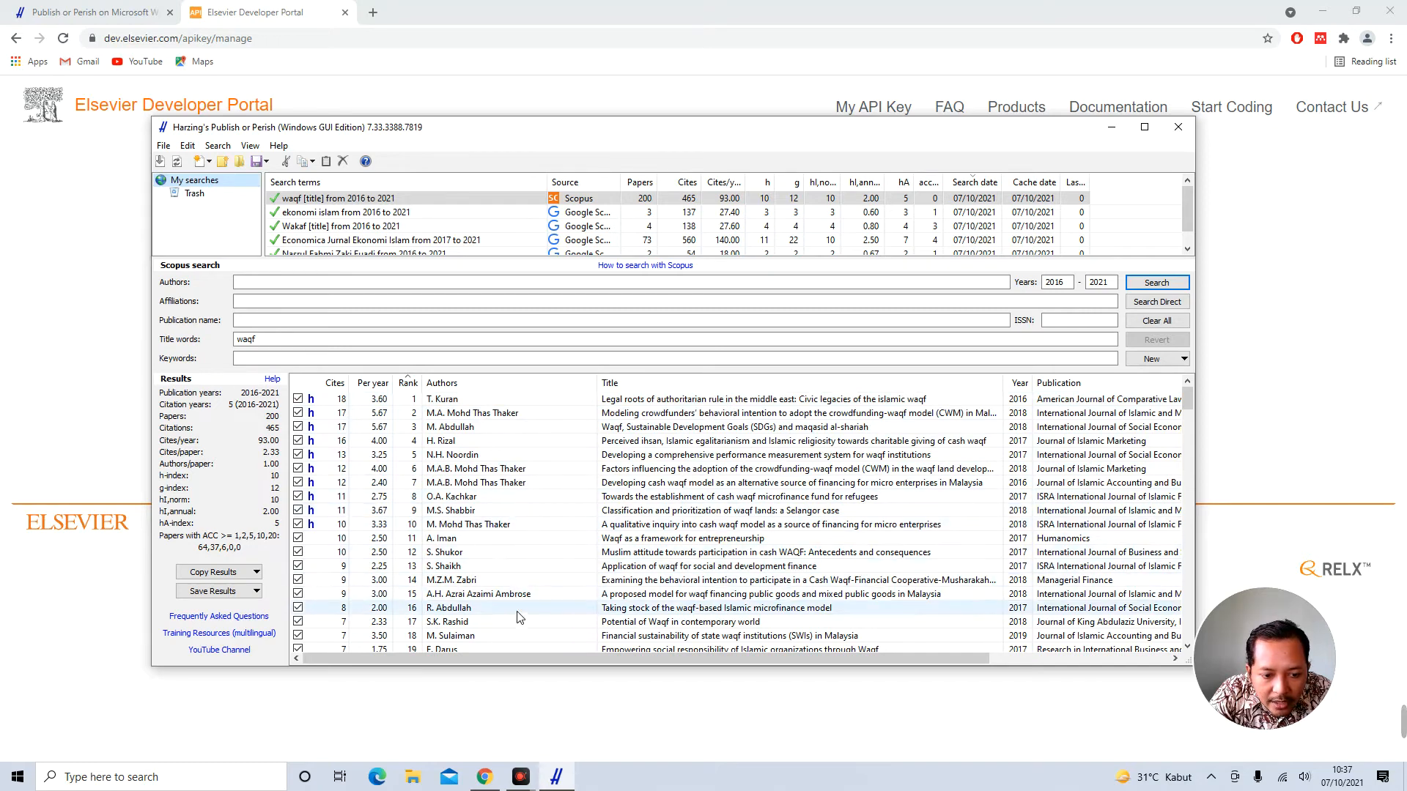
scroll(542, 539, "down", 1)
scroll(542, 539, "down", 1)
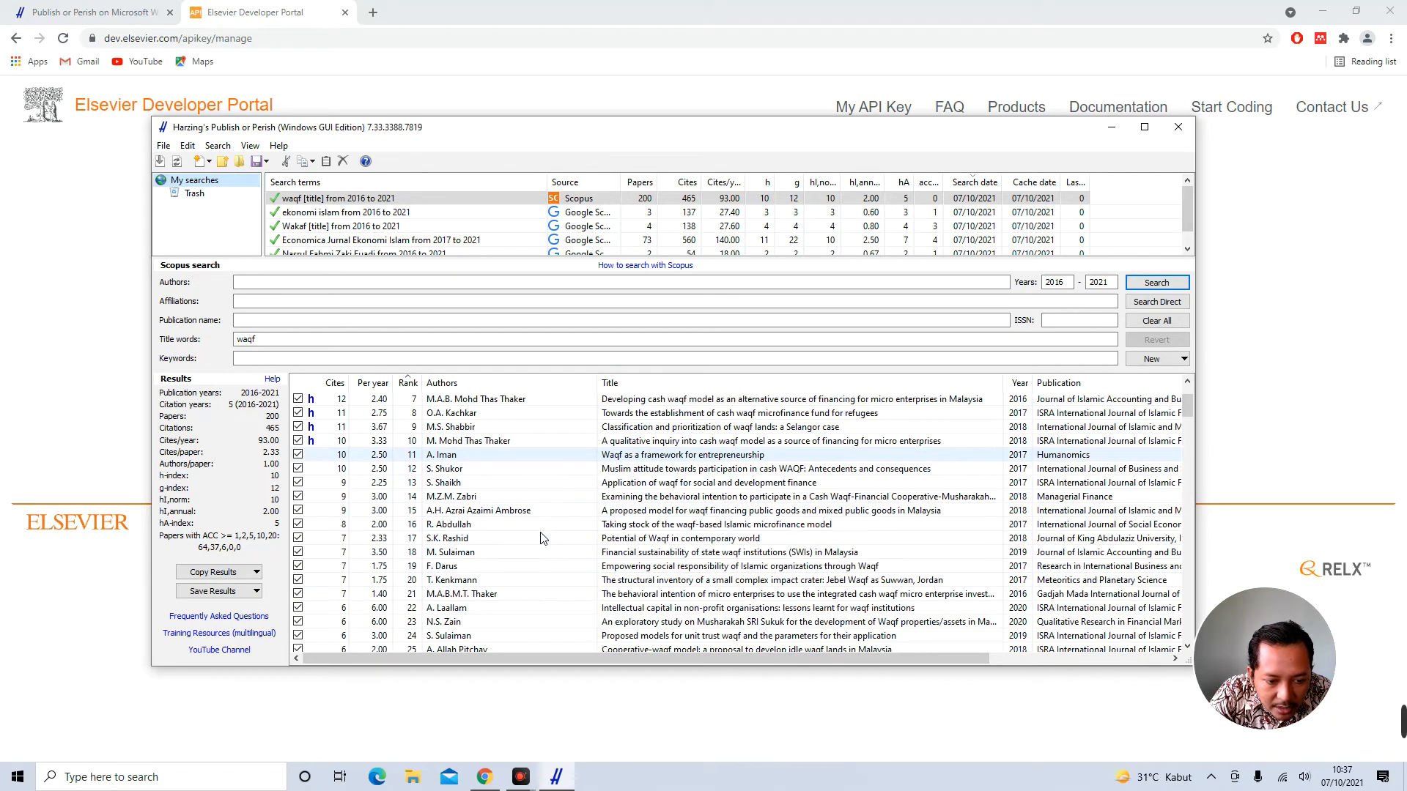
scroll(542, 539, "down", 1)
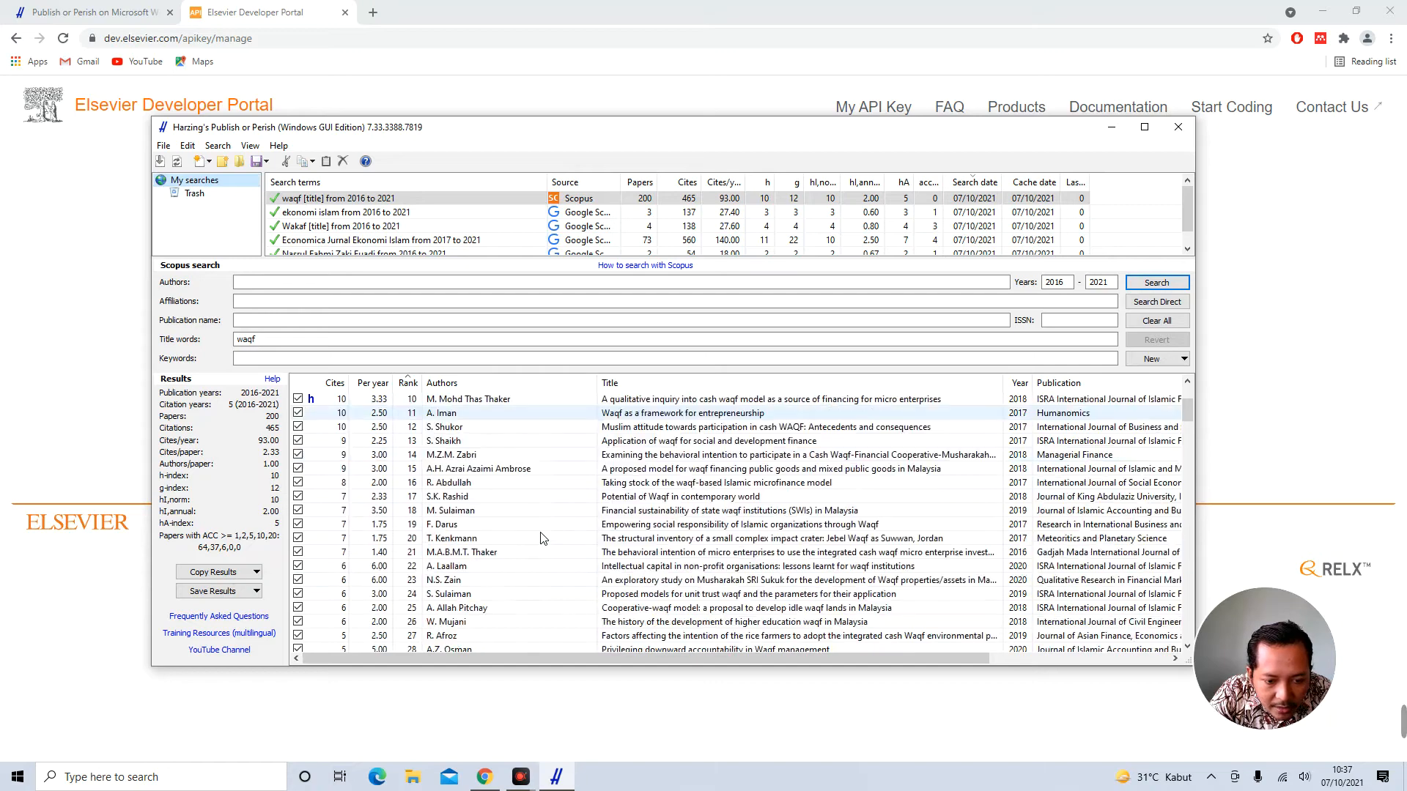
scroll(543, 539, "down", 1)
scroll(542, 539, "up", 4)
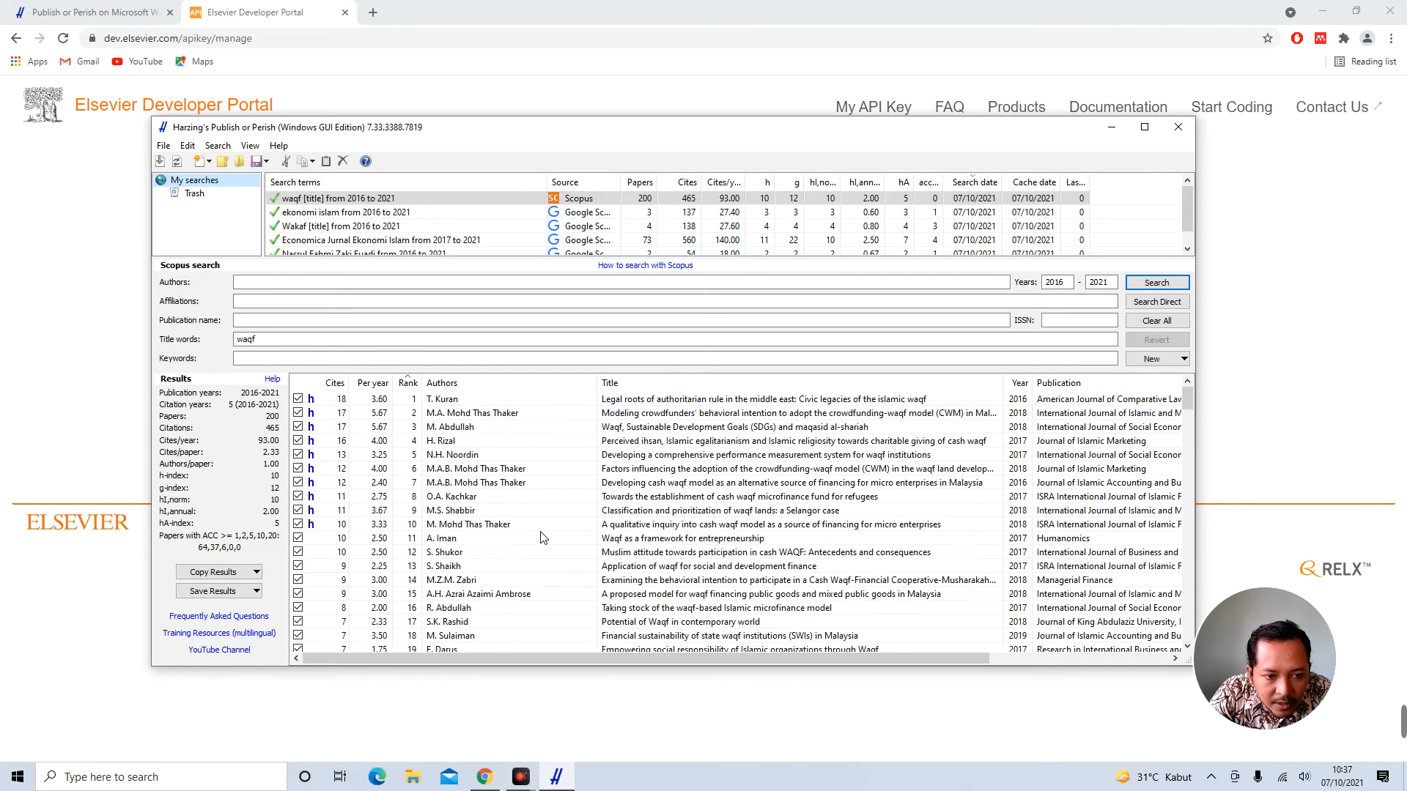
left_click(374, 383)
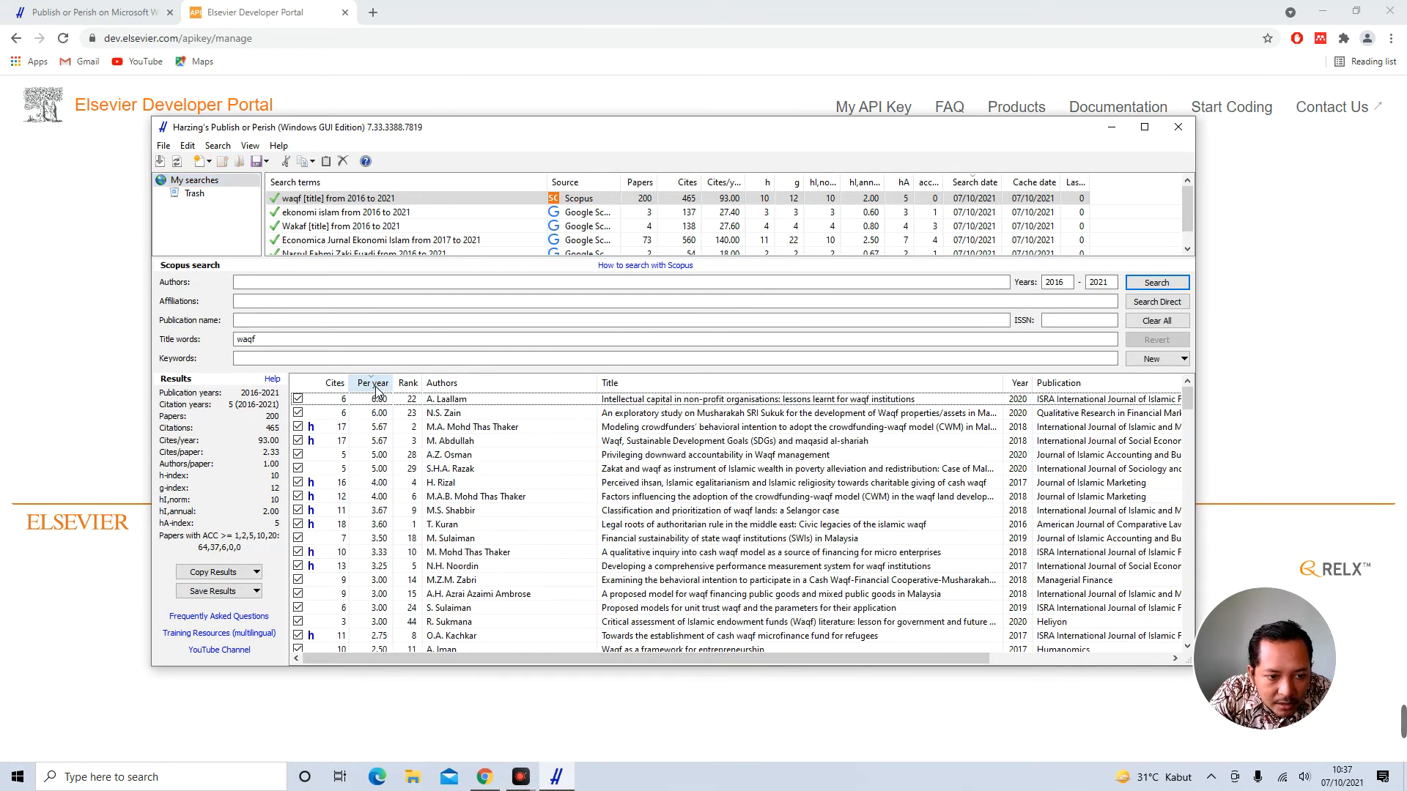
left_click(467, 402)
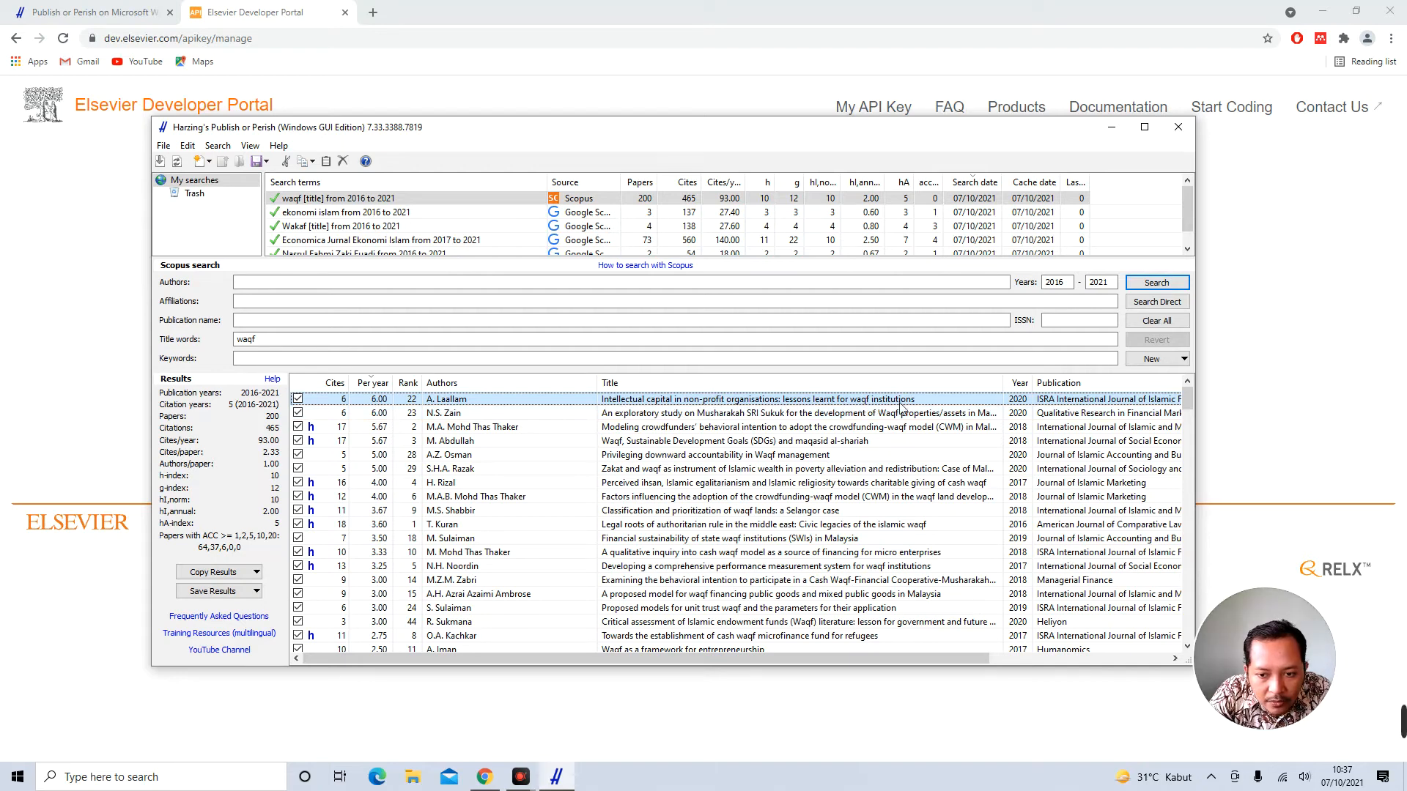
left_click(463, 415)
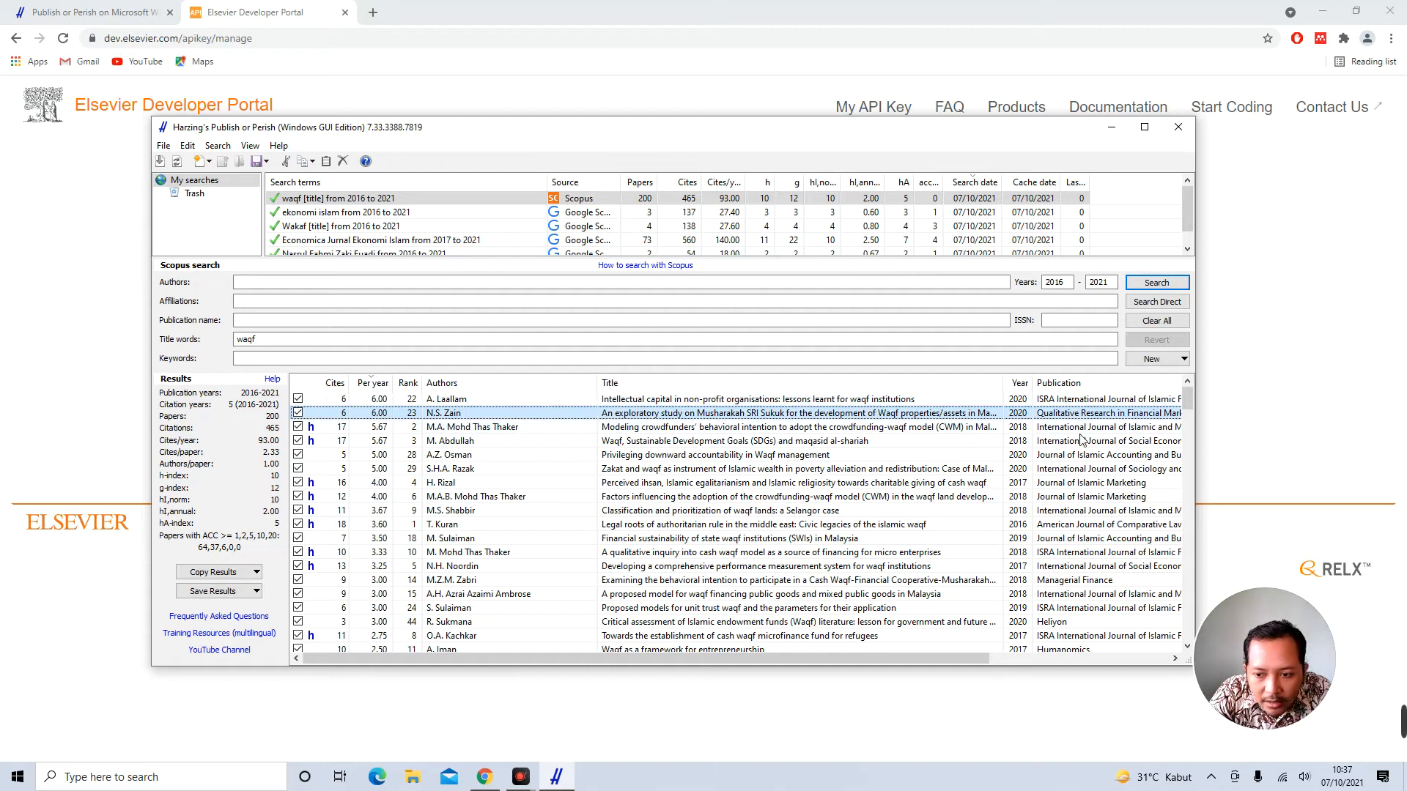
Sort the results by publication, then by year with 2021 first, and review document types
left_click(1070, 383)
left_click(1020, 383)
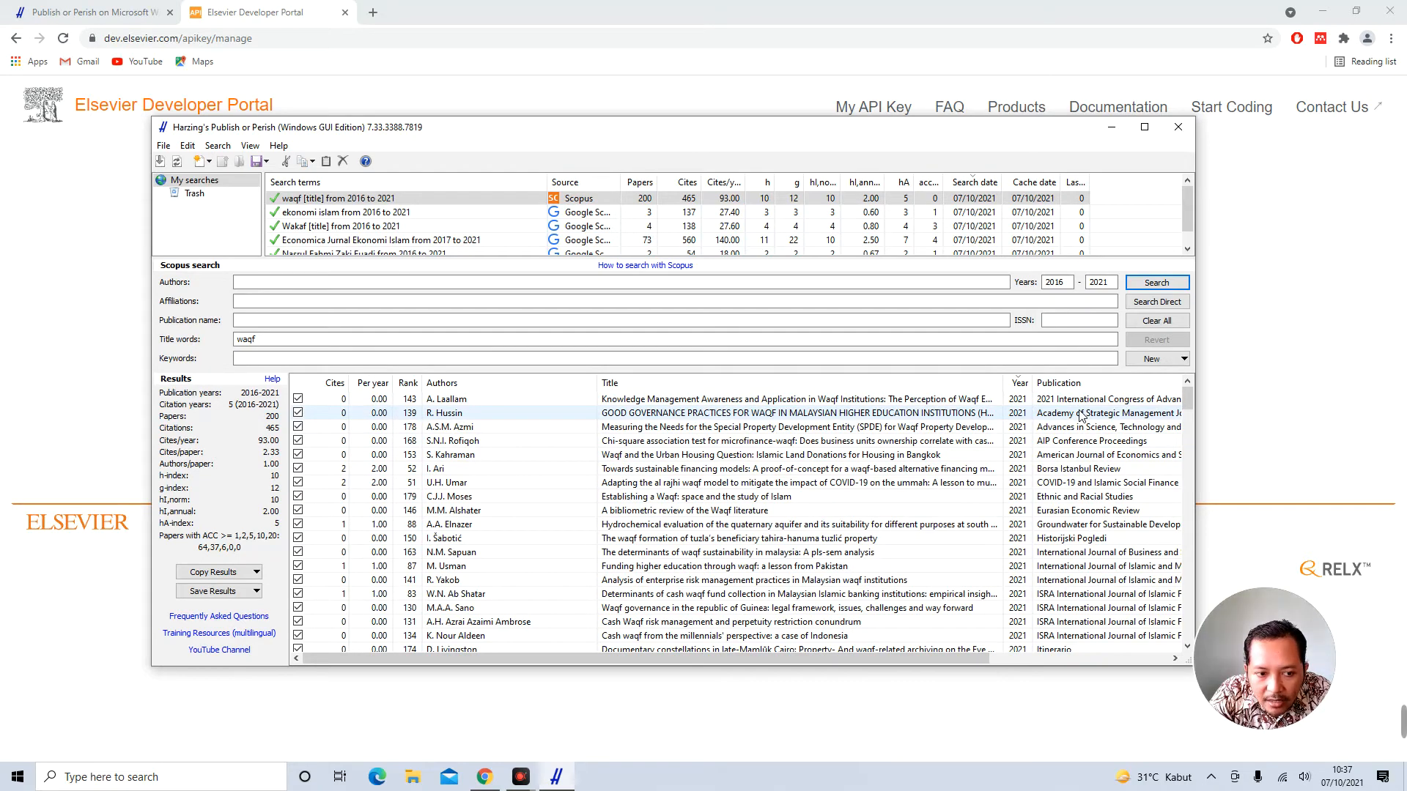
left_click_drag(800, 656, 974, 658)
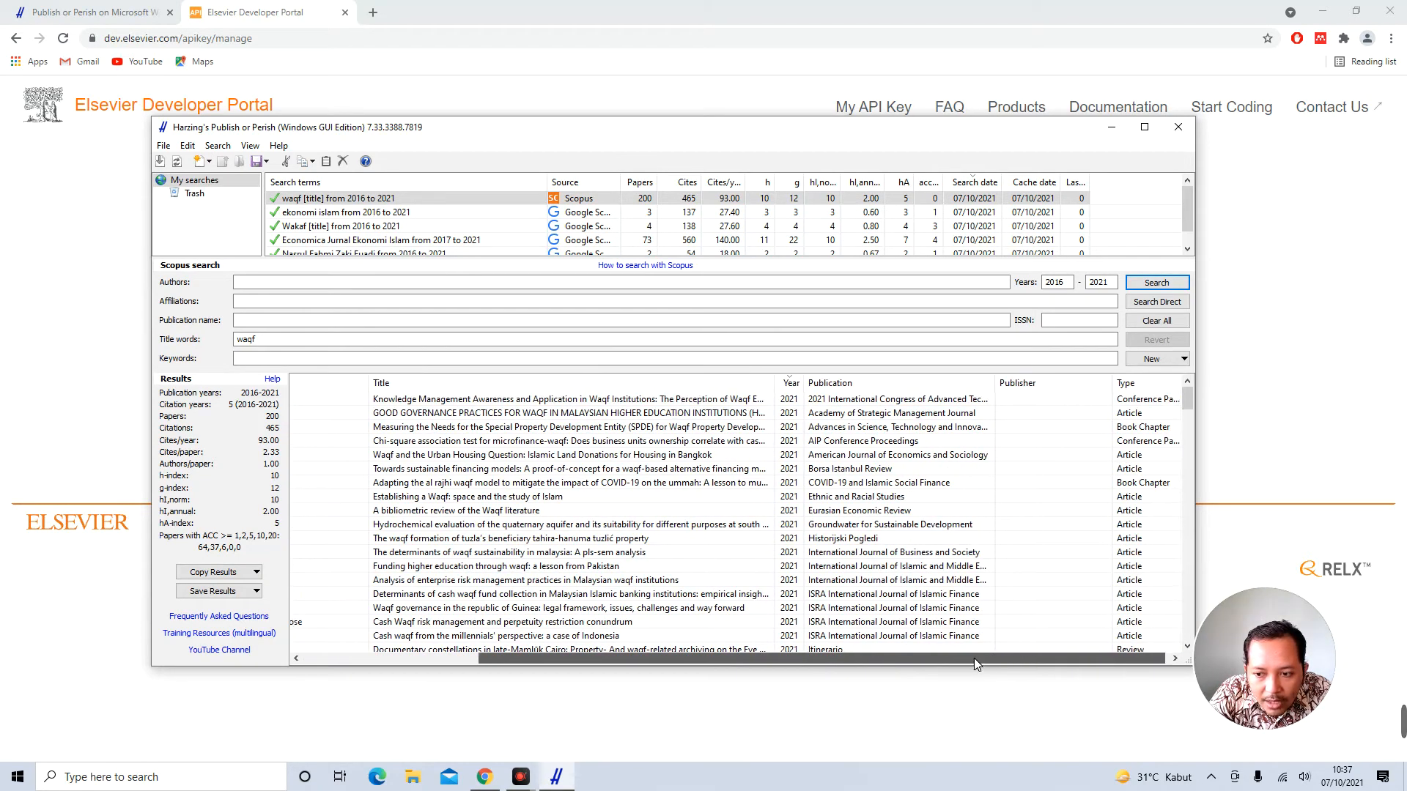
left_click(1129, 383)
scroll(1132, 409, "down", 15)
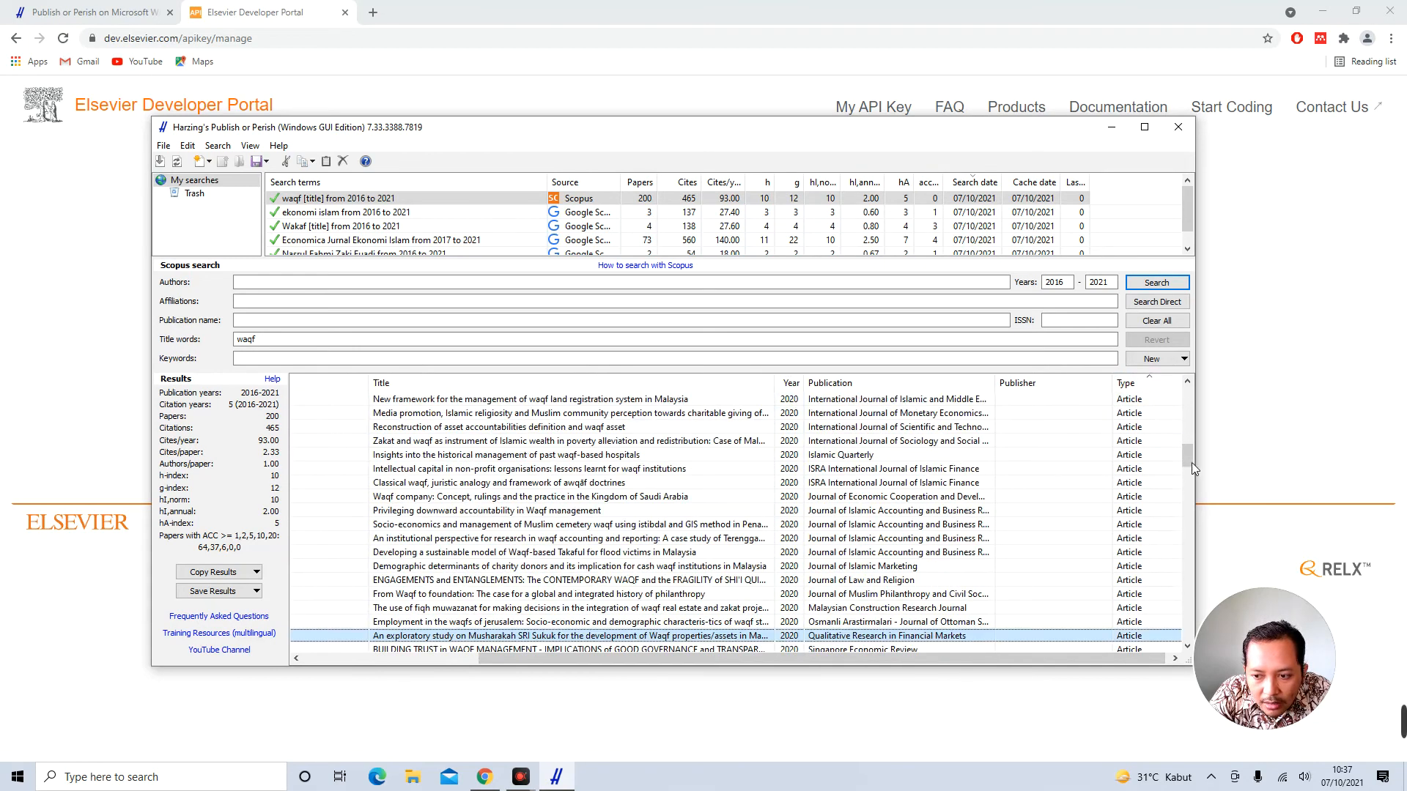
left_click_drag(1187, 456, 1189, 389)
left_click_drag(634, 661, 472, 662)
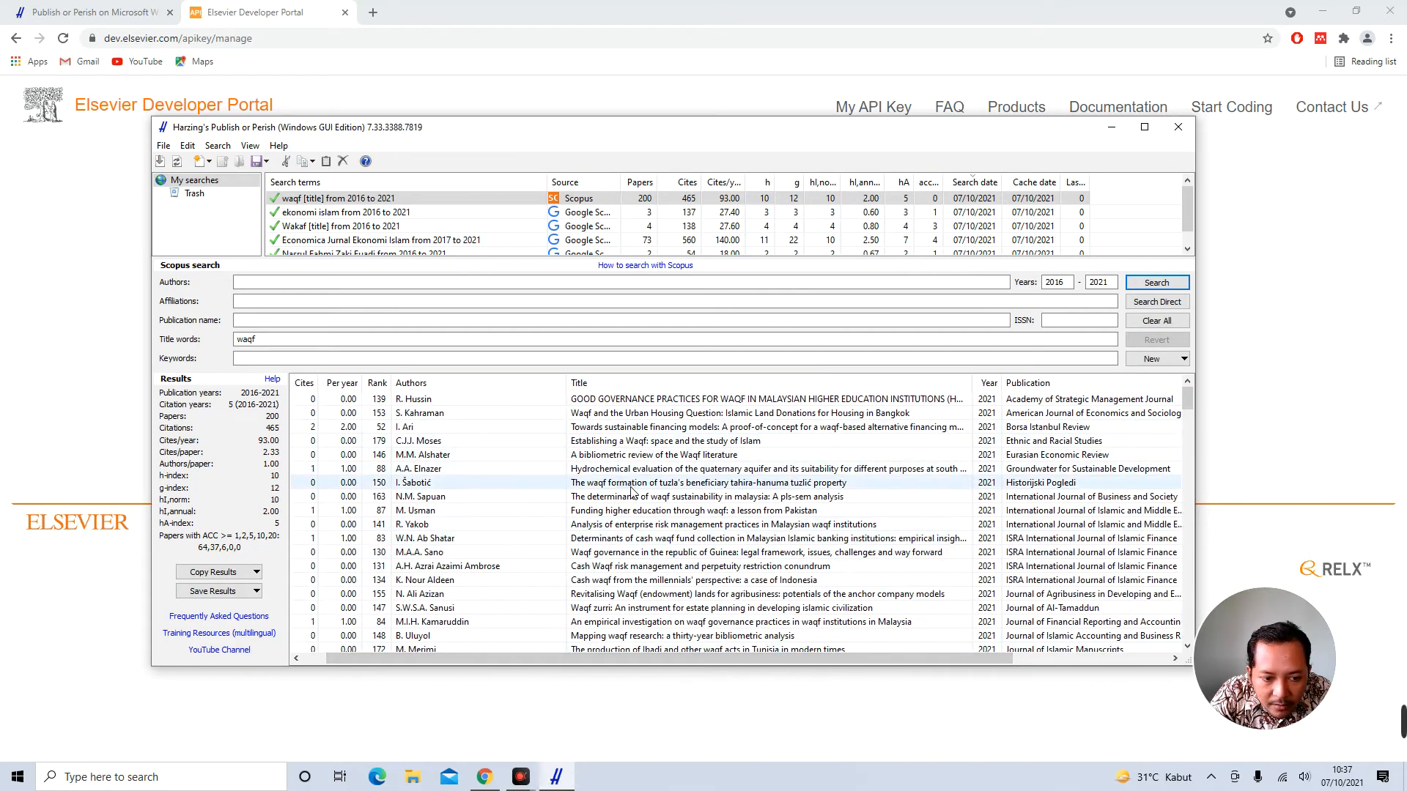
Browse the results, picking out the Indonesian waqf forest and Waqf on Education papers
scroll(632, 491, "down", 4)
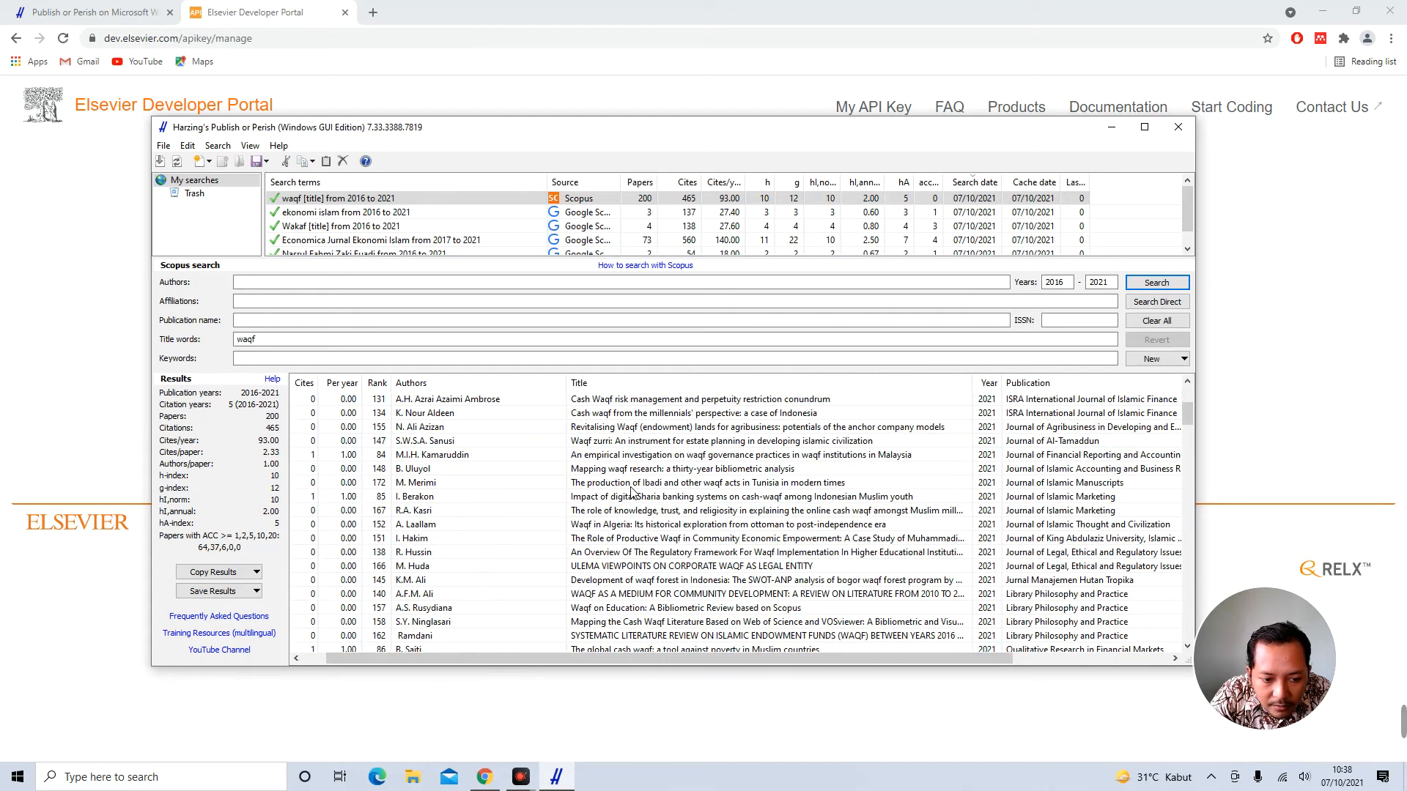
left_click(506, 579)
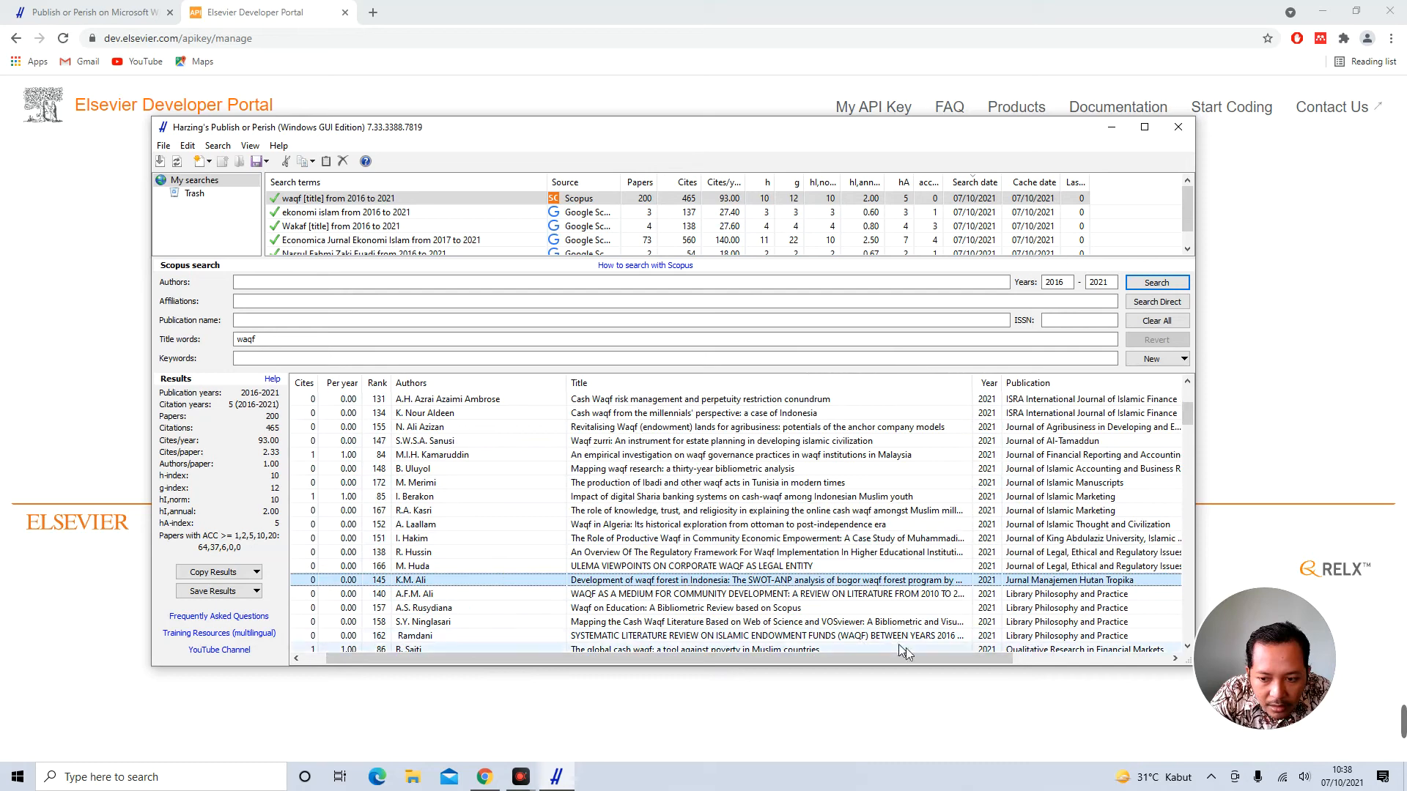
left_click_drag(942, 659, 803, 661)
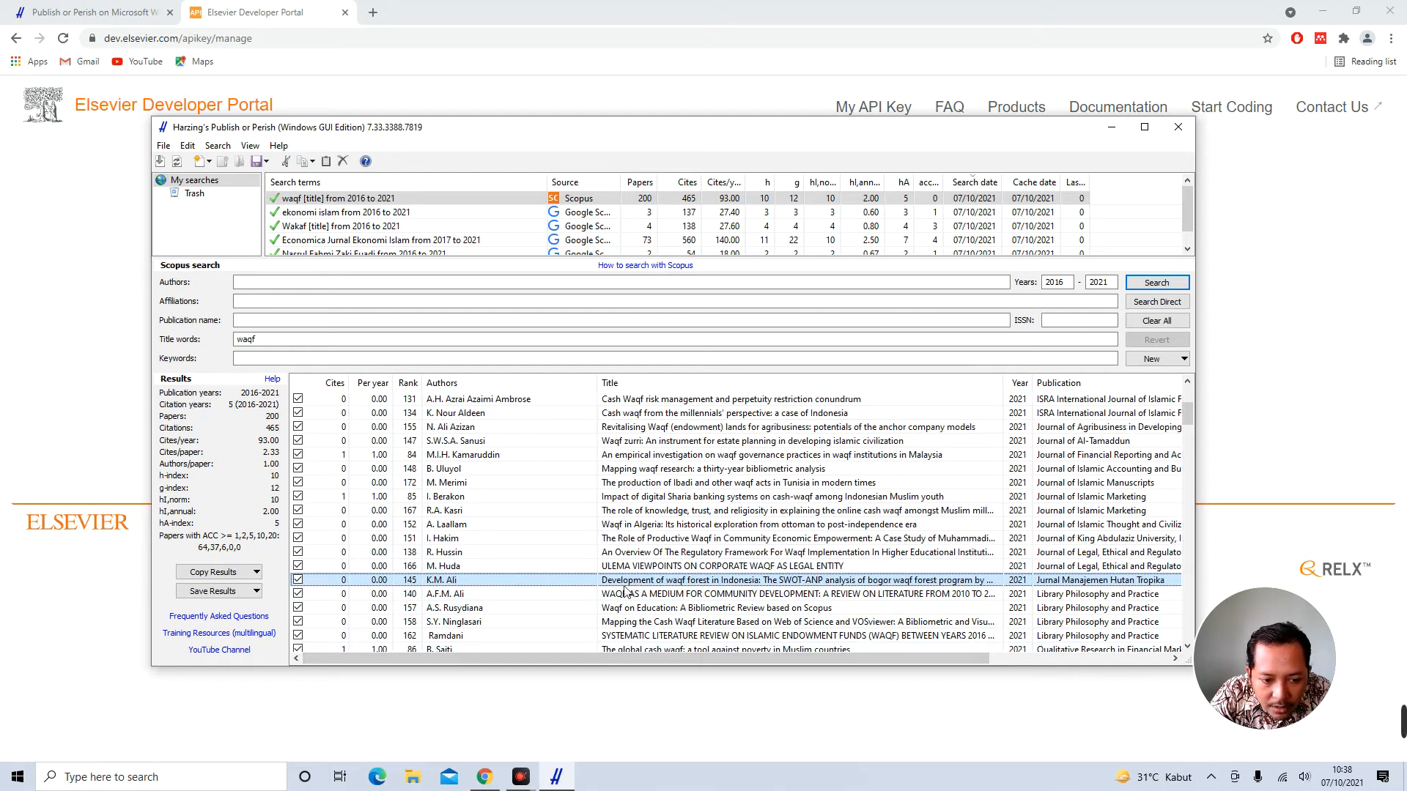
scroll(625, 592, "down", 1)
left_click(518, 568)
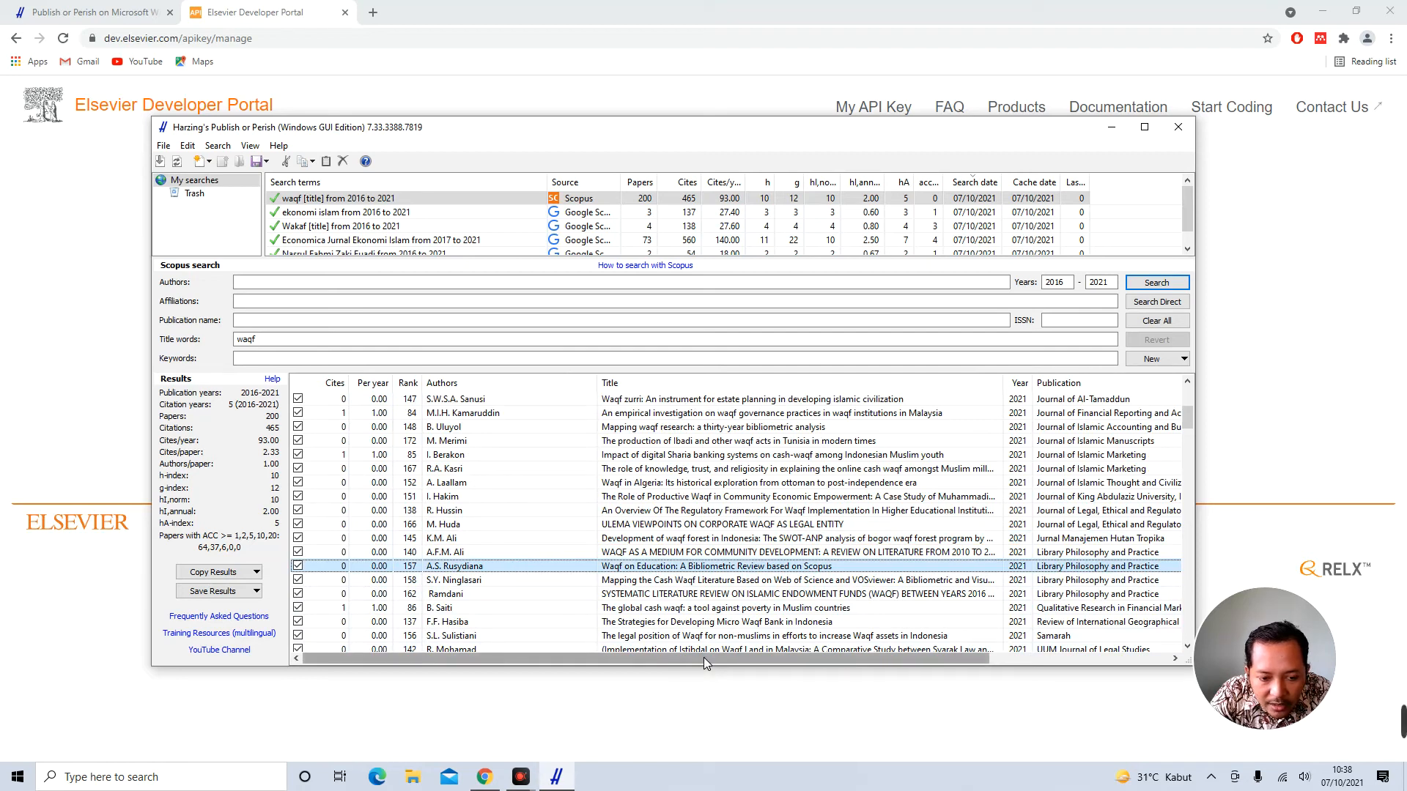
mouse_move(704, 658)
left_mouse_down()
mouse_move(817, 658)
mouse_move(688, 658)
left_mouse_up()
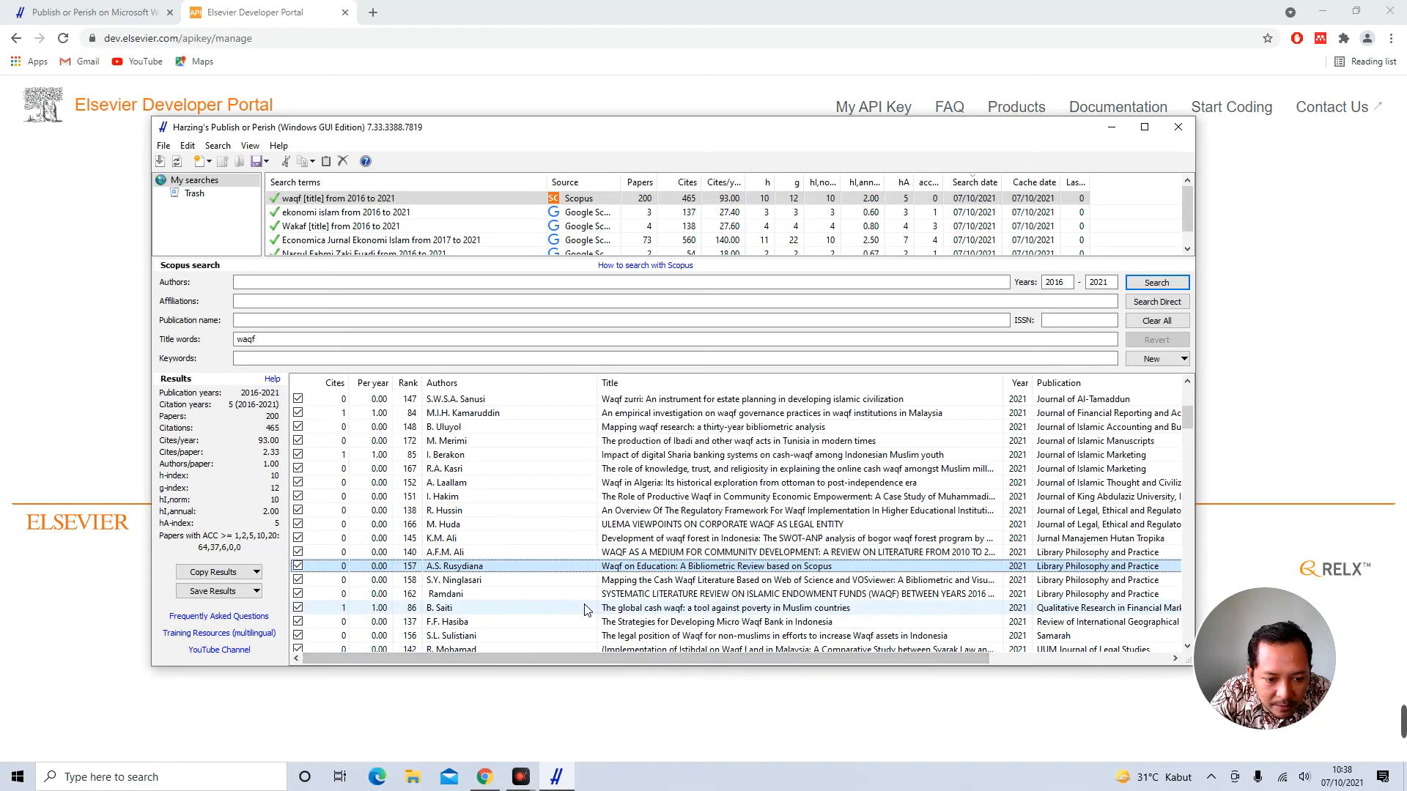
scroll(585, 610, "down", 3)
scroll(585, 610, "down", 4)
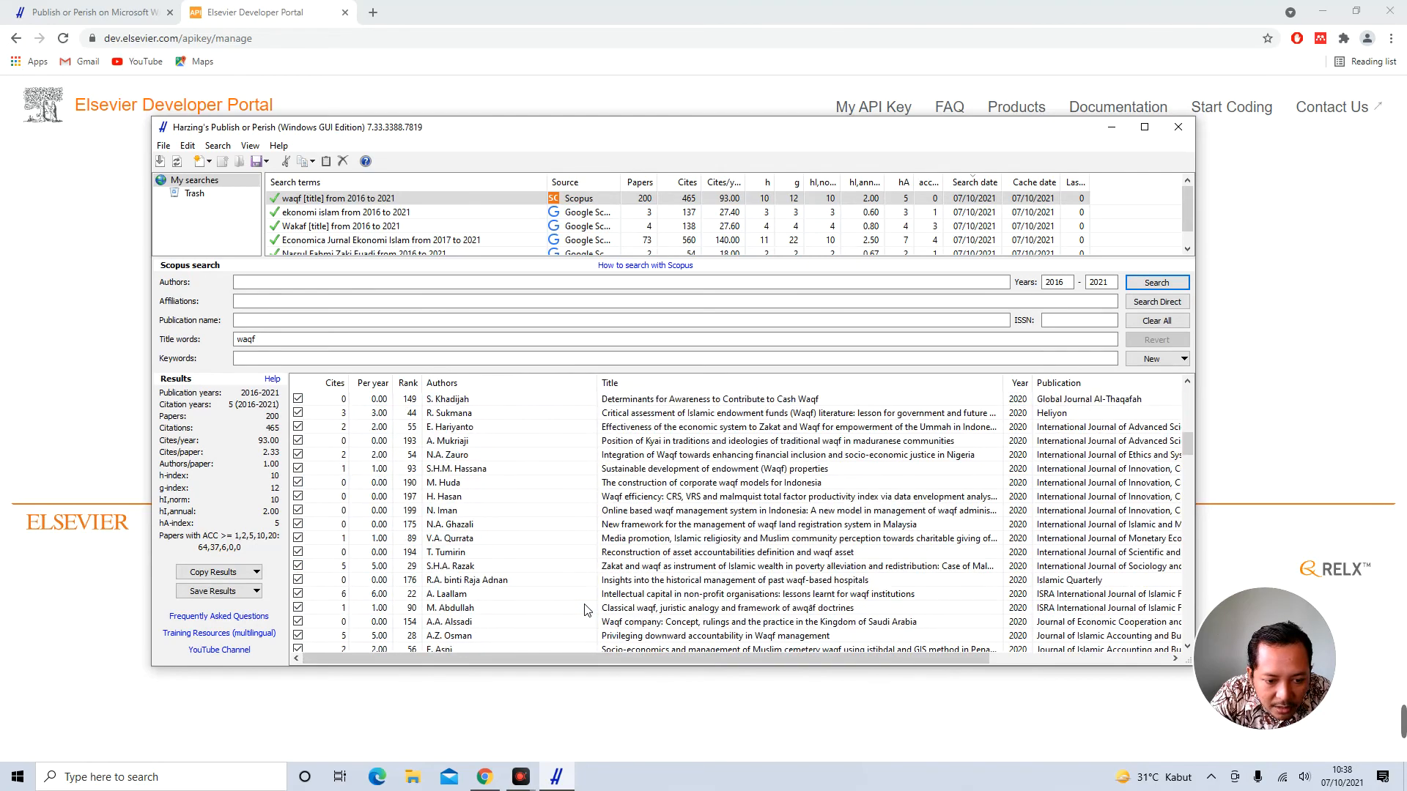
scroll(586, 609, "down", 2)
scroll(585, 610, "down", 8)
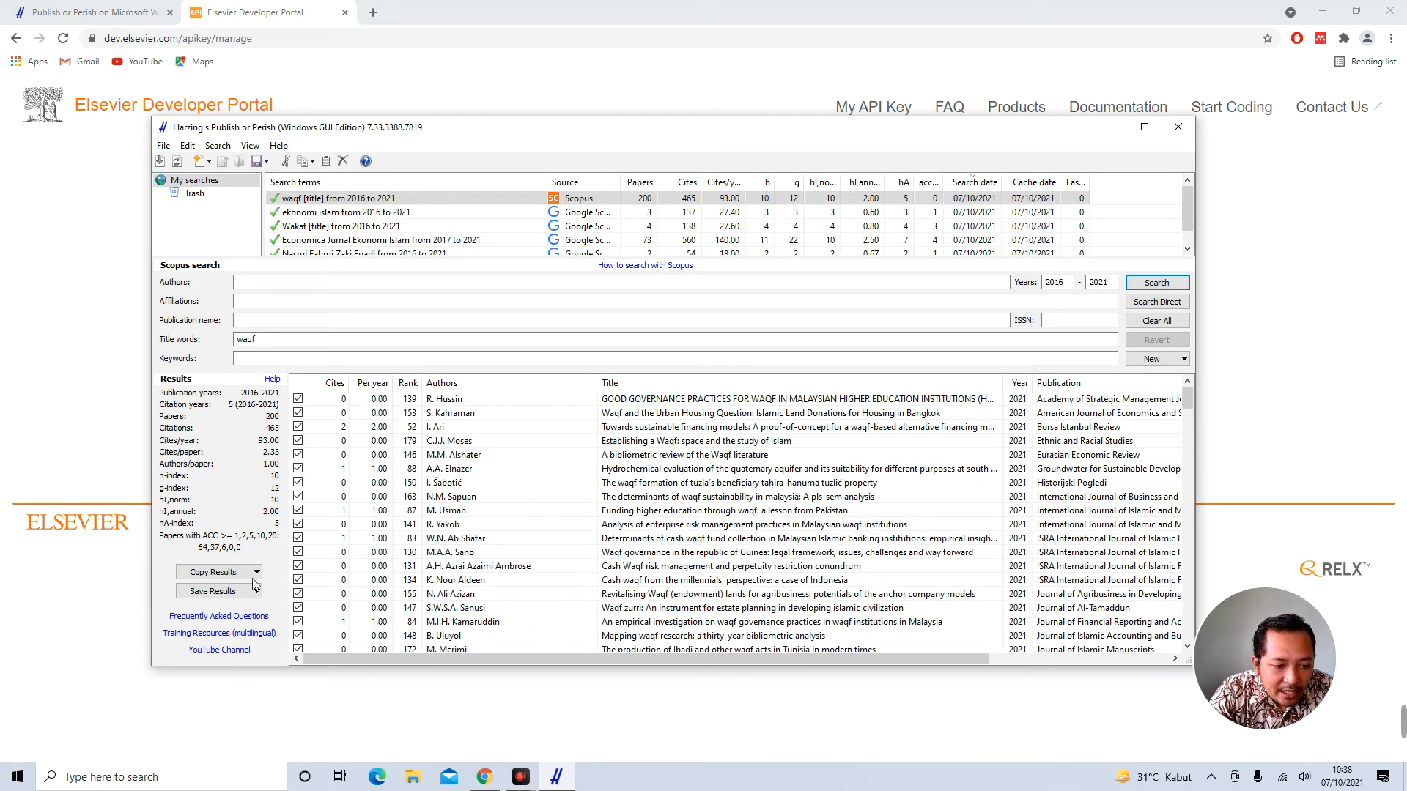
Uncheck all results, sort by citations per year, and check the A. Laallam and N.S. Zain papers
right_click(325, 385)
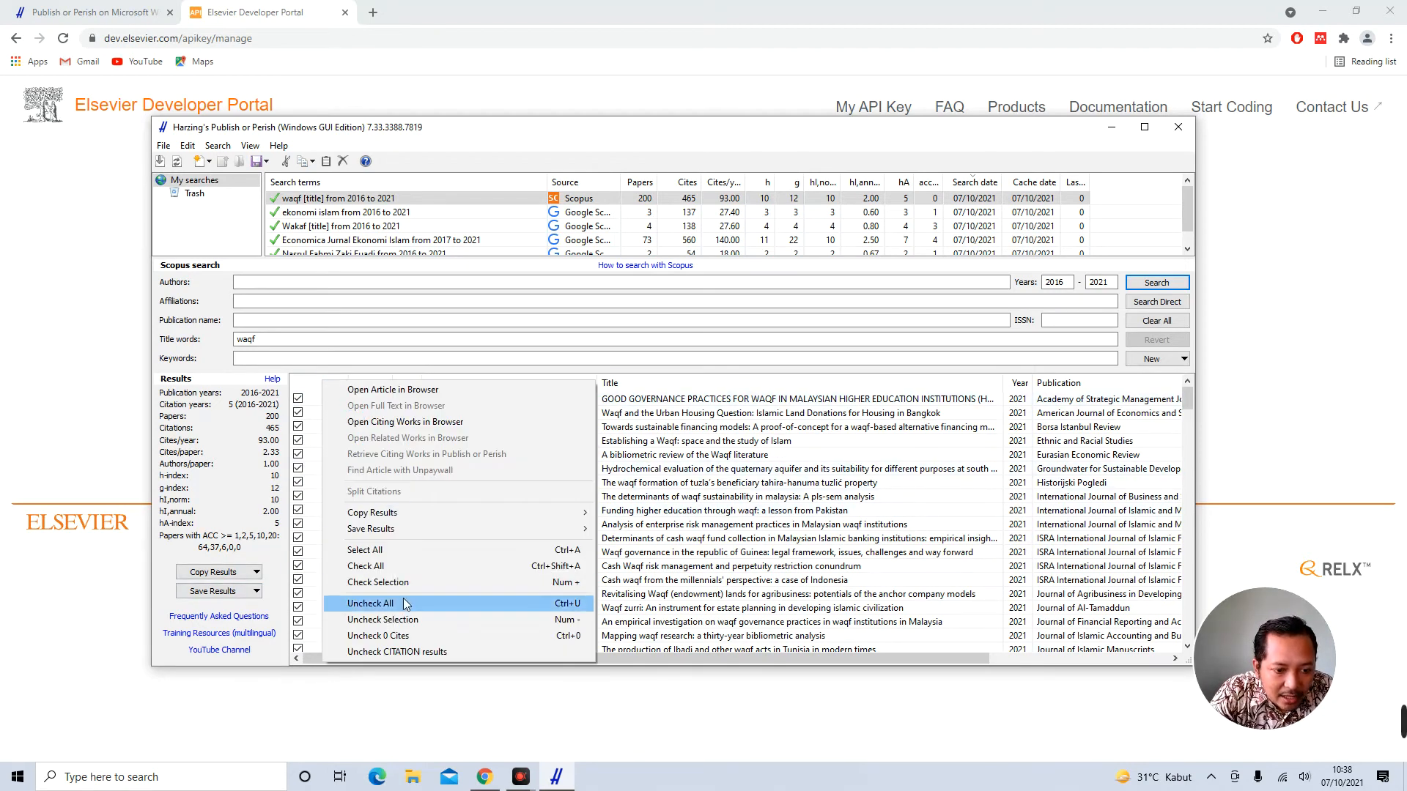
left_click(388, 606)
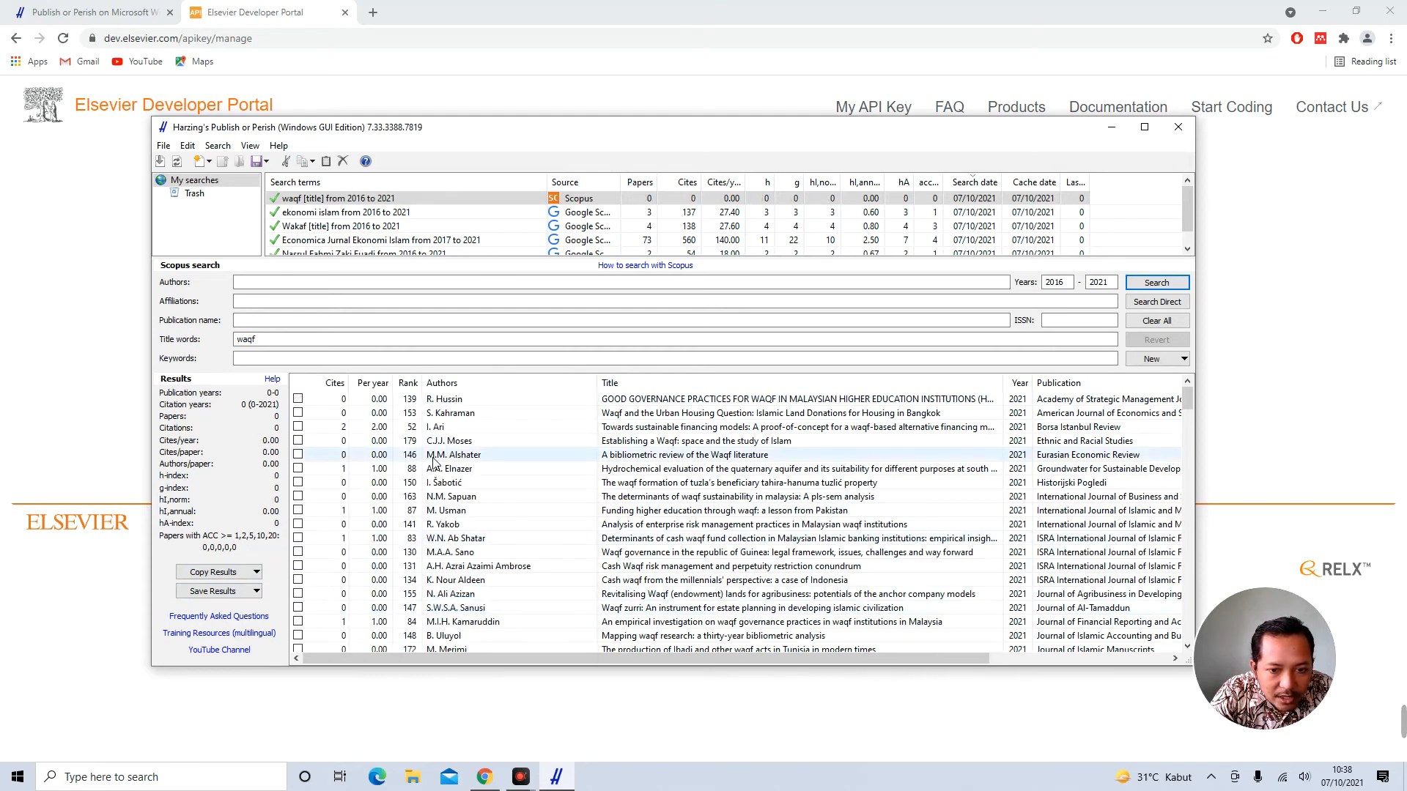
left_click(373, 383)
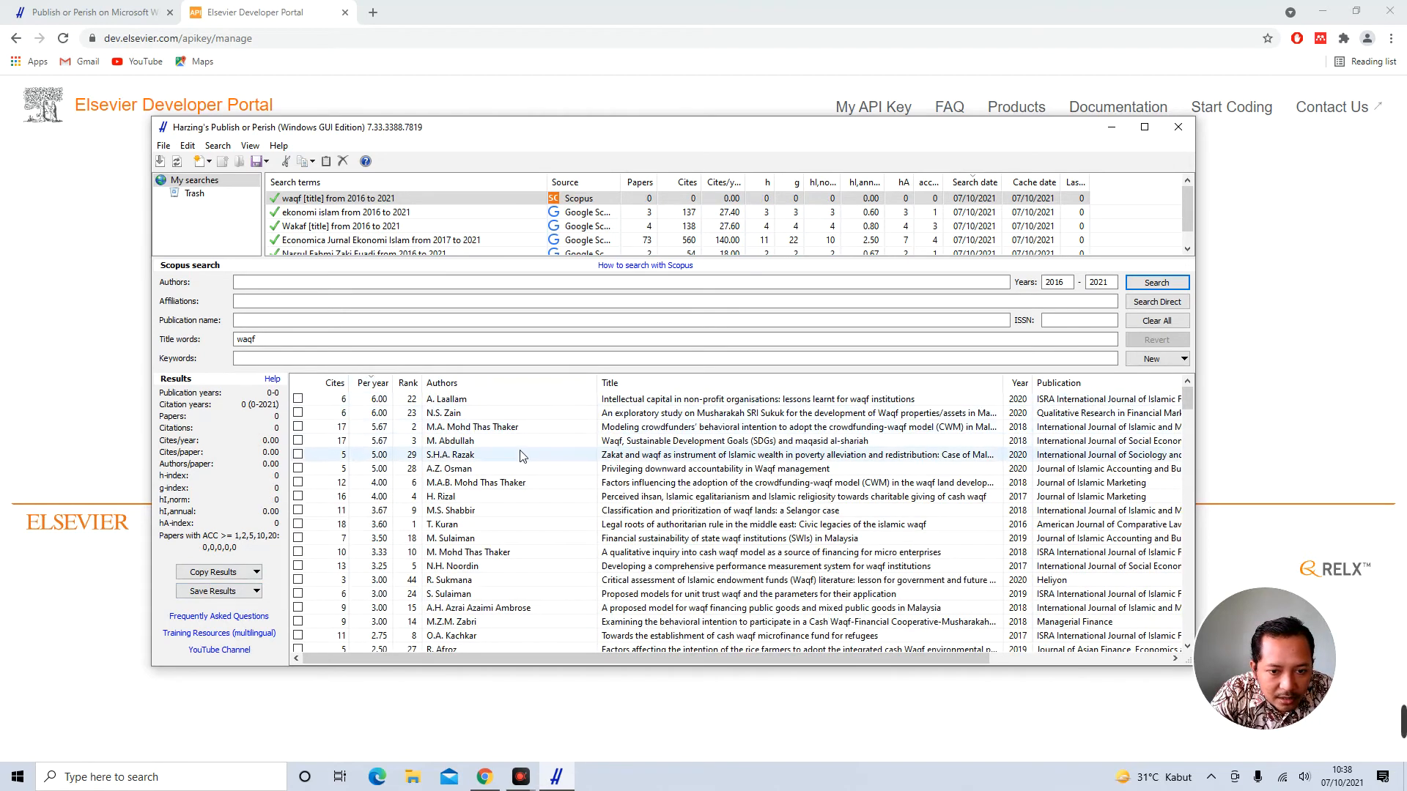
left_click(298, 400)
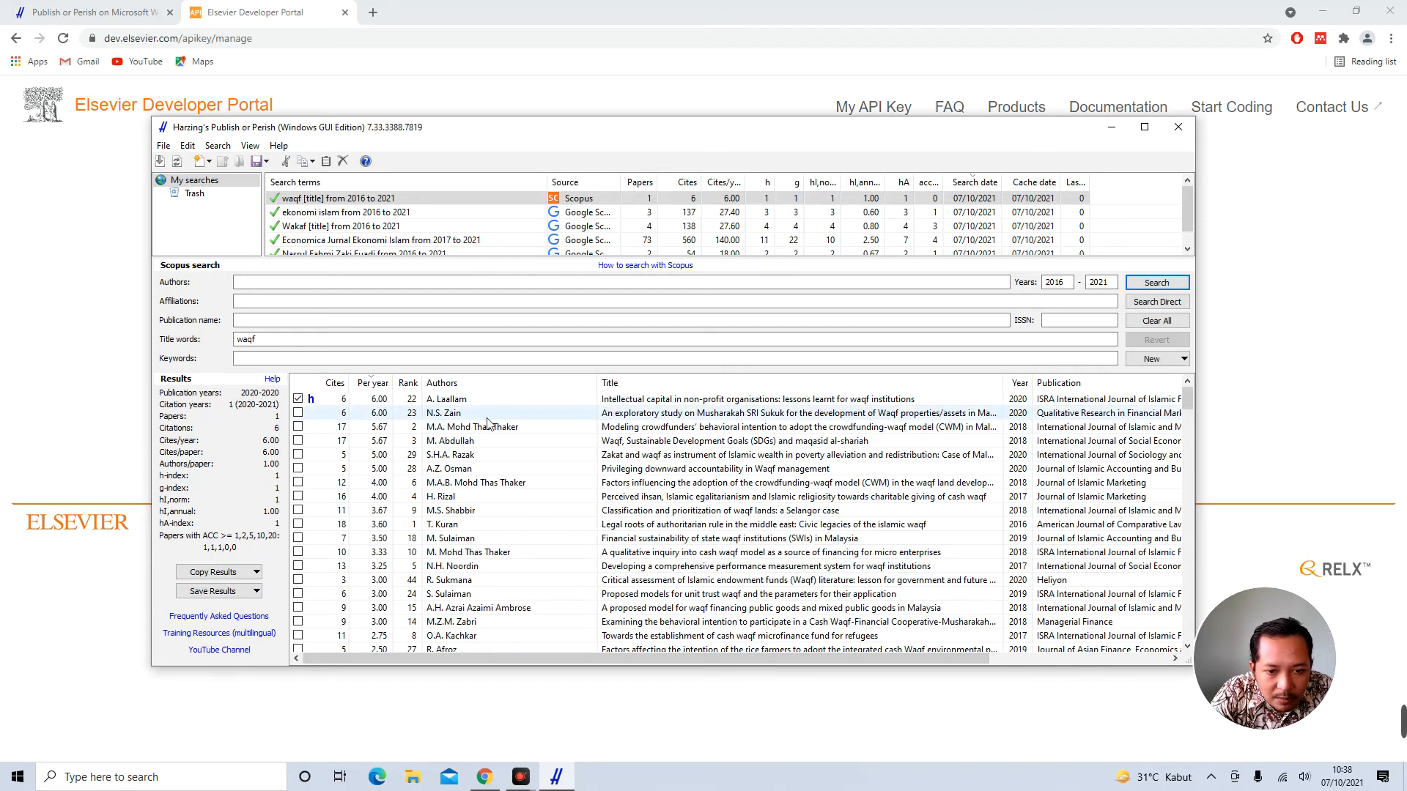
left_click(299, 414)
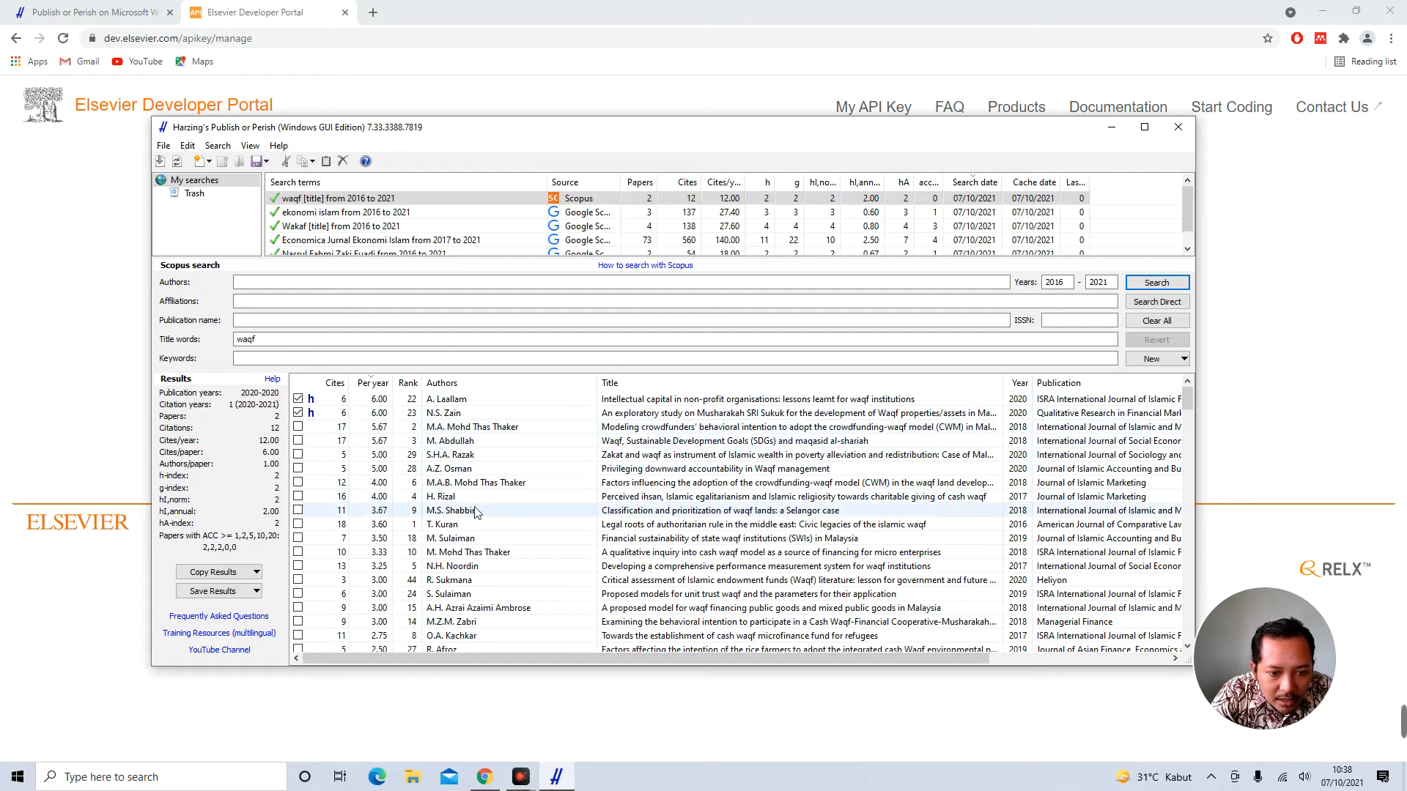
Sort by year and also check the waqf forest in Indonesia paper
scroll(491, 549, "down", 3)
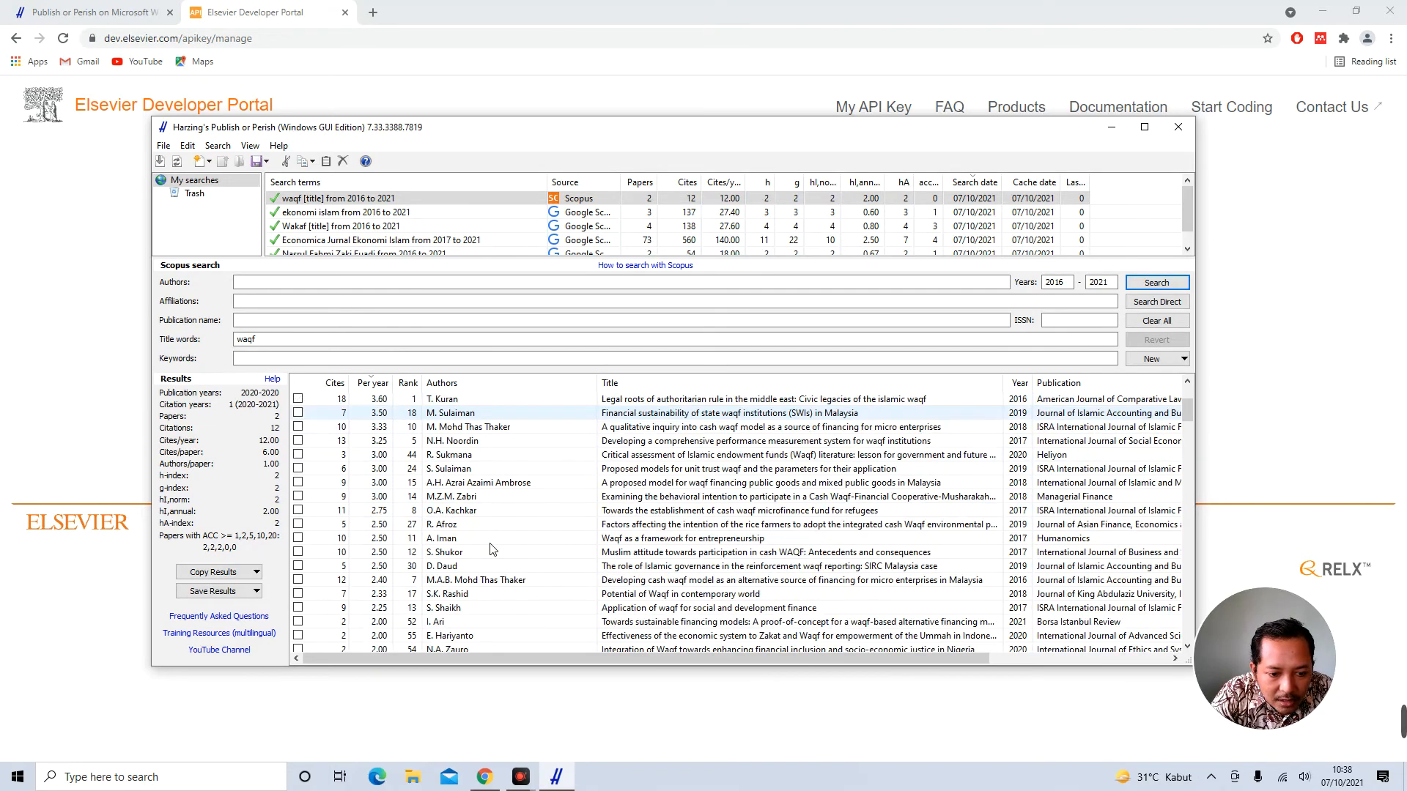
scroll(491, 549, "down", 3)
scroll(491, 549, "down", 12)
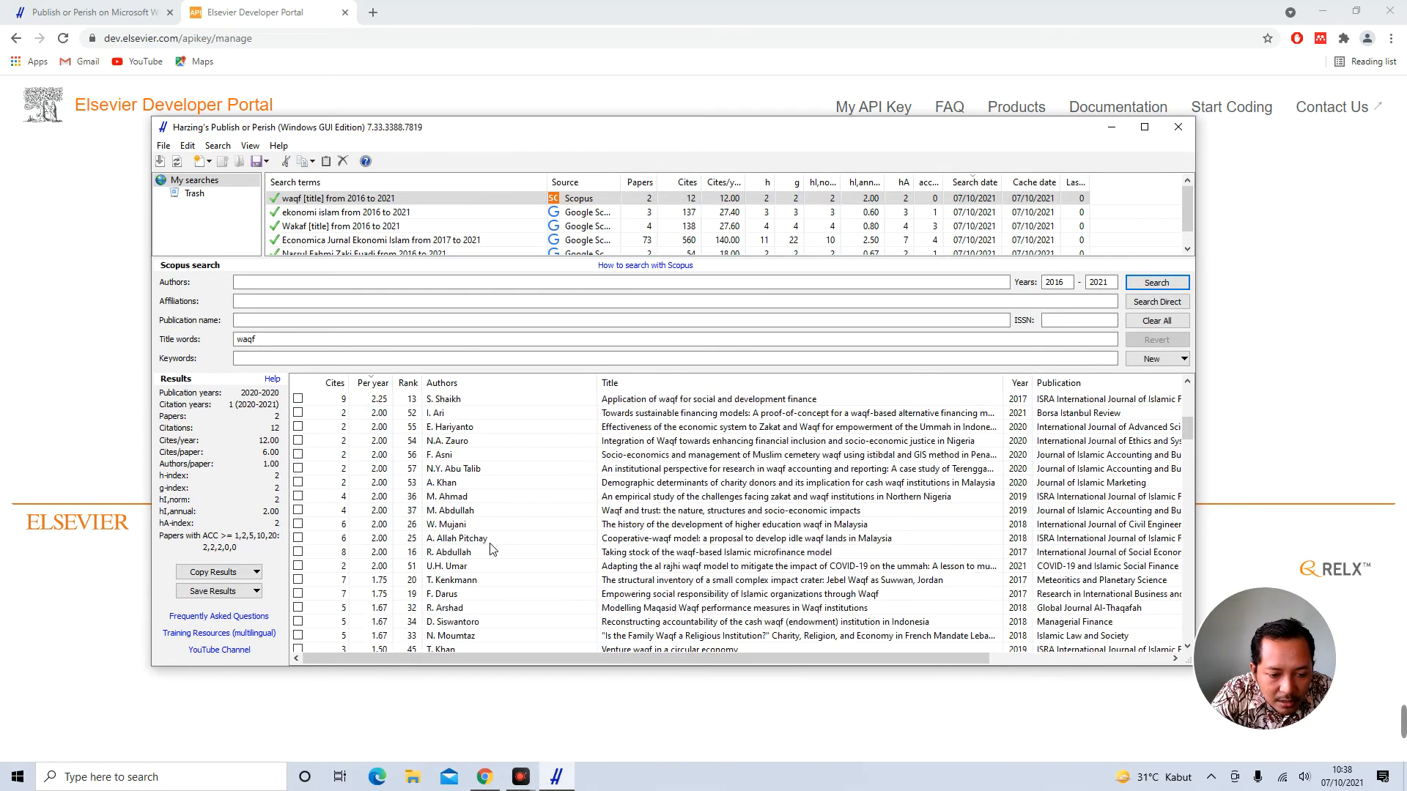
scroll(491, 549, "down", 4)
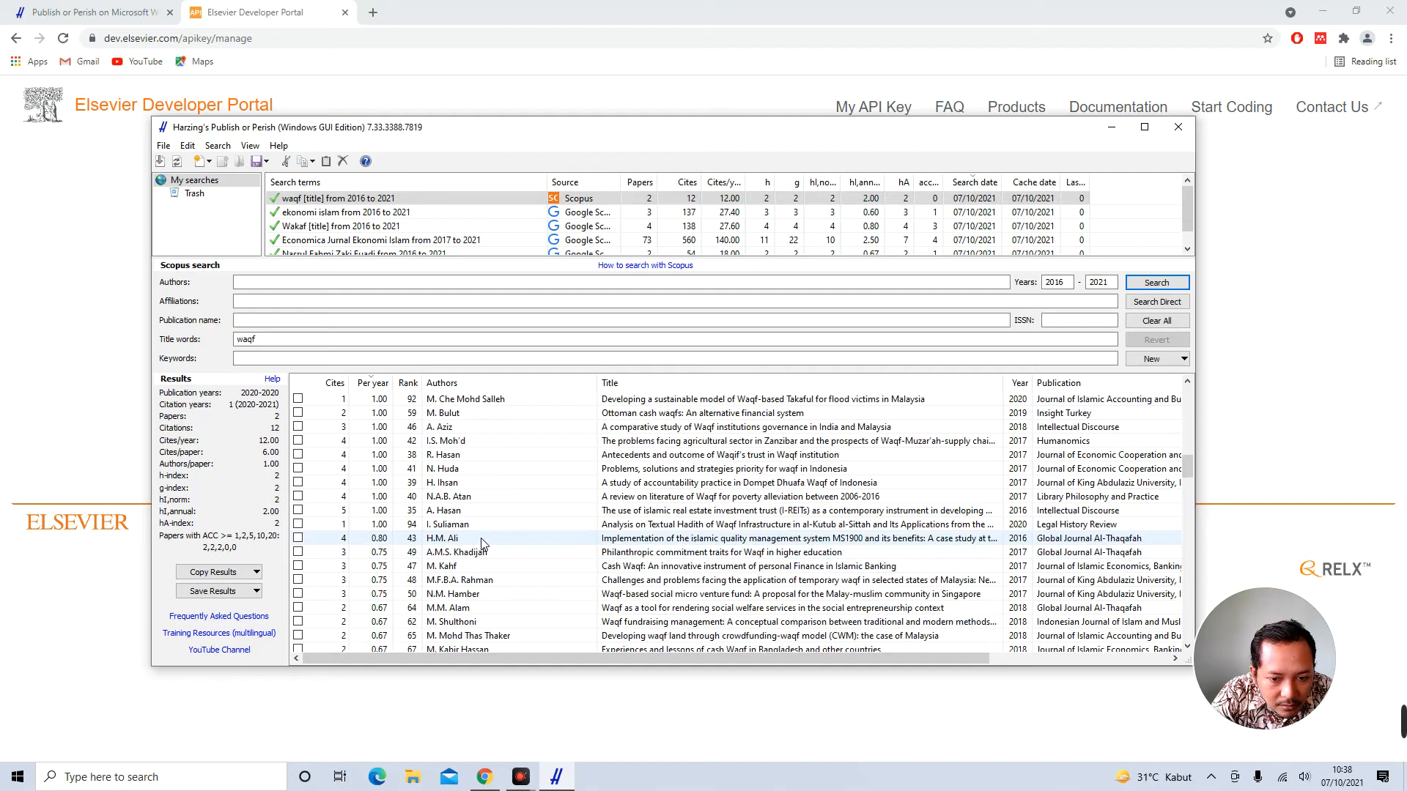
scroll(481, 543, "down", 1)
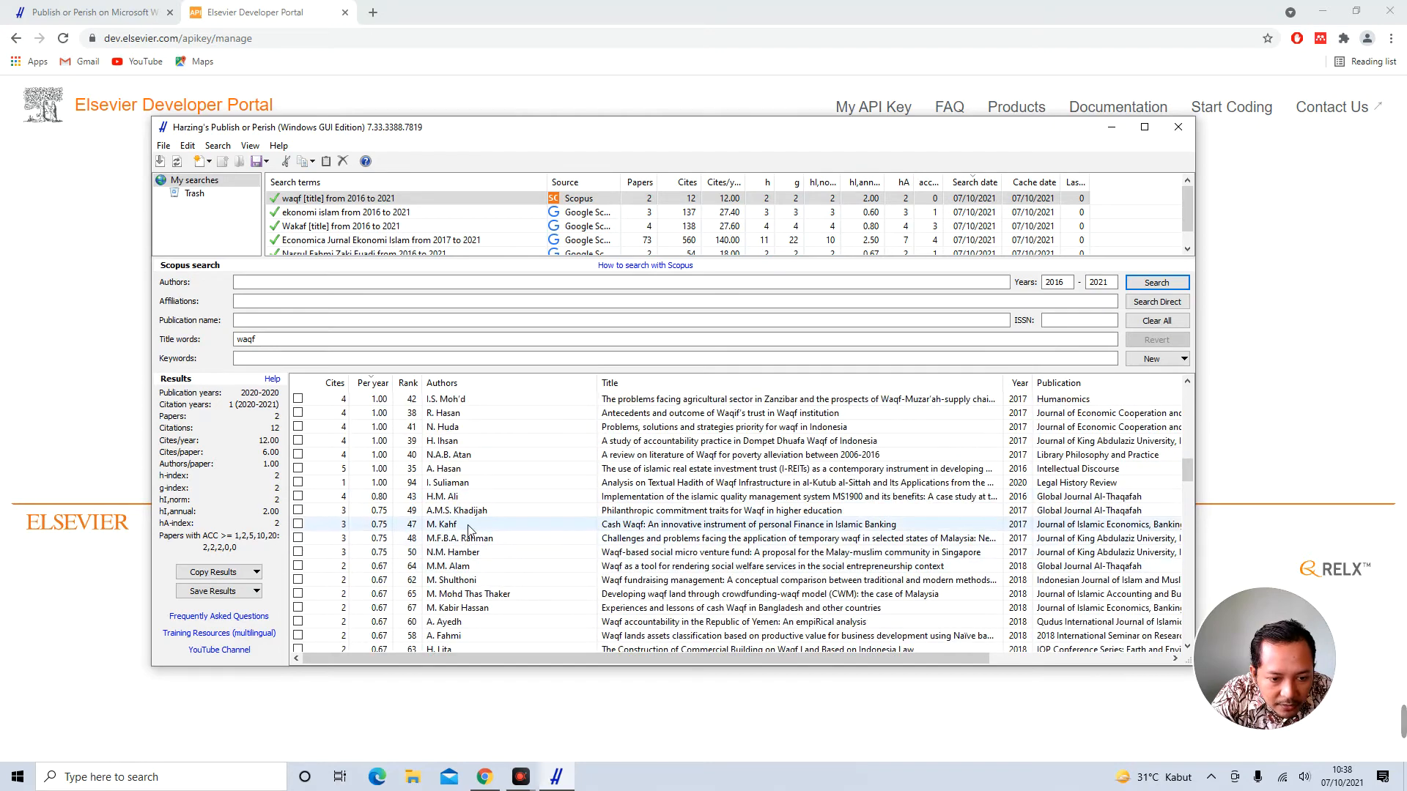
scroll(472, 531, "down", 8)
scroll(477, 533, "down", 5)
scroll(499, 533, "down", 3)
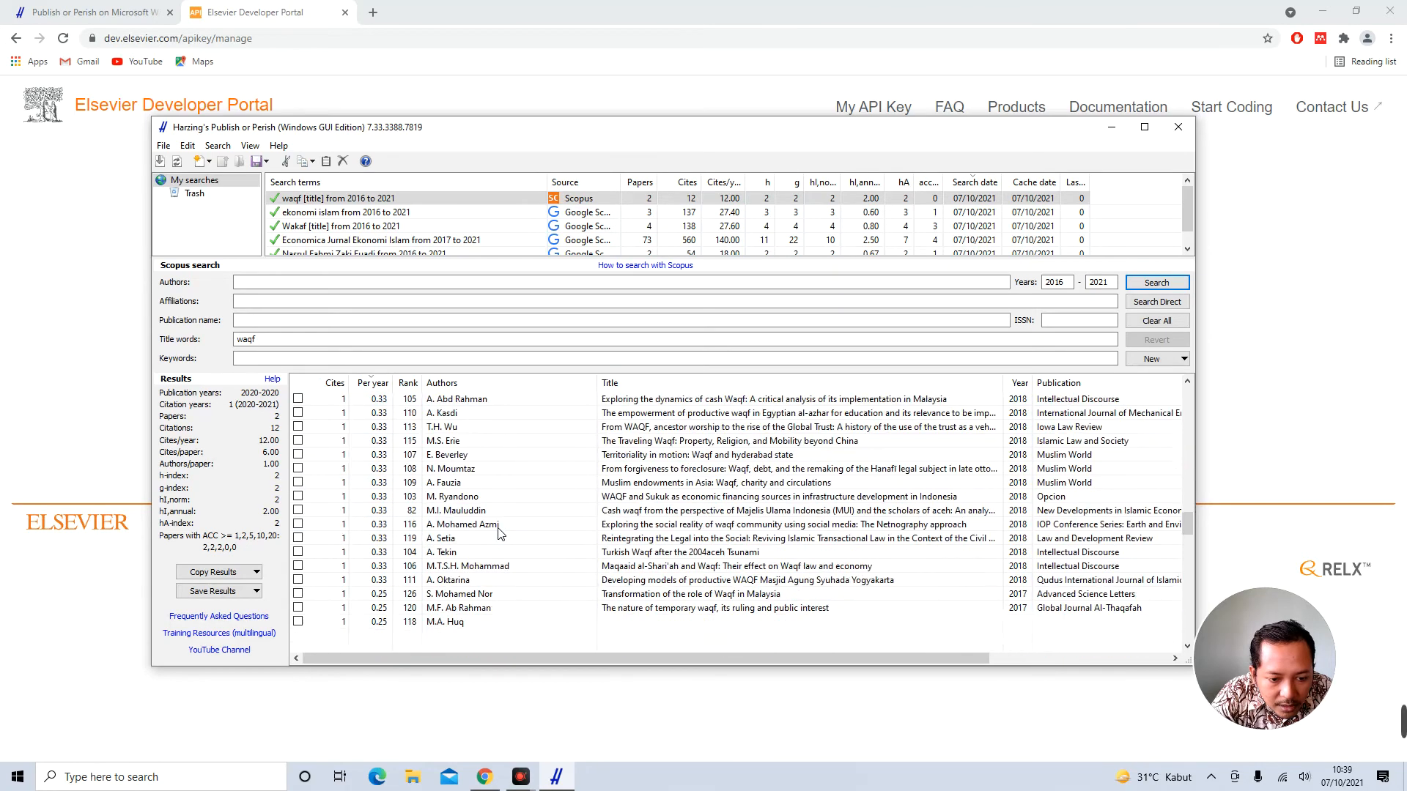
left_click(1020, 383)
scroll(589, 504, "up", 10)
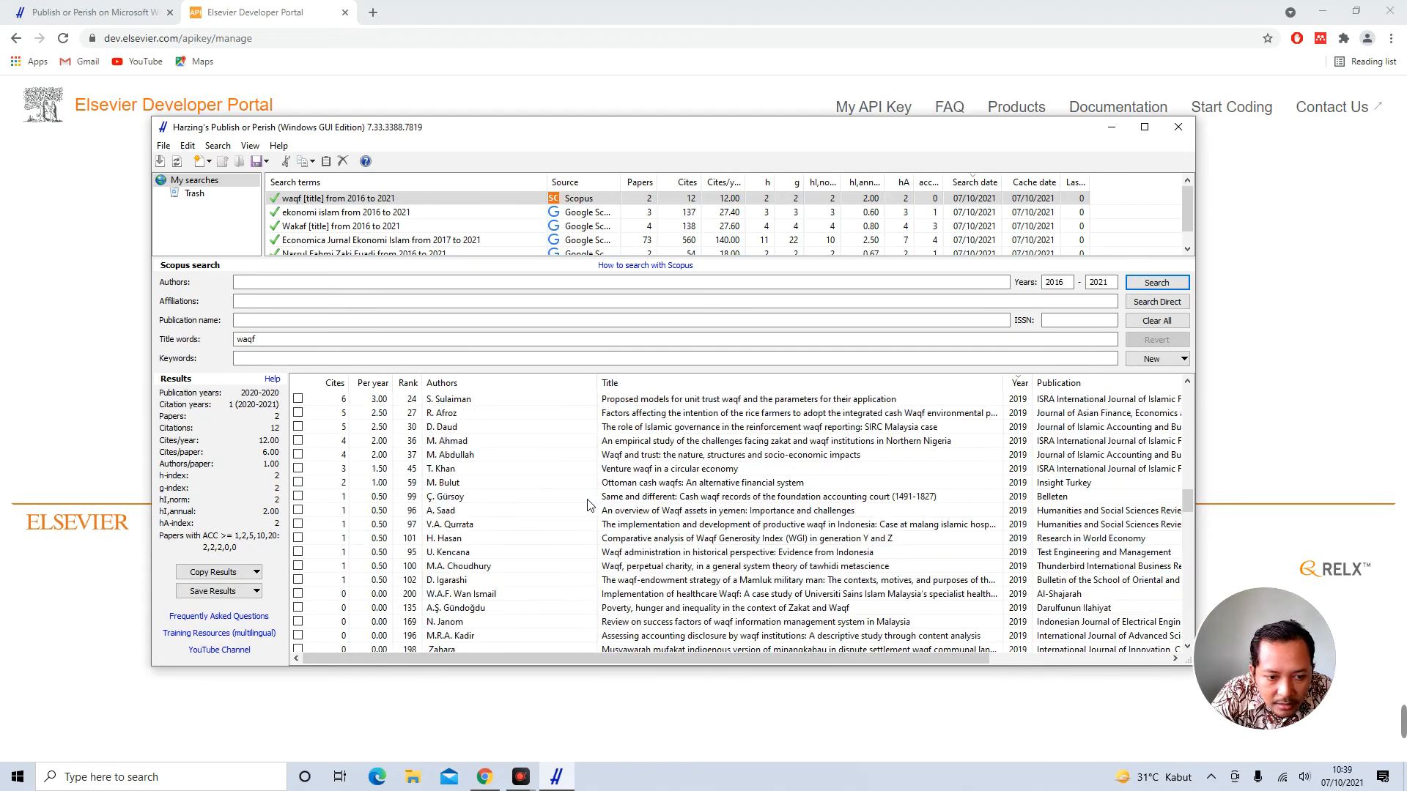
scroll(589, 504, "up", 5)
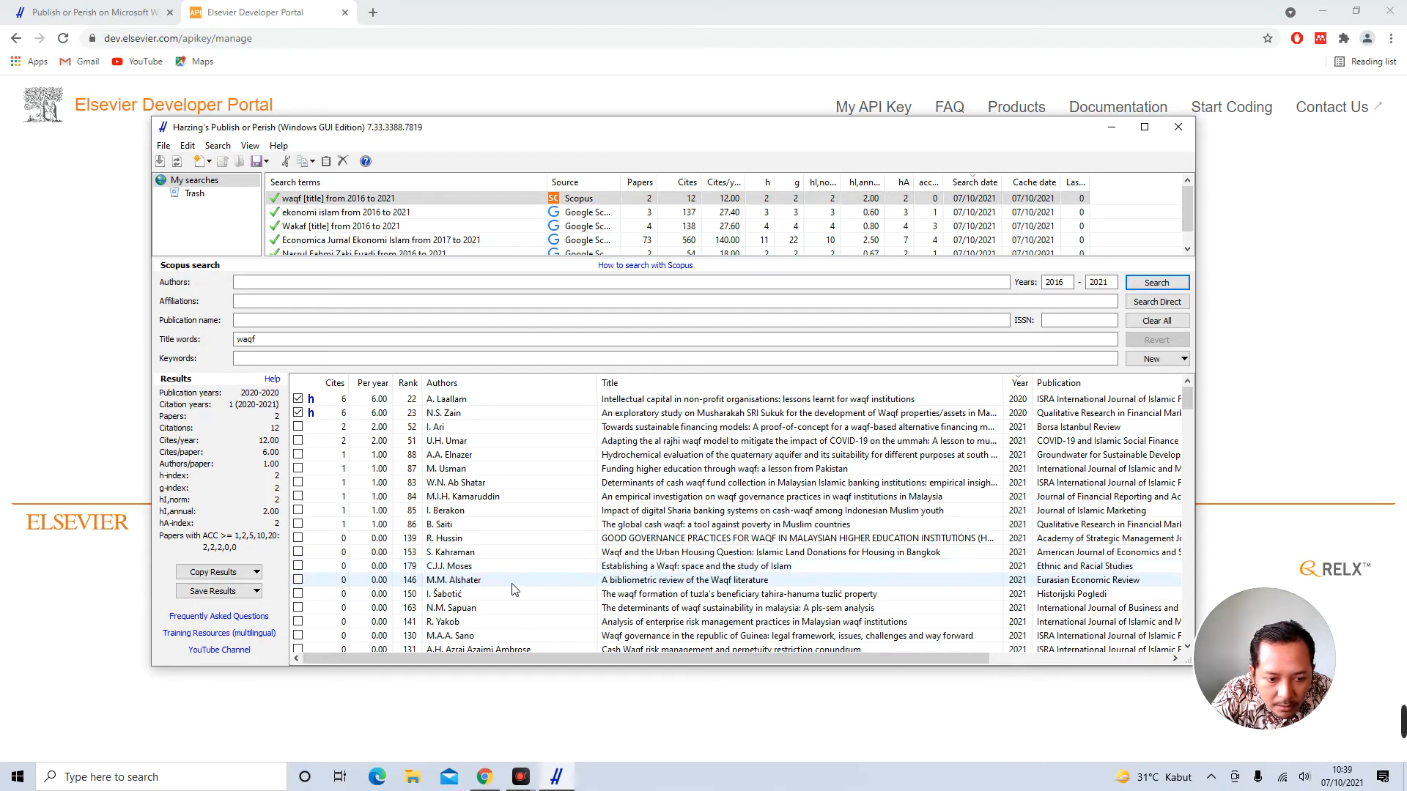
scroll(515, 590, "down", 3)
scroll(515, 589, "down", 2)
left_click(449, 621)
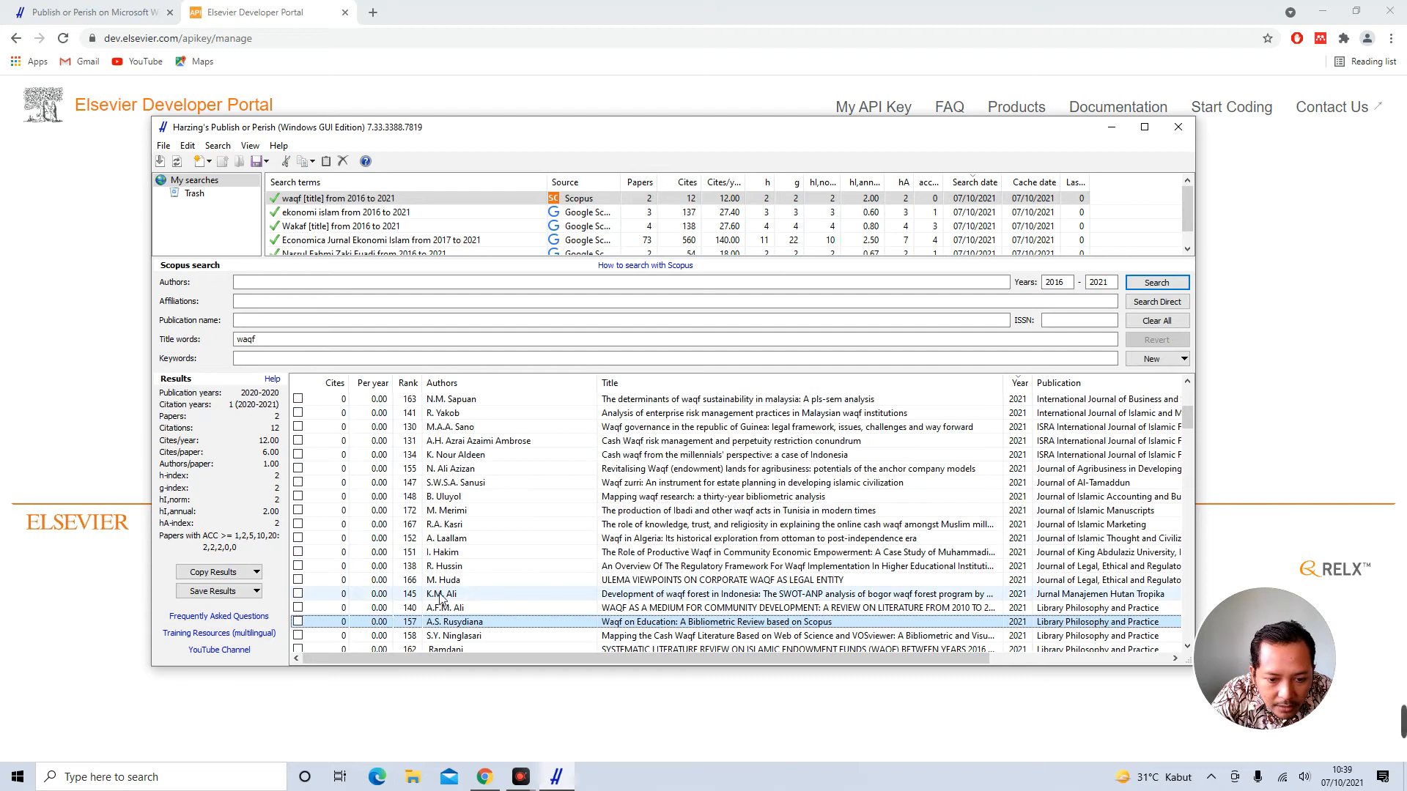
left_click(299, 595)
scroll(299, 625, "up", 5)
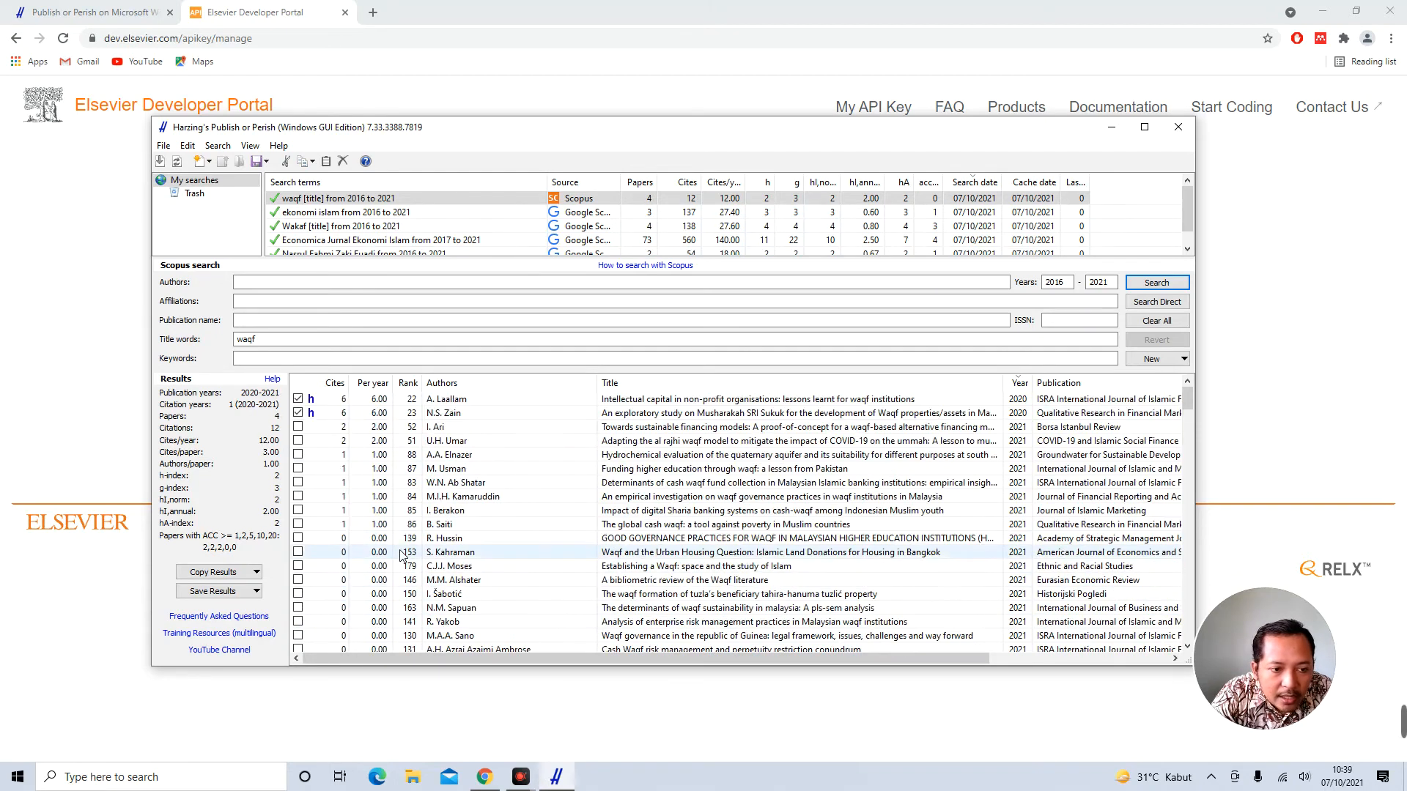
Save the checked results as a RIS/RefManager file named 'Scopus Tentang Waqf'
left_click(238, 592)
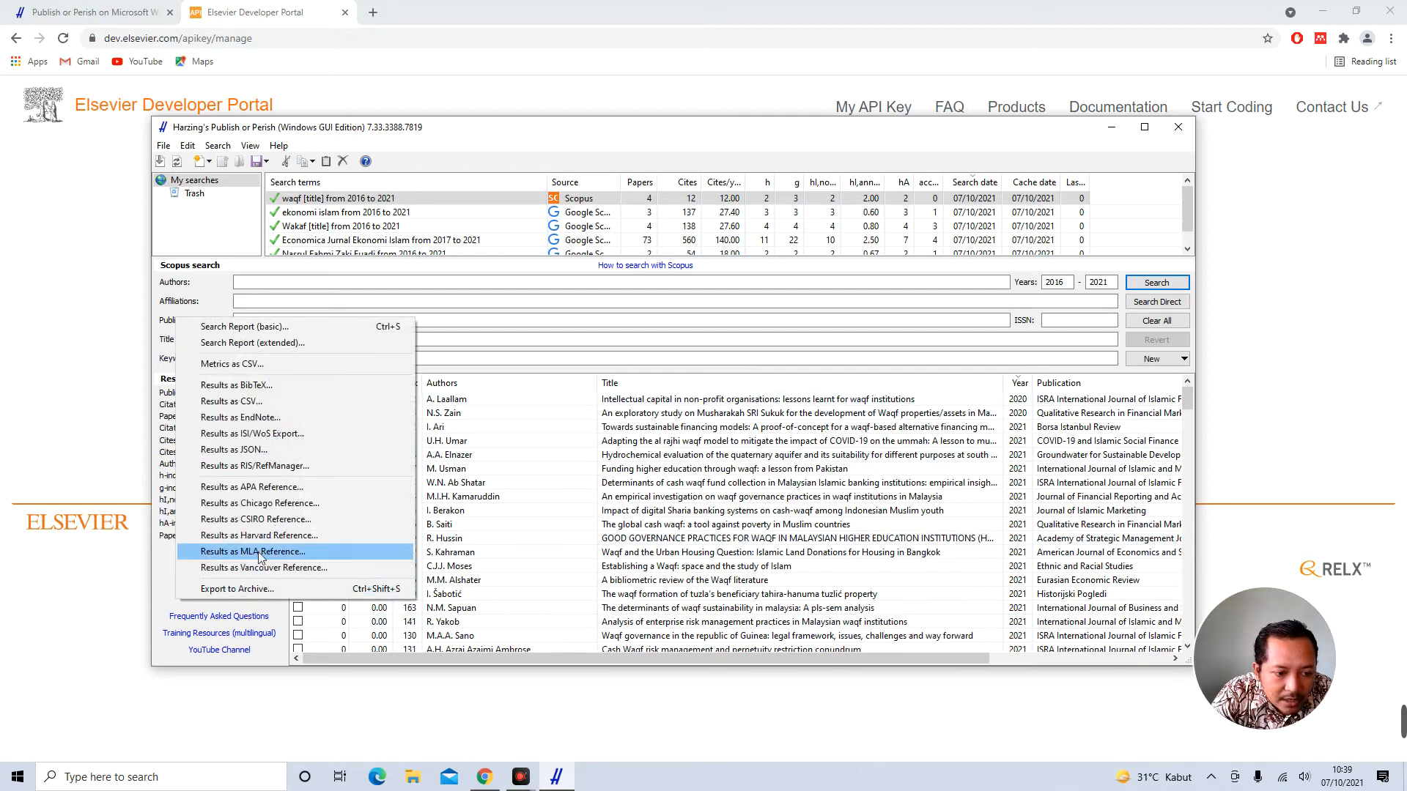
left_click(288, 469)
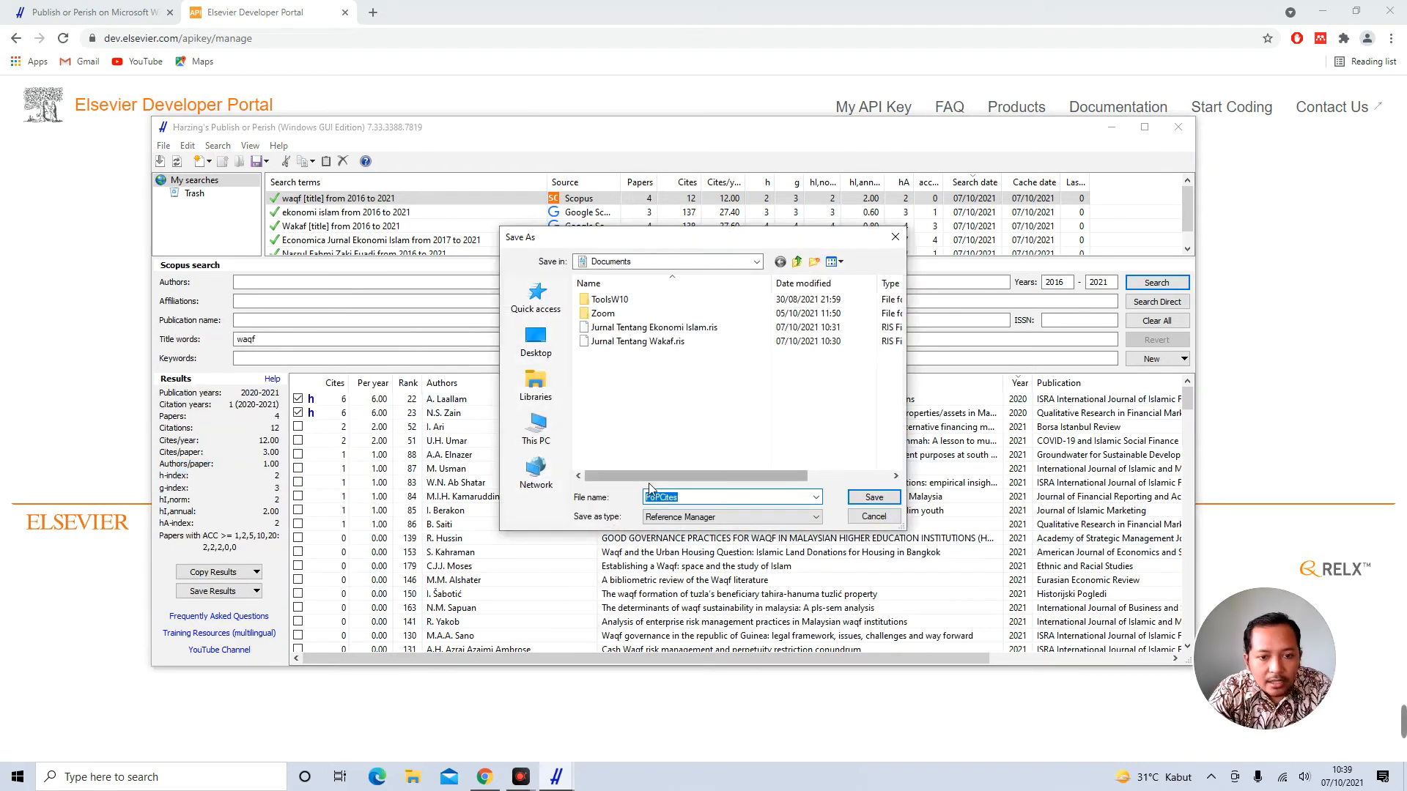
type("Sco")
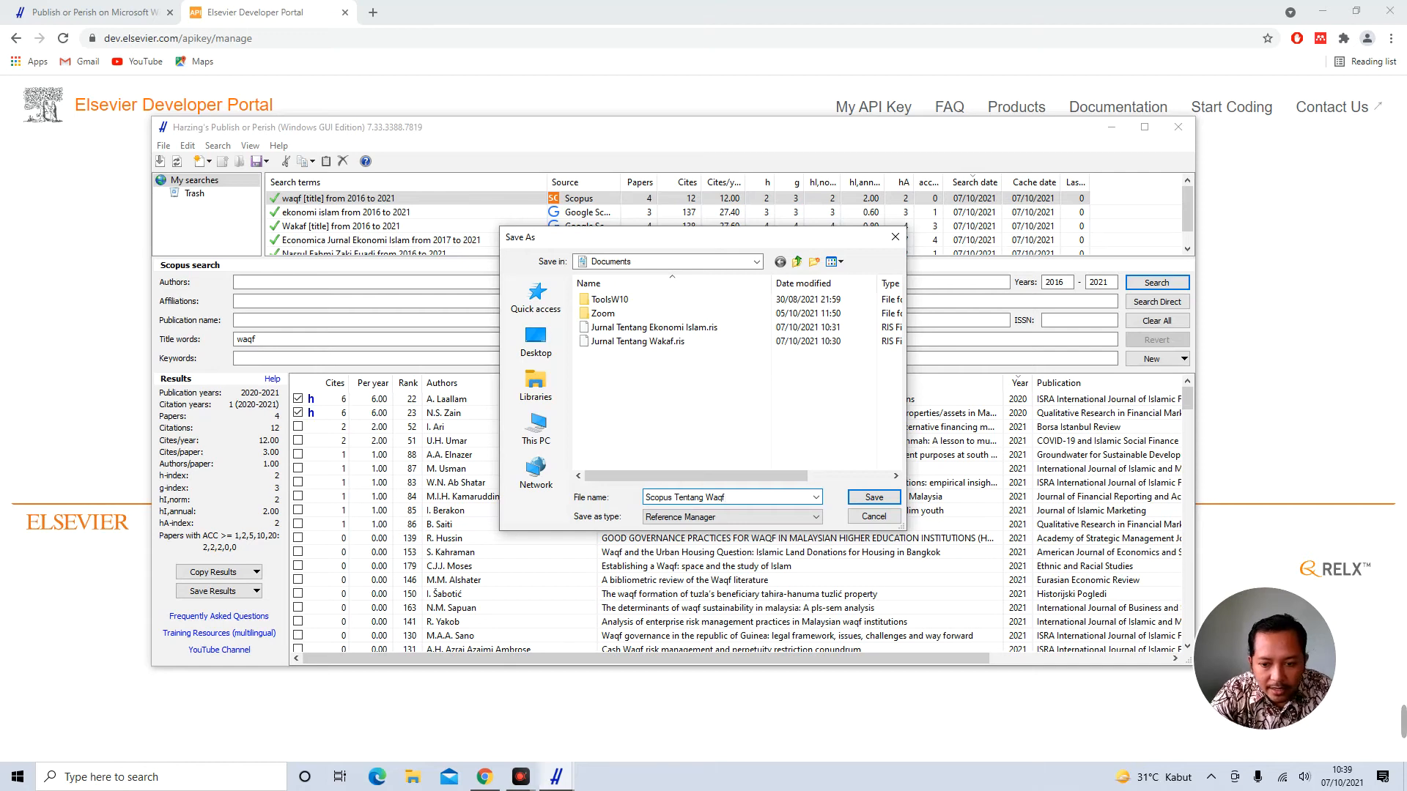
type("pus Tentang Waqf")
key("Return")
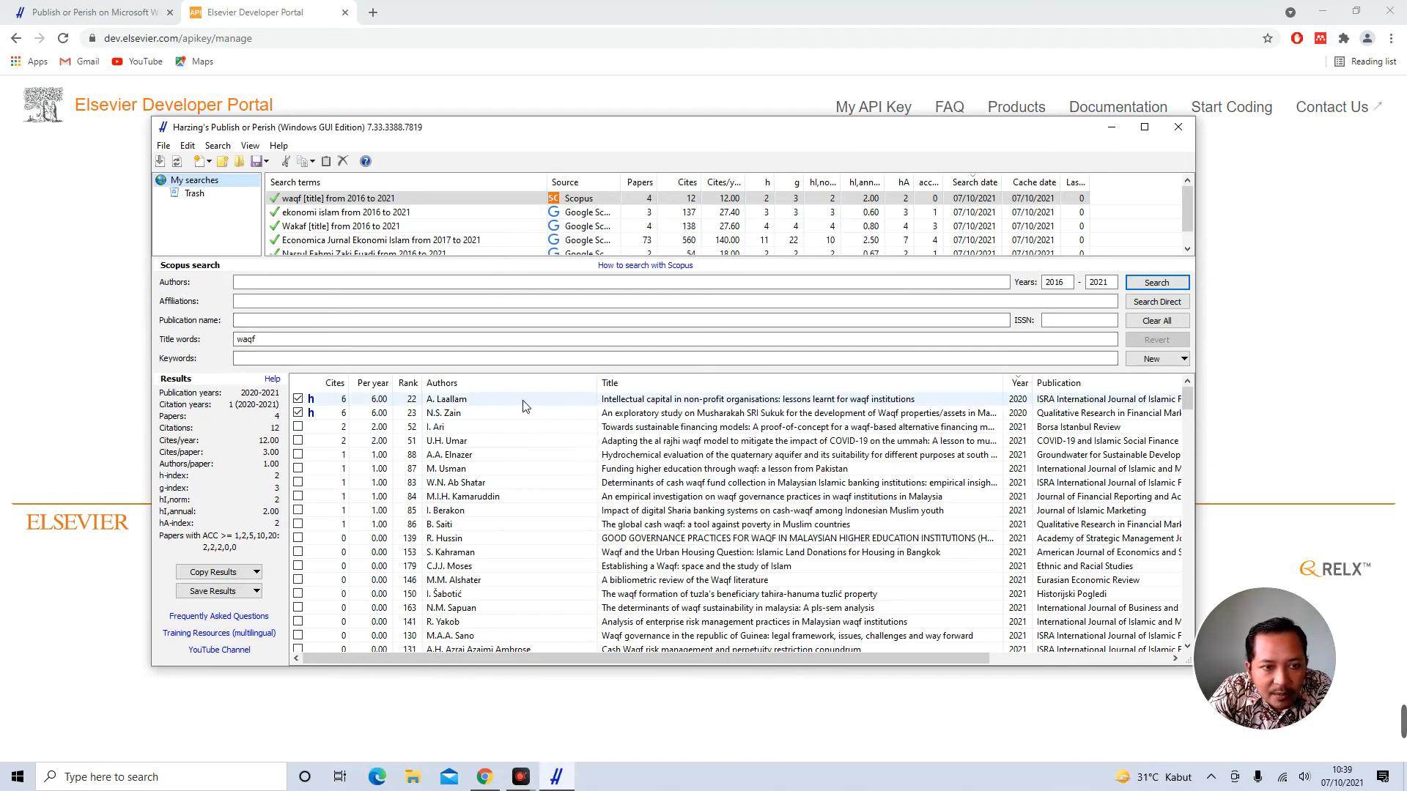
From the saved Wakaf title search, open the 'Wakaf Sebagai Instrumen Ekonomi Pembangunan Islam' article page
left_click(399, 213)
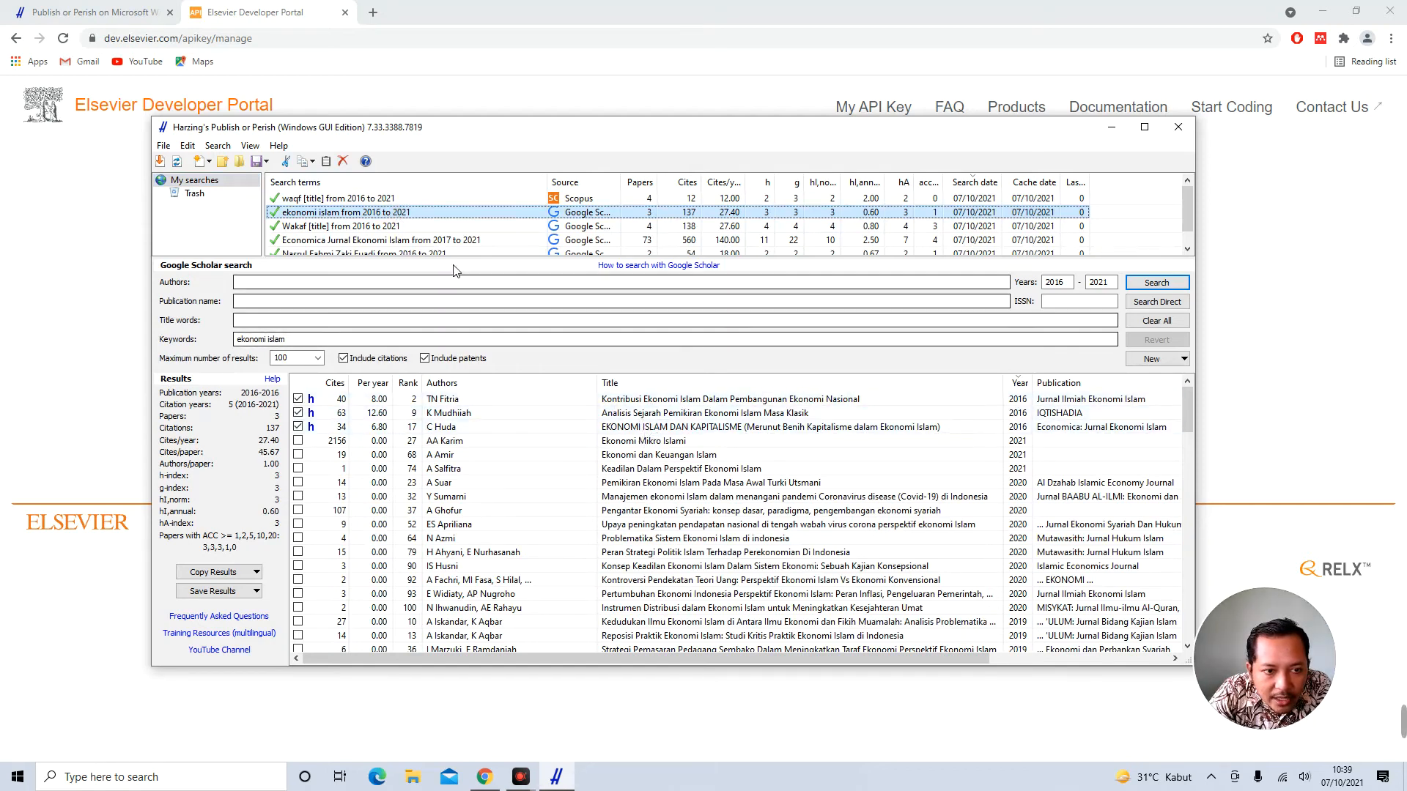
left_click(410, 226)
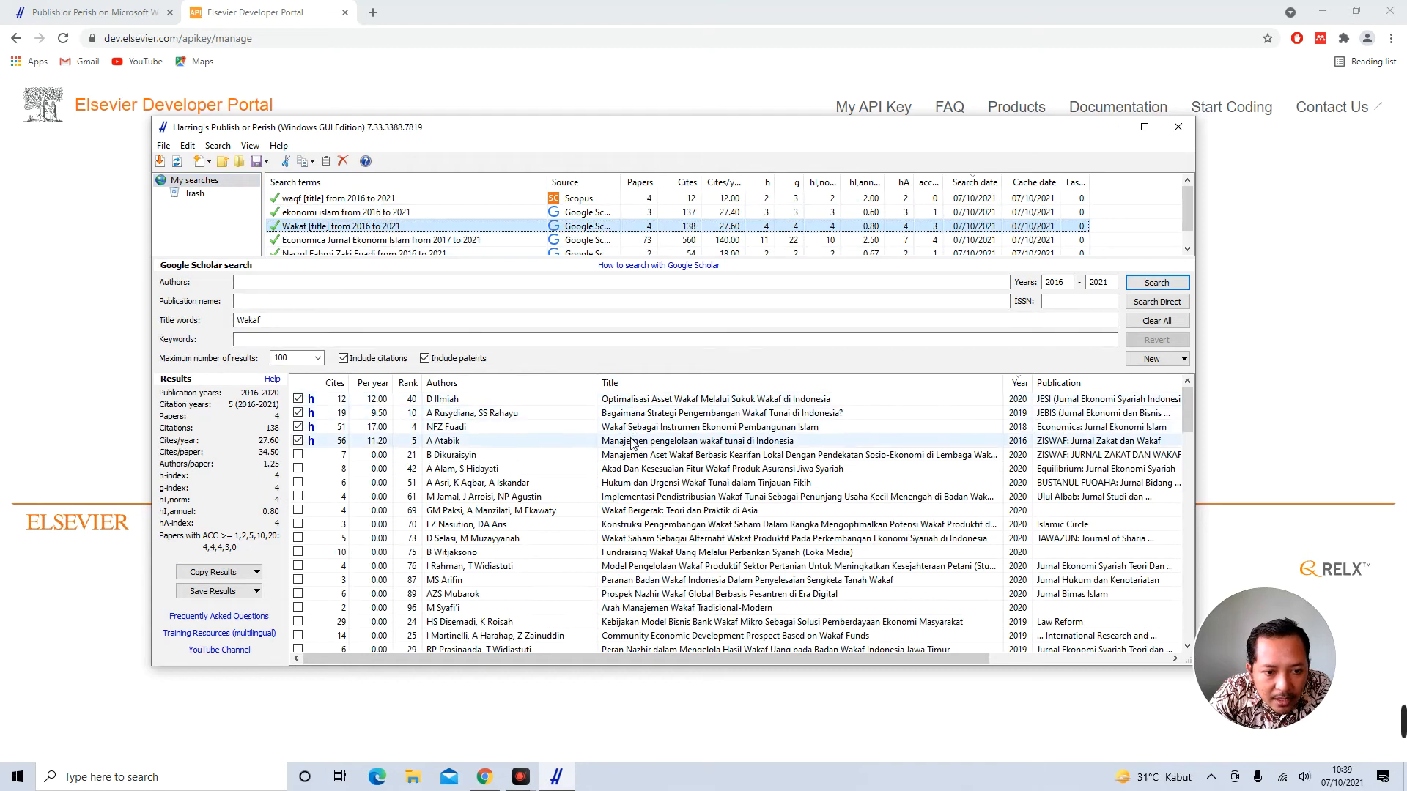
double_click(658, 427)
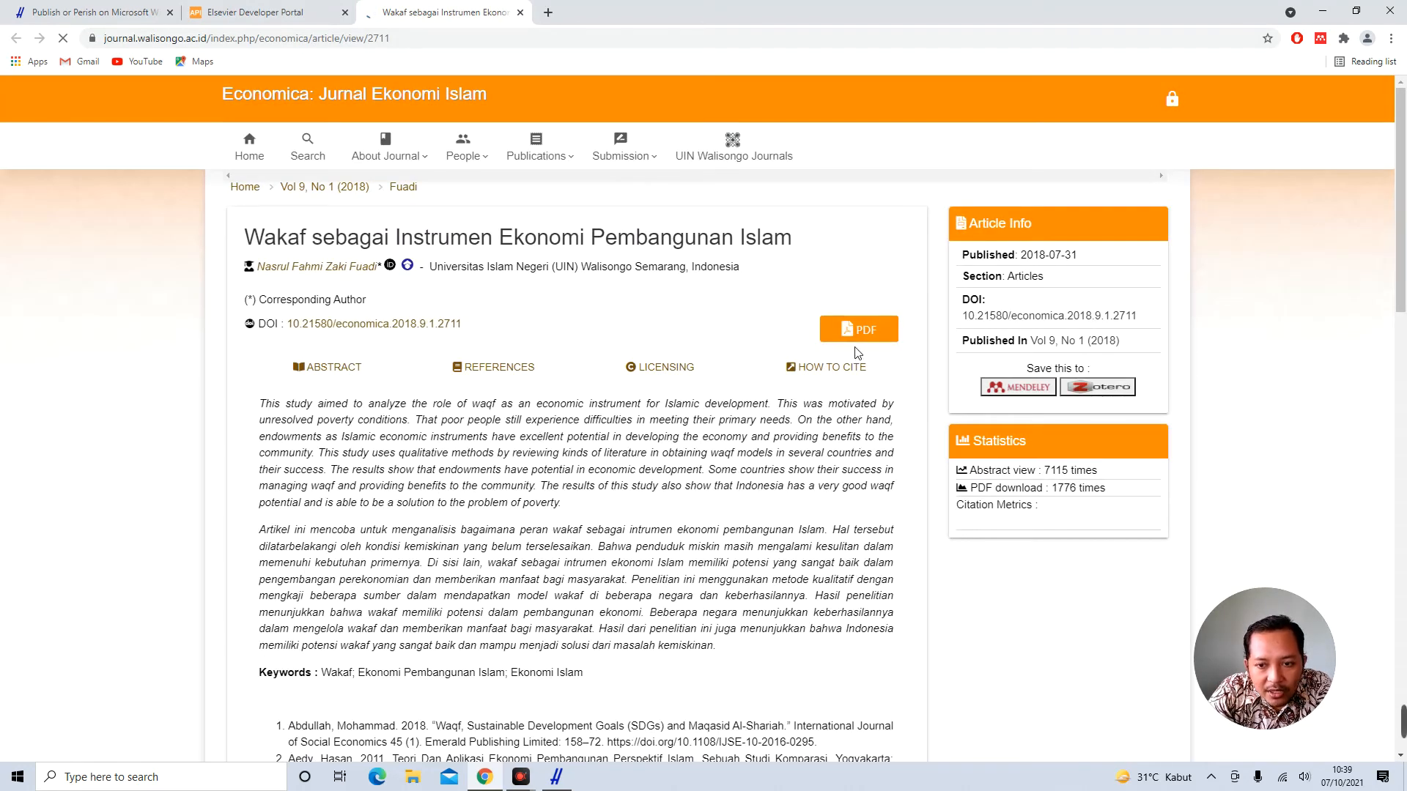
Review the Economica article's references, licensing, citation format and abstract, then return to Publish or Perish
scroll(653, 448, "down", 6)
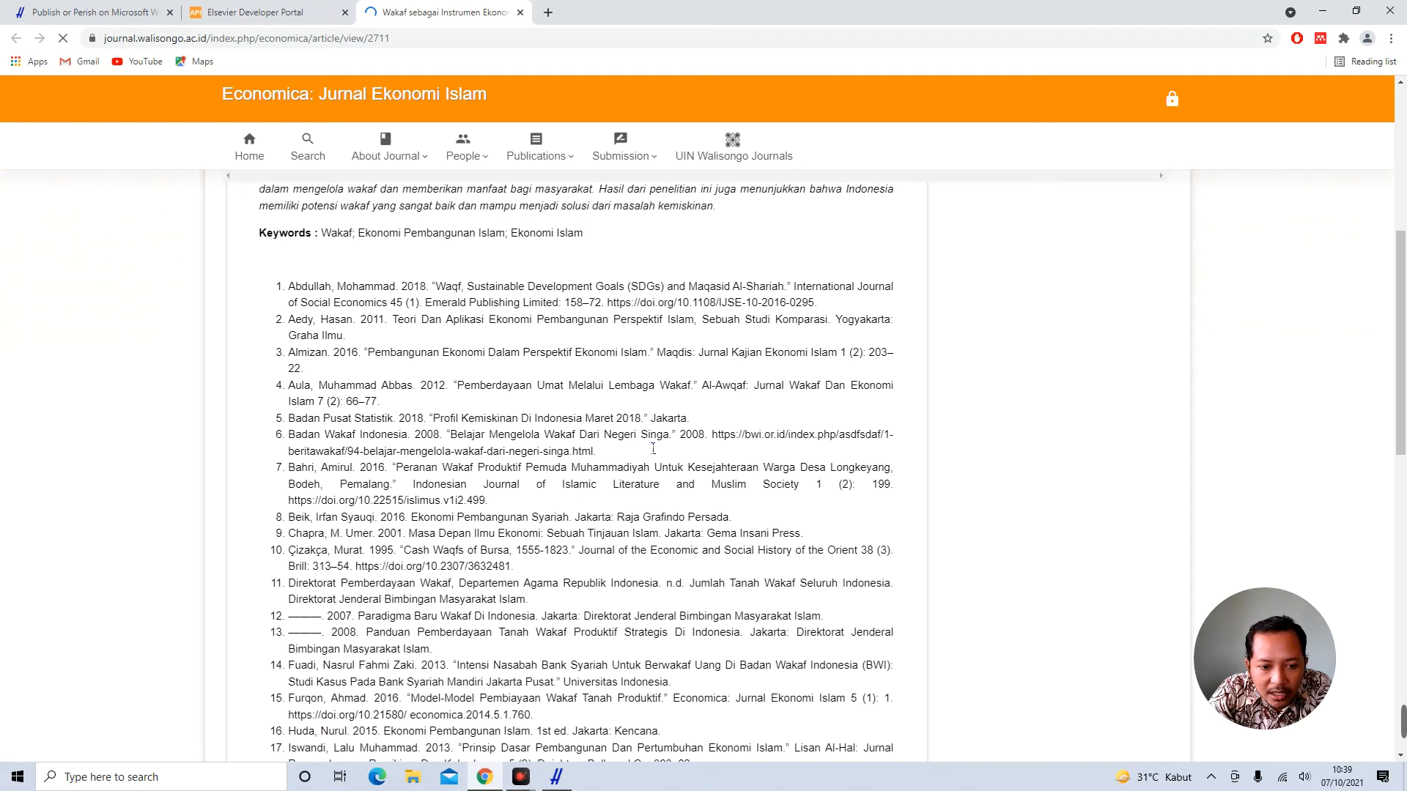
scroll(653, 449, "up", 3)
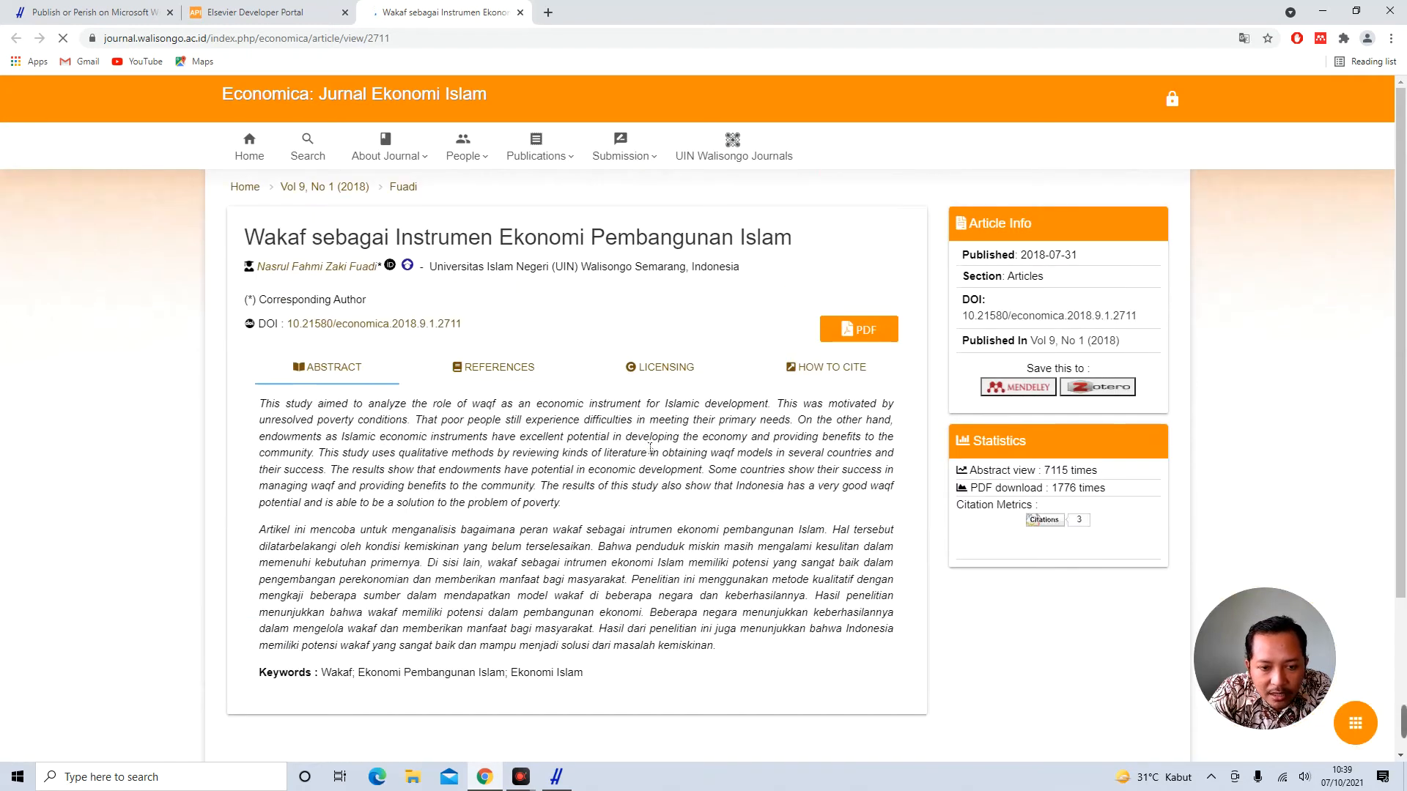
left_click(502, 370)
left_click(672, 373)
left_click(755, 369)
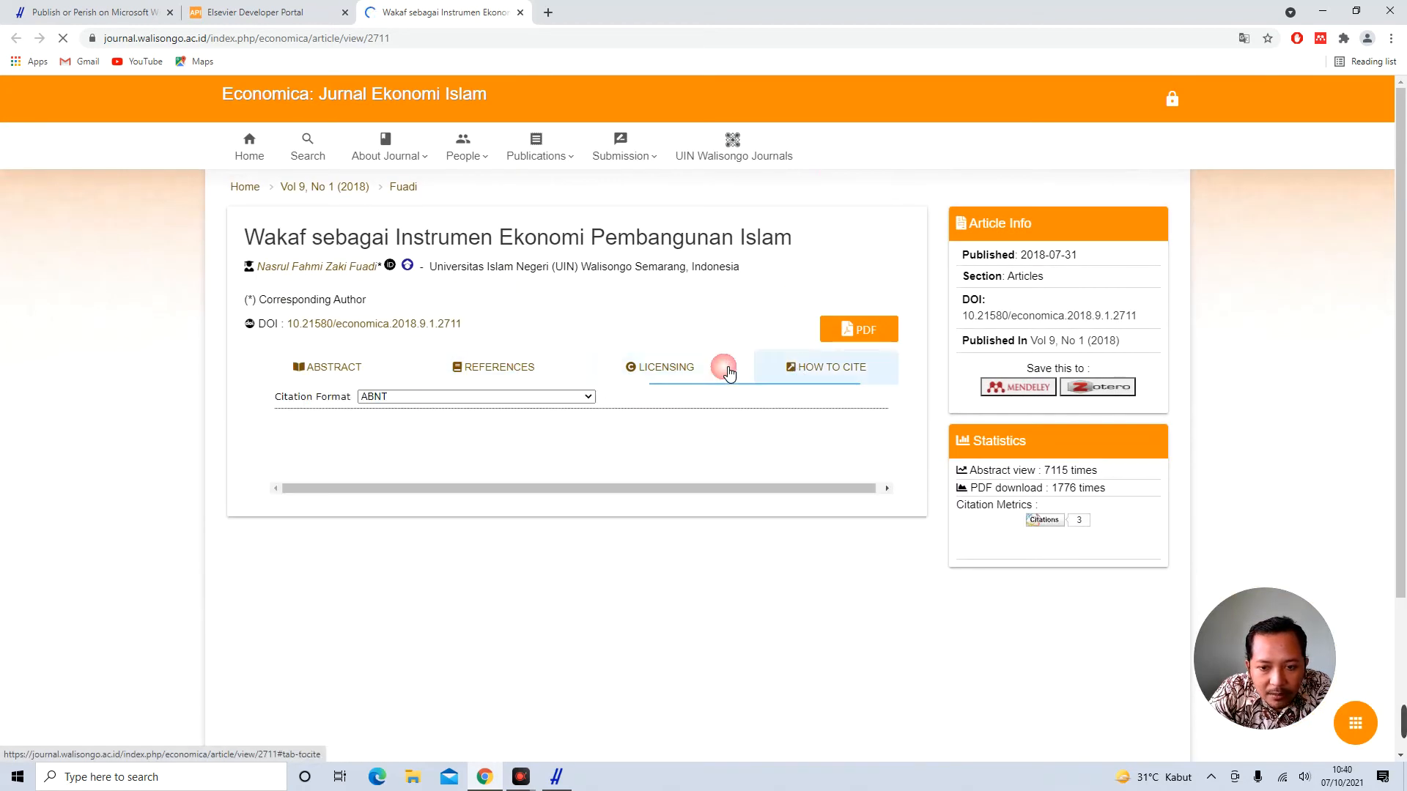
left_click(315, 367)
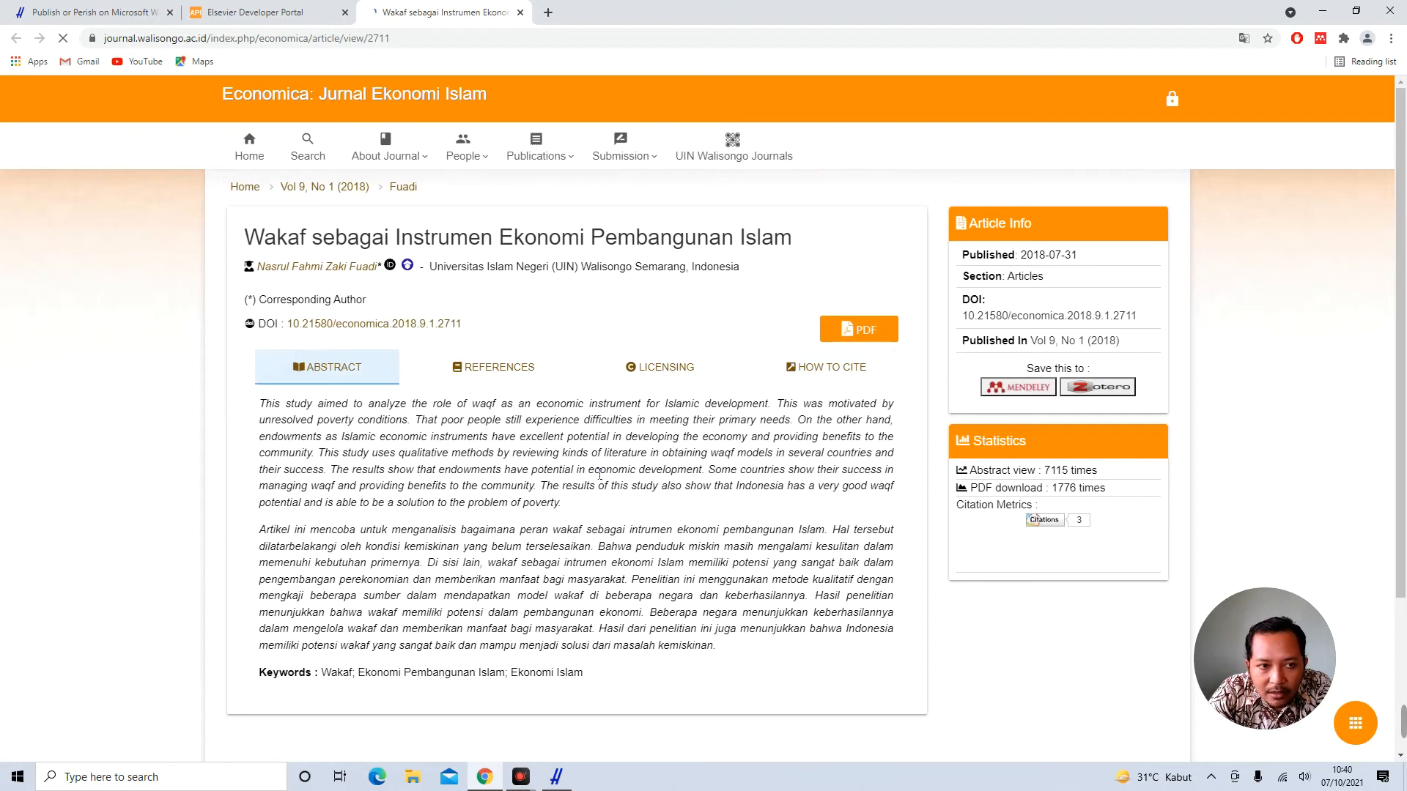
left_click(557, 777)
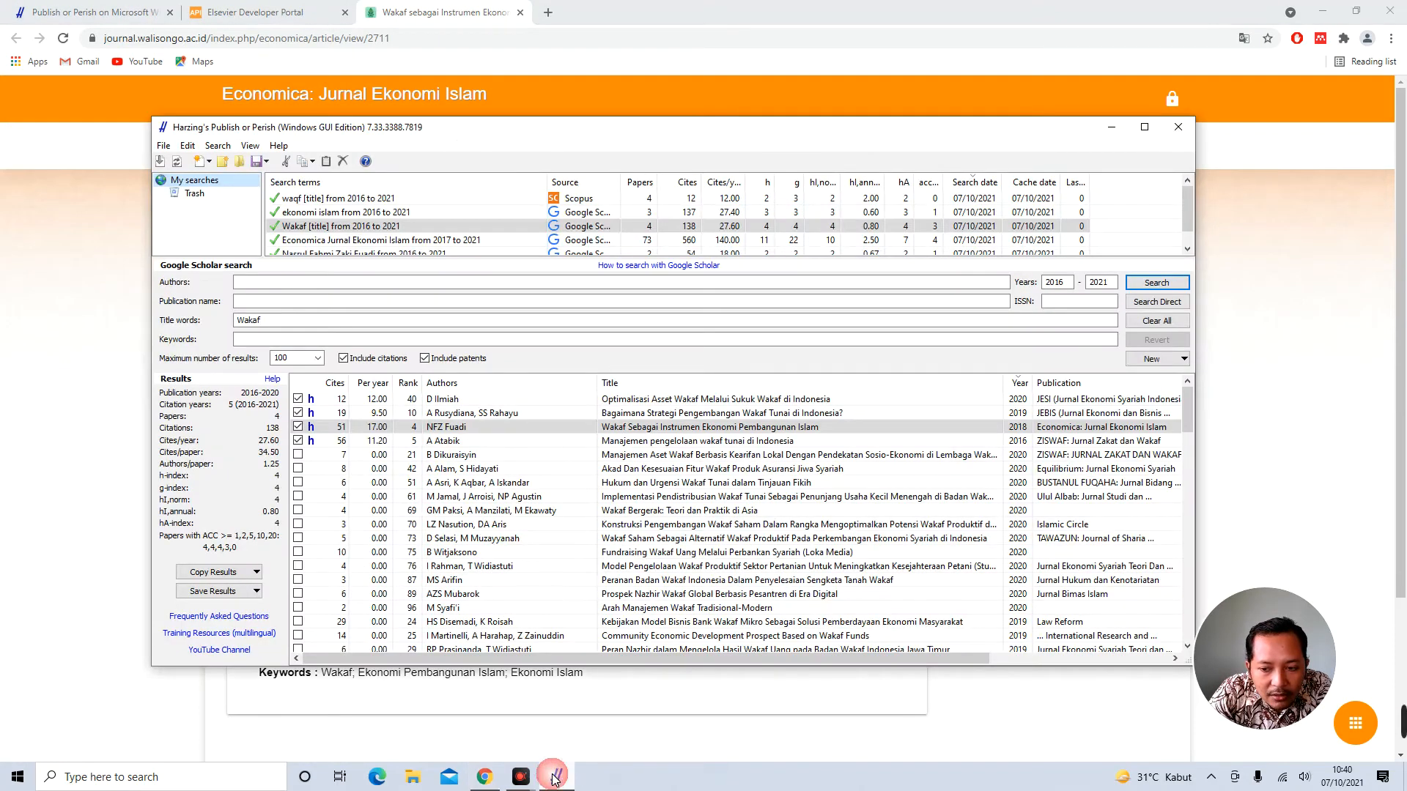
Reopen the Scopus 'waqf [title]' search and open the K.M. Ali waqf forest paper's record
scroll(375, 233, "down", 1)
scroll(372, 233, "up", 1)
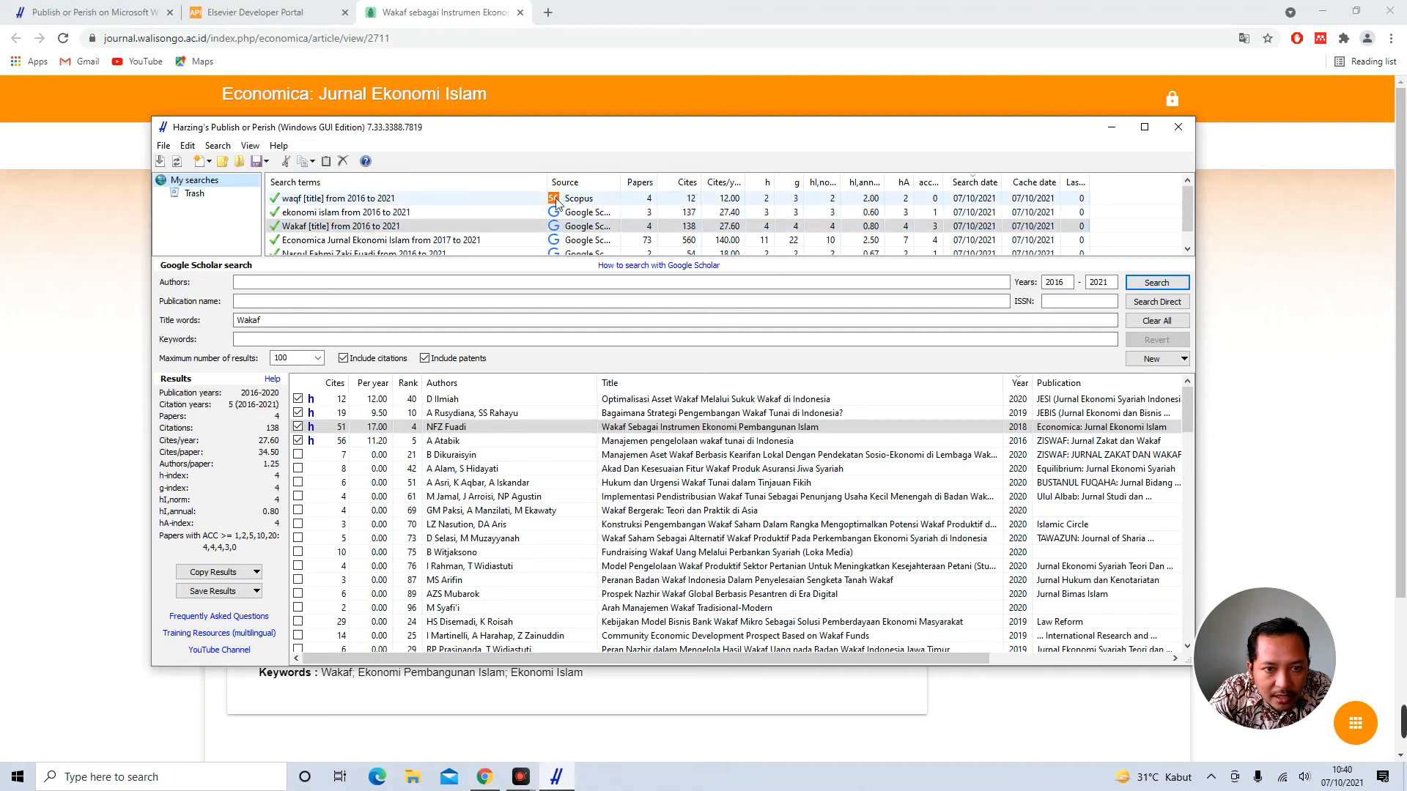
left_click(412, 204)
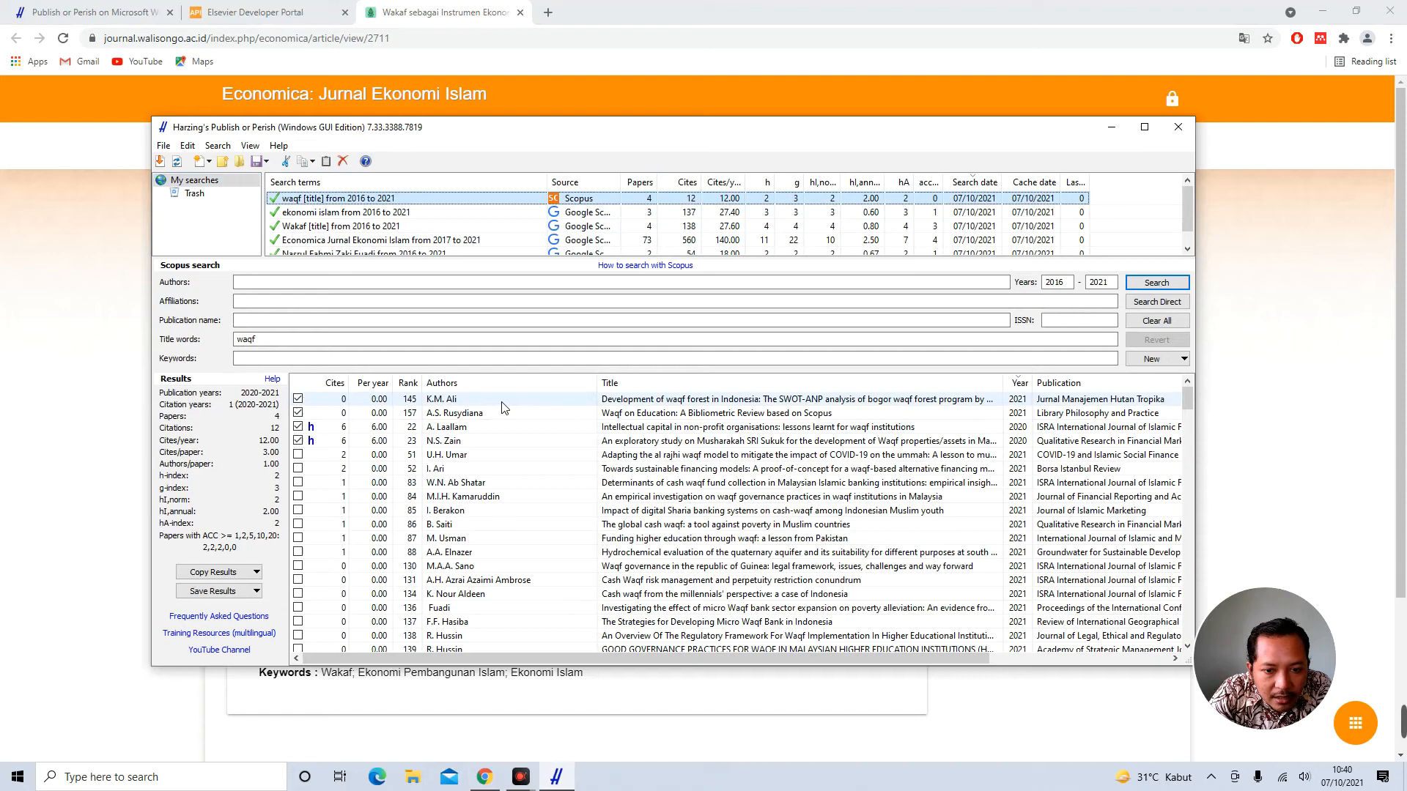
double_click(663, 403)
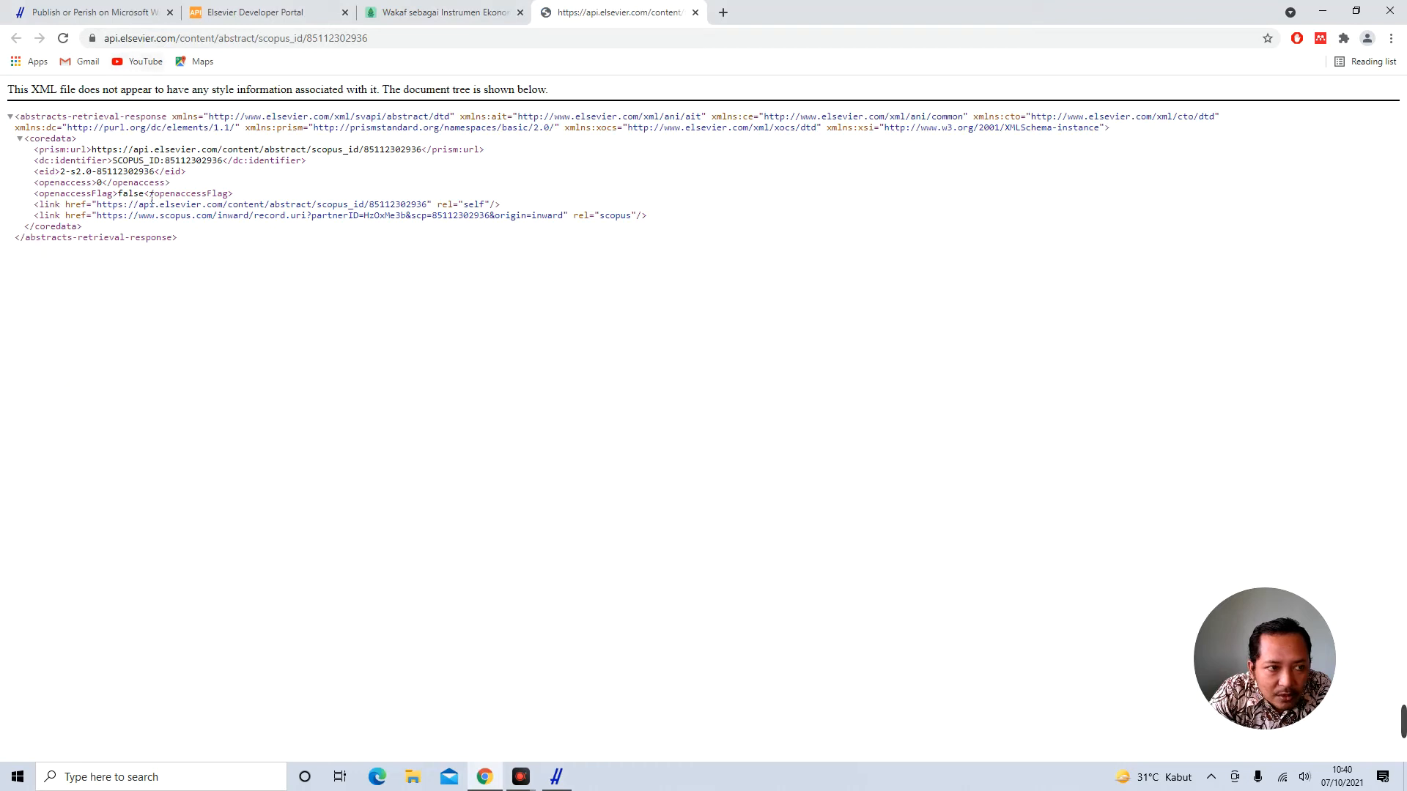
Open the scopus.com record link from the Elsevier API XML in a new browser tab
left_click_drag(70, 138, 167, 242)
left_click(304, 308)
double_click(44, 91)
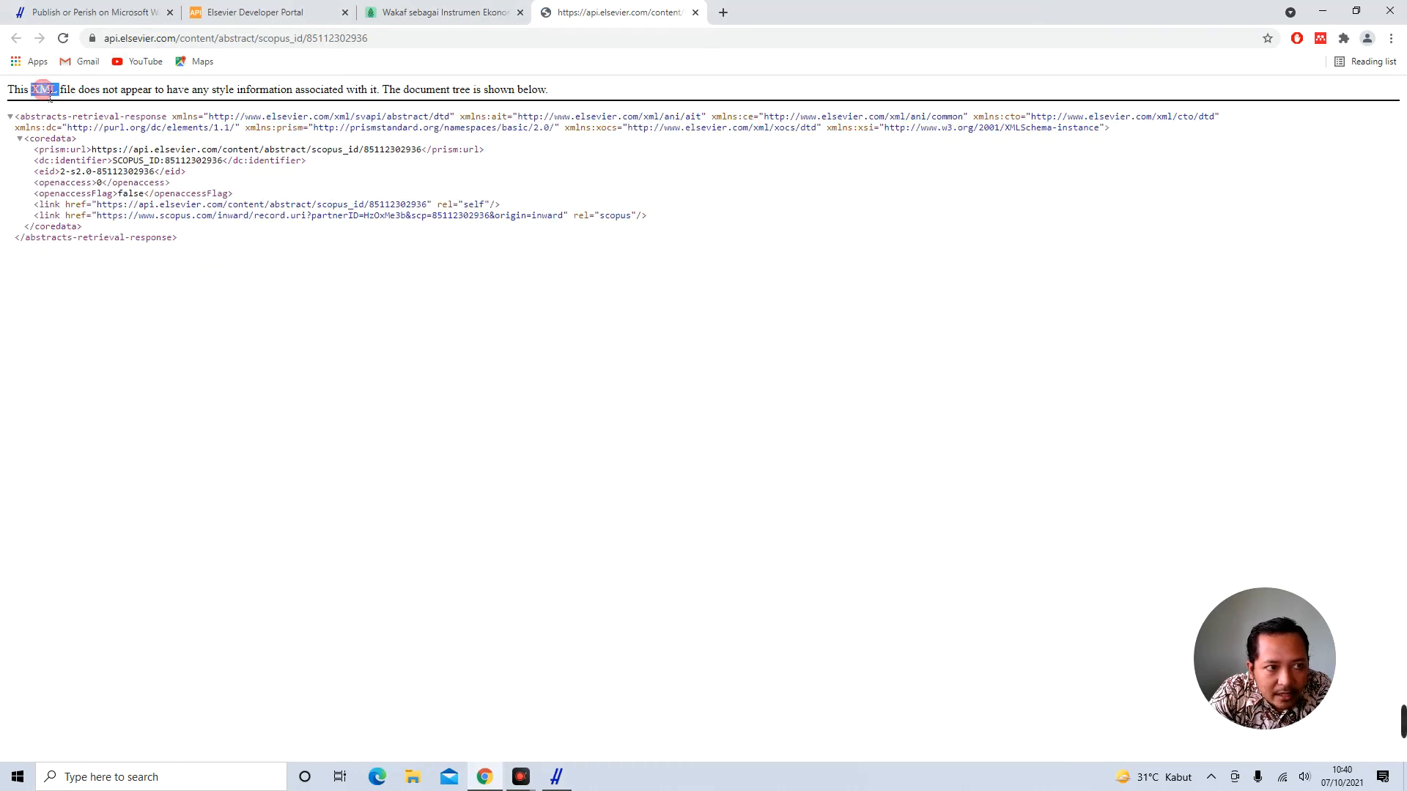
left_click(262, 191)
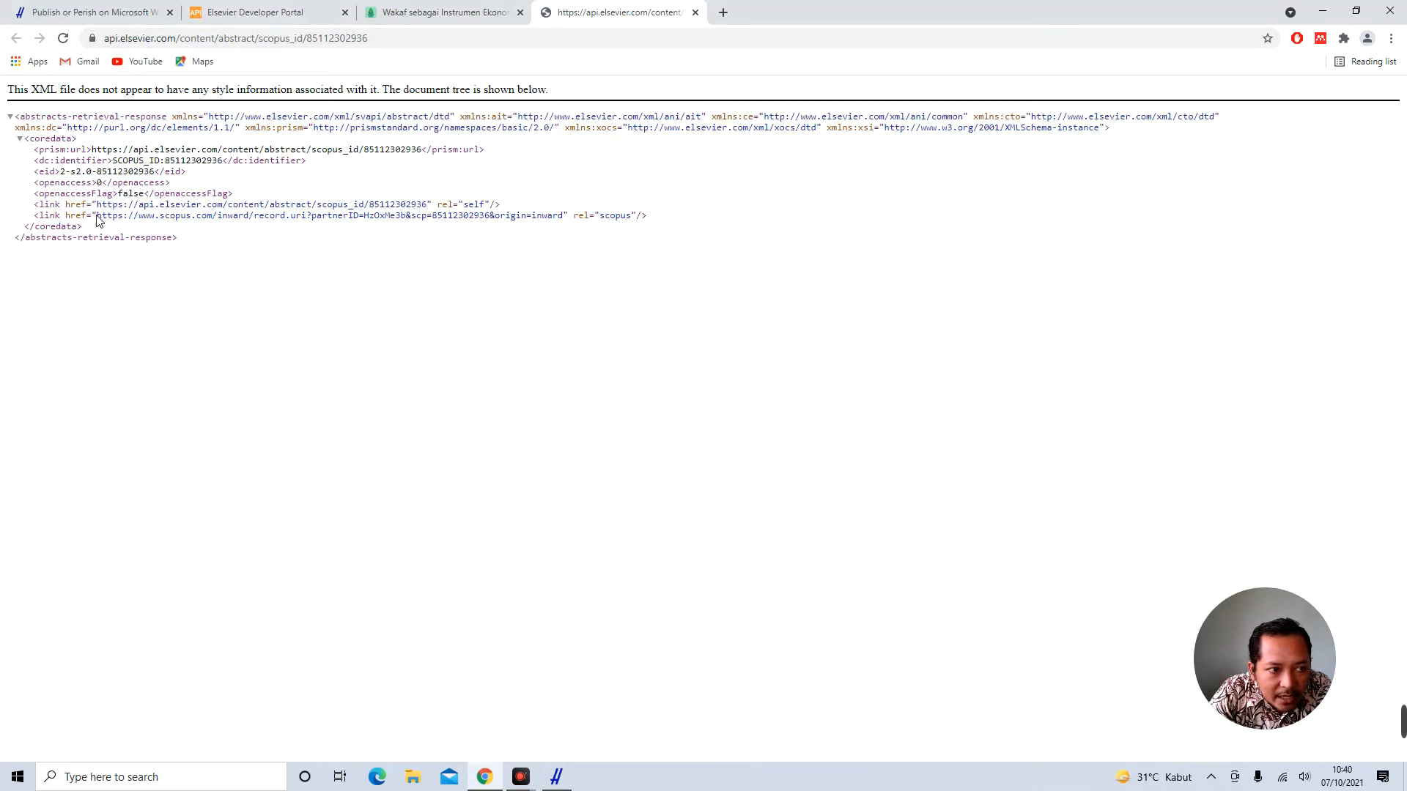
left_click_drag(97, 216, 570, 222)
right_click(537, 215)
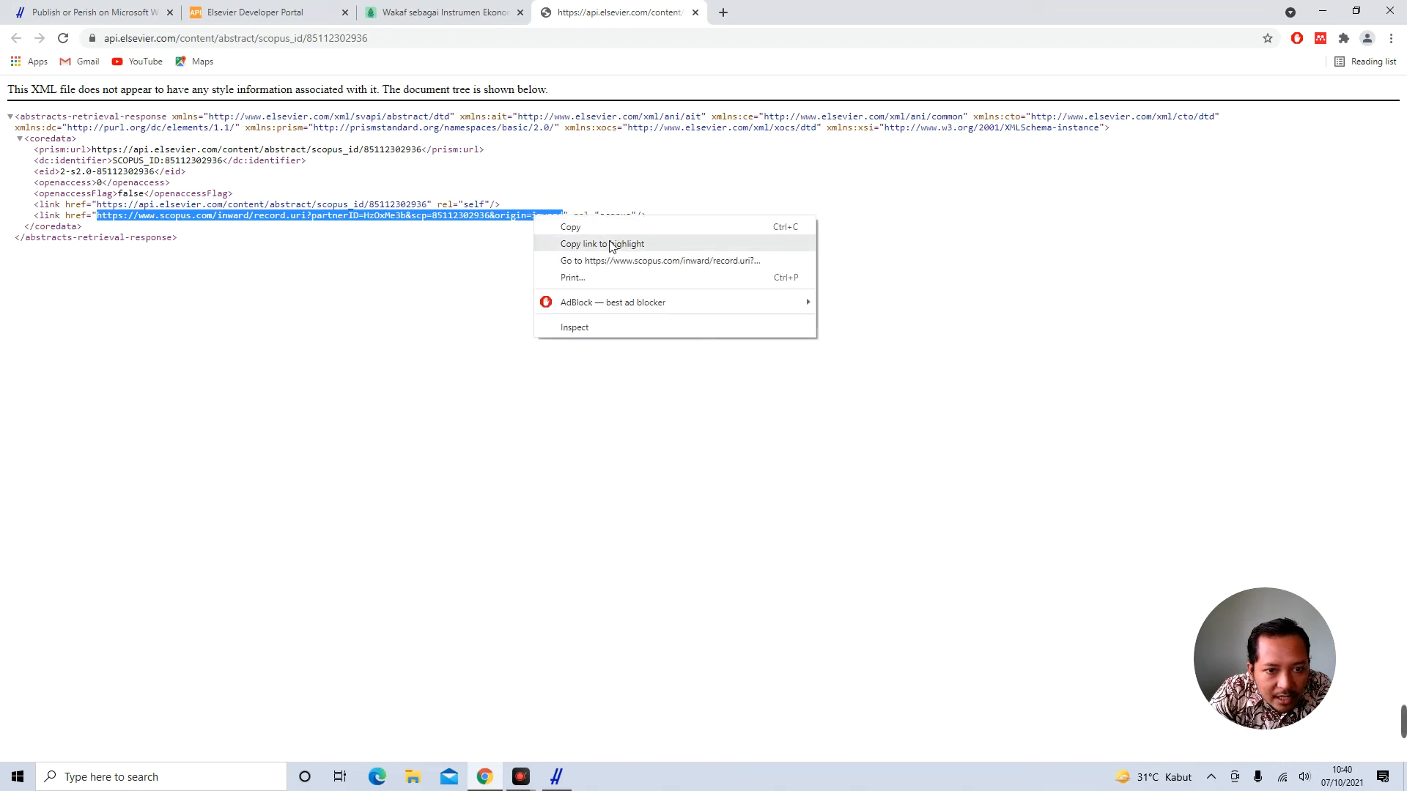
left_click(628, 262)
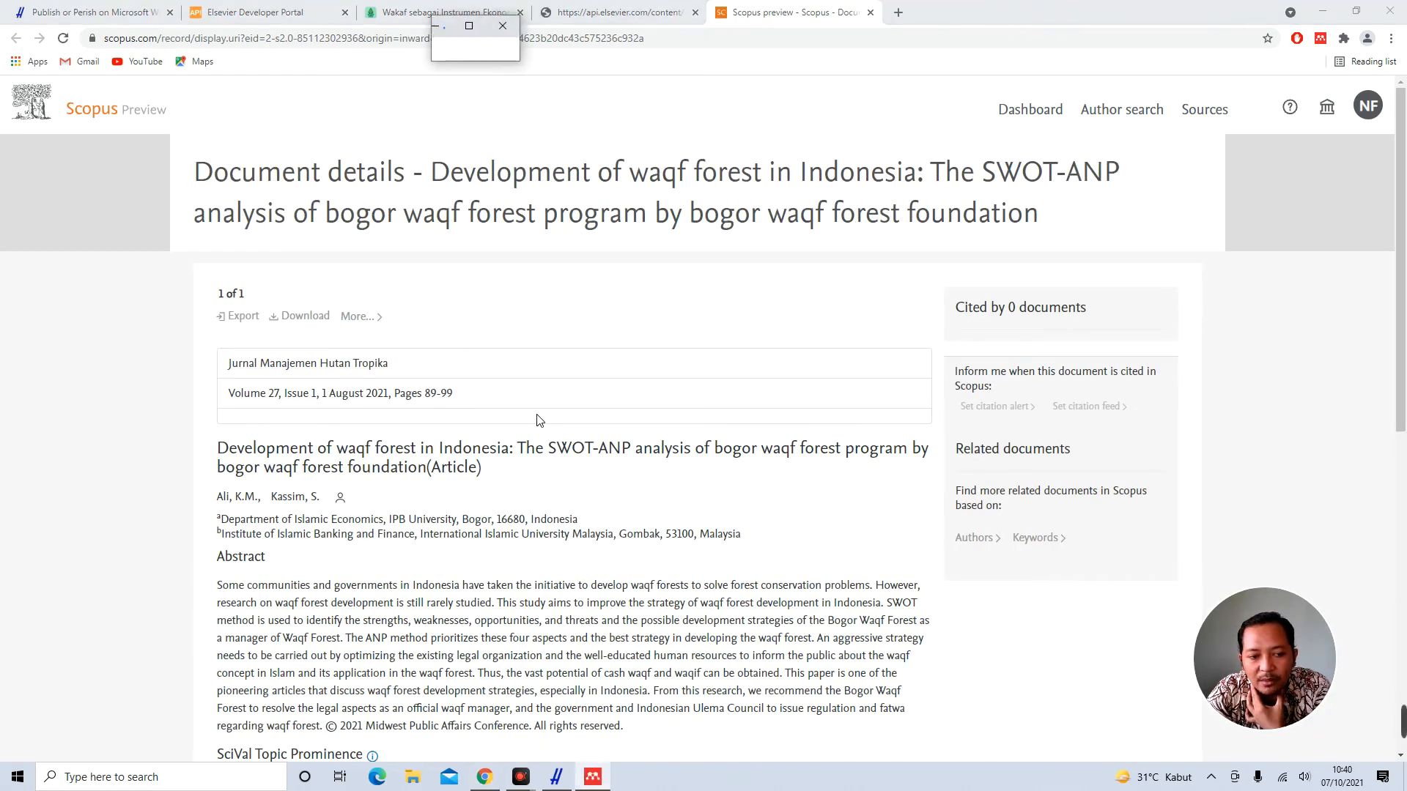
Scroll through the waqf forest paper's Scopus page and check the Islamic affiliation
scroll(539, 420, "down", 2)
scroll(540, 420, "down", 2)
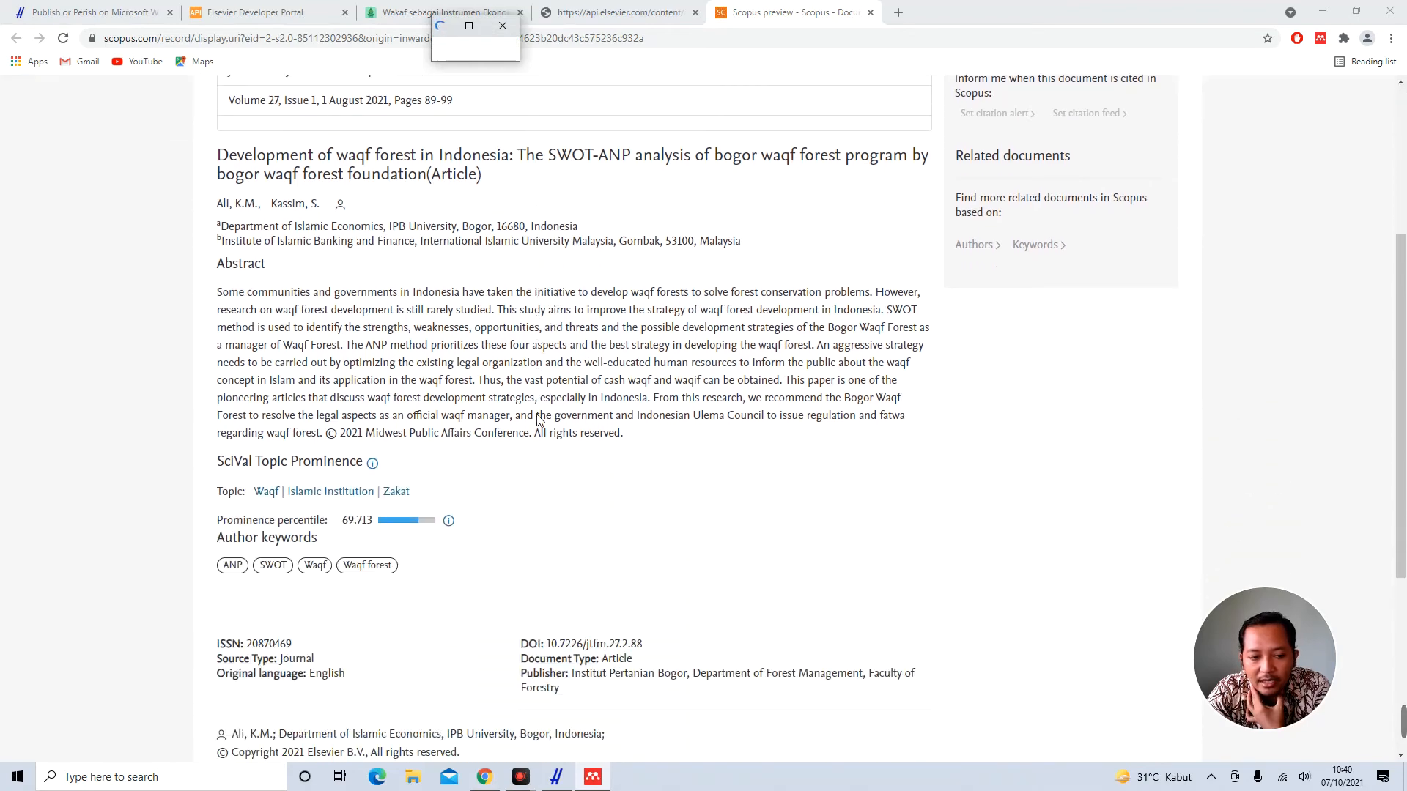
scroll(539, 419, "down", 3)
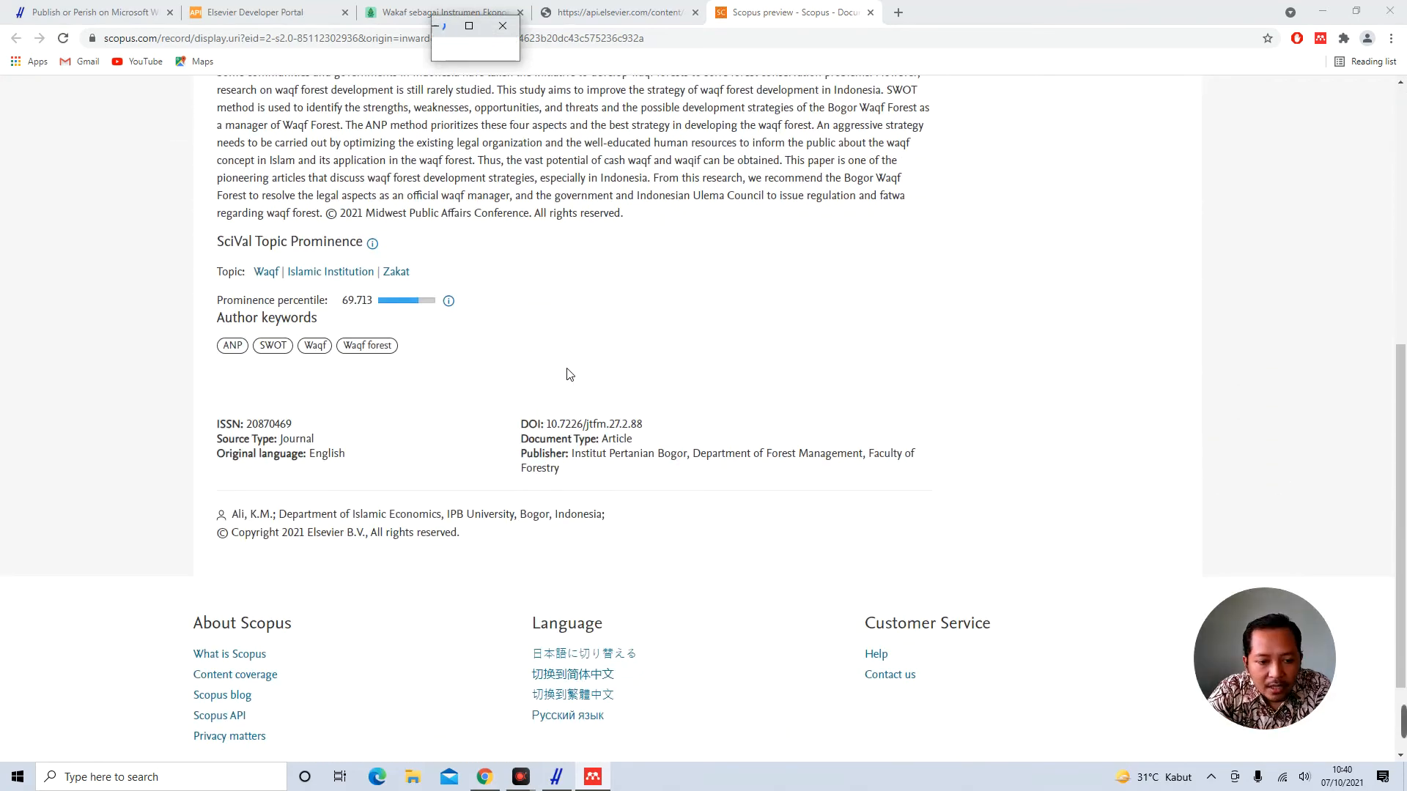
scroll(570, 374, "up", 6)
scroll(576, 359, "up", 2)
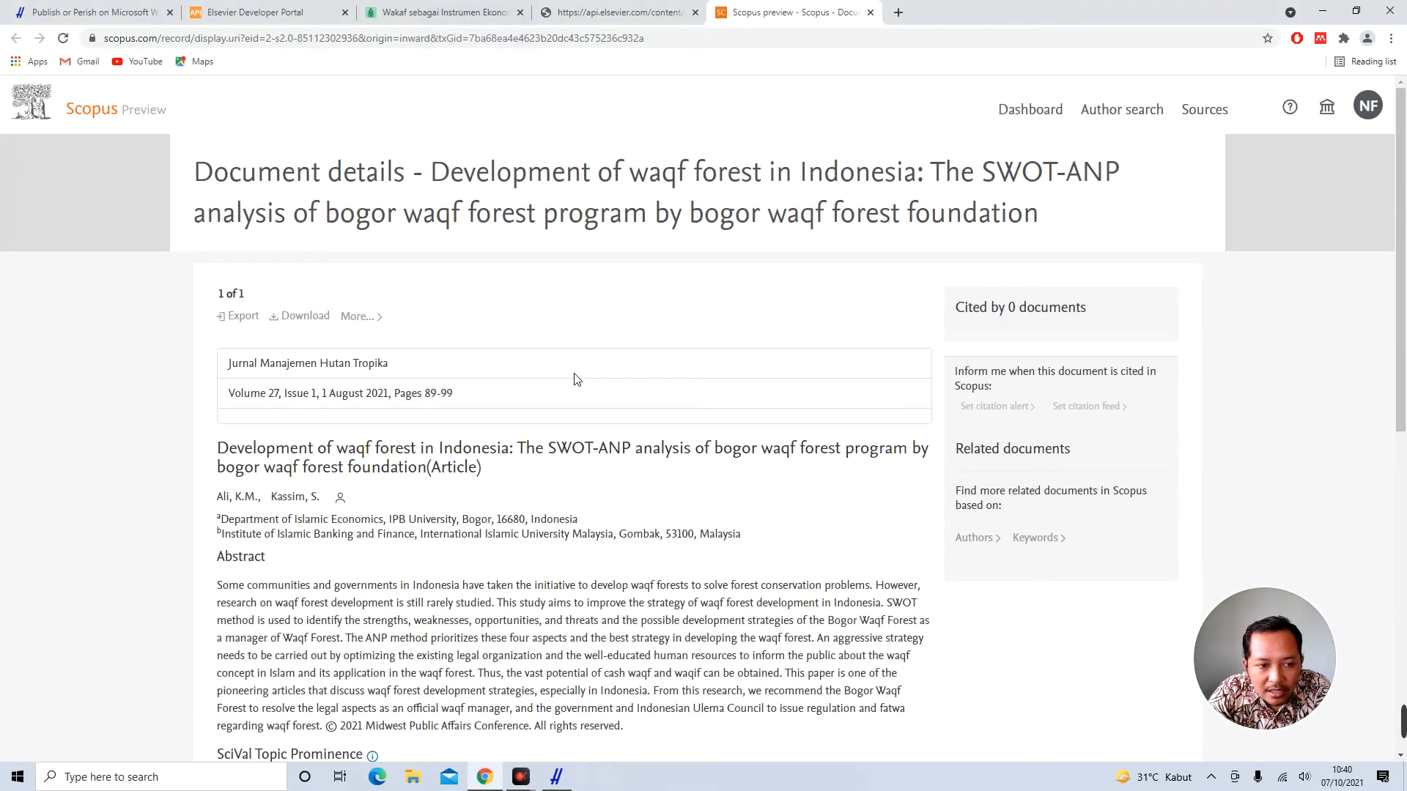
scroll(575, 379, "down", 2)
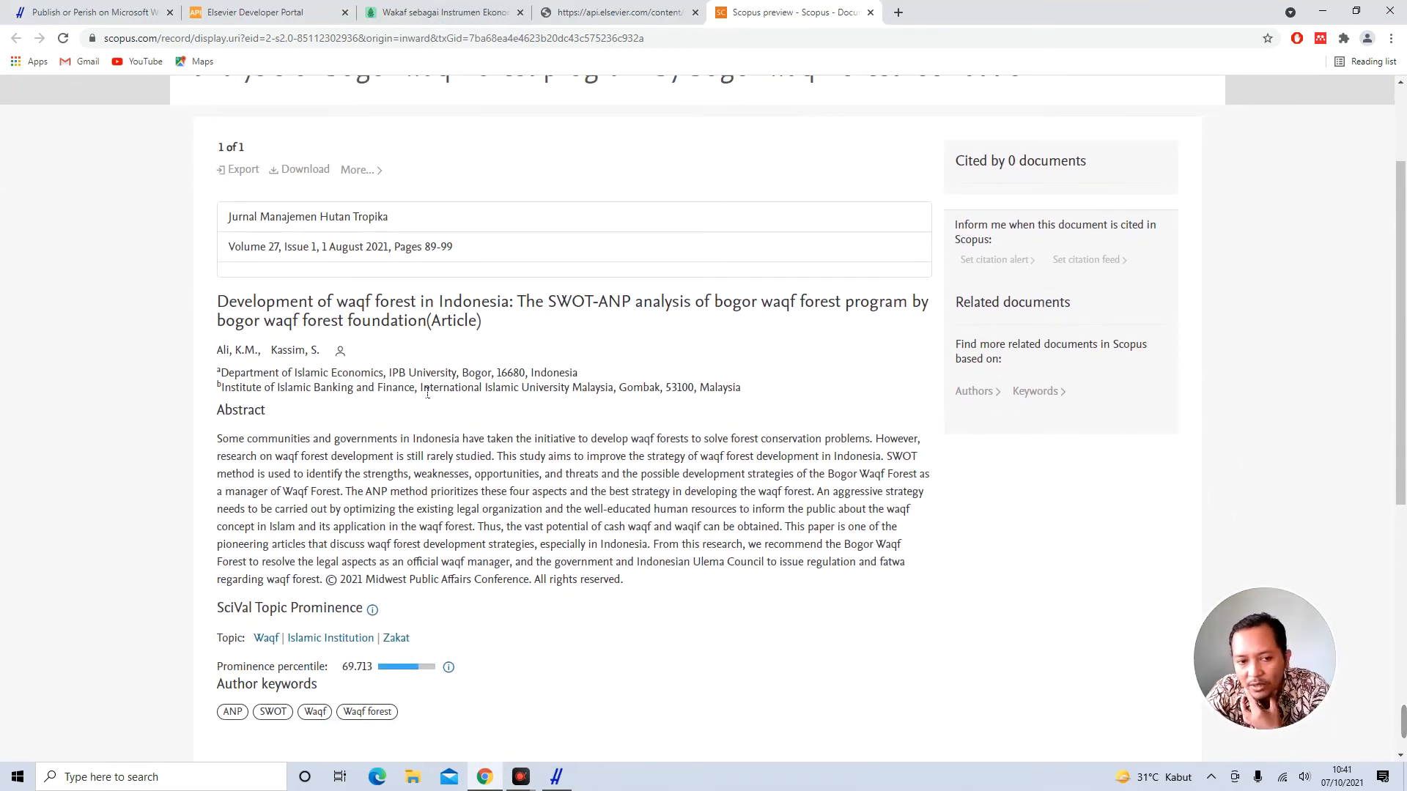
double_click(492, 388)
left_click(518, 422)
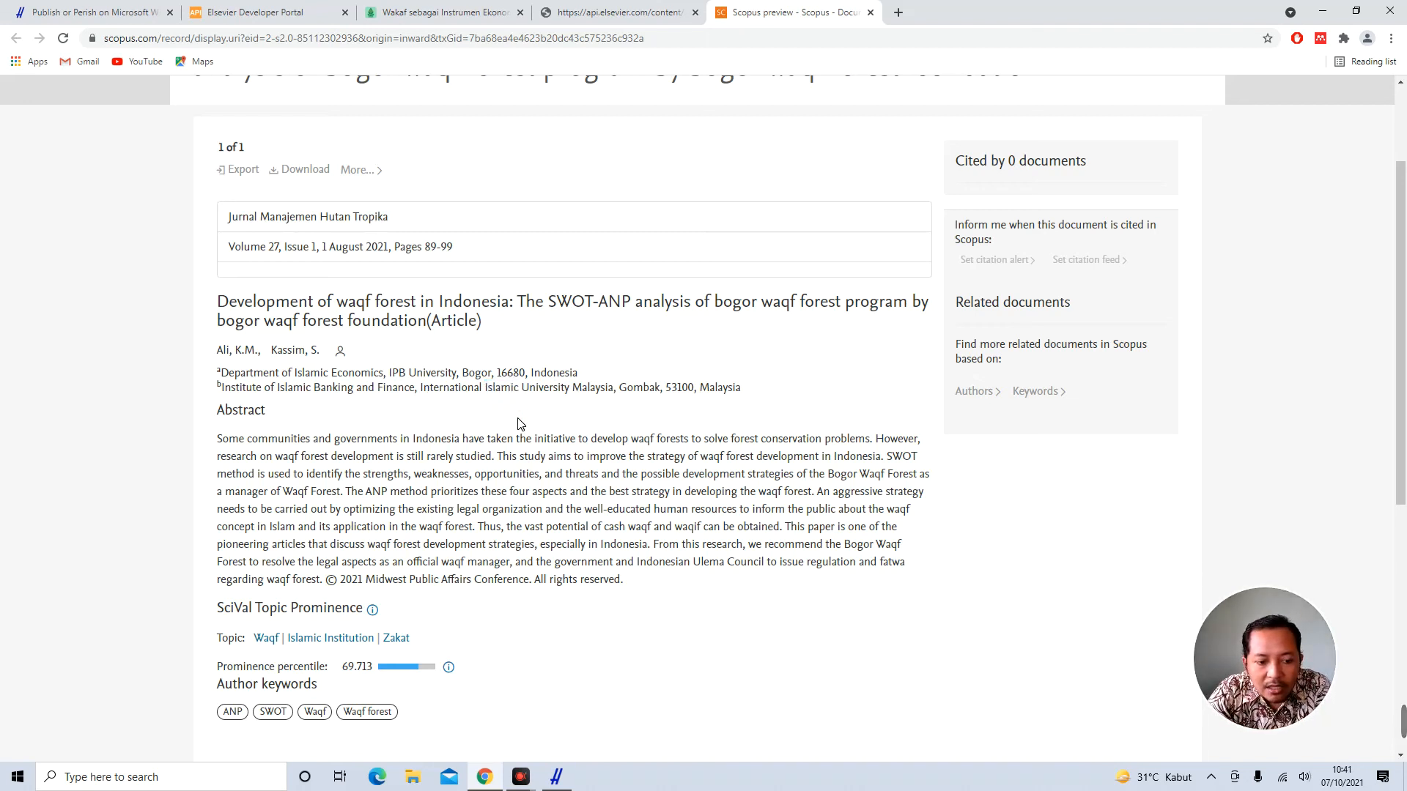
Check the paper's DOI 10.7226/jtfm.27.2.88 on the Scopus page
scroll(518, 423, "down", 4)
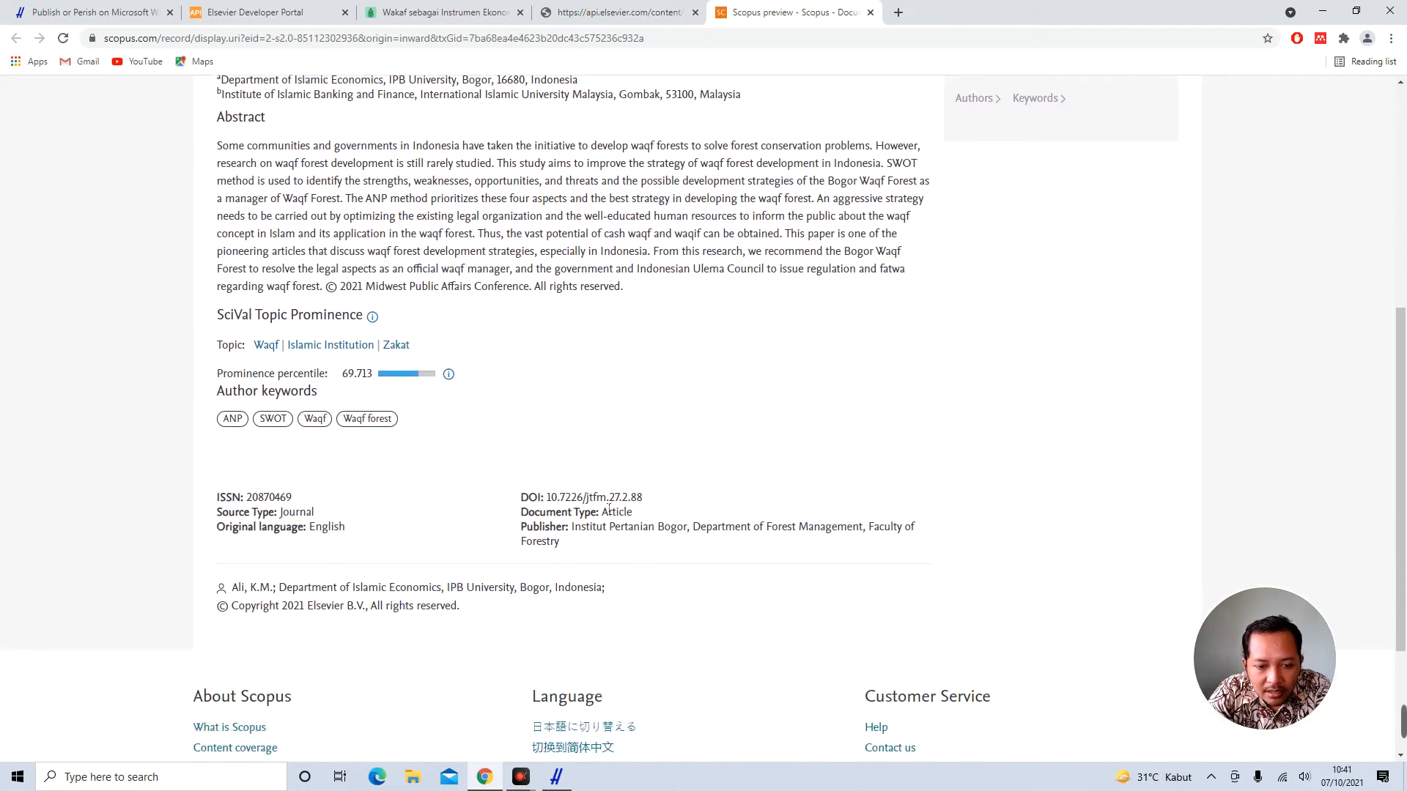
left_click_drag(549, 499, 645, 500)
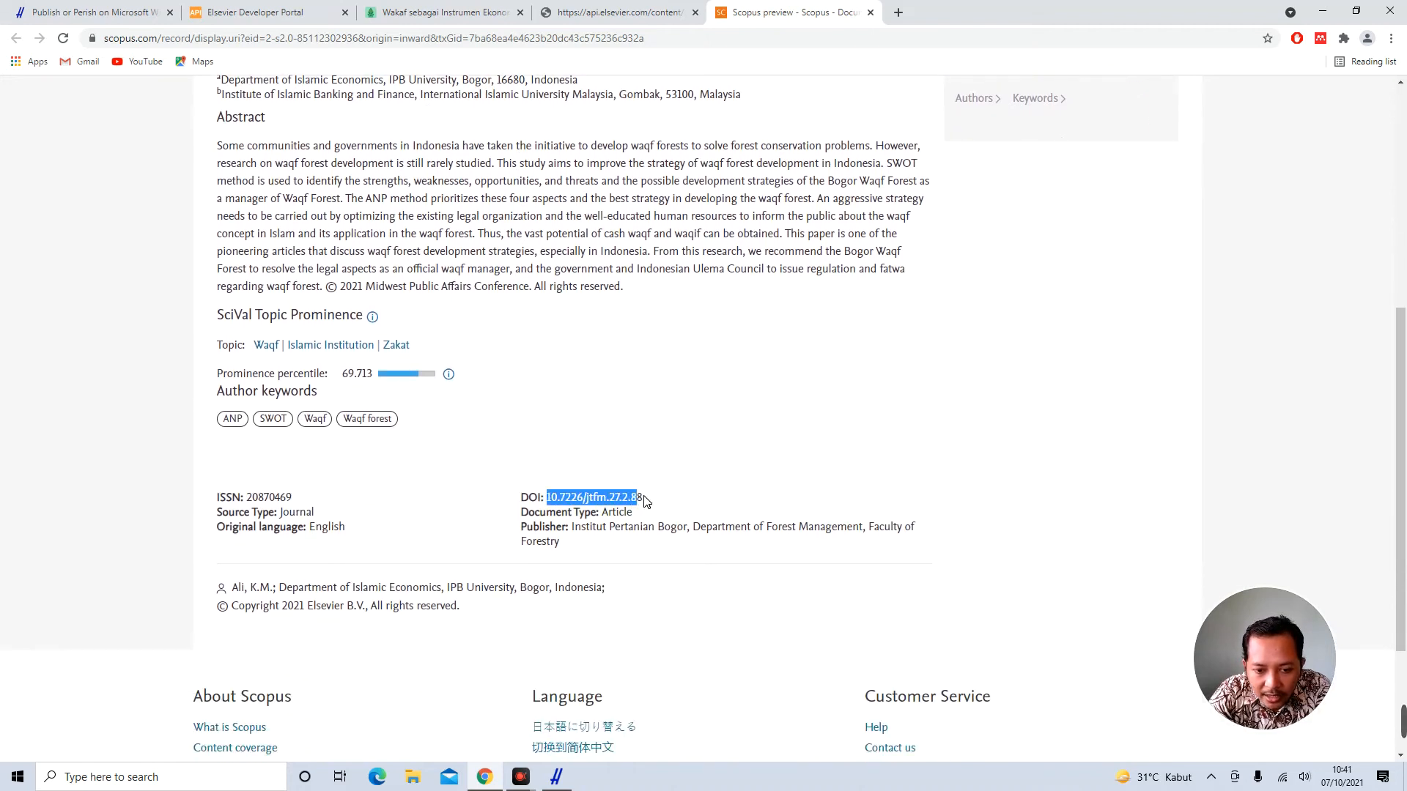
left_click(617, 498)
double_click(617, 498)
double_click(597, 498)
left_click(641, 499)
scroll(646, 499, "down", 3)
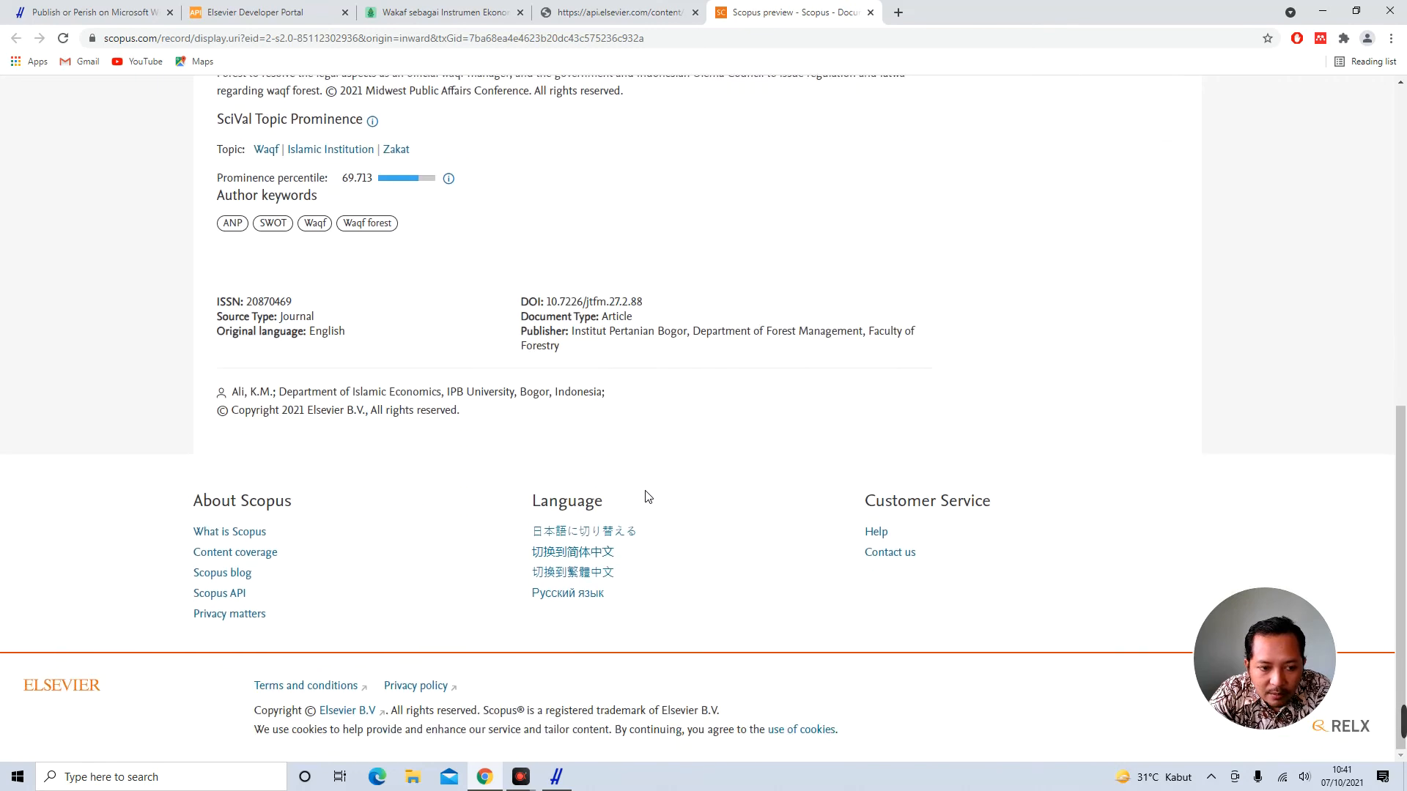
scroll(647, 497, "up", 9)
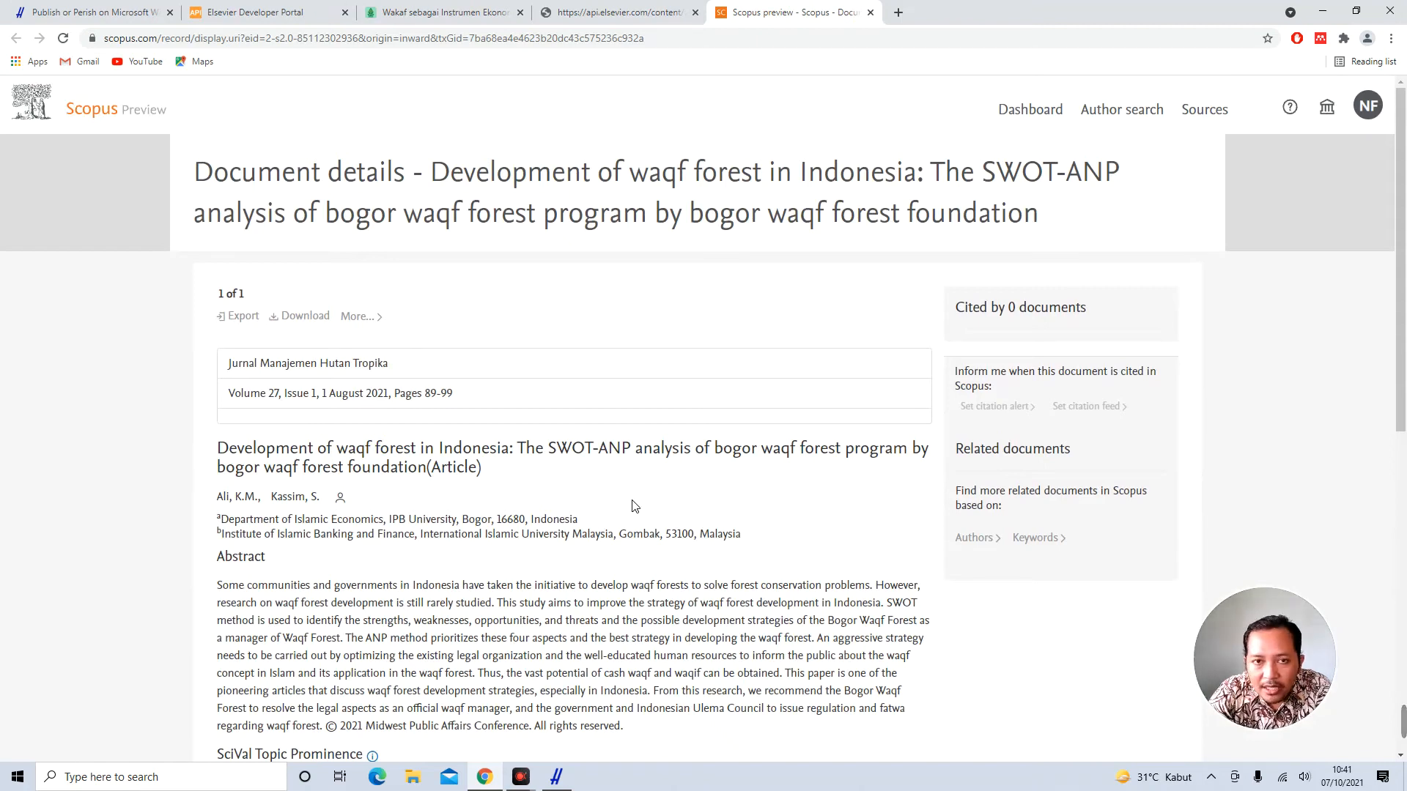
Launch Mendeley Desktop by searching 'mendele' in the Windows Start menu
left_click(556, 777)
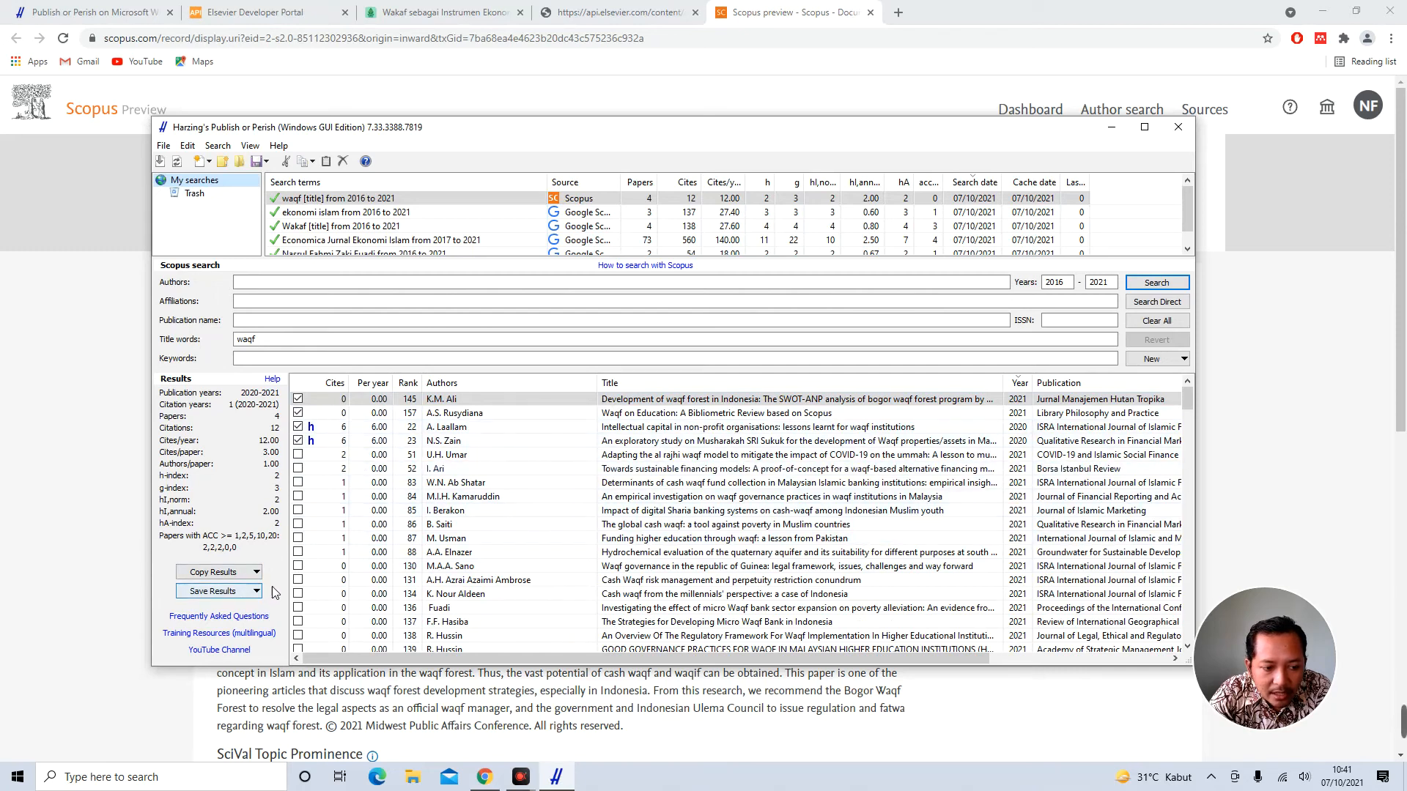
left_click(17, 776)
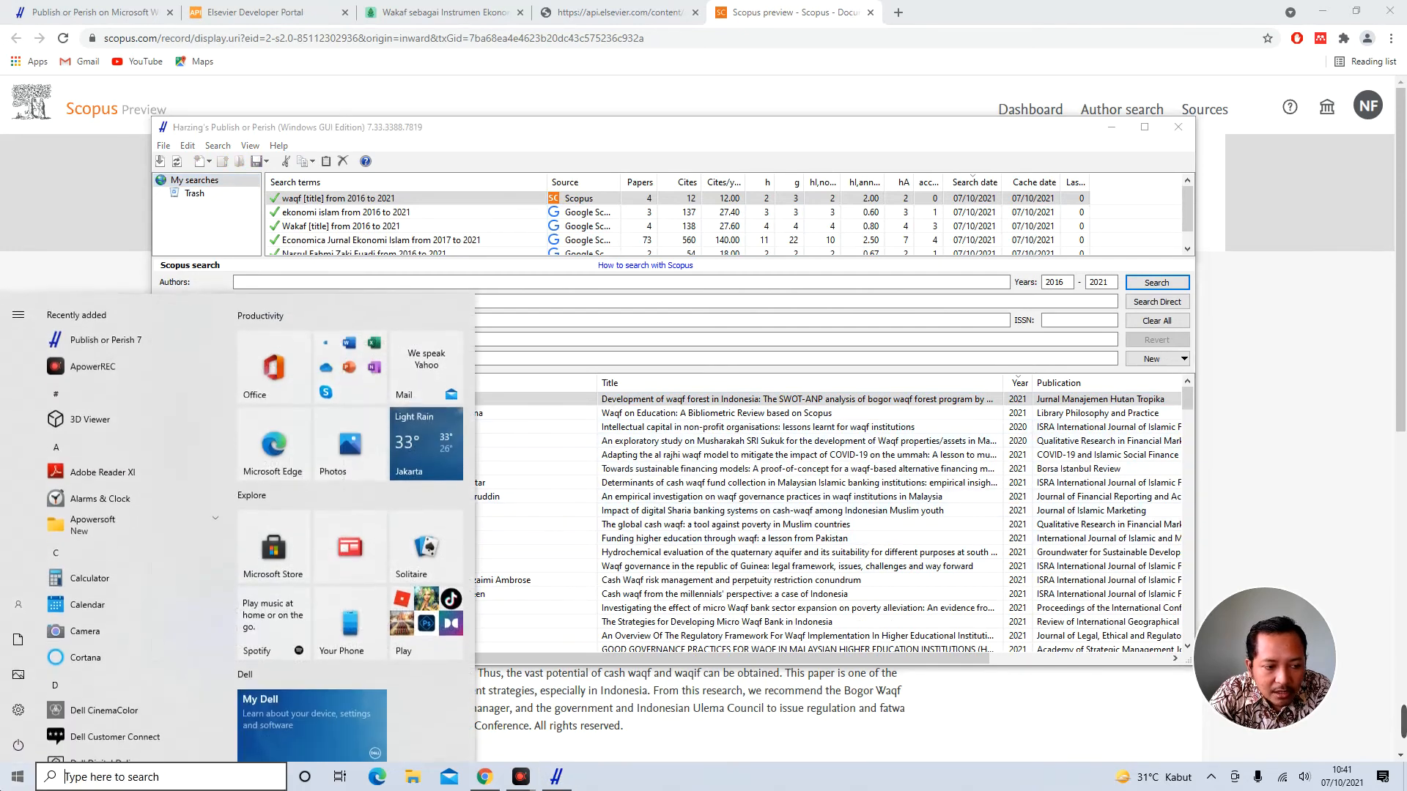
type("mendele")
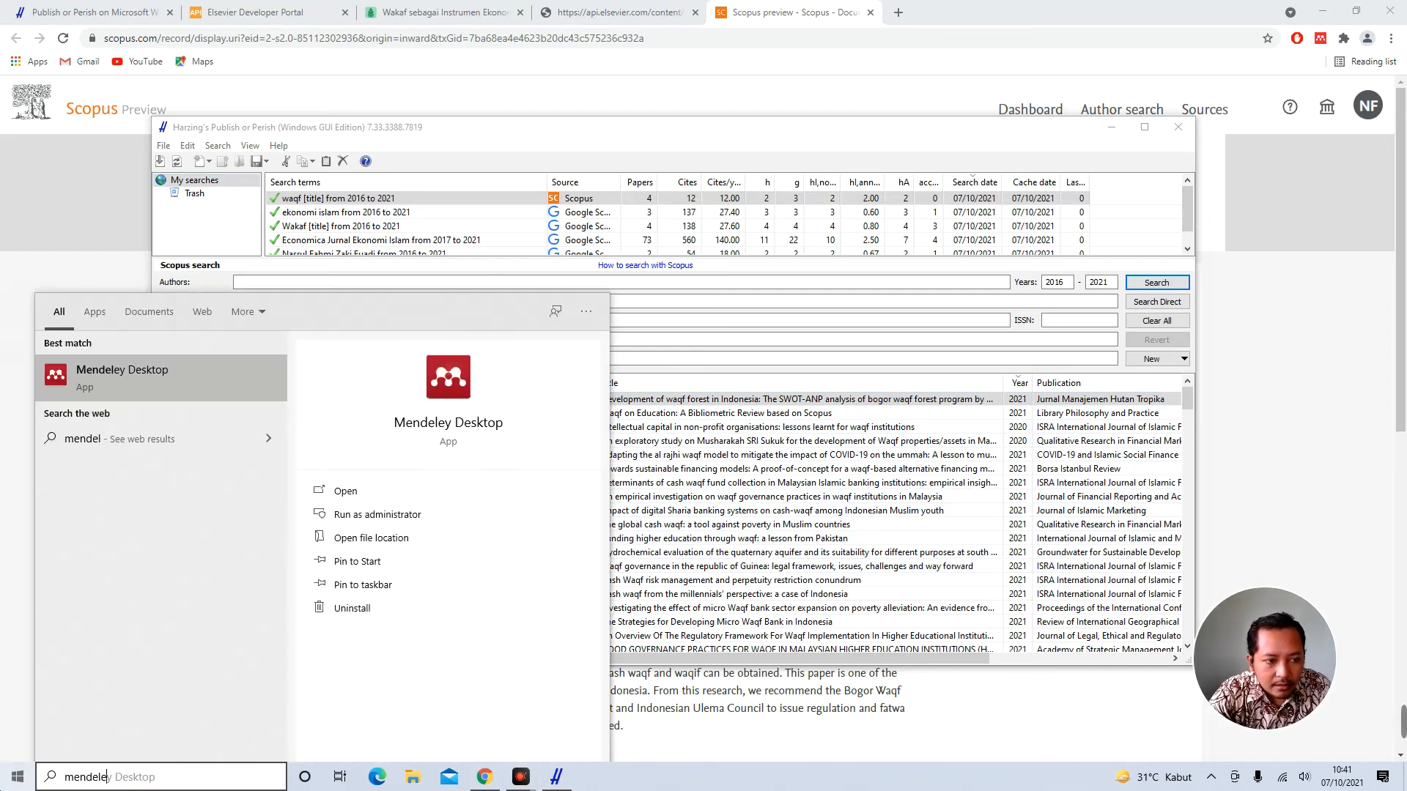
key("Escape")
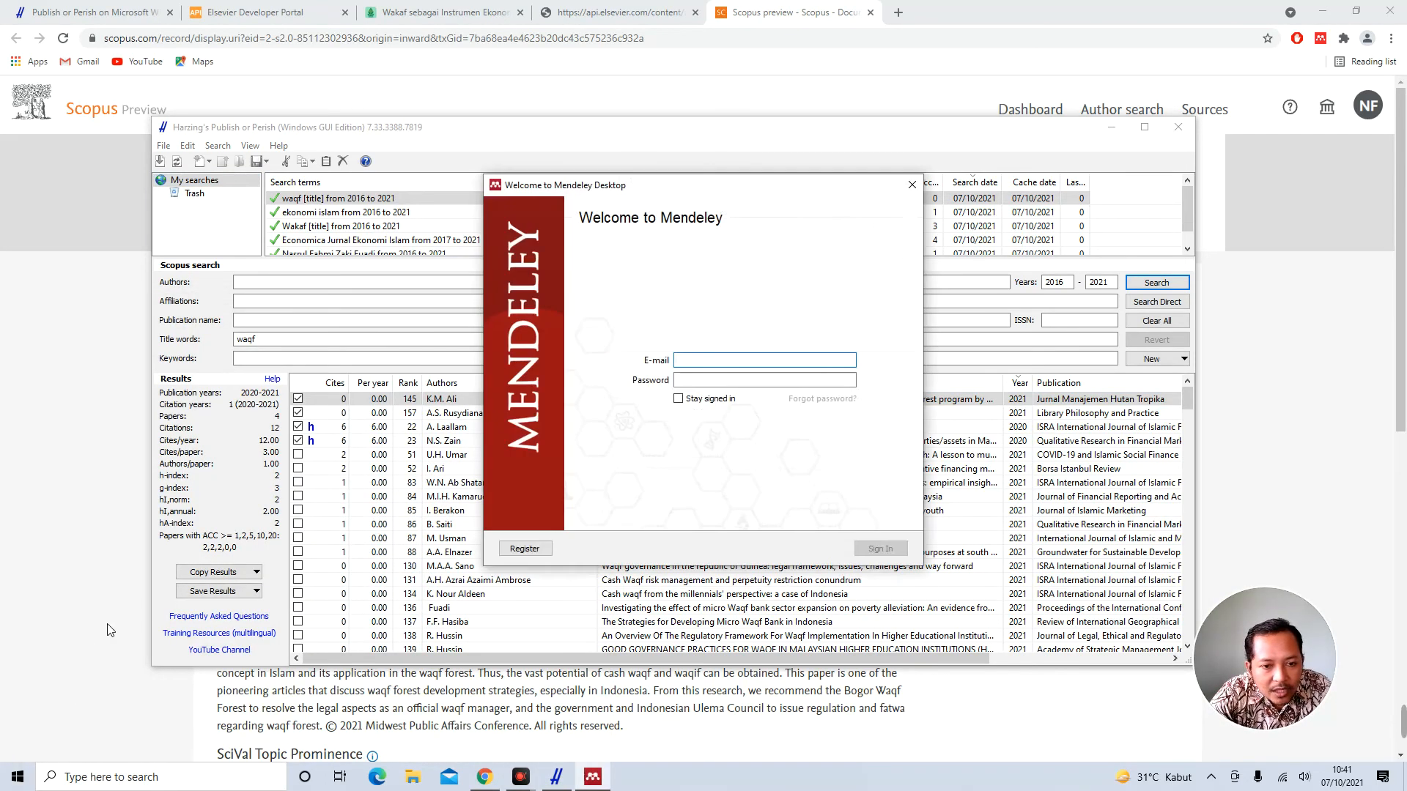
Sign in to Mendeley with the account e-mail and password
left_click(733, 364)
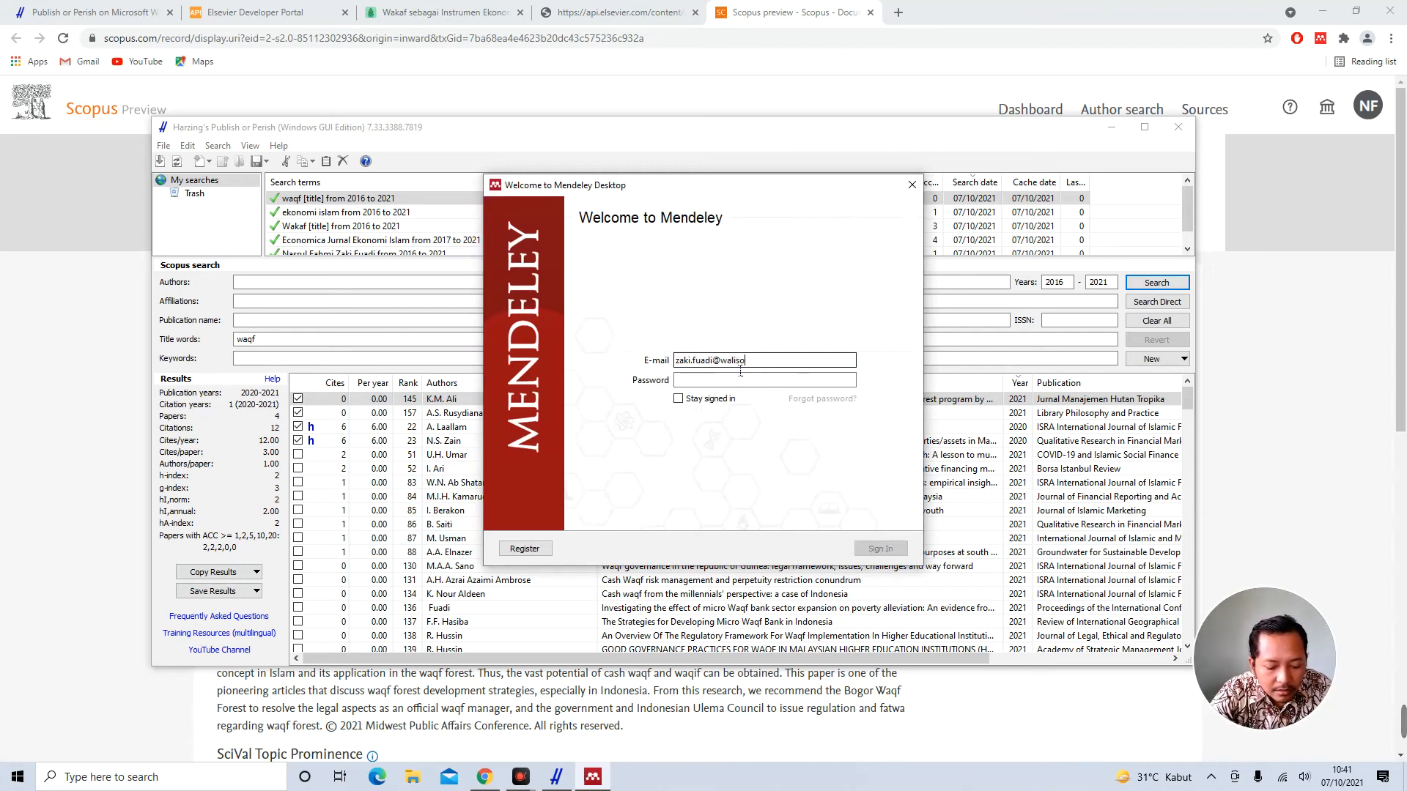
key("Tab")
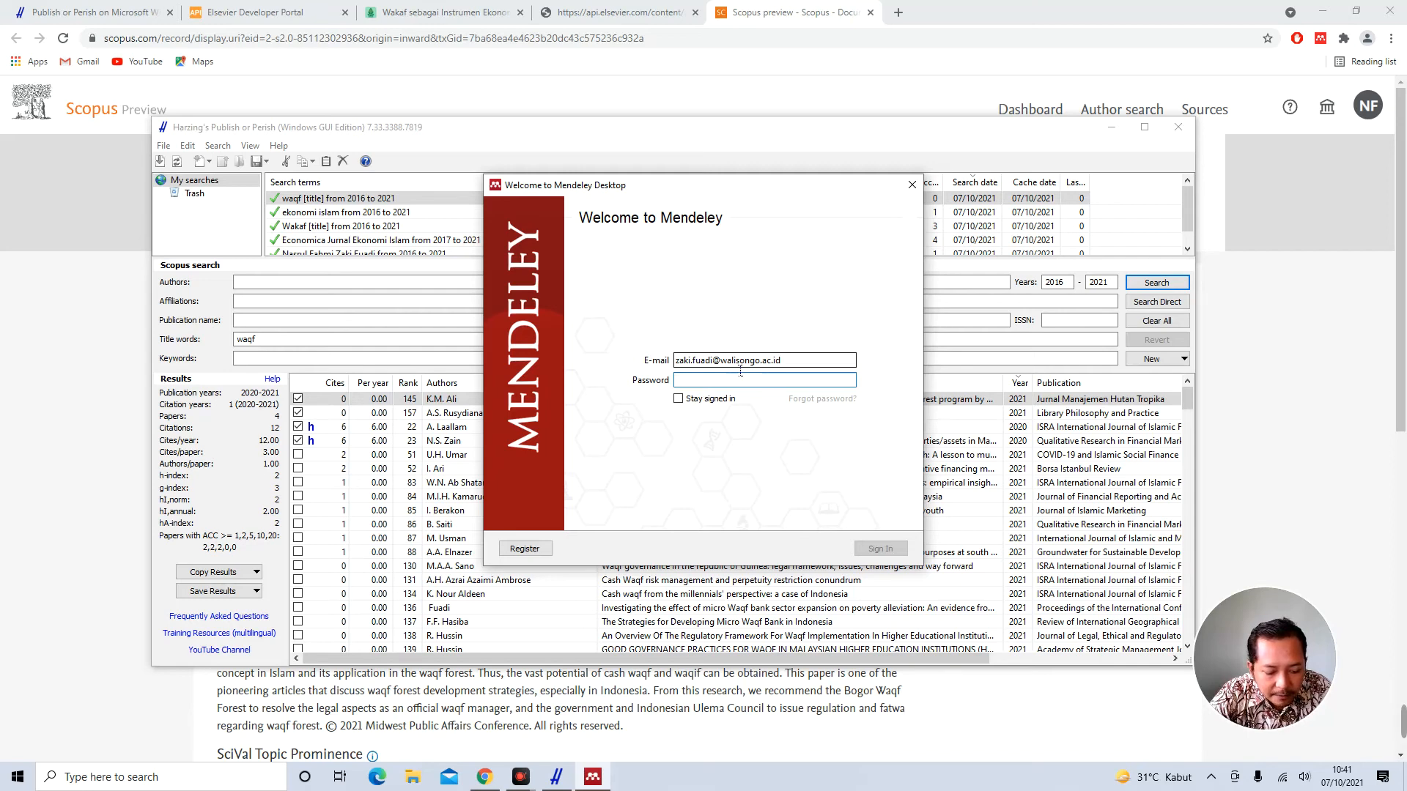
type("••")
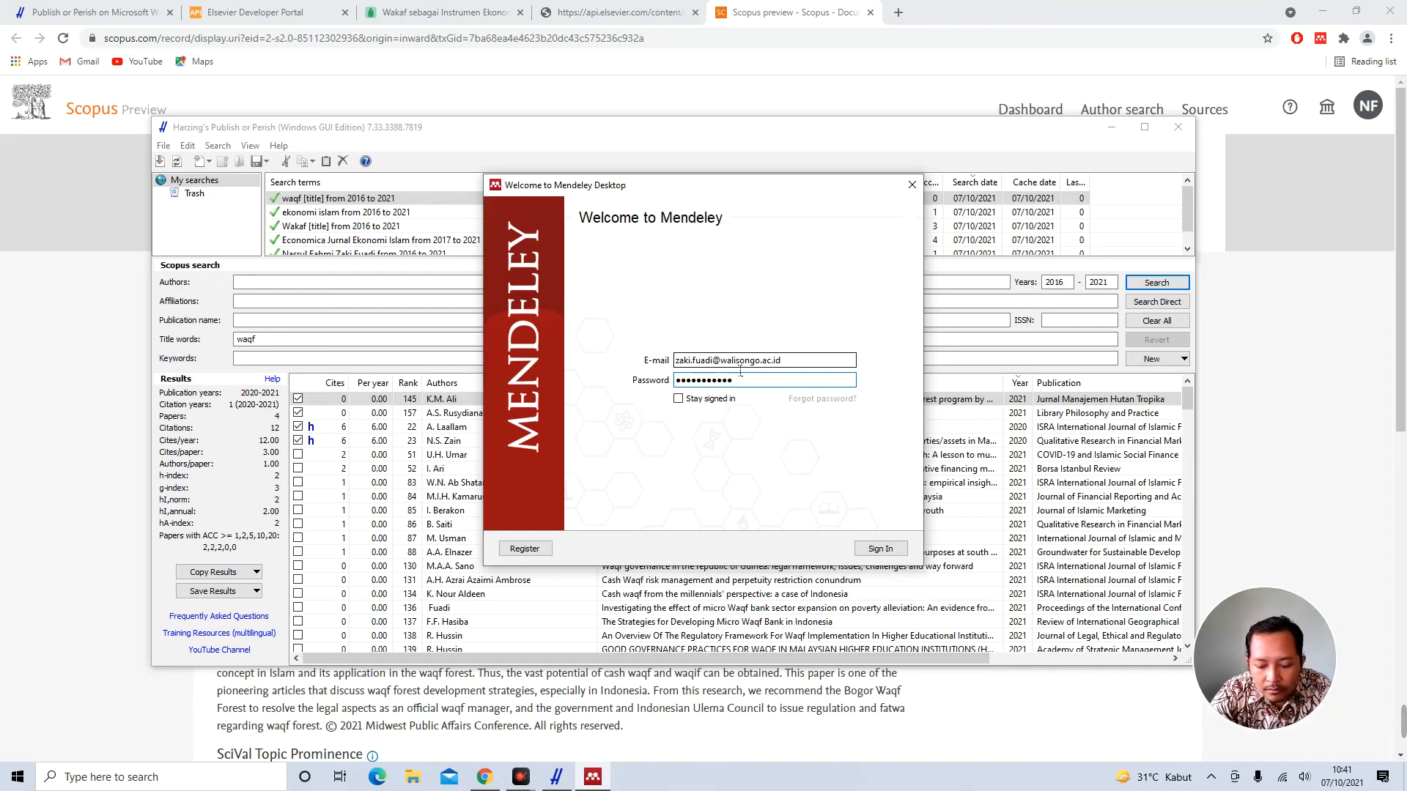
key("Return")
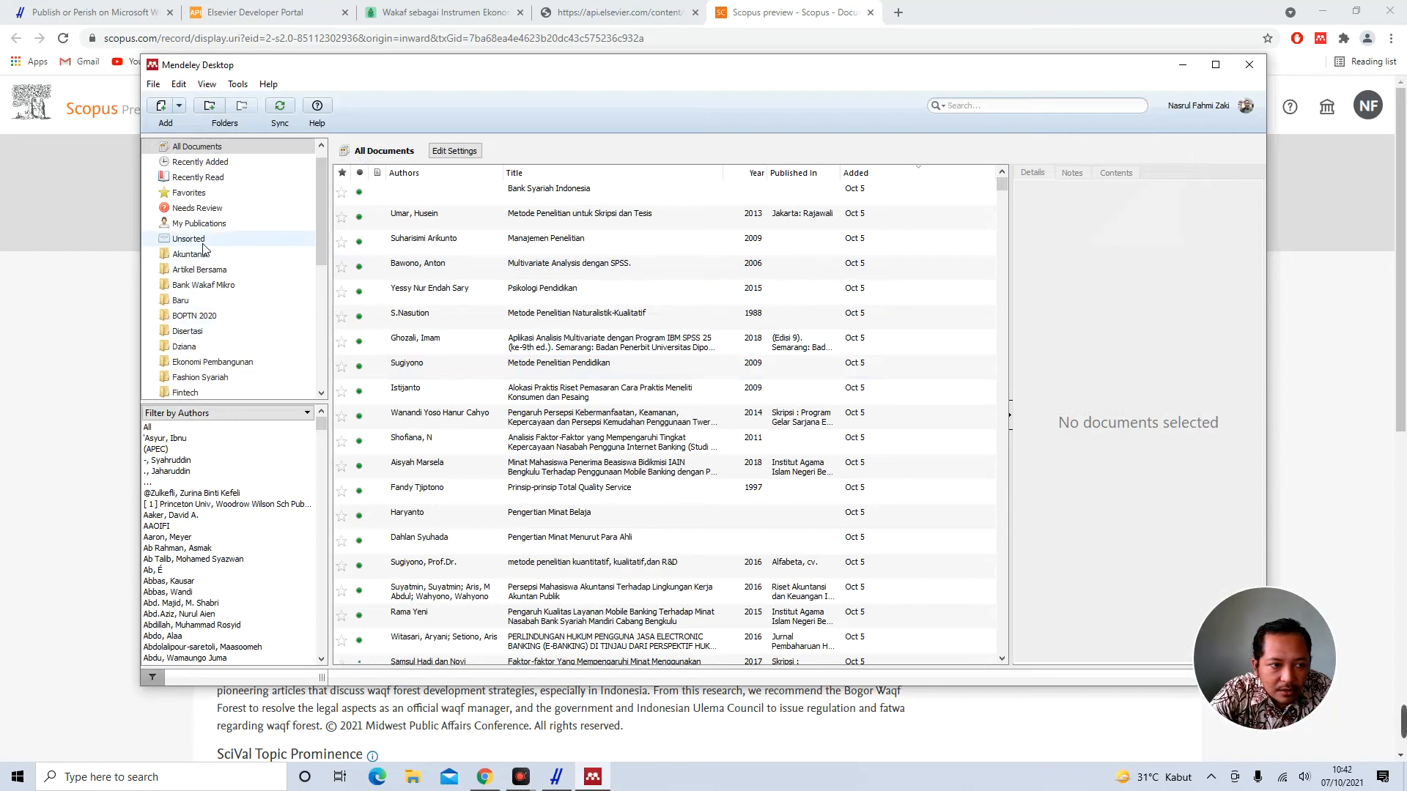
Create a new library folder named 'Publish or Perish'
scroll(214, 317, "down", 2)
scroll(214, 316, "down", 4)
left_click(213, 269)
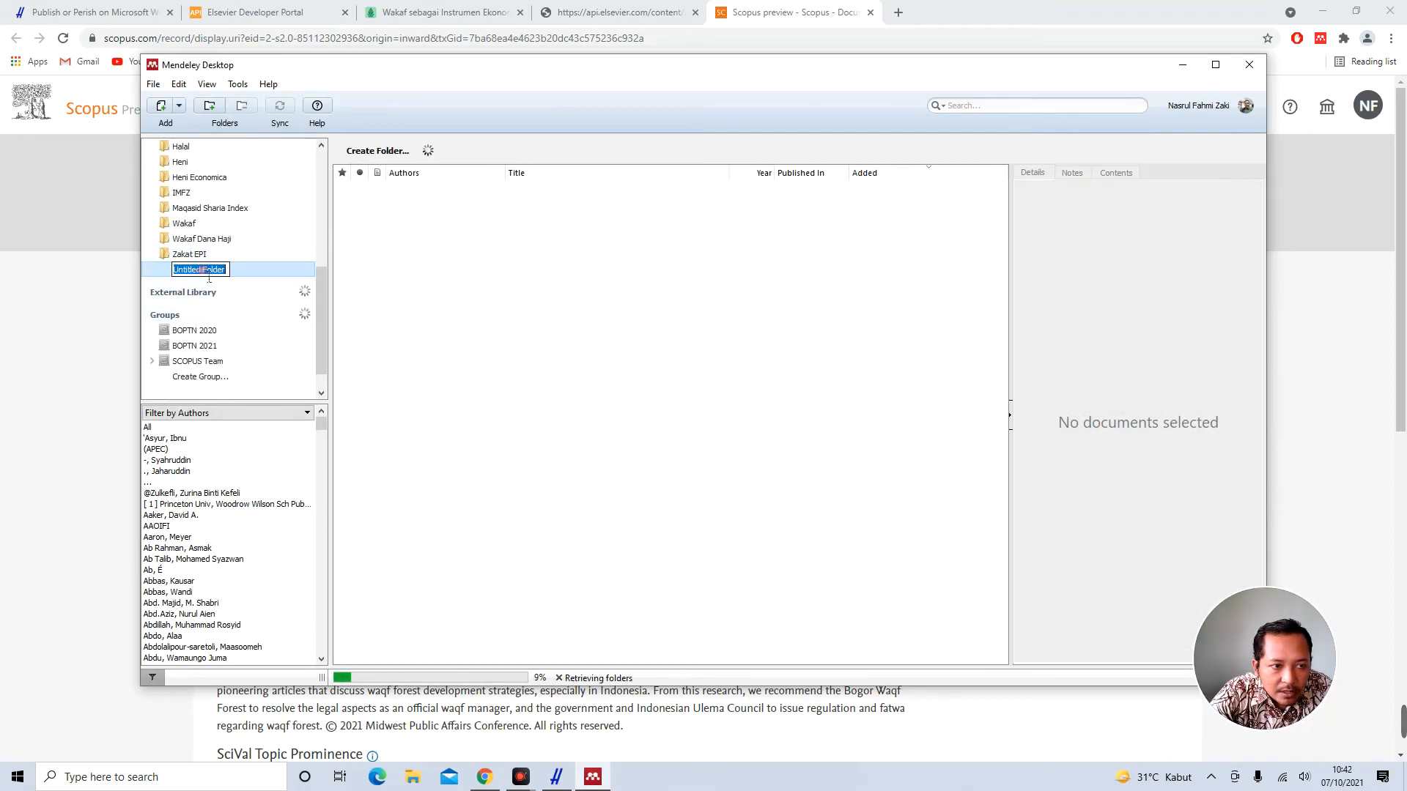
type("Wakaf")
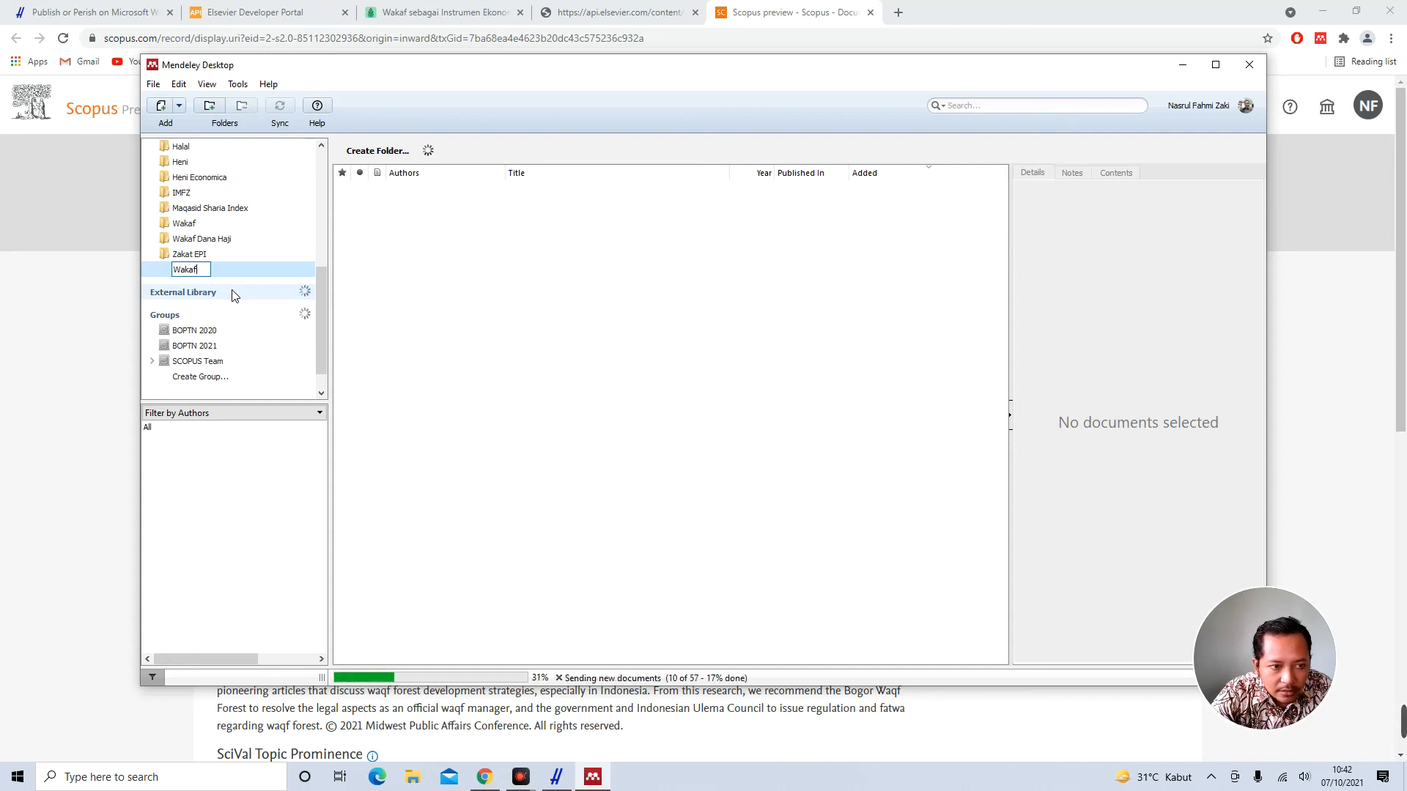
key("ctrl+a")
type("Pub")
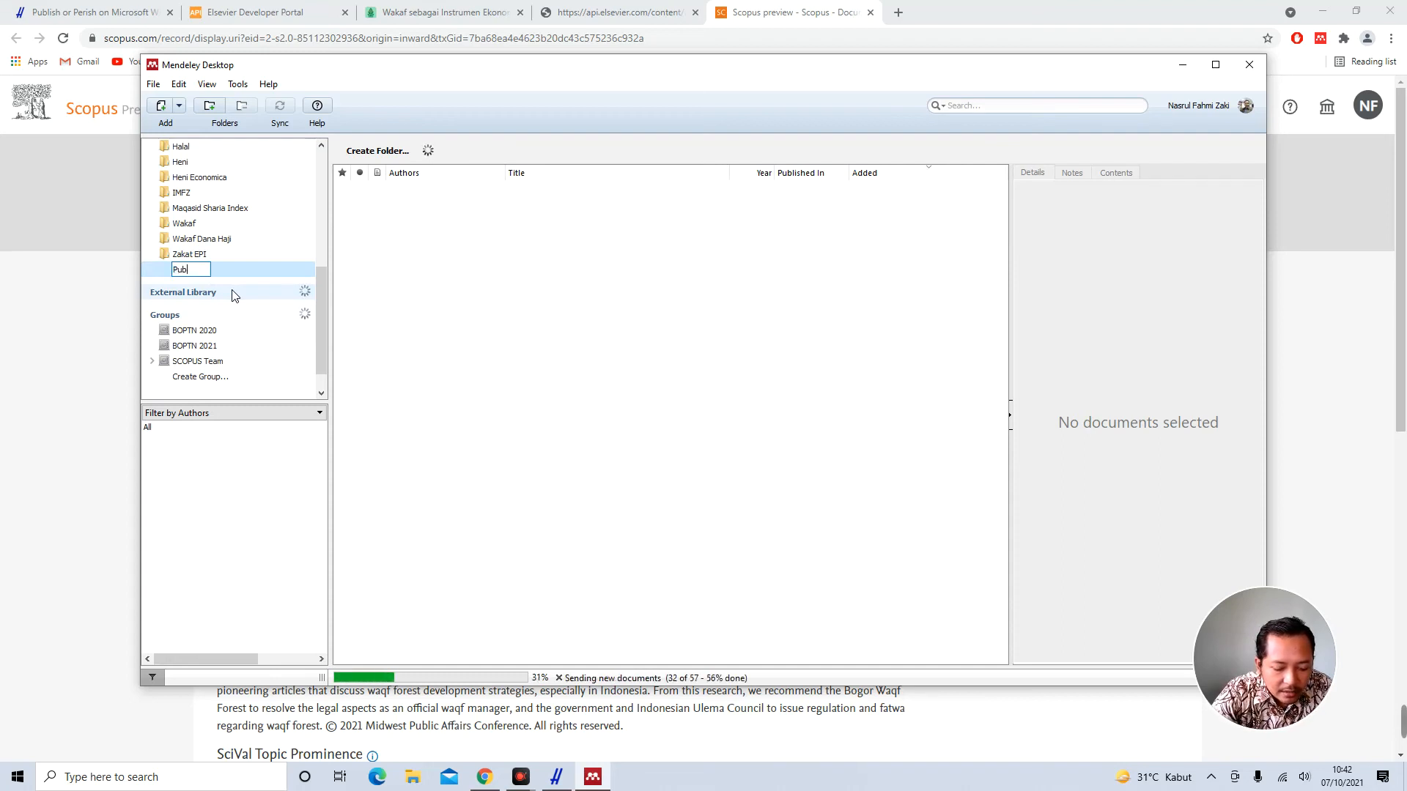
type("lish or Perish")
key("Return")
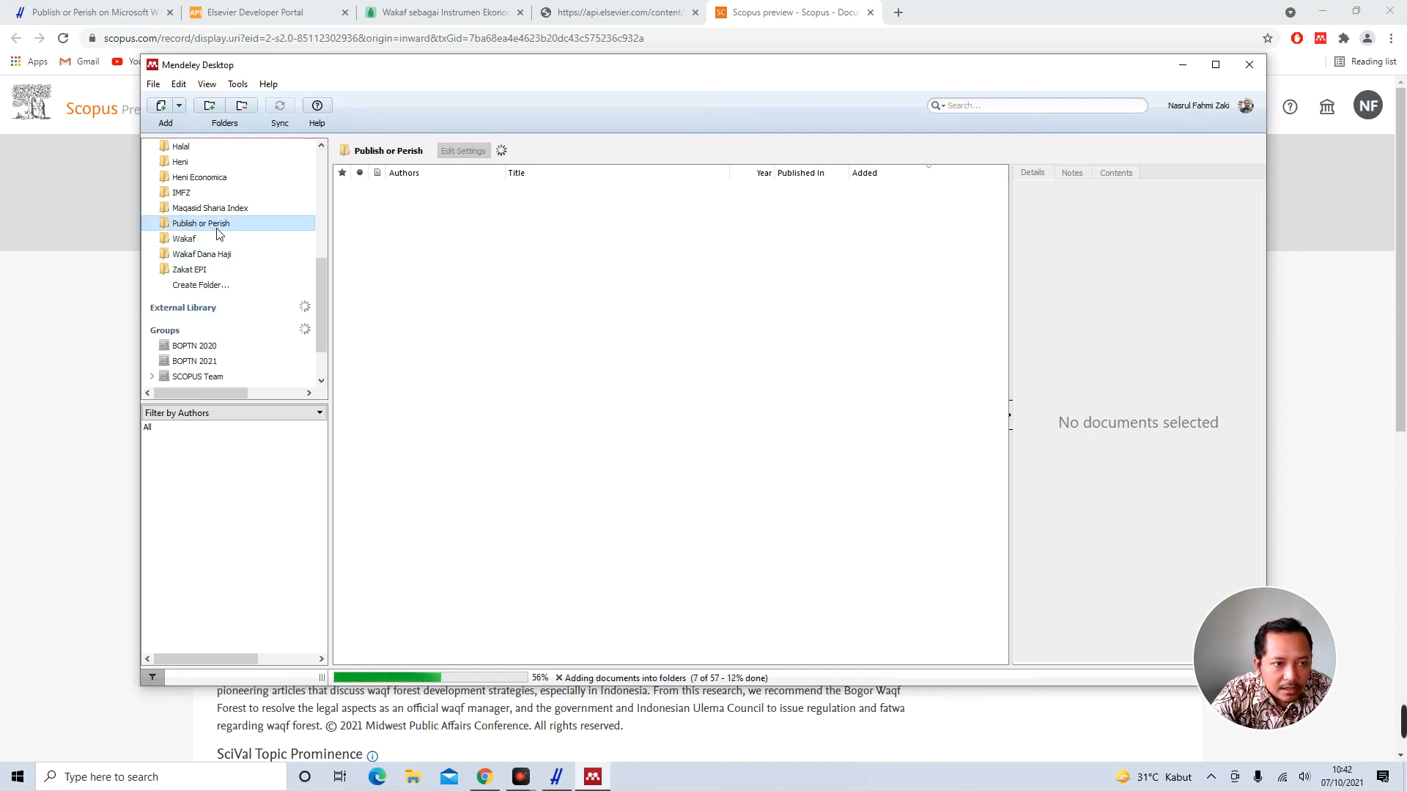
left_click(571, 269)
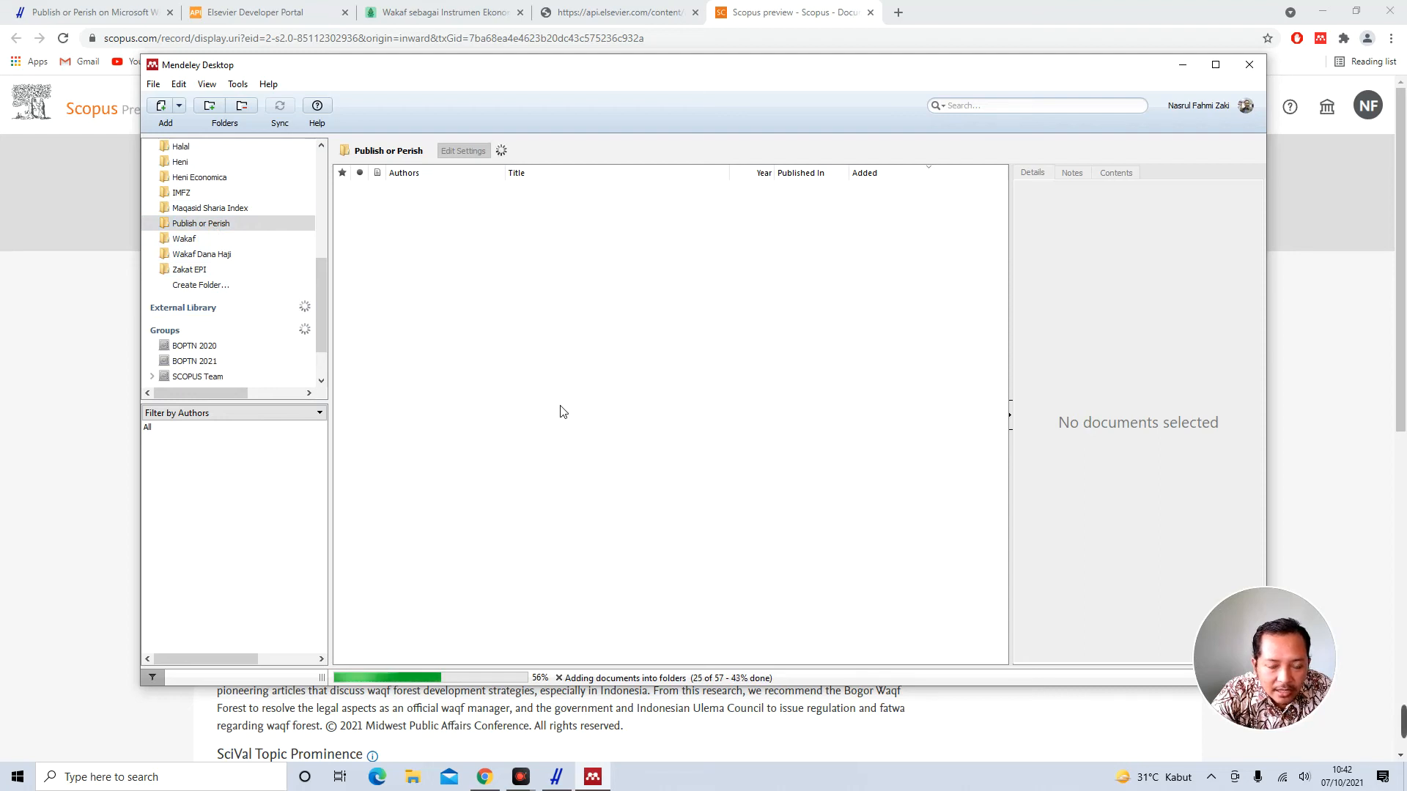
Import Jurnal Tentang Ekonomi Islam.ris through File > Import > RIS into the folder
left_click(468, 236)
left_click(158, 85)
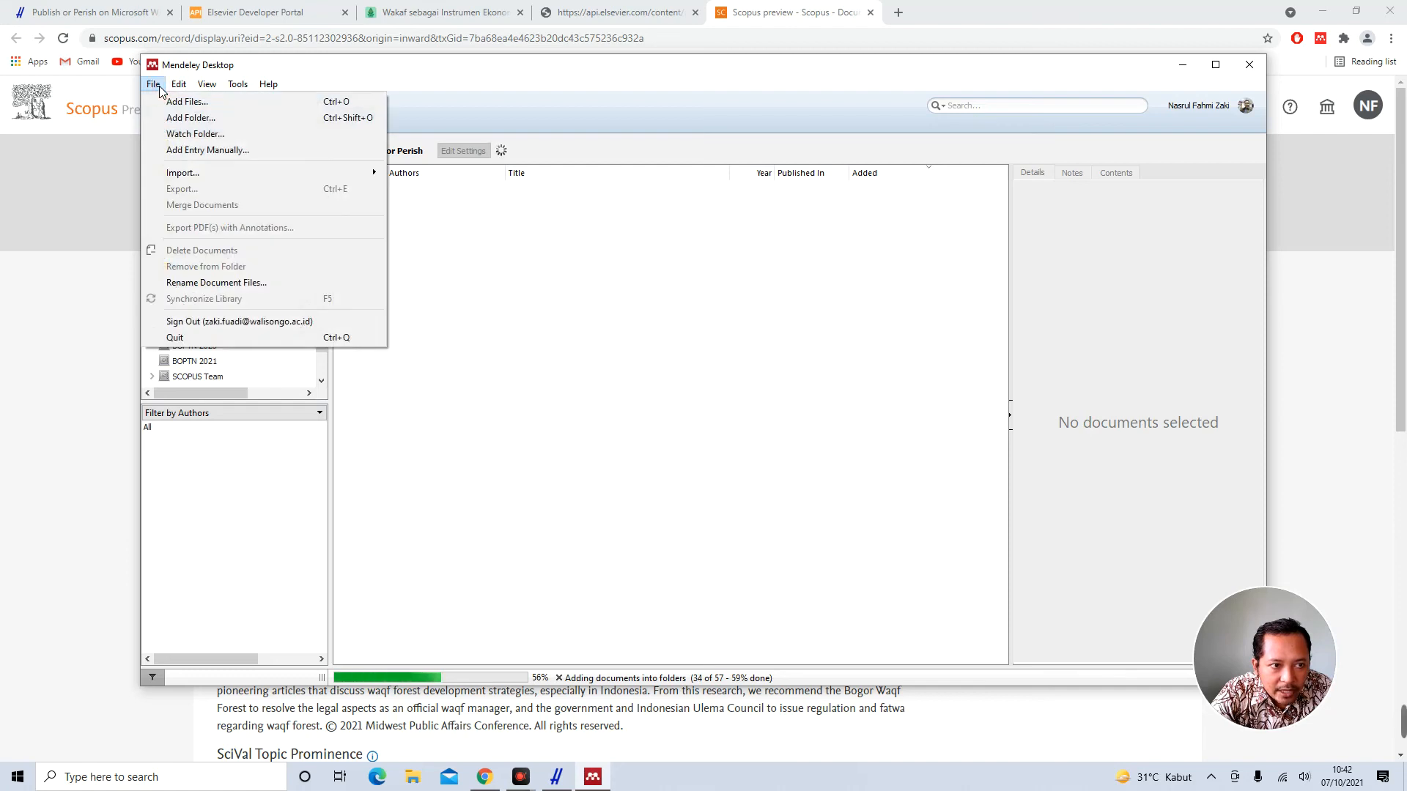
mouse_move(228, 171)
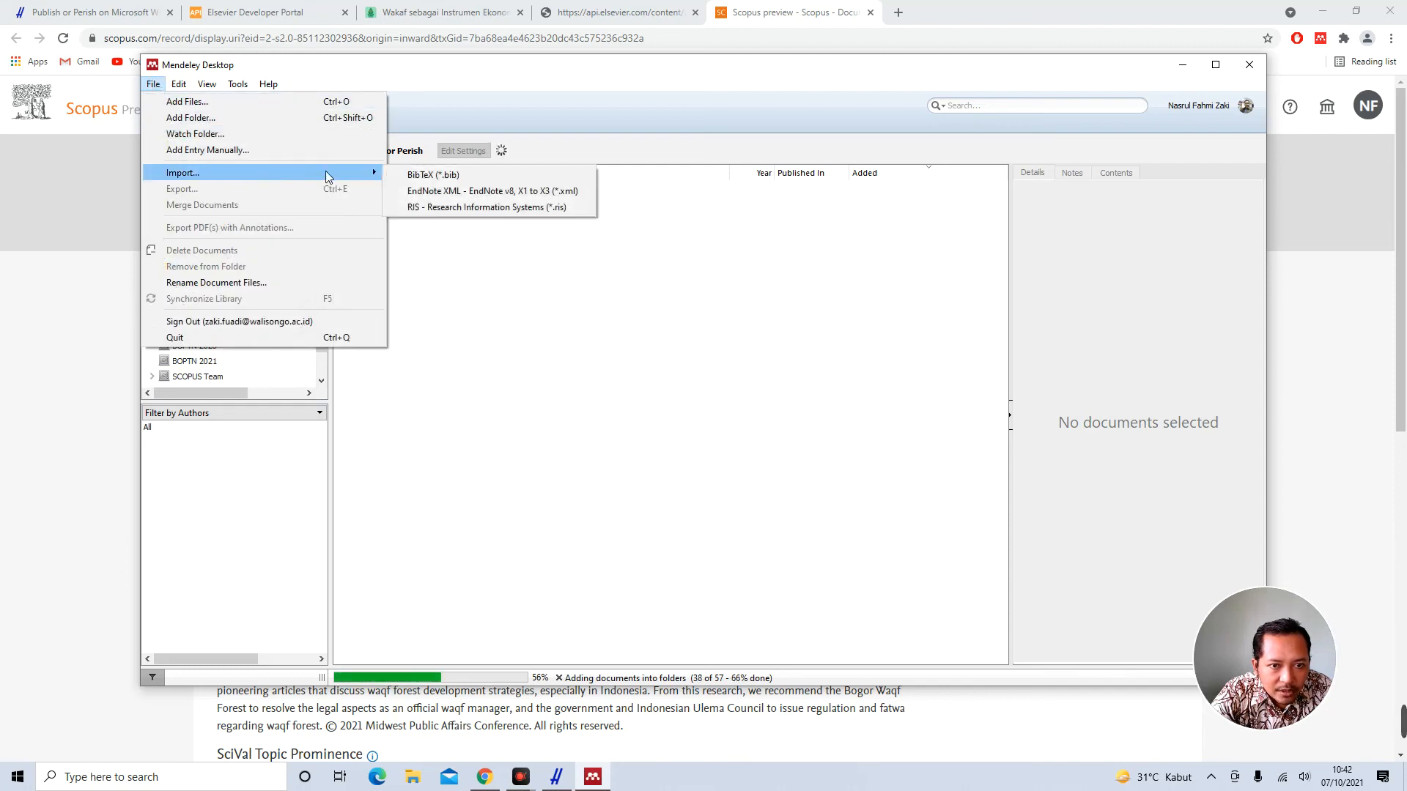
left_click(476, 210)
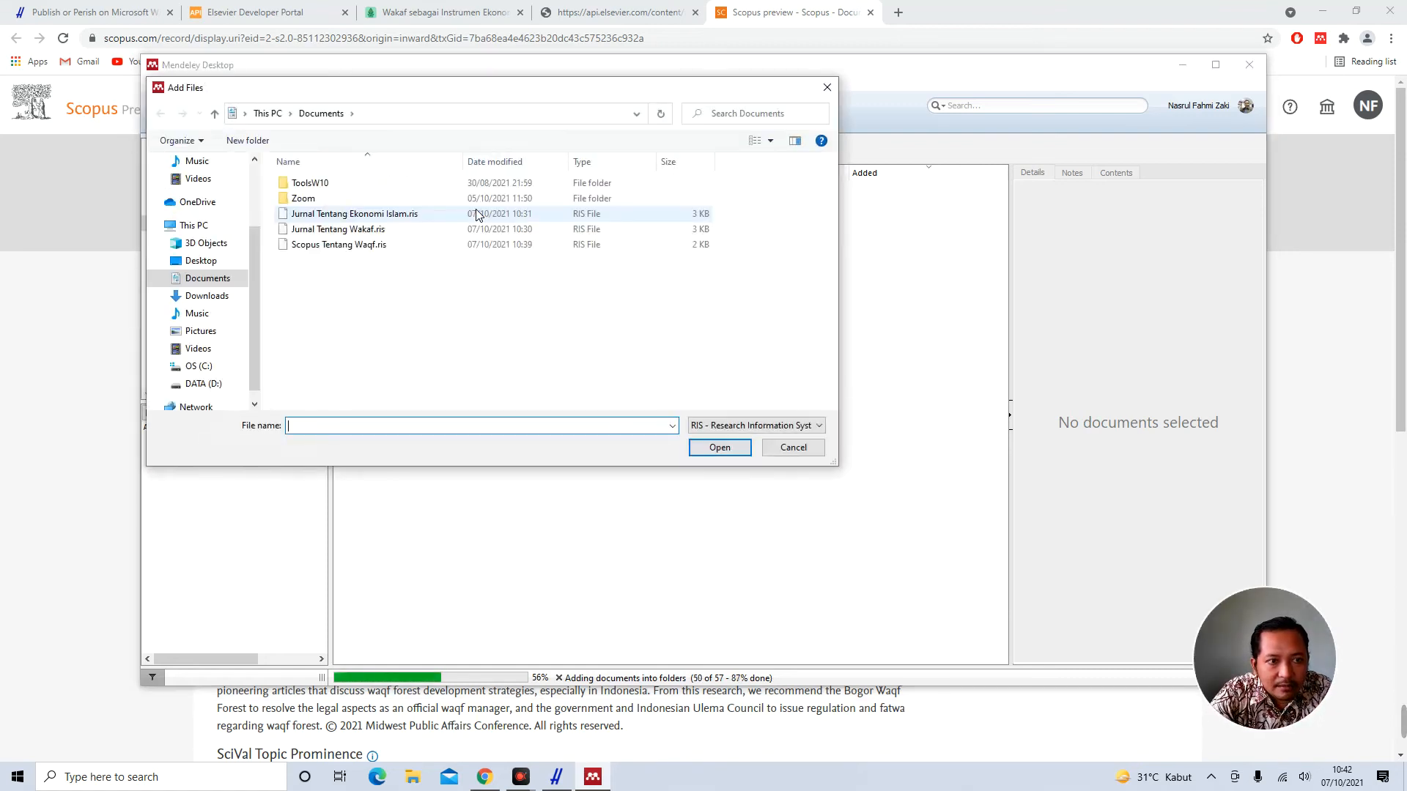
left_click(364, 215)
left_click(362, 229, "ctrl")
left_click(433, 244, "ctrl")
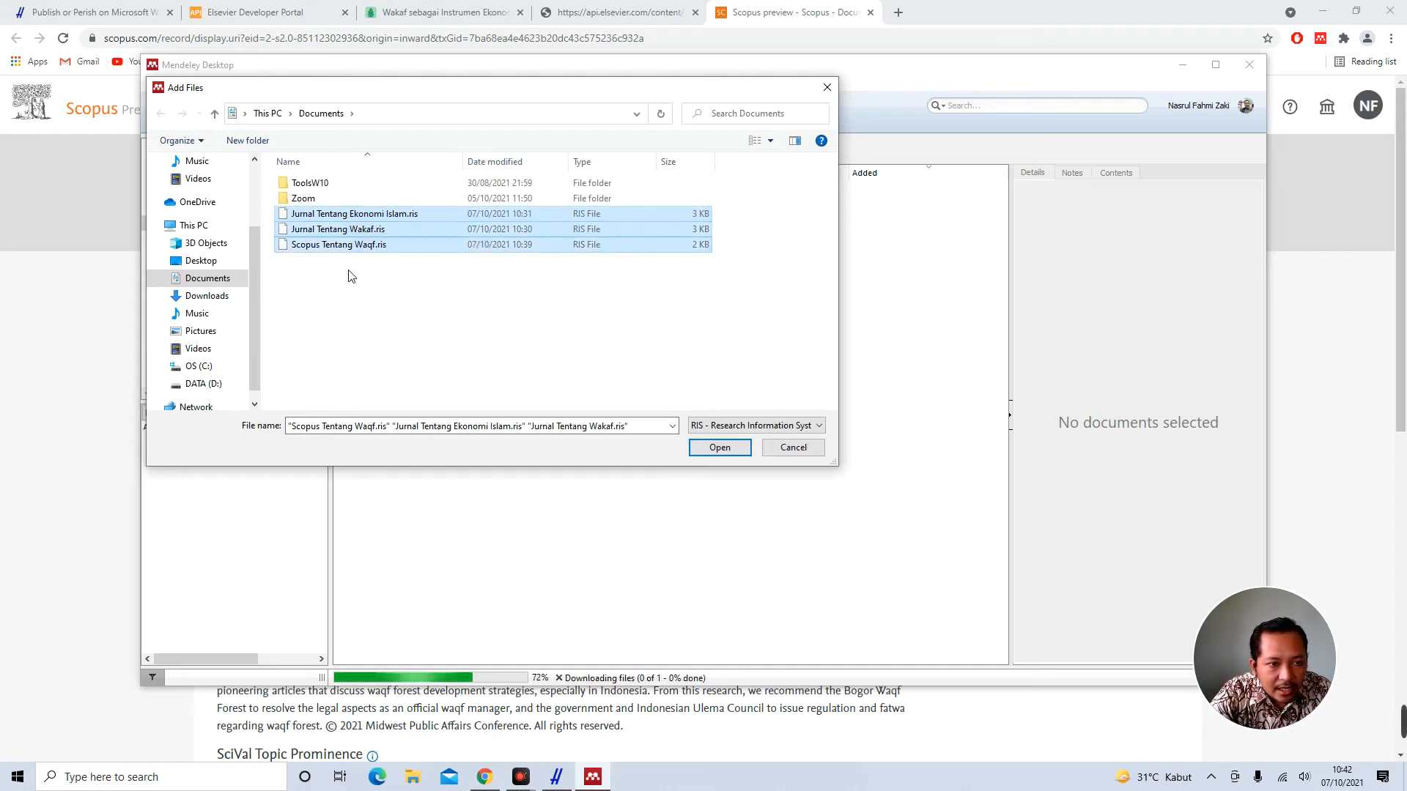
left_click(379, 294)
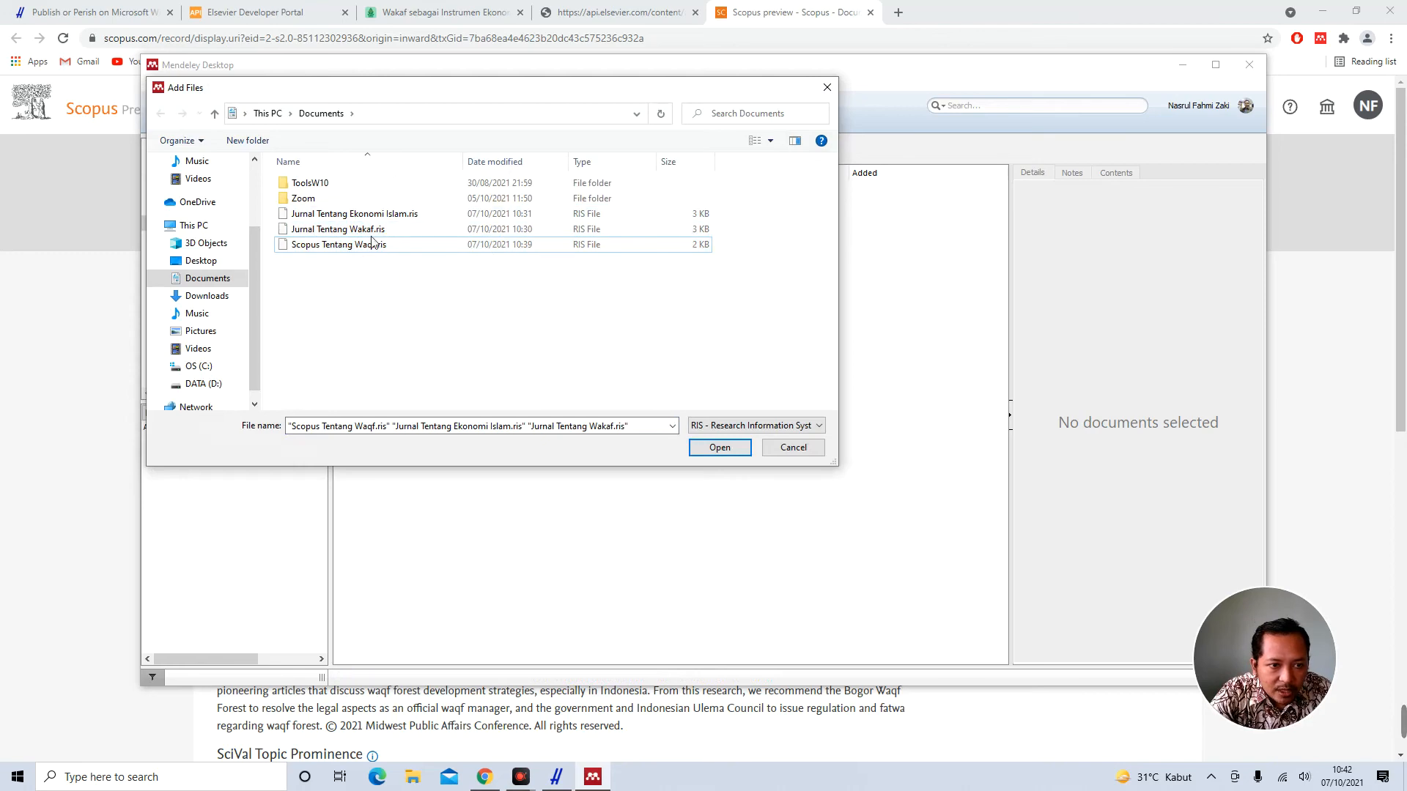
double_click(376, 214)
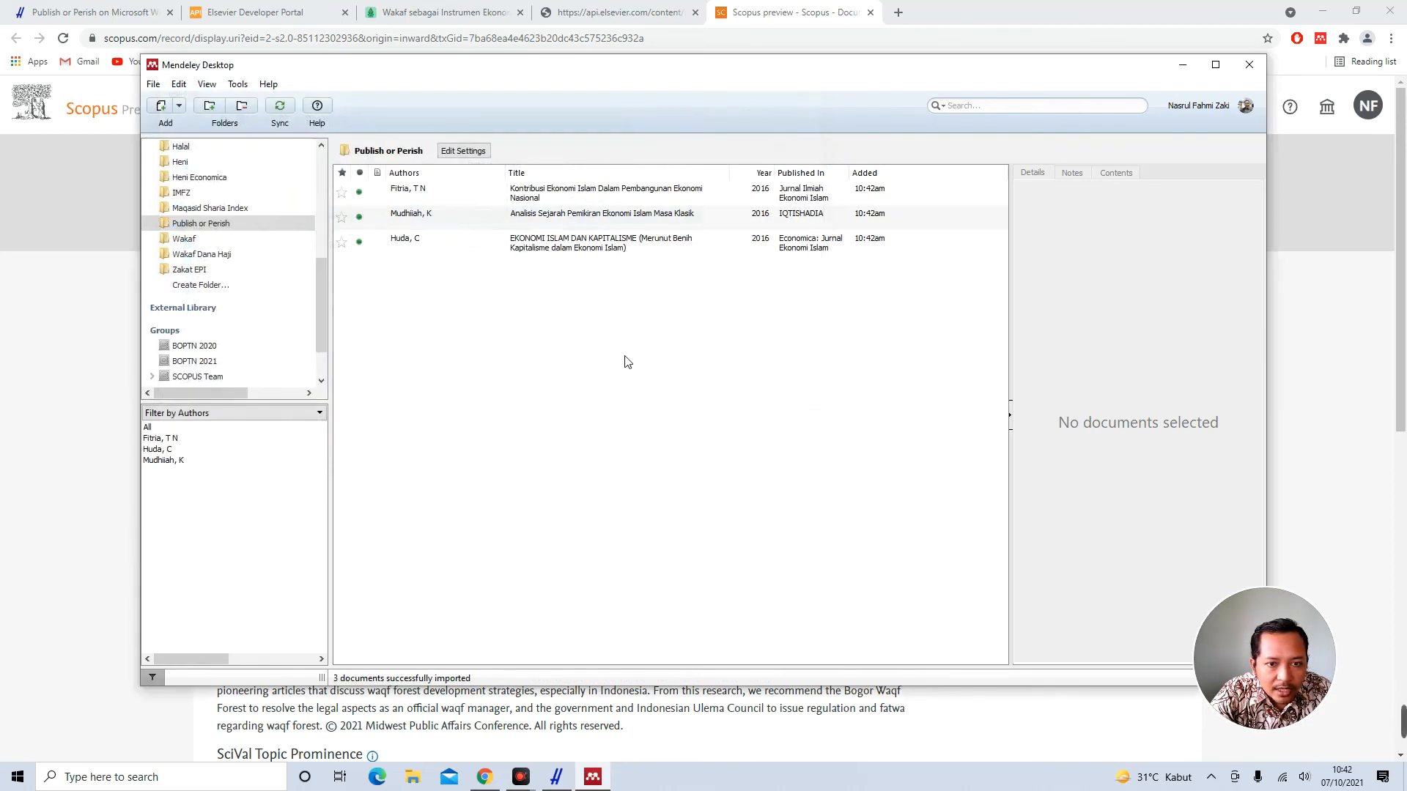
left_click(608, 227)
scroll(1178, 368, "down", 2)
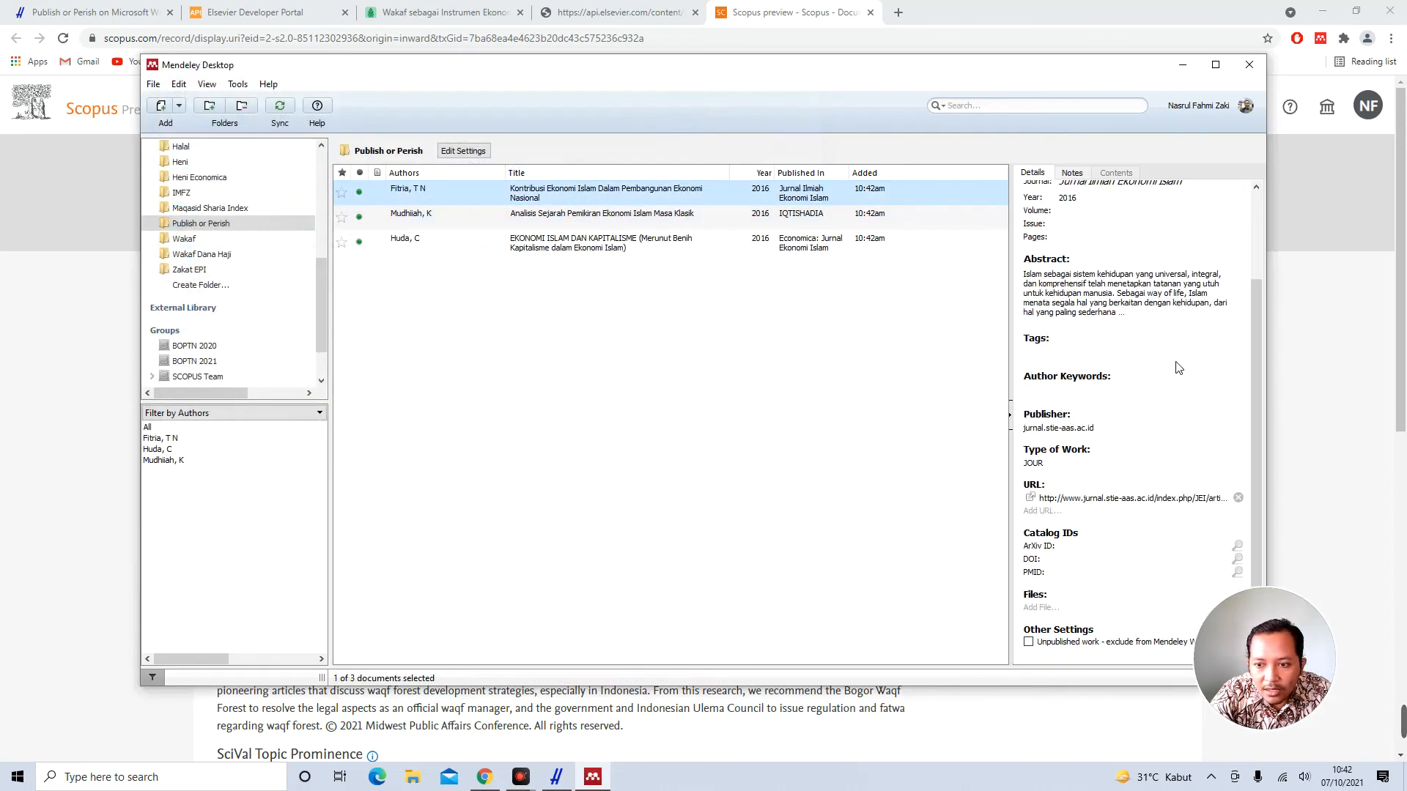
scroll(1178, 371, "up", 2)
scroll(1178, 373, "down", 2)
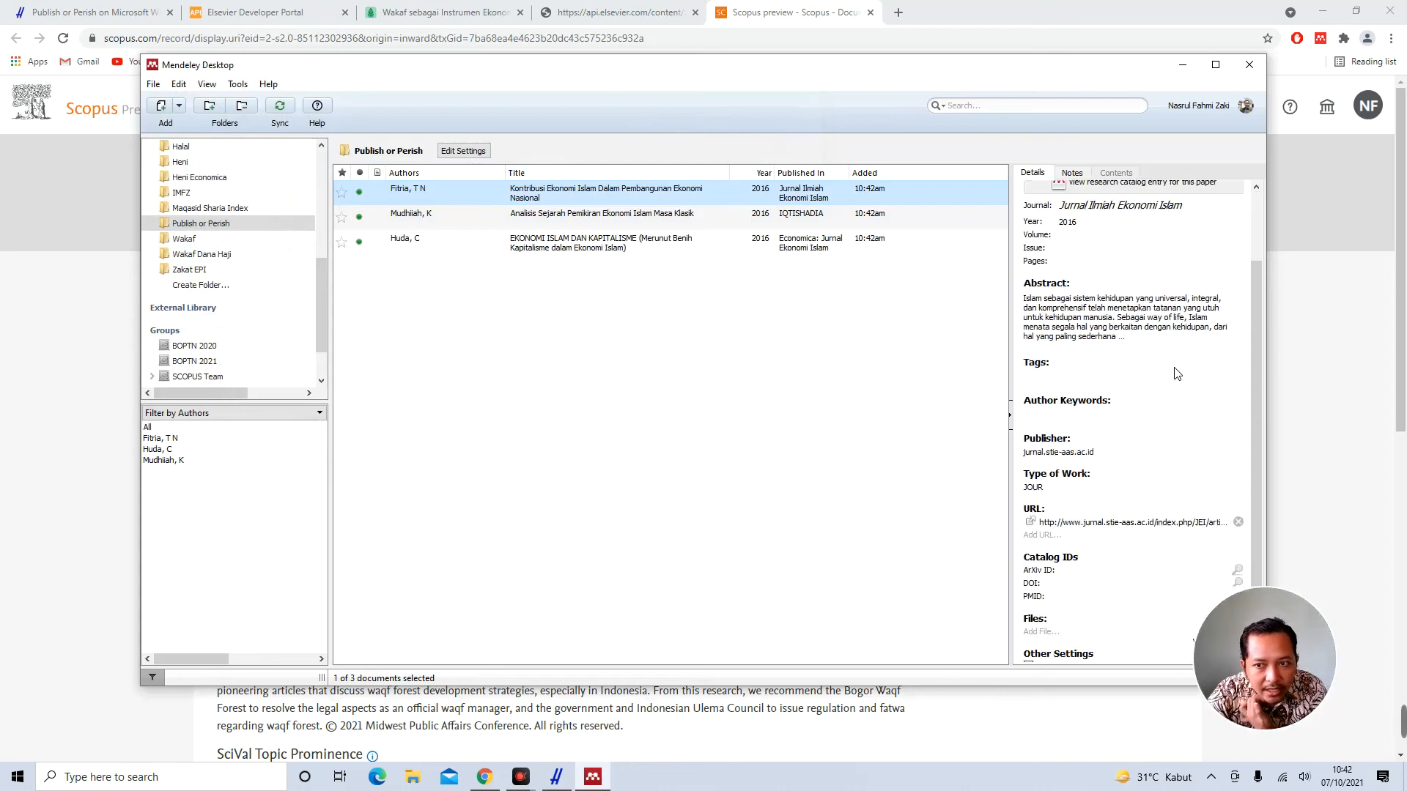
scroll(1178, 373, "up", 2)
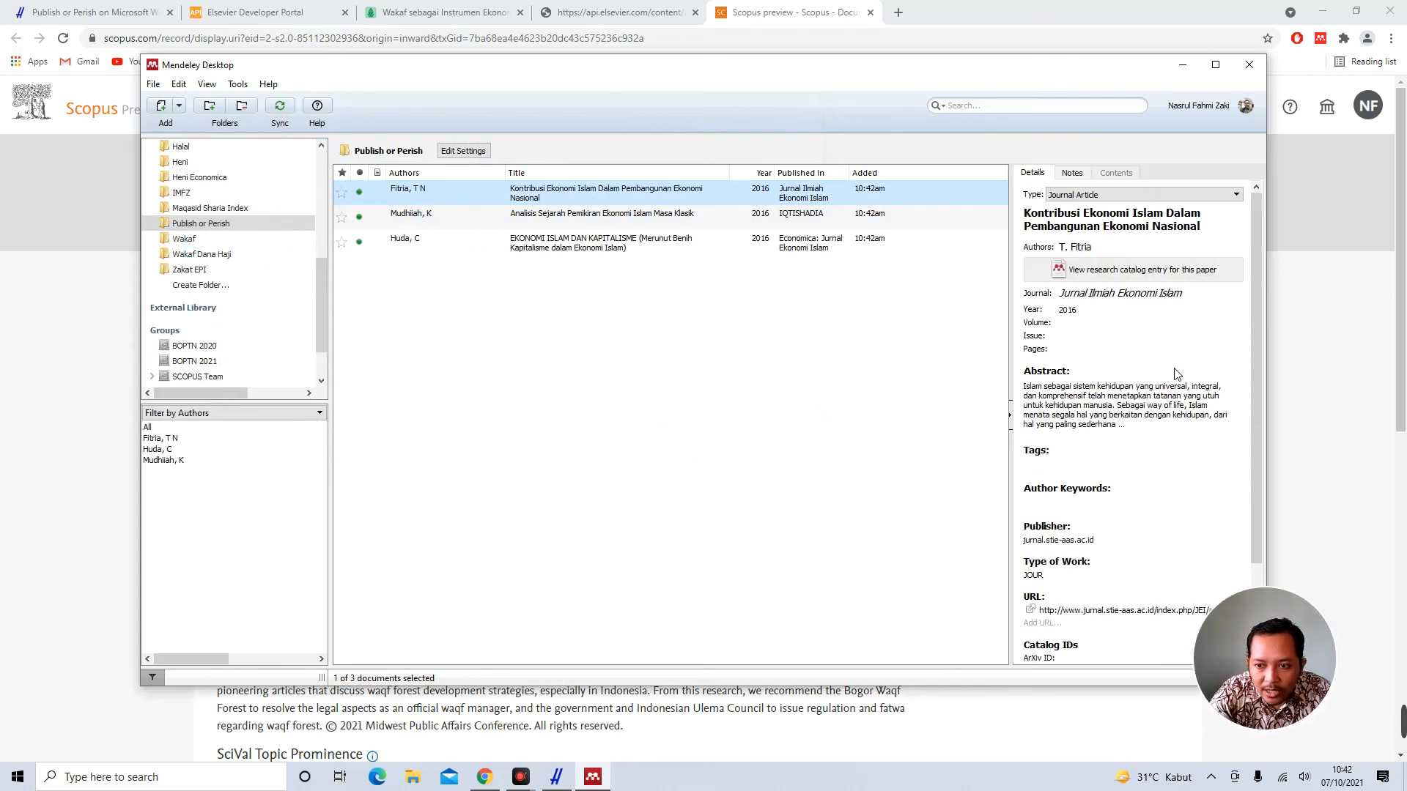
scroll(1176, 373, "down", 2)
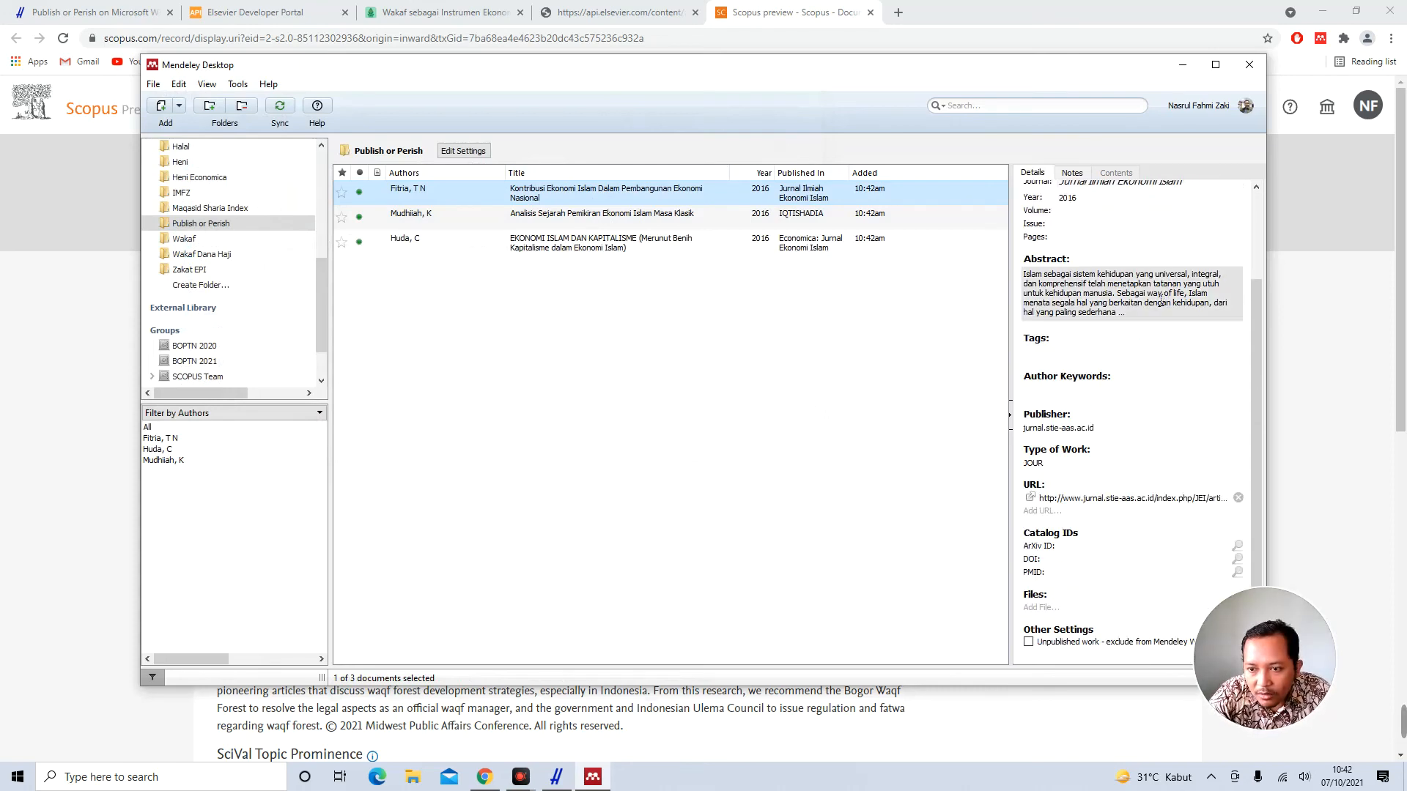
scroll(1161, 300, "up", 2)
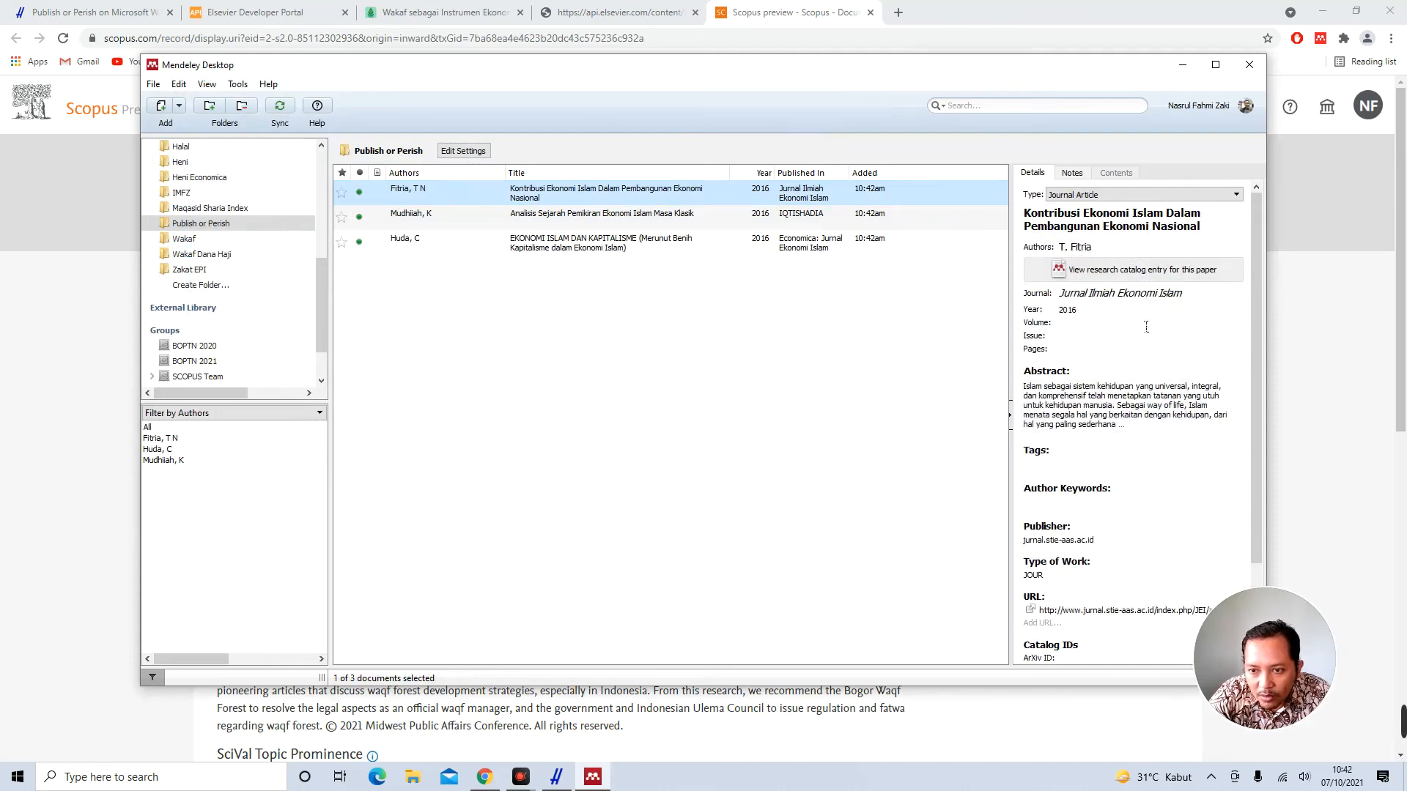
left_click(548, 227)
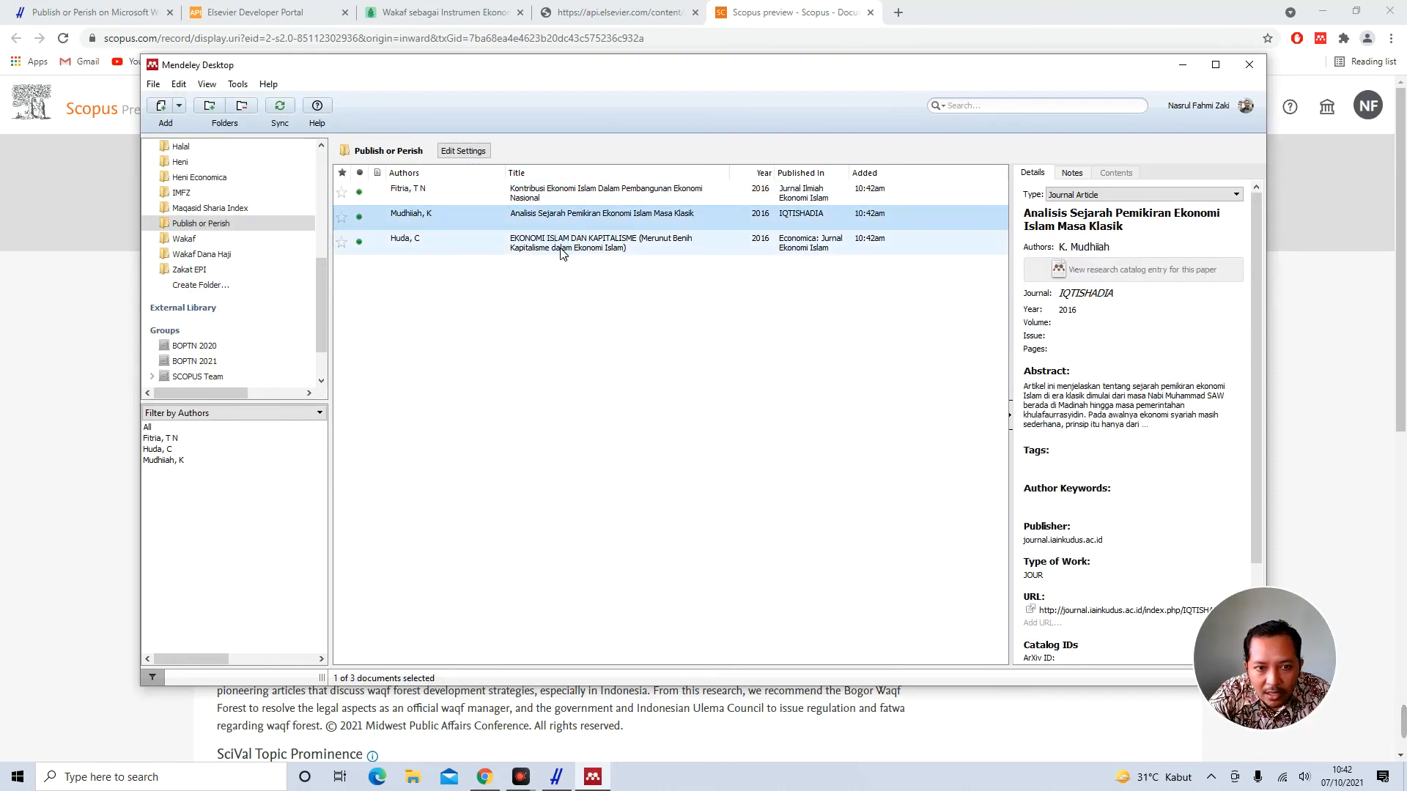
left_click(561, 250)
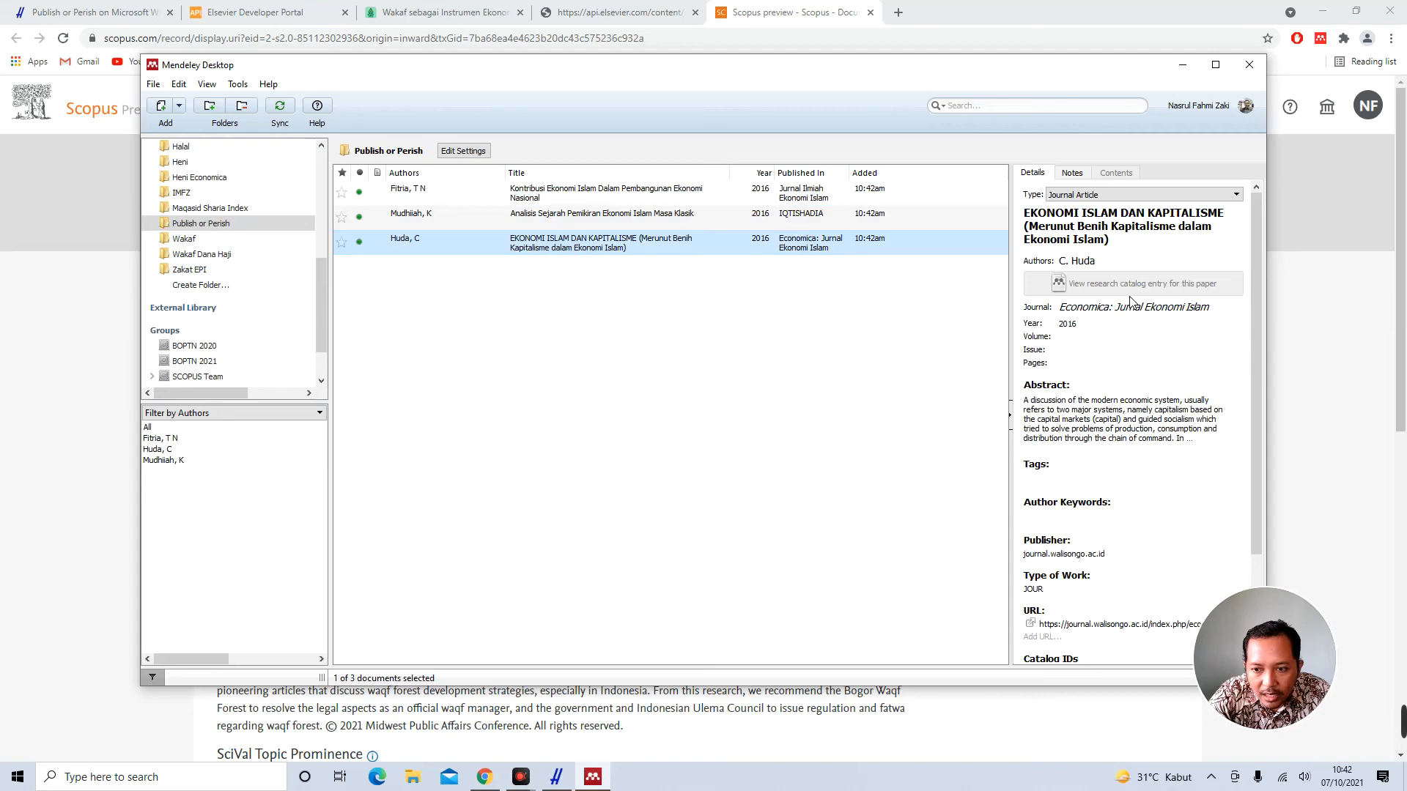
scroll(1129, 301, "down", 2)
left_click(629, 335)
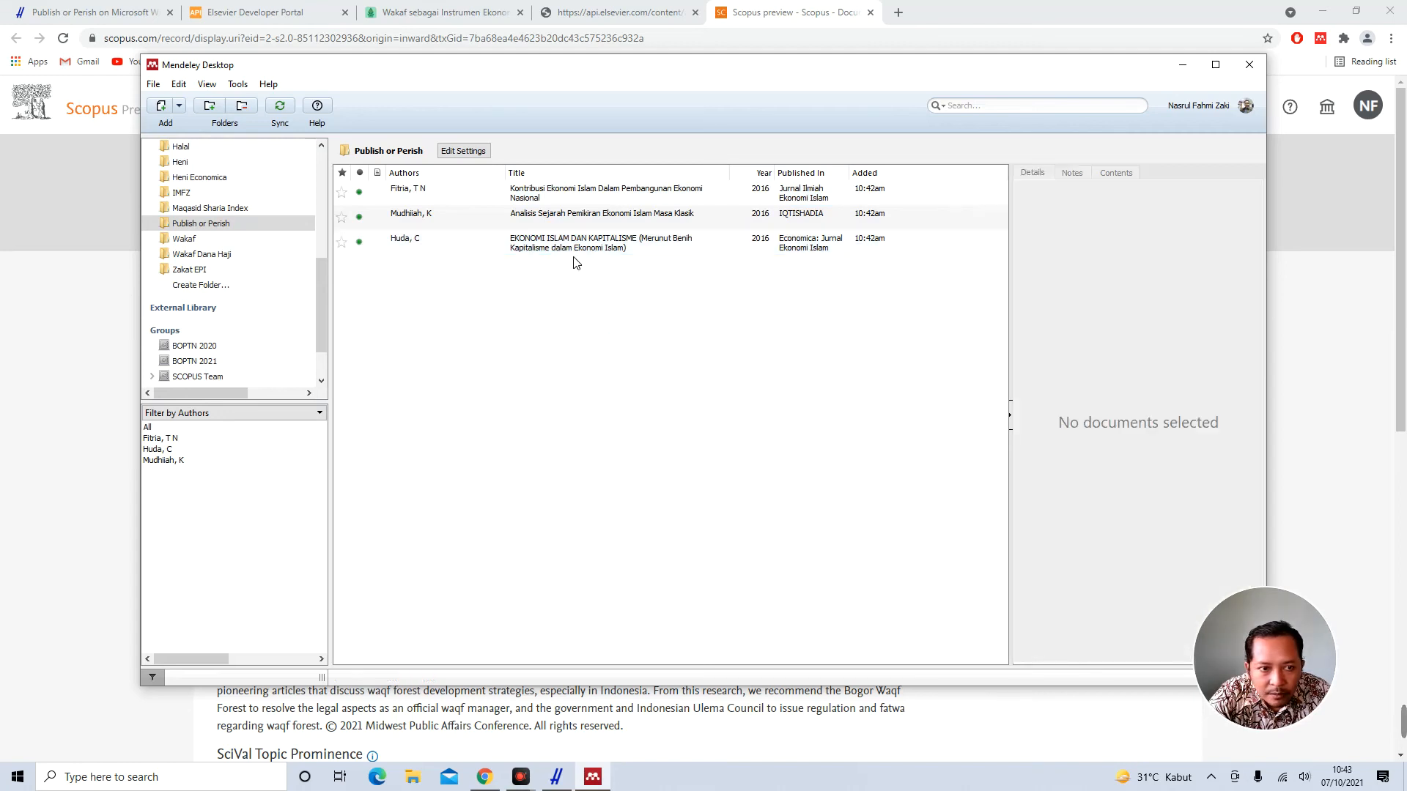
Import the wakaf RIS file's references into the Publish or Perish folder
left_click(154, 83)
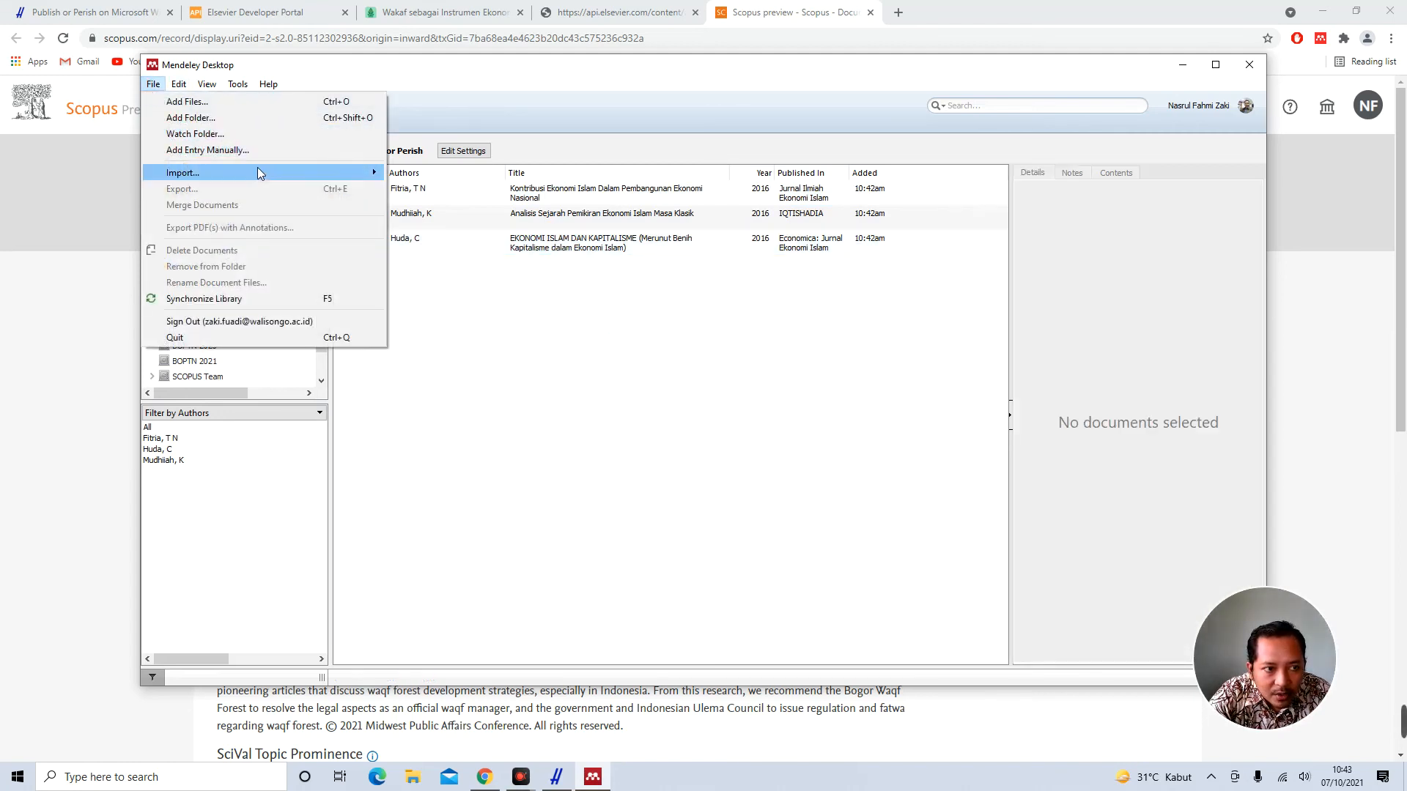
left_click(475, 202)
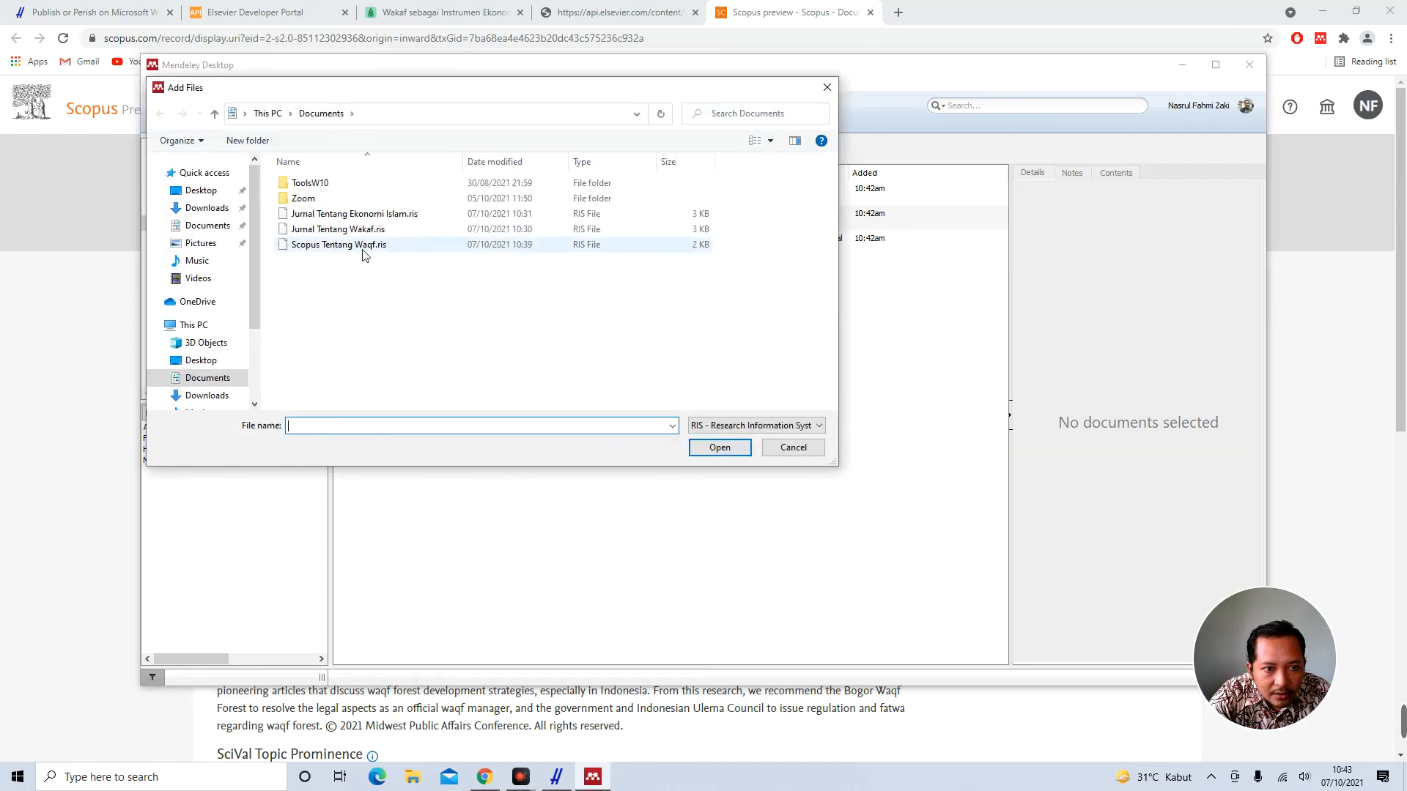
double_click(360, 230)
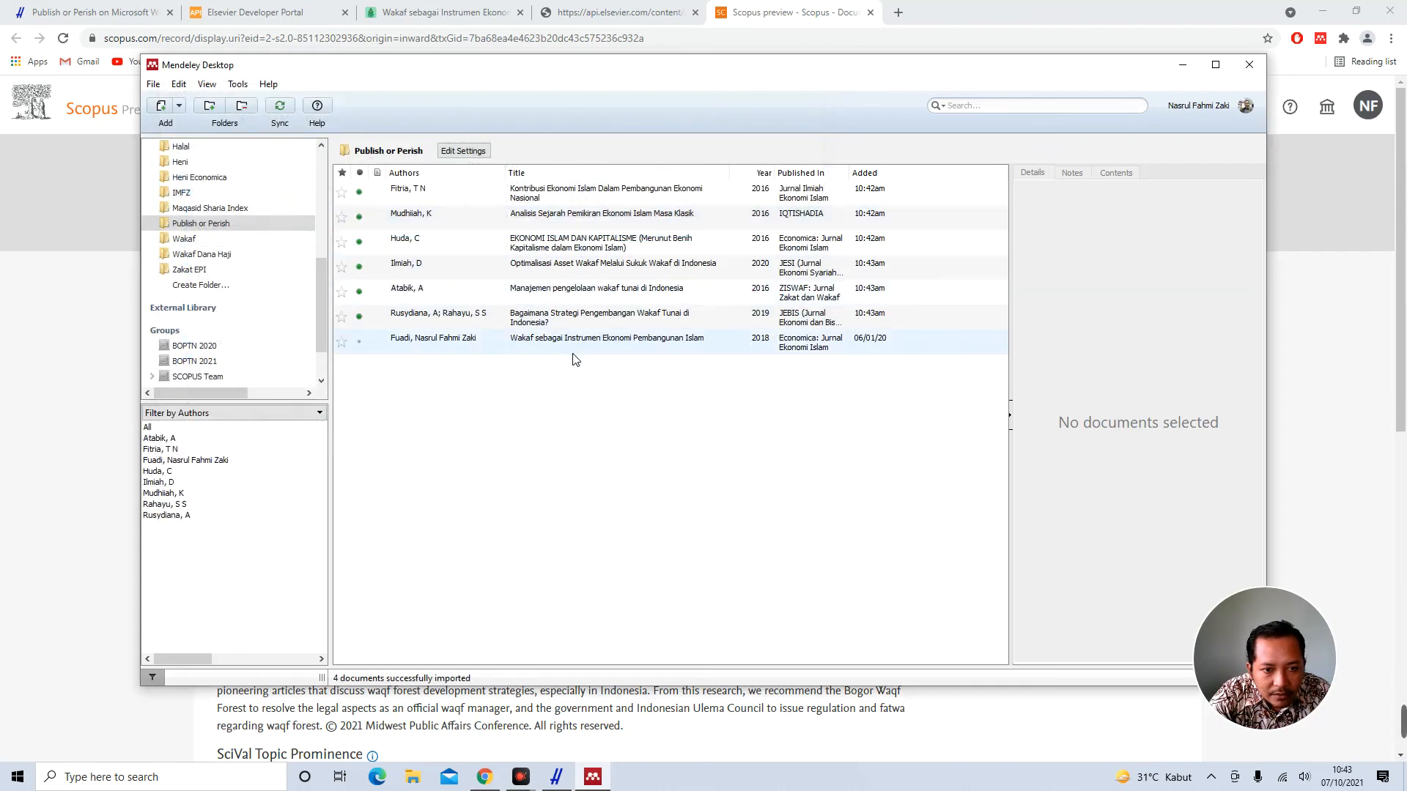
Review the details of the cash waqf management and 2019 JEBIS cash waqf articles
left_click(559, 299)
scroll(1108, 450, "down", 2)
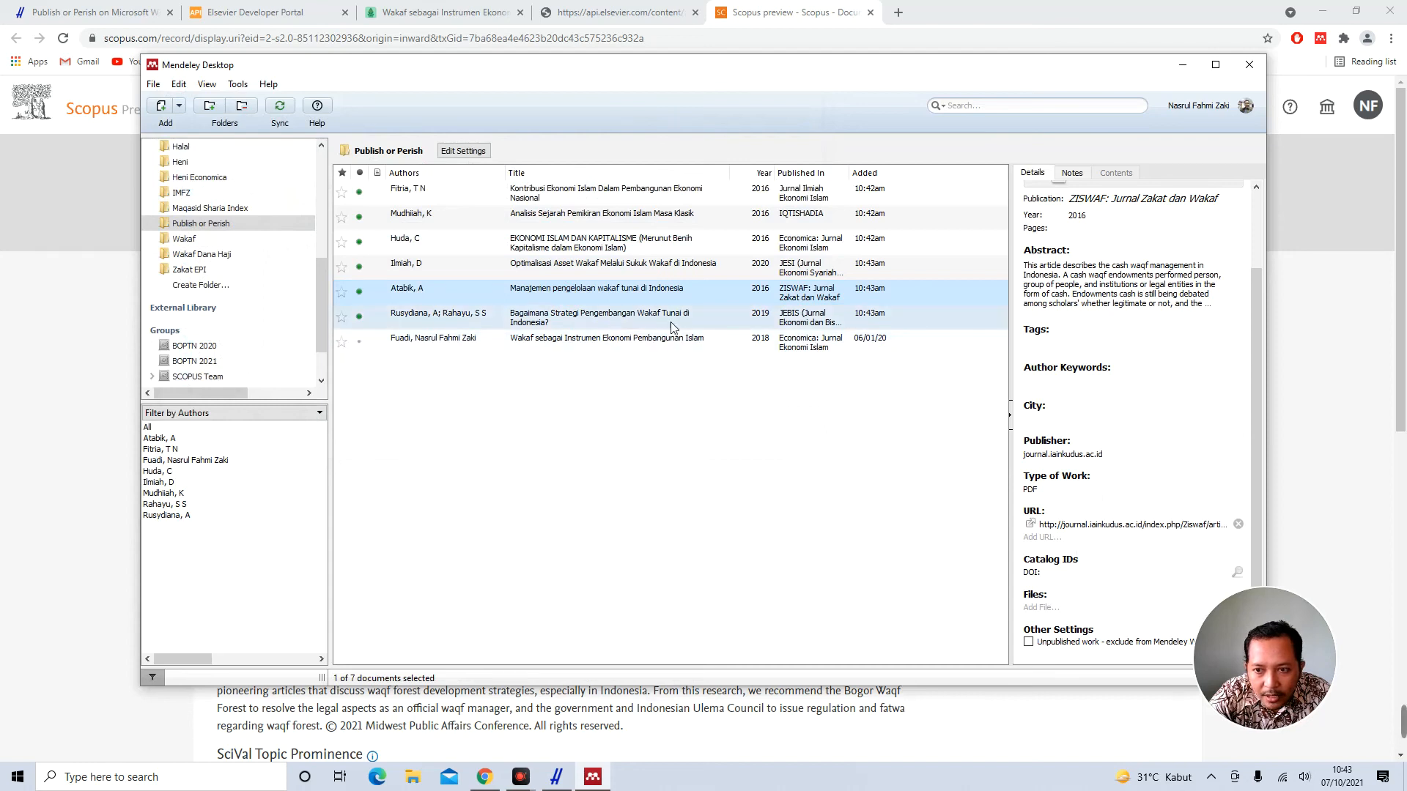
scroll(1097, 251, "up", 2)
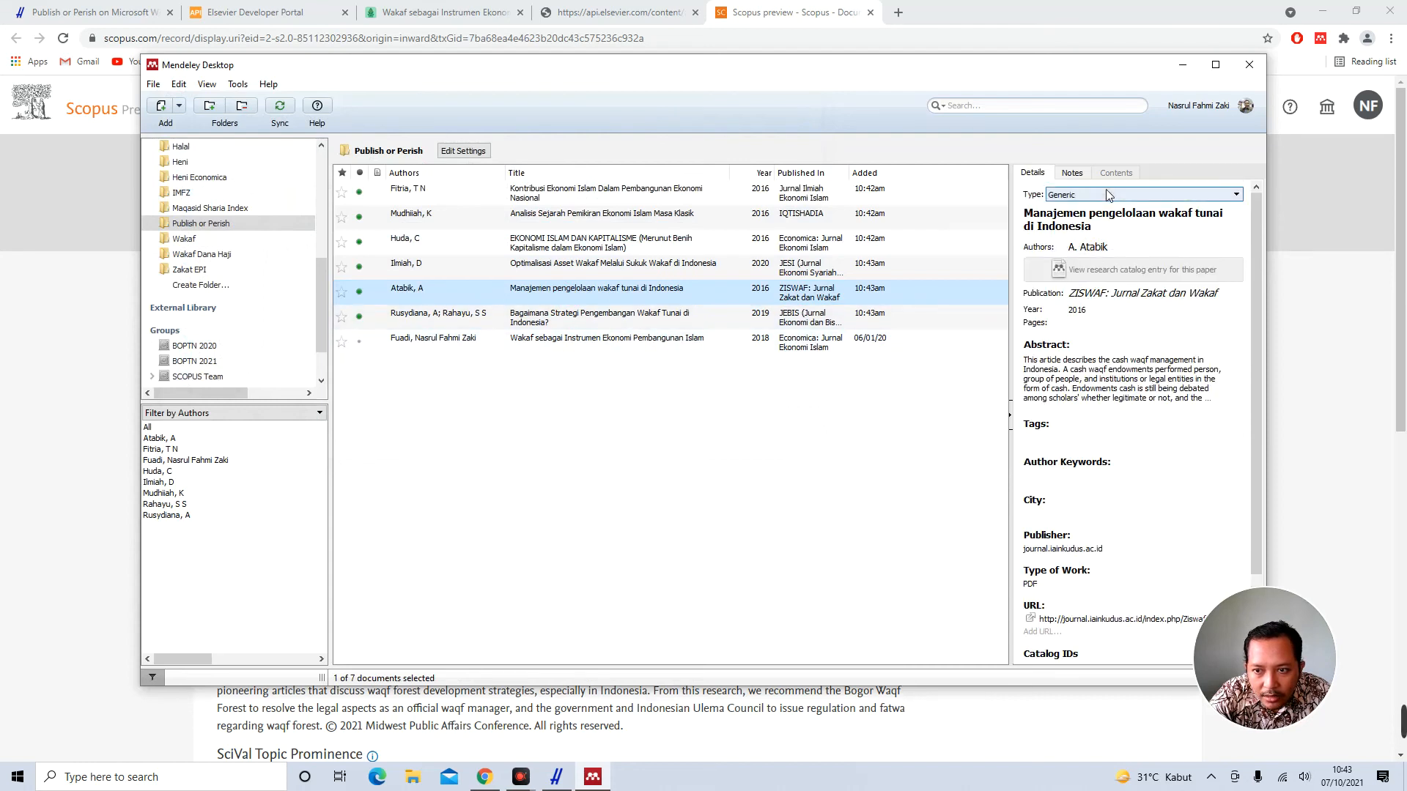
left_click(586, 322)
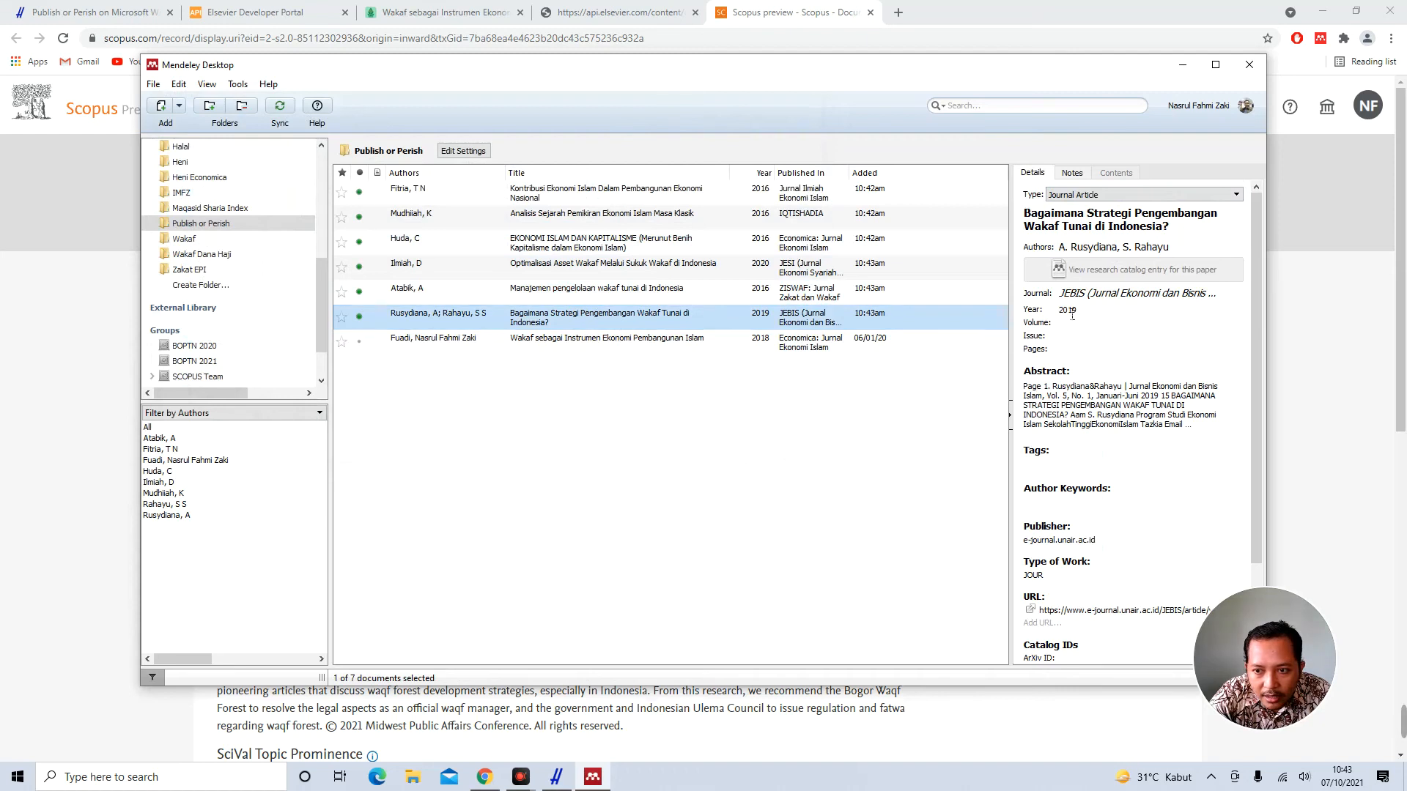
left_click(612, 292)
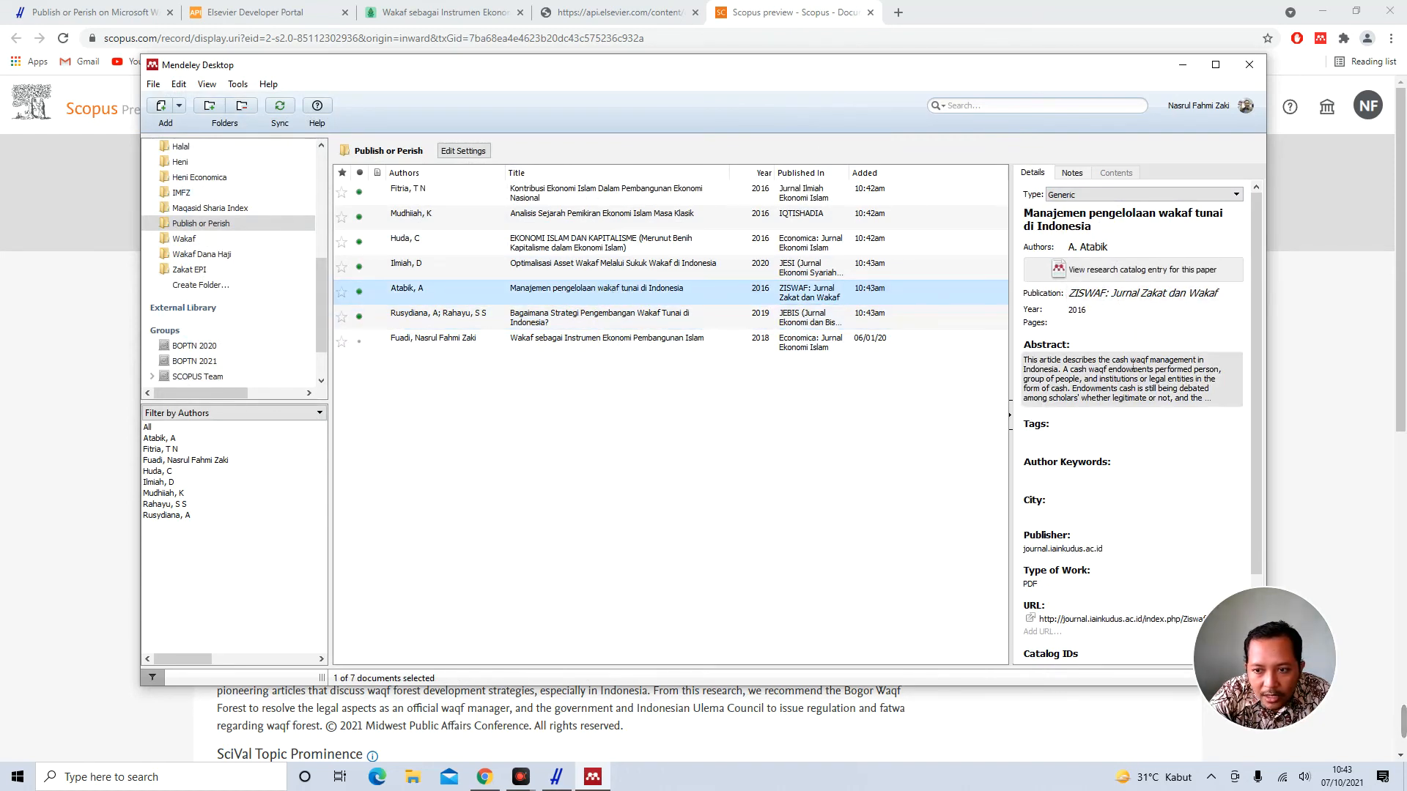
scroll(1133, 365, "down", 2)
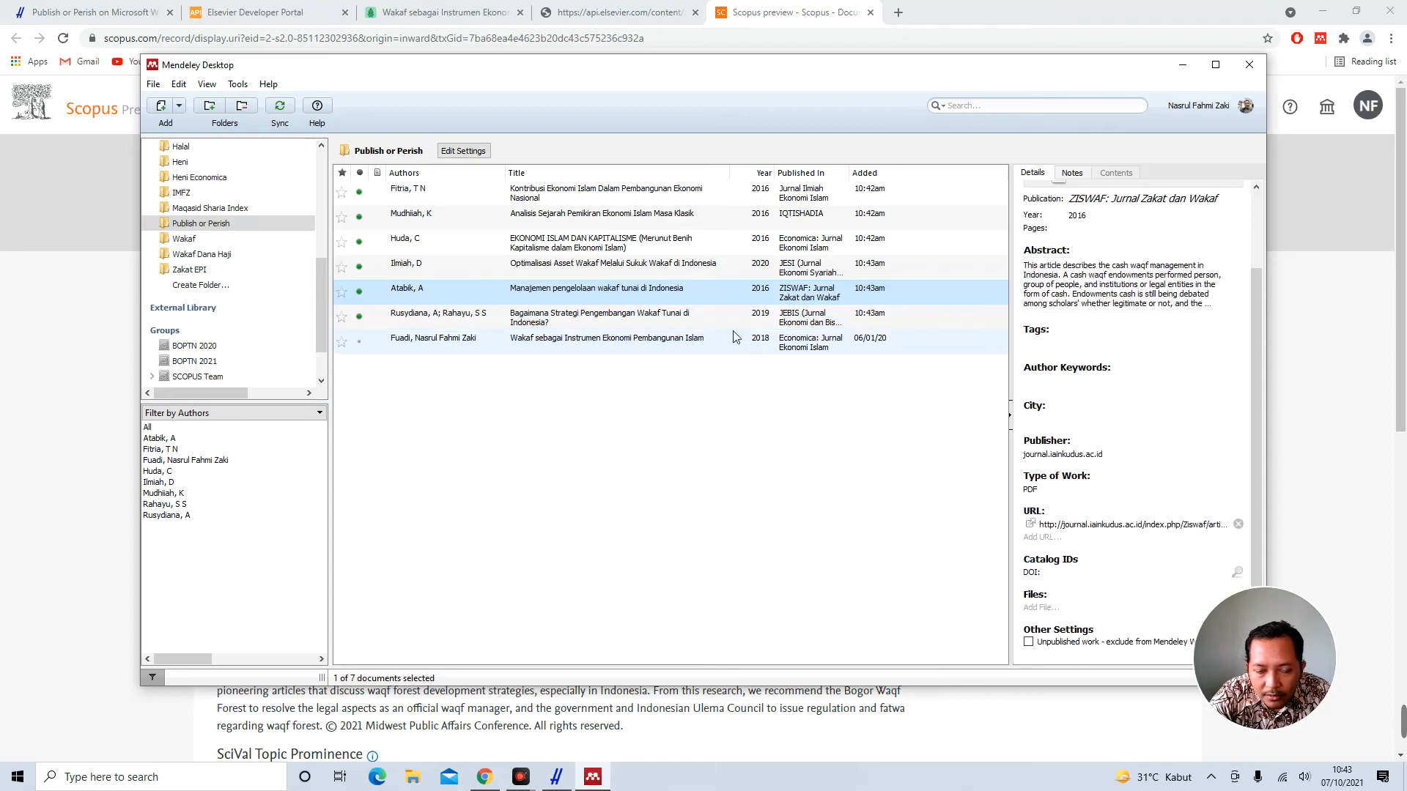
left_click(608, 317)
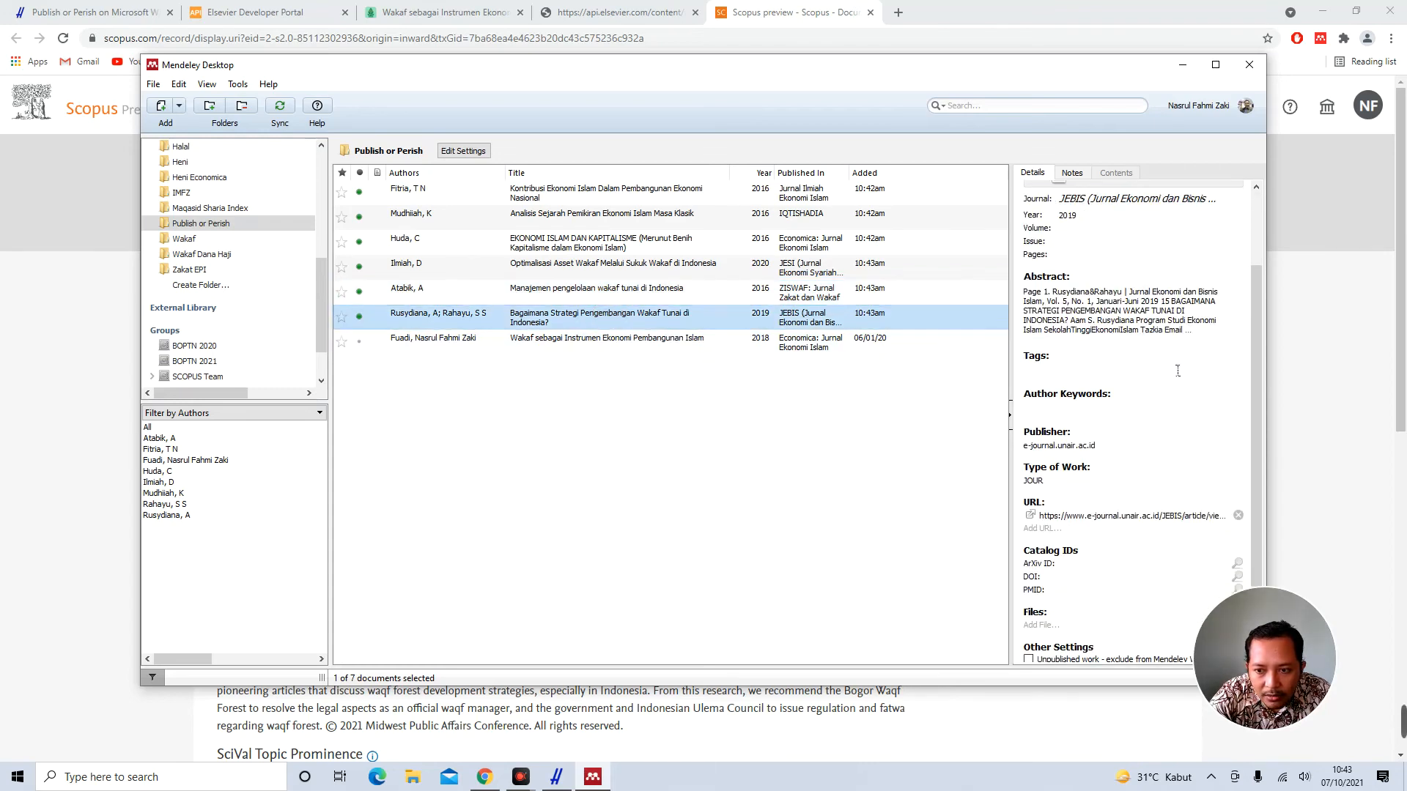
scroll(1078, 367, "up", 2)
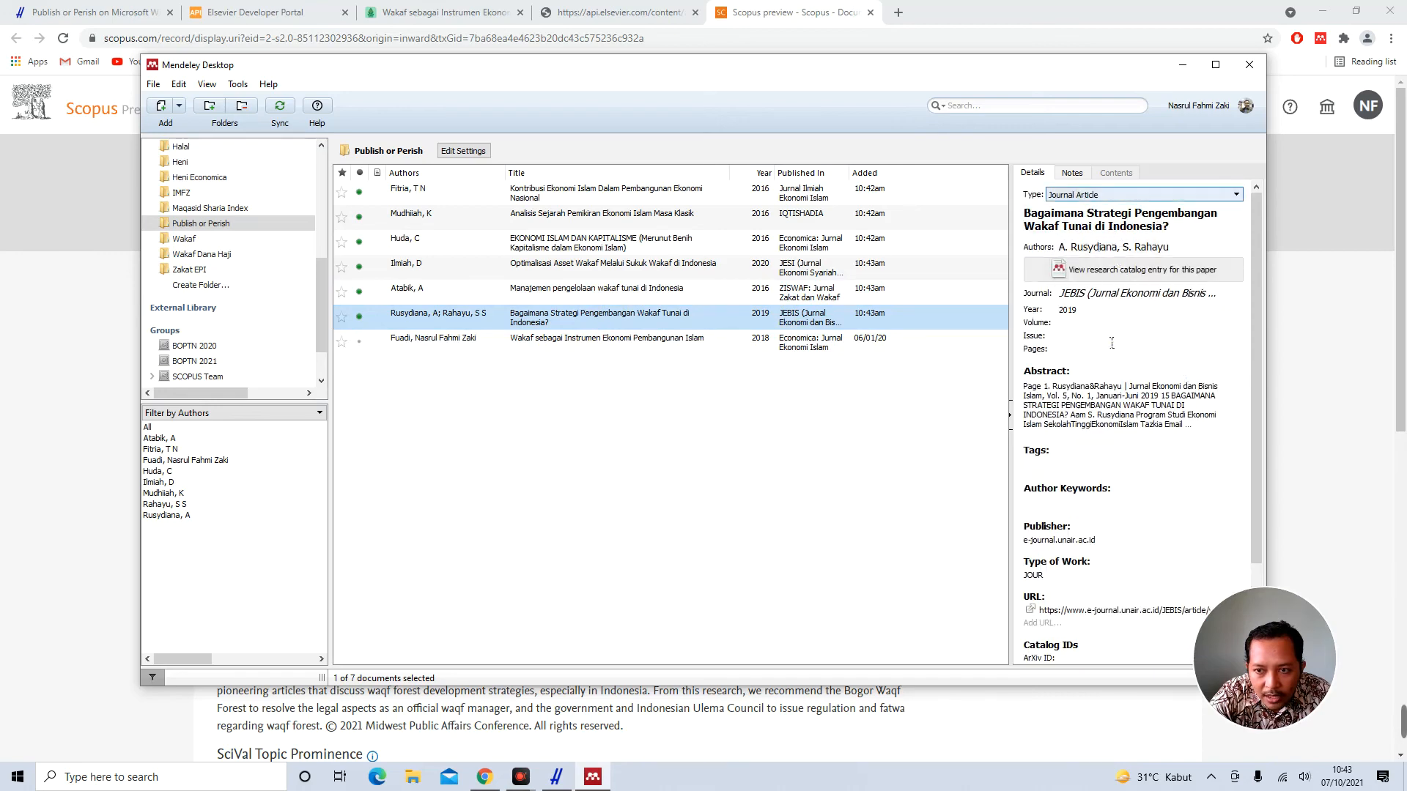
scroll(1122, 413, "down", 3)
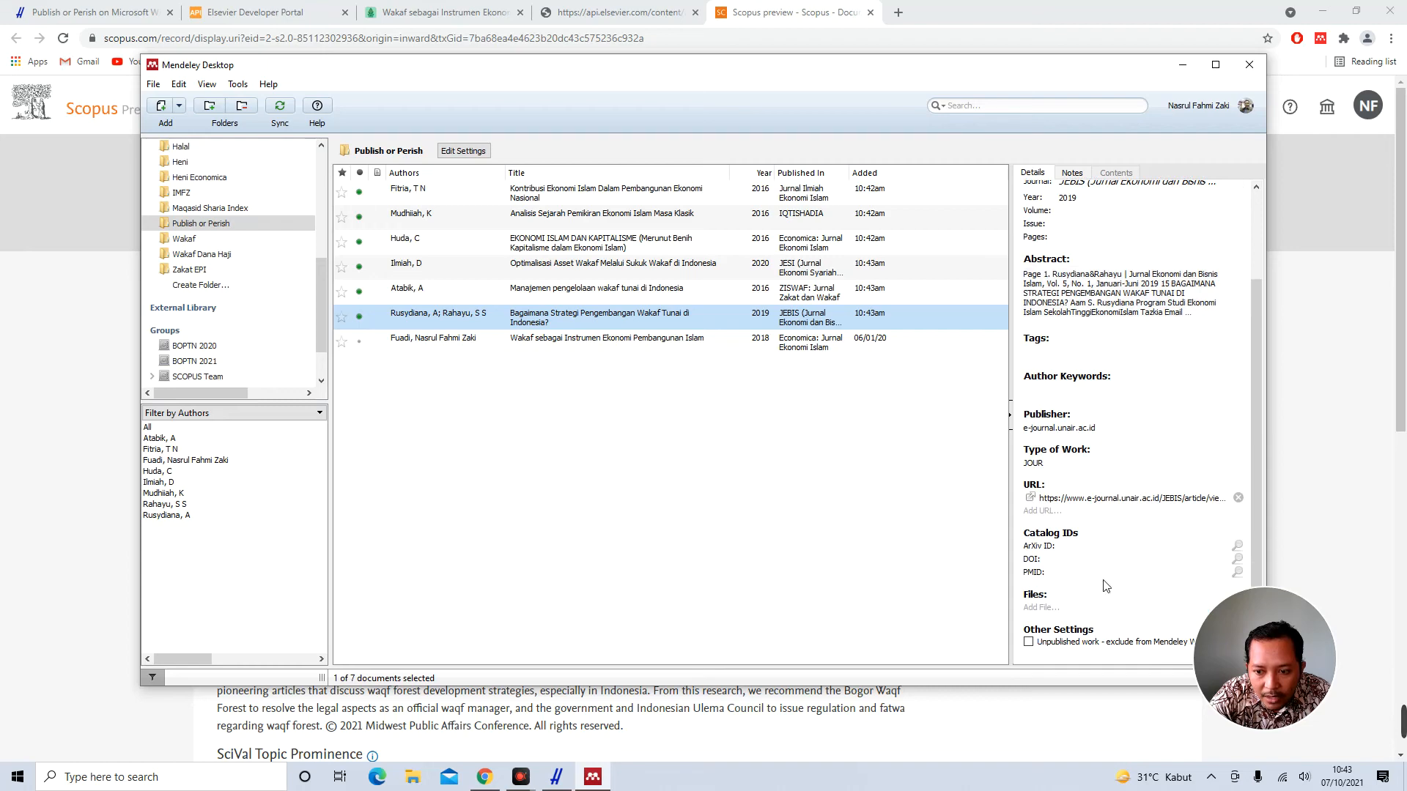
Refresh the 2018 Economica Wakaf article by DOI lookup, giving pages 151–177
left_click(630, 343)
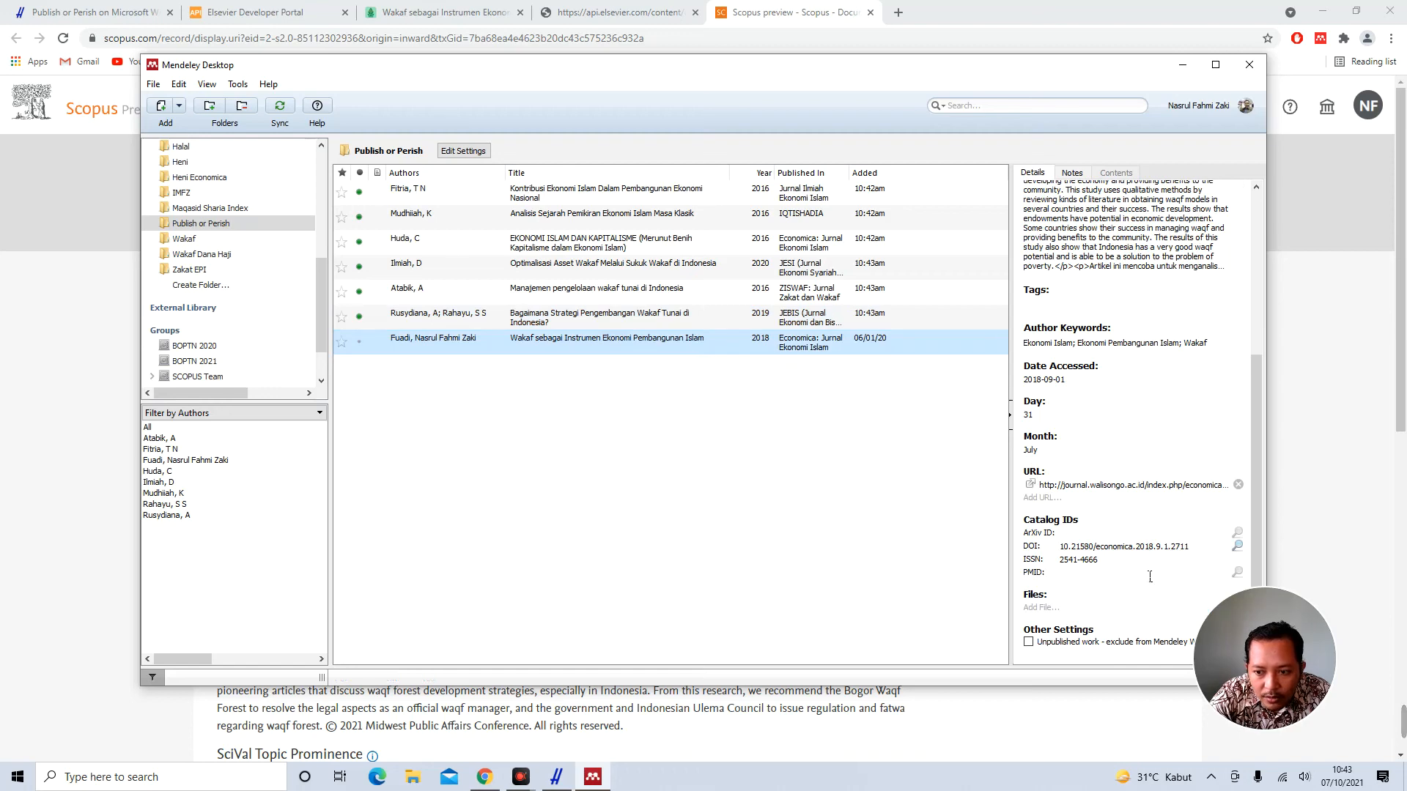
scroll(1130, 557, "up", 6)
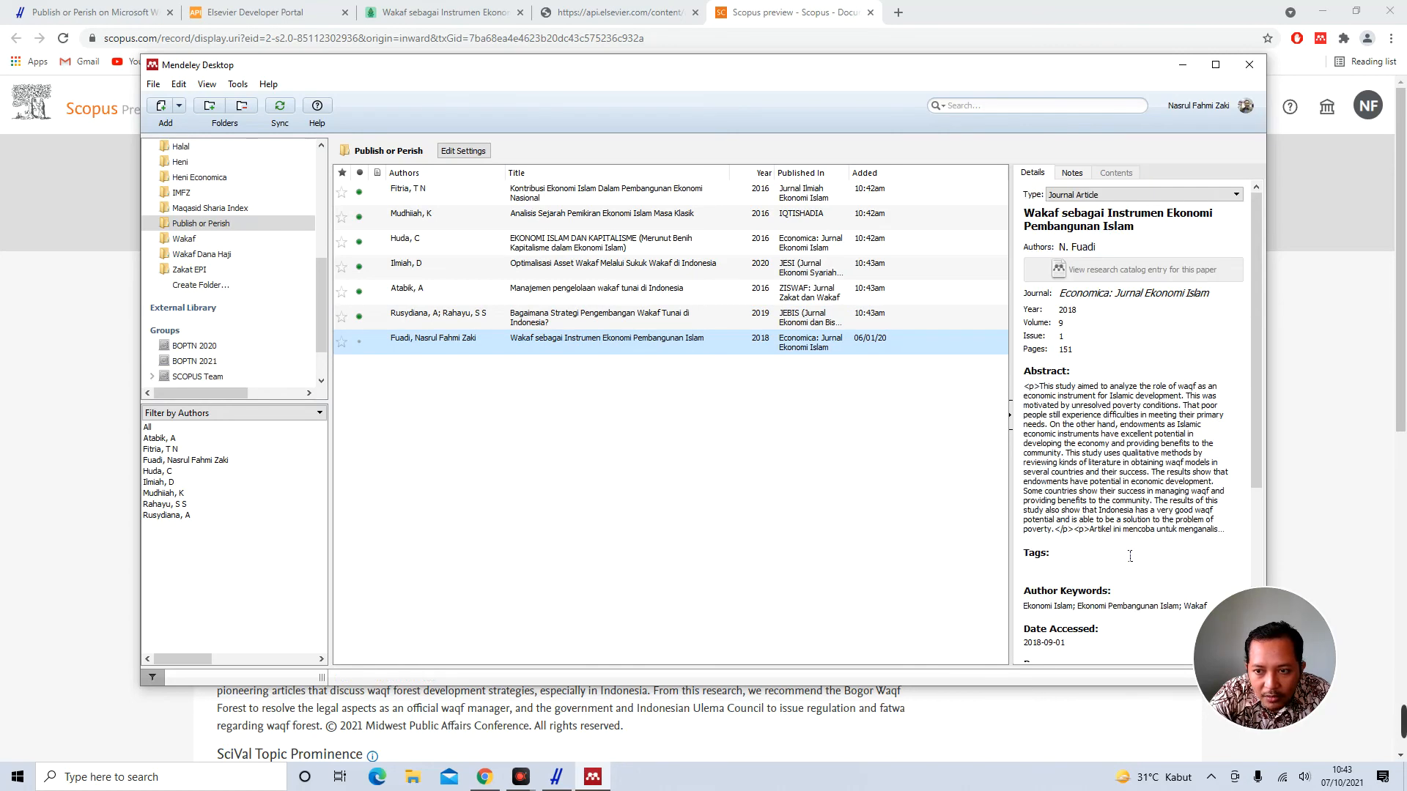
scroll(1154, 411, "down", 6)
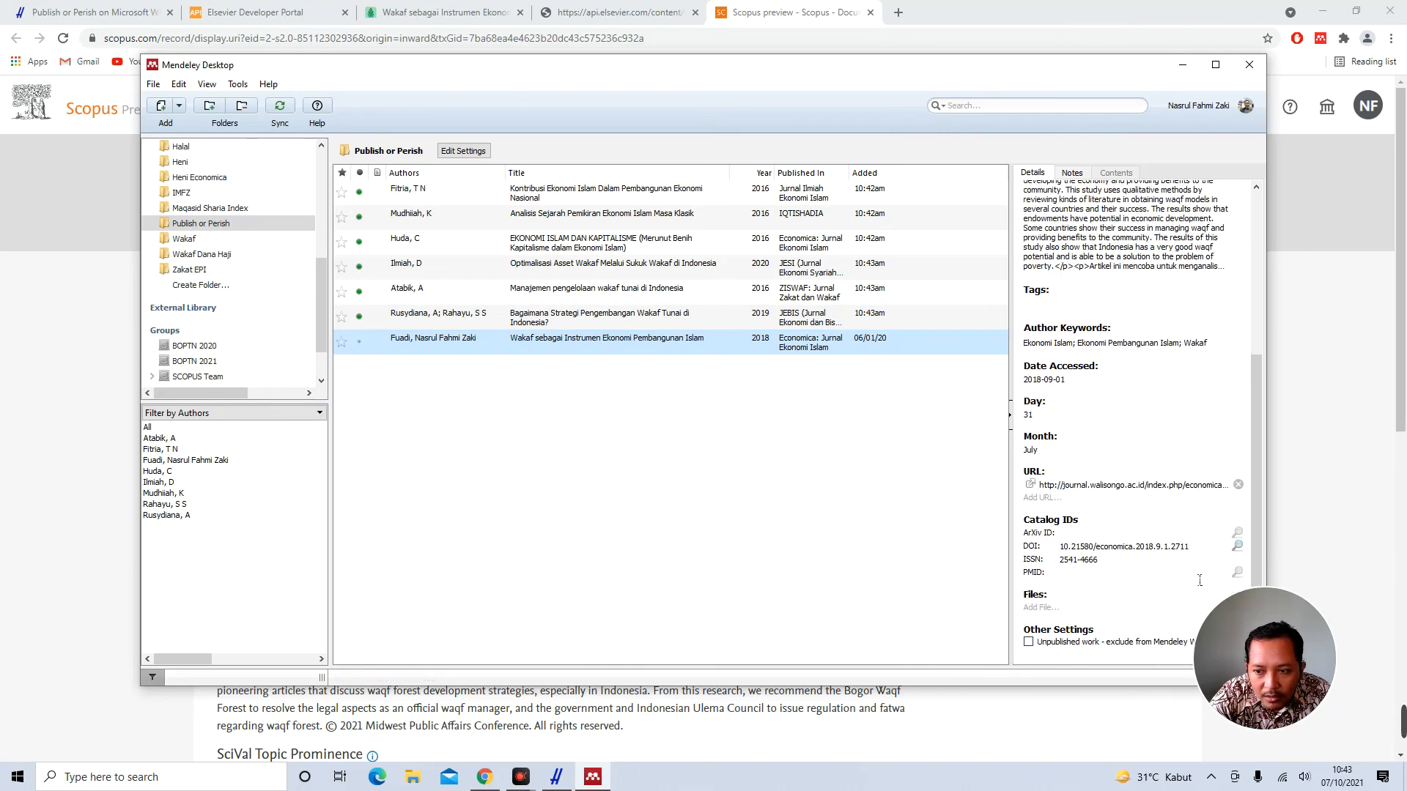
left_click(1238, 548)
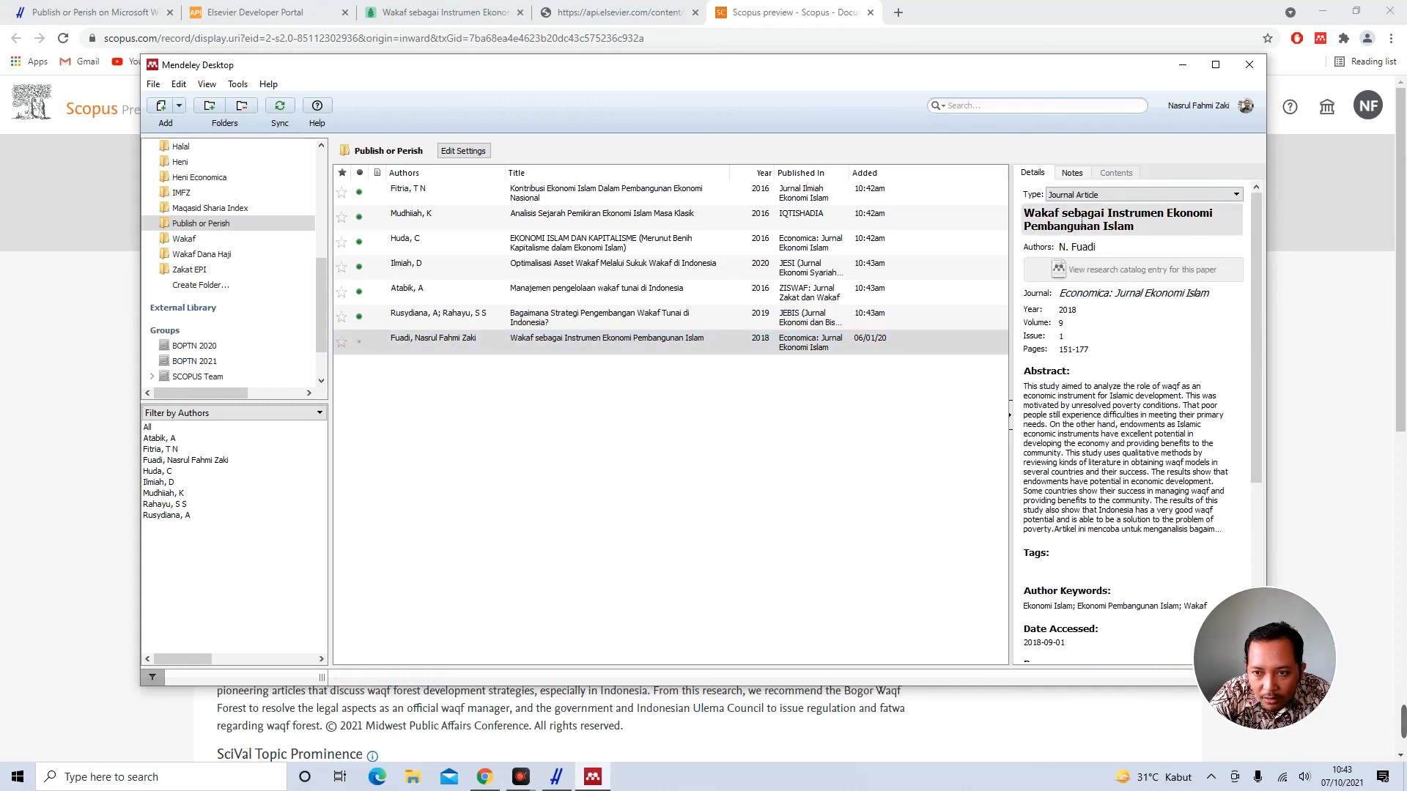
left_click(650, 423)
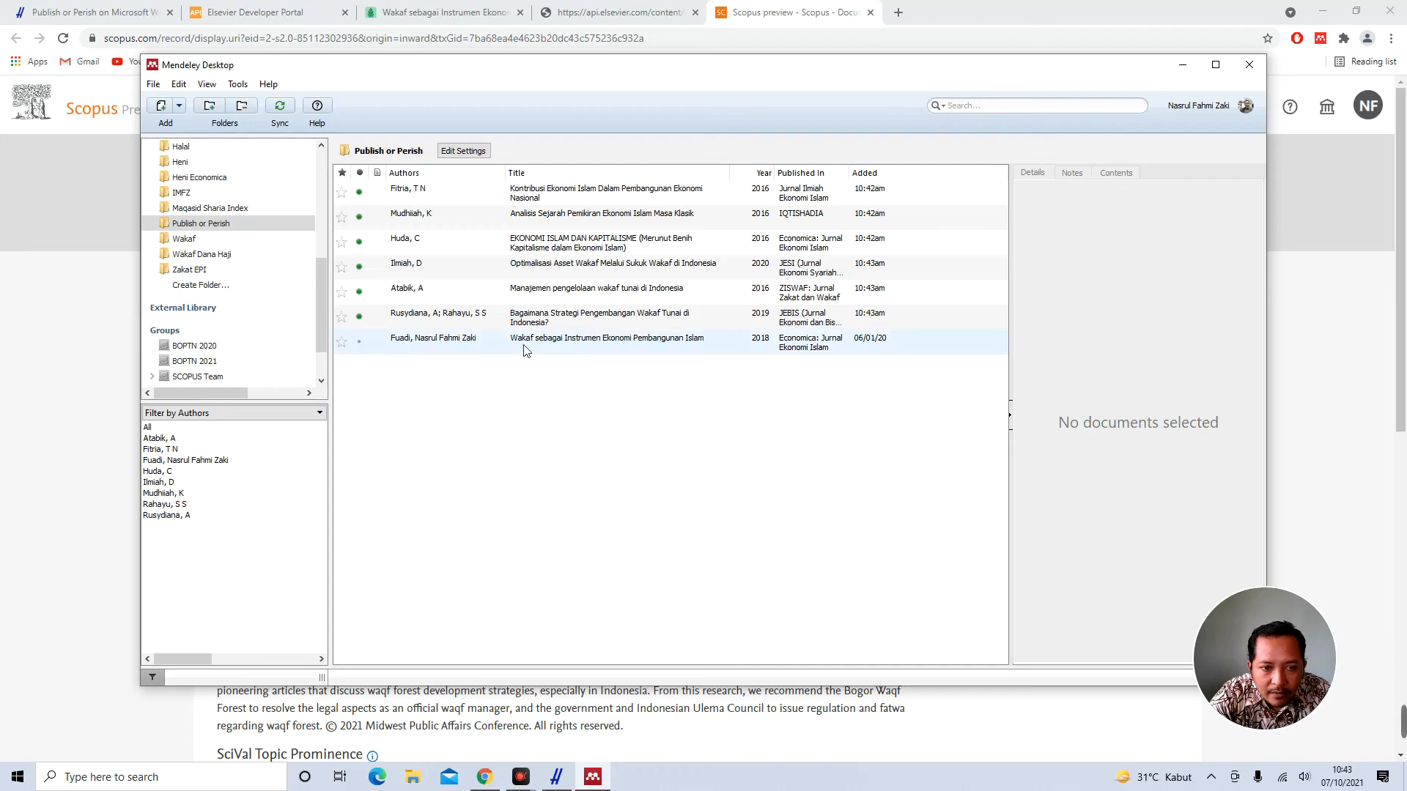
Import Scopus Tentang Waqf.ris through File > Import > RIS
left_click(154, 85)
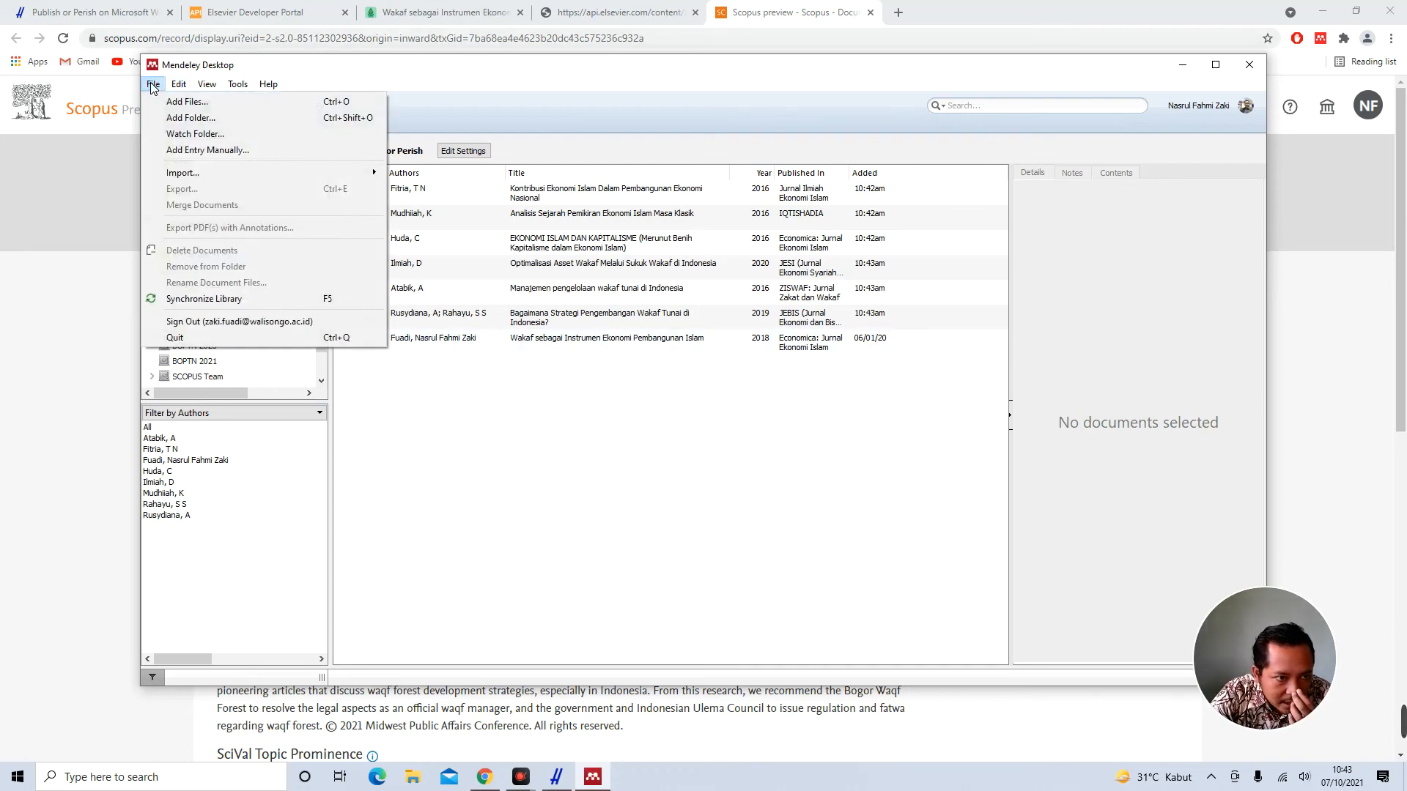
mouse_move(339, 178)
left_click(445, 207)
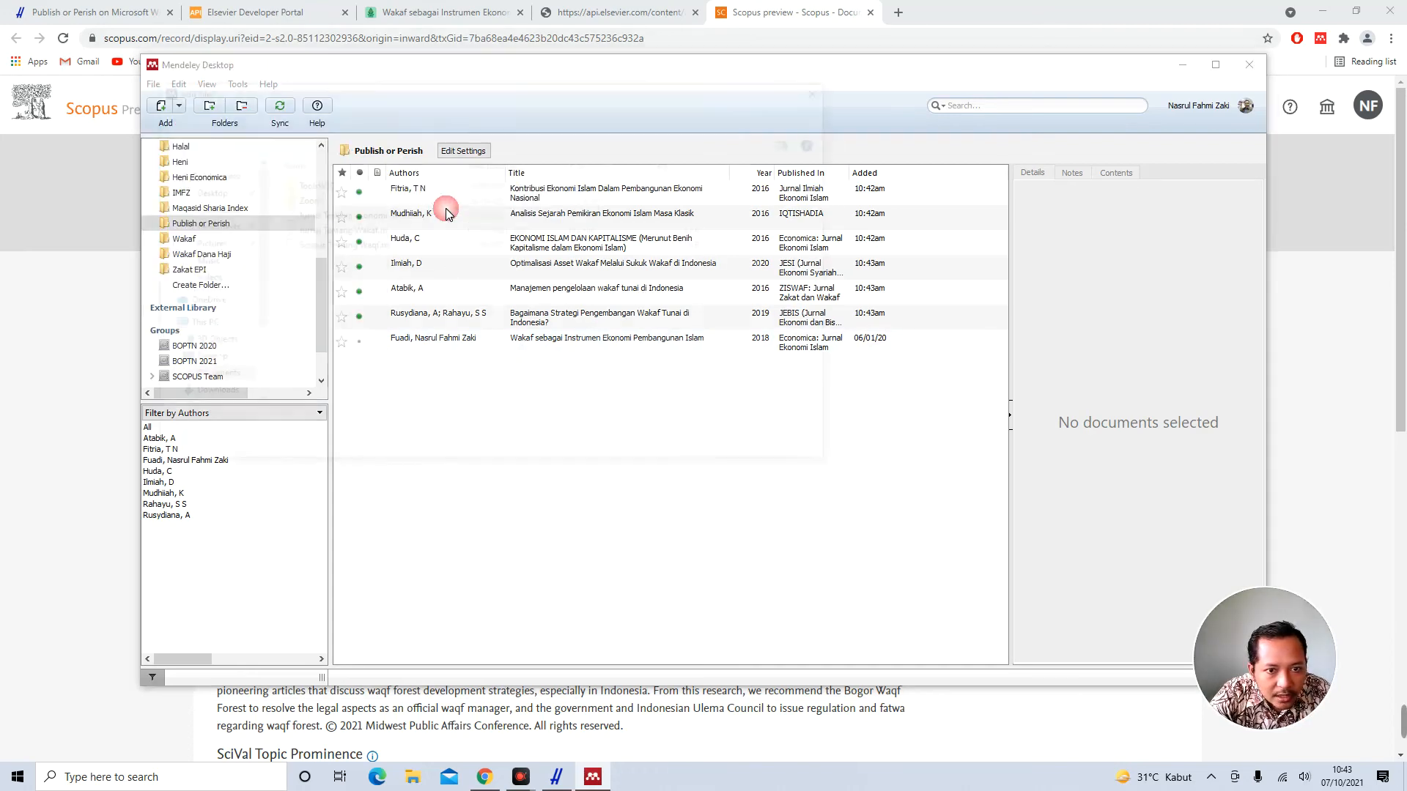
left_click(349, 248)
double_click(350, 248)
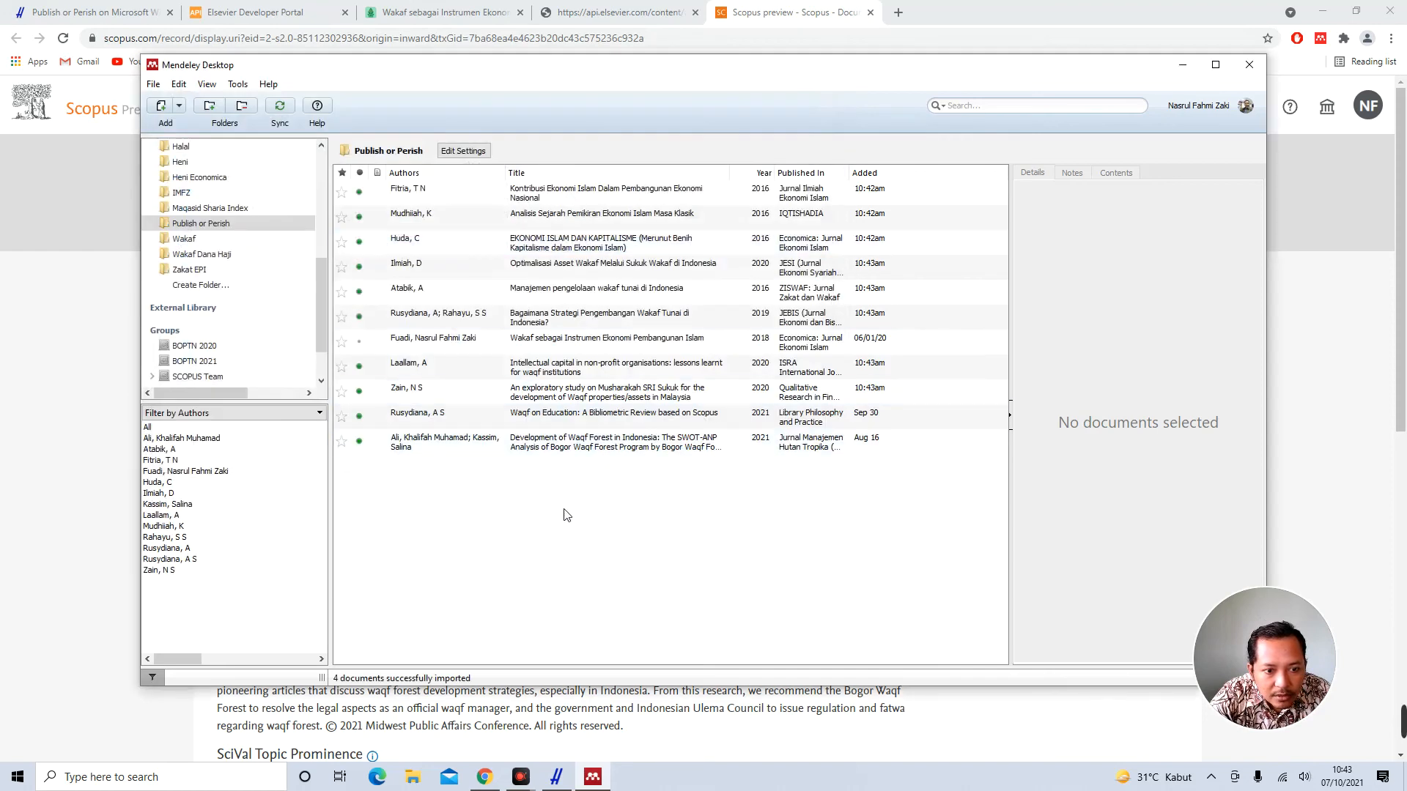
Review the Waqf Forest article's details and refresh them by DOI lookup
left_click(586, 443)
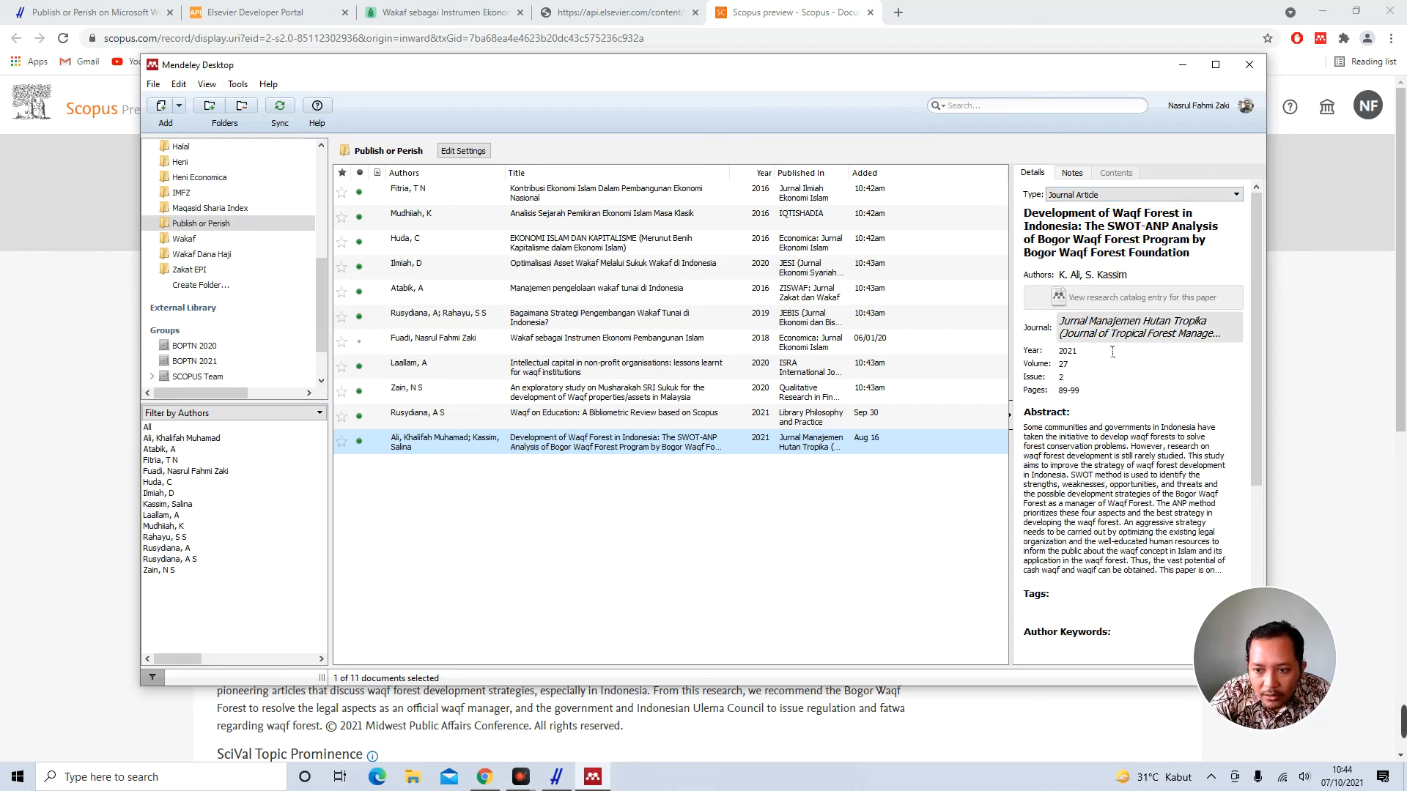
scroll(1068, 401, "down", 6)
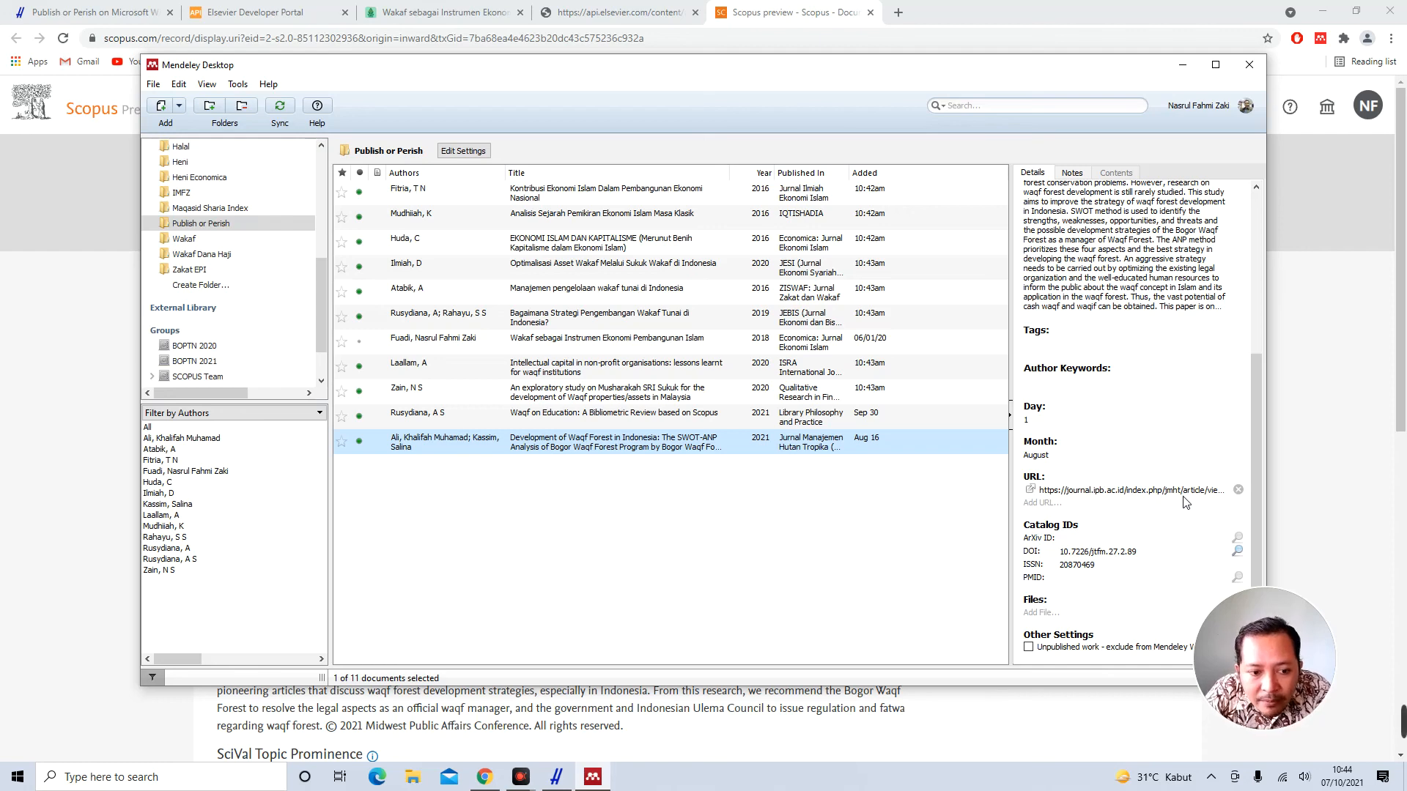
scroll(1186, 502, "up", 5)
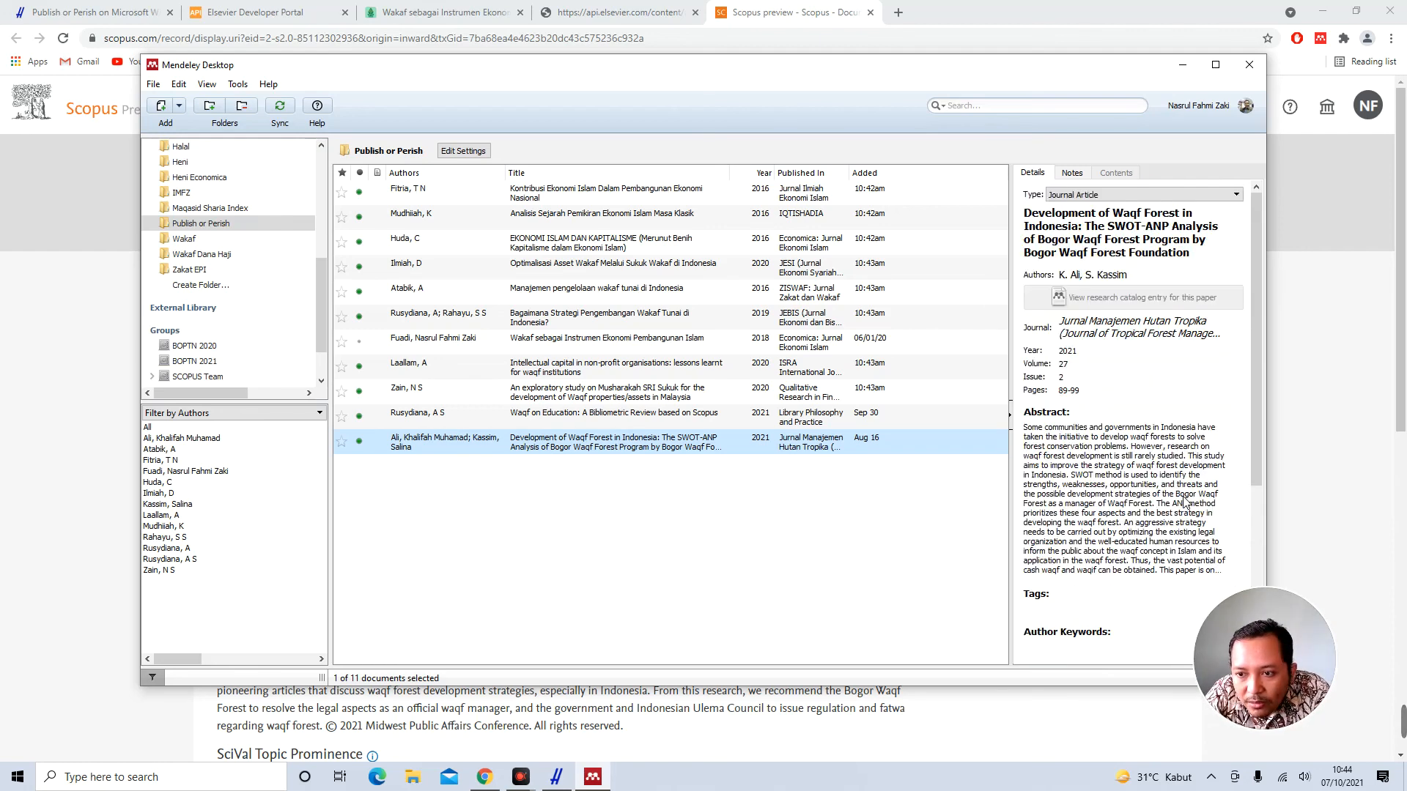
scroll(1185, 502, "down", 4)
scroll(1185, 503, "down", 2)
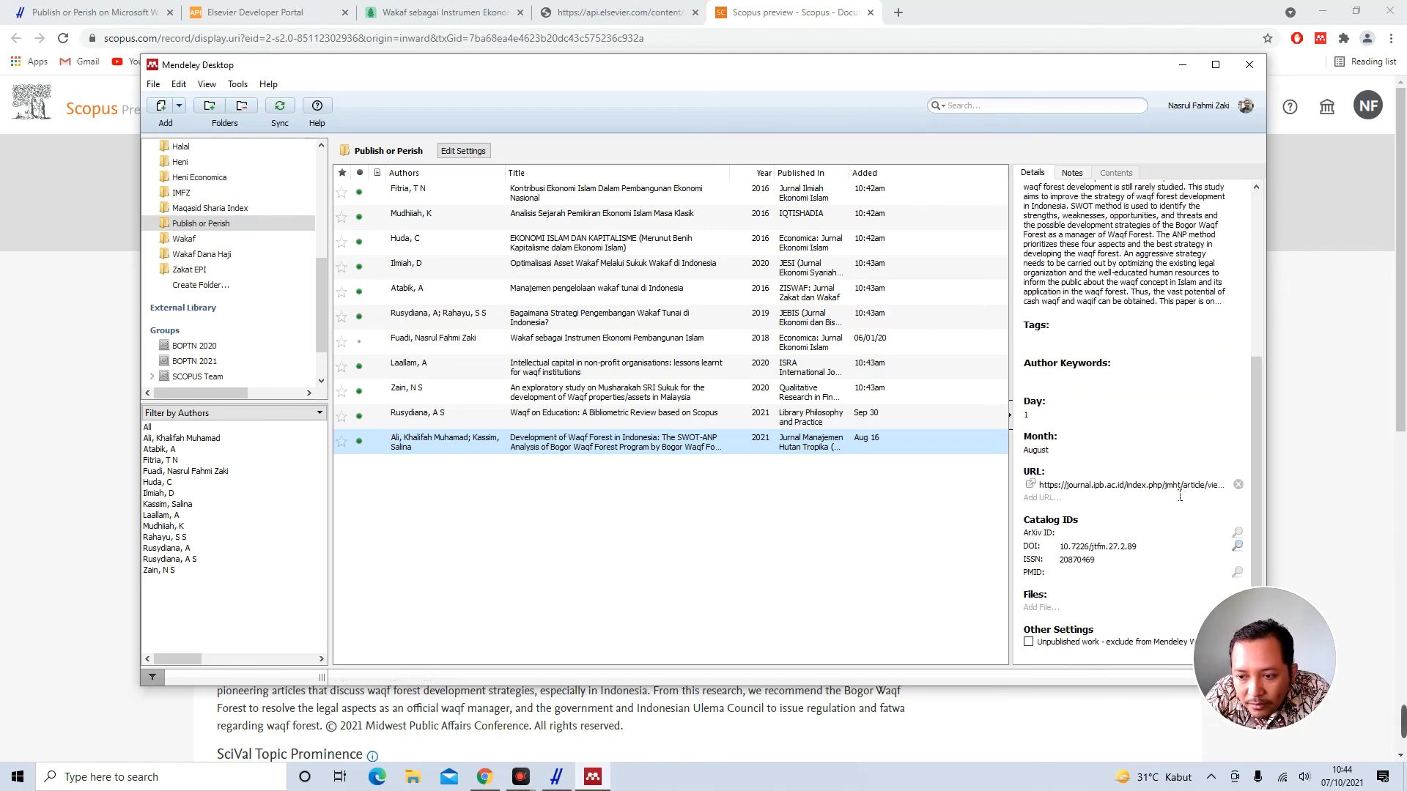
left_click(1237, 547)
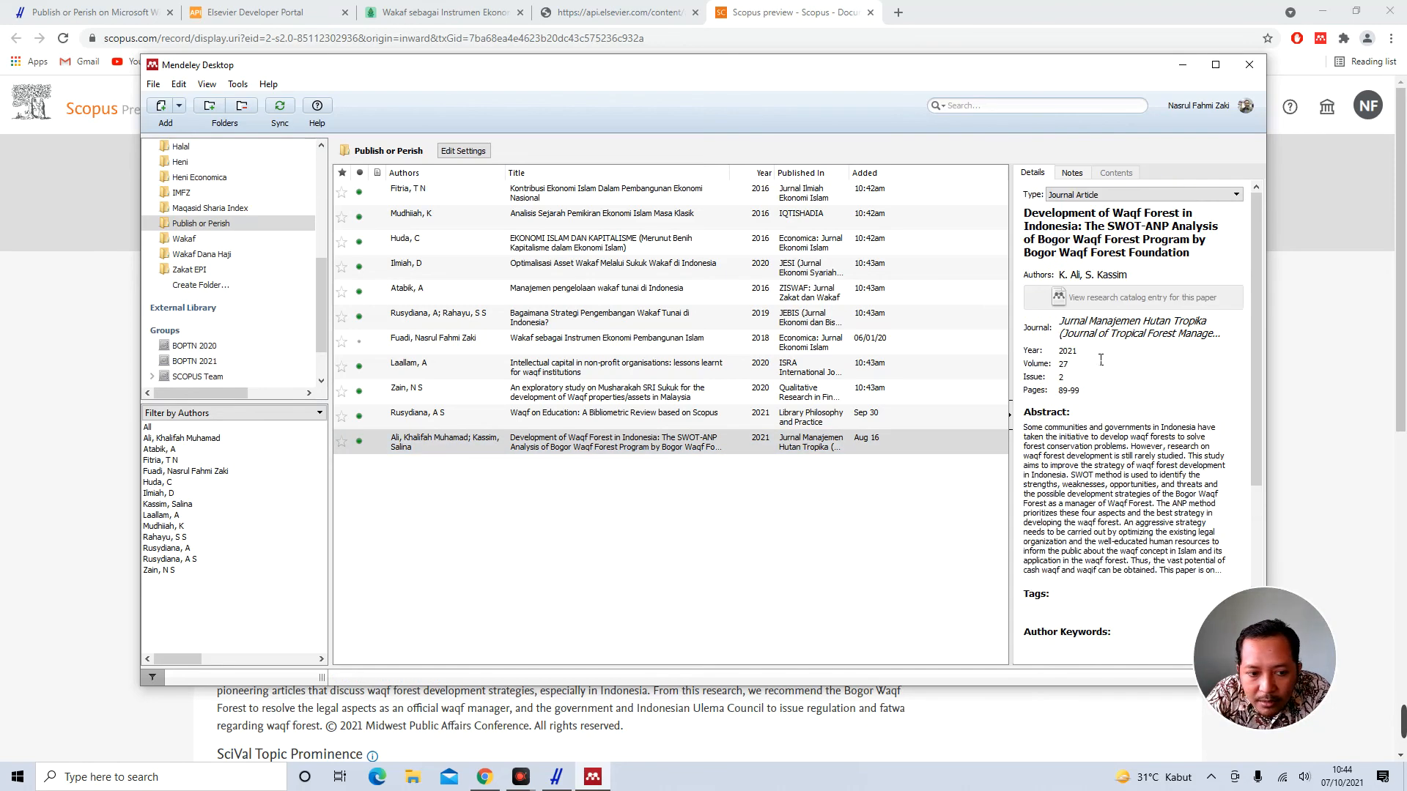
Inspect the Waqf on Education record and its empty DOI field
left_click(557, 425)
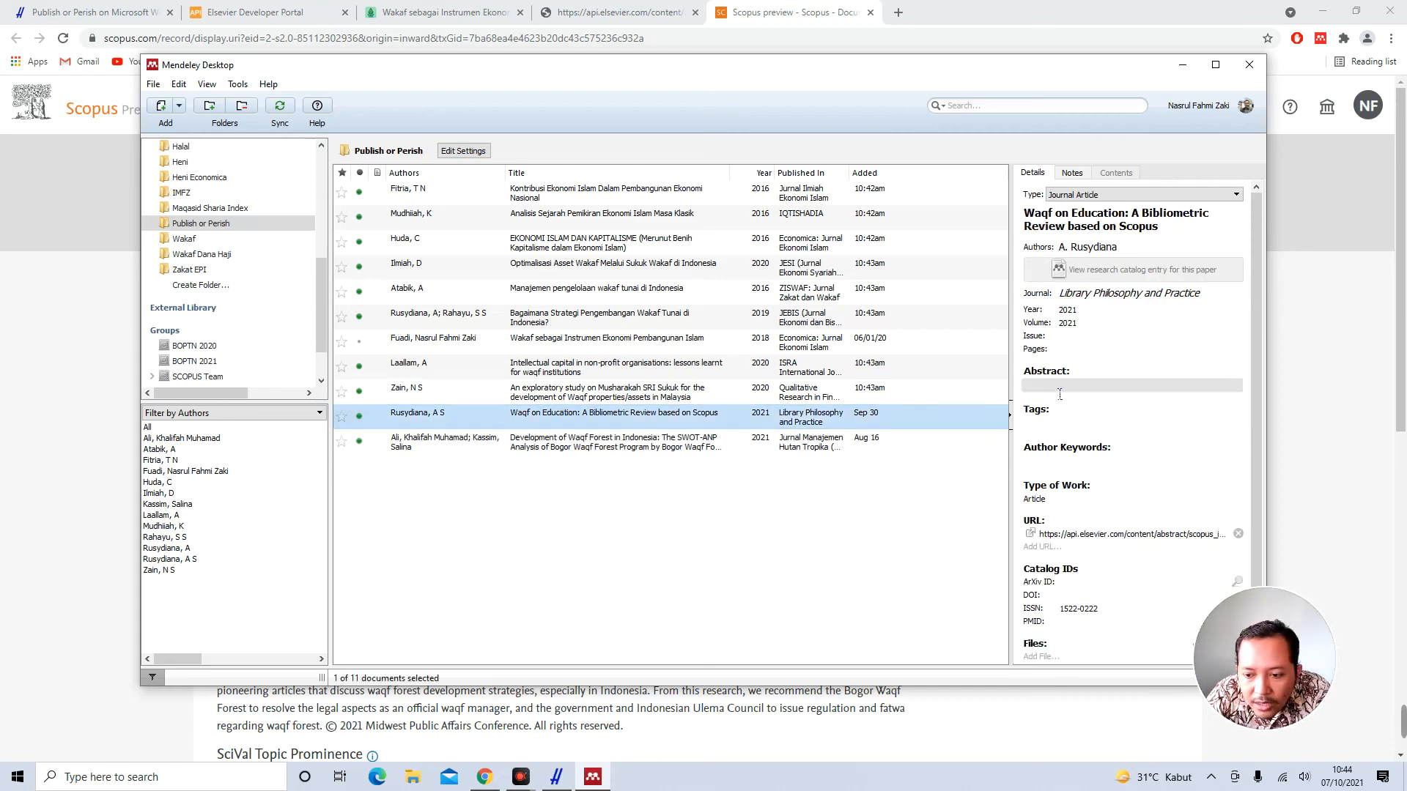
scroll(1100, 456, "down", 2)
left_click(1082, 556)
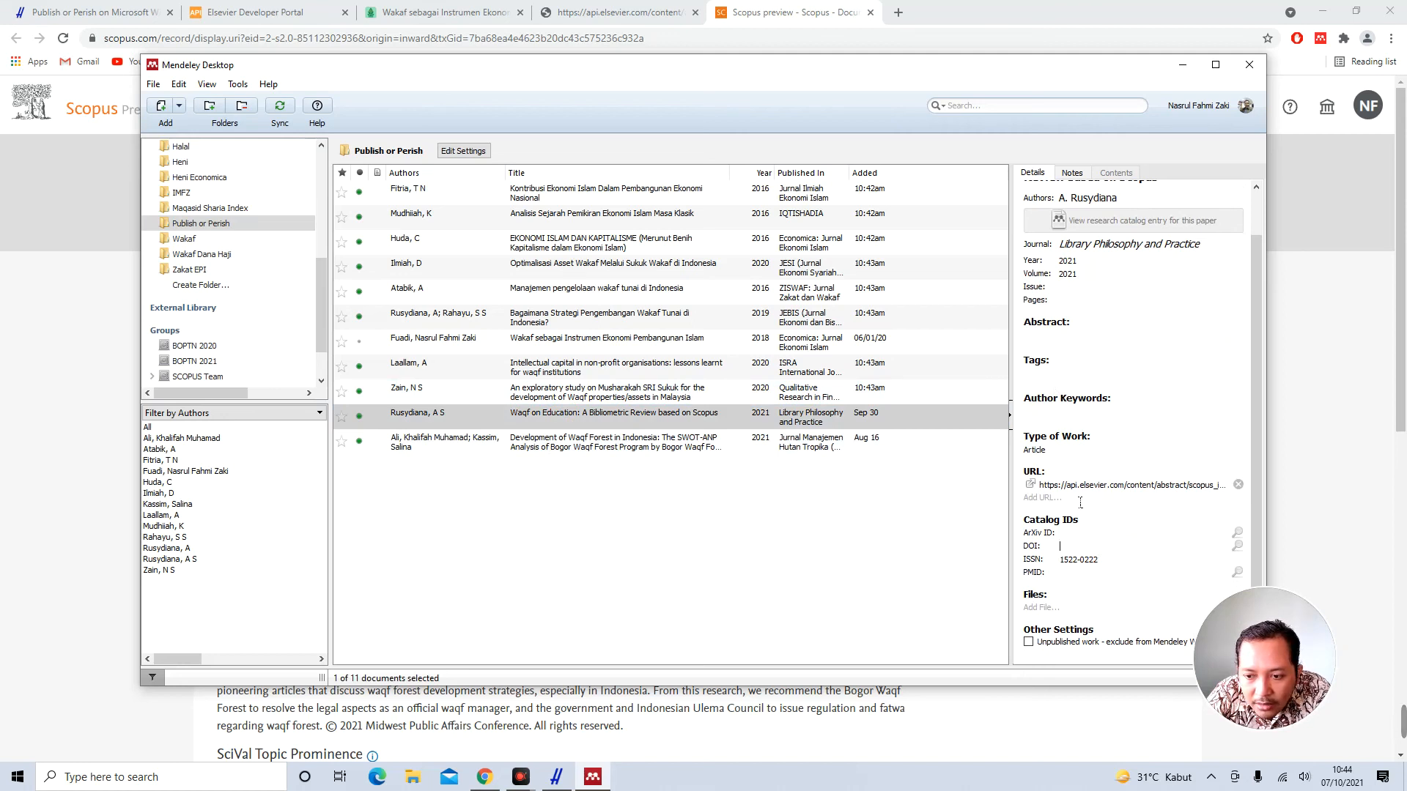
scroll(1079, 504, "up", 2)
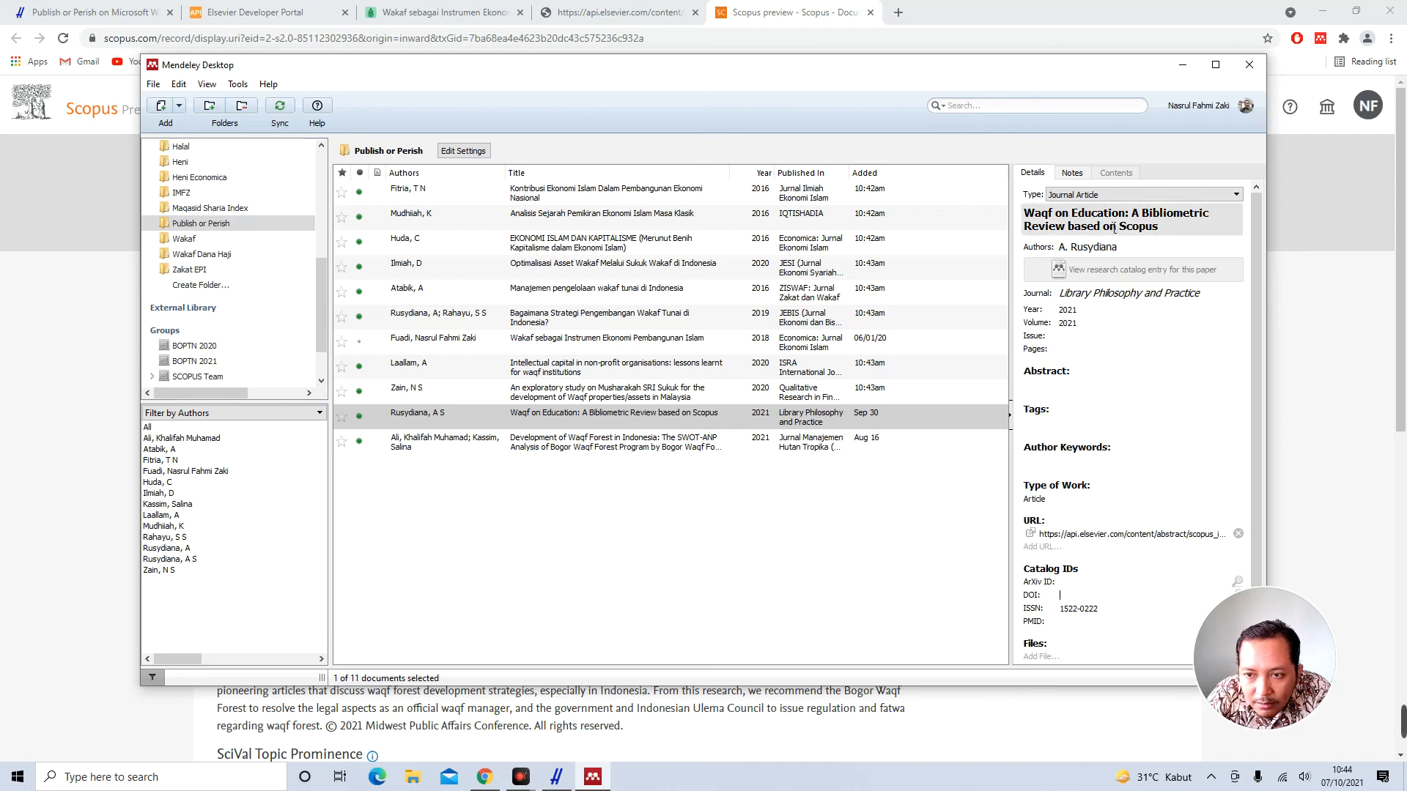
Open the Waqf on Education record's Scopus page from its Elsevier API link
left_click(1036, 537)
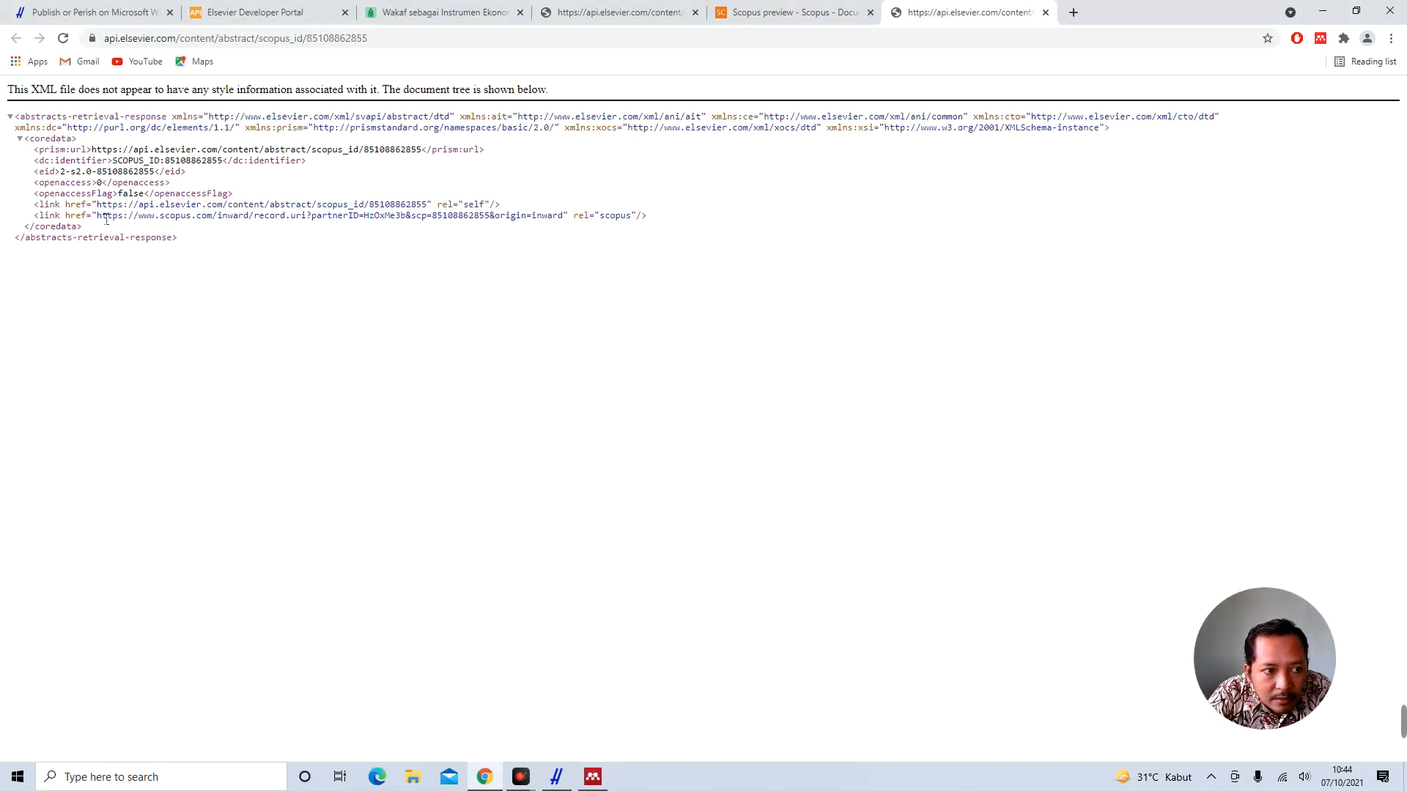
left_click_drag(98, 218, 572, 224)
right_click(541, 218)
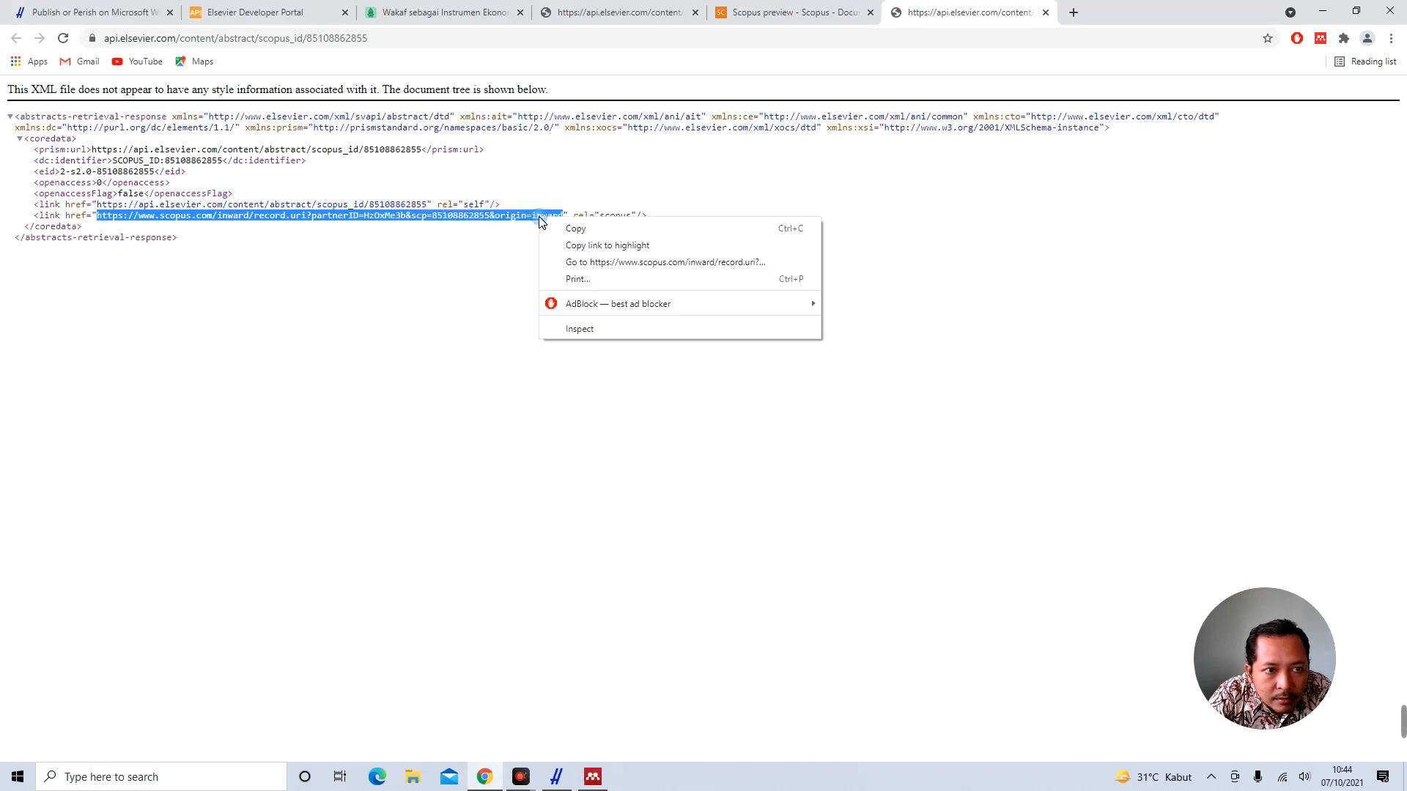
left_click(649, 265)
Check the Scopus document type, publisher and ISSN 15220222, then return to Mendeley
scroll(588, 400, "down", 6)
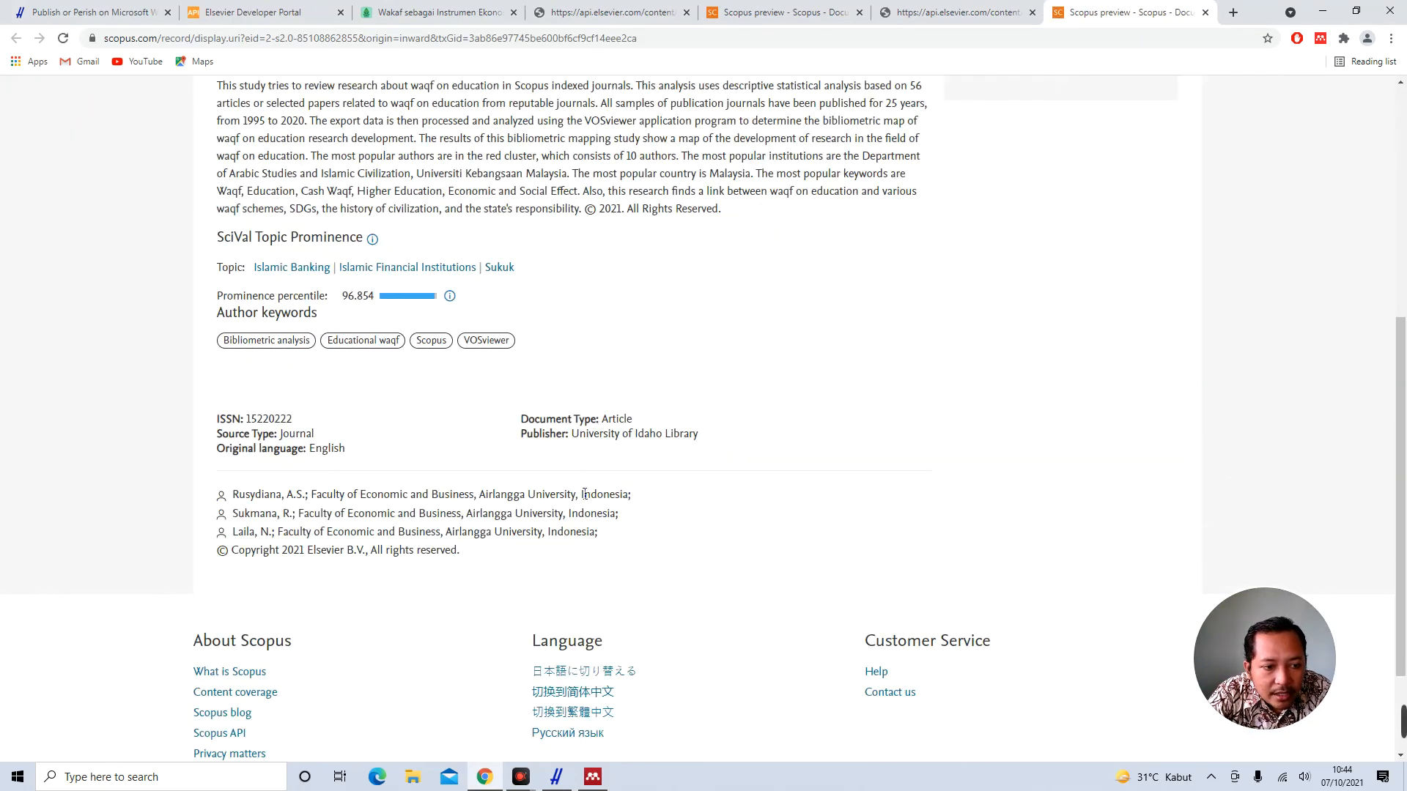
scroll(451, 429, "down", 1)
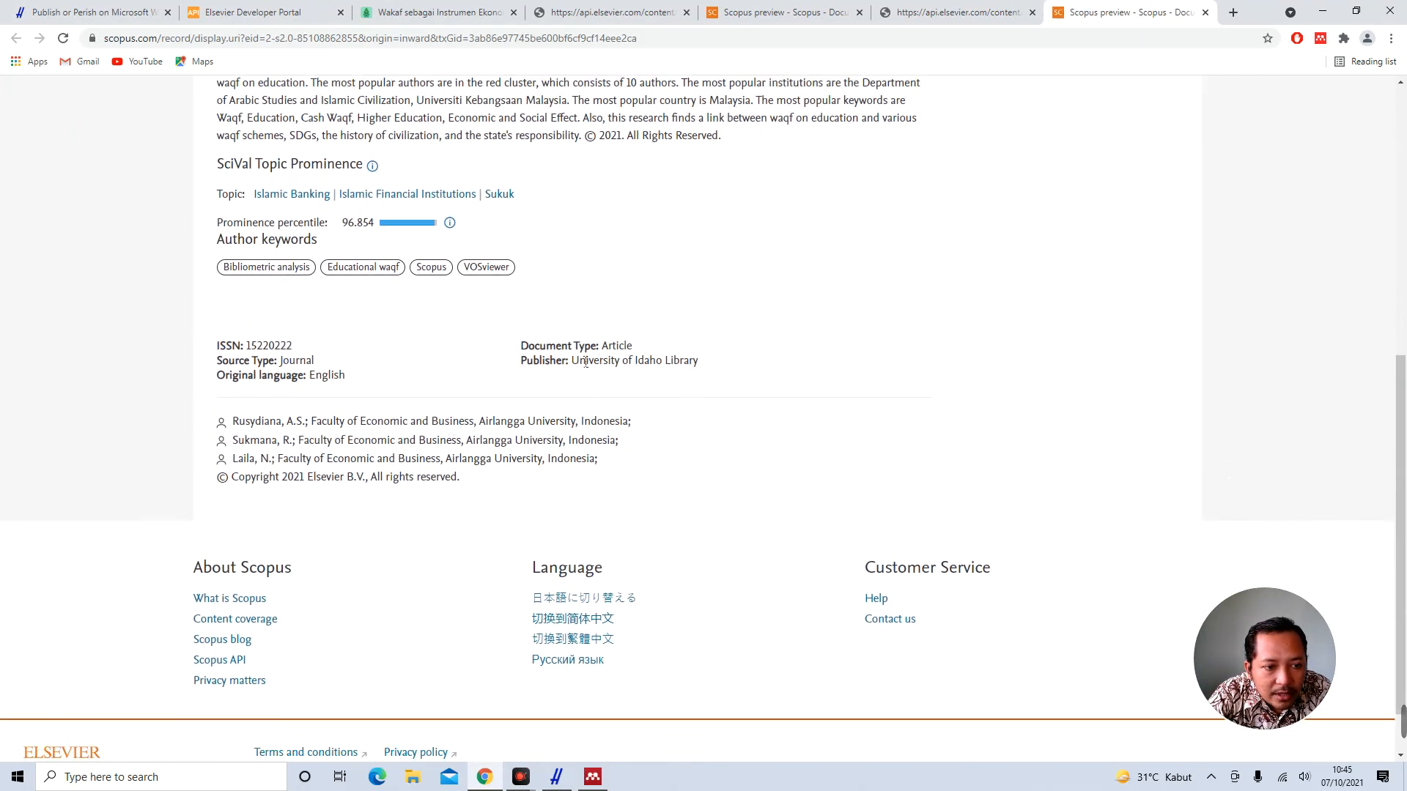
left_click_drag(581, 348, 661, 372)
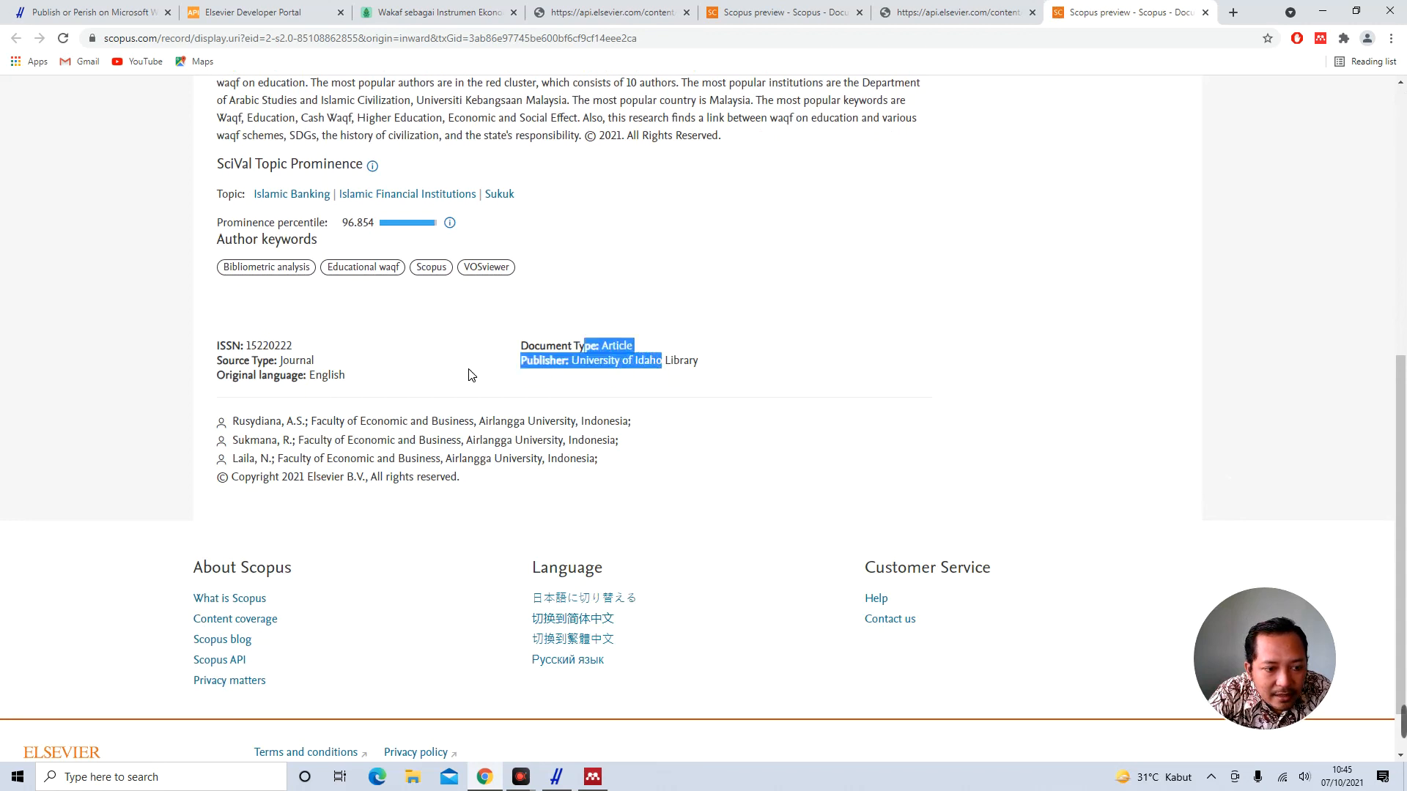
left_click(260, 353)
left_click_drag(232, 353, 565, 366)
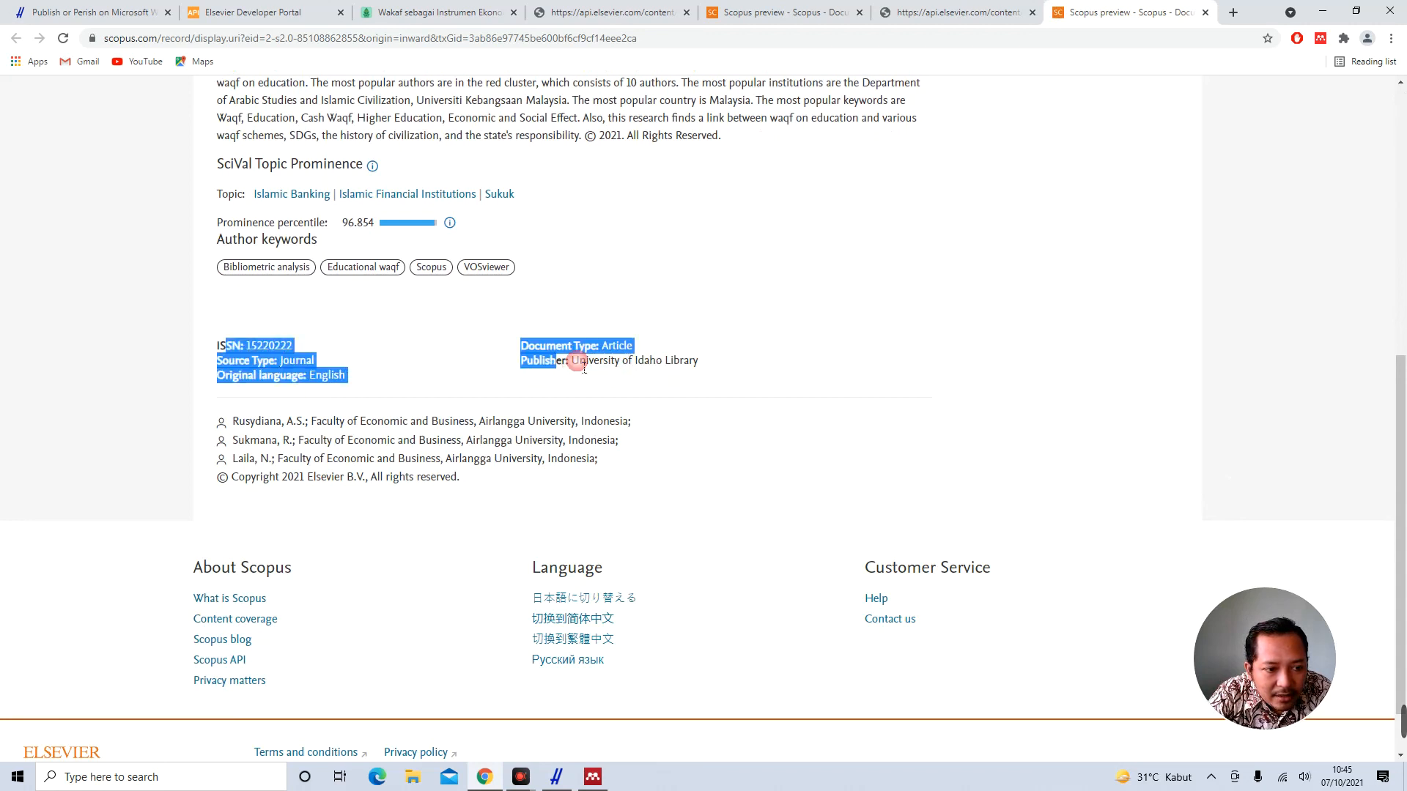
left_click(564, 369)
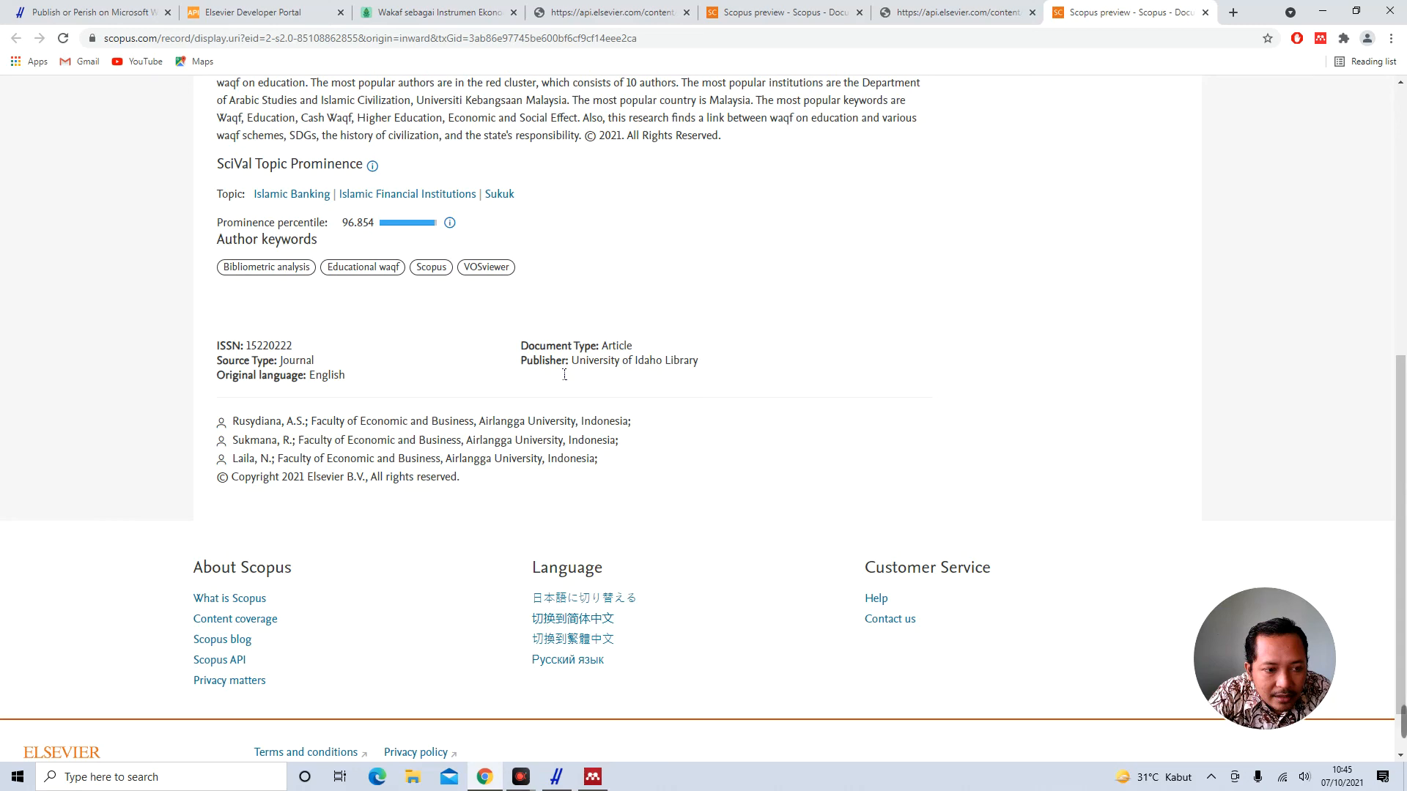
scroll(564, 375, "up", 6)
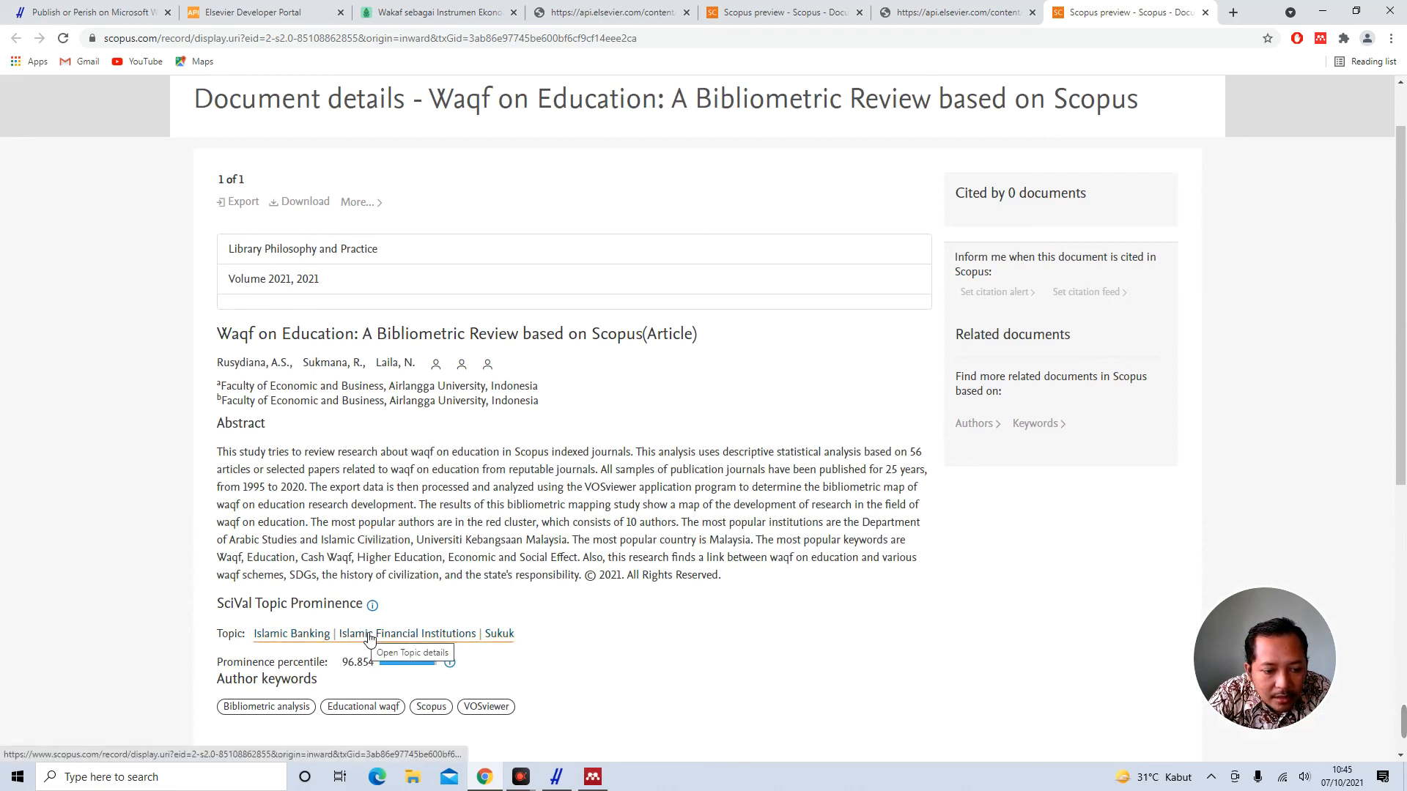
scroll(429, 541, "down", 4)
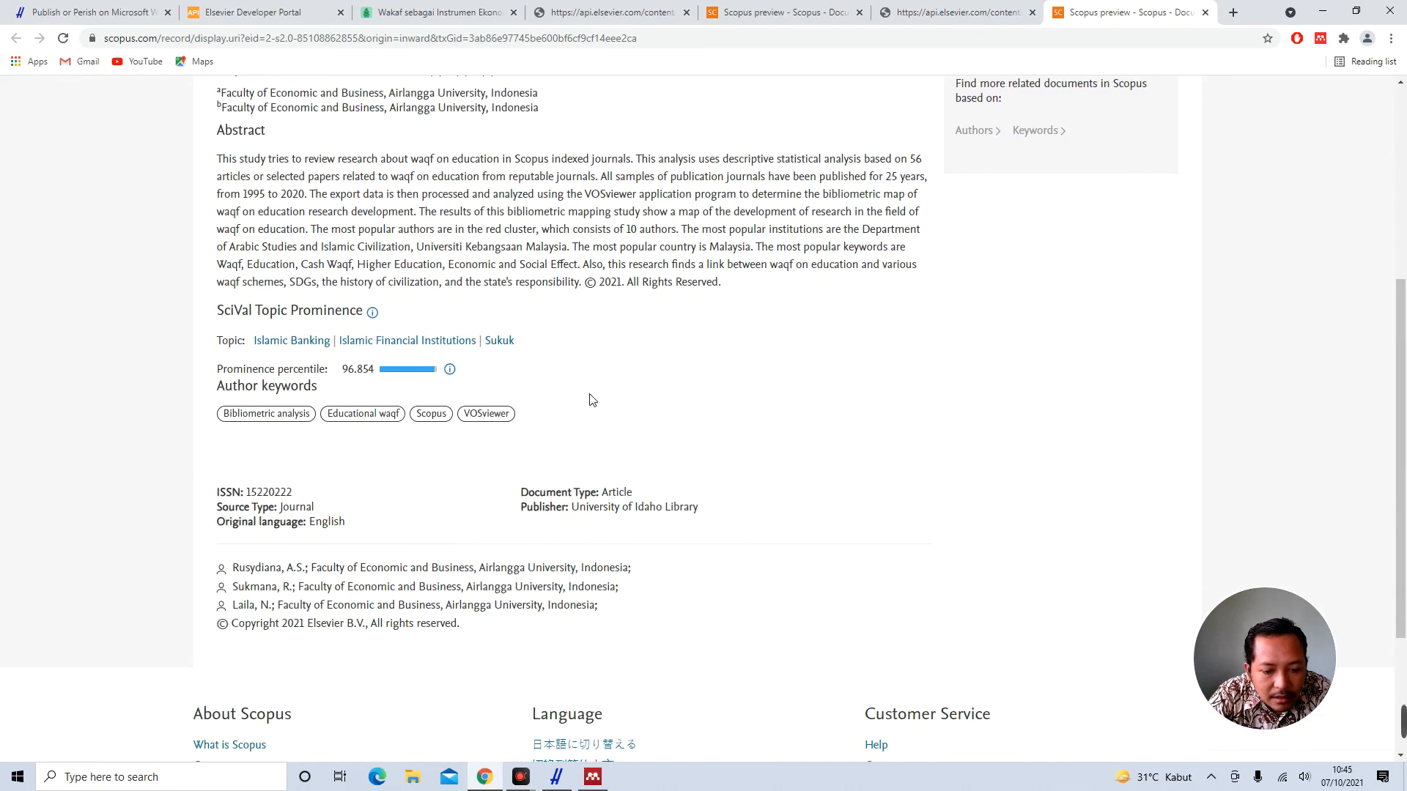
left_click(590, 778)
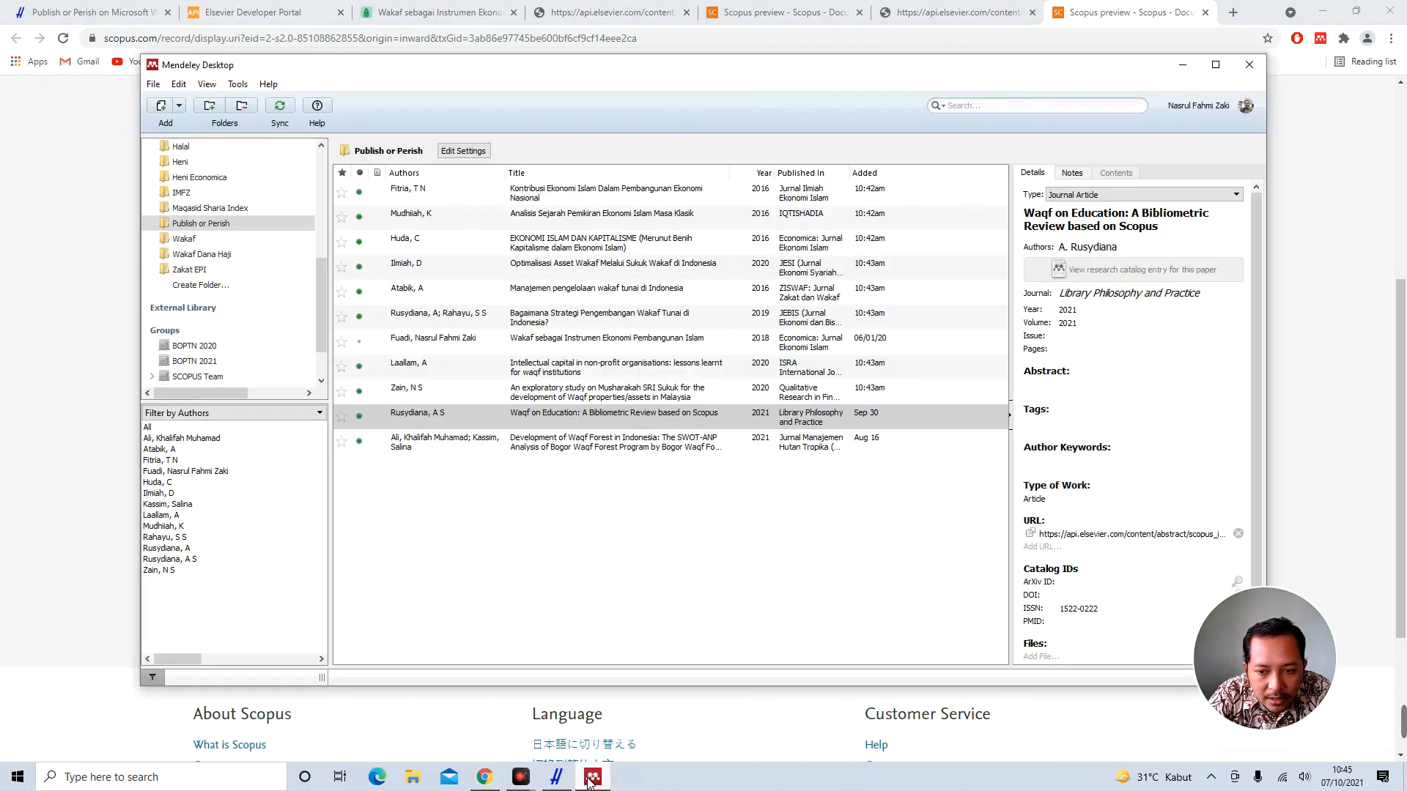
Complete the Musharakah SRI Sukuk article by DOI lookup, adding its second author and Emerald URL
left_click(595, 393)
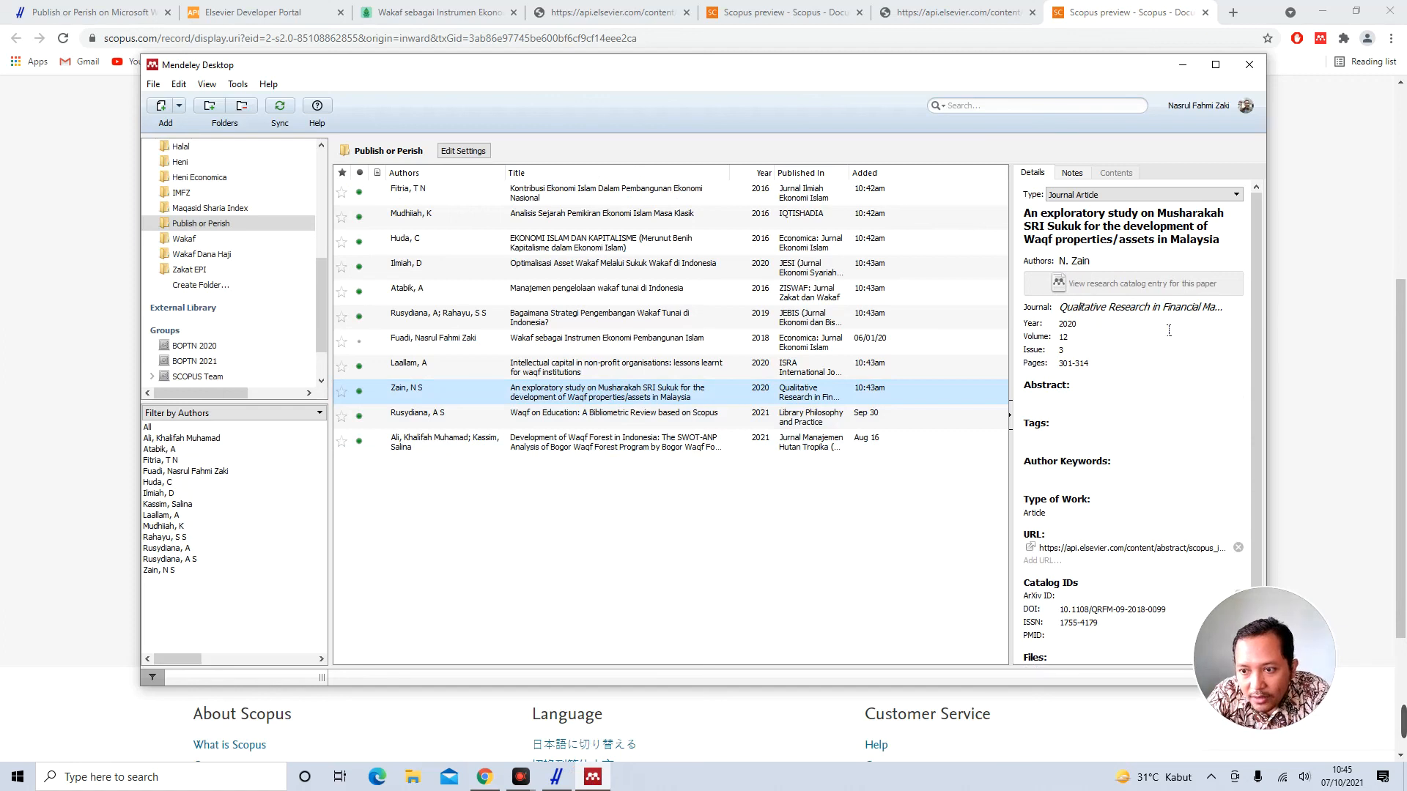
scroll(1158, 440, "down", 1)
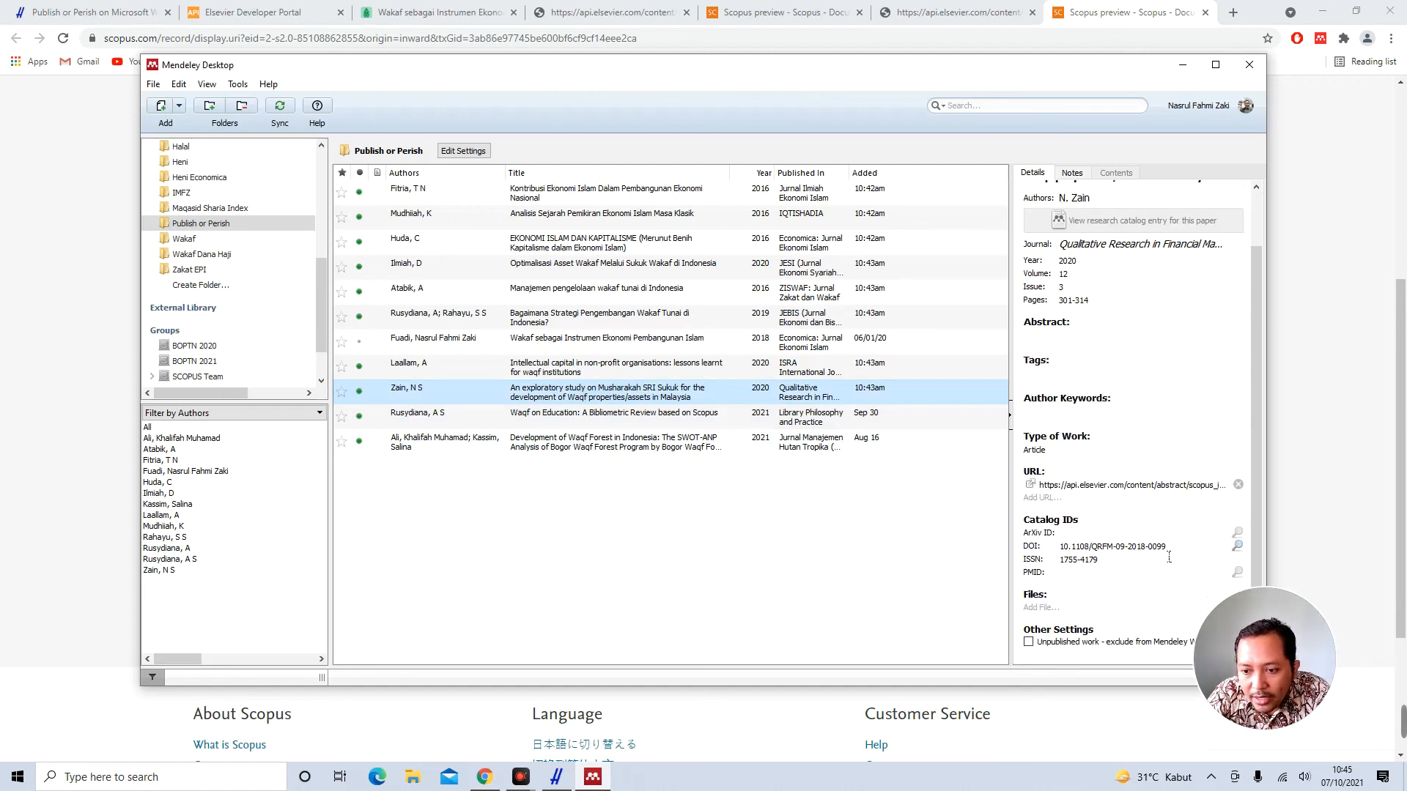
left_click(1238, 548)
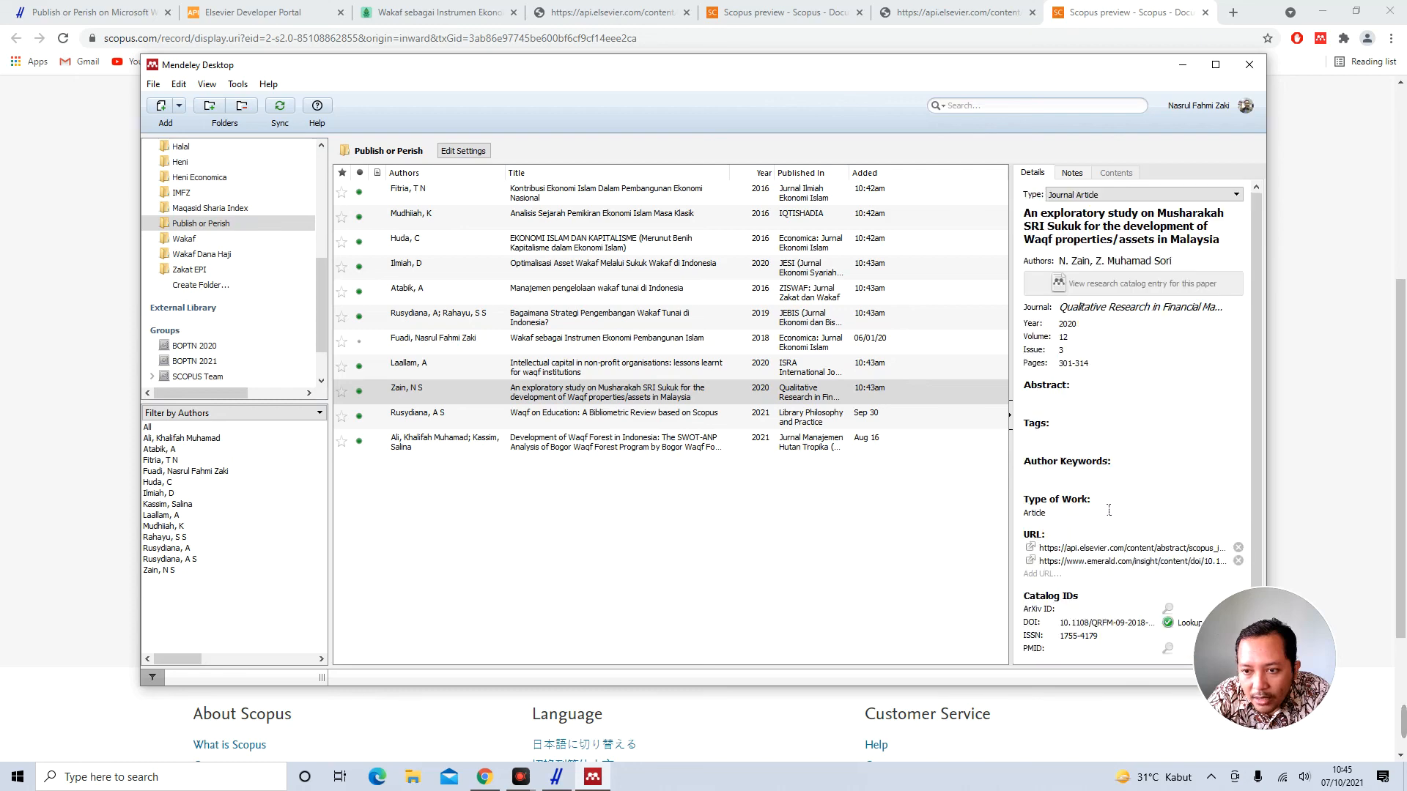
left_click(594, 522)
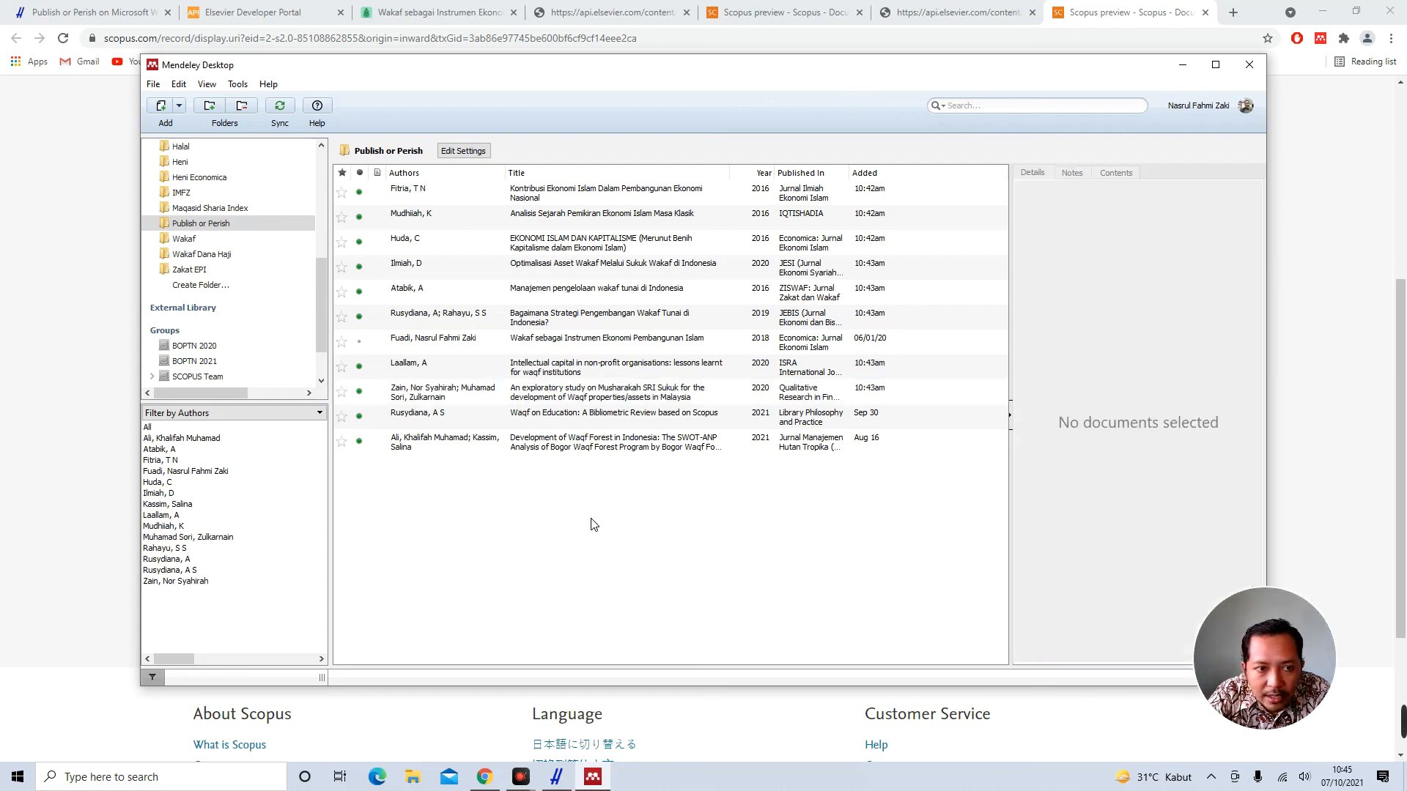
left_click(437, 195)
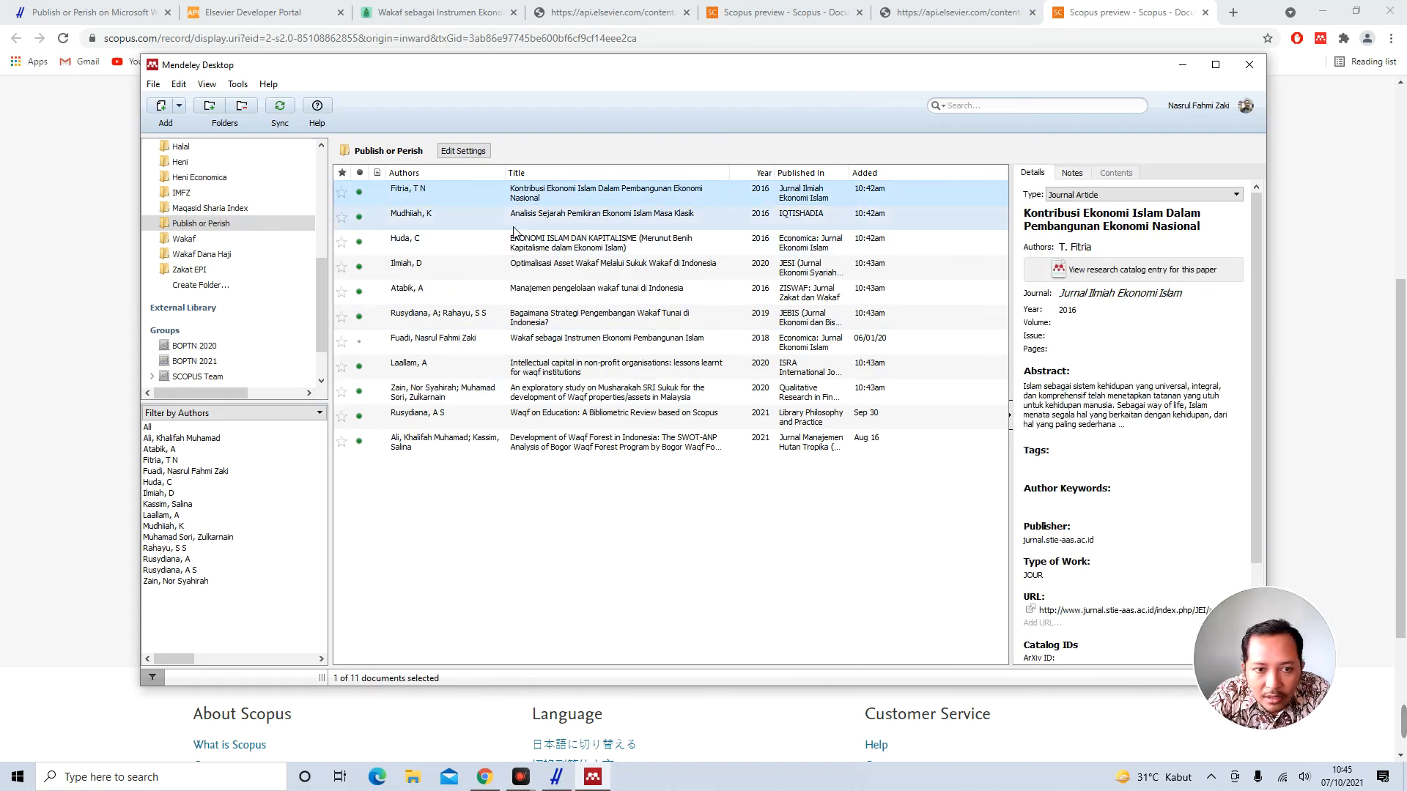
left_click(435, 219)
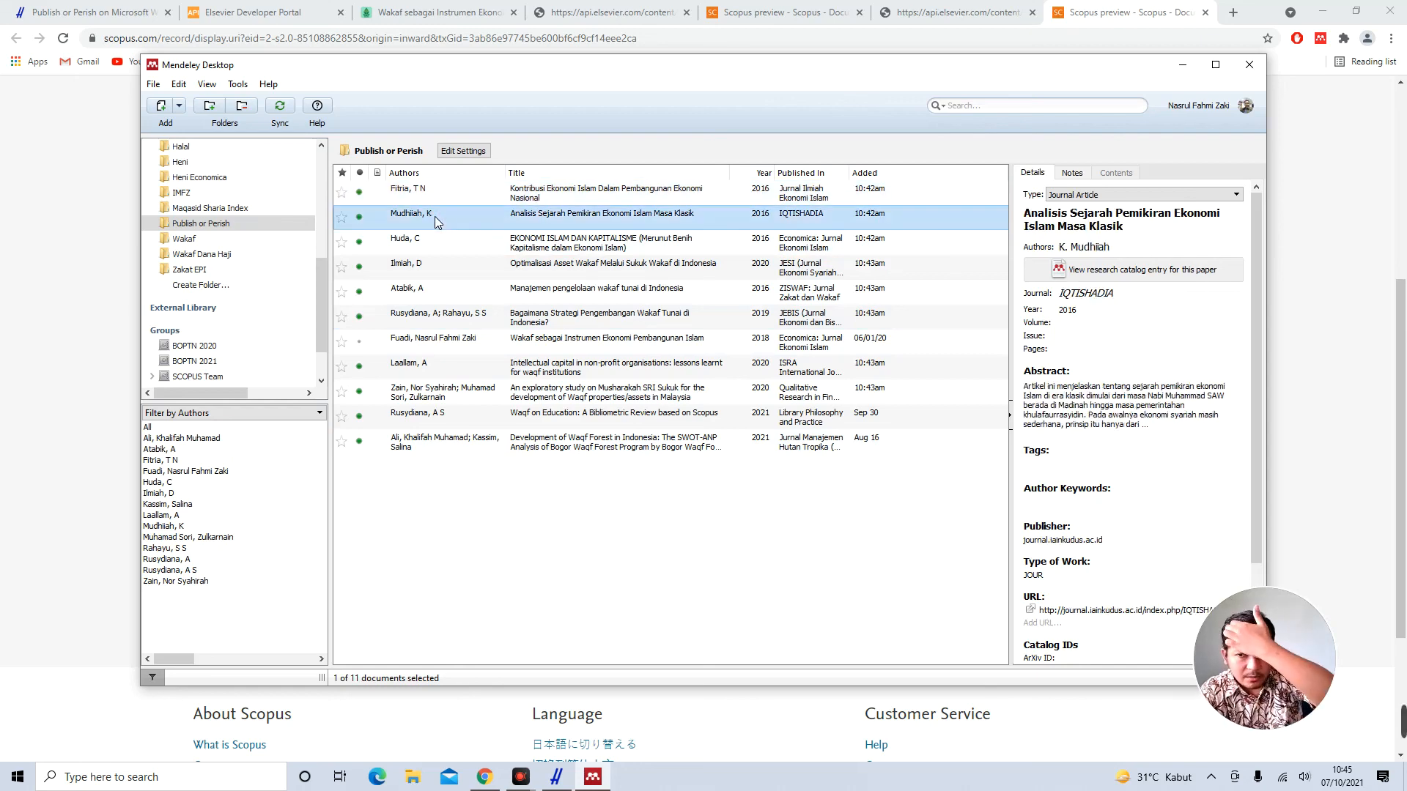
left_click(434, 240)
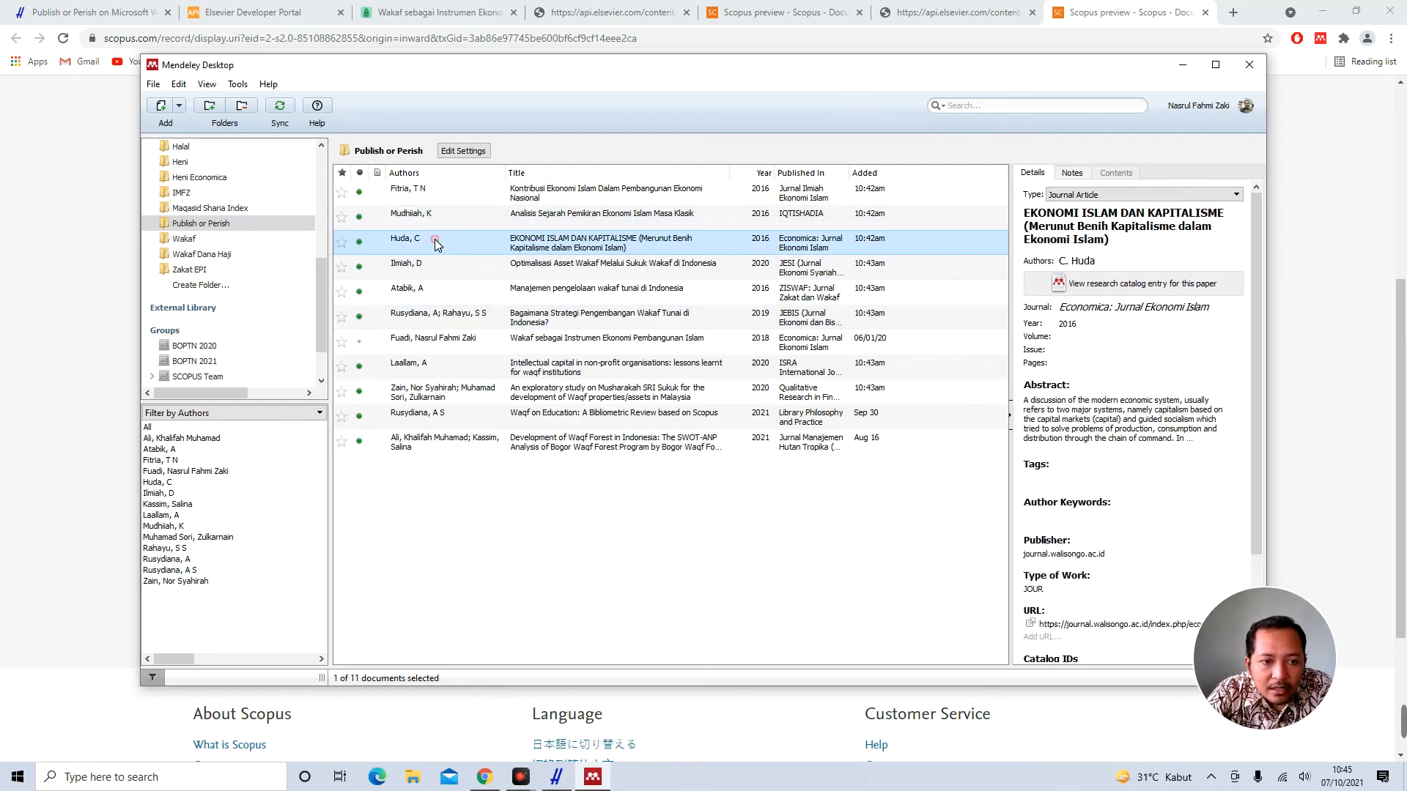
left_click(442, 268)
left_click(442, 293)
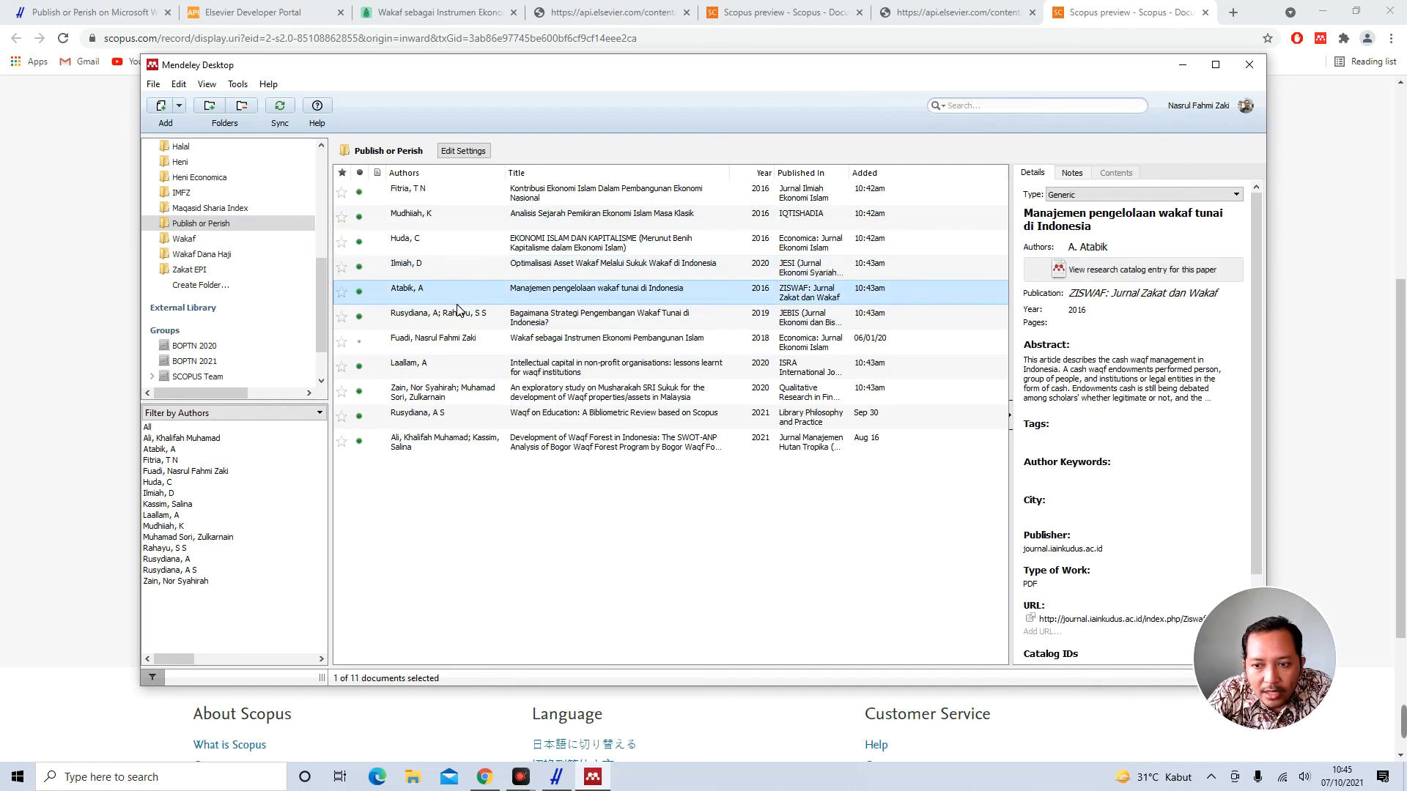
left_click(448, 341)
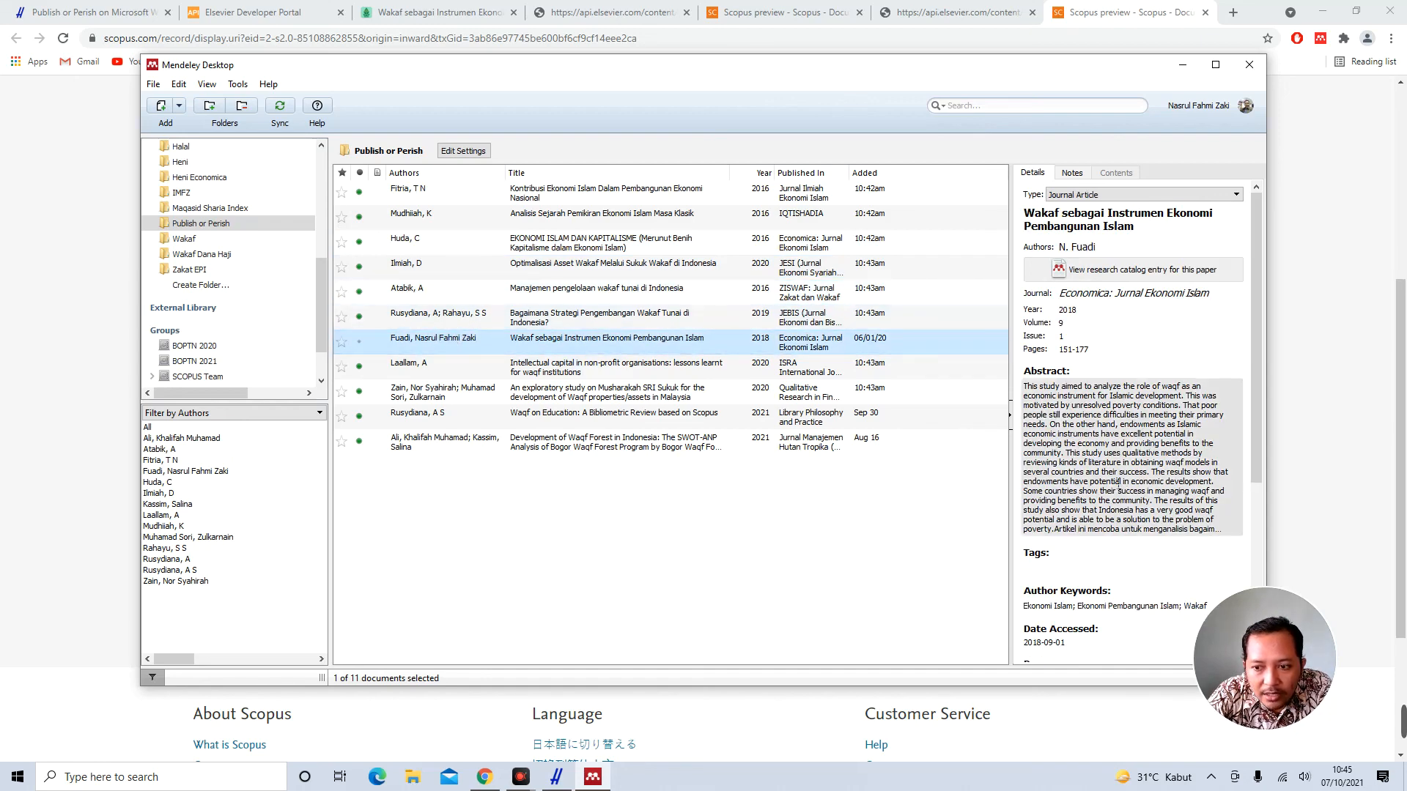
left_click(460, 367)
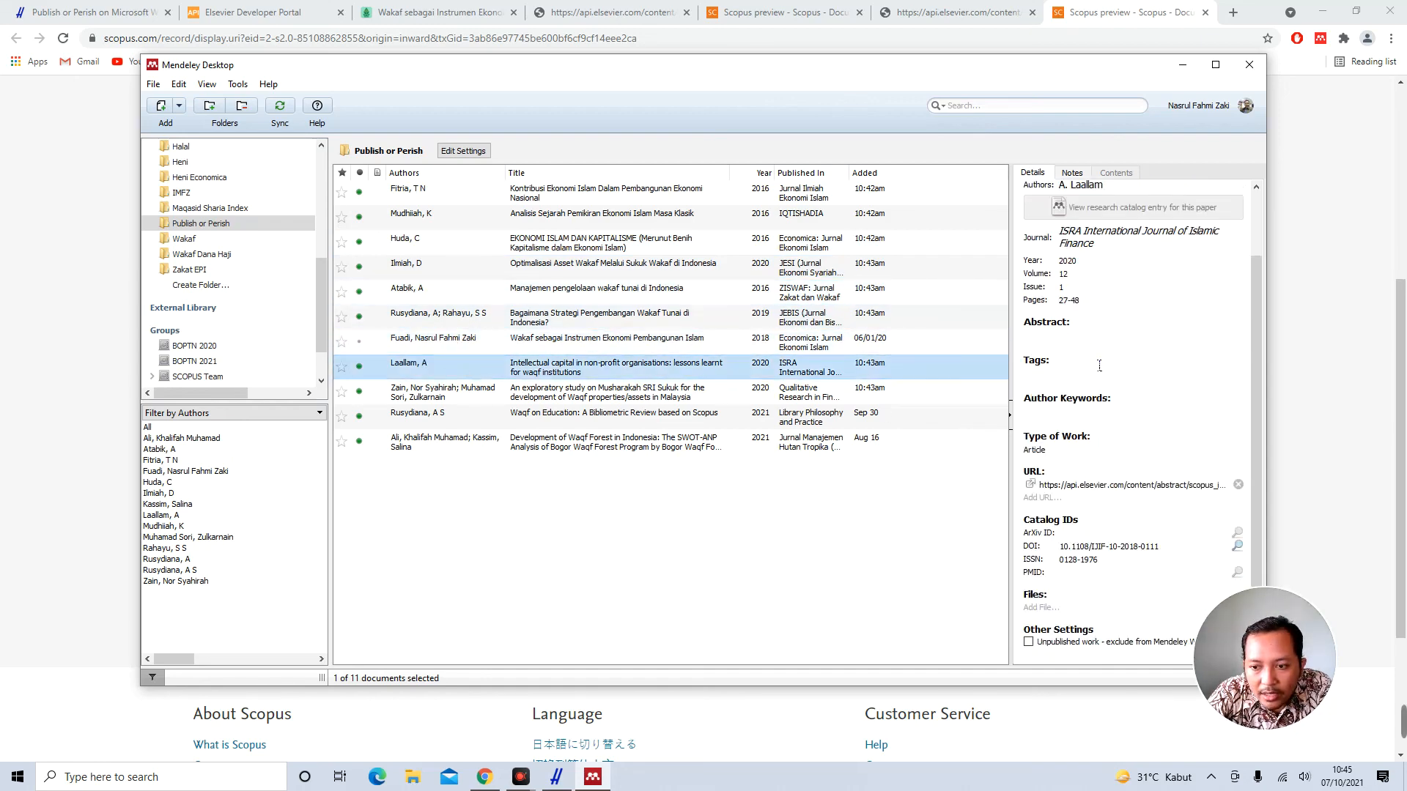
left_click(594, 395)
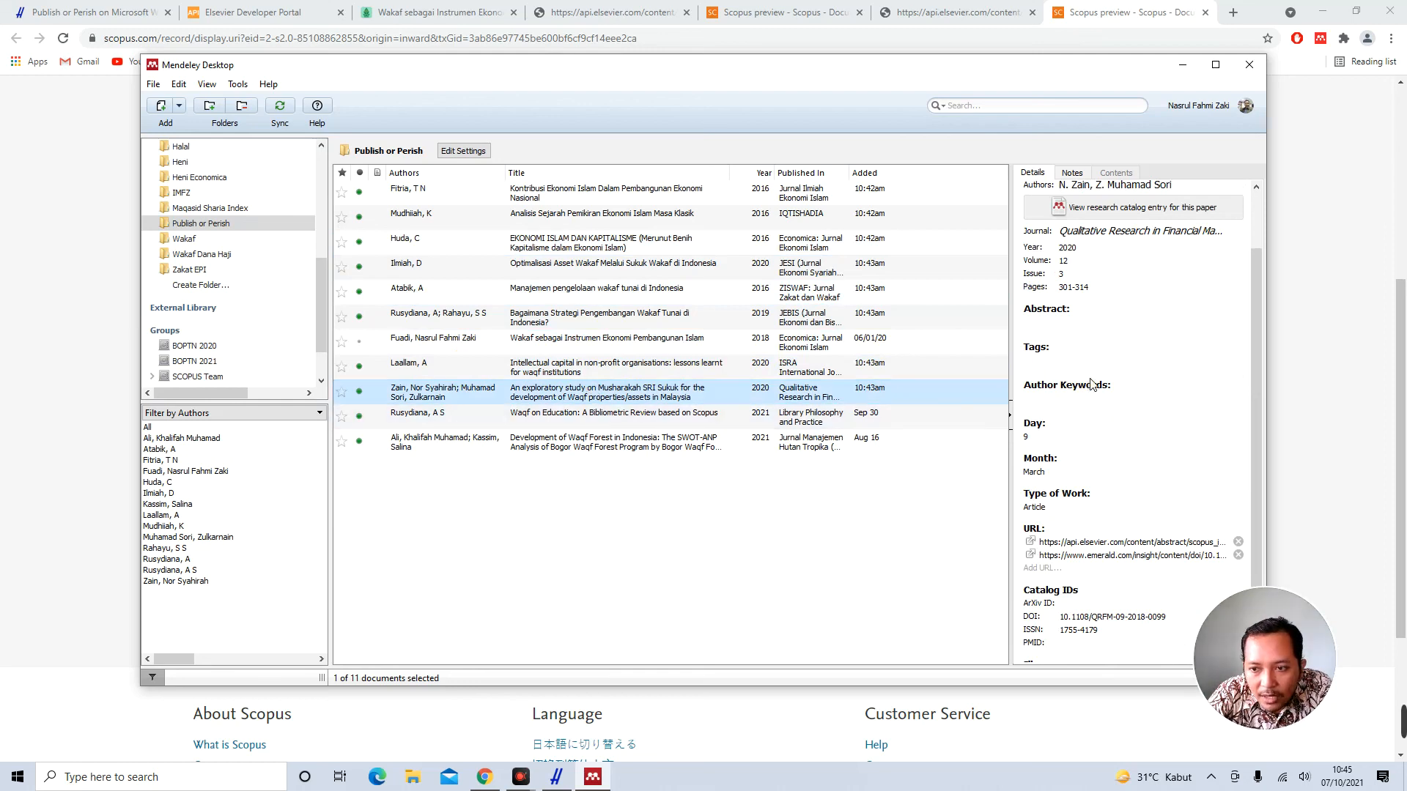
scroll(1093, 385, "up", 1)
scroll(1093, 385, "down", 2)
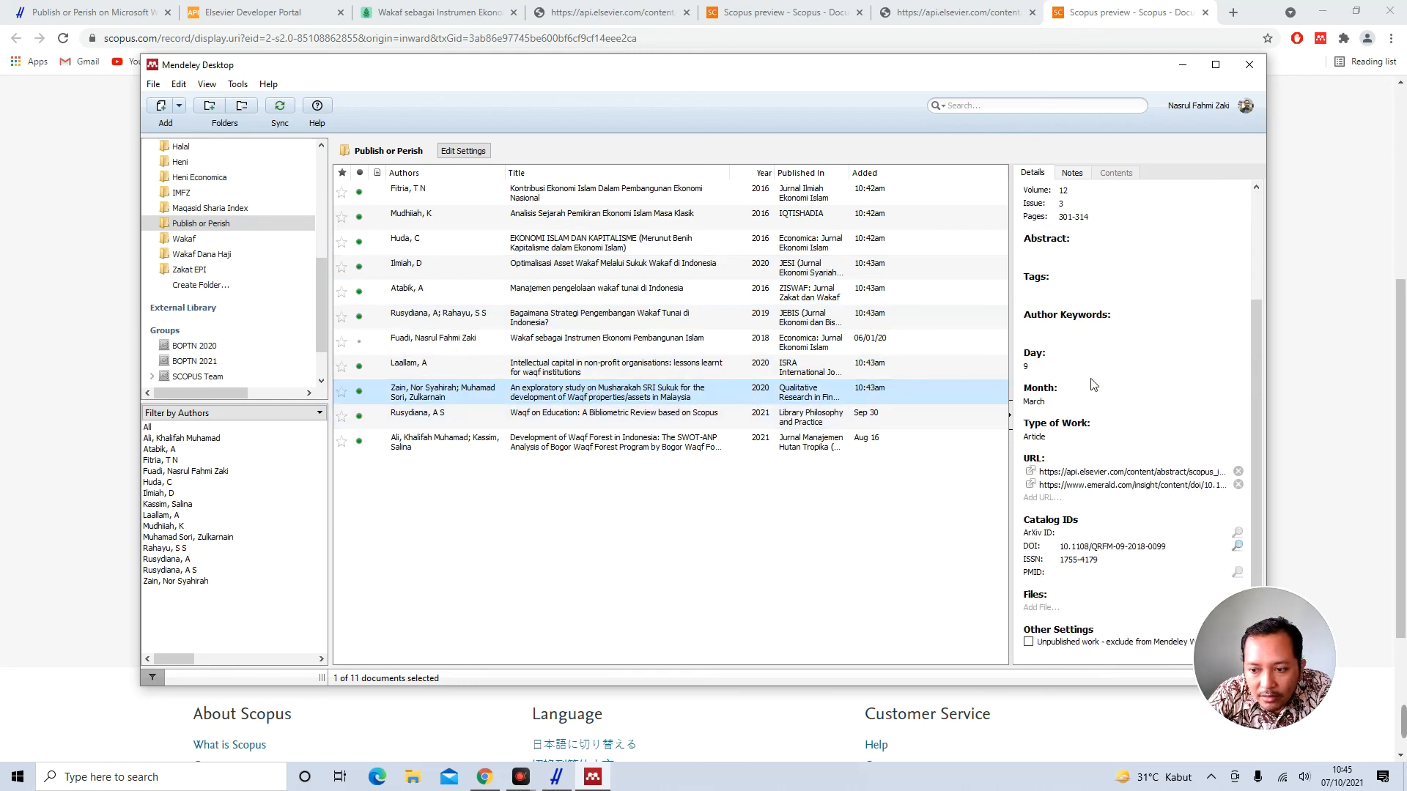
left_click(587, 419)
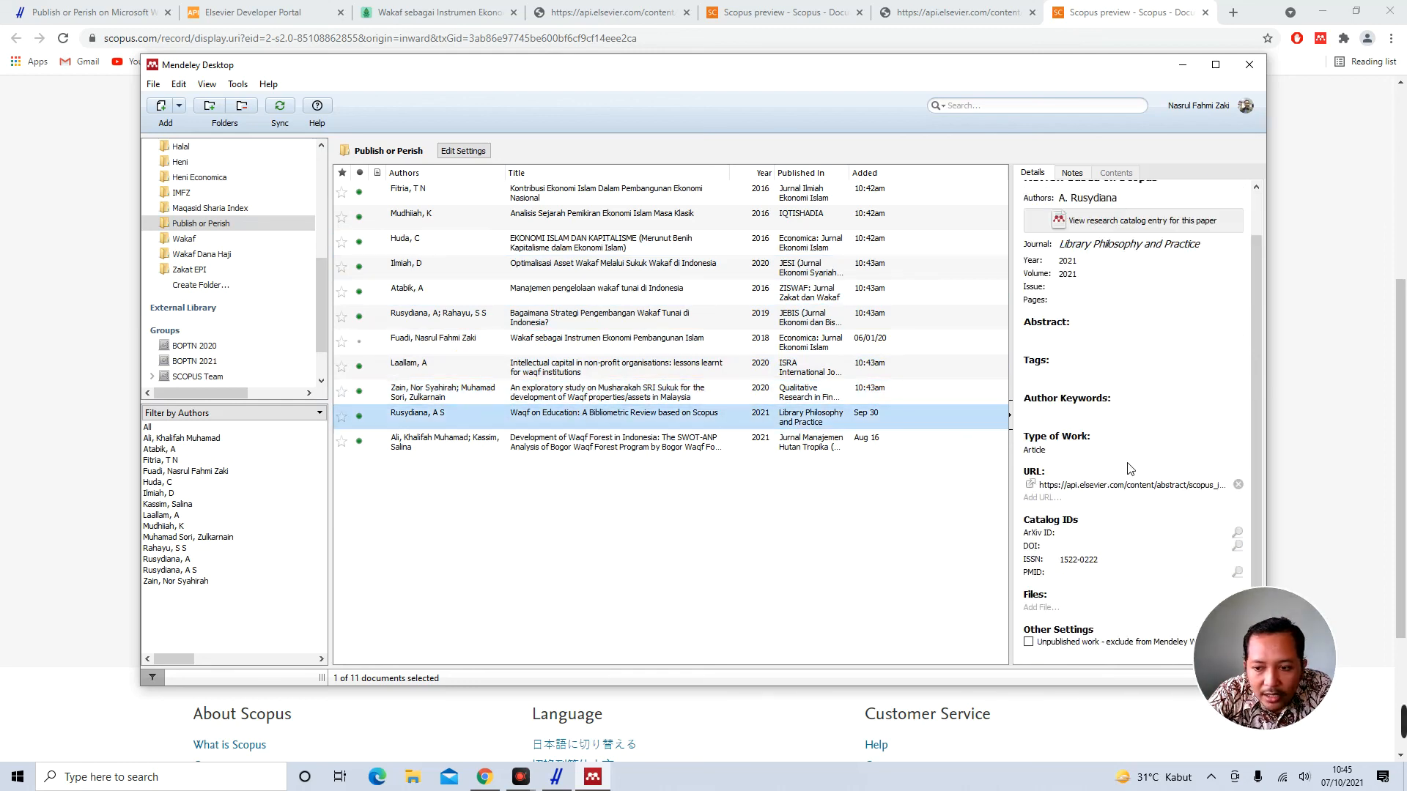
scroll(1128, 469, "up", 1)
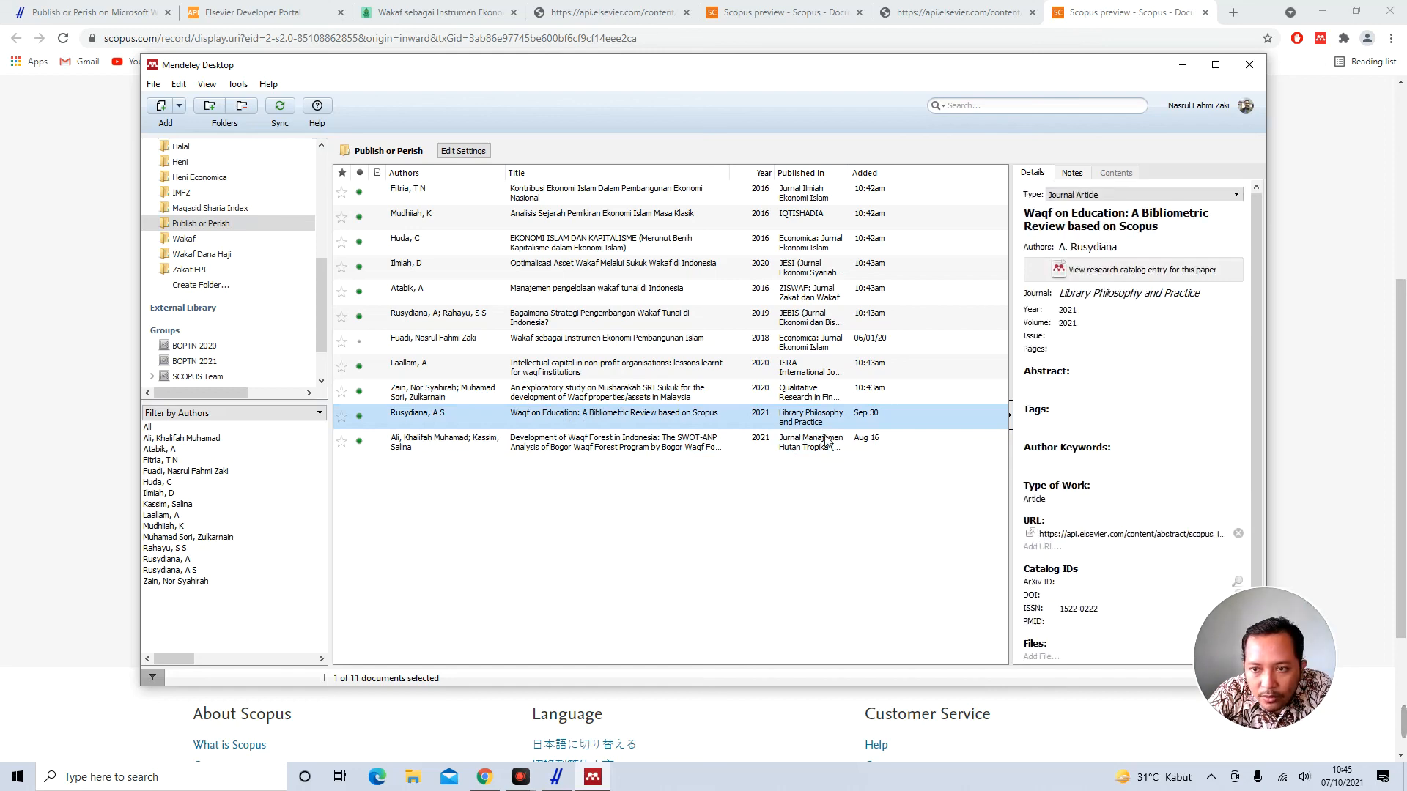
left_click(486, 194)
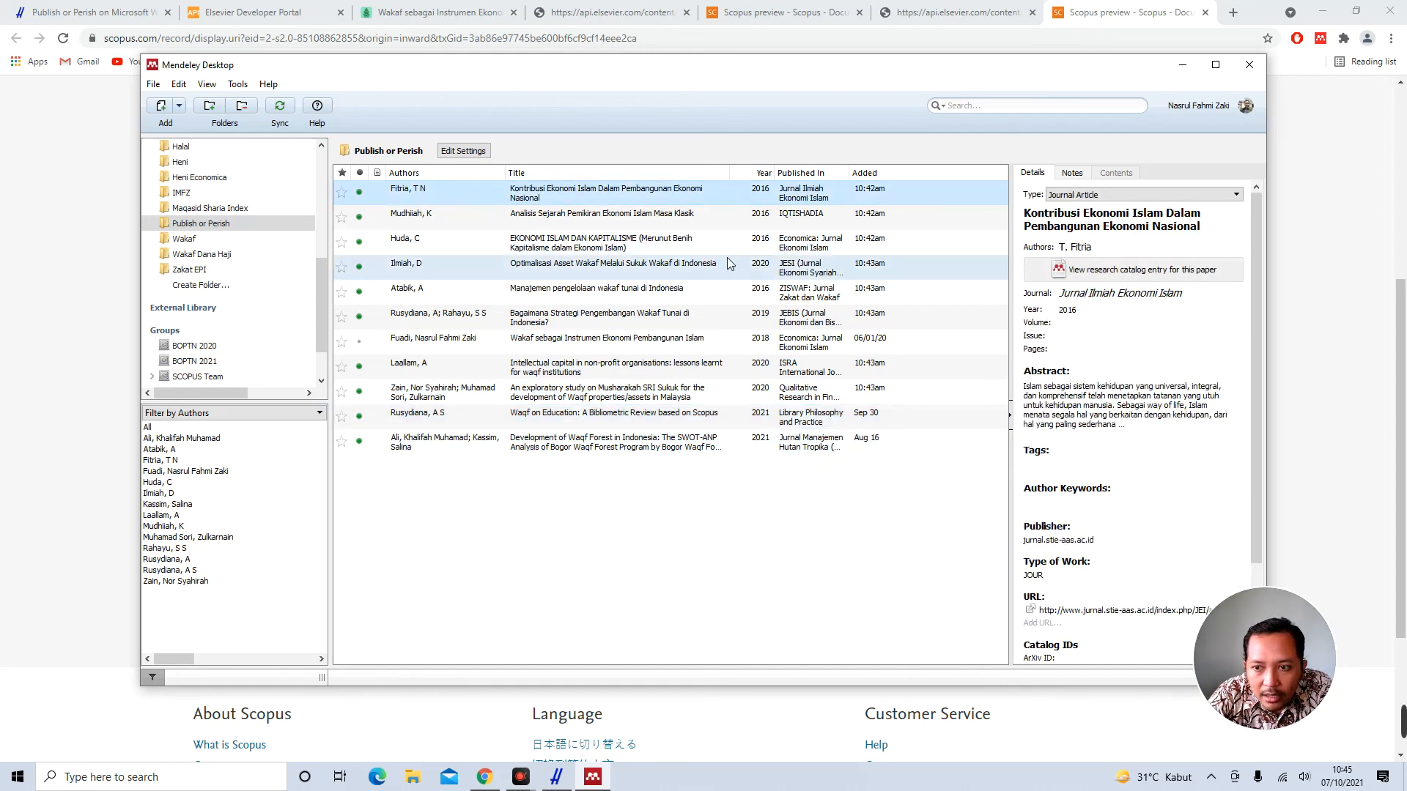
left_click(608, 222)
left_click(611, 240)
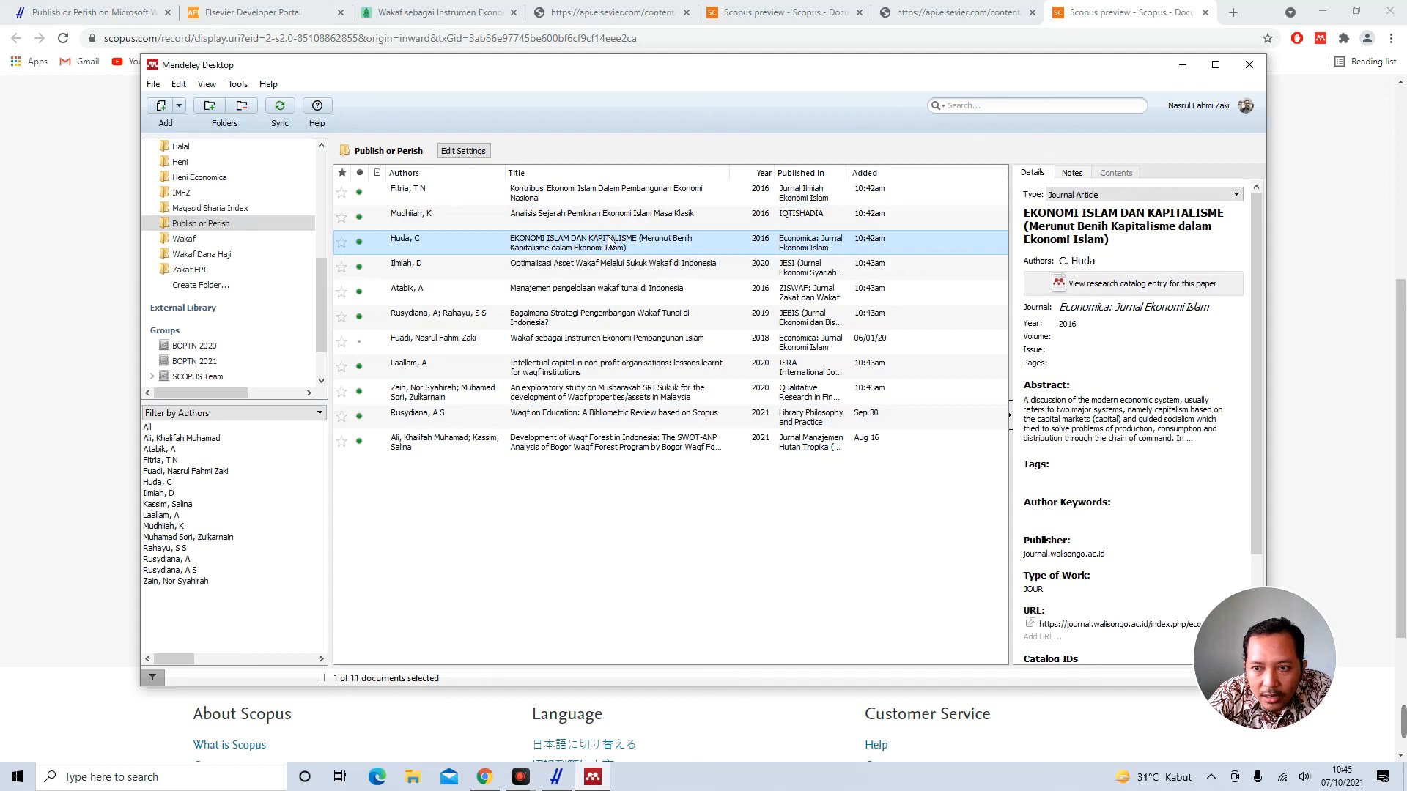
left_click(585, 270)
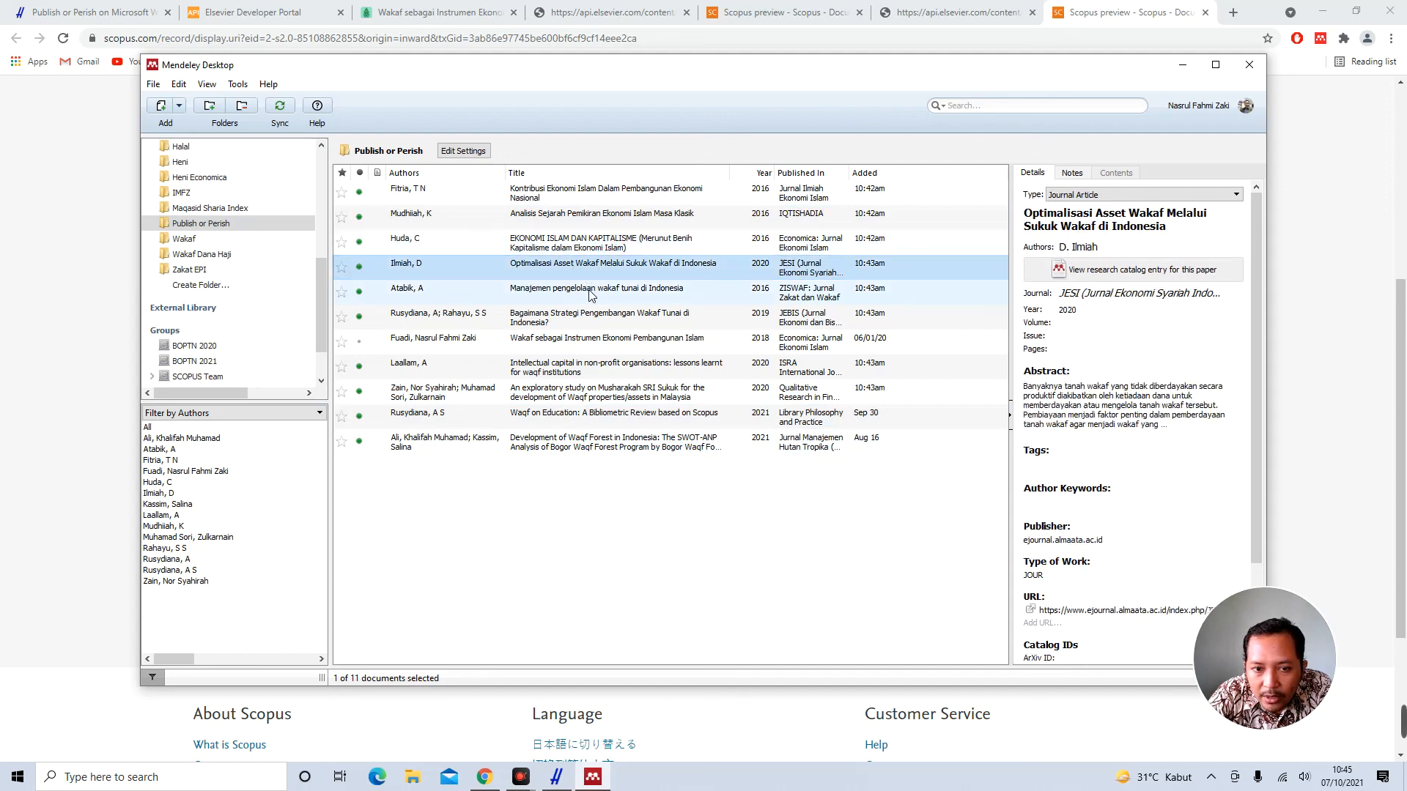
left_click(591, 297)
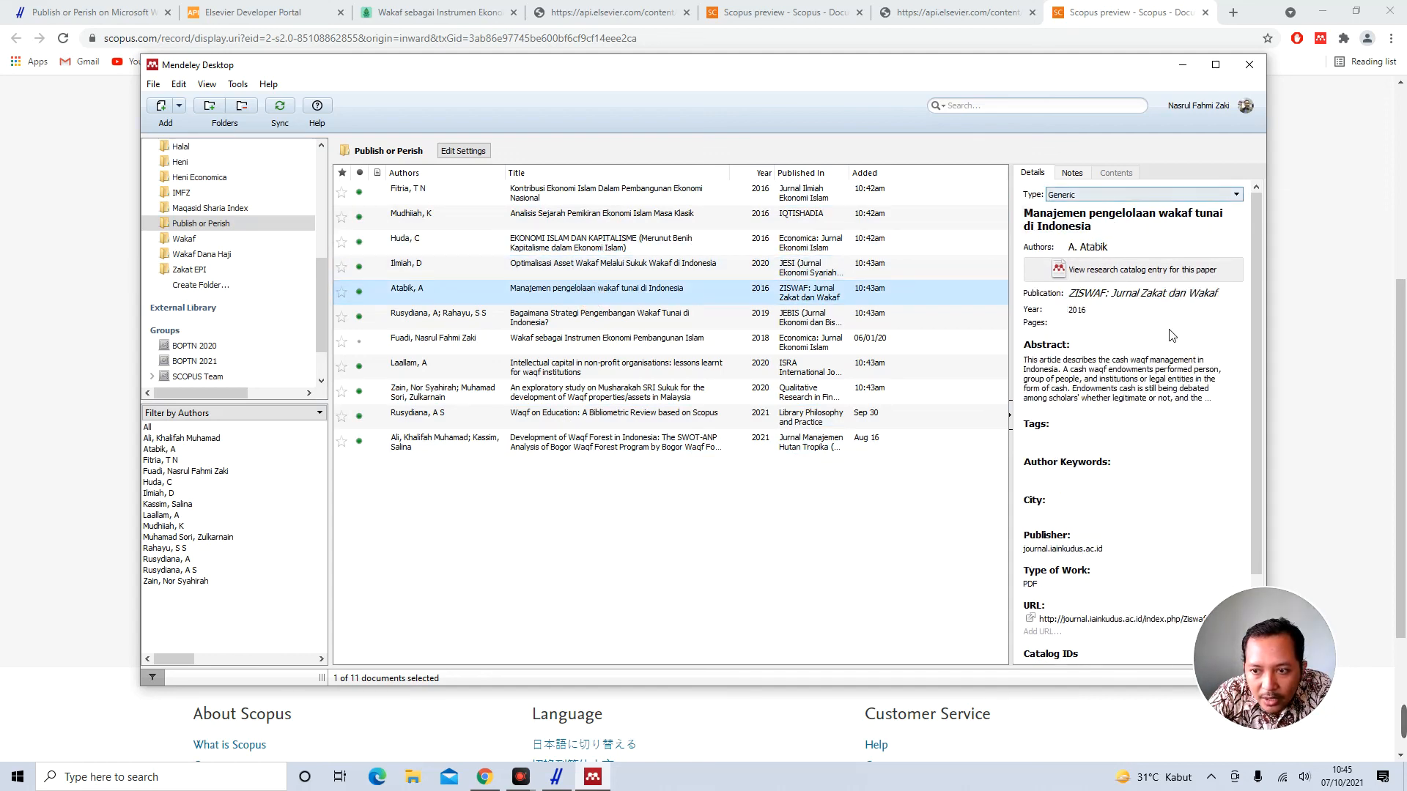
scroll(1148, 305, "down", 2)
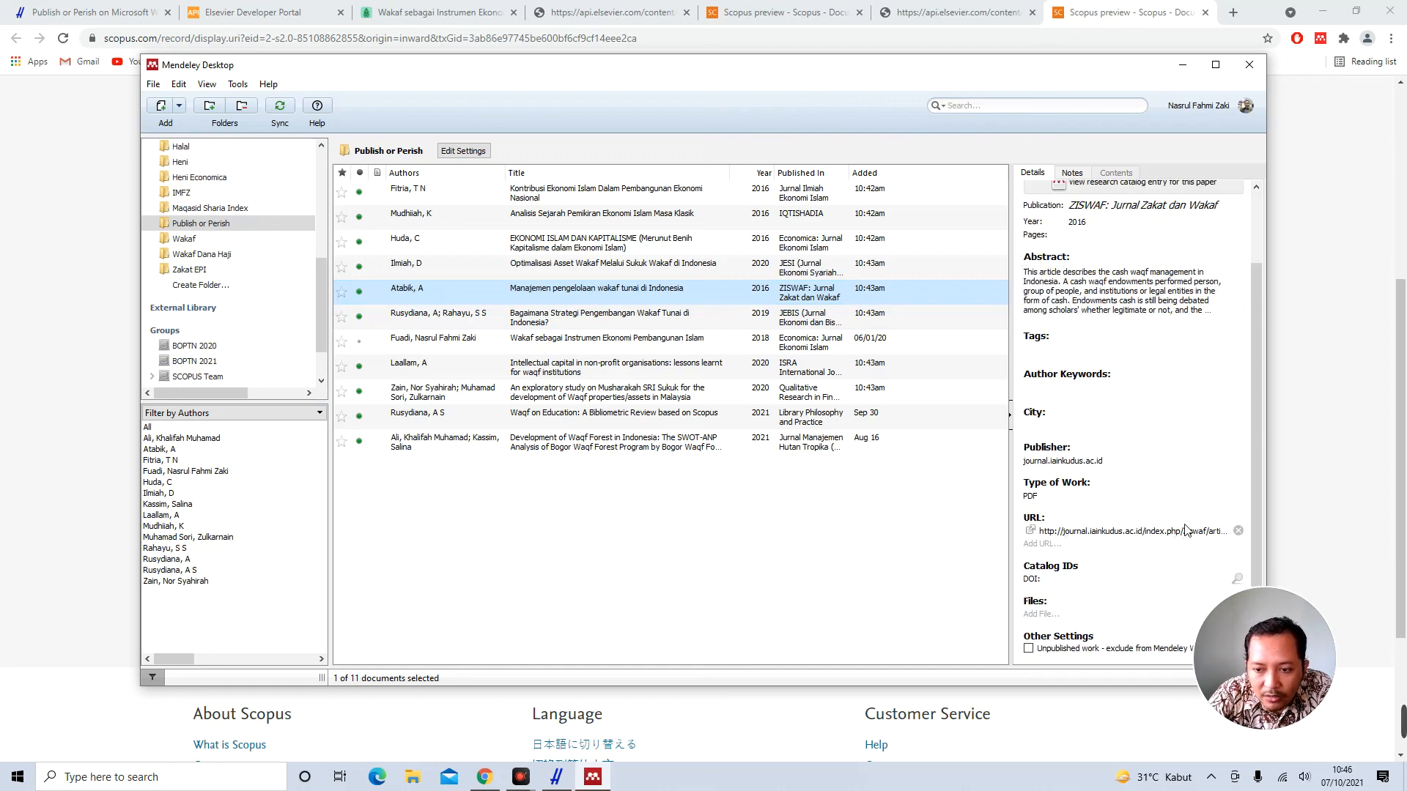
left_click(600, 322)
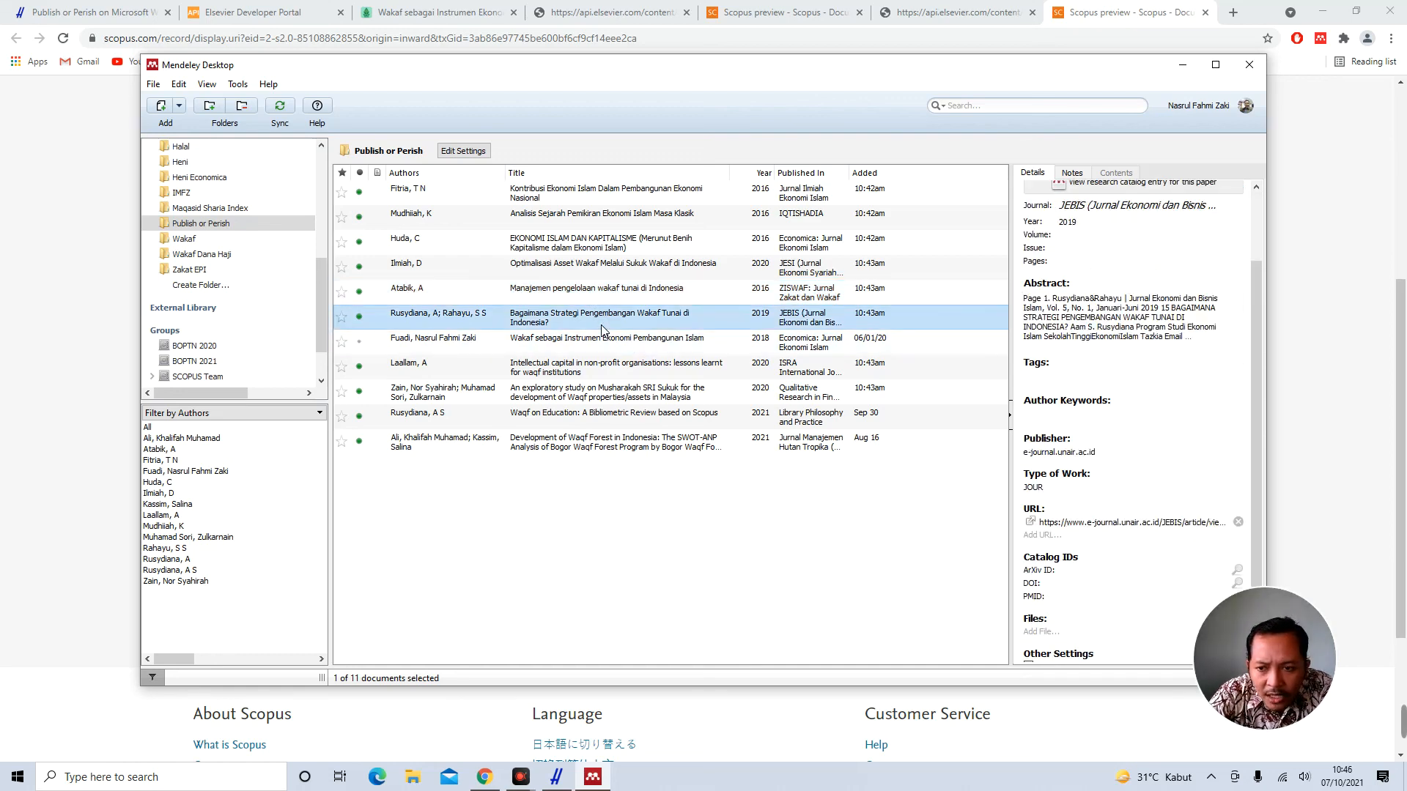
left_click(572, 353)
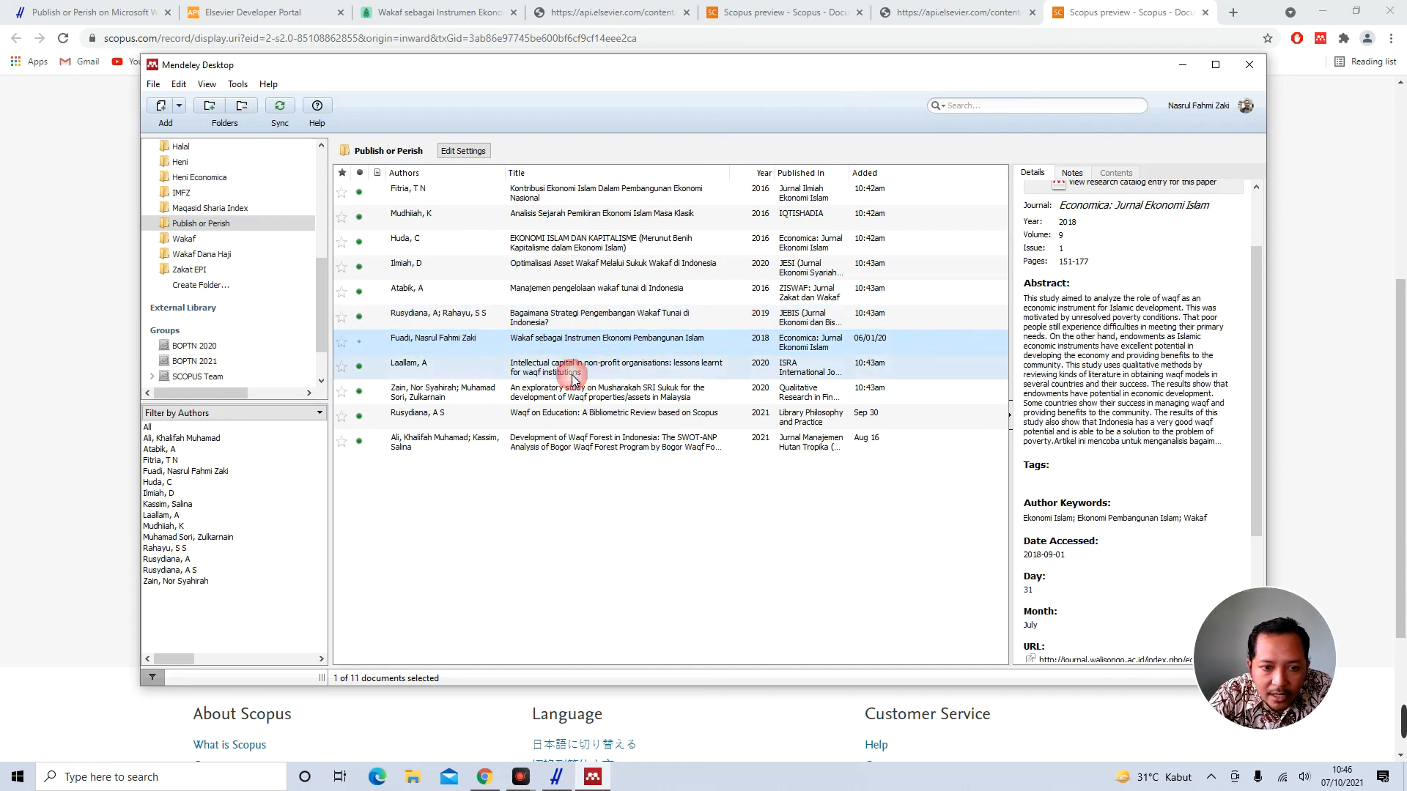
left_click(572, 375)
left_click(569, 394)
left_click(566, 419)
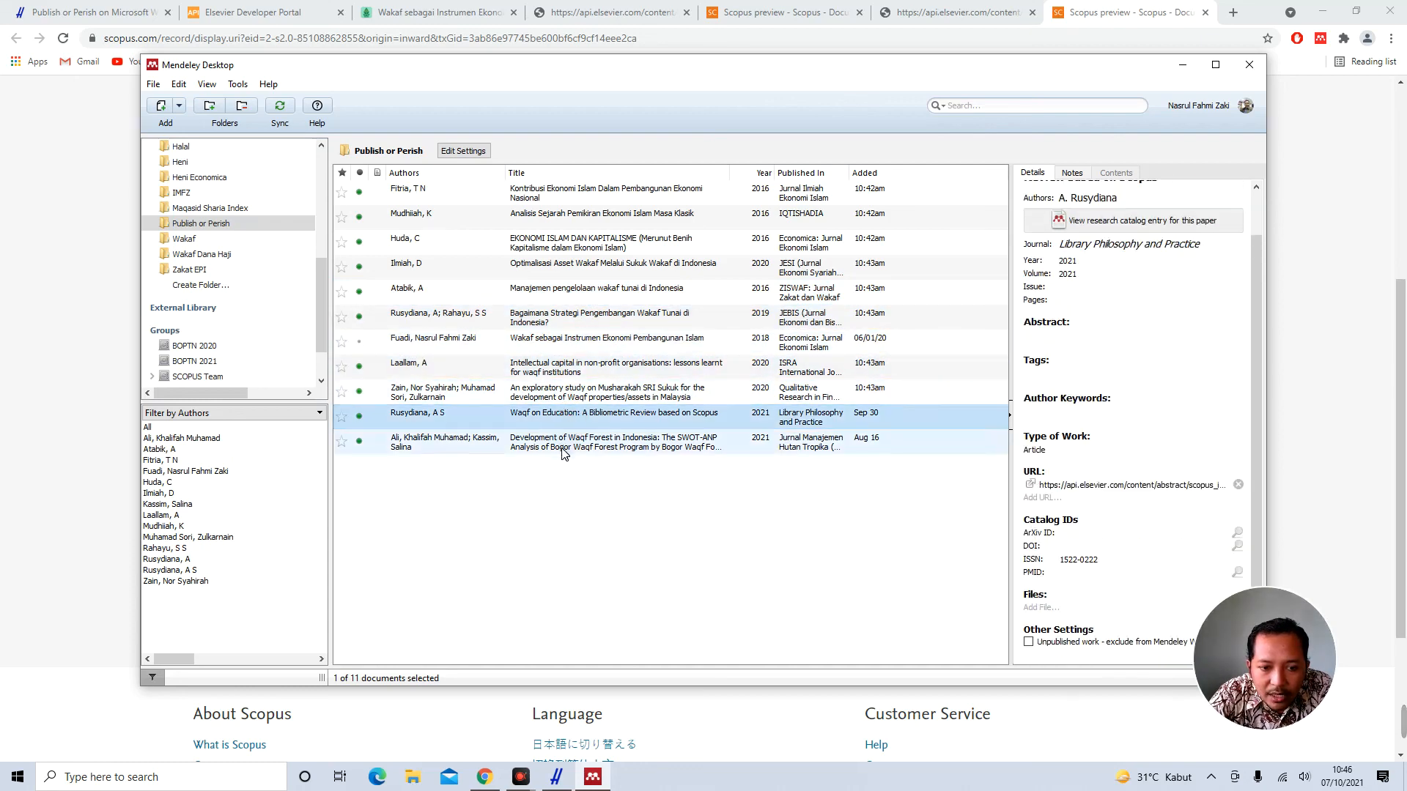
left_click(563, 450)
left_click(564, 192)
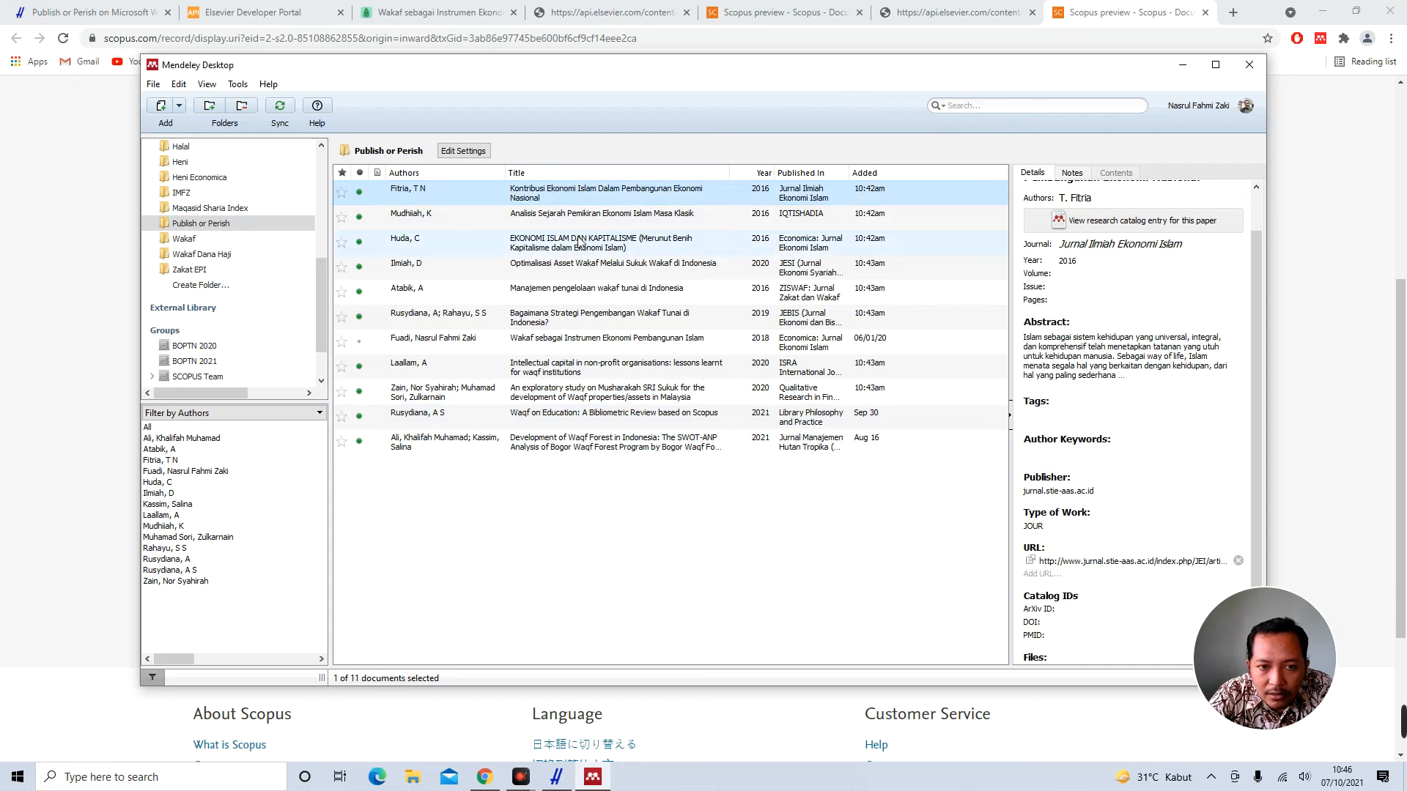
left_click(576, 218)
left_click(575, 243)
left_click(572, 266)
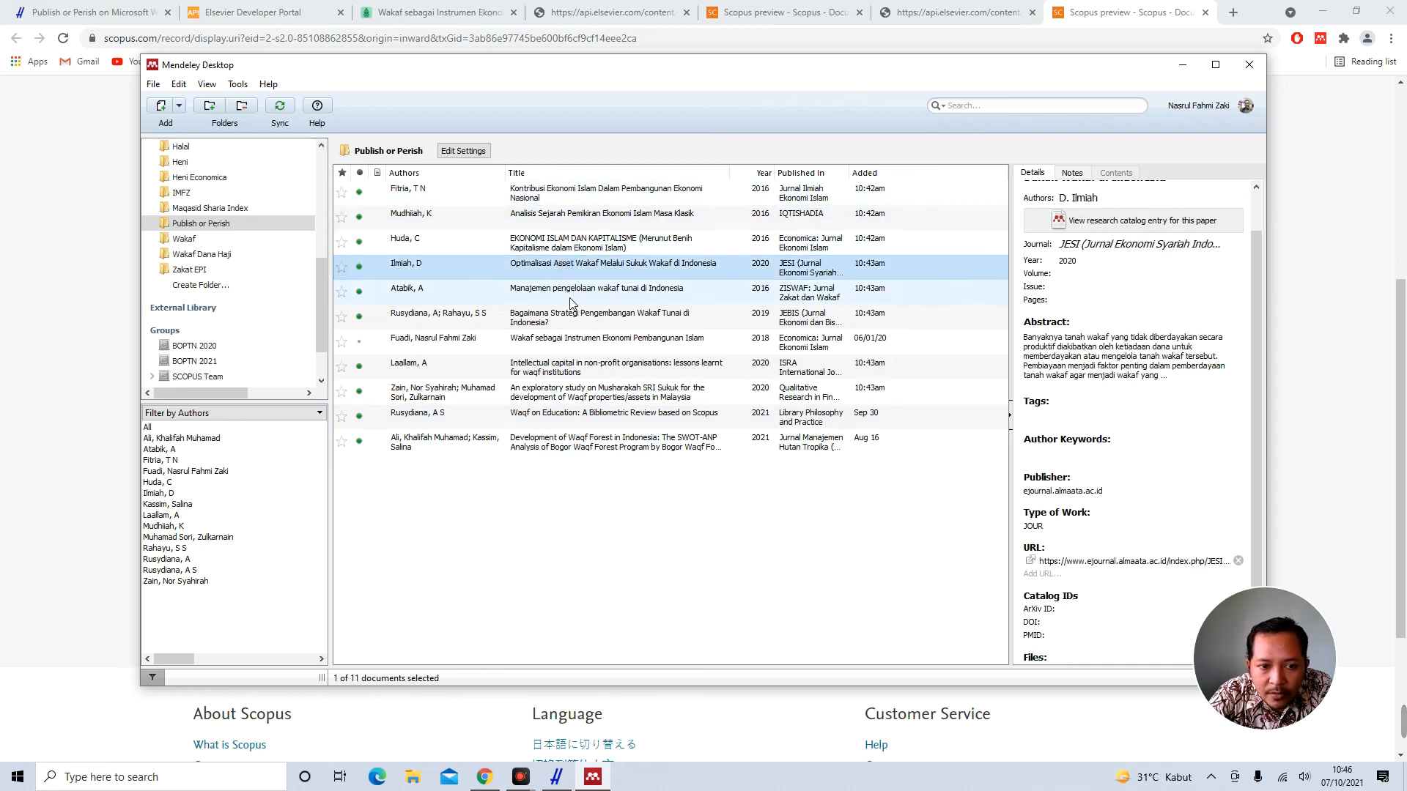
left_click(569, 298)
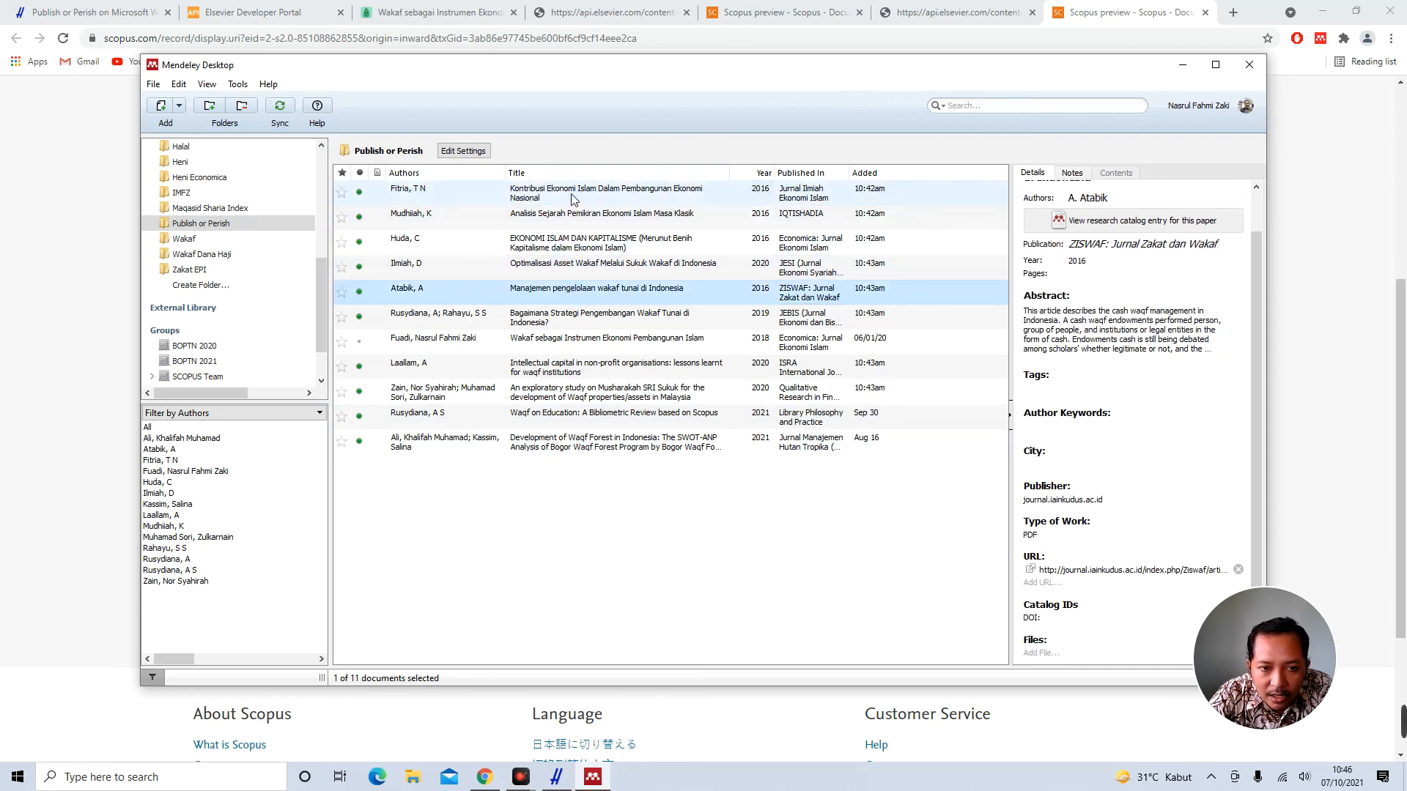
left_click(551, 248)
left_click(553, 268)
scroll(1090, 385, "down", 1)
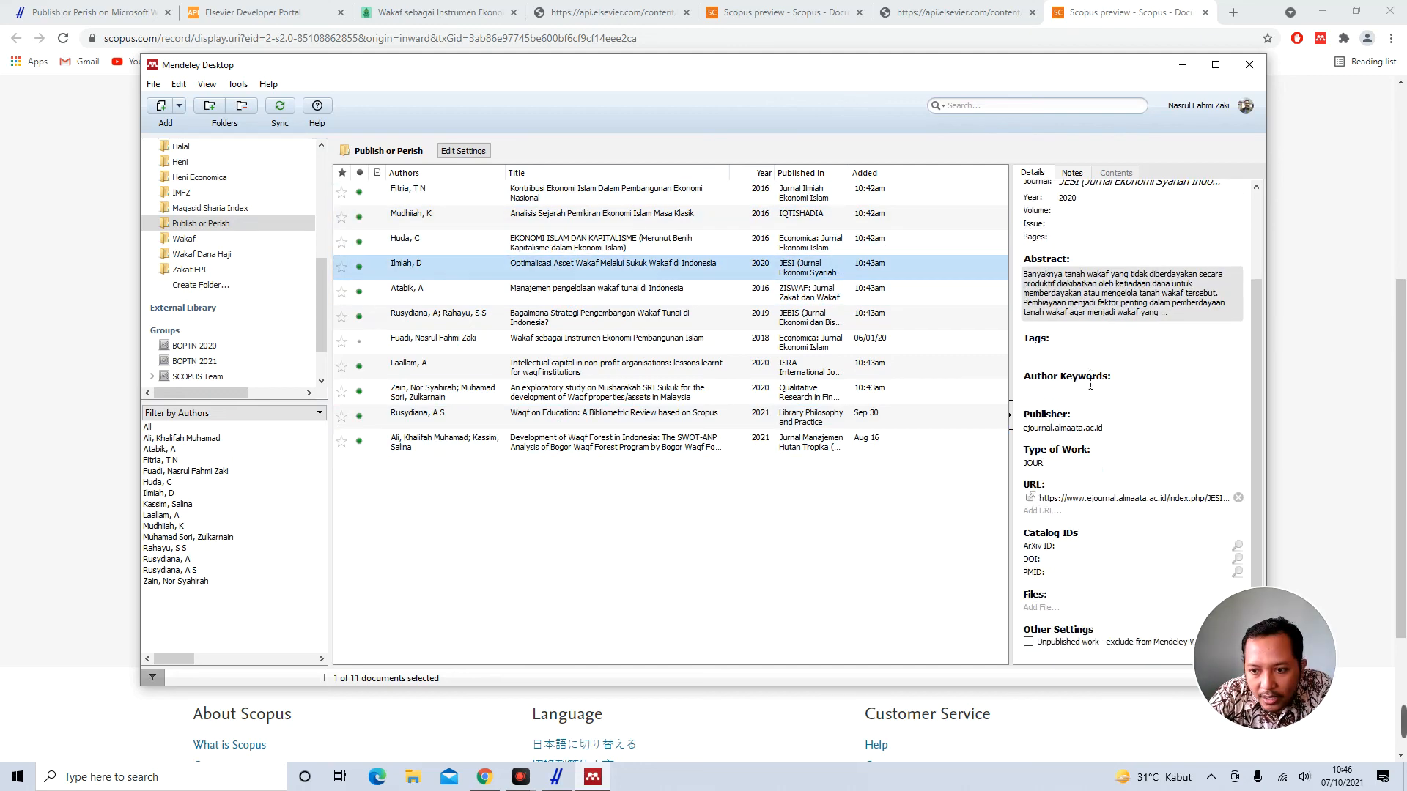
scroll(1090, 385, "up", 1)
scroll(1091, 385, "down", 1)
scroll(1090, 384, "up", 1)
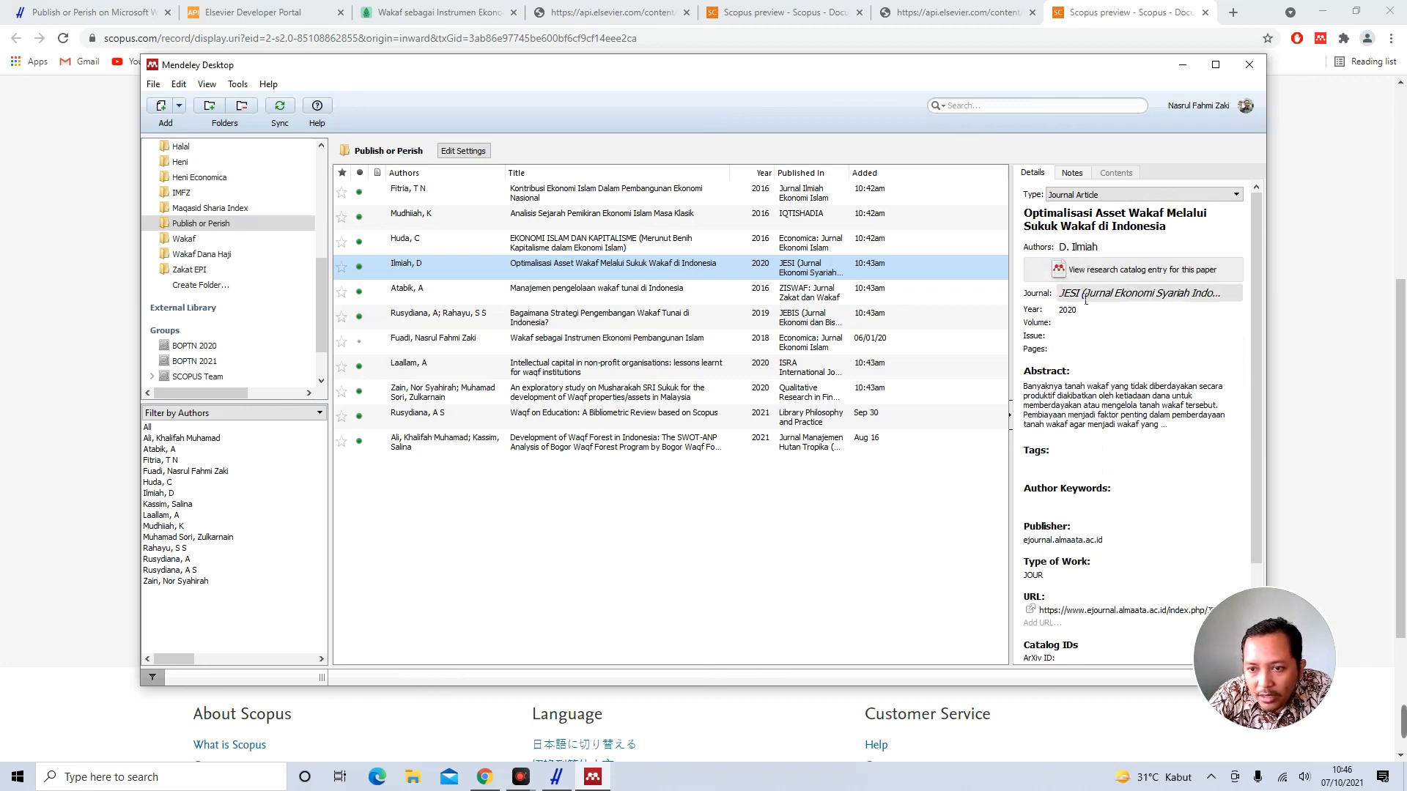
left_click(533, 295)
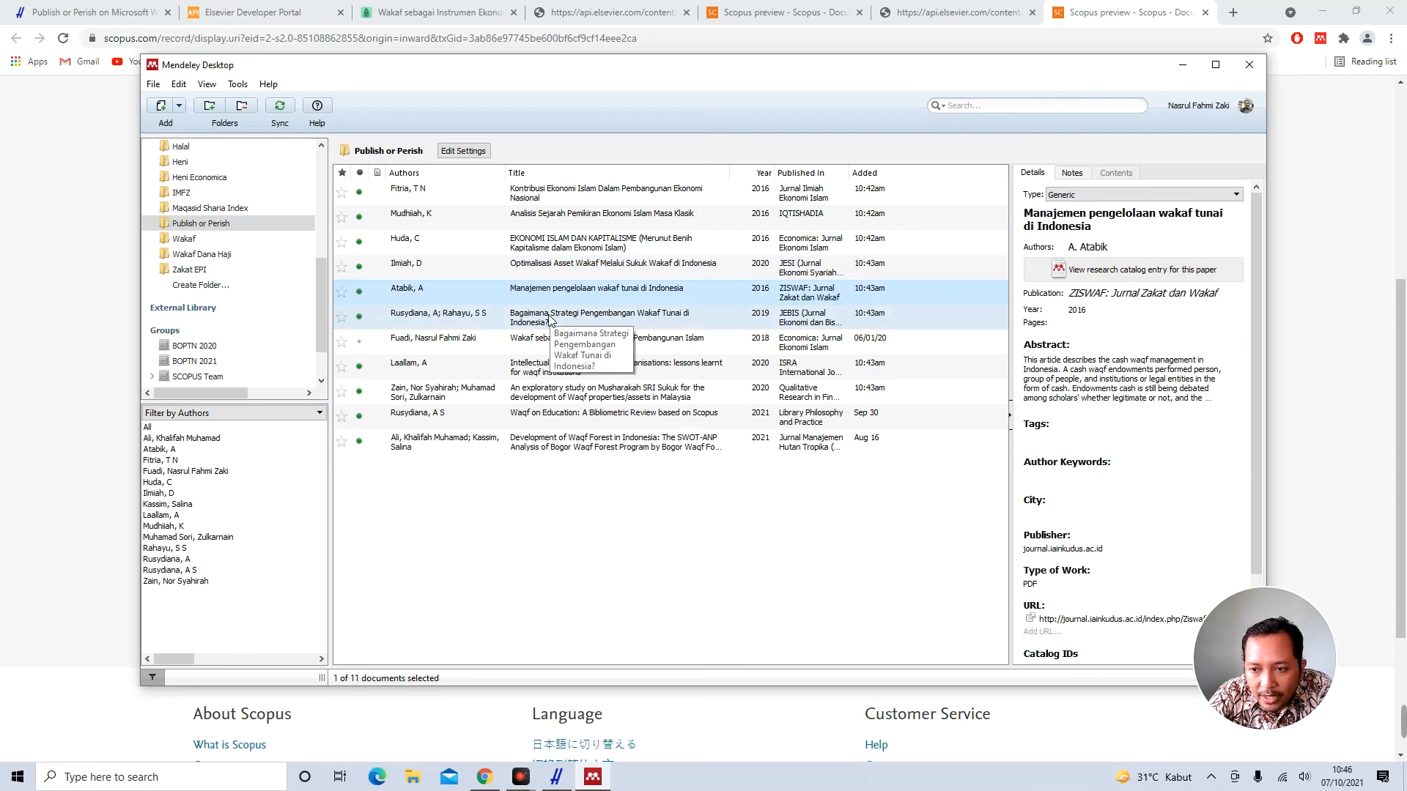
left_click(550, 317)
left_click(566, 344)
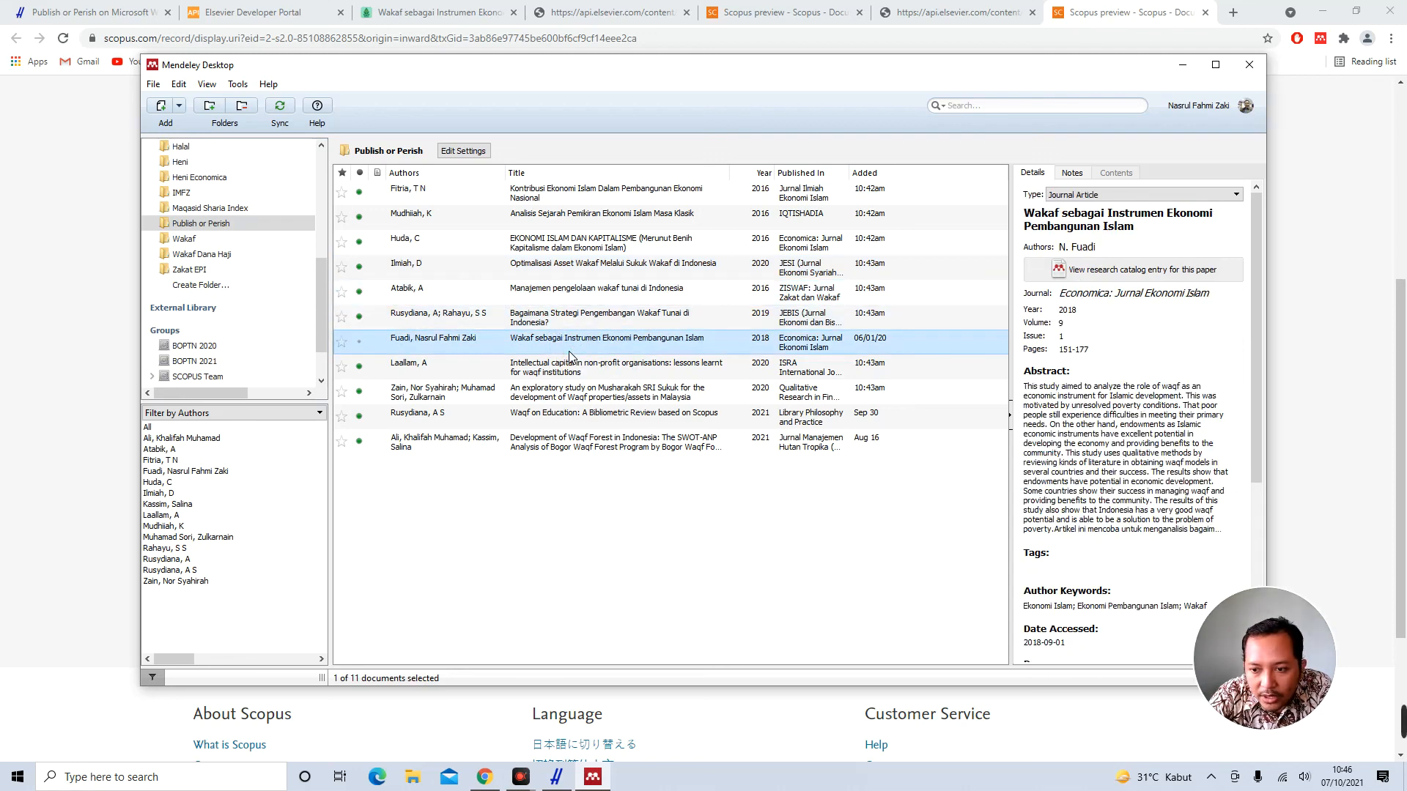
left_click(575, 367)
left_click(585, 393)
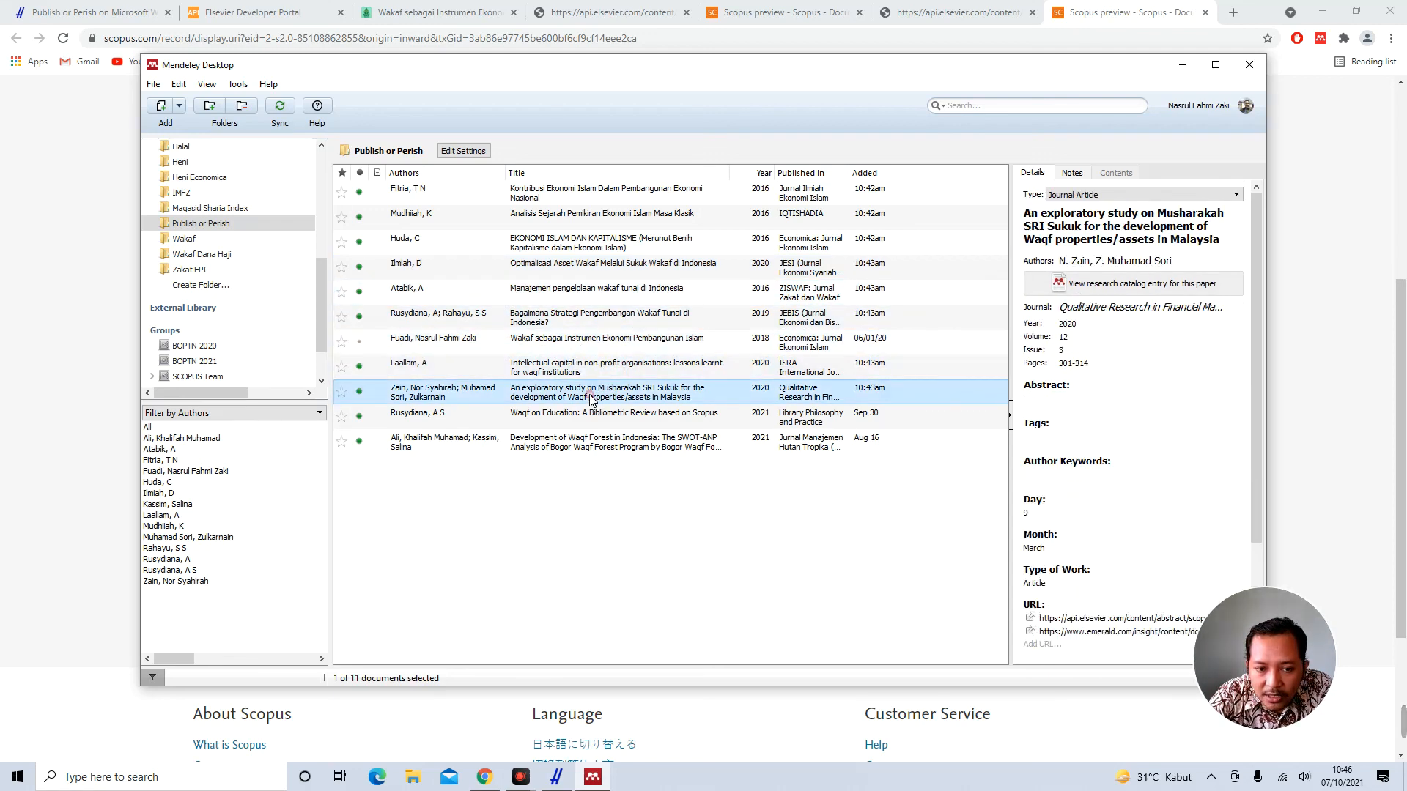
left_click(589, 424)
left_click(586, 449)
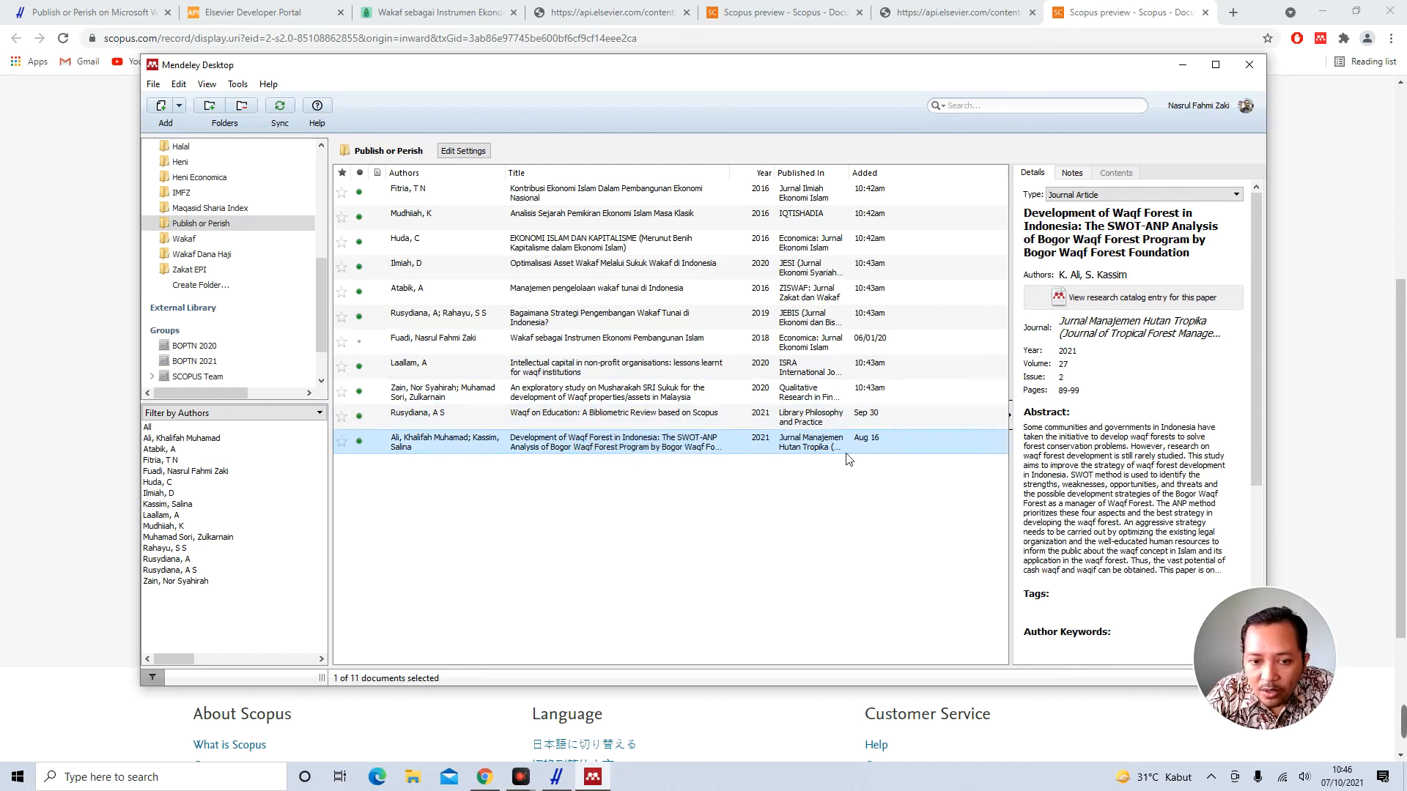
left_click(605, 520)
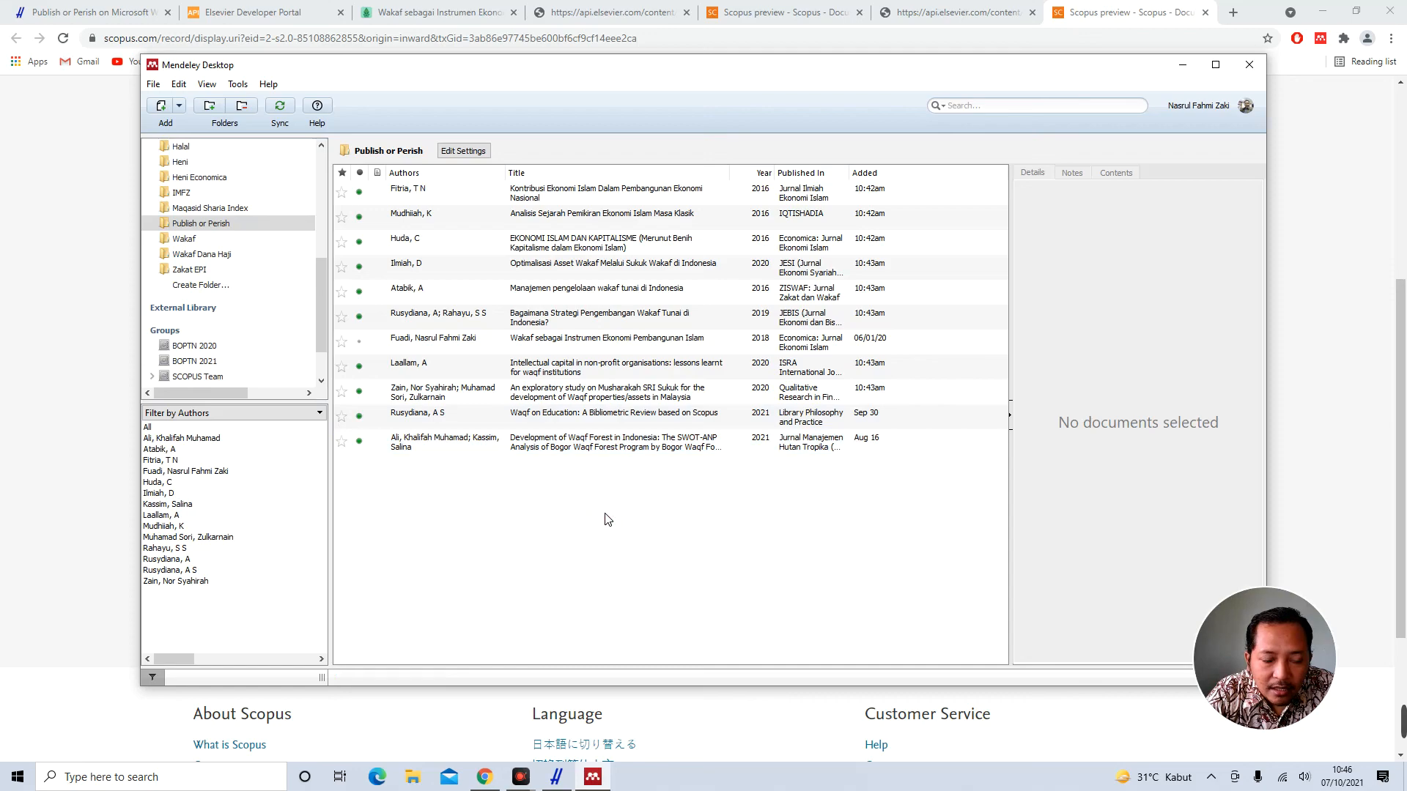
Return to Chrome's Harzing.com 'Publish or Perish on Microsoft Windows' tab, scrolled to the top
left_click(133, 15)
left_click(133, 15)
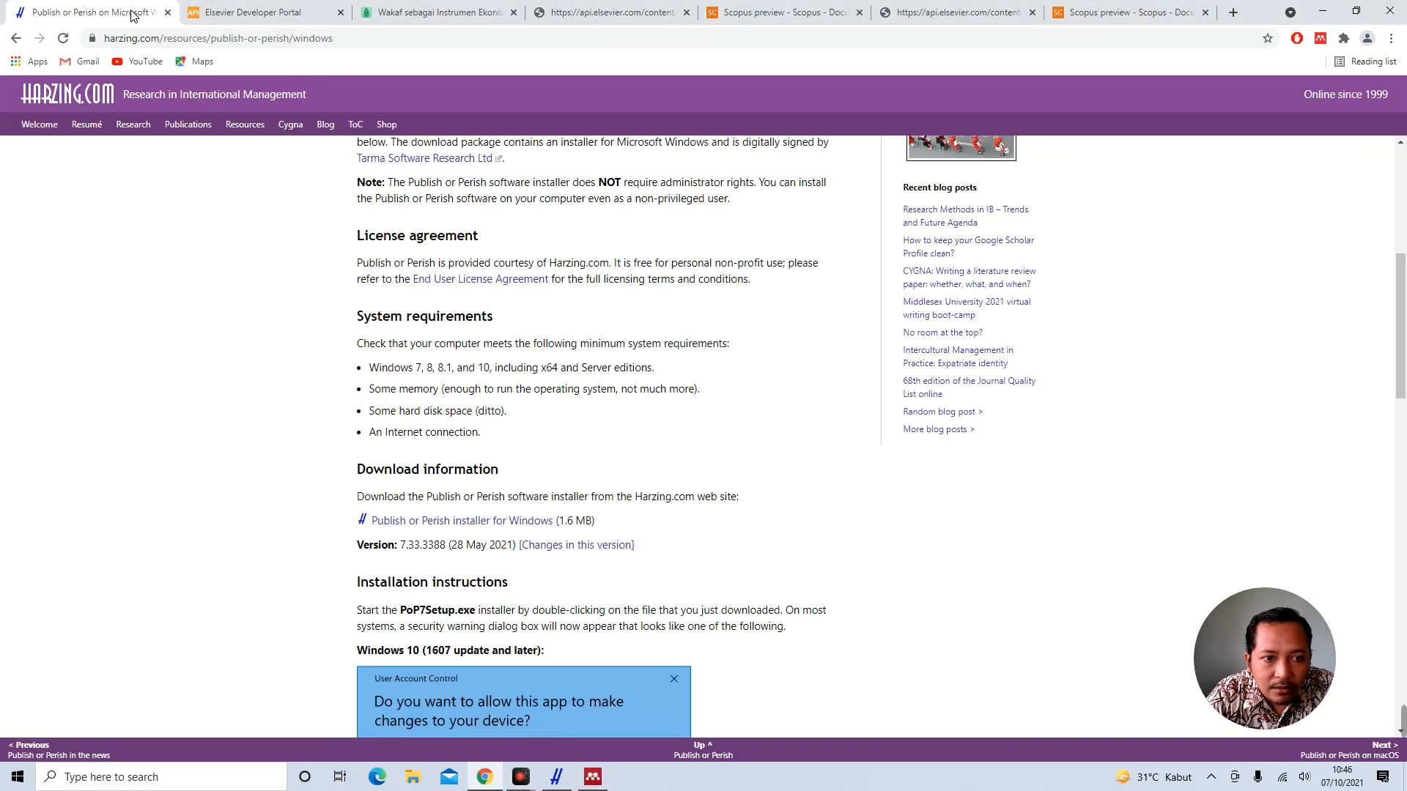
scroll(308, 355, "up", 6)
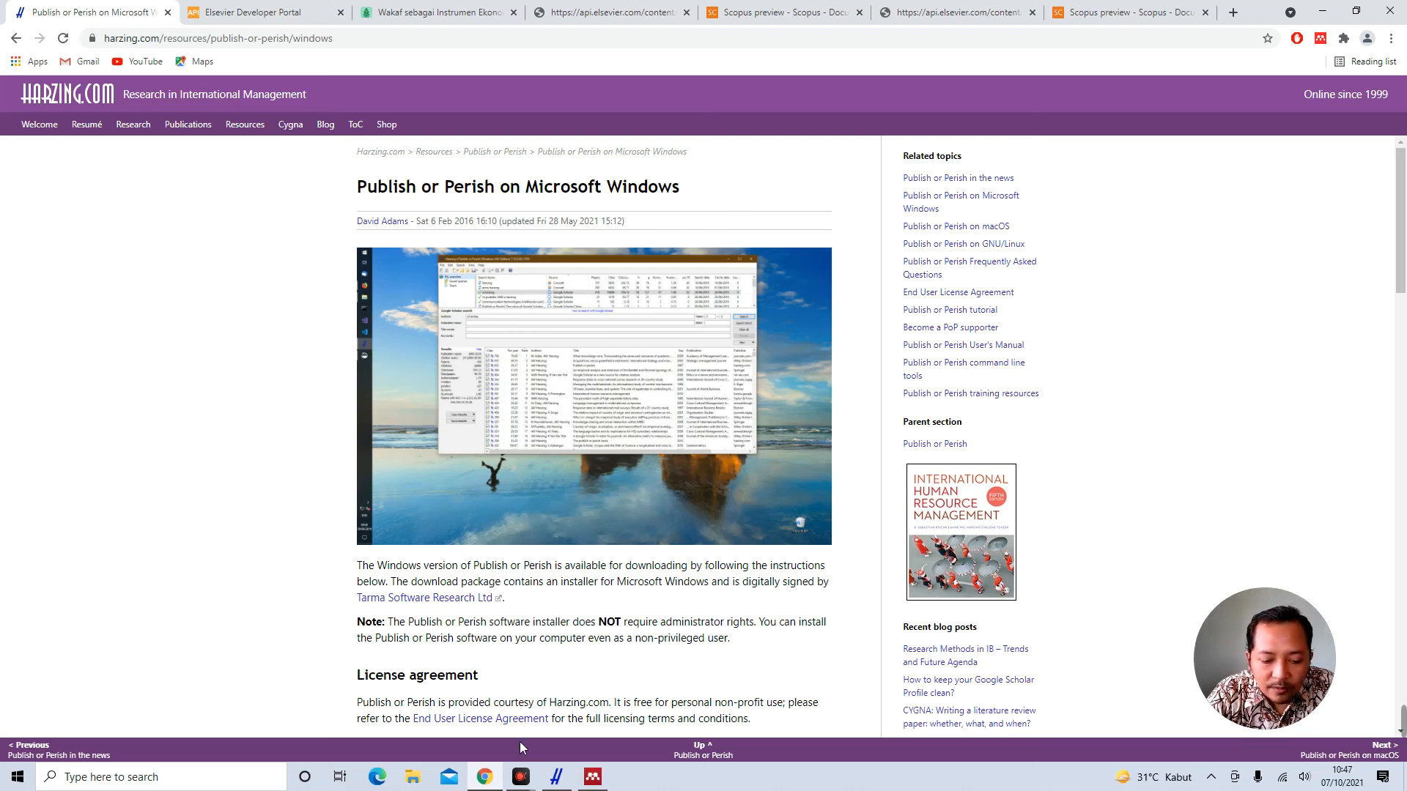
mouse_move(522, 776)
left_click(475, 714)
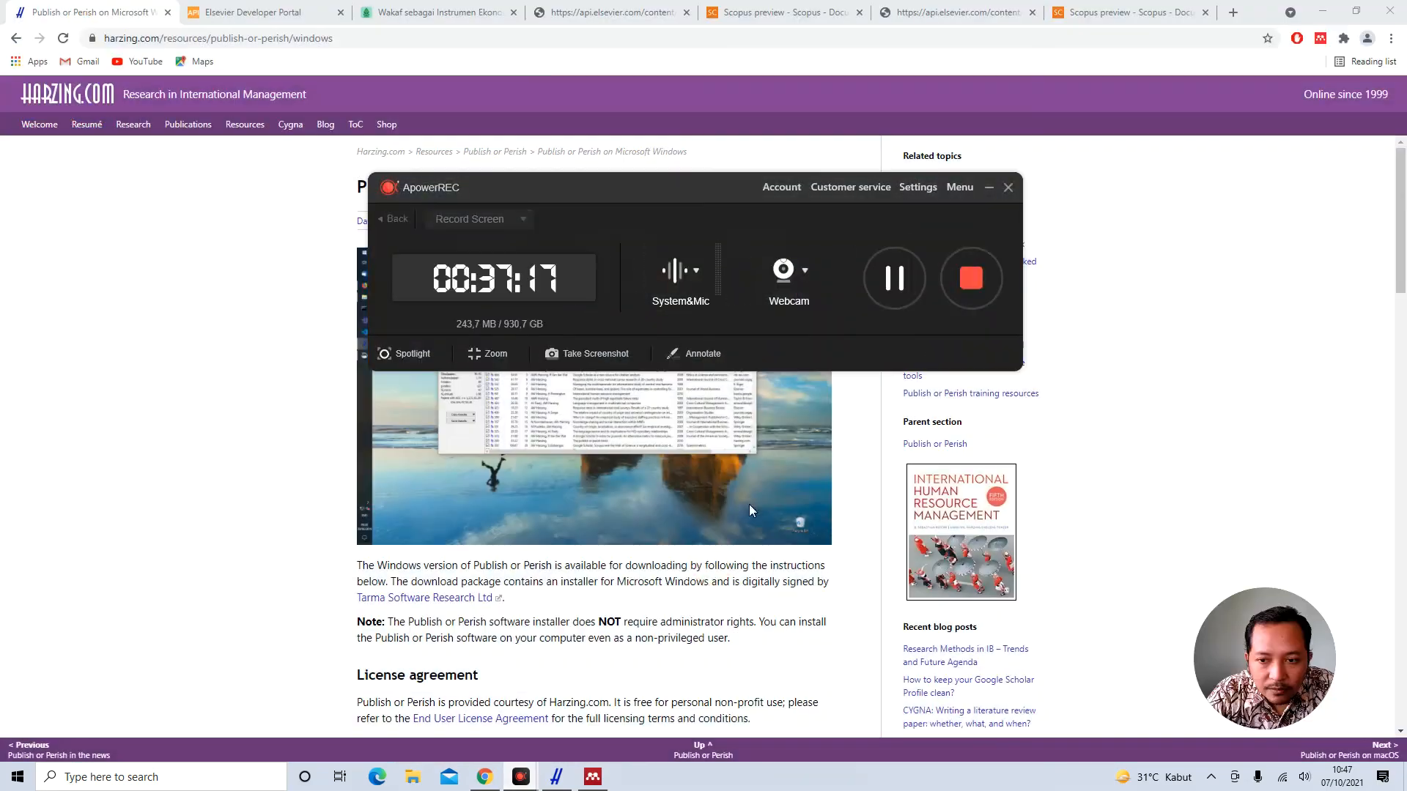